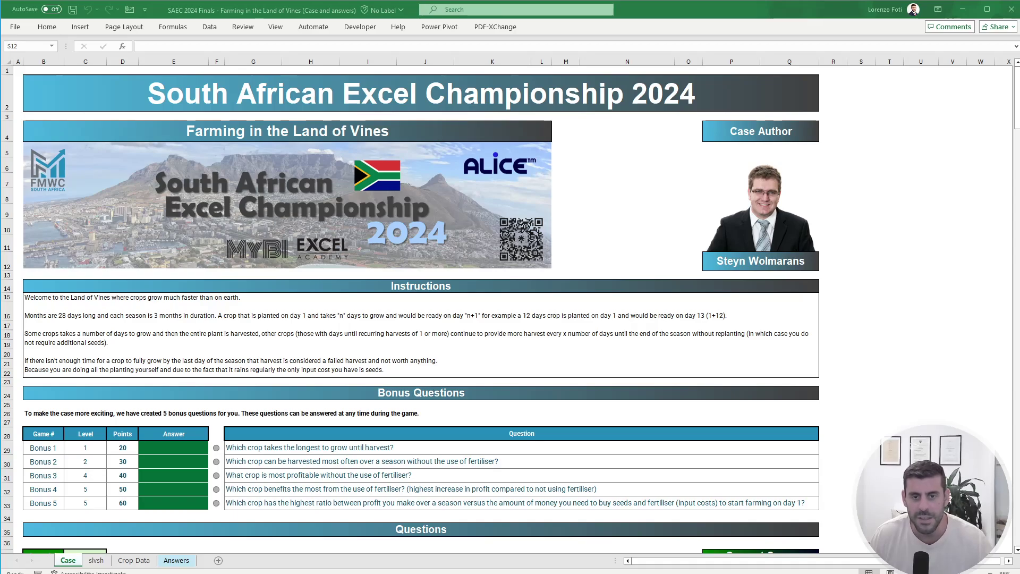
pyautogui.click(874, 330)
pyautogui.press('BackSpace')
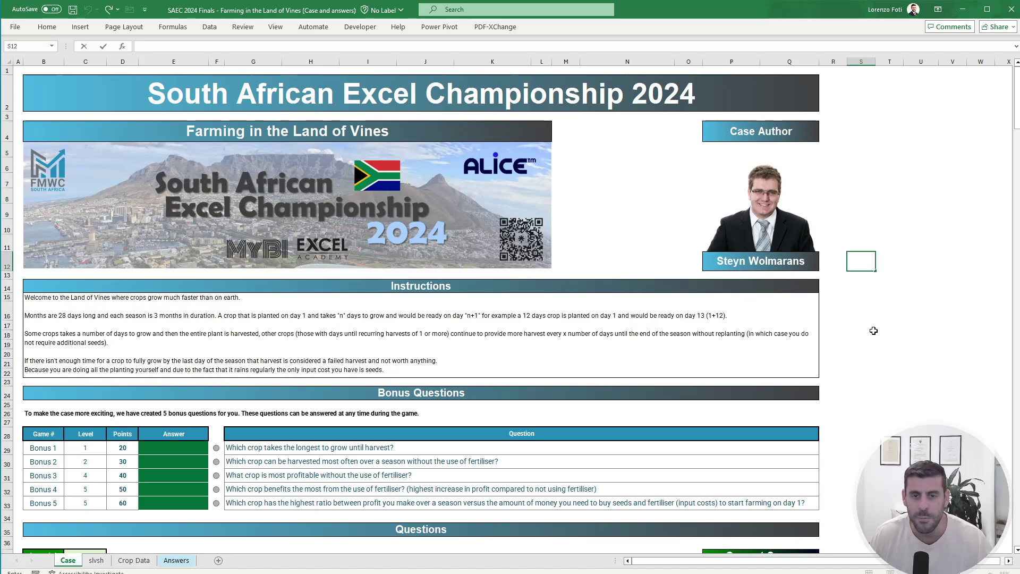
pyautogui.click(909, 318)
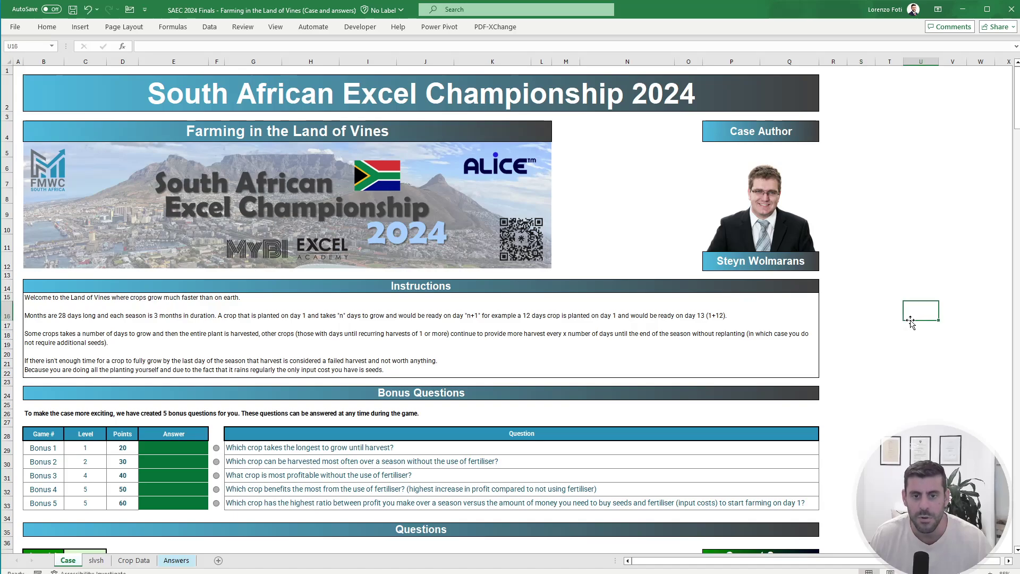
pyautogui.click(913, 366)
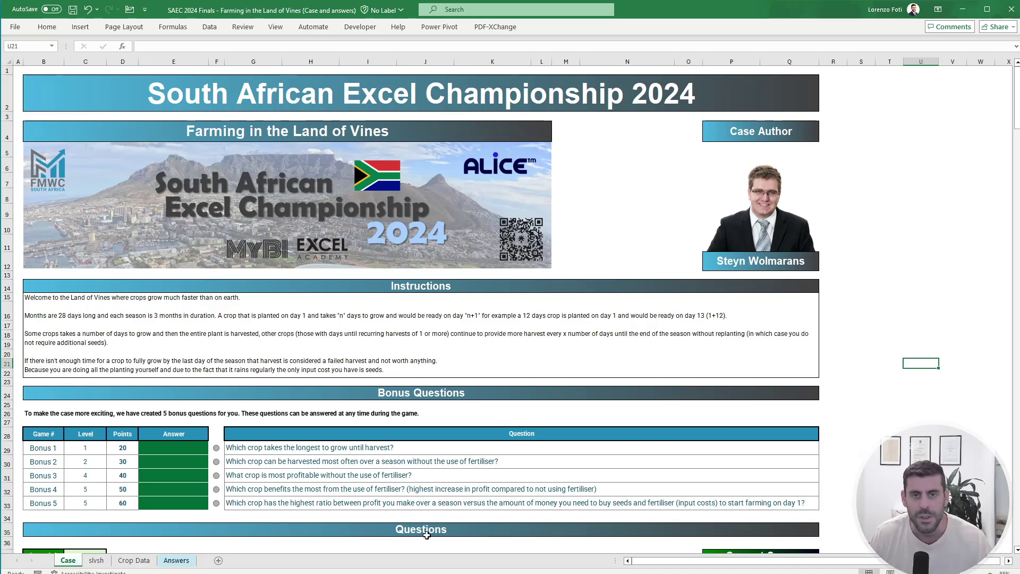
pyautogui.click(912, 392)
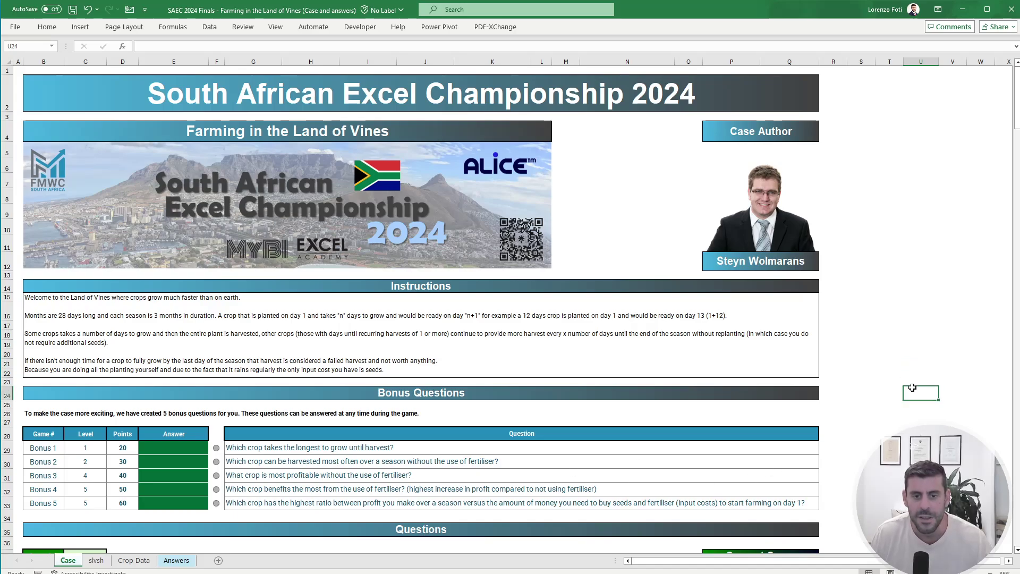
pyautogui.click(910, 424)
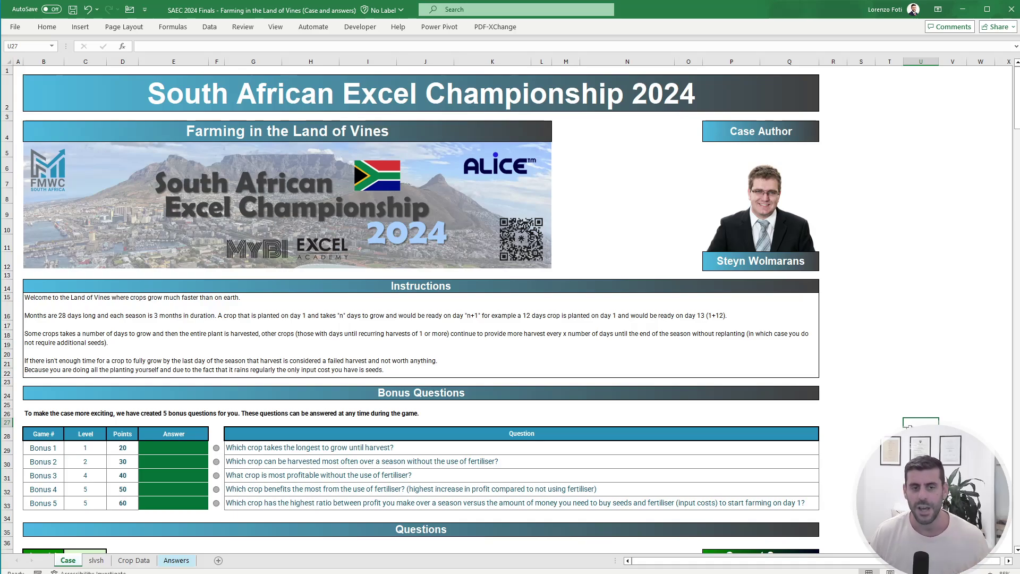
pyautogui.click(920, 354)
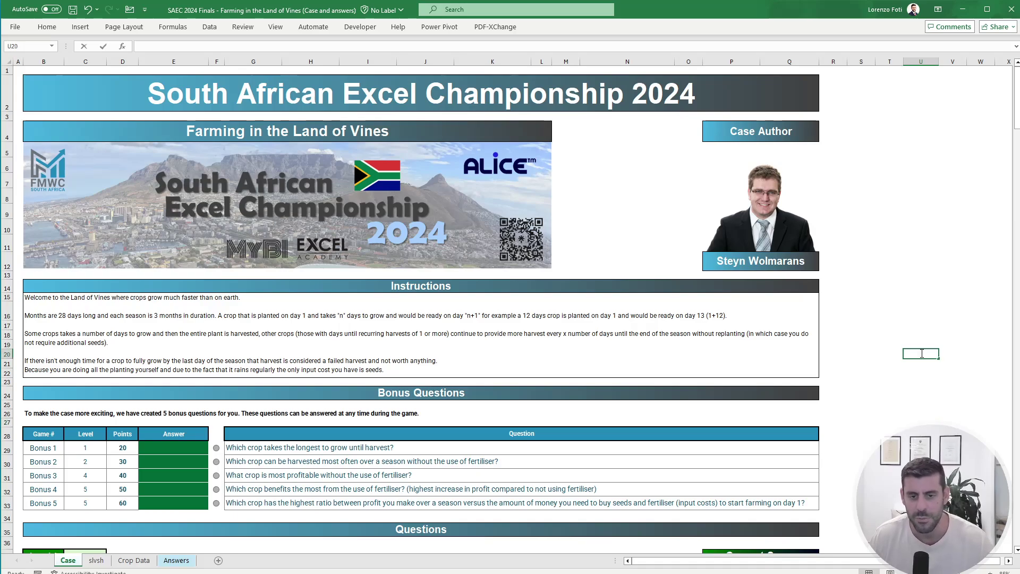
pyautogui.click(918, 314)
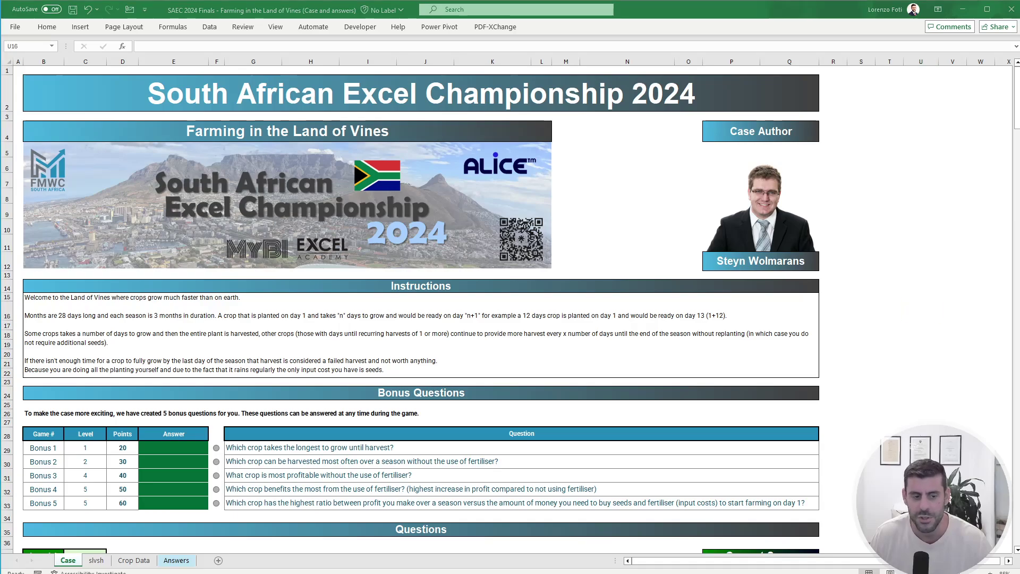
# Step: Switch to the Orologio clock app, reset the stopwatch to zero, and move its window away from the workbook
pyautogui.press('super')
pyautogui.write('oro')
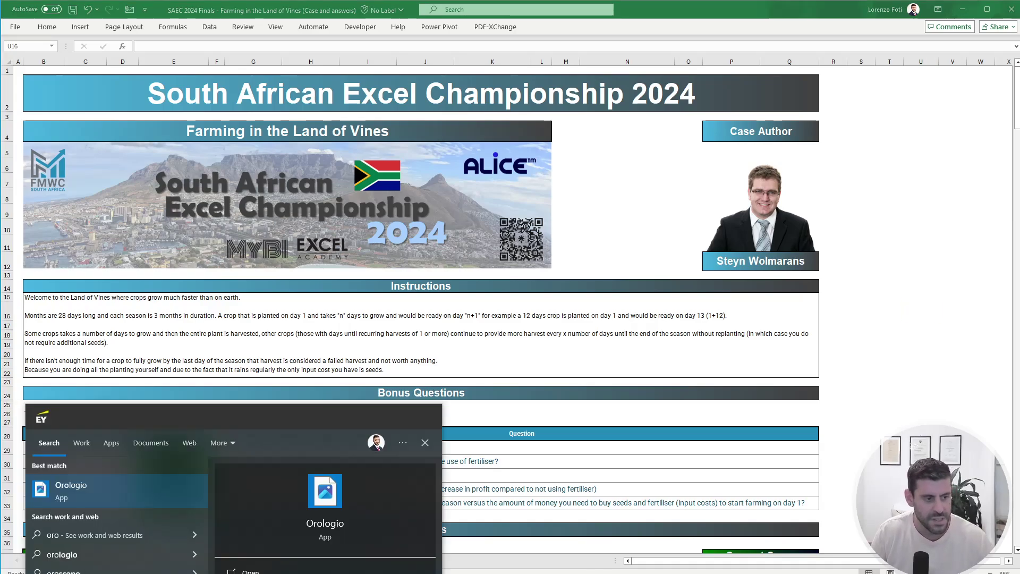
pyautogui.press('Return')
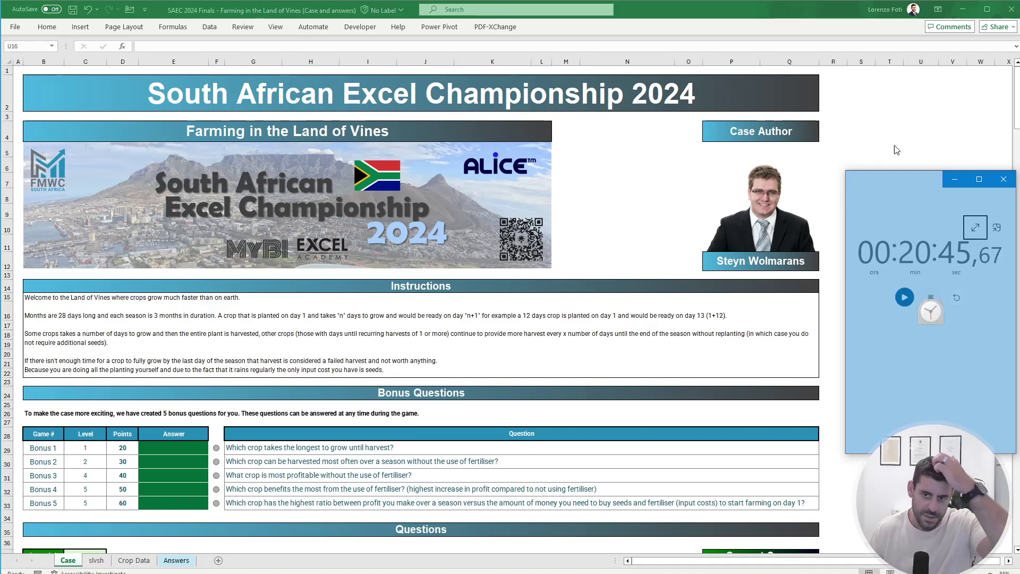
pyautogui.click(954, 301)
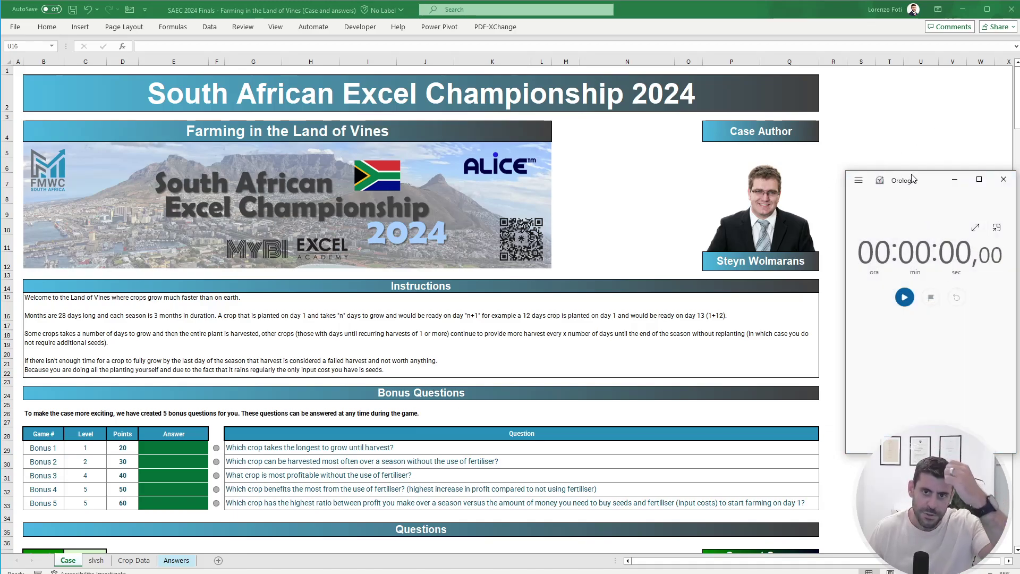
pyautogui.moveTo(912, 179); pyautogui.dragTo(1019, 179)
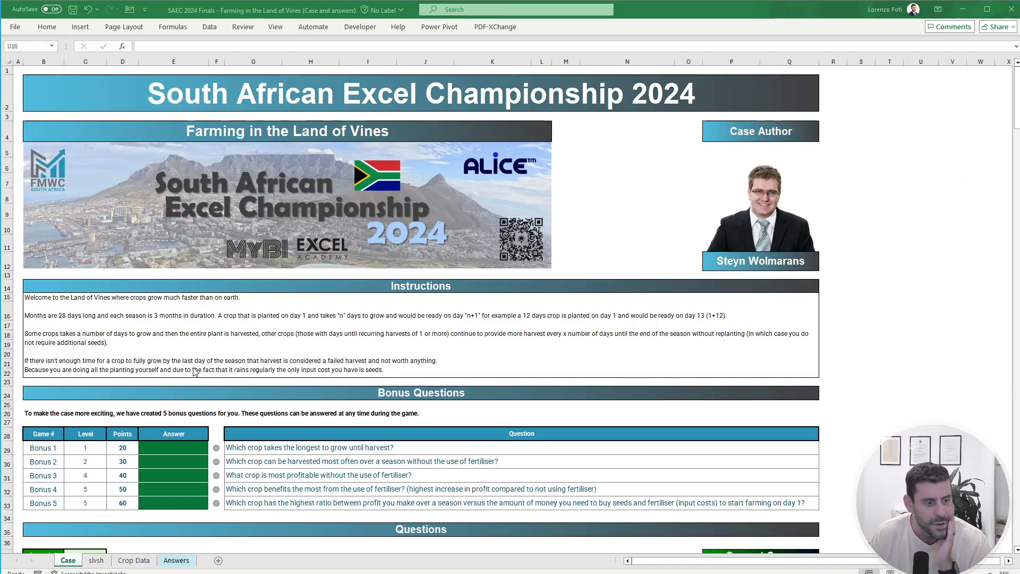
pyautogui.click(884, 266)
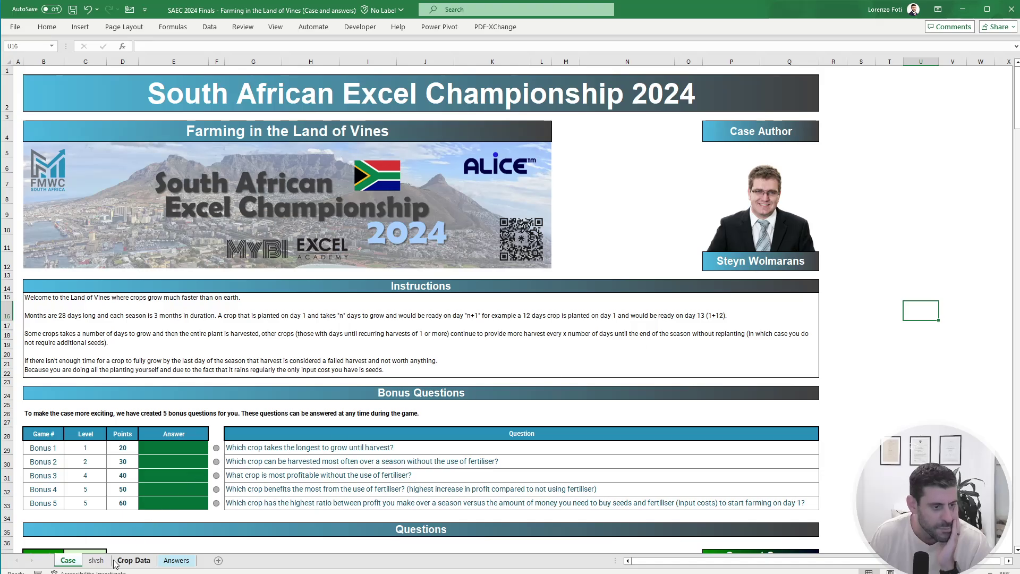
# Step: Examine the bonus and Level 1 questions on the Case sheet and the crop list and column headings on the Crop Data sheet
pyautogui.hotkey('ctrl', 'pagedown')
pyautogui.hotkey('ctrl', 'pageup')
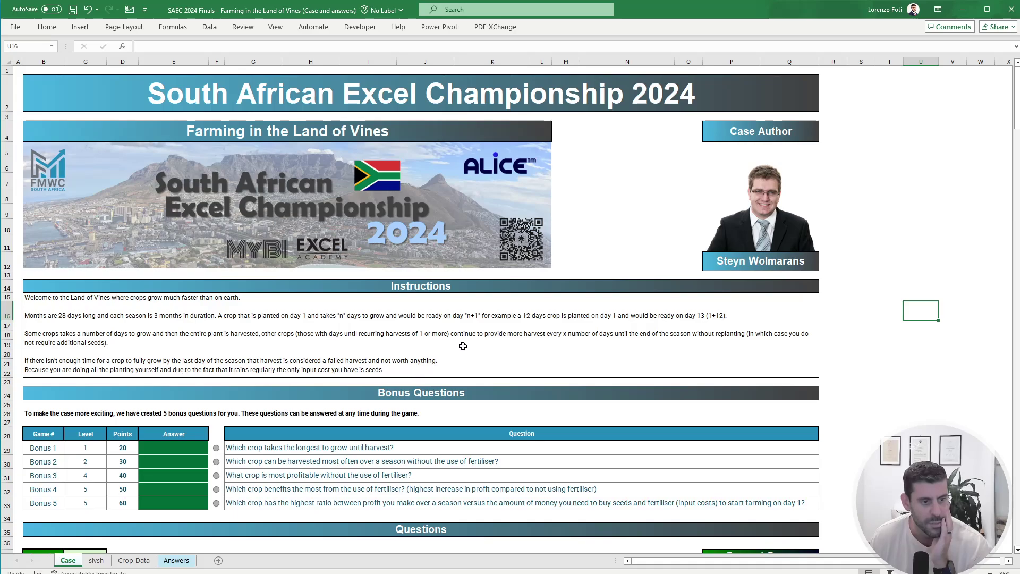
pyautogui.scroll(-6, 347, 398)
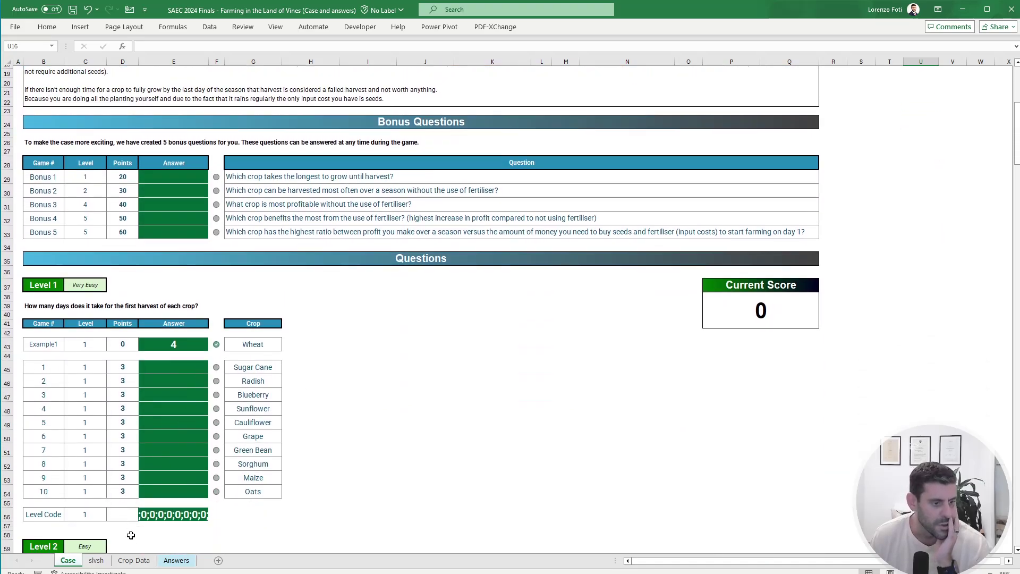
pyautogui.click(133, 560)
pyautogui.moveTo(55, 101); pyautogui.dragTo(62, 425)
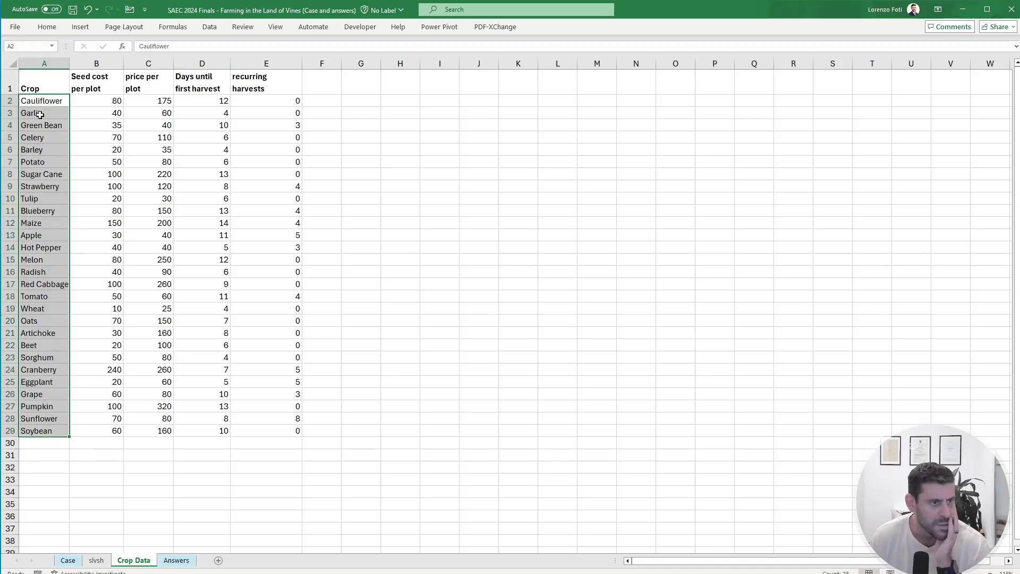
pyautogui.click(117, 91)
pyautogui.click(155, 88)
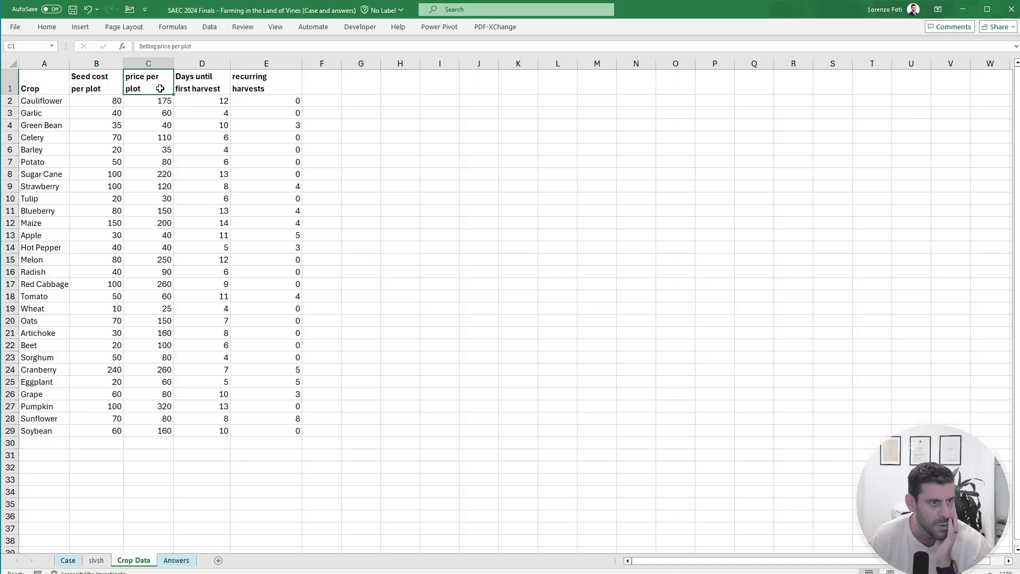
pyautogui.click(192, 83)
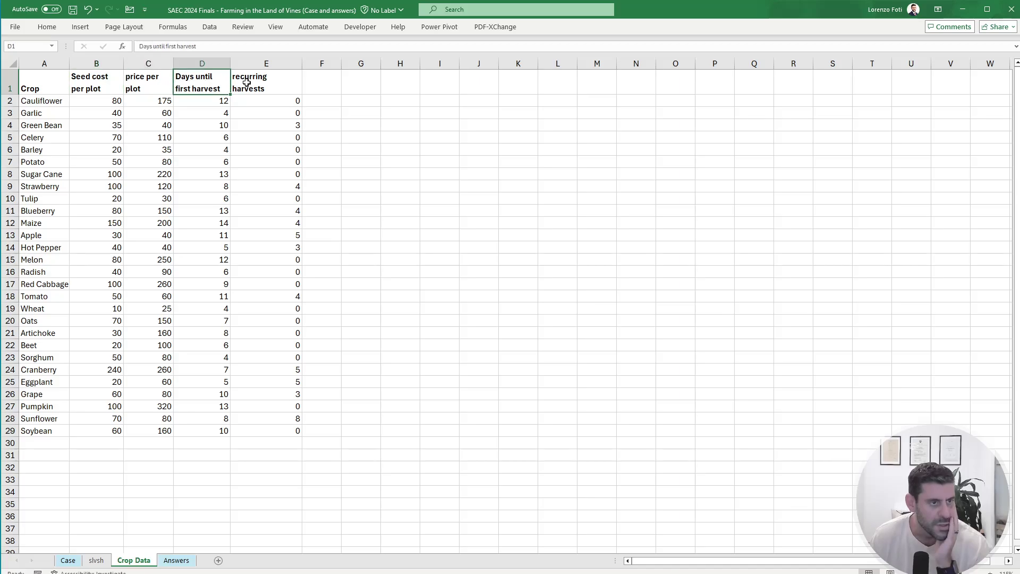
pyautogui.click(280, 82)
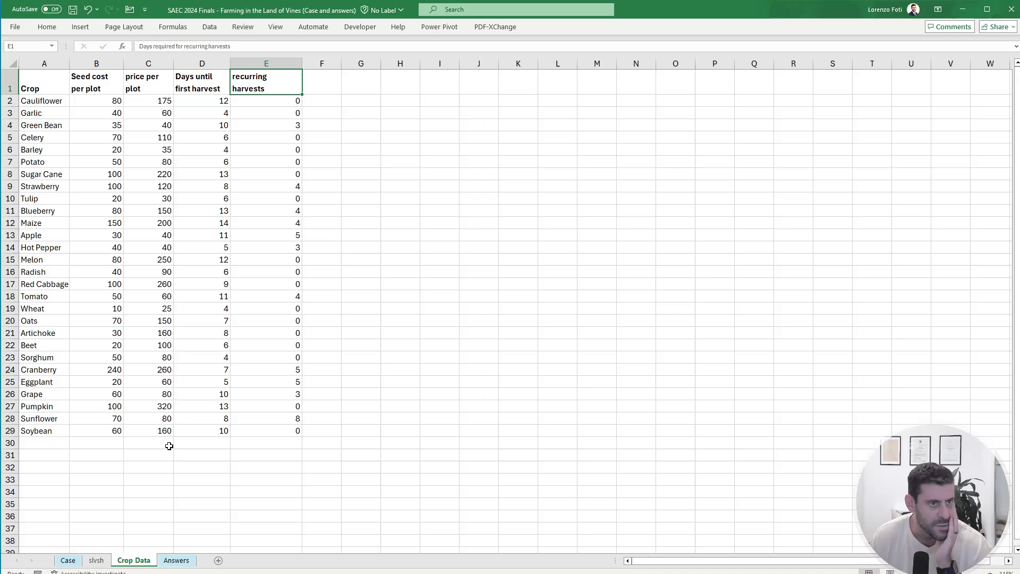
pyautogui.click(68, 561)
pyautogui.scroll(-3, 132, 531)
pyautogui.scroll(3, 132, 531)
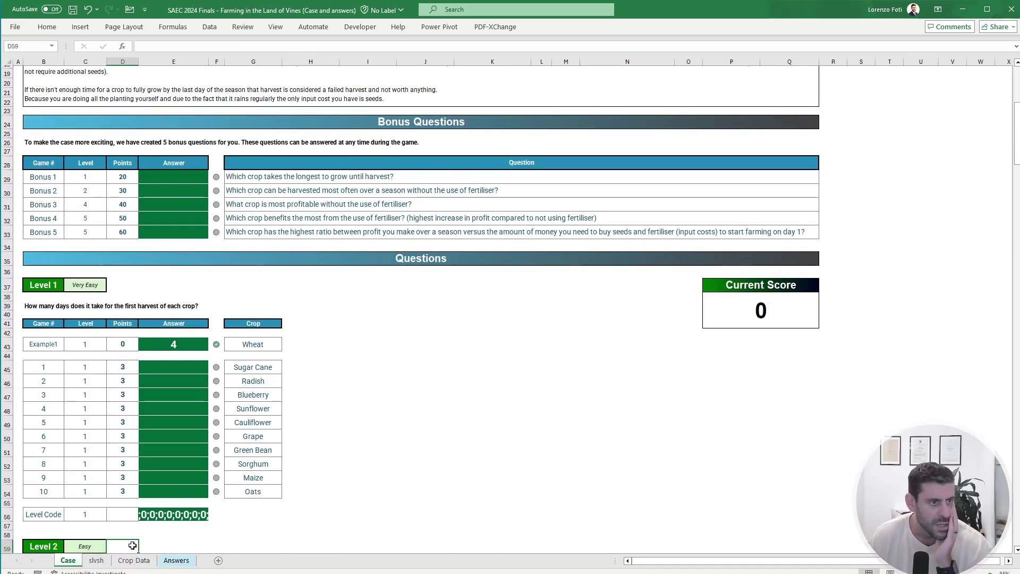
# Step: On the Crop Data sheet, define the name crops for the crop list in A2:A29
pyautogui.click(133, 560)
pyautogui.click(41, 91)
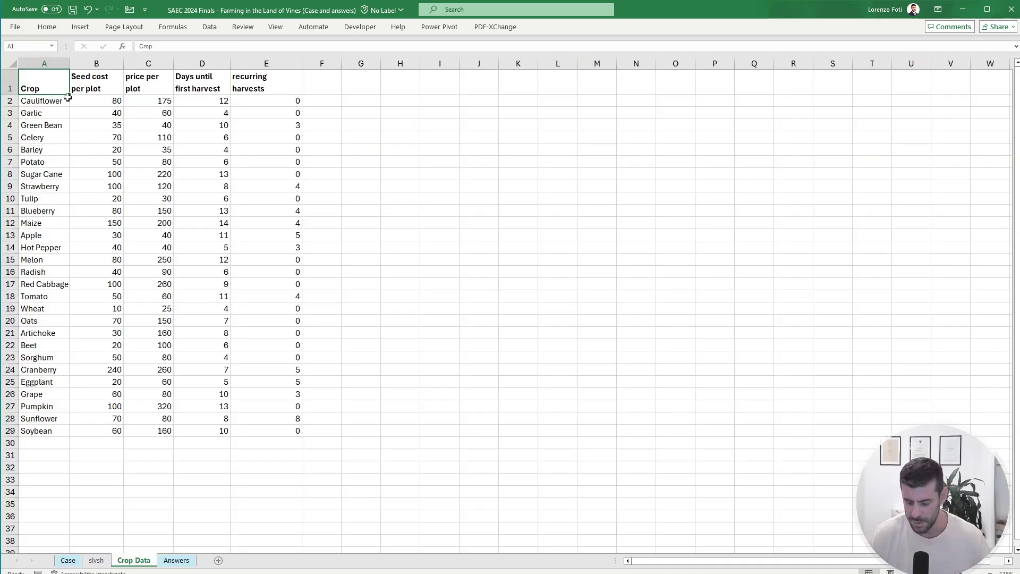
pyautogui.click(68, 97)
pyautogui.hotkey('ctrl', 'shift', 'Down')
pyautogui.click(29, 46)
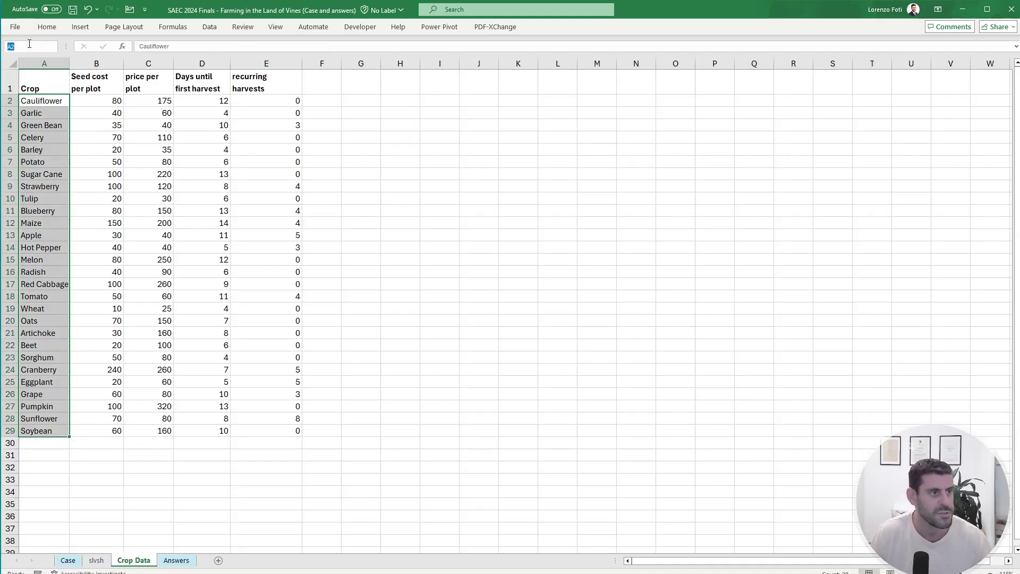
pyautogui.write('crops')
pyautogui.press('Return')
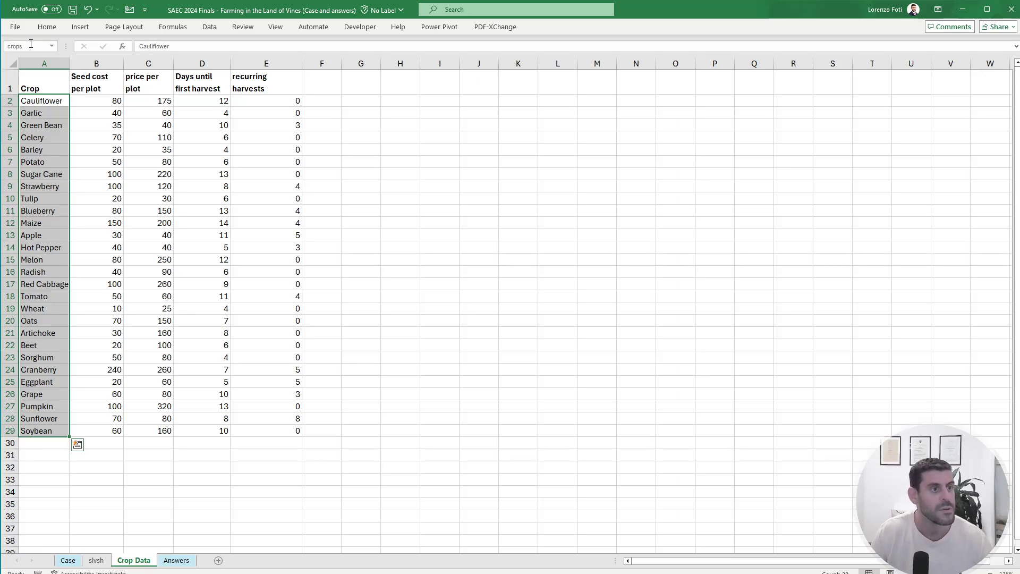
# Step: Define the name seedCost for the seed cost per plot values in B2:B29
pyautogui.press('Right')
pyautogui.hotkey('ctrl', 'shift', 'Down')
pyautogui.click(30, 46)
pyautogui.write('see')
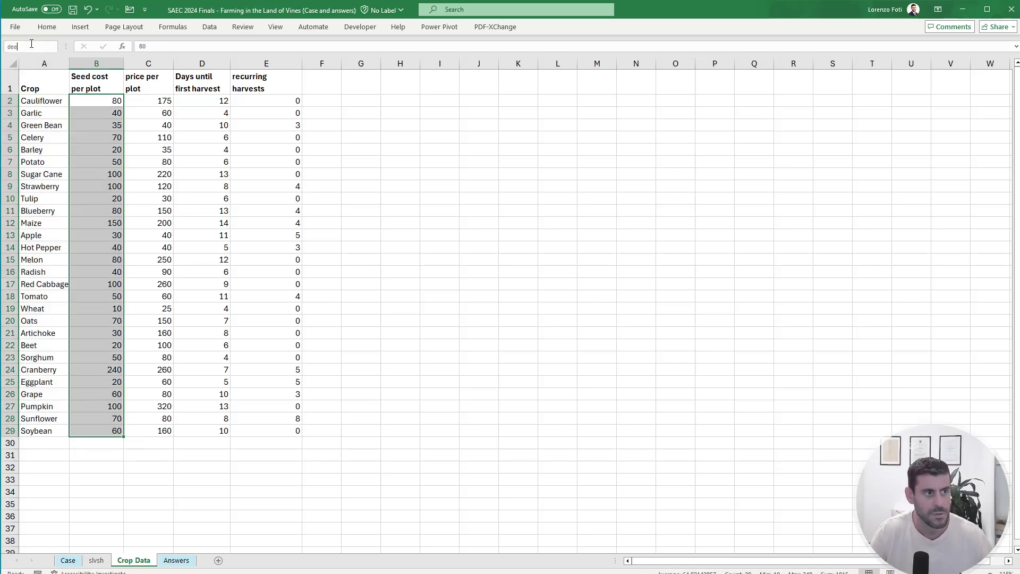
pyautogui.write('dCost')
pyautogui.press('Return')
# Step: Define the name pricePerPlot for the selling price per plot values in C2:C29
pyautogui.press('Right')
pyautogui.hotkey('ctrl', 'shift', 'Down')
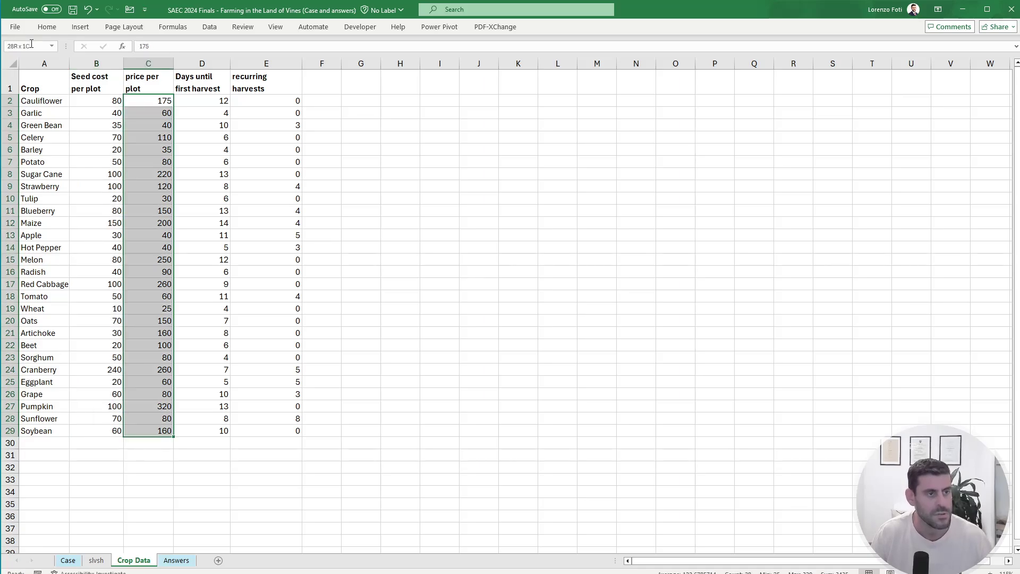
pyautogui.click(39, 48)
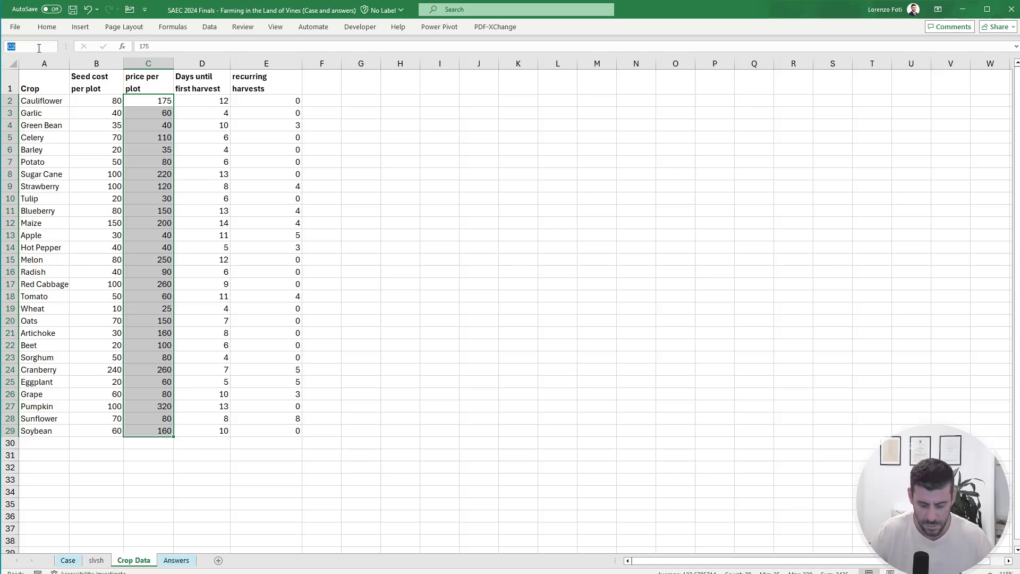
pyautogui.write('pricePerPl')
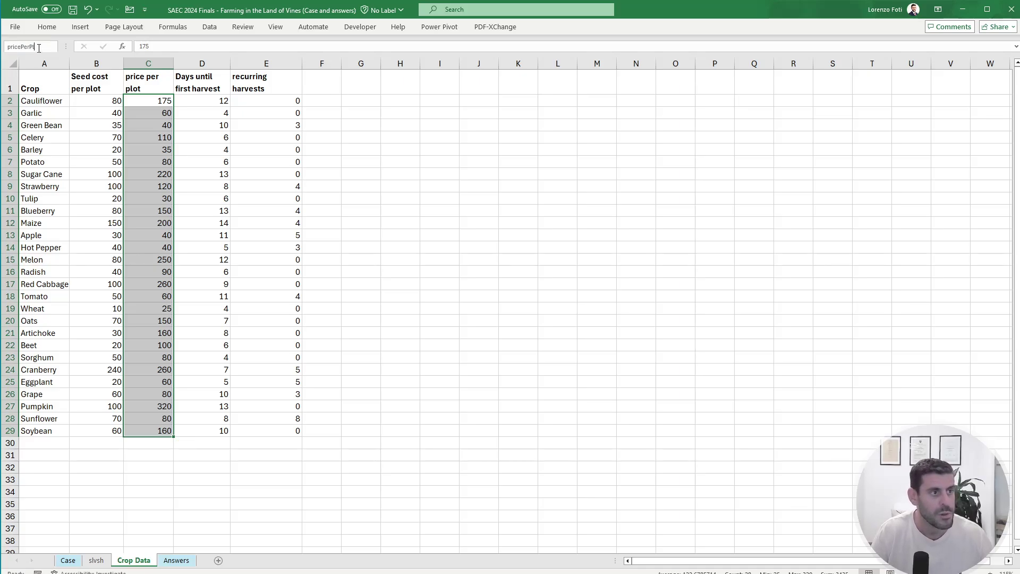
pyautogui.write('ot')
pyautogui.press('Return')
# Step: Define the name days_harvest for the days until first harvest values in D2:D29
pyautogui.press('Right')
pyautogui.hotkey('ctrl', 'shift', 'Down')
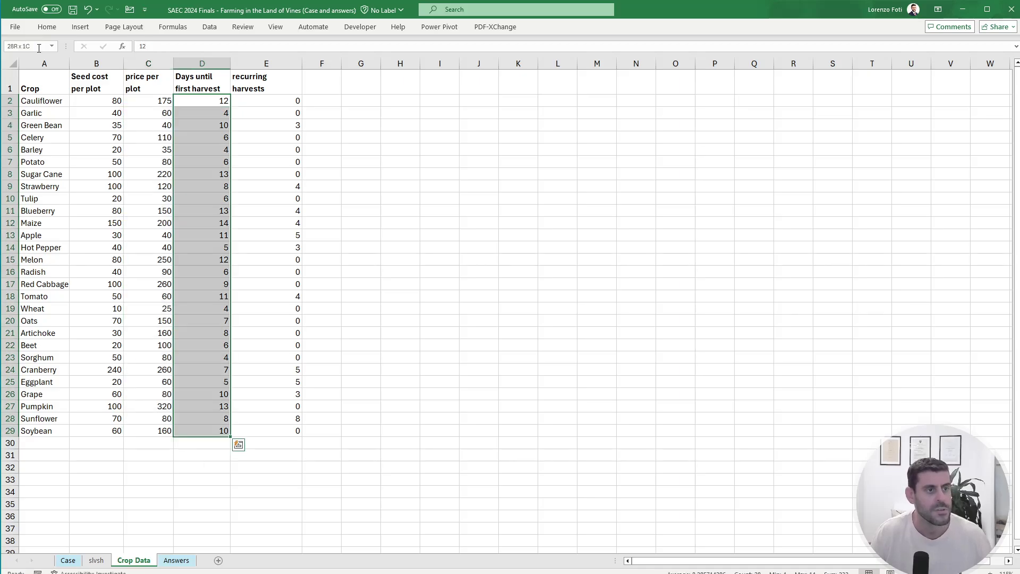
pyautogui.click(39, 48)
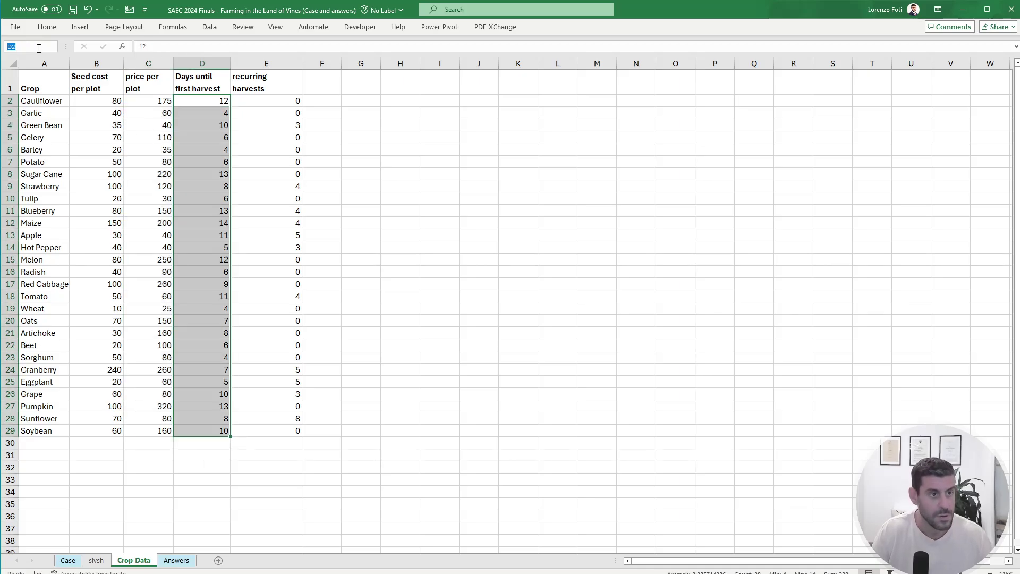
pyautogui.write('days')
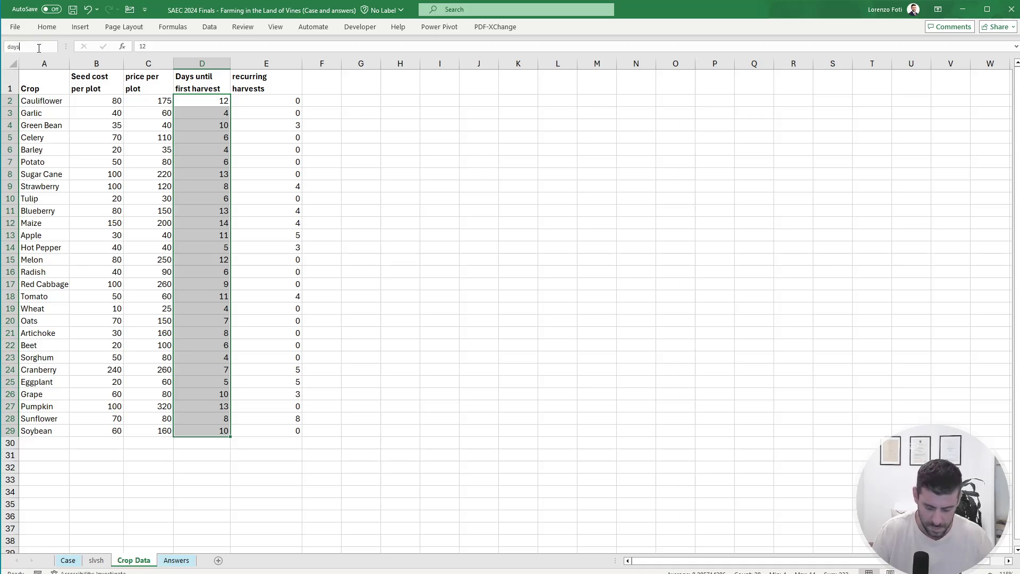
pyautogui.write('_harvest')
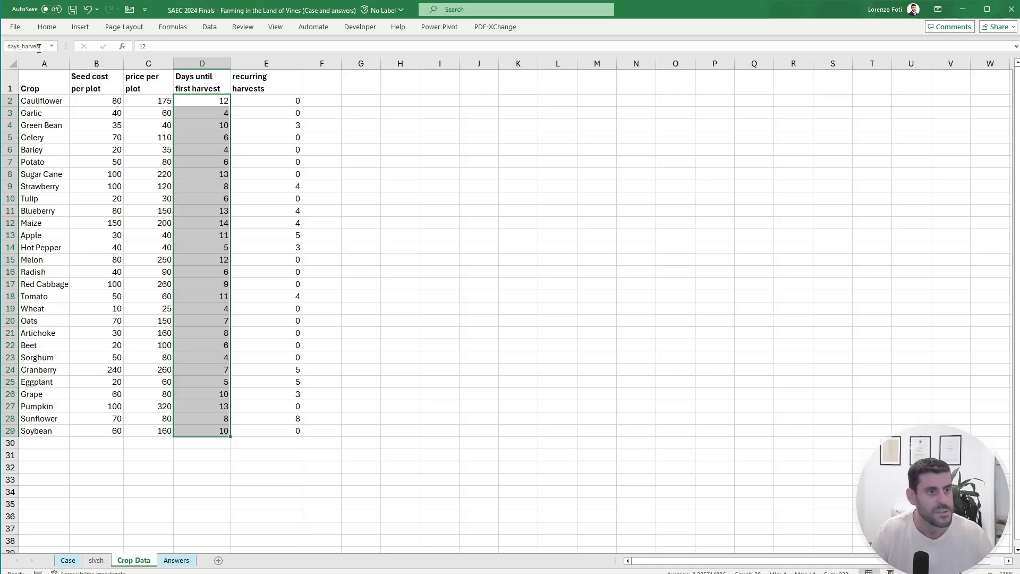
pyautogui.press('Return')
# Step: Define the name recurring_harvest for the recurring harvest days in E2:E29, and return to the Case sheet
pyautogui.press('Right')
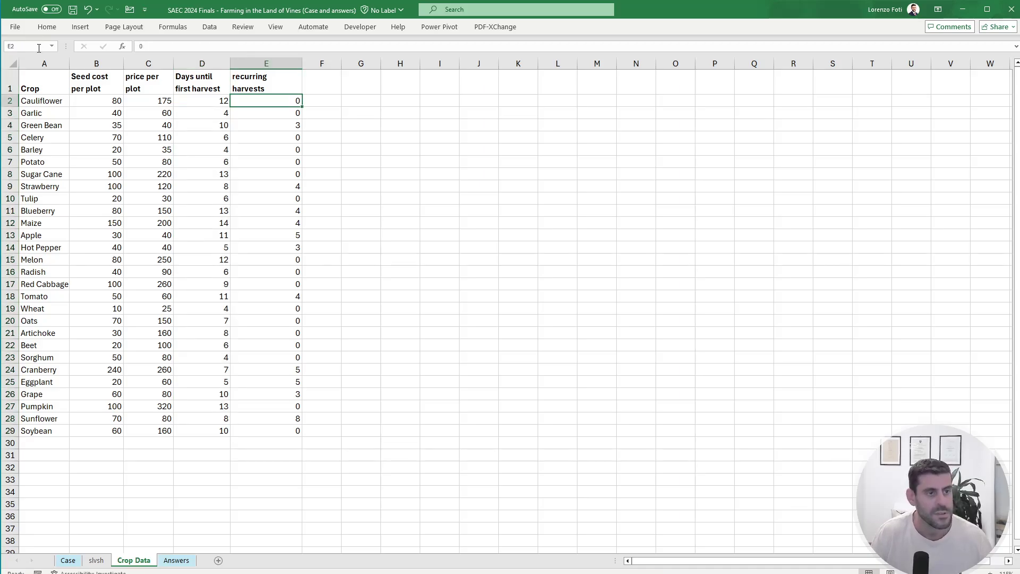
pyautogui.hotkey('ctrl', 'shift', 'Down')
pyautogui.click(39, 48)
pyautogui.write('recurri')
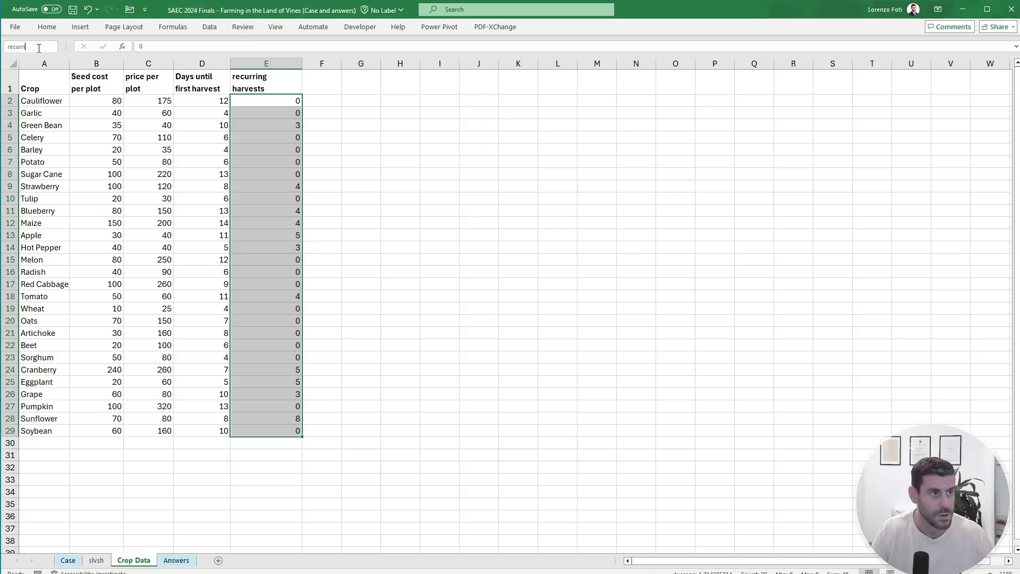
pyautogui.write('ng_')
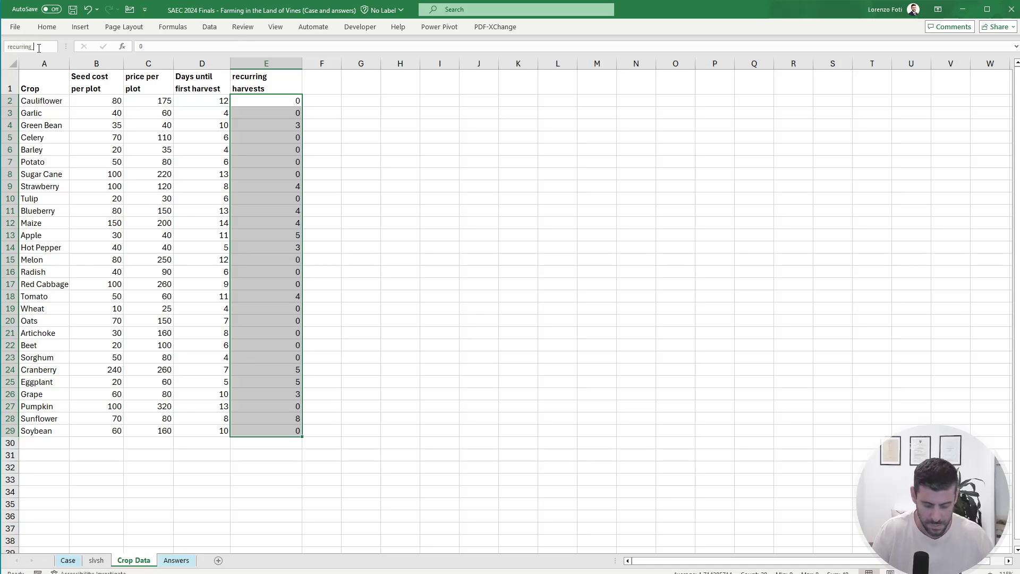
pyautogui.write('harves')
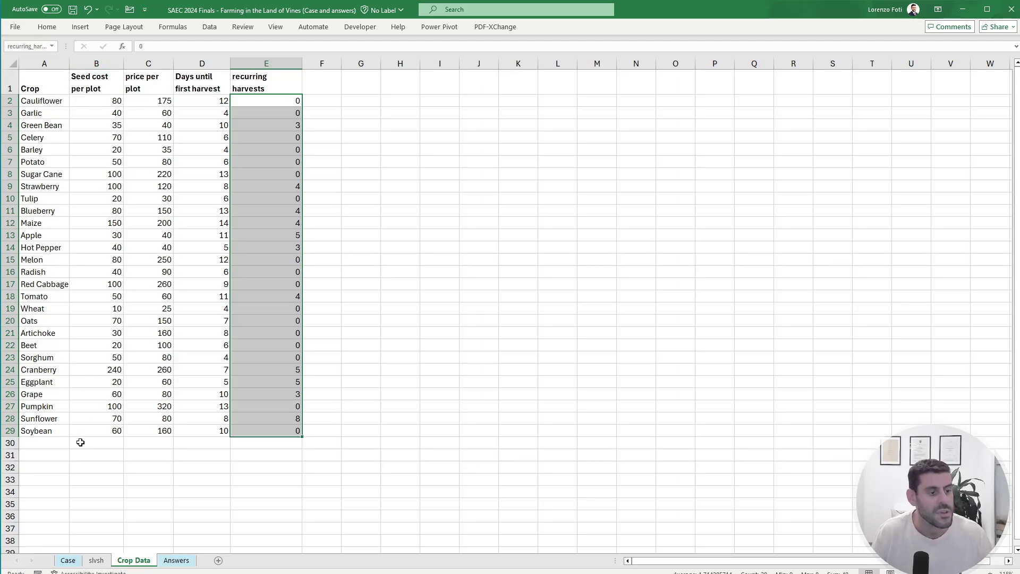
pyautogui.click(67, 560)
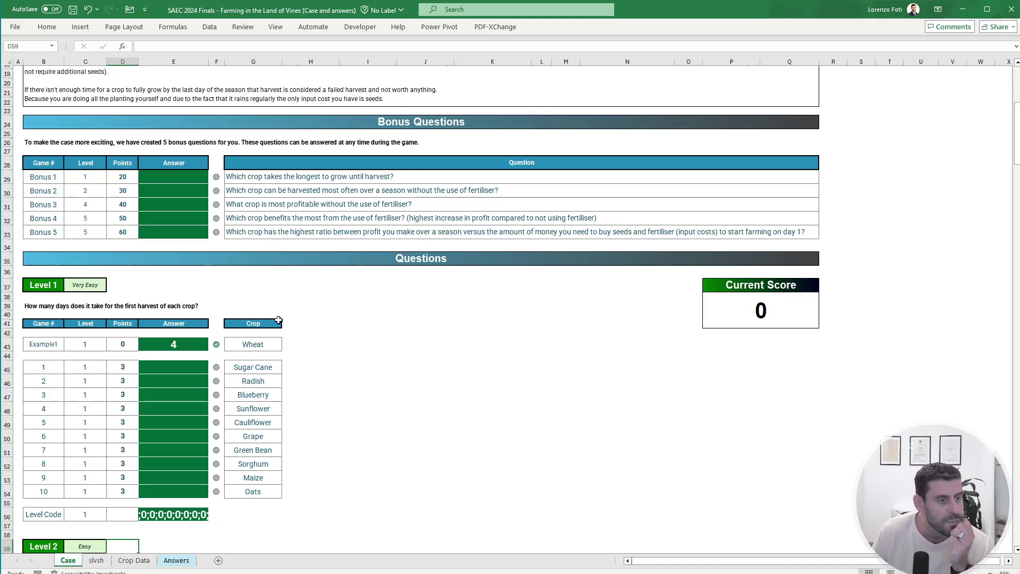
# Step: Set the Current Score value's font colour to white and hide column F with the answer check marks
pyautogui.click(712, 330)
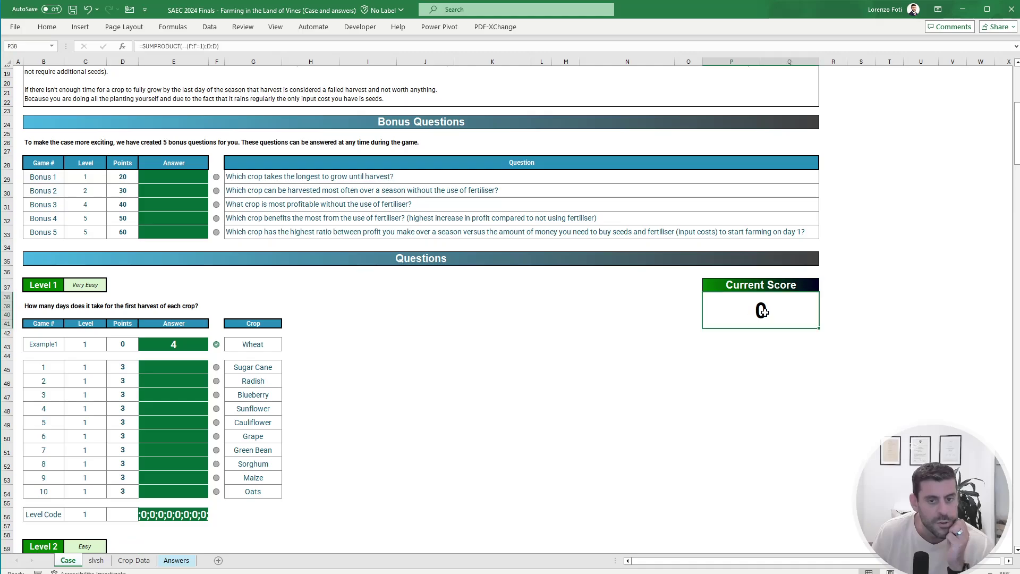
pyautogui.click(47, 27)
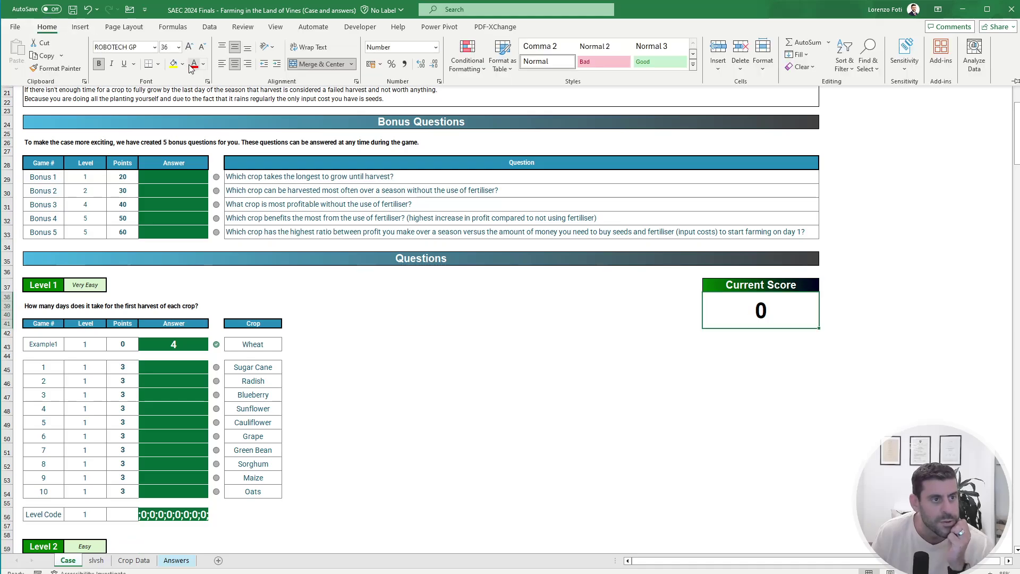
pyautogui.click(204, 65)
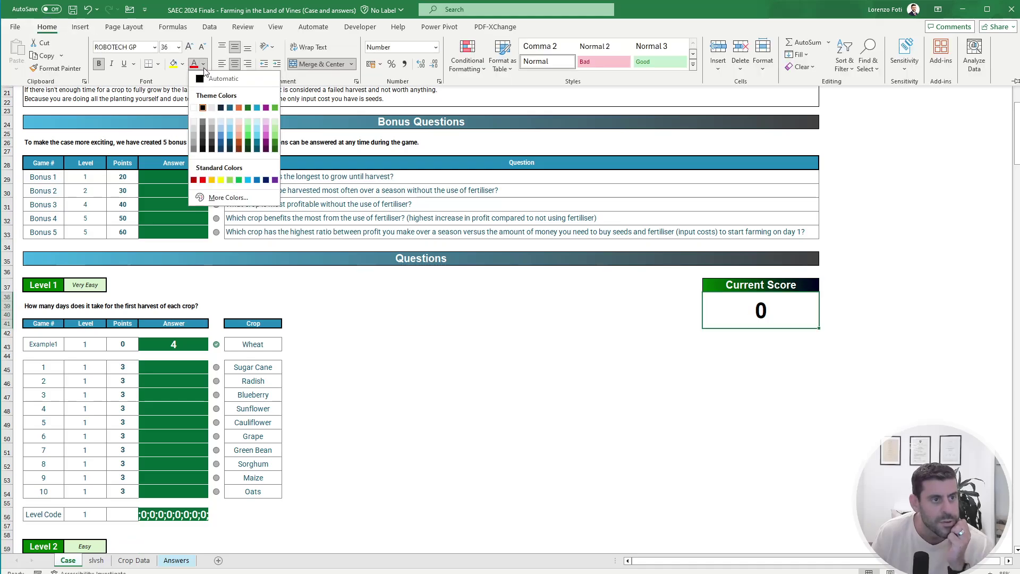
pyautogui.click(193, 108)
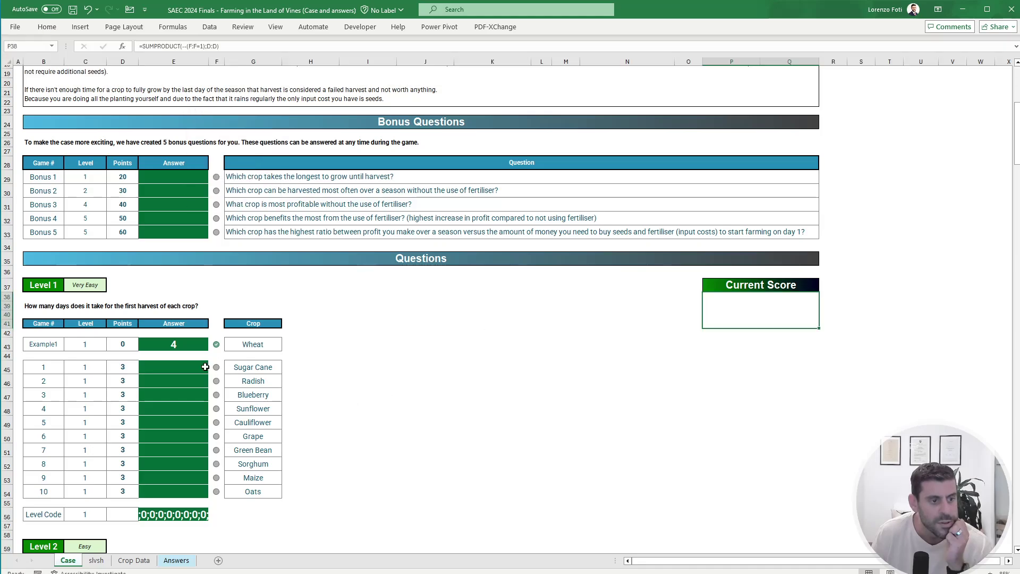
pyautogui.rightClick(216, 60)
pyautogui.click(262, 246)
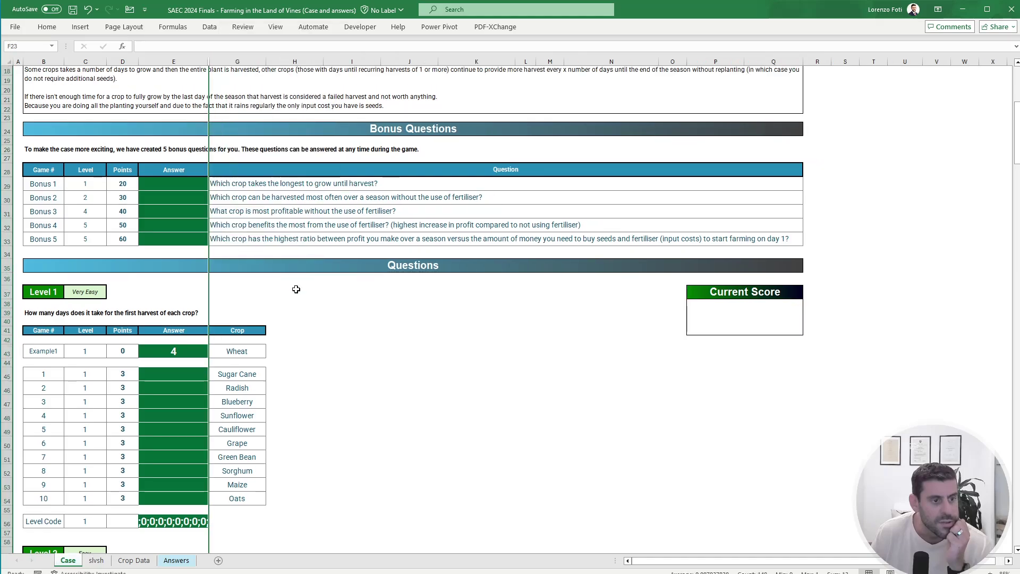
# Step: Enter XLOOKUP(G45;crops;days_harvest) in E45 to answer question 1 of Level 1
pyautogui.click(196, 380)
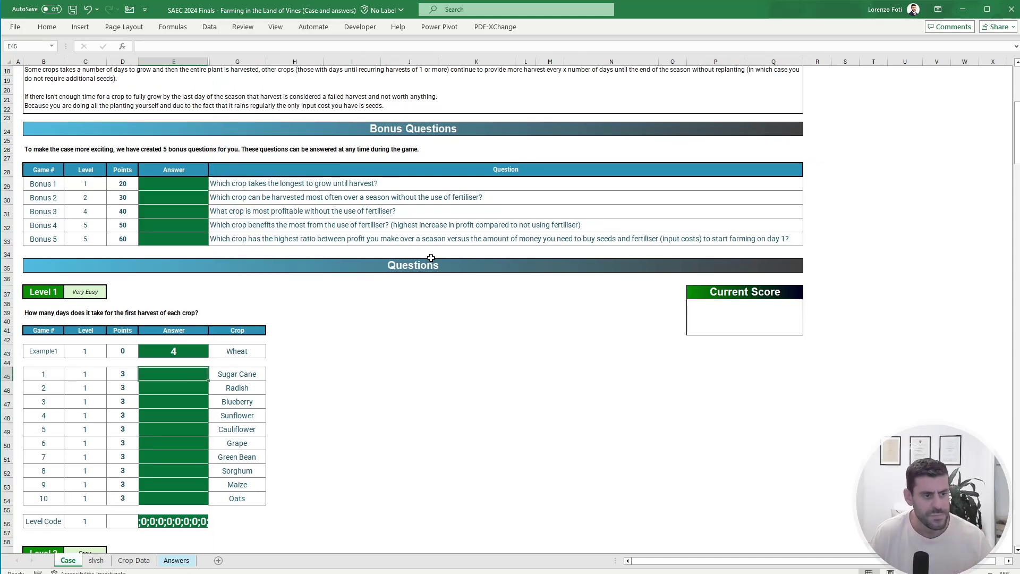
pyautogui.write('+xl')
pyautogui.press('Tab')
pyautogui.press('Right')
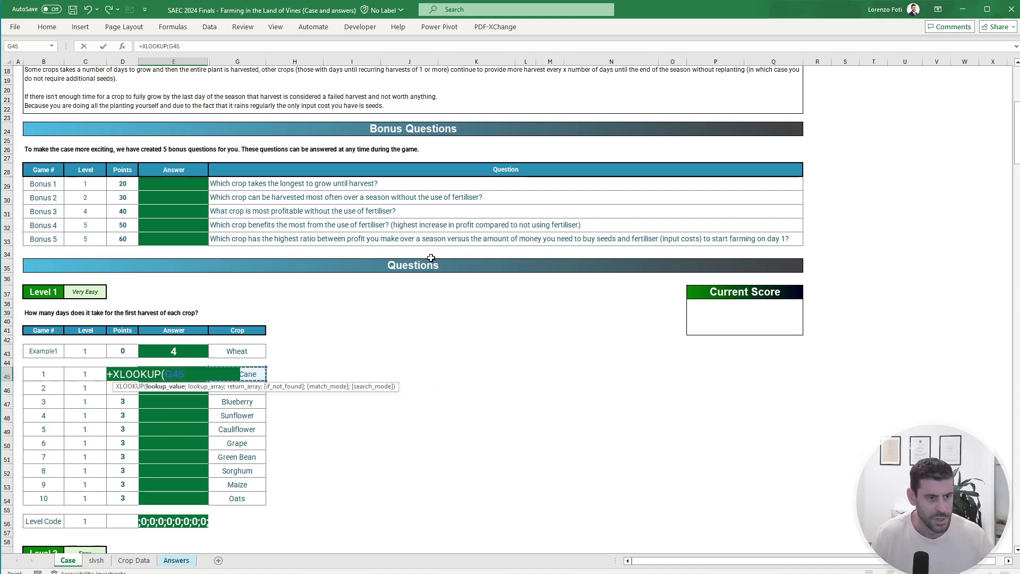
pyautogui.write(';c')
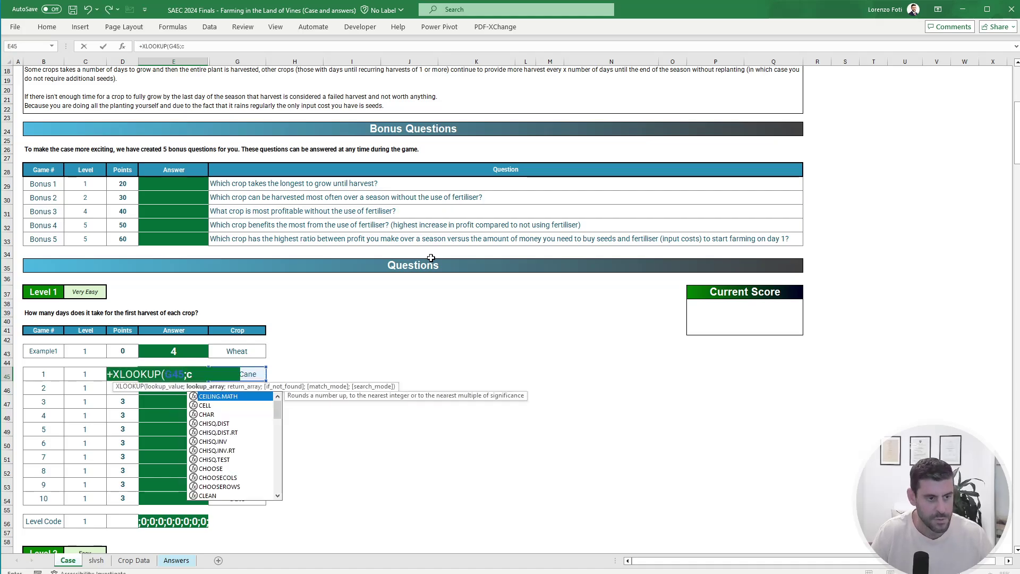
pyautogui.write('rops;days_har')
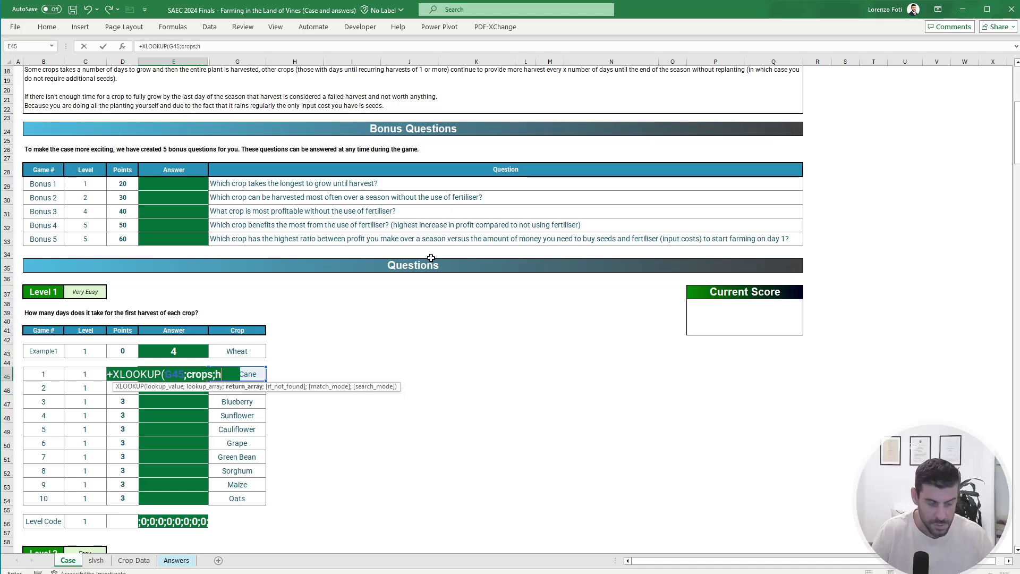
pyautogui.press('Tab')
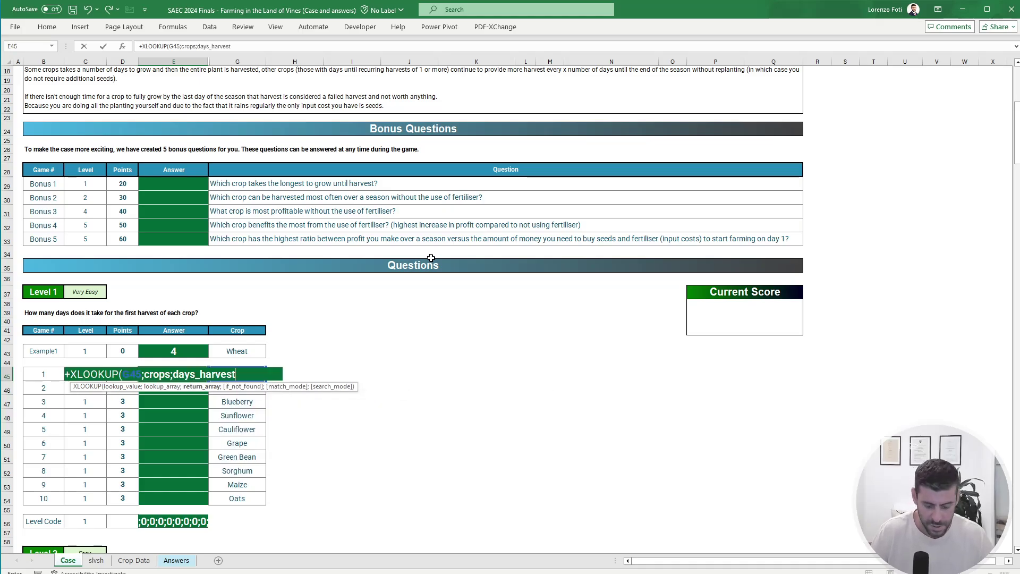
pyautogui.hotkey('ctrl', 'Return')
# Step: Copy the lookup formula from E45 to the example answer E43 and to the remaining Level 1 answers E46:E54
pyautogui.hotkey('ctrl', 'c')
pyautogui.press('Up')
pyautogui.press('Up')
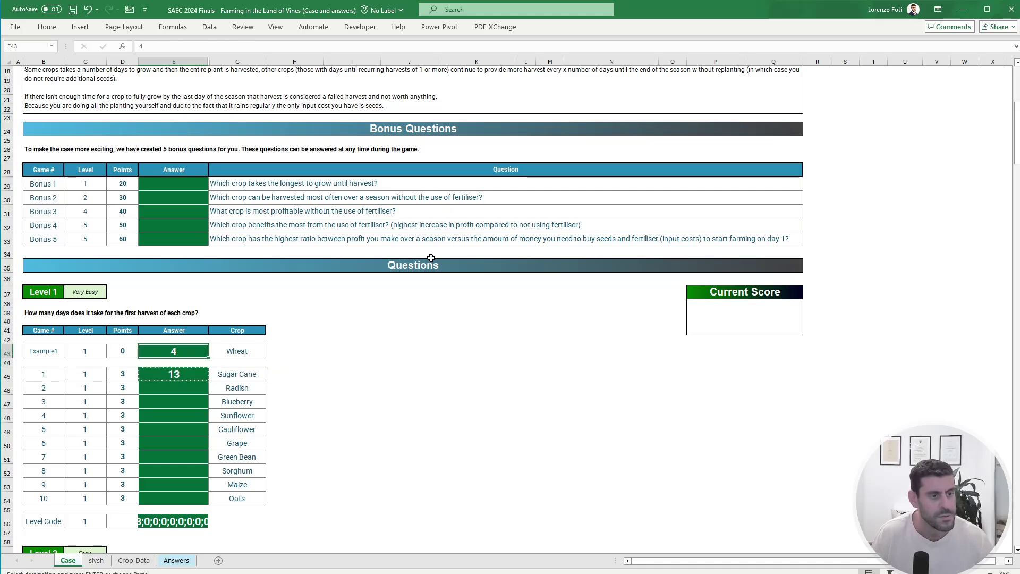
pyautogui.hotkey('ctrl', 'v')
pyautogui.press('Down')
pyautogui.press('Down')
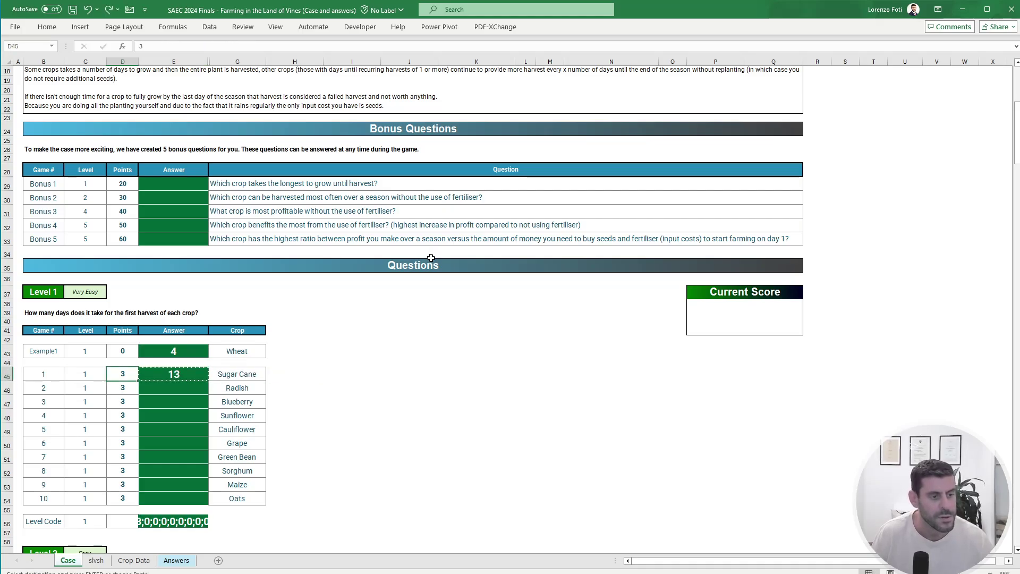
pyautogui.hotkey('shift', 'Down')
pyautogui.hotkey('shift', 'Down')
pyautogui.hotkey('shift', 'Down')
pyautogui.hotkey('shift', 'Down')
pyautogui.hotkey('shift', 'Down')
pyautogui.hotkey('shift', 'Down')
pyautogui.hotkey('shift', 'Down')
pyautogui.hotkey('shift', 'Down')
pyautogui.hotkey('shift', 'Down')
pyautogui.hotkey('ctrl', 'v')
pyautogui.press('Escape')
# Step: Clear the Level 1 answers for questions 4 to 10 in E48:E54
pyautogui.press('Up')
pyautogui.press('Down')
pyautogui.press('Down')
pyautogui.press('Up')
pyautogui.press('Up')
pyautogui.press('Up')
pyautogui.press('Up')
pyautogui.press('Up')
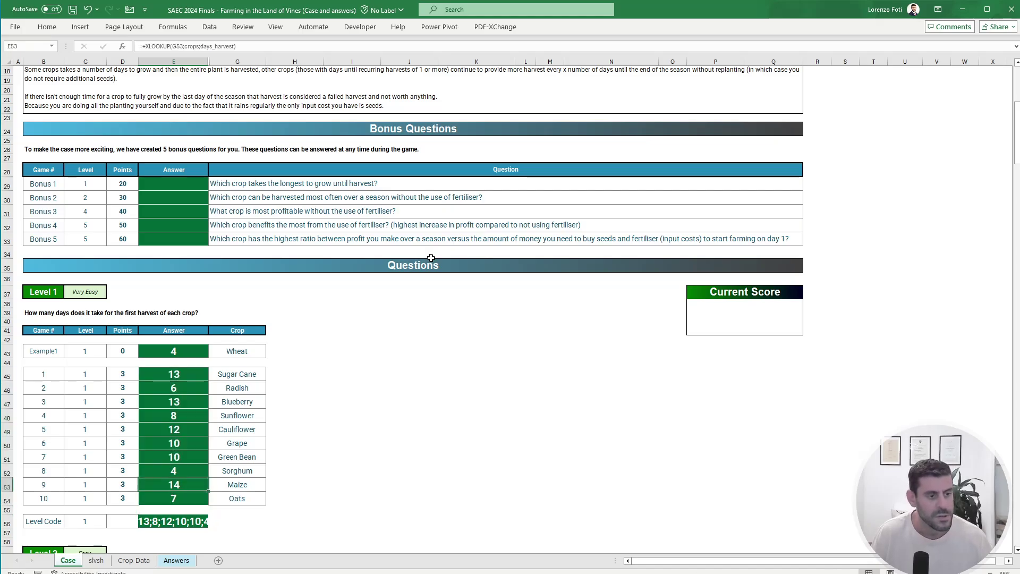
pyautogui.press('Up')
pyautogui.press('Up')
pyautogui.hotkey('shift', 'Down')
pyautogui.hotkey('shift', 'Down')
pyautogui.hotkey('shift', 'Down')
pyautogui.hotkey('shift', 'Down')
pyautogui.hotkey('shift', 'Down')
pyautogui.hotkey('shift', 'Down')
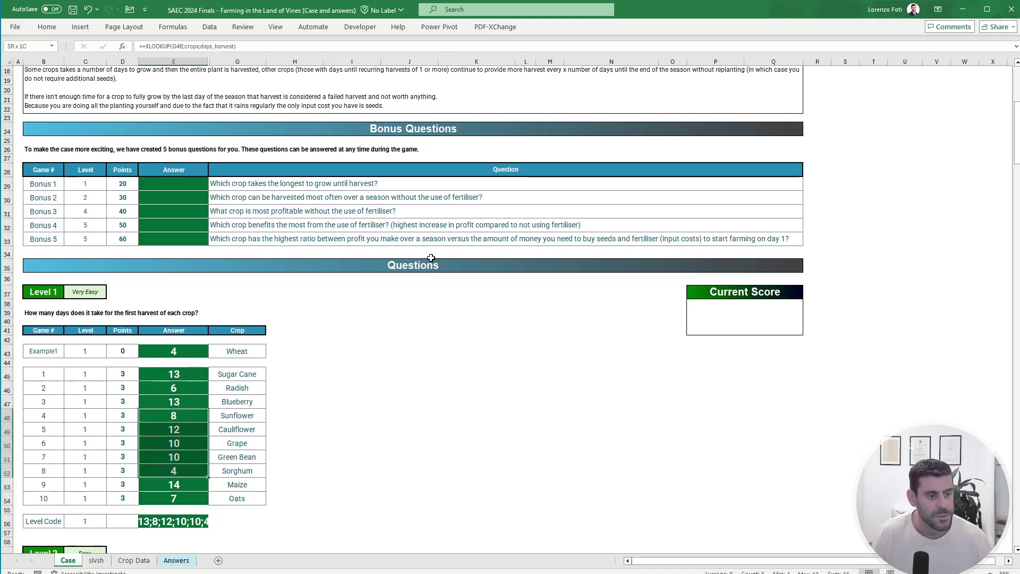
pyautogui.press('Delete')
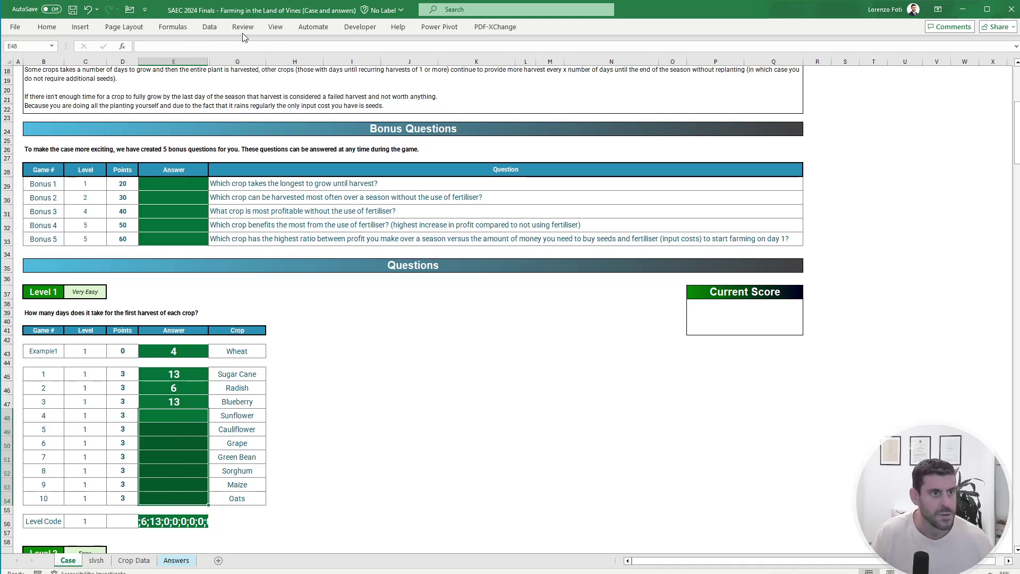
# Step: Unhide column F between columns E and G to check the answers, and undo the unhiding
pyautogui.moveTo(229, 59); pyautogui.dragTo(196, 60)
pyautogui.rightClick(197, 59)
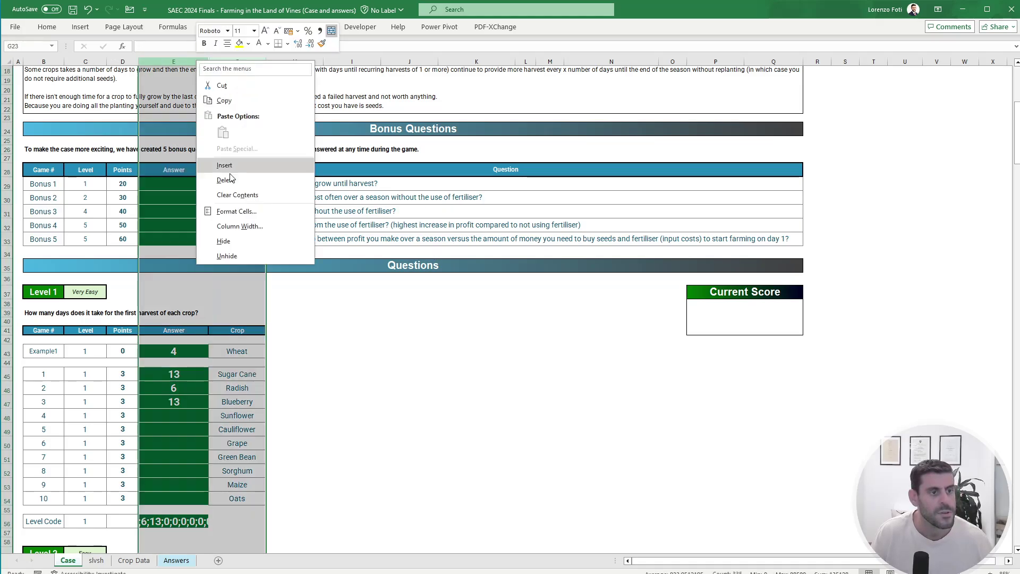
pyautogui.click(229, 256)
pyautogui.hotkey('ctrl', 'z')
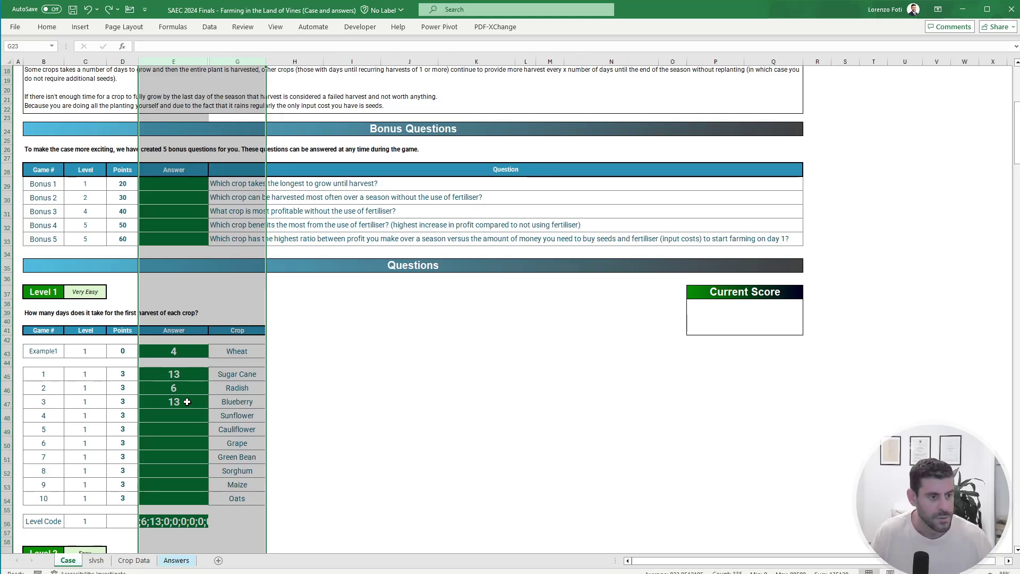
# Step: Copy the lookup formula from E47 to the answers for questions 4 to 10 in E48:E54
pyautogui.click(185, 406)
pyautogui.hotkey('ctrl', 'c')
pyautogui.moveTo(185, 409); pyautogui.dragTo(190, 496)
pyautogui.hotkey('ctrl', 'v')
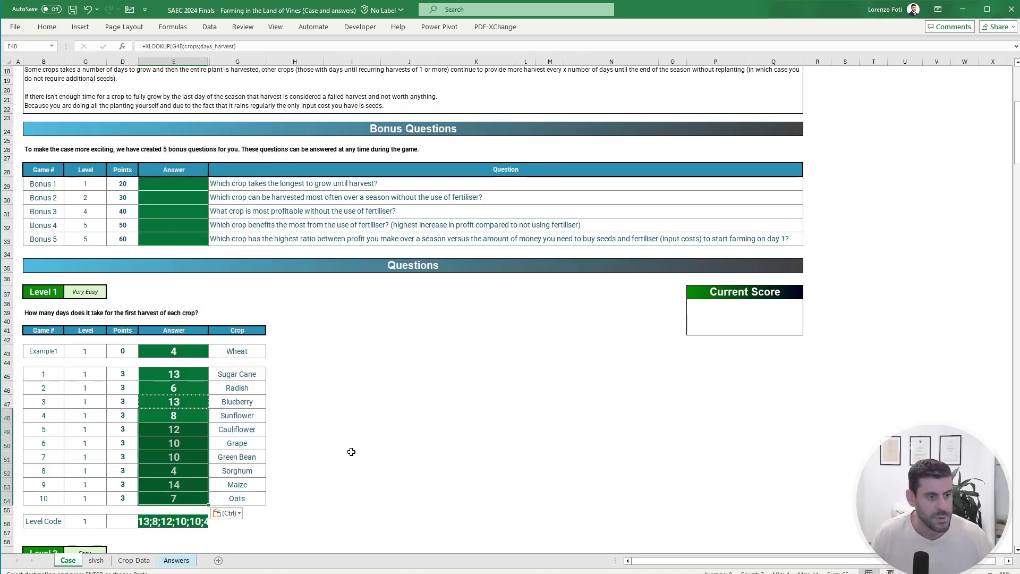
# Step: Review the Level 2 questions, and on the slvsh sheet turn the LET formula text in G4 into a live formula
pyautogui.scroll(-2, 352, 440)
pyautogui.scroll(-7, 352, 441)
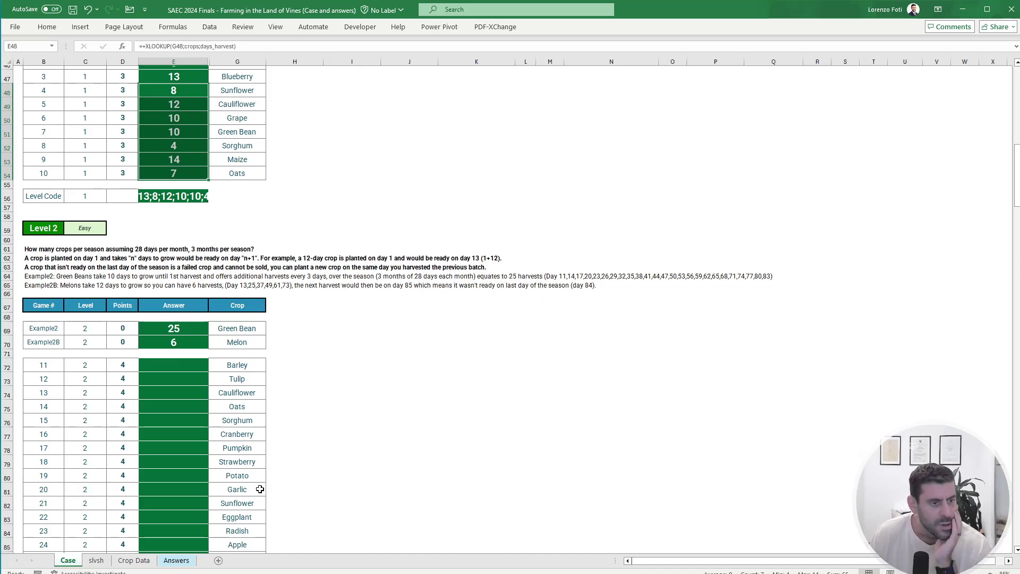
pyautogui.click(97, 566)
pyautogui.click(230, 109)
pyautogui.click(140, 46)
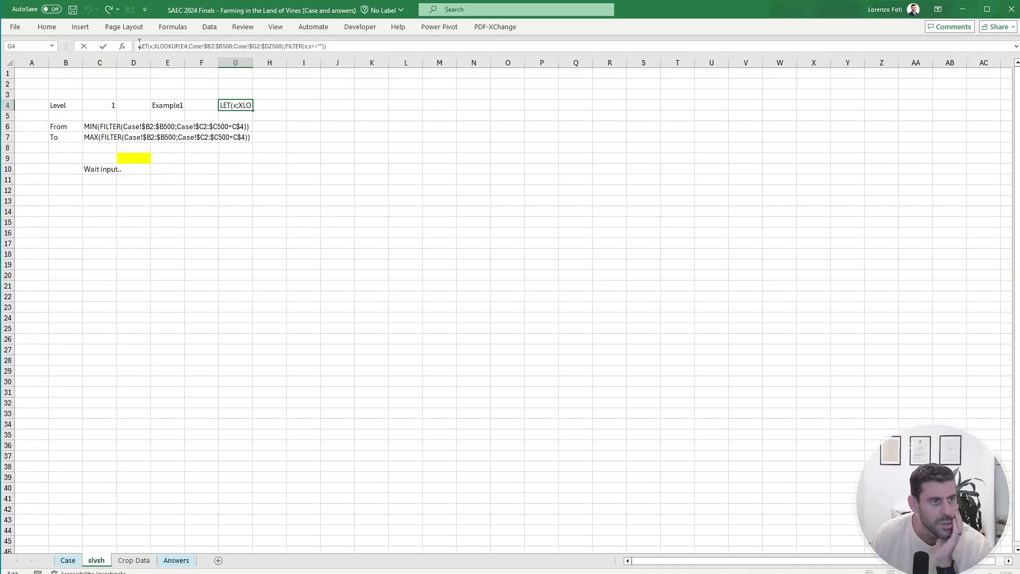
pyautogui.press('Escape')
# Step: Turn the From and To formula texts in C6 and C7 into live MIN and MAX formulas
pyautogui.press('Left')
pyautogui.press('Left')
pyautogui.press('Left')
pyautogui.press('Left')
pyautogui.press('Down')
pyautogui.press('Down')
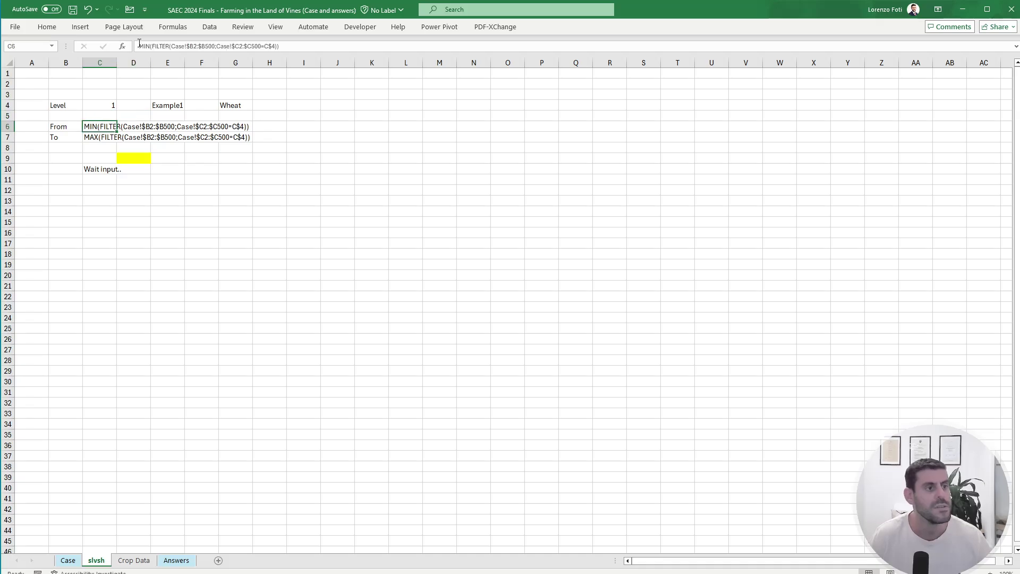
pyautogui.click(139, 46)
pyautogui.write('=')
pyautogui.press('Return')
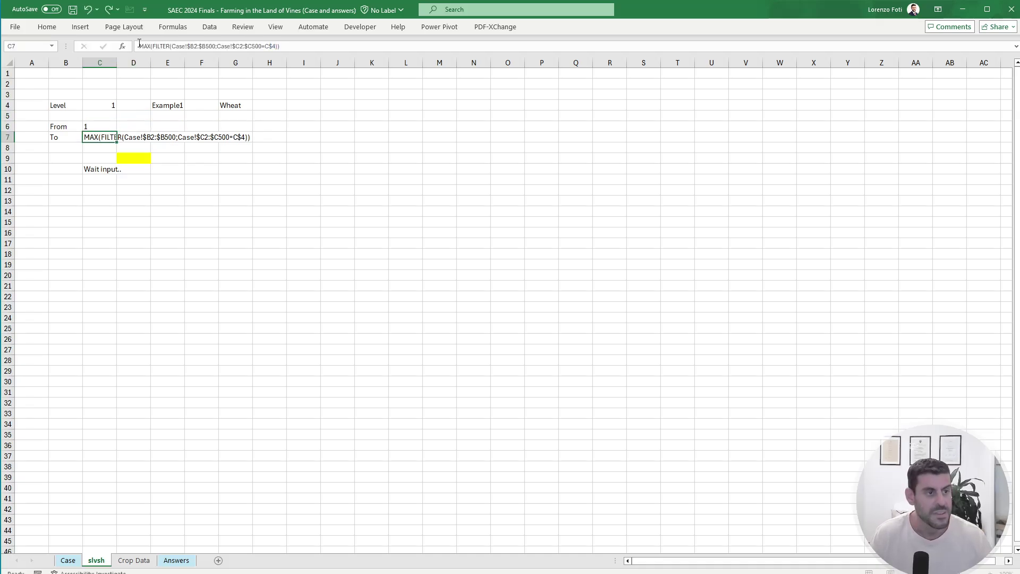
pyautogui.doubleClick(139, 46)
pyautogui.press('Home')
pyautogui.write('=')
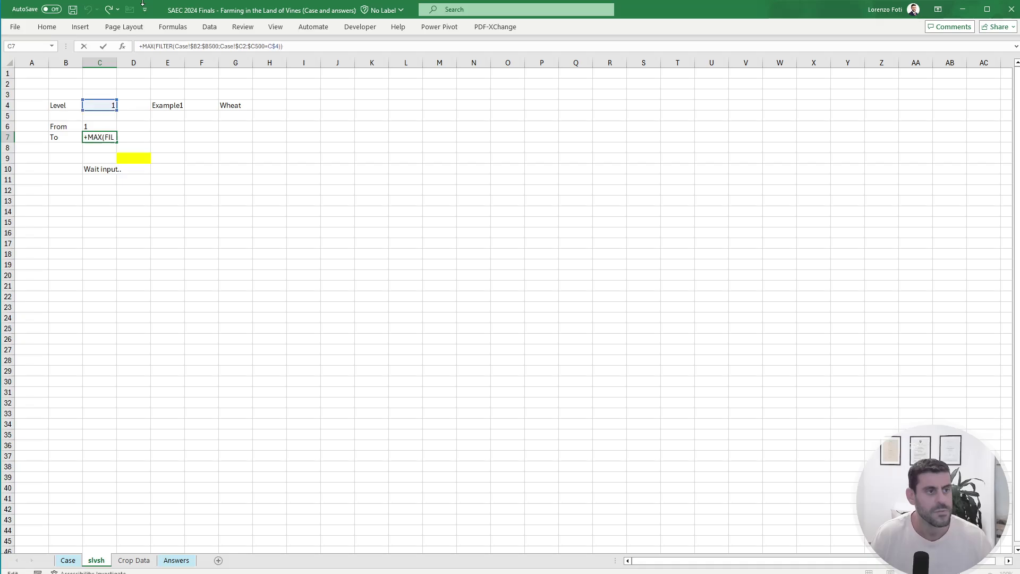
pyautogui.press('Return')
# Step: Set the level in C4 to 2 and the example in E4 to Example2
pyautogui.press('Up')
pyautogui.press('Up')
pyautogui.press('Up')
pyautogui.press('Up')
pyautogui.write('2')
pyautogui.press('Right')
pyautogui.press('Right')
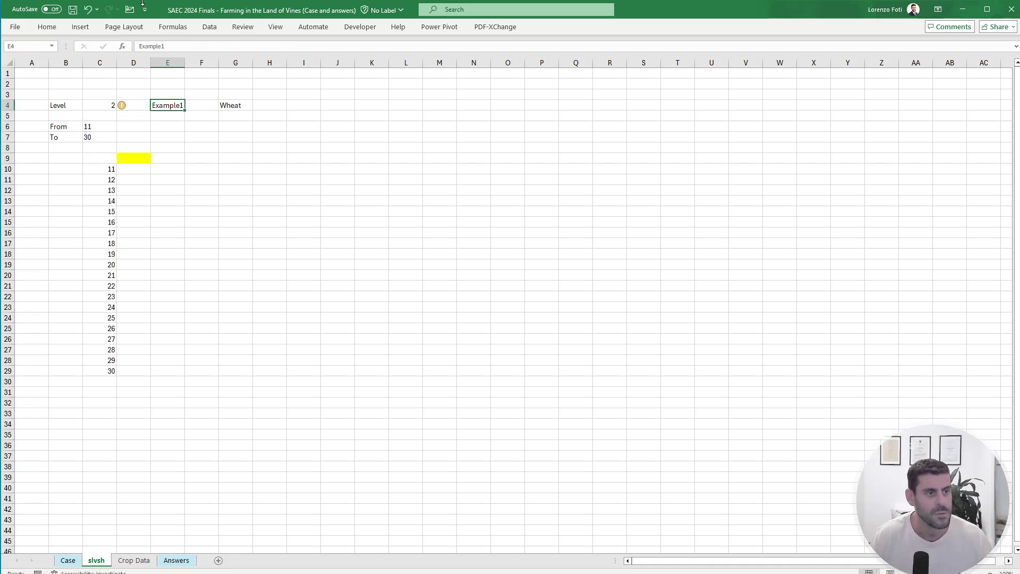
pyautogui.press('F2')
pyautogui.press('BackSpace')
pyautogui.write('2')
pyautogui.press('Return')
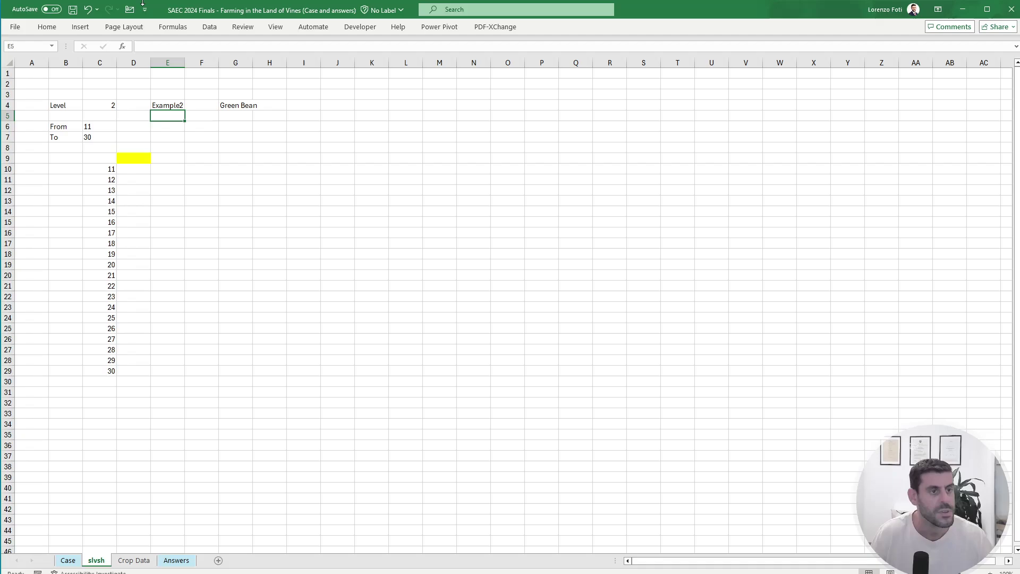
# Step: Enter XLOOKUP(G4;crops;days_harvest) in G9 to get the example crop's days until first harvest
pyautogui.press('Right')
pyautogui.press('Right')
pyautogui.press('Down')
pyautogui.press('Down')
pyautogui.press('Down')
pyautogui.press('Down')
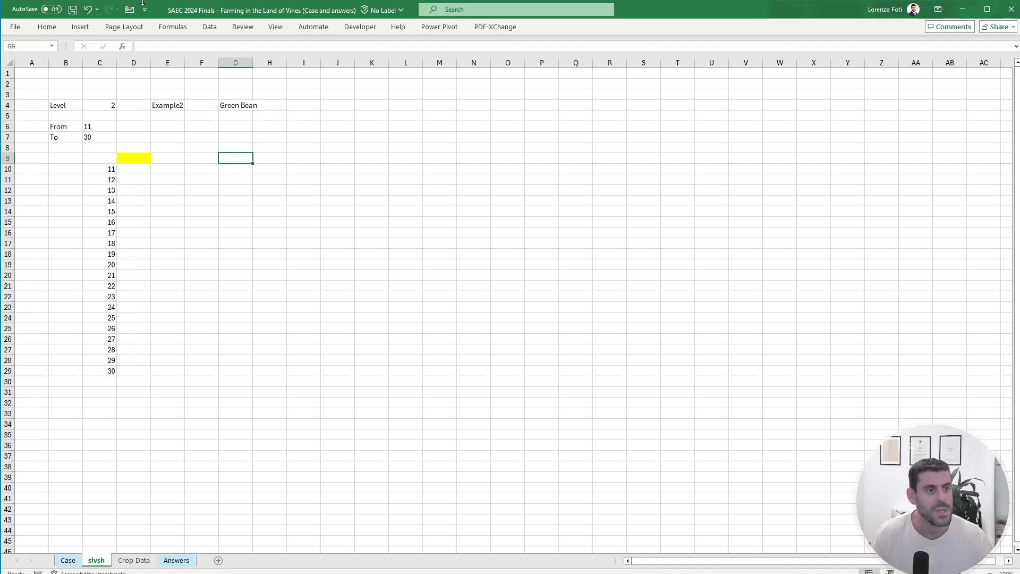
pyautogui.write('+XLOOKUP(')
pyautogui.press('Up')
pyautogui.press('Up')
pyautogui.press('Up')
pyautogui.press('Up')
pyautogui.press('Up')
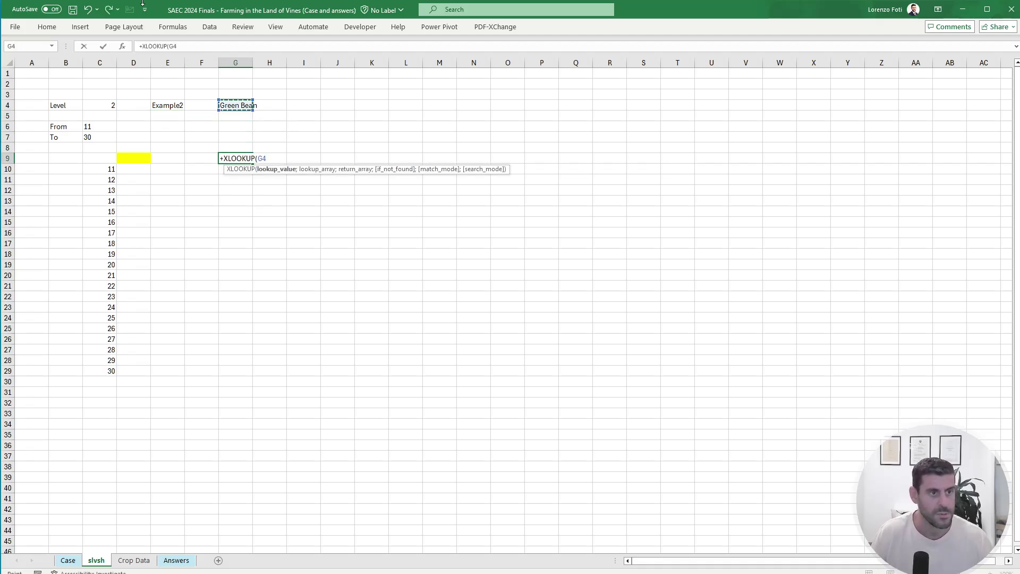
pyautogui.write(';c')
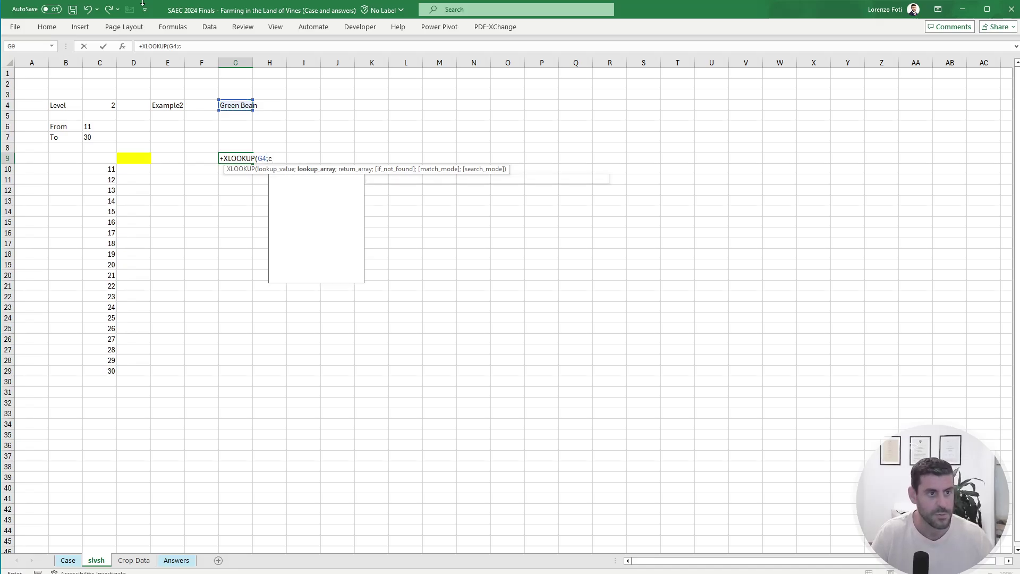
pyautogui.write('rops;har')
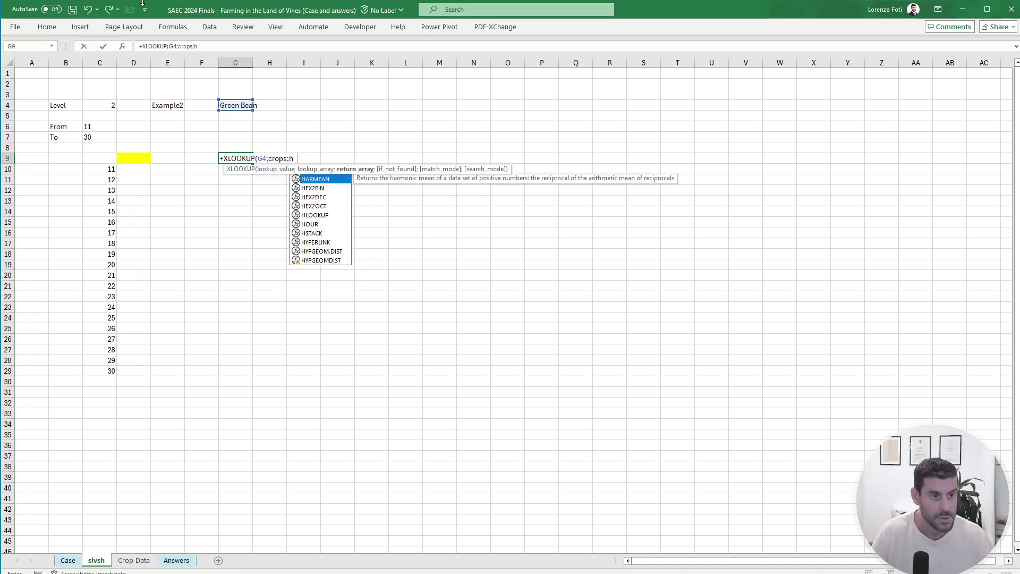
pyautogui.press('Down')
pyautogui.press('Down')
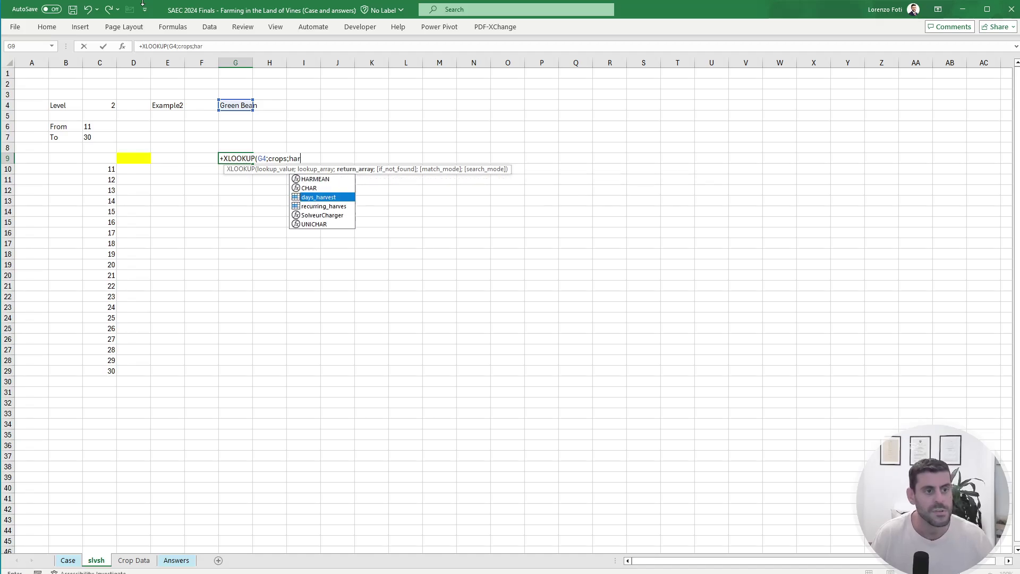
pyautogui.press('Tab')
pyautogui.press('Return')
# Step: Enter XLOOKUP(G4;crops;recurring_harves) in H9 to get the example crop's recurring harvest days
pyautogui.press('Up')
pyautogui.press('Right')
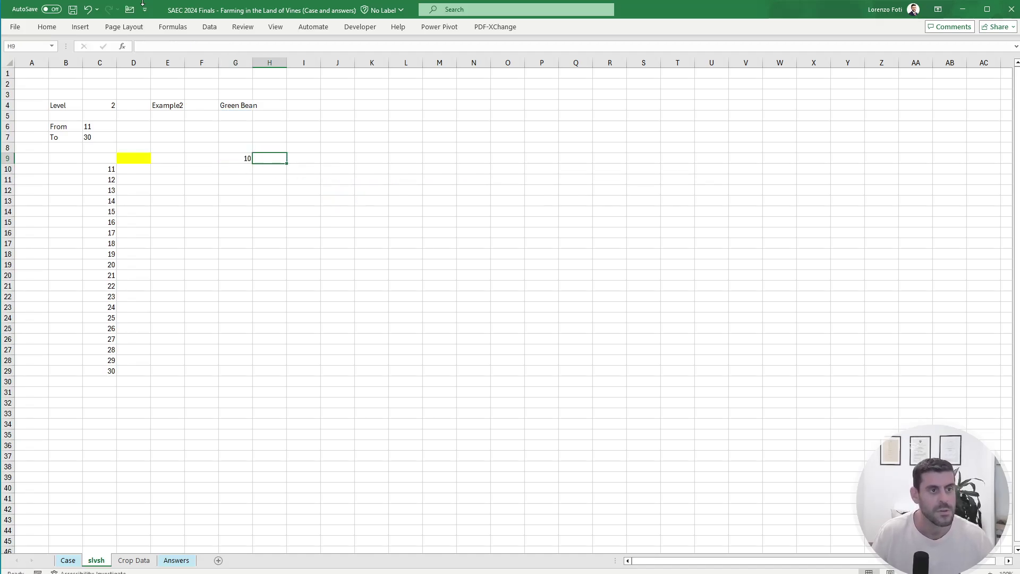
pyautogui.write('+xl')
pyautogui.press('Tab')
pyautogui.press('Left')
pyautogui.press('Up')
pyautogui.press('Up')
pyautogui.press('Up')
pyautogui.press('Up')
pyautogui.press('Up')
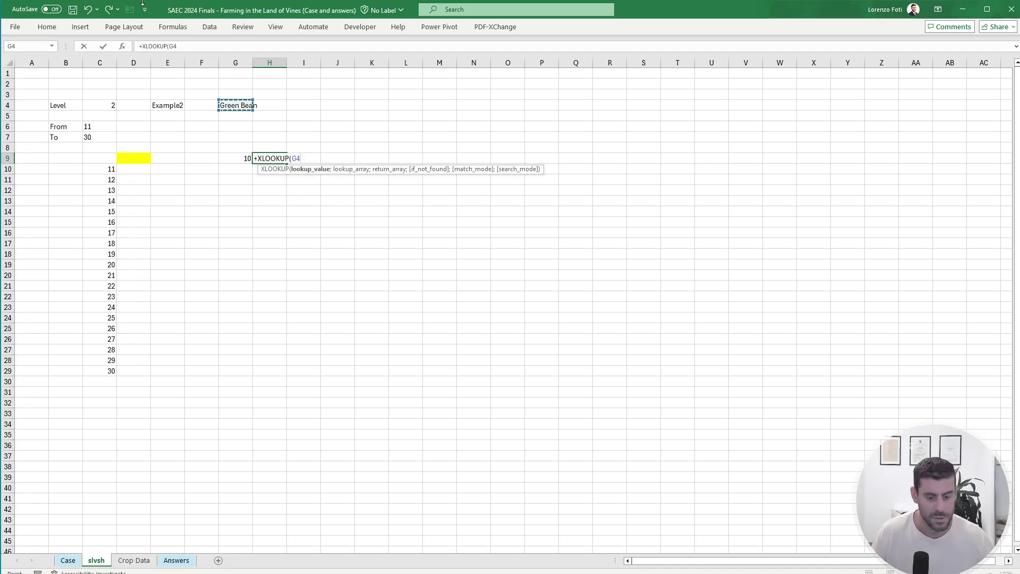
pyautogui.write(';cro')
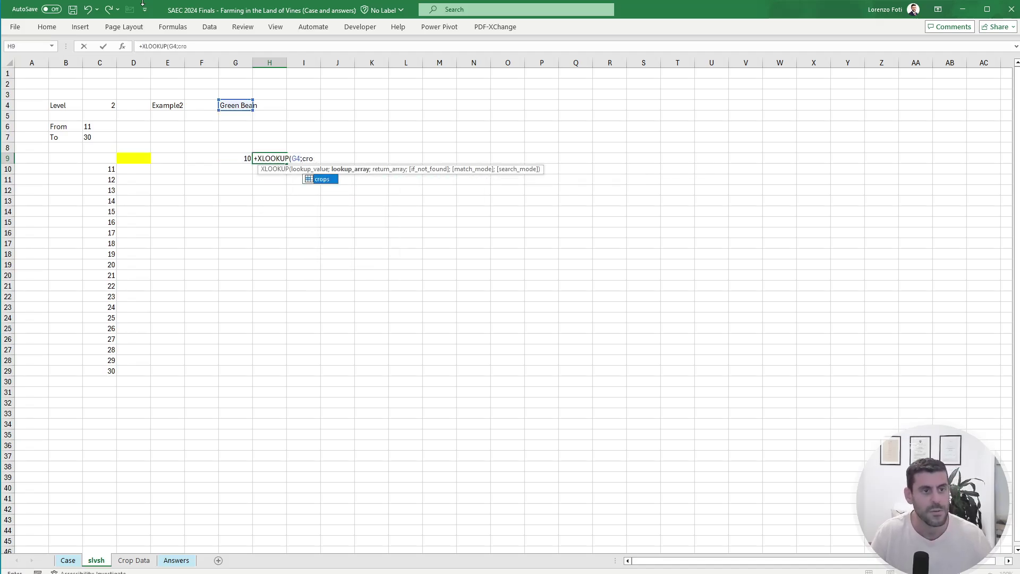
pyautogui.write('ps;recurring_harves')
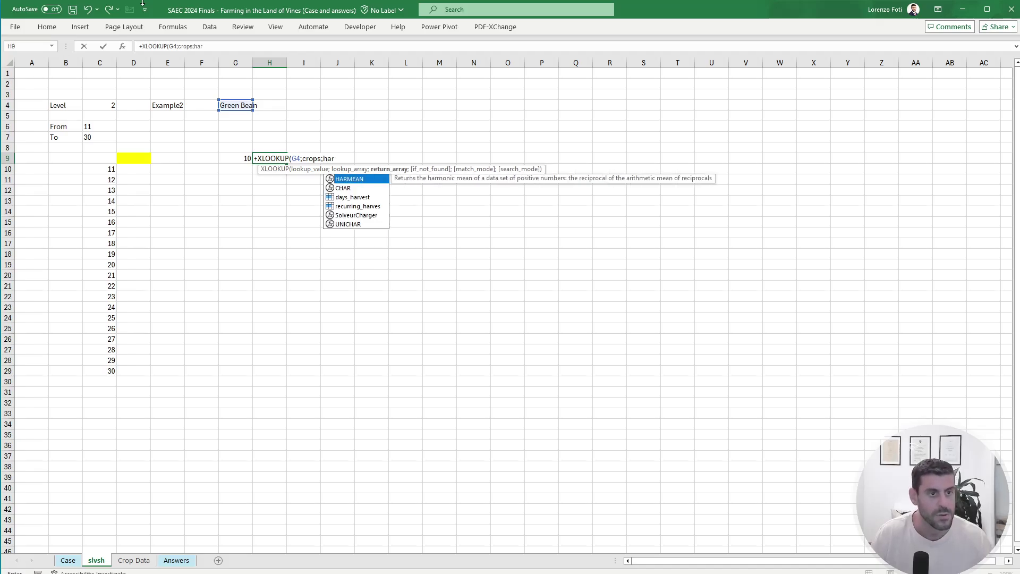
pyautogui.press('Return')
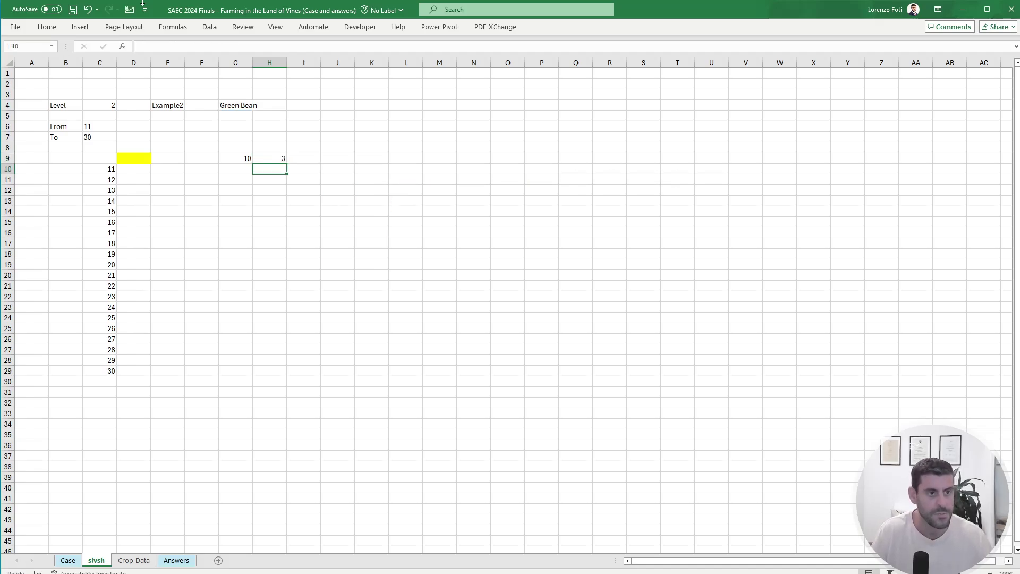
# Step: Check the Level 2 rules on days per month, months per season and harvest timing on the Case sheet
pyautogui.press('Up')
pyautogui.press('Down')
pyautogui.press('Down')
pyautogui.press('Left')
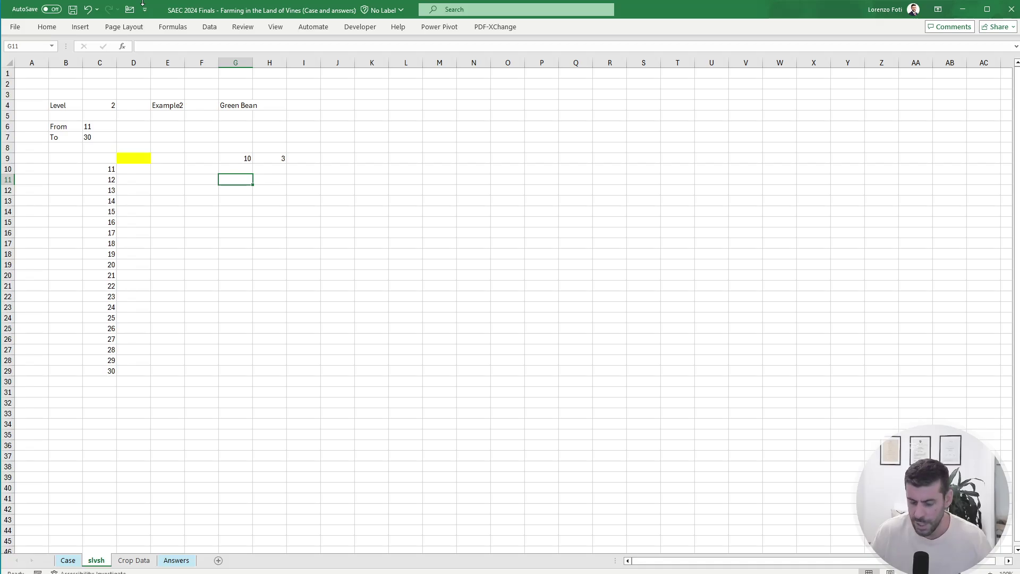
pyautogui.hotkey('ctrl', 'pageup')
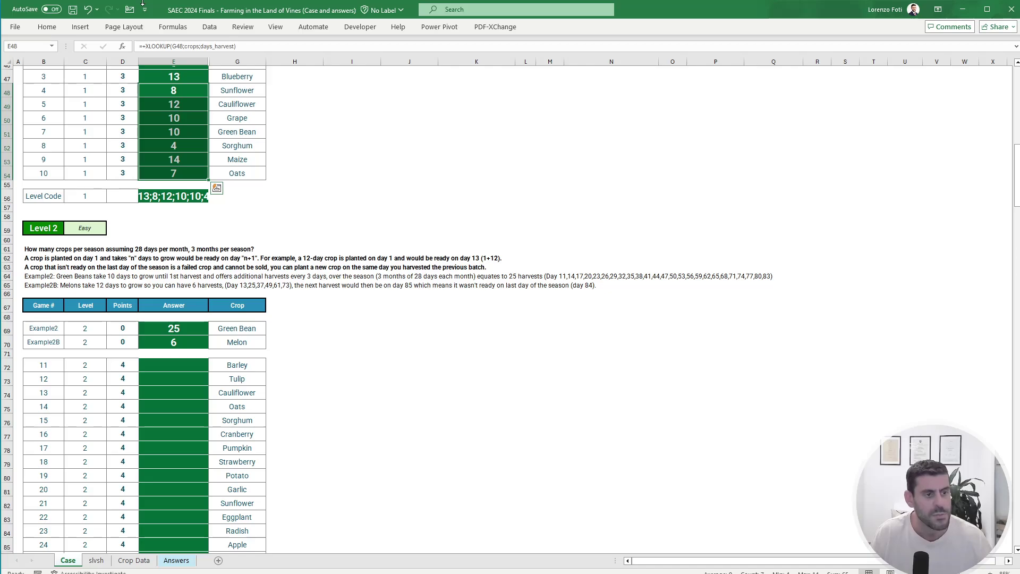
pyautogui.hotkey('ctrl', 'pagedown')
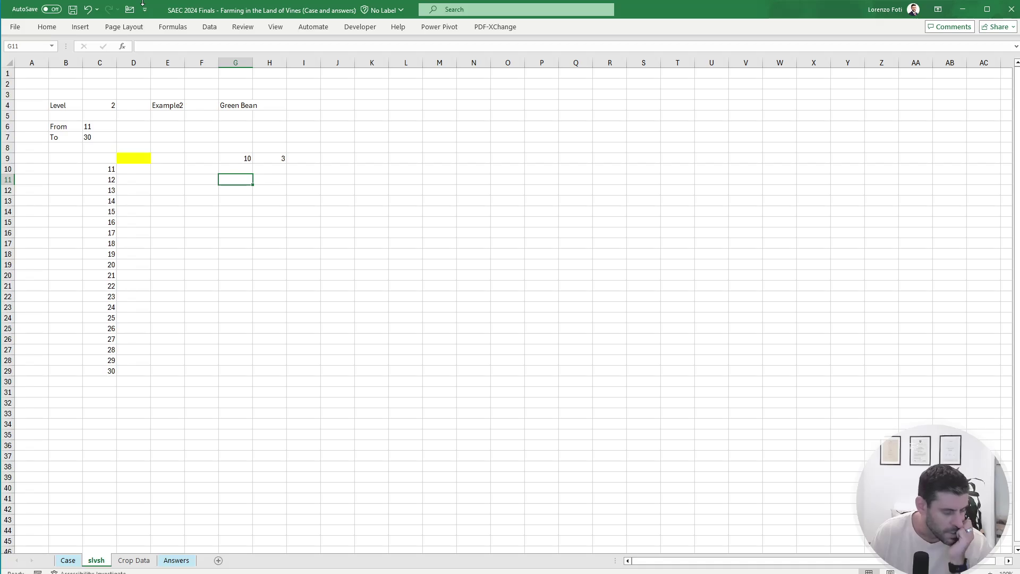
# Step: Enter 28 in G12 for the days per month and 3 in H12 for the months per season
pyautogui.press('Down')
pyautogui.write('+')
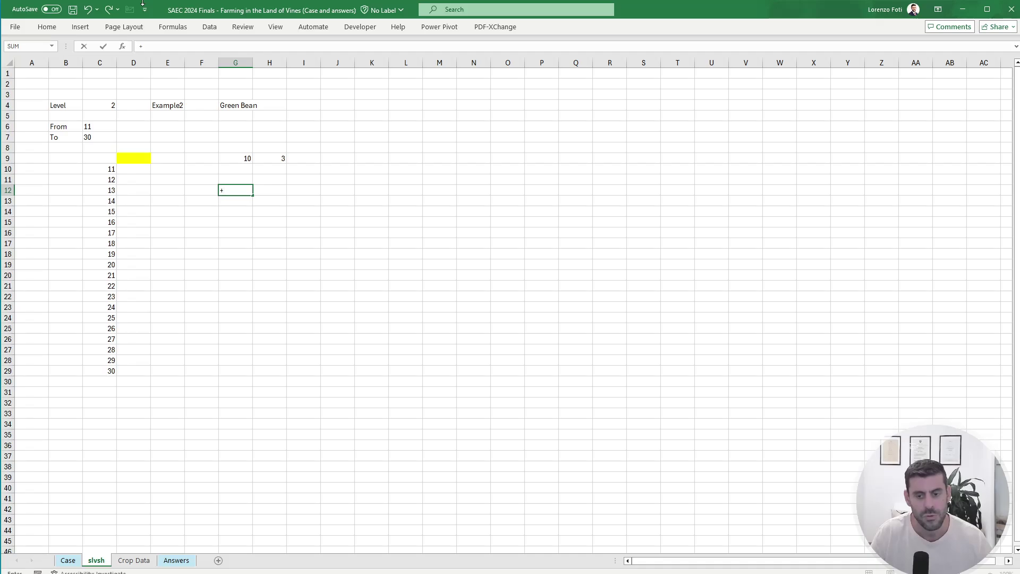
pyautogui.press('Escape')
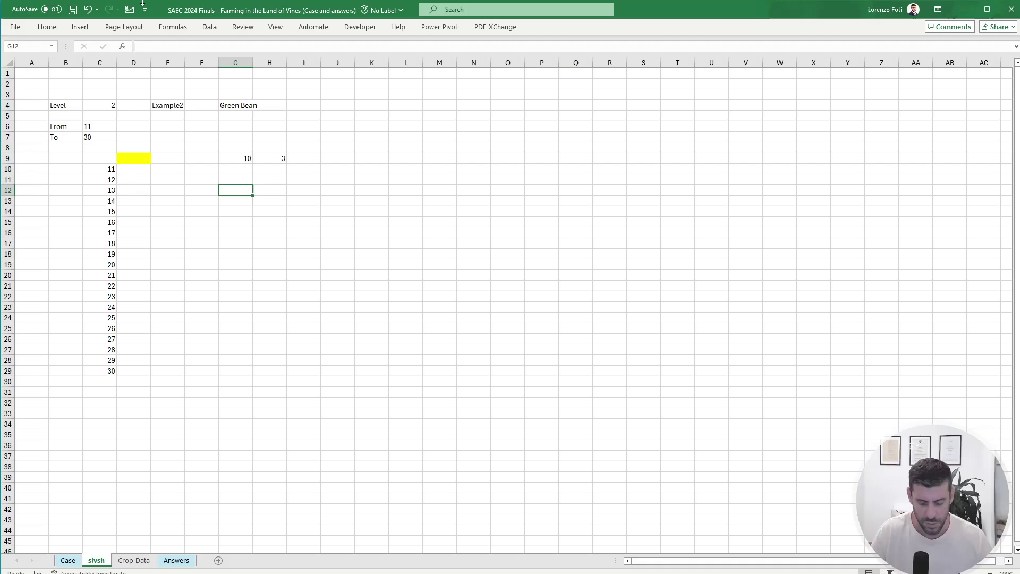
pyautogui.write('28')
pyautogui.press('Tab')
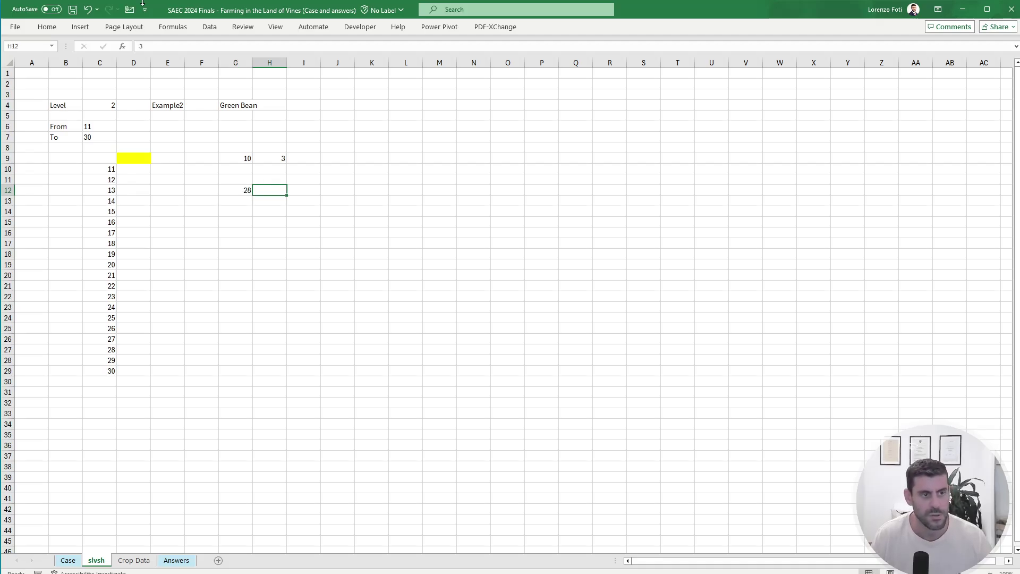
pyautogui.write('3')
pyautogui.press('Tab')
# Step: List the season's day numbers down from J12 with SEQUENCE(G12*H12)
pyautogui.press('Tab')
pyautogui.write('+seq')
pyautogui.press('Tab')
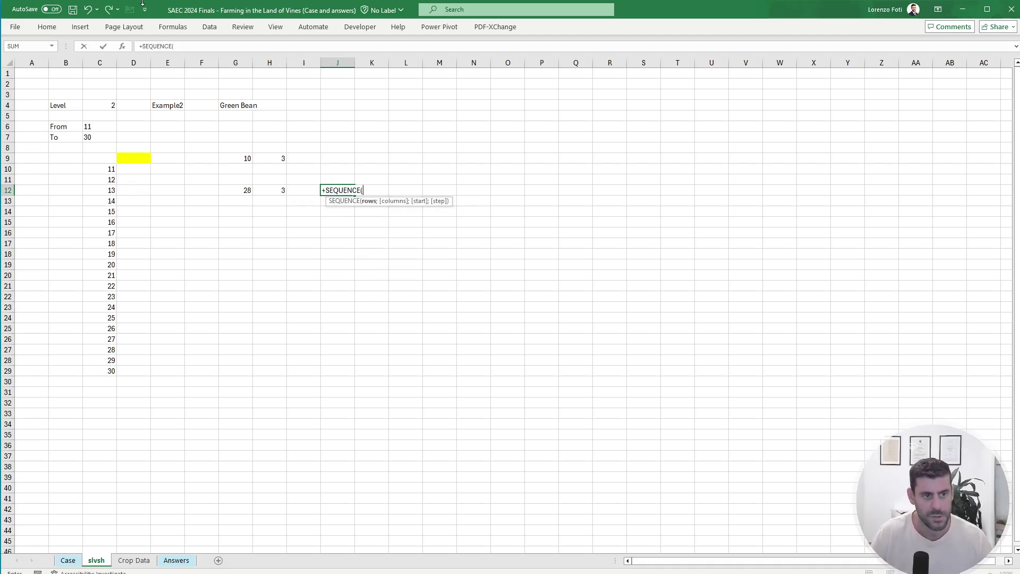
pyautogui.press('Left')
pyautogui.press('Left')
pyautogui.press('Left')
pyautogui.write('*')
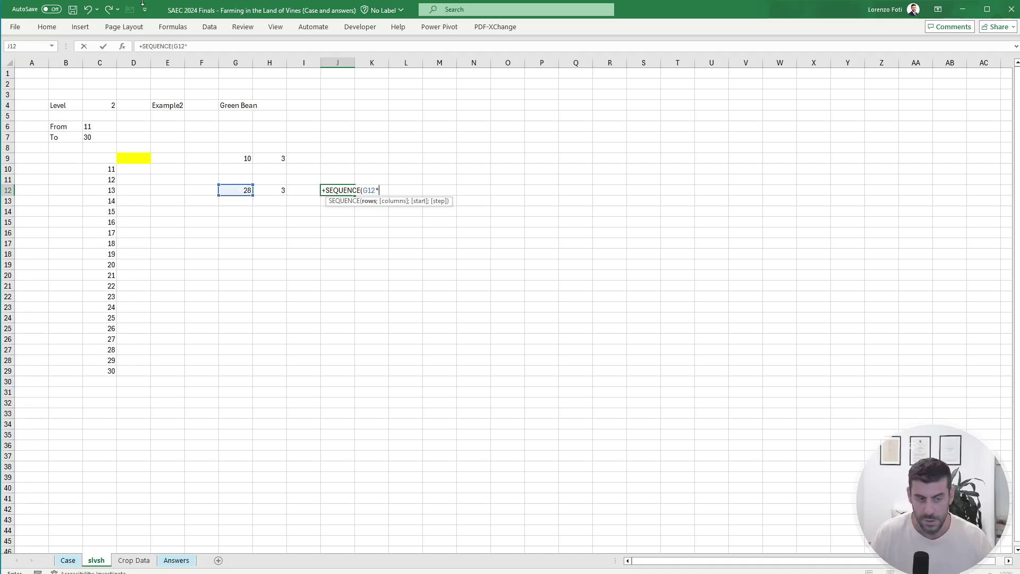
pyautogui.press('Left')
pyautogui.press('Left')
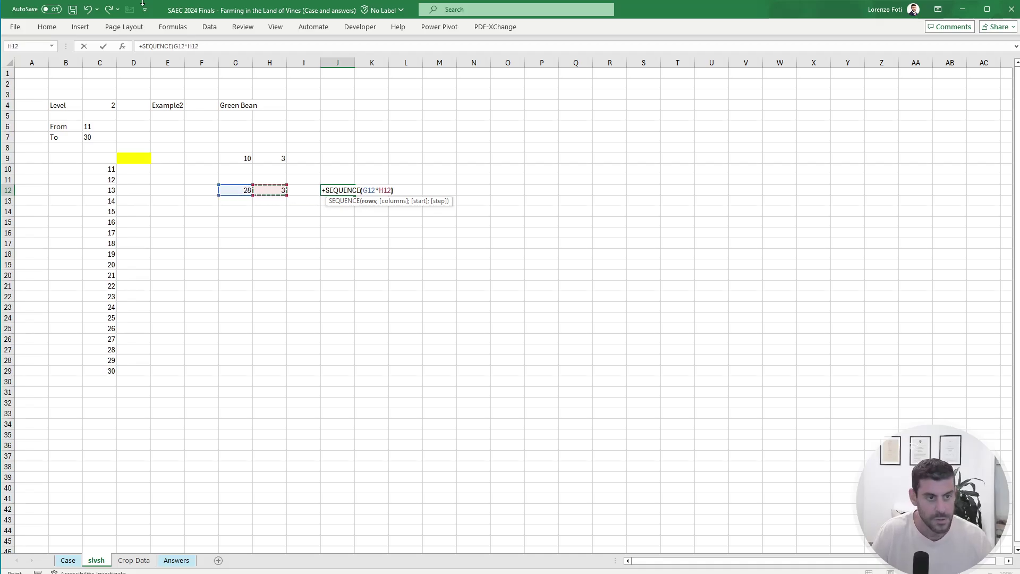
pyautogui.write(')')
pyautogui.press('Return')
# Step: Enter MOD(J12;29)+1 in K12 to convert the running day number into a day of the month
pyautogui.press('Up')
pyautogui.press('Right')
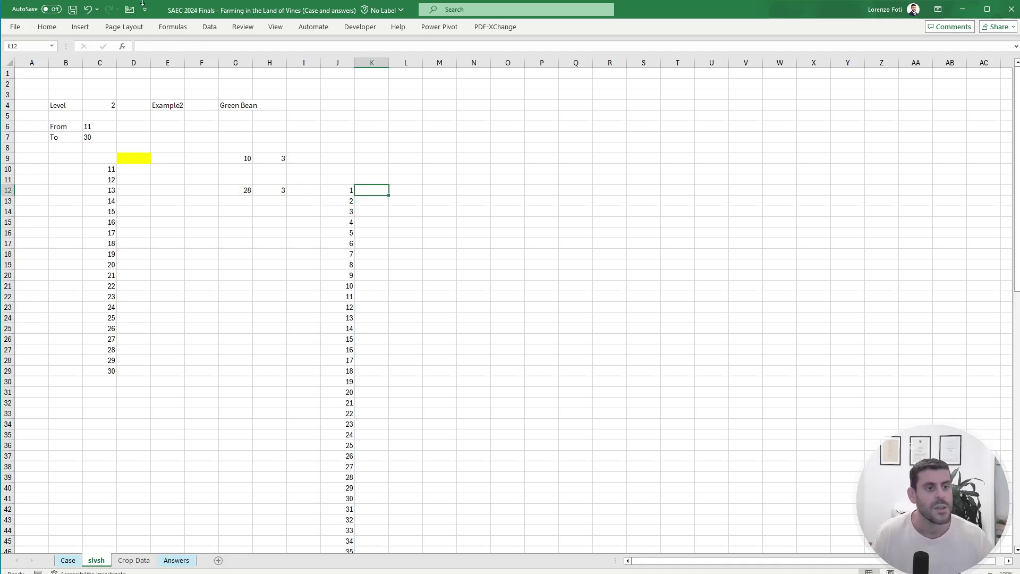
pyautogui.write('+mod')
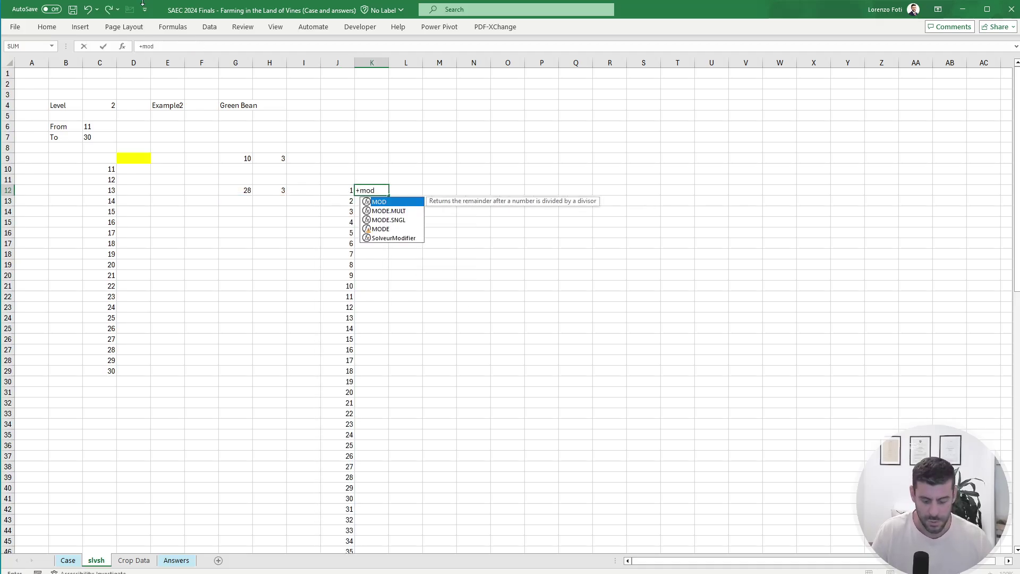
pyautogui.write('(29')
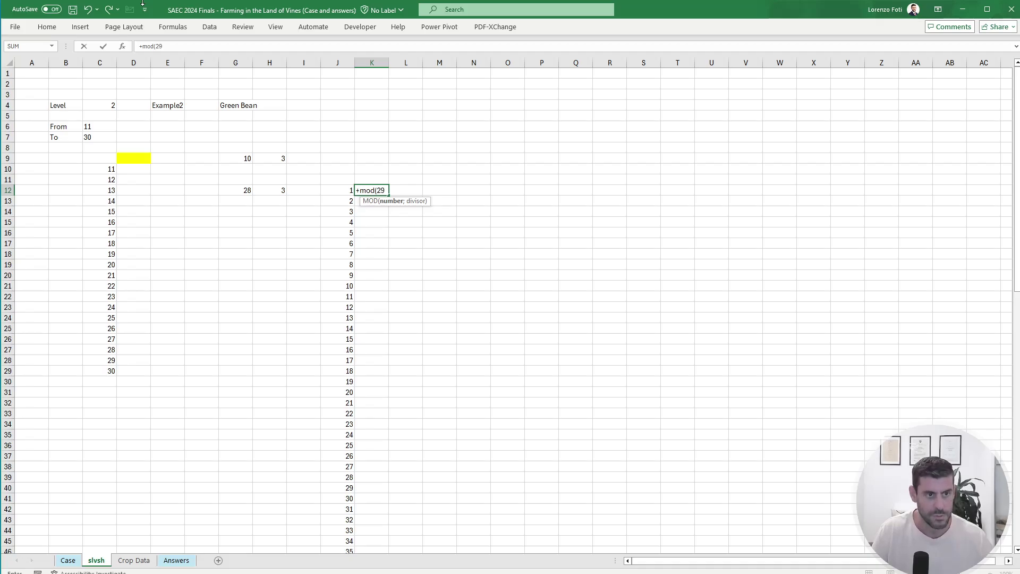
pyautogui.press('BackSpace')
pyautogui.press('BackSpace')
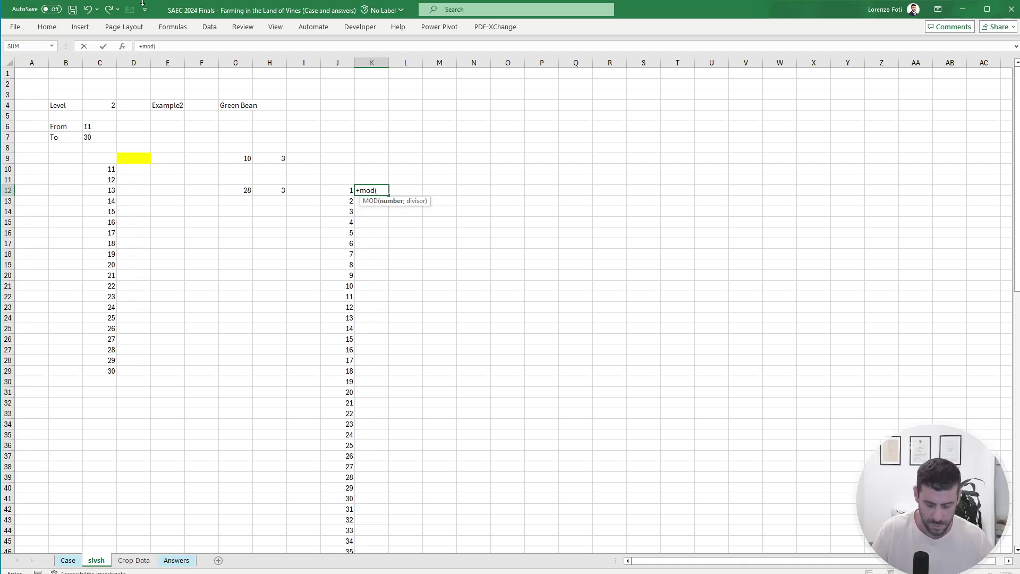
pyautogui.press('Left')
pyautogui.write(';29')
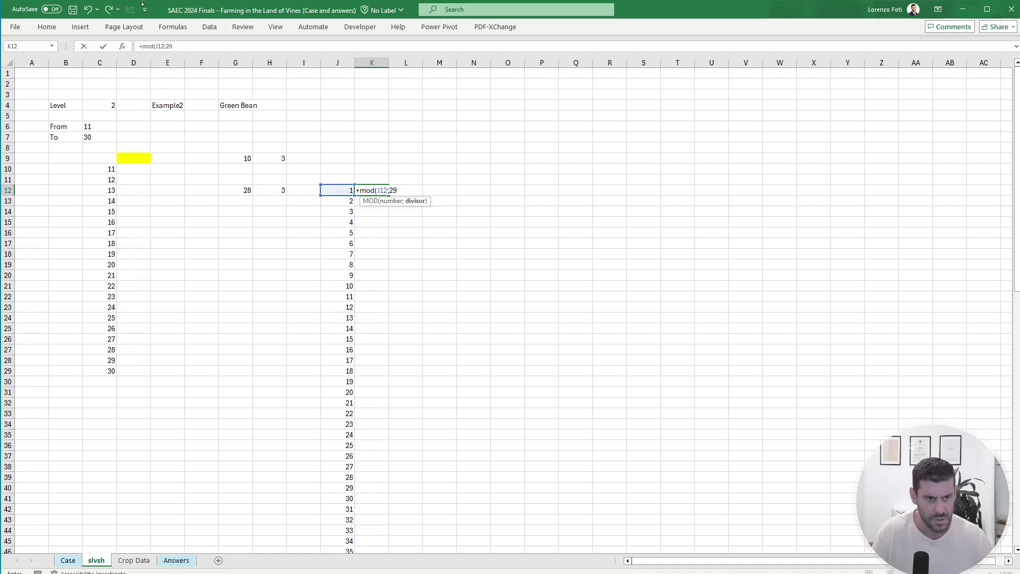
pyautogui.write(')+1')
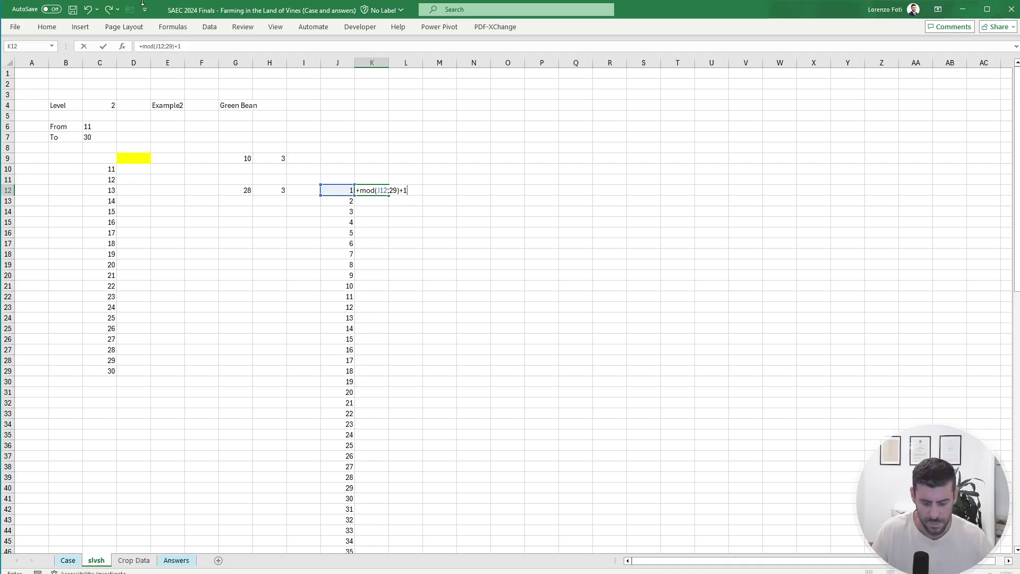
pyautogui.hotkey('ctrl', 'Return')
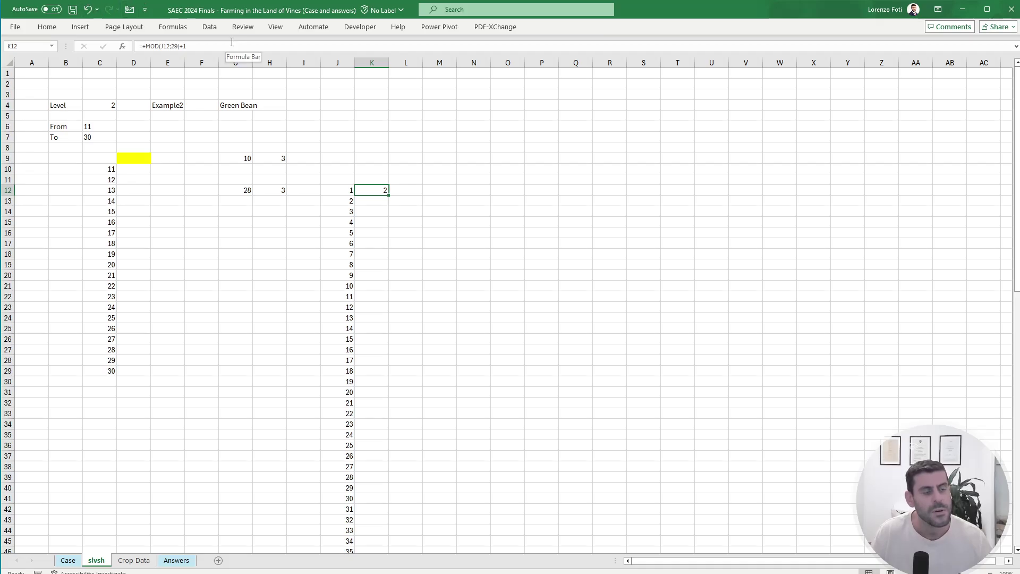
pyautogui.click(179, 46)
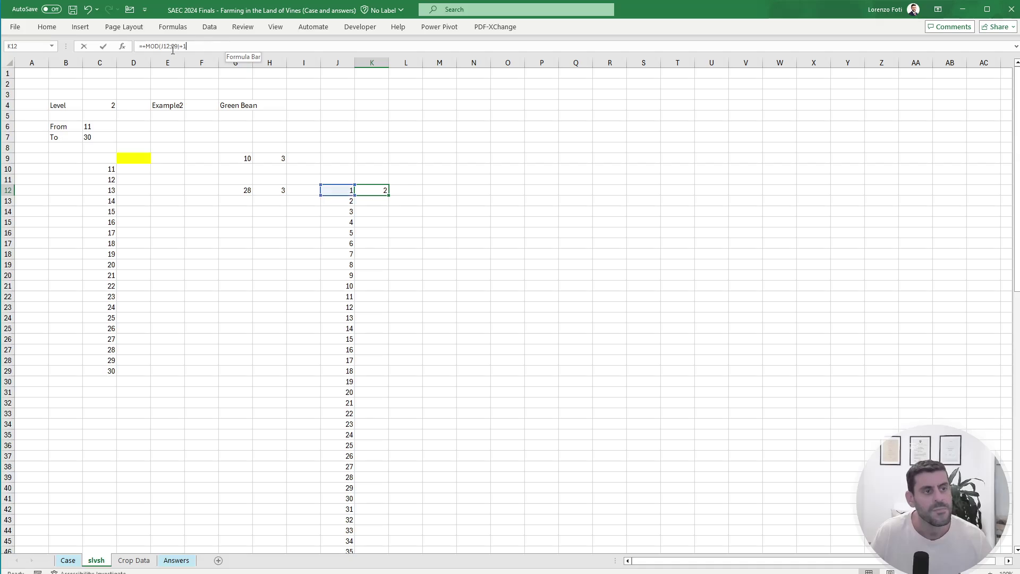
pyautogui.press('BackSpace')
pyautogui.write('8')
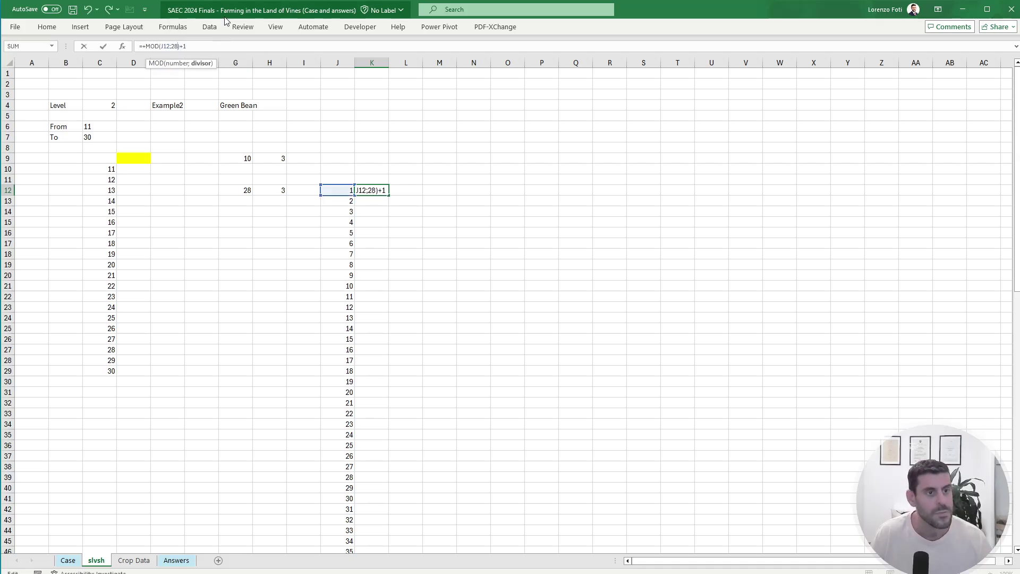
pyautogui.press('Escape')
# Step: Remove the +1 from the K12 formula so that it reads MOD(J12;29)
pyautogui.click(214, 47)
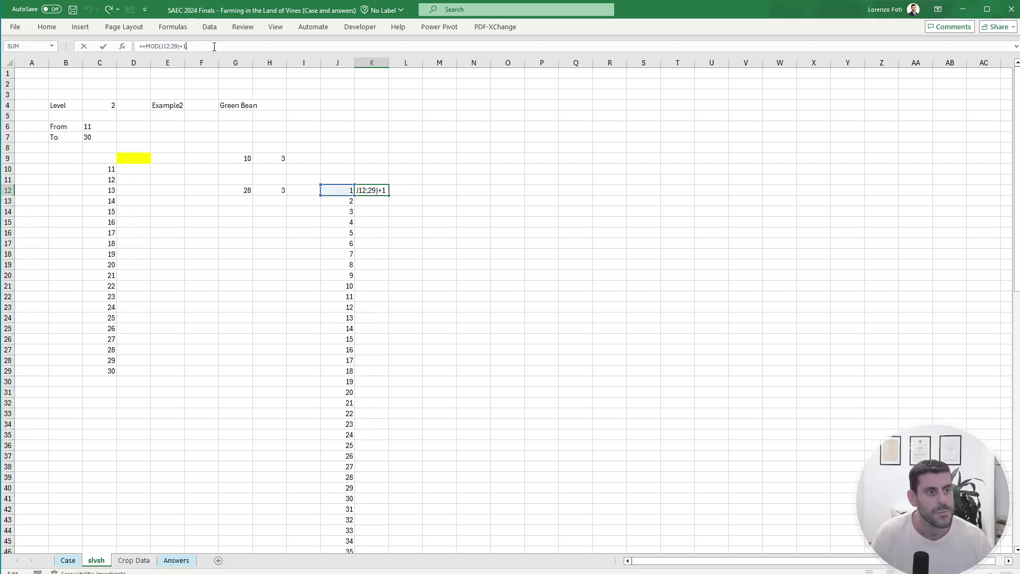
pyautogui.press('BackSpace')
pyautogui.press('BackSpace')
pyautogui.press('Return')
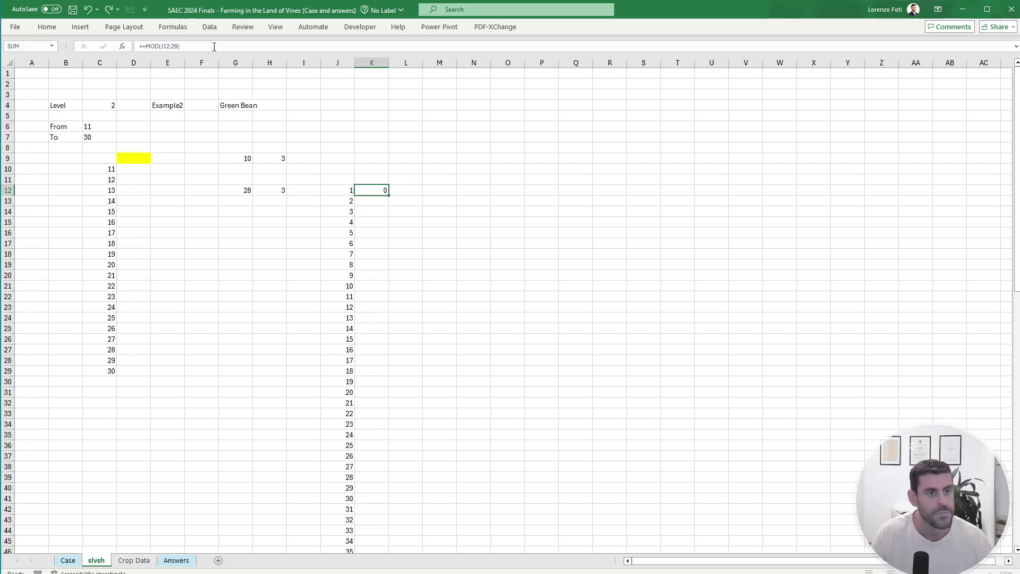
# Step: Copy the MOD formula from K12 down to K95 alongside the season's day numbers
pyautogui.press('Up')
pyautogui.hotkey('ctrl', 'c')
pyautogui.press('Left')
pyautogui.hotkey('ctrl', 'shift', 'Up')
pyautogui.hotkey('ctrl', 'v')
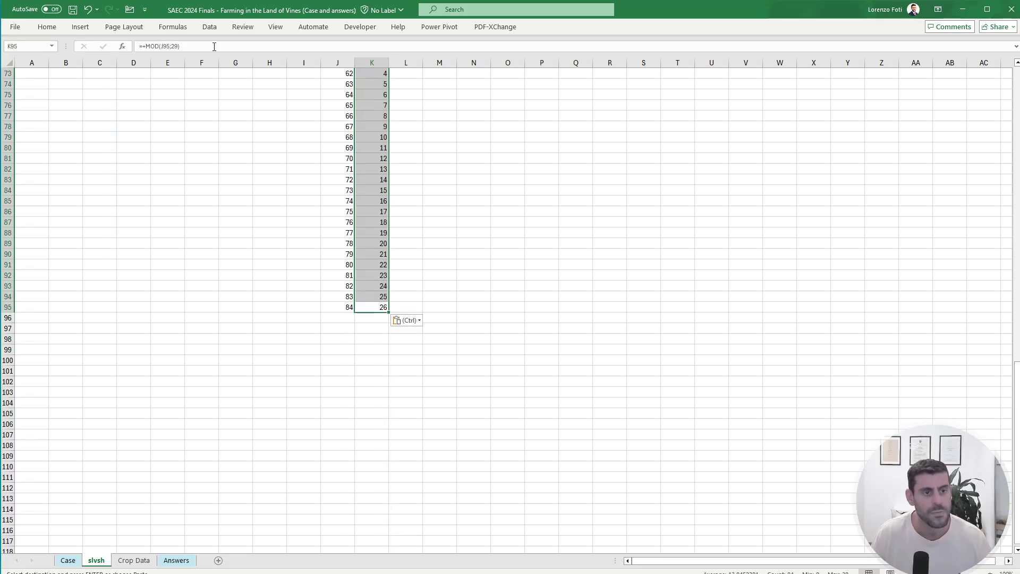
# Step: Check the day-of-month results in column K against the day numbers in column J, especially where each month restarts
pyautogui.hotkey('ctrl', 'Up')
pyautogui.press('Down')
pyautogui.press('Down')
pyautogui.press('Down')
pyautogui.press('Down')
pyautogui.press('Down')
pyautogui.press('Down')
pyautogui.press('Down')
pyautogui.press('Down')
pyautogui.press('Down')
pyautogui.press('Down')
pyautogui.press('Down')
pyautogui.press('Down')
pyautogui.press('Down')
pyautogui.press('Down')
pyautogui.press('Down')
pyautogui.press('Down')
pyautogui.press('Down')
pyautogui.press('Down')
pyautogui.press('Down')
pyautogui.press('Down')
pyautogui.press('Down')
pyautogui.press('Down')
pyautogui.press('Down')
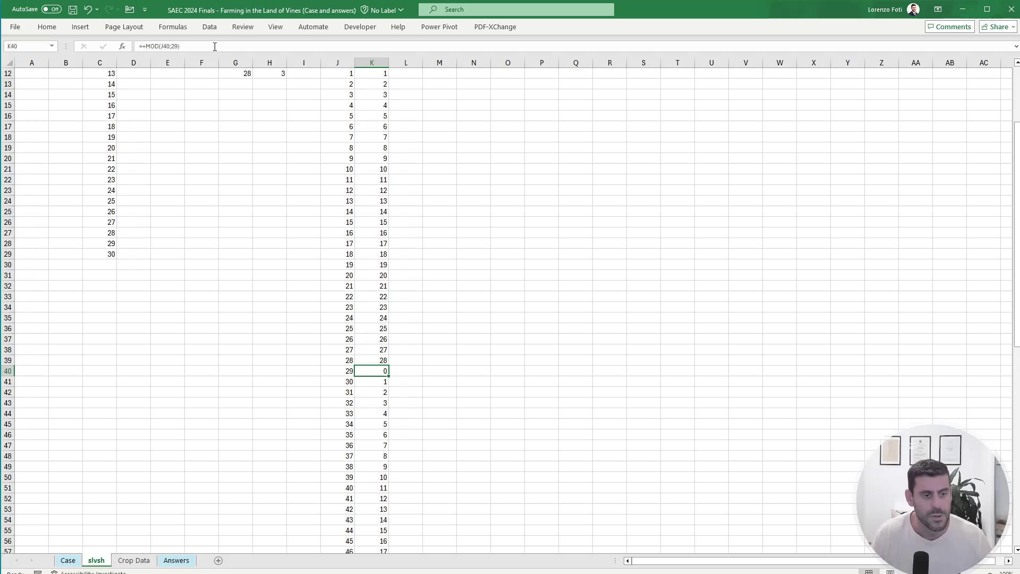
pyautogui.scroll(-12, 420, 408)
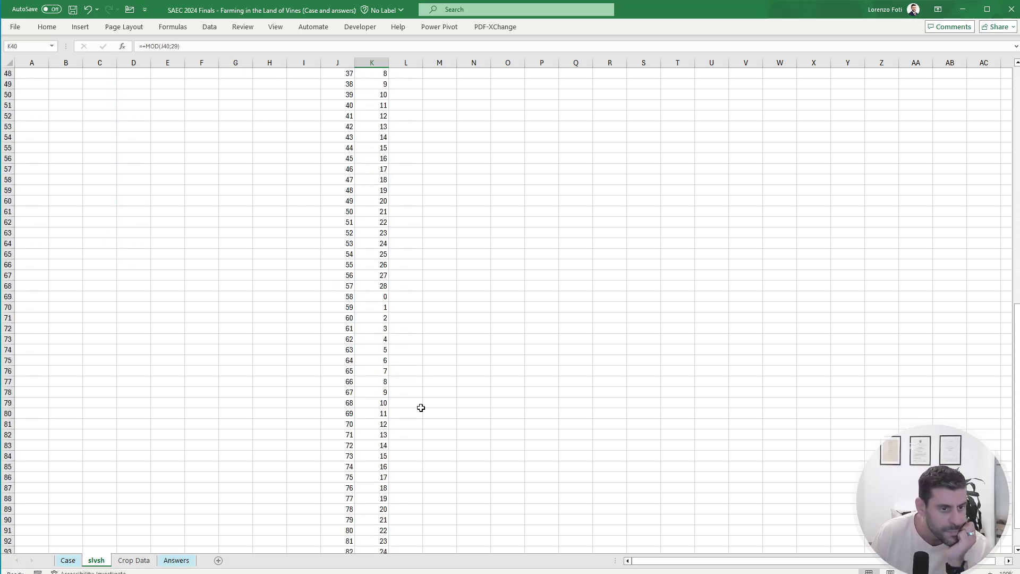
pyautogui.scroll(16, 420, 407)
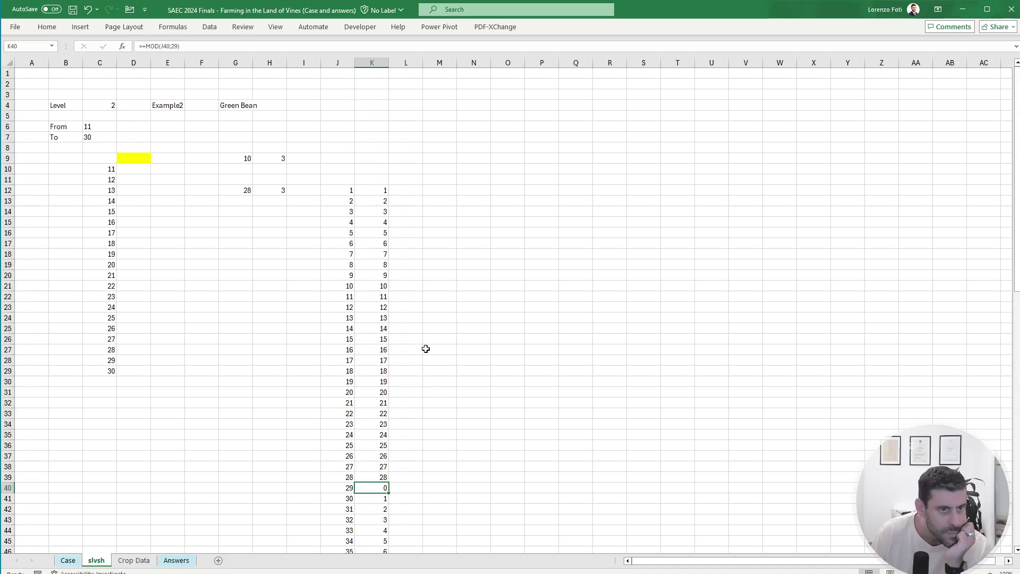
# Step: Change the K12 formula to LET(x;MOD(J12;29);IF(x=0;1;x)) so that a zero remainder is replaced by 1
pyautogui.click(371, 189)
pyautogui.click(147, 48)
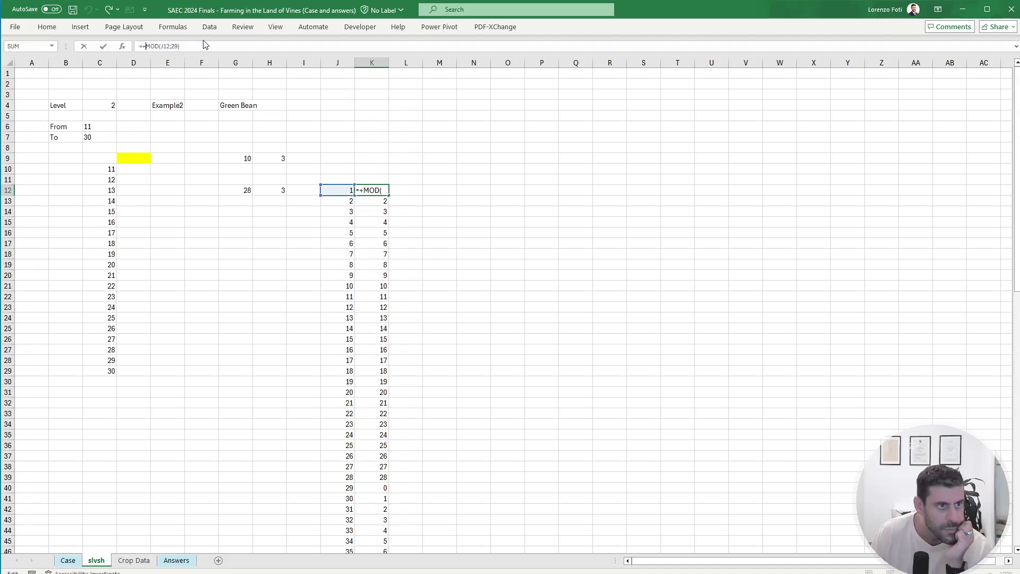
pyautogui.write('let(')
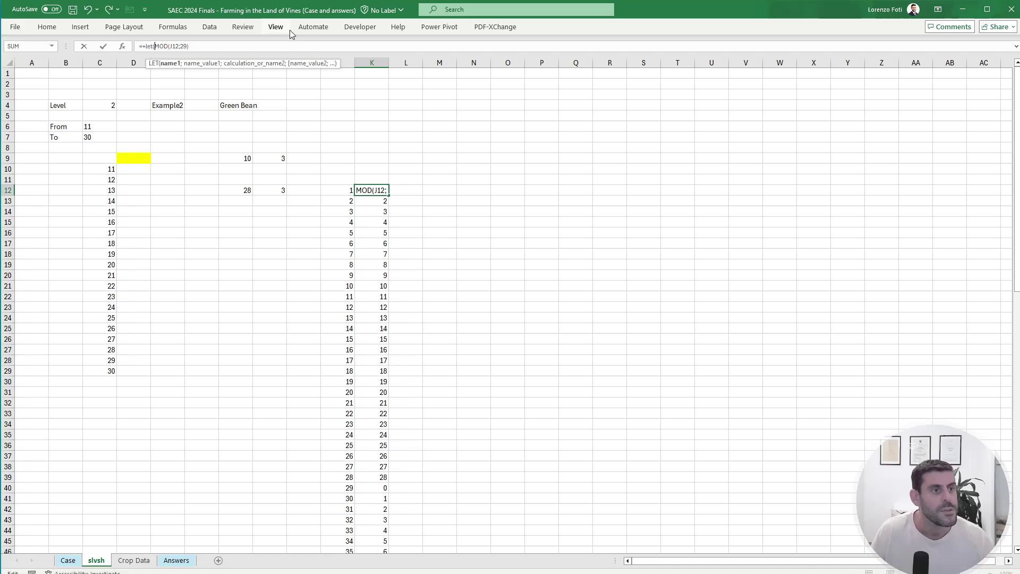
pyautogui.write('x;')
pyautogui.click(219, 45)
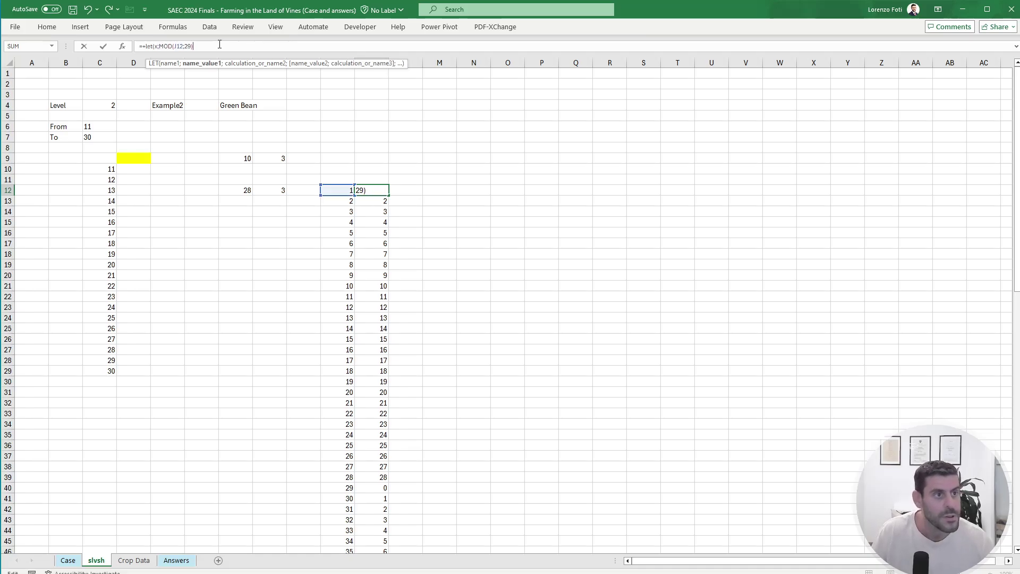
pyautogui.write(';if')
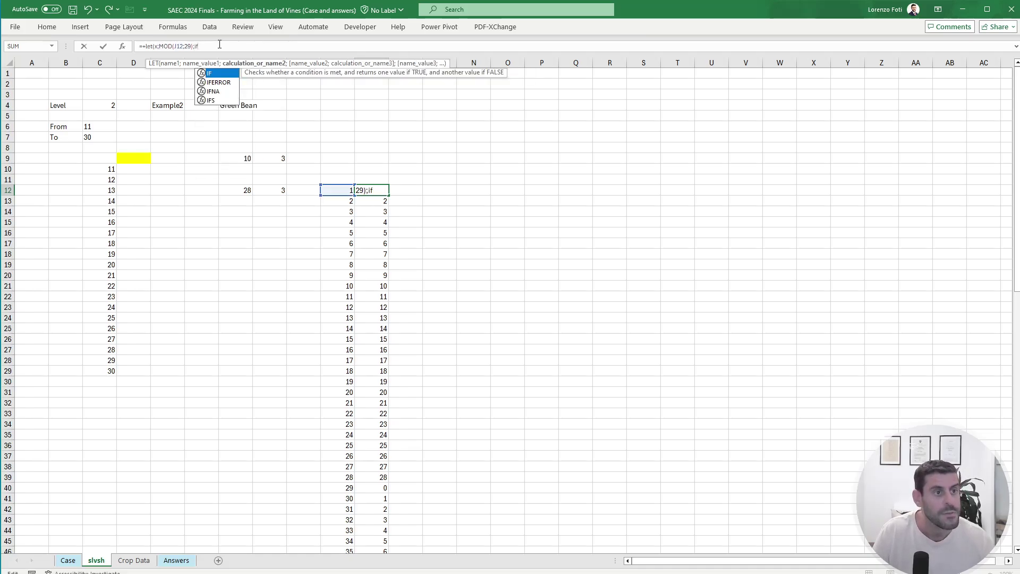
pyautogui.write('(x=-')
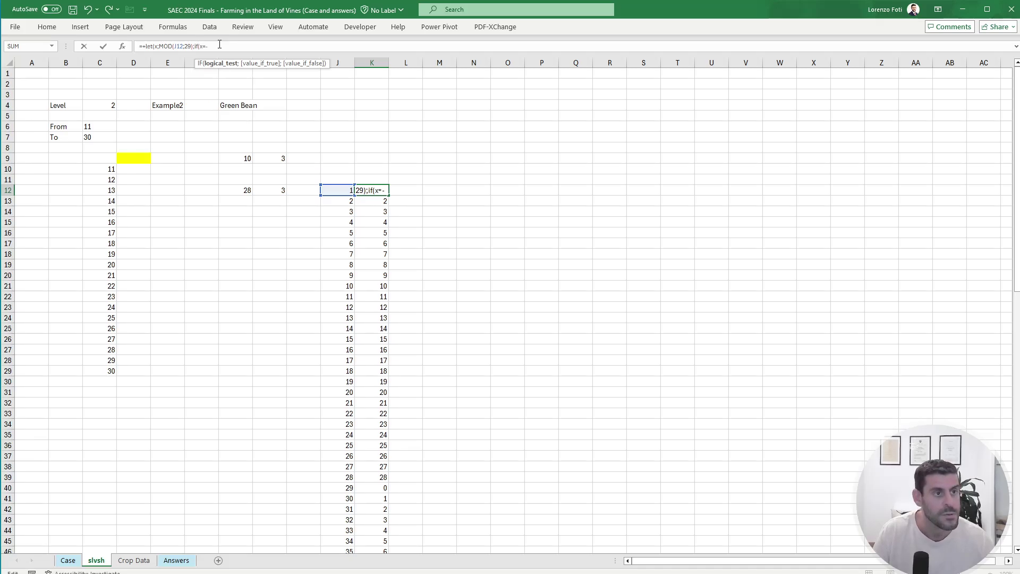
pyautogui.write(';1;x(')
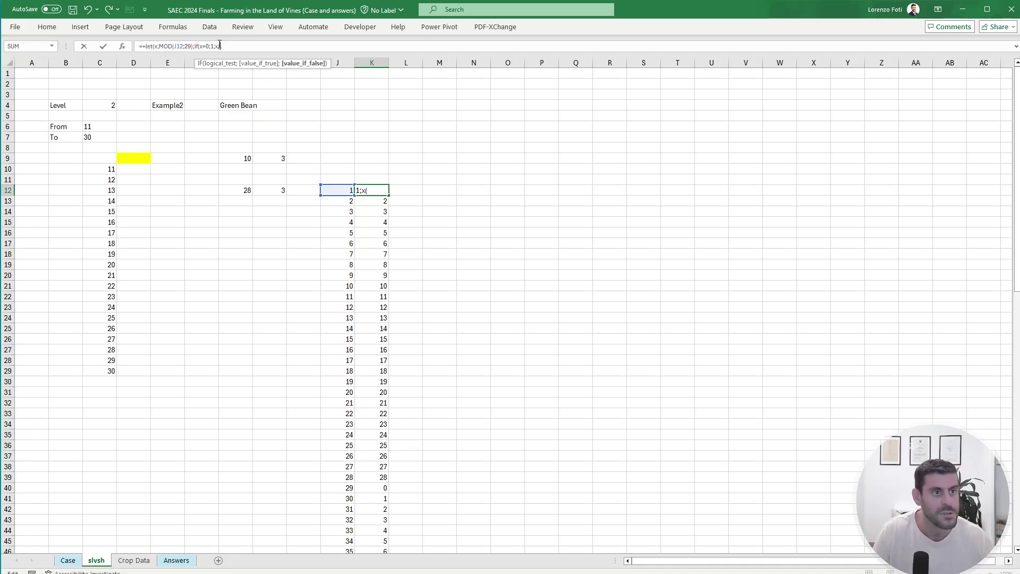
pyautogui.press('BackSpace')
pyautogui.write('))')
pyautogui.press('Return')
# Step: Copy the LET formula from K12 over K13:K95
pyautogui.press('Up')
pyautogui.hotkey('ctrl', 'c')
pyautogui.press('Down')
pyautogui.hotkey('ctrl', 'shift', 'Down')
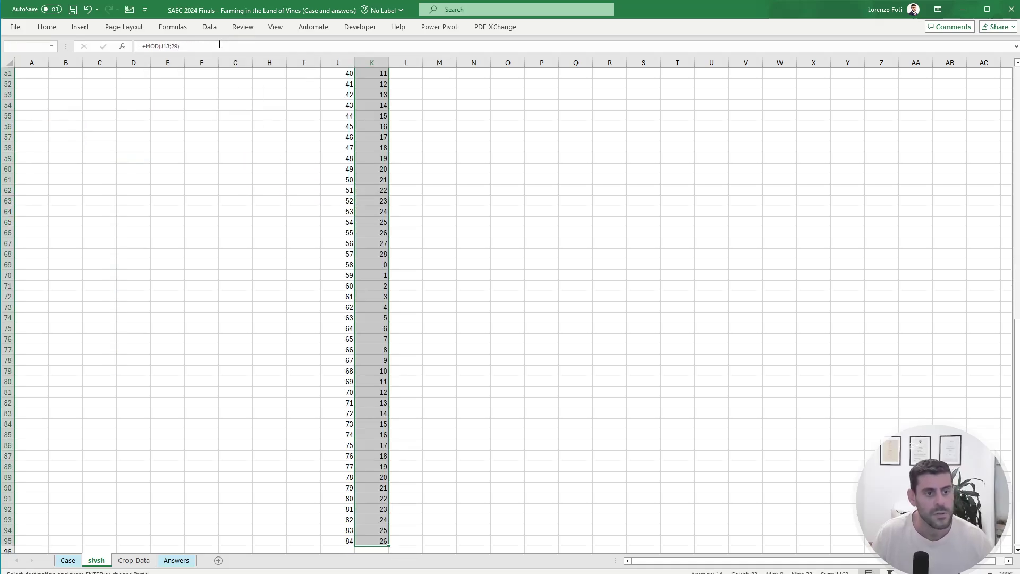
pyautogui.hotkey('ctrl', 'v')
# Step: Examine the results and formula in K40 and K41, where the second month begins
pyautogui.scroll(-7, 425, 372)
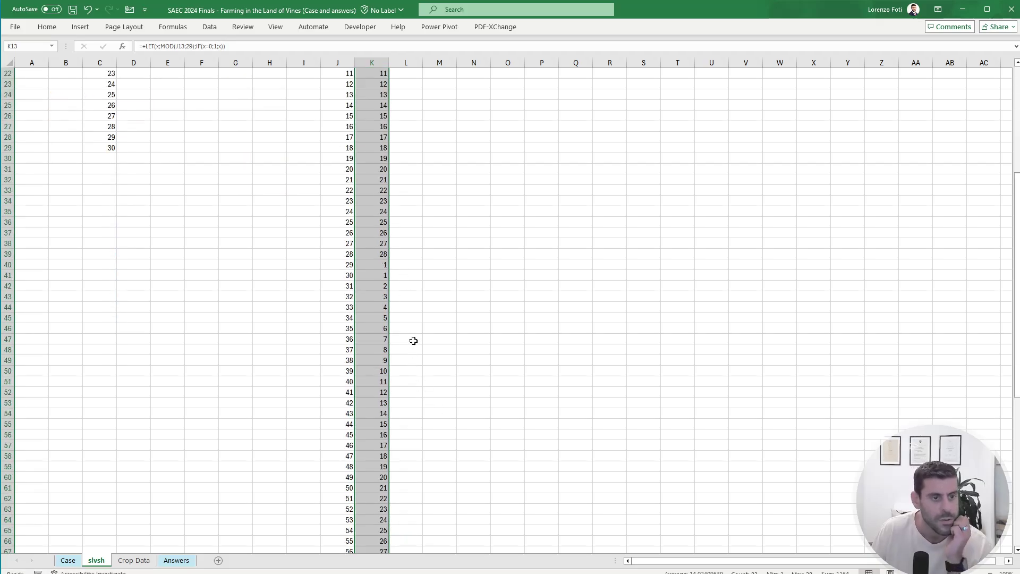
pyautogui.click(381, 265)
pyautogui.click(385, 279)
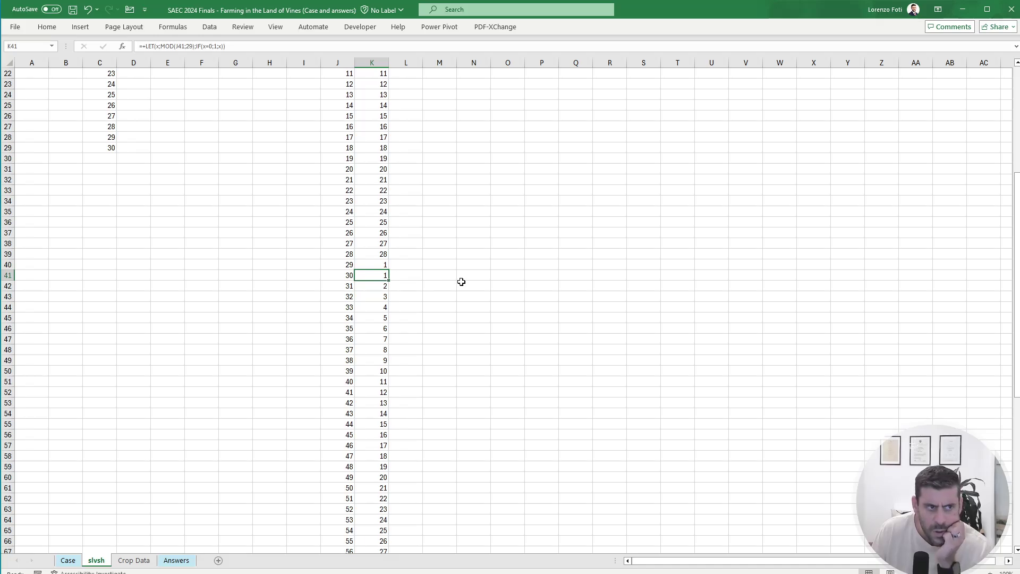
pyautogui.click(195, 46)
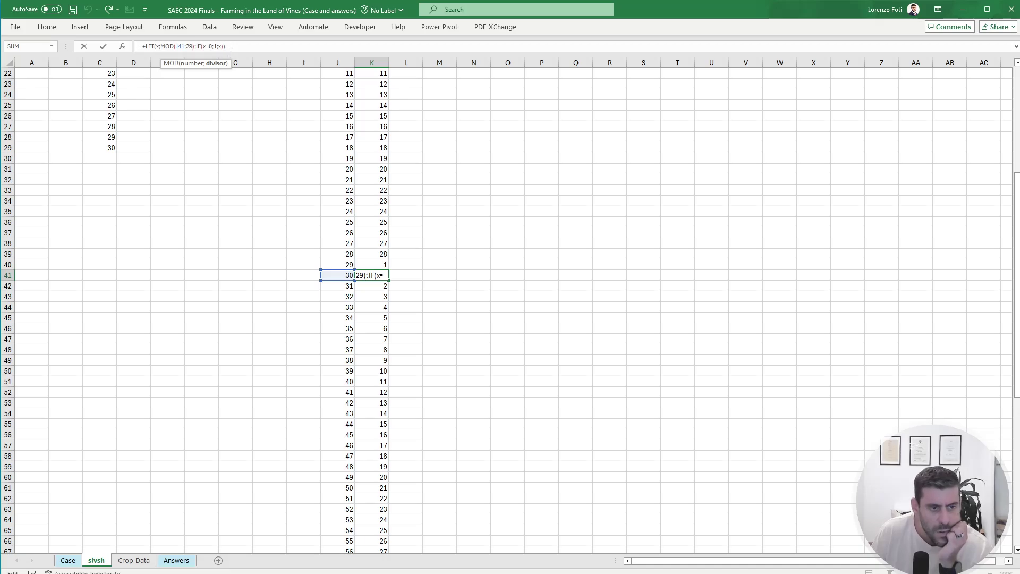
pyautogui.press('Escape')
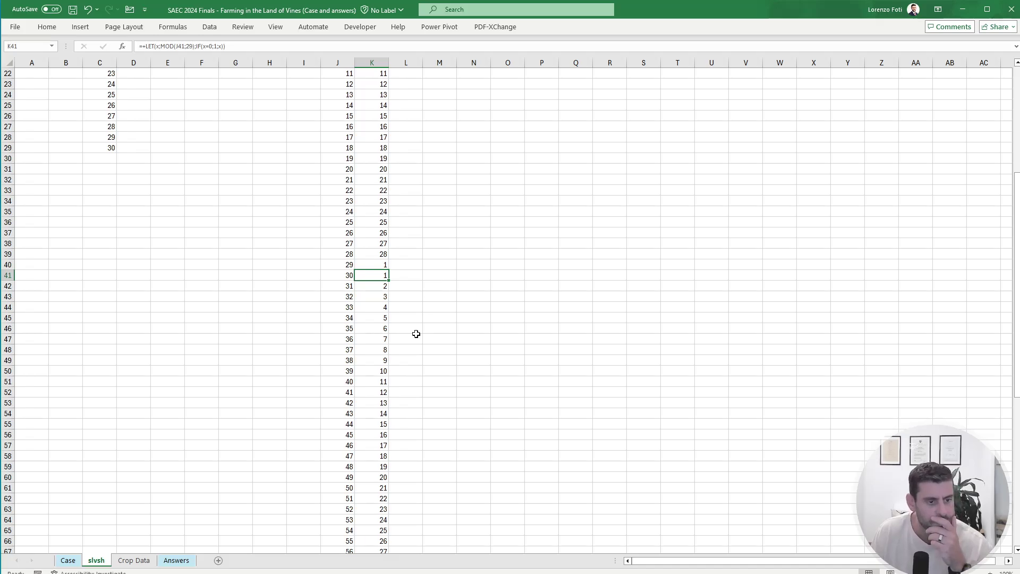
# Step: Check the month restarts in column K and step through the K41 formula with Evaluate Formula
pyautogui.scroll(-6, 414, 336)
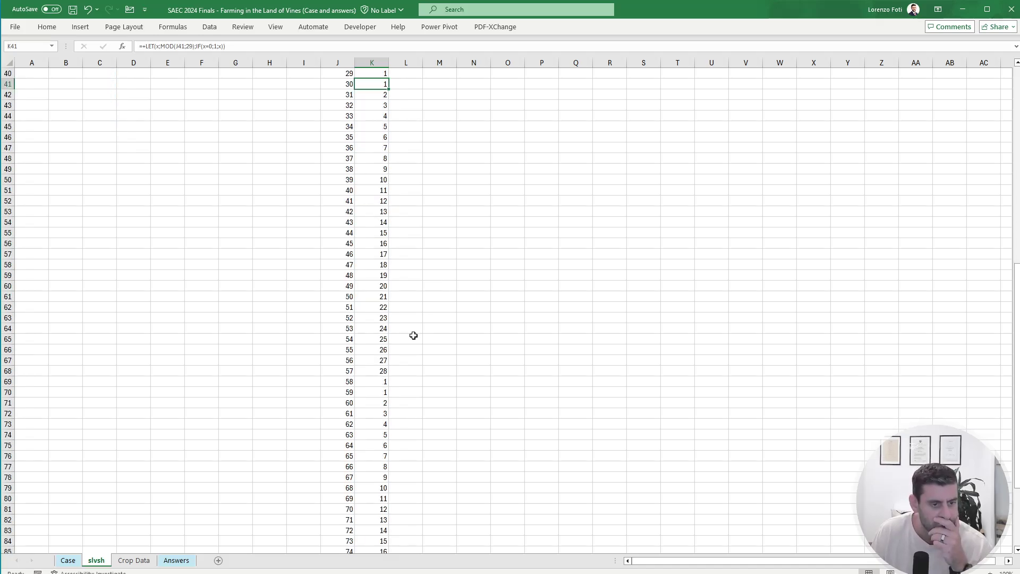
pyautogui.scroll(11, 413, 335)
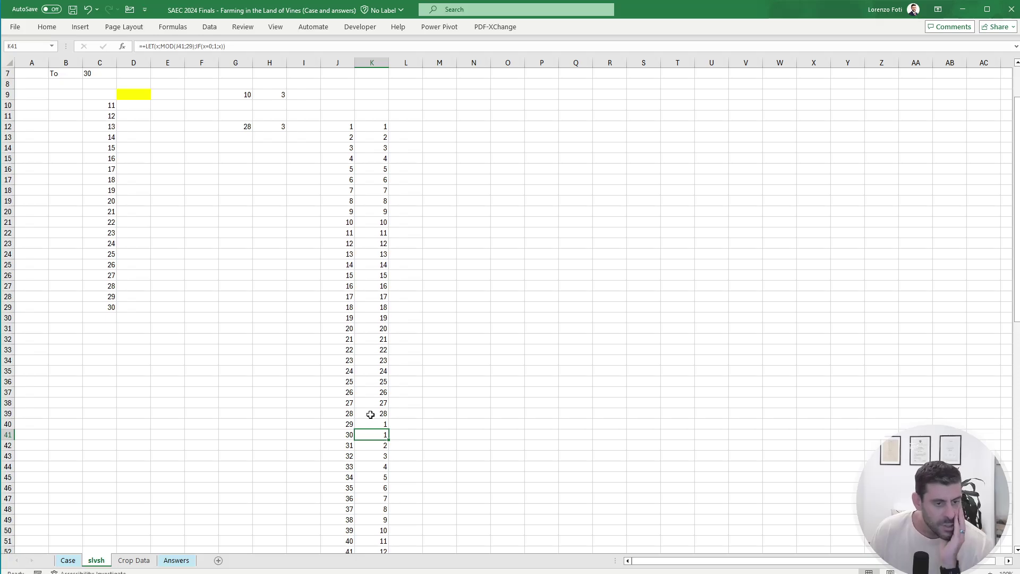
pyautogui.click(347, 435)
pyautogui.click(366, 434)
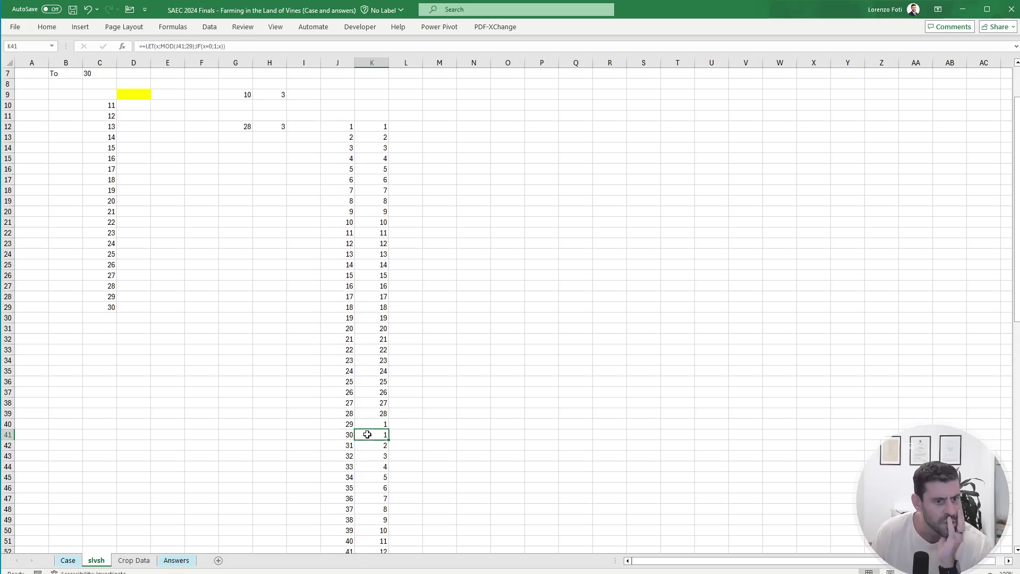
pyautogui.click(173, 26)
pyautogui.click(518, 68)
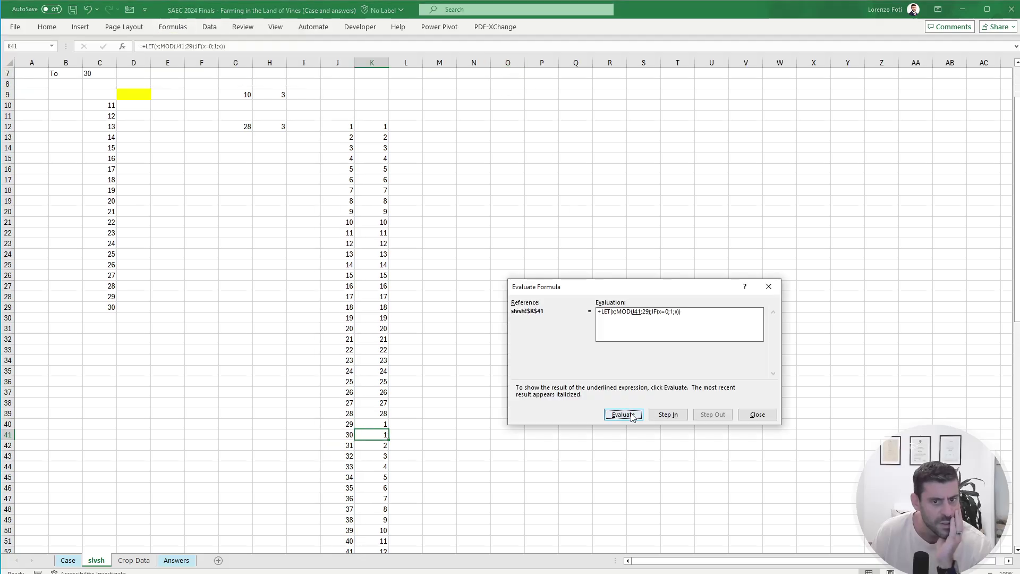
pyautogui.click(625, 414)
pyautogui.click(627, 416)
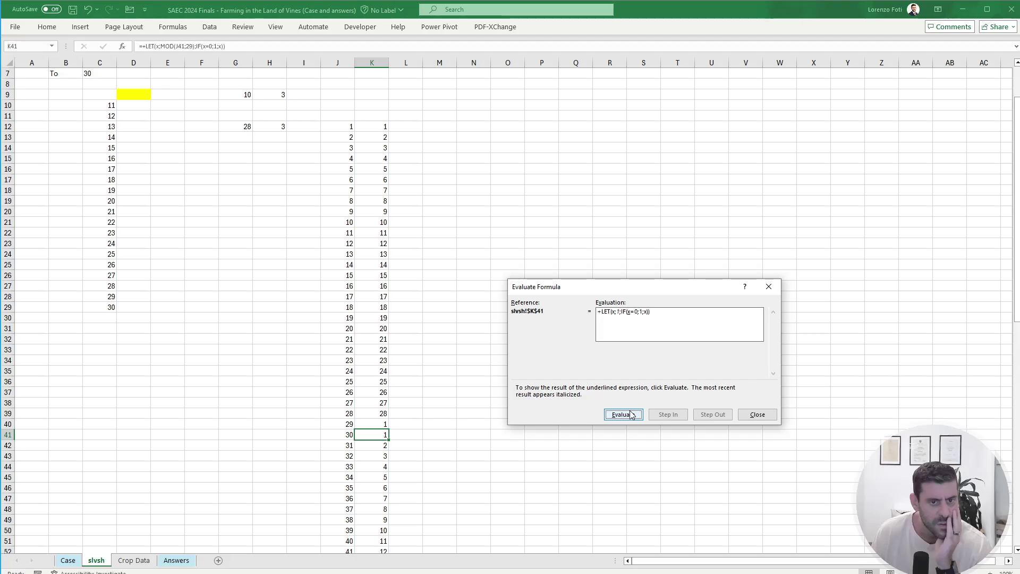
pyautogui.click(630, 415)
pyautogui.click(630, 415)
pyautogui.click(630, 415)
pyautogui.click(631, 414)
pyautogui.click(757, 414)
# Step: Enter the alternative day-of-month formula MOD(J12;29)+1 in L12
pyautogui.click(375, 128)
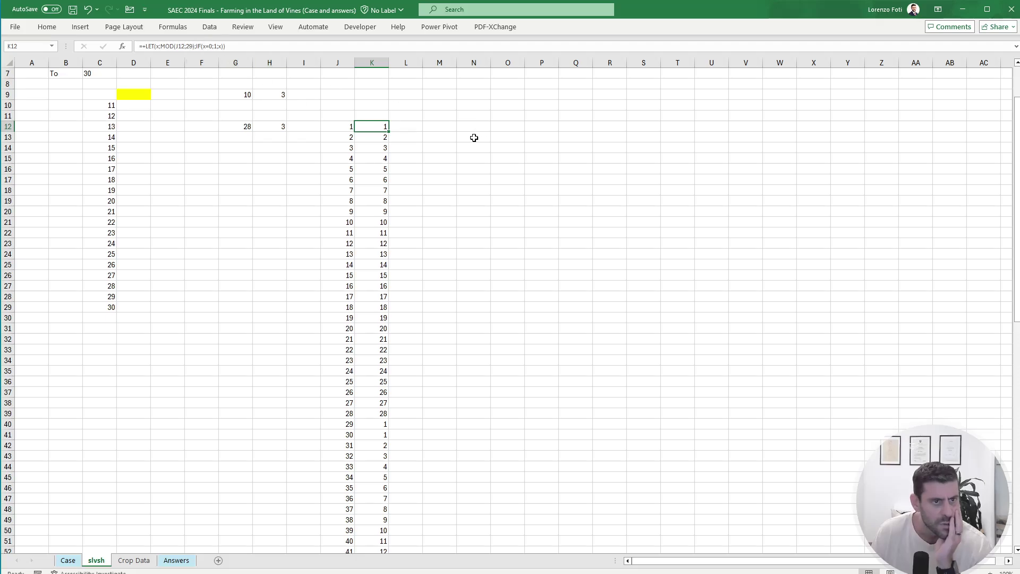
pyautogui.click(417, 128)
pyautogui.write('+mod')
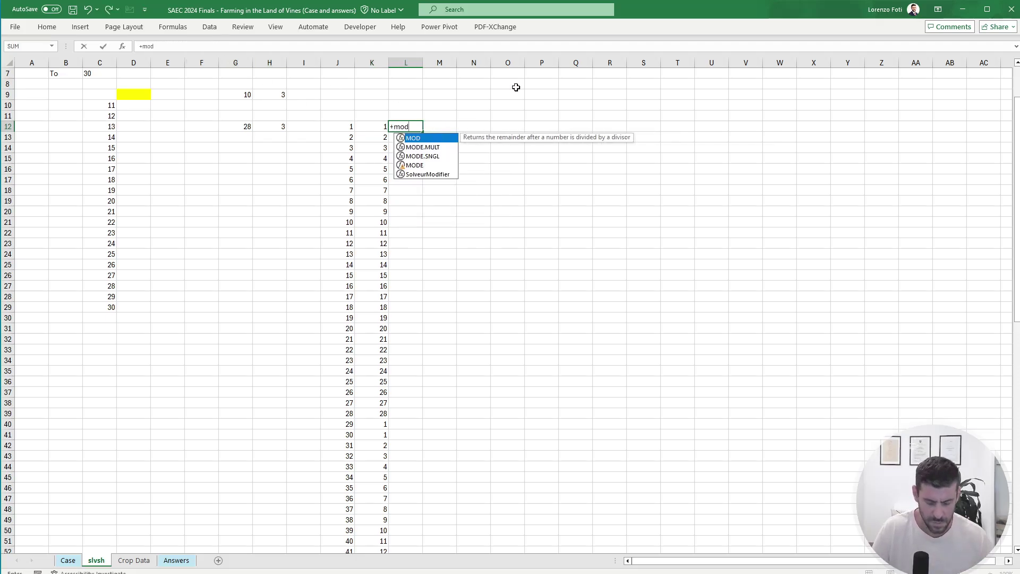
pyautogui.write('(')
pyautogui.press('Left')
pyautogui.press('Left')
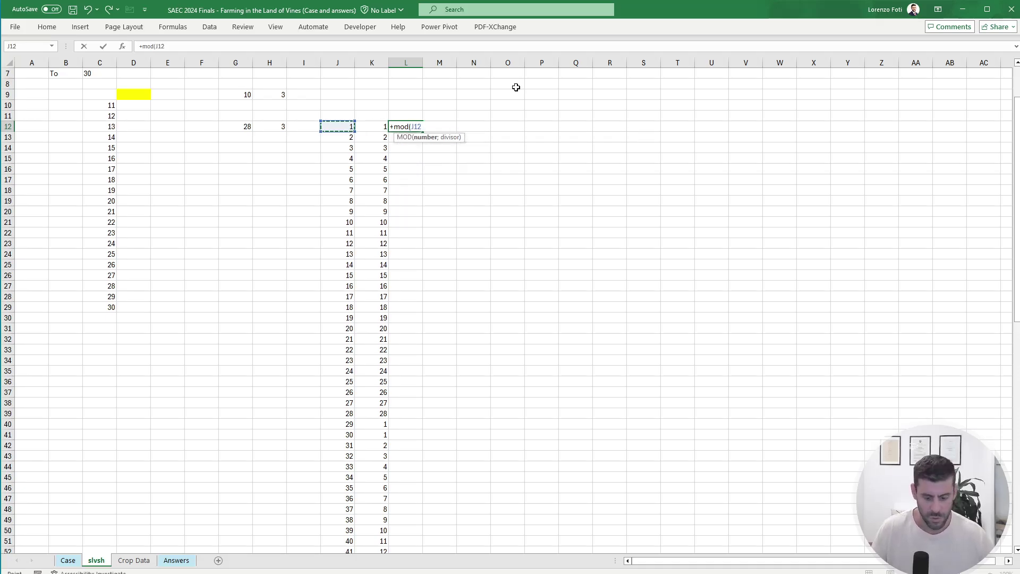
pyautogui.write(';29')
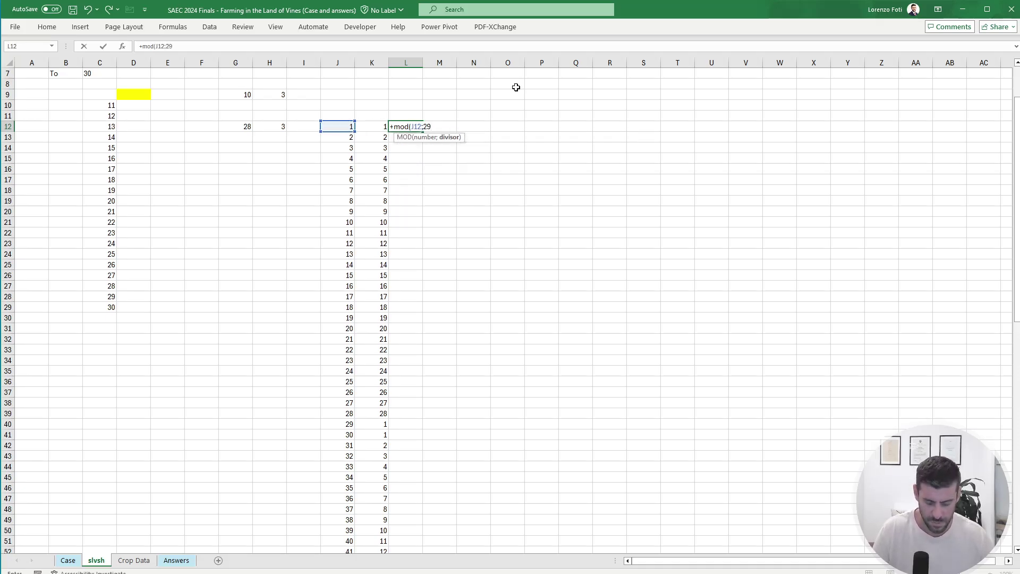
pyautogui.write(')')
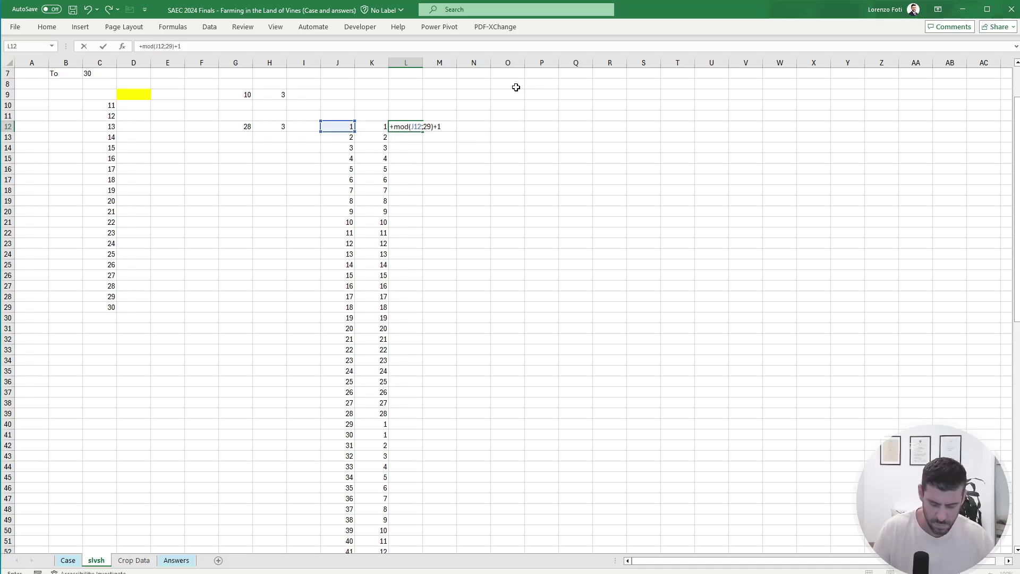
pyautogui.write('+1')
pyautogui.hotkey('ctrl', 'Return')
# Step: Copy the MOD formula from L12 down to L95 and compare the results with columns J and K
pyautogui.hotkey('ctrl', 'c')
pyautogui.press('Left')
pyautogui.hotkey('ctrl', 'Down')
pyautogui.press('Right')
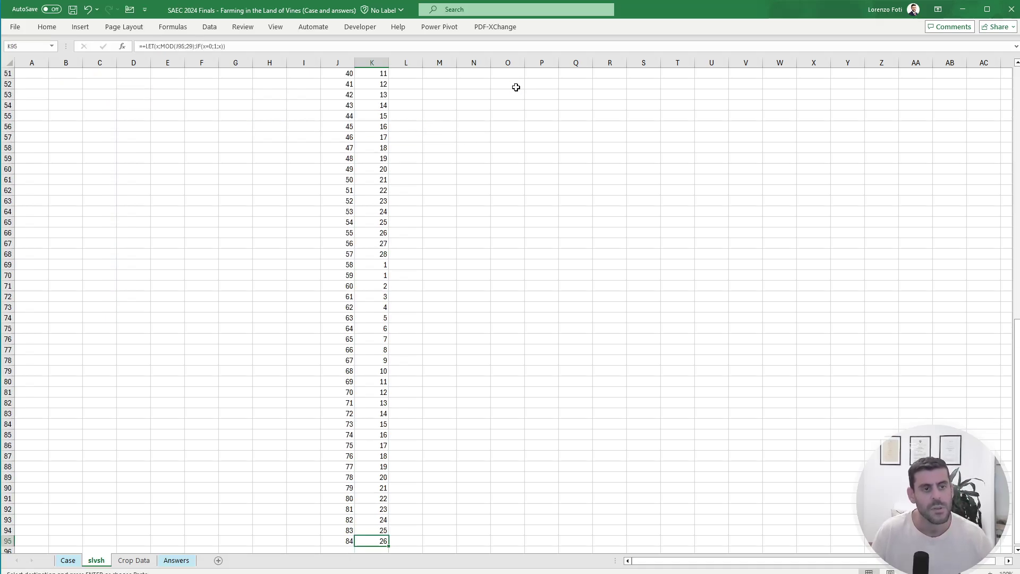
pyautogui.hotkey('ctrl', 'shift', 'Up')
pyautogui.hotkey('ctrl', 'v')
pyautogui.hotkey('ctrl', 'Up')
pyautogui.scroll(4, 516, 87)
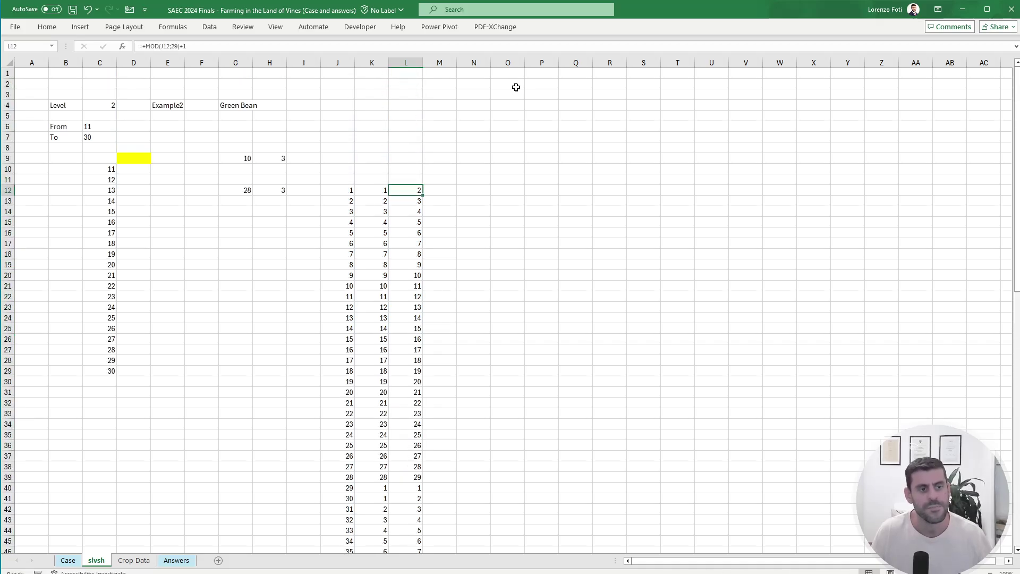
pyautogui.scroll(-1, 402, 485)
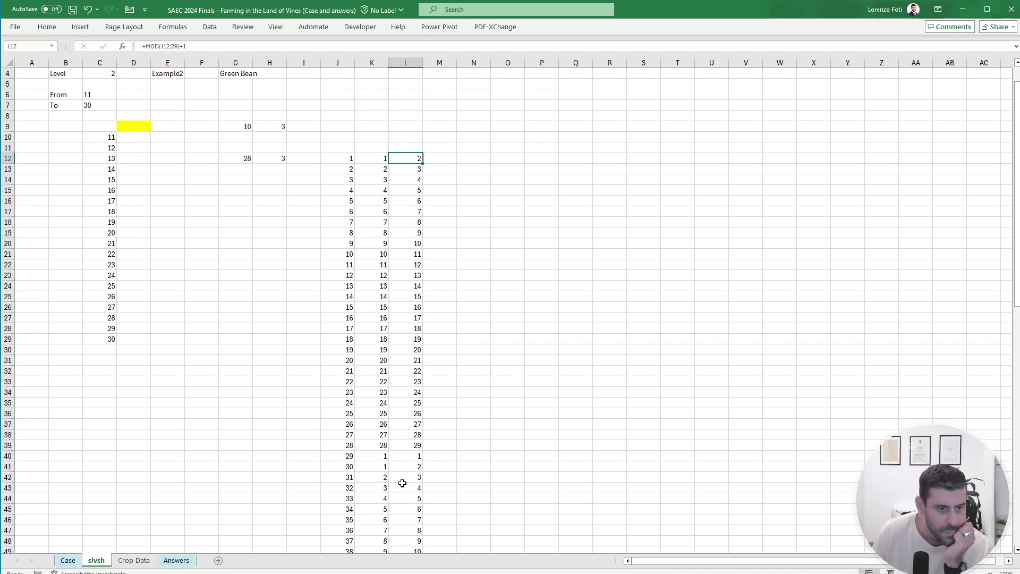
pyautogui.scroll(1, 407, 441)
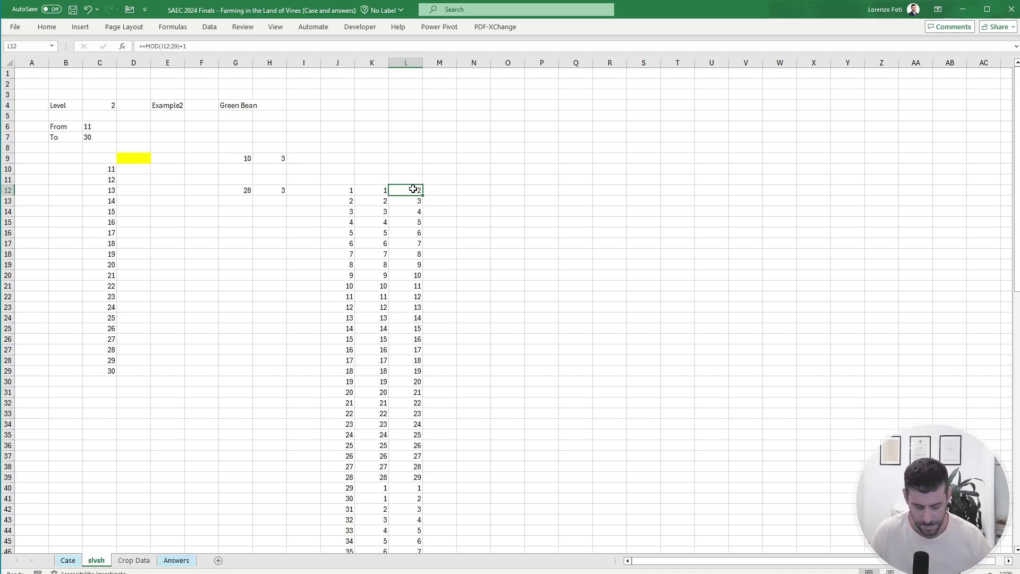
pyautogui.write('+se')
pyautogui.press('Escape')
pyautogui.press('Escape')
# Step: Replace L12 with the value 1 and enter L12+1 in L13
pyautogui.write('1')
pyautogui.press('Escape')
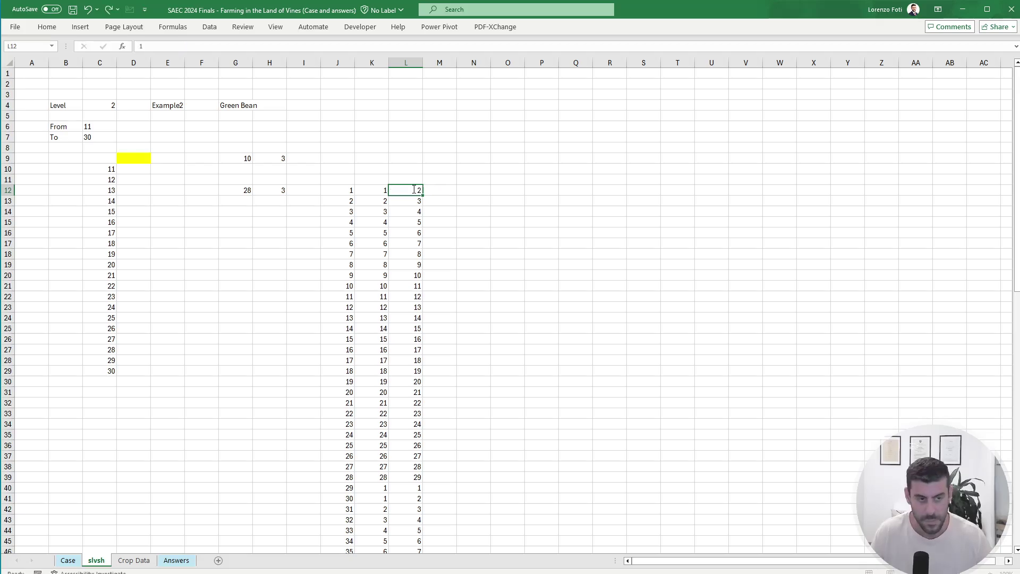
pyautogui.press('Return')
pyautogui.write('+')
pyautogui.press('Up')
pyautogui.write('+1')
pyautogui.press('Return')
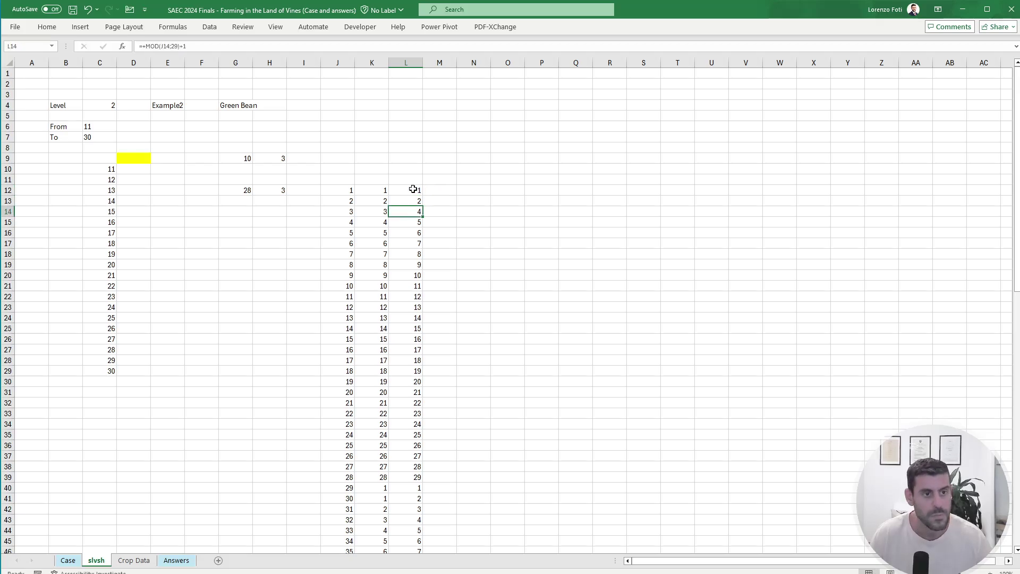
# Step: Copy the L13 formula over L14:L39 and delete the superseded column K
pyautogui.press('Up')
pyautogui.hotkey('ctrl', 'c')
pyautogui.press('Down')
pyautogui.hotkey('shift', 'Down')
pyautogui.hotkey('shift', 'Down')
pyautogui.hotkey('shift', 'Down')
pyautogui.hotkey('shift', 'Down')
pyautogui.hotkey('shift', 'Down')
pyautogui.hotkey('shift', 'Down')
pyautogui.hotkey('shift', 'Down')
pyautogui.hotkey('shift', 'Down')
pyautogui.hotkey('shift', 'Down')
pyautogui.hotkey('shift', 'Down')
pyautogui.hotkey('shift', 'Down')
pyautogui.hotkey('shift', 'Down')
pyautogui.hotkey('shift', 'Down')
pyautogui.hotkey('shift', 'Down')
pyautogui.hotkey('shift', 'Down')
pyautogui.hotkey('shift', 'Down')
pyautogui.hotkey('shift', 'Down')
pyautogui.hotkey('shift', 'Down')
pyautogui.hotkey('shift', 'Down')
pyautogui.hotkey('shift', 'Down')
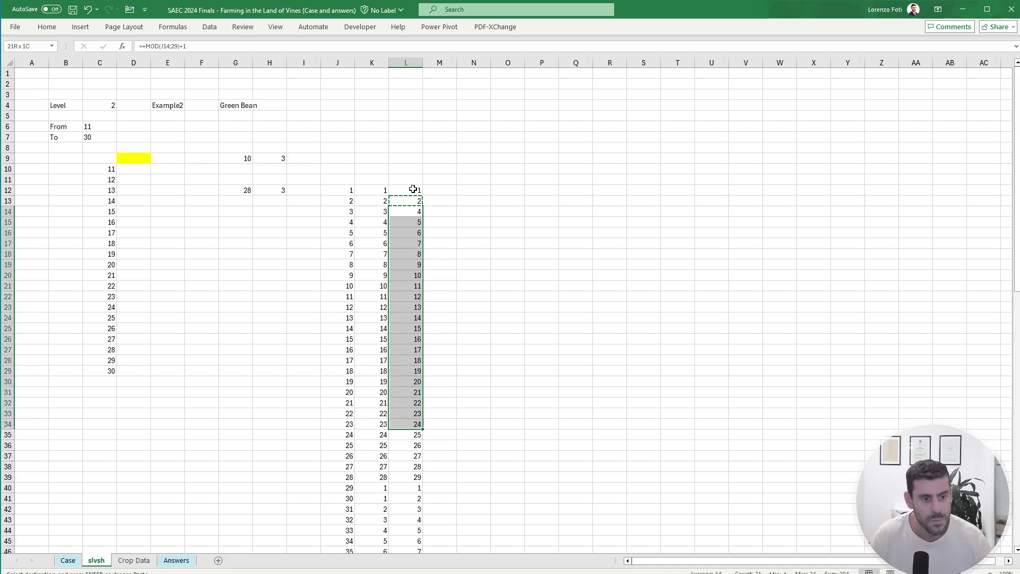
pyautogui.hotkey('shift', 'Down')
pyautogui.hotkey('shift', 'Down')
pyautogui.hotkey('shift', 'Down')
pyautogui.hotkey('shift', 'Down')
pyautogui.hotkey('ctrl', 'v')
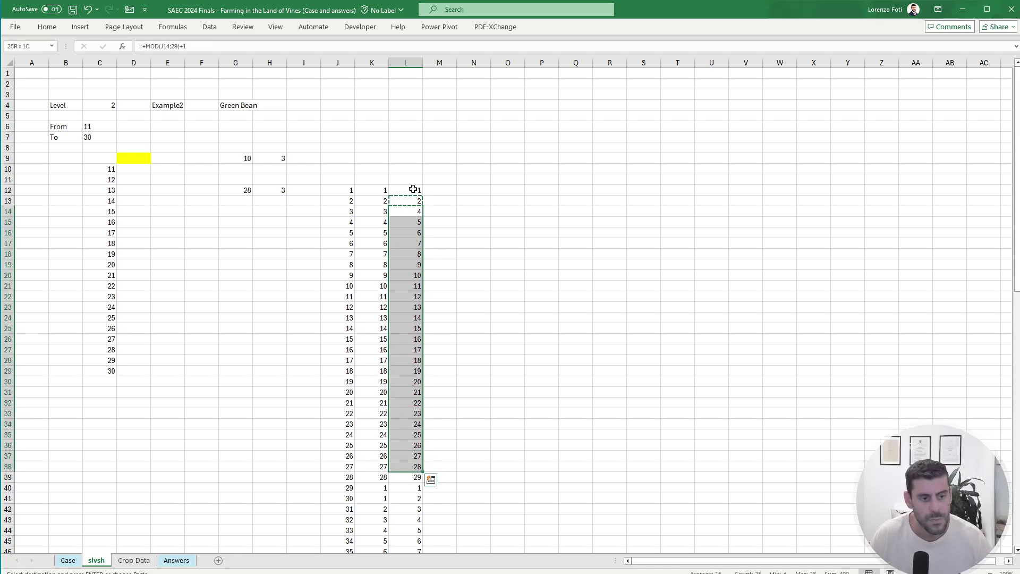
pyautogui.hotkey('shift', 'Down')
pyautogui.hotkey('ctrl', 'v')
pyautogui.press('Escape')
pyautogui.press('Down')
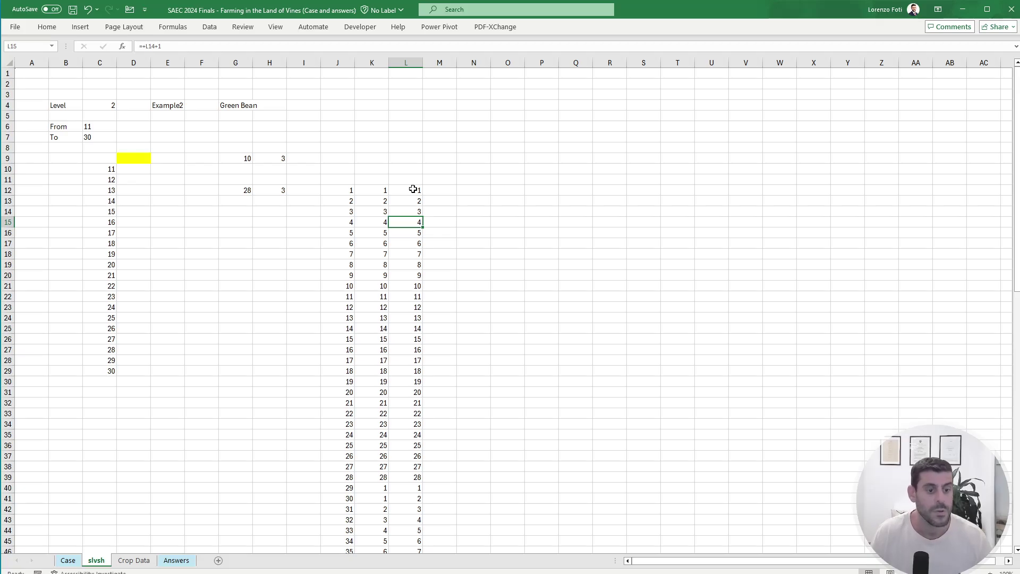
pyautogui.click(373, 62)
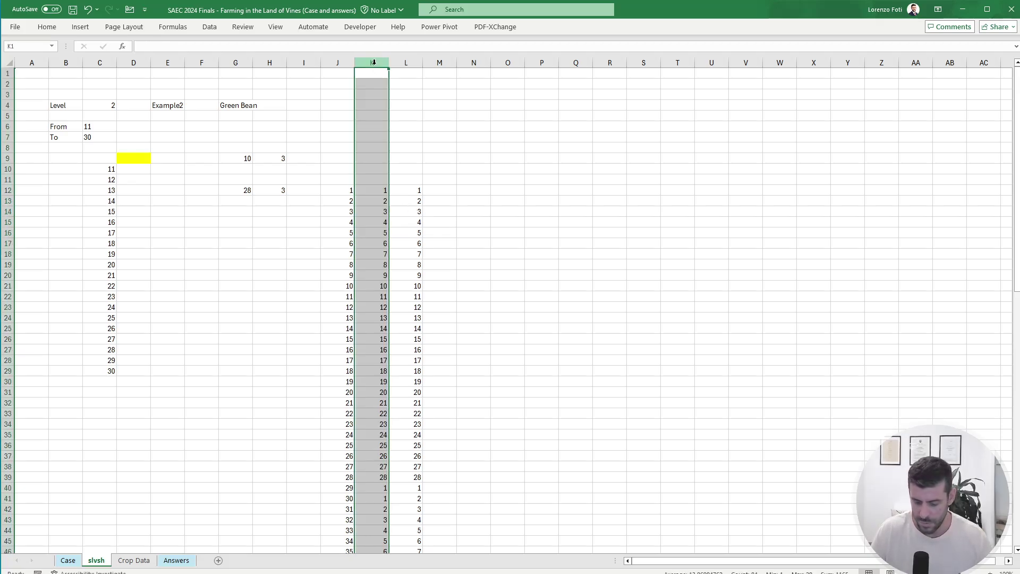
pyautogui.hotkey('ctrl', '-')
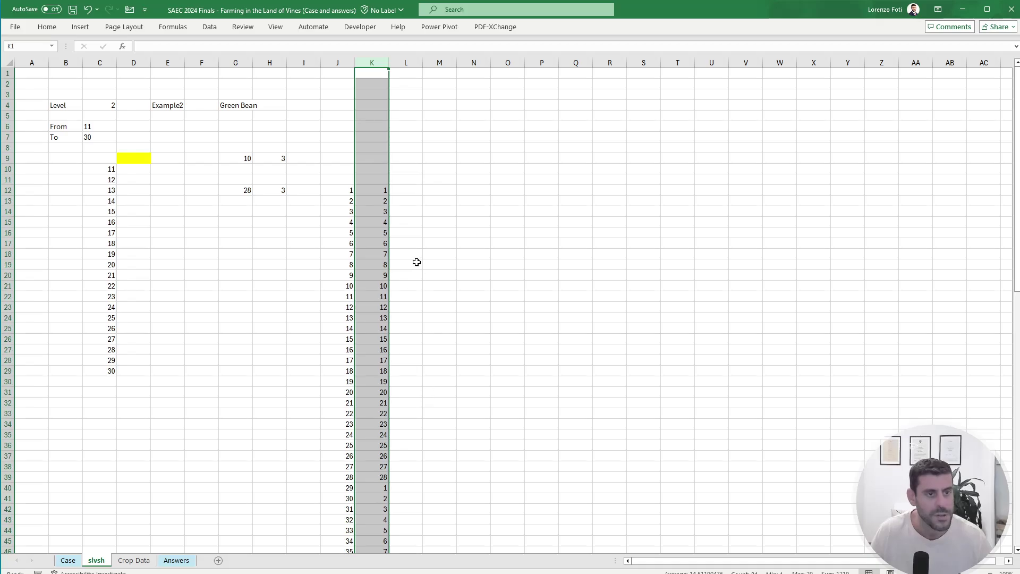
# Step: Enter IF(K12=$G$9;1;0) in L12 to flag the days whose day of month matches G9
pyautogui.click(401, 190)
pyautogui.write('+')
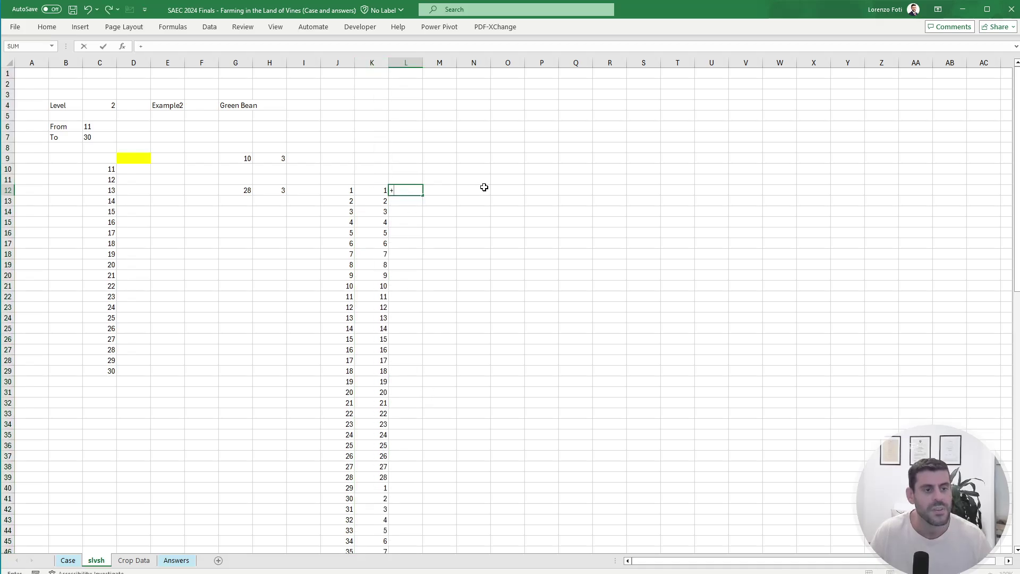
pyautogui.write('if(')
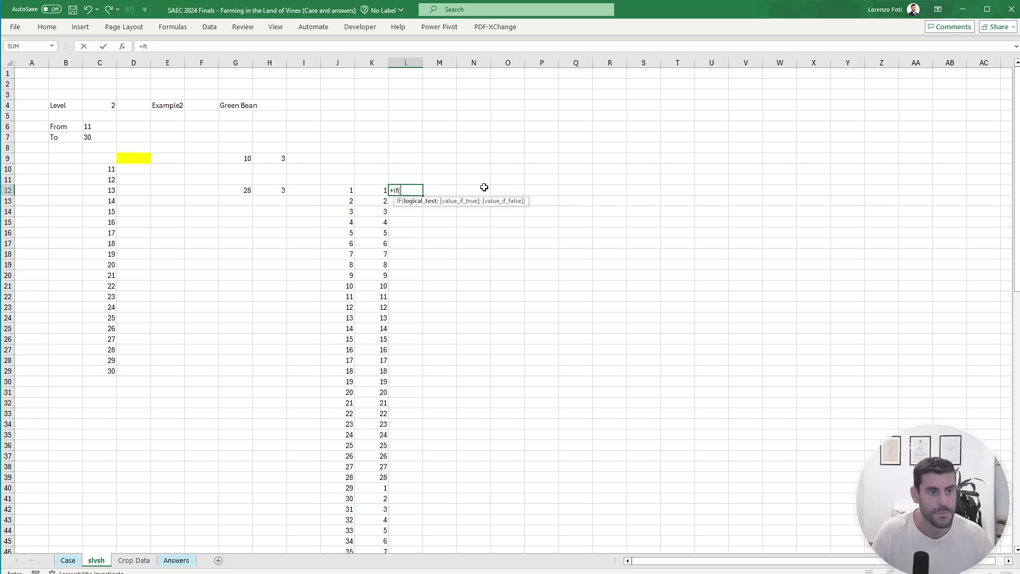
pyautogui.press('Left')
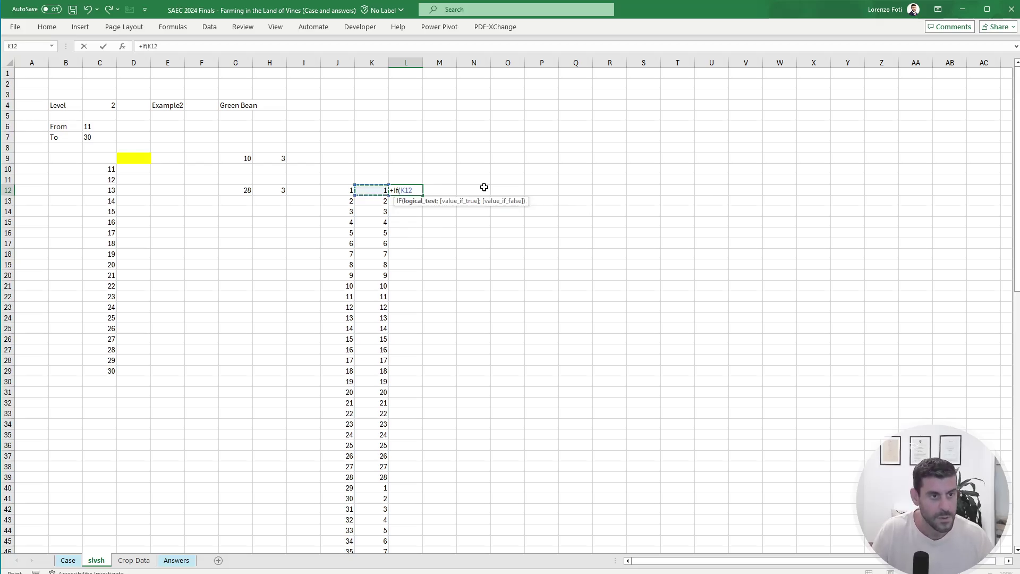
pyautogui.write('=')
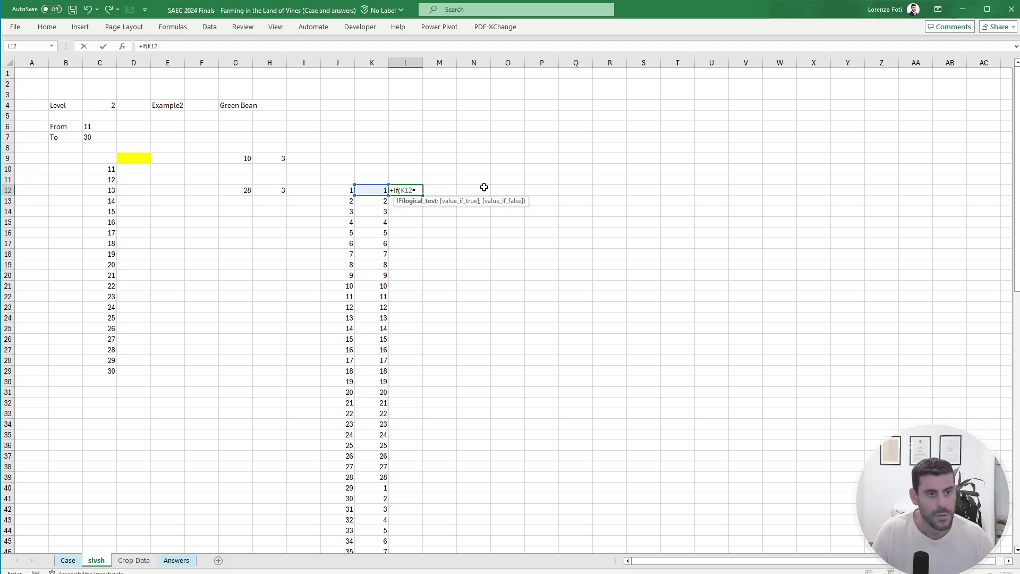
pyautogui.press('Left')
pyautogui.press('Left')
pyautogui.press('Left')
pyautogui.press('Left')
pyautogui.press('Left')
pyautogui.press('Up')
pyautogui.press('Up')
pyautogui.press('Up')
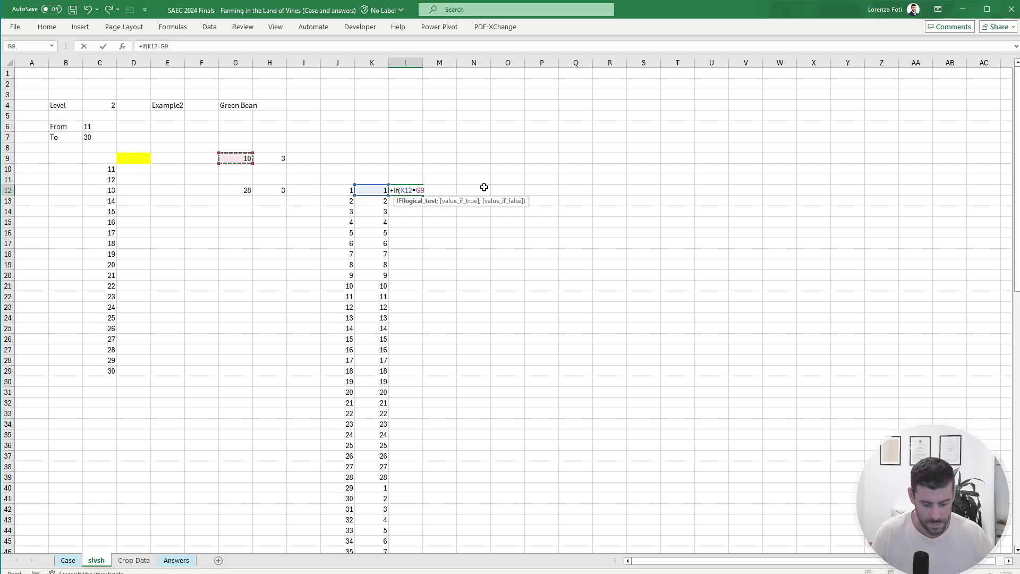
pyautogui.press('F4')
pyautogui.write(';1;0')
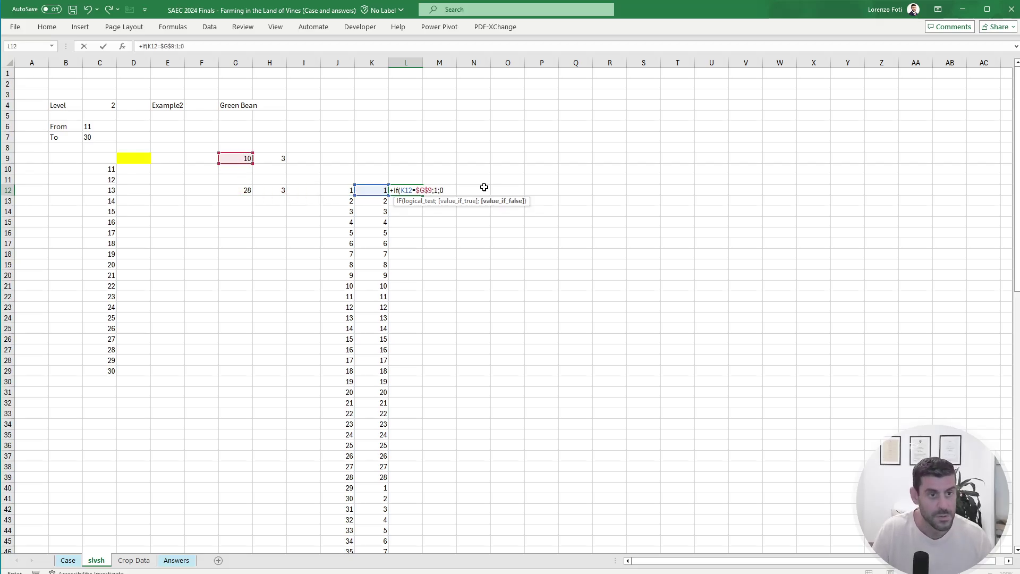
pyautogui.write(')')
pyautogui.press('Return')
# Step: Copy the IF flag formula from L12 down to L95 and check which days are flagged
pyautogui.press('Up')
pyautogui.hotkey('ctrl', 'c')
pyautogui.press('Left')
pyautogui.hotkey('ctrl', 'Down')
pyautogui.press('Right')
pyautogui.hotkey('ctrl', 'shift', 'Up')
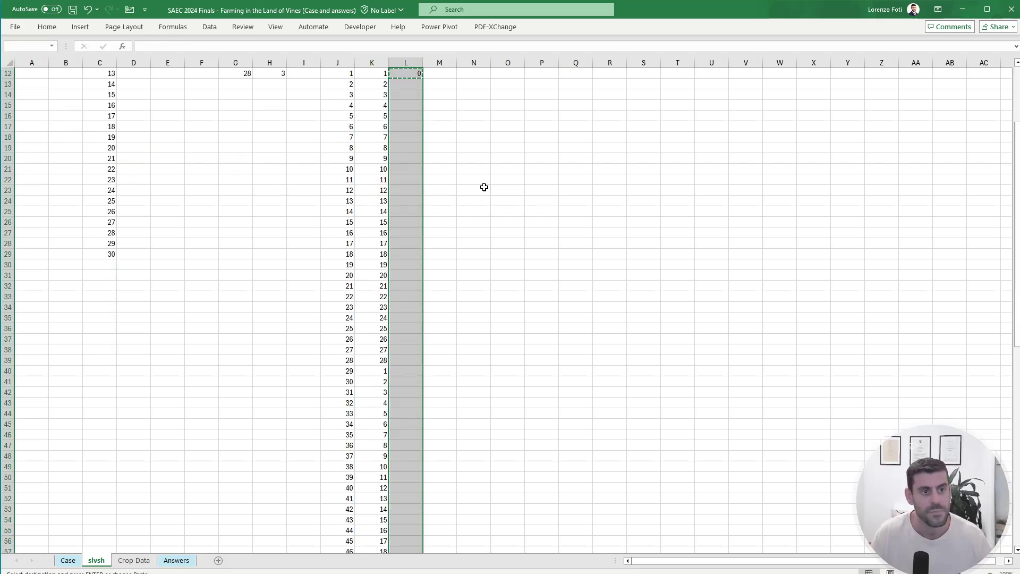
pyautogui.hotkey('ctrl', 'v')
pyautogui.press('Escape')
pyautogui.hotkey('ctrl', 'Up')
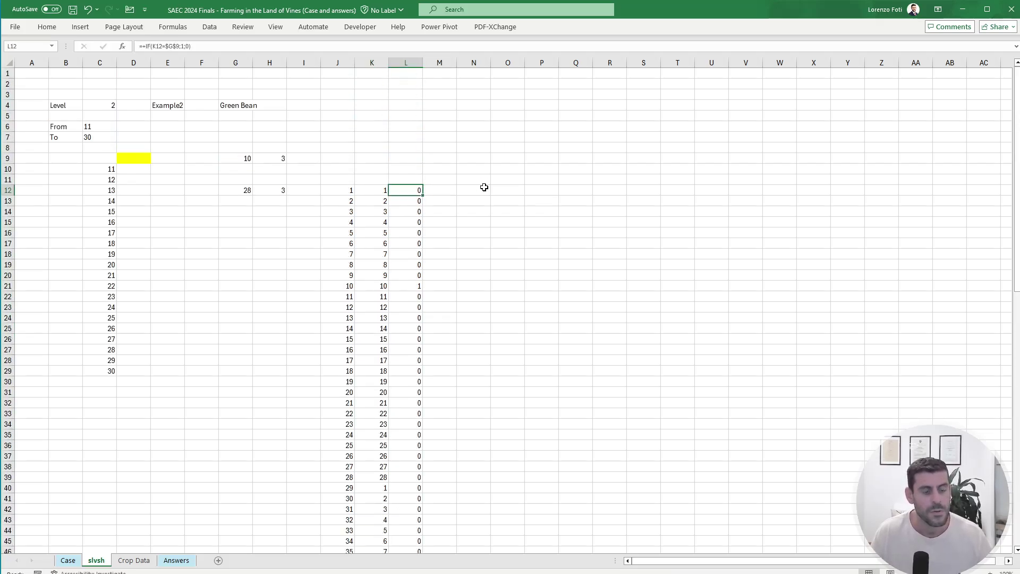
pyautogui.scroll(-5, 494, 183)
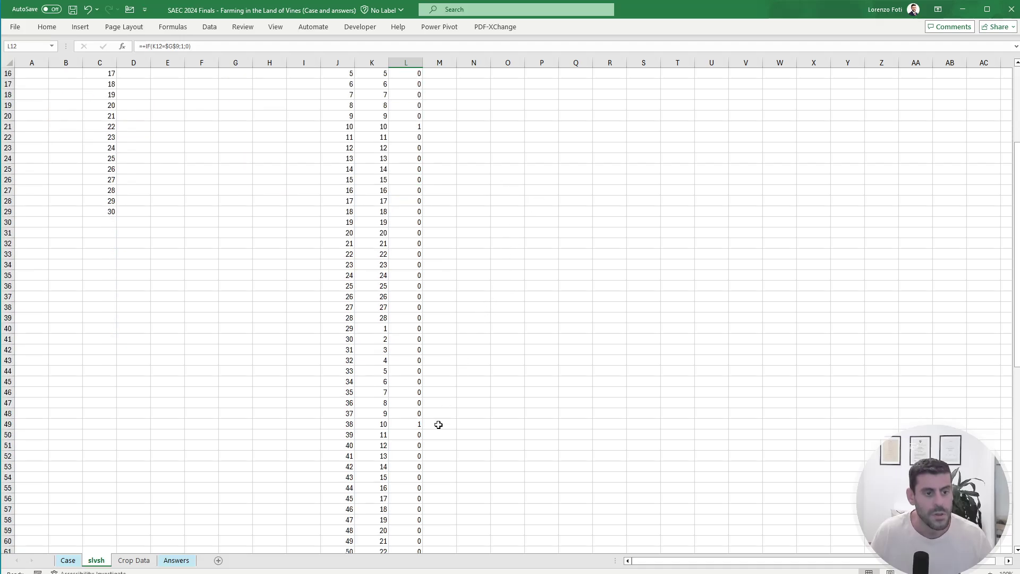
pyautogui.scroll(5, 433, 434)
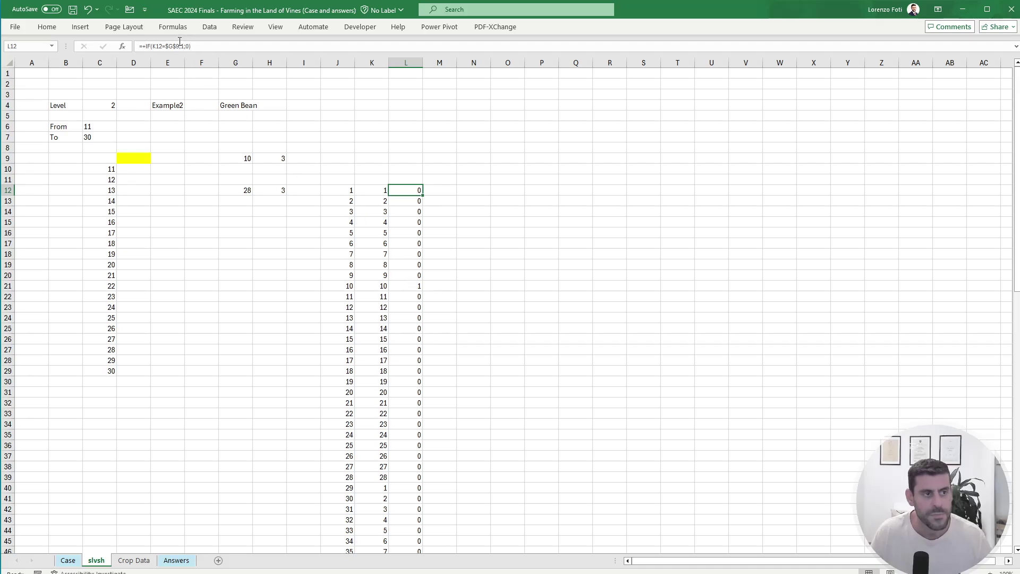
# Step: Extend the L12 flag formula to IF(AND(K12=$G$9;L$11:L11<>1);1;0) so only the first matching day is flagged
pyautogui.click(153, 46)
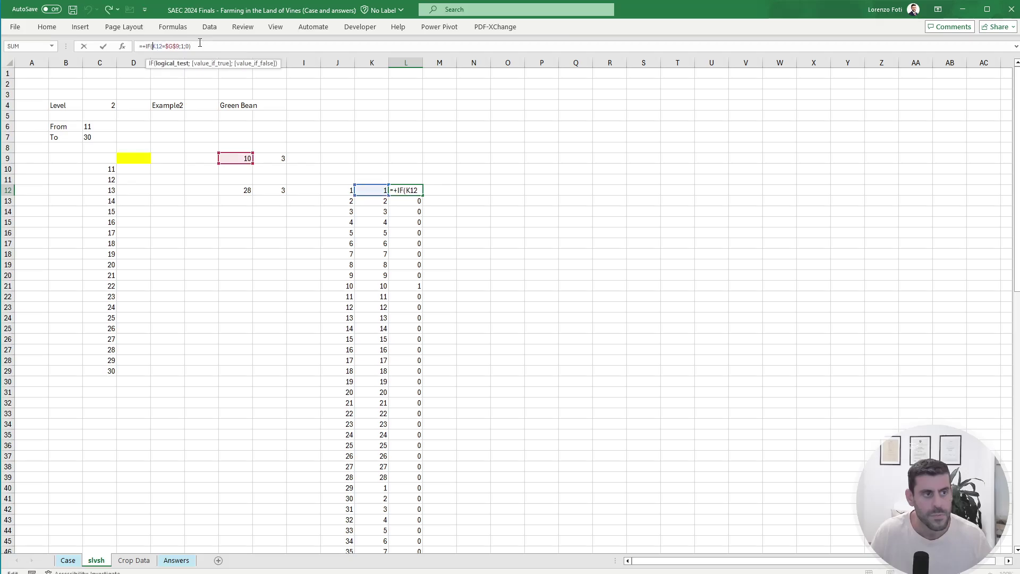
pyautogui.write('and(')
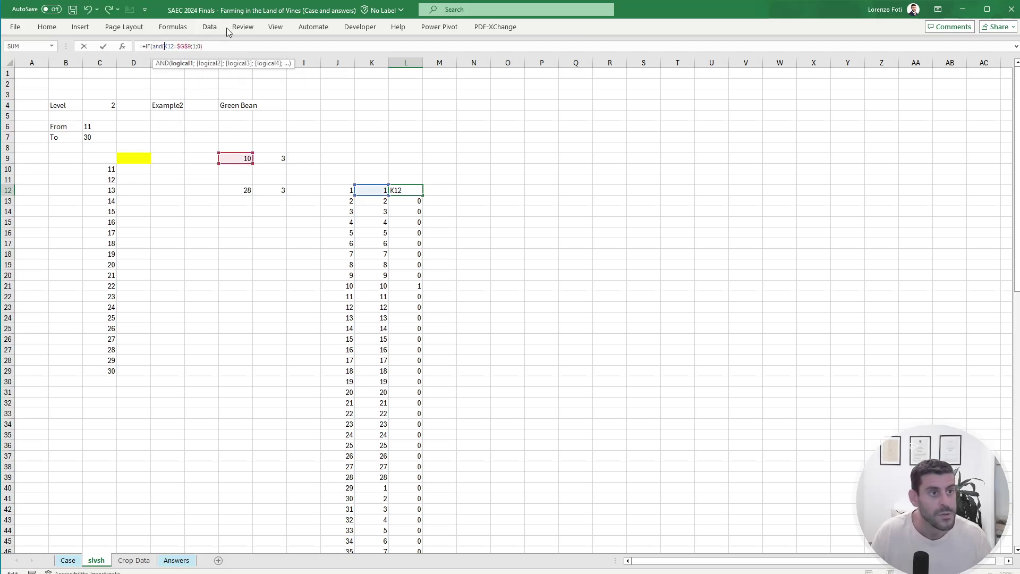
pyautogui.click(189, 46)
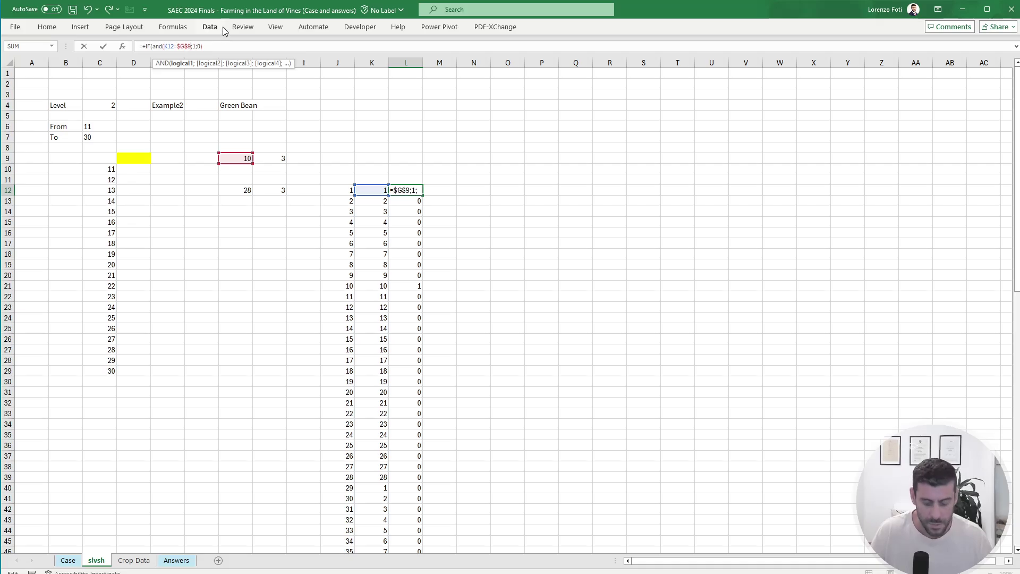
pyautogui.write(';')
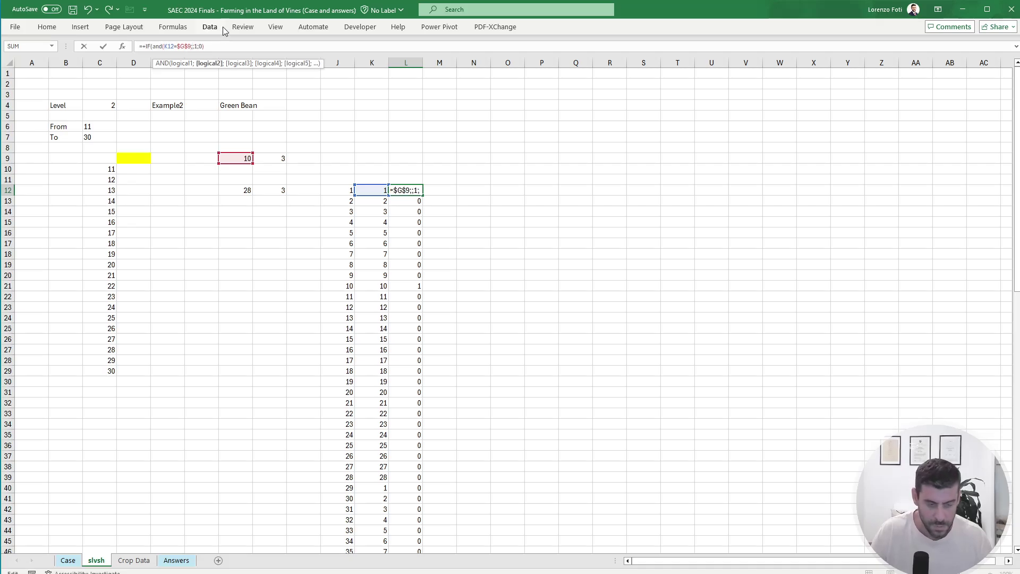
pyautogui.click(409, 179)
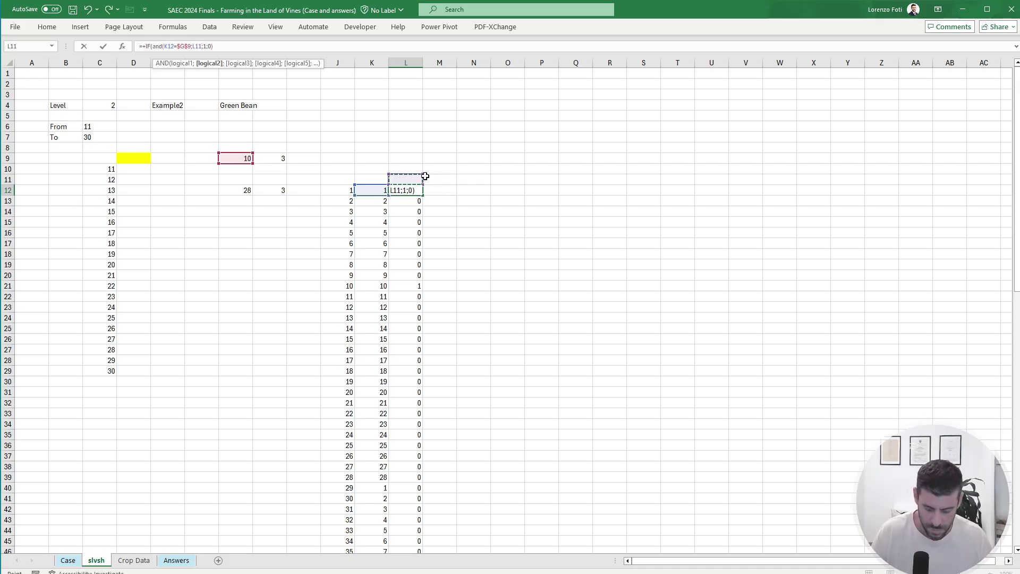
pyautogui.press('F8')
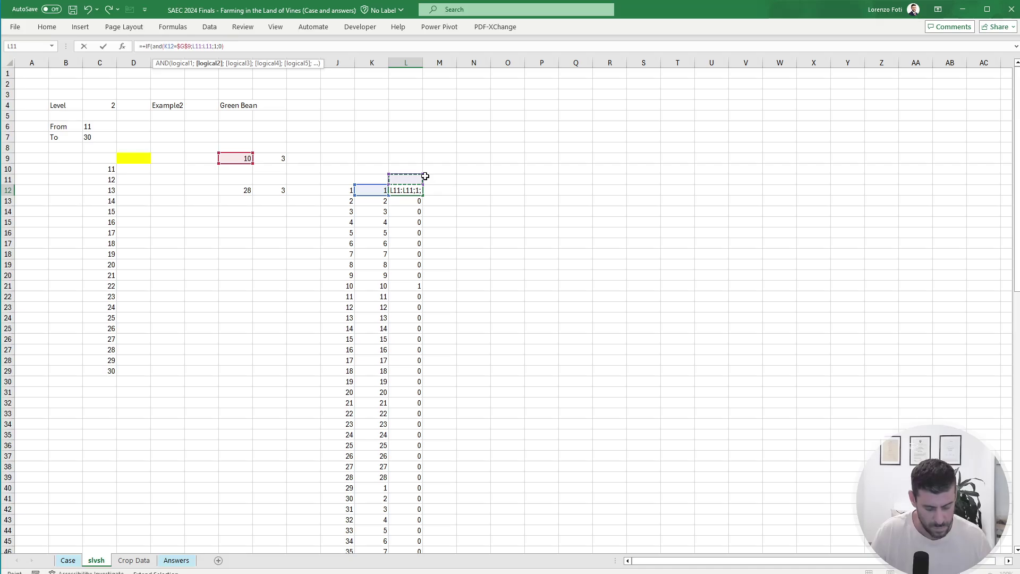
pyautogui.write('<>1')
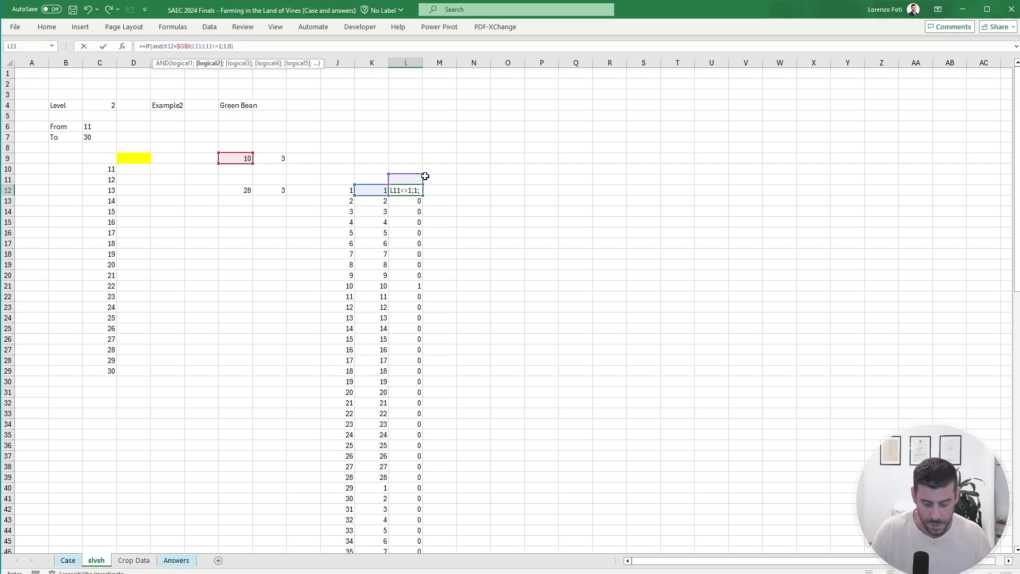
pyautogui.write(')')
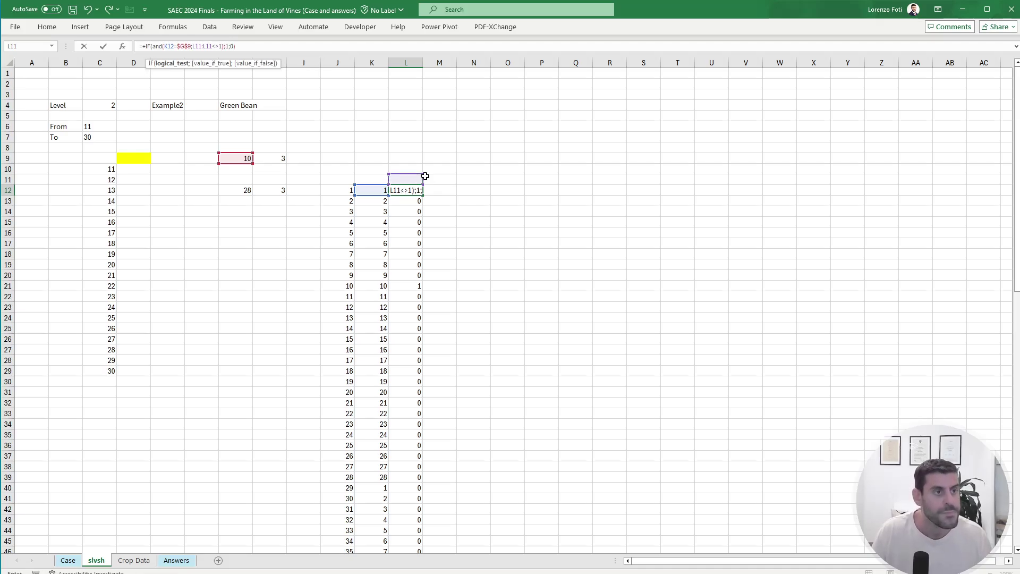
pyautogui.click(196, 44)
pyautogui.write('$')
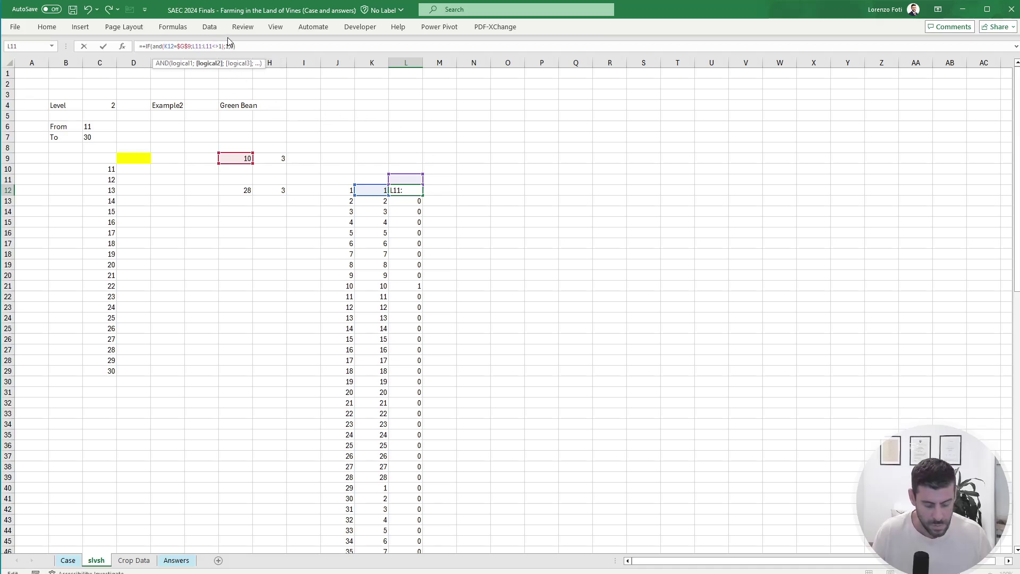
pyautogui.press('Return')
# Step: Copy the revised flag formula from L12 down to L95 and check the column
pyautogui.press('Up')
pyautogui.hotkey('ctrl', 'c')
pyautogui.press('Down')
pyautogui.hotkey('ctrl', 'shift', 'Down')
pyautogui.hotkey('ctrl', 'v')
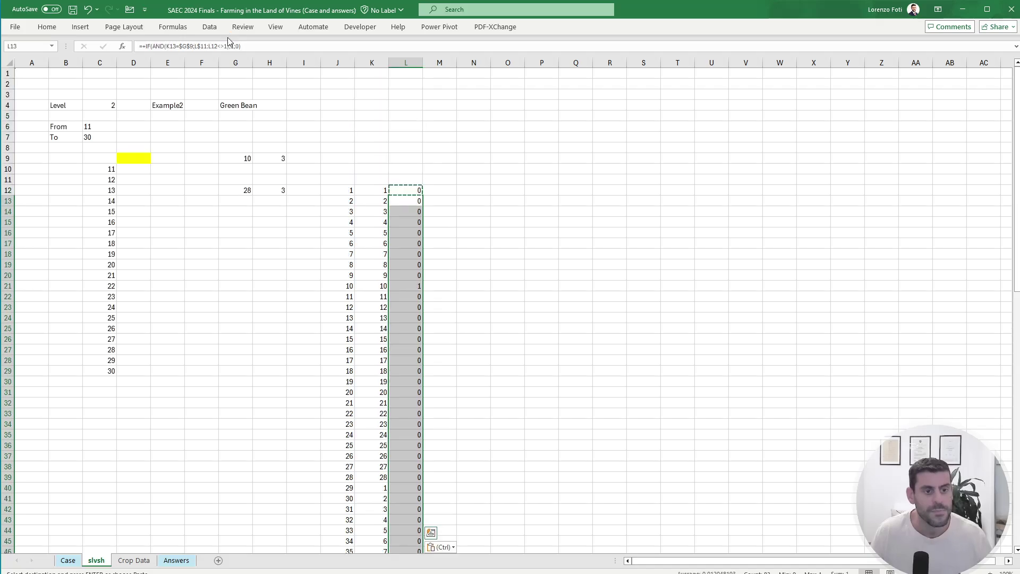
pyautogui.press('Escape')
pyautogui.press('Up')
pyautogui.hotkey('ctrl', 'shift', 'Down')
pyautogui.press('Up')
pyautogui.press('Up')
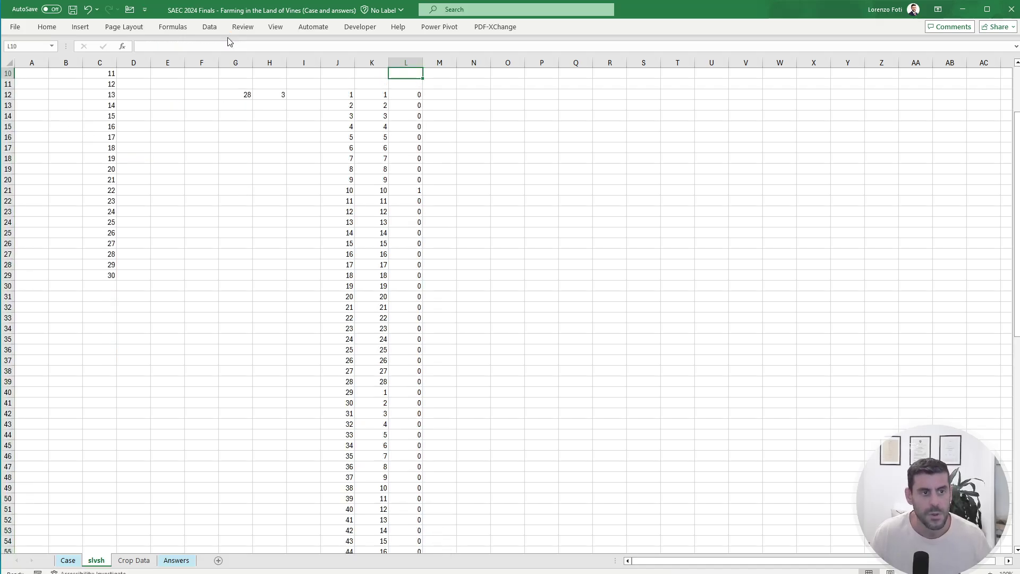
# Step: Add the headings First in L11 and Recurring in M11
pyautogui.press('Down')
pyautogui.press('Down')
pyautogui.press('Right')
pyautogui.press('Up')
pyautogui.press('Up')
pyautogui.press('Left')
pyautogui.press('Up')
pyautogui.press('Up')
pyautogui.press('Up')
pyautogui.press('Down')
pyautogui.press('Down')
pyautogui.press('Down')
pyautogui.press('Down')
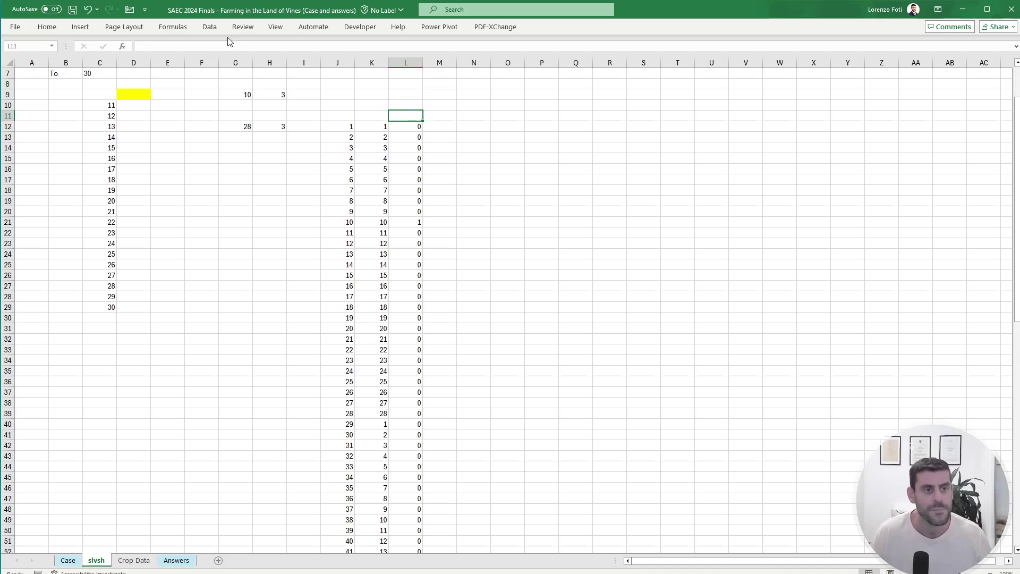
pyautogui.write('First')
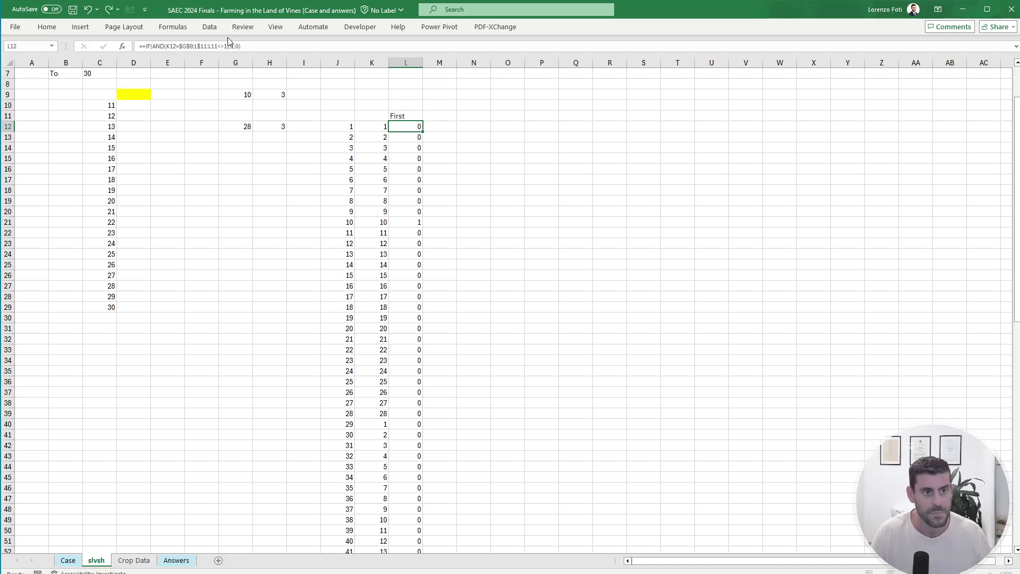
pyautogui.press('Tab')
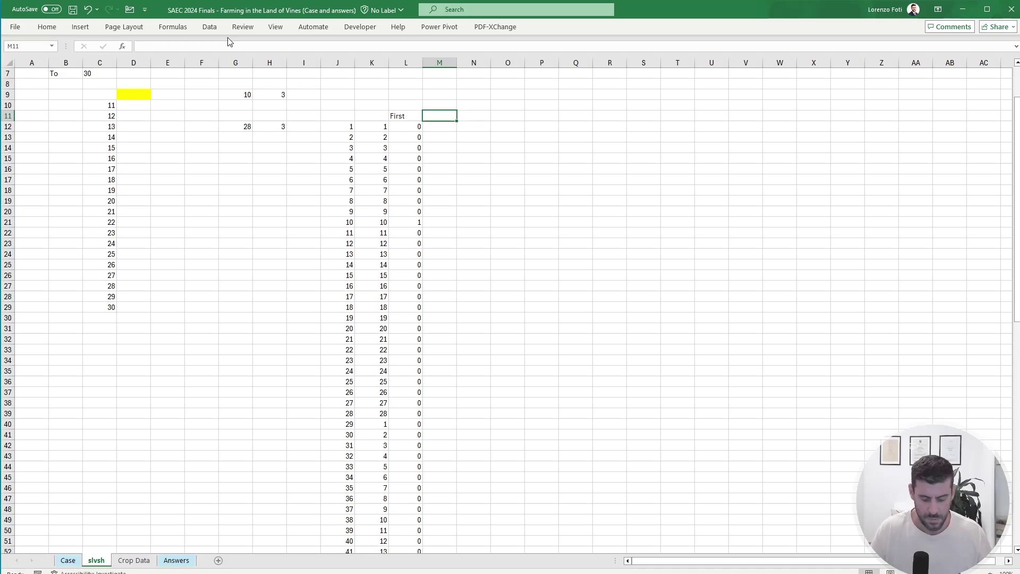
pyautogui.write('Recurring')
pyautogui.press('Return')
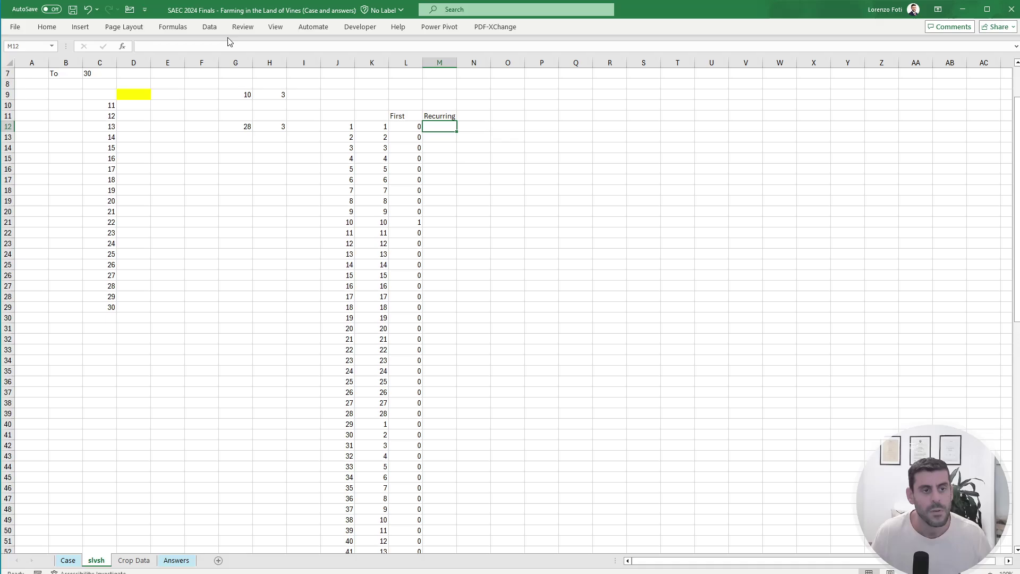
# Step: Read through the Level 2 to Level 7 questions and examples on the Case sheet
pyautogui.scroll(2, 660, 355)
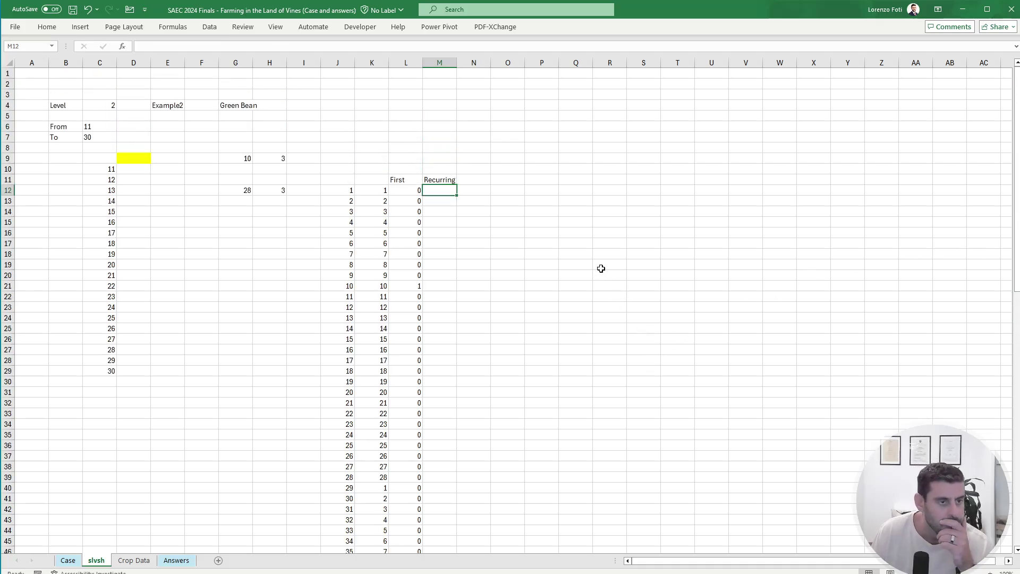
pyautogui.click(68, 560)
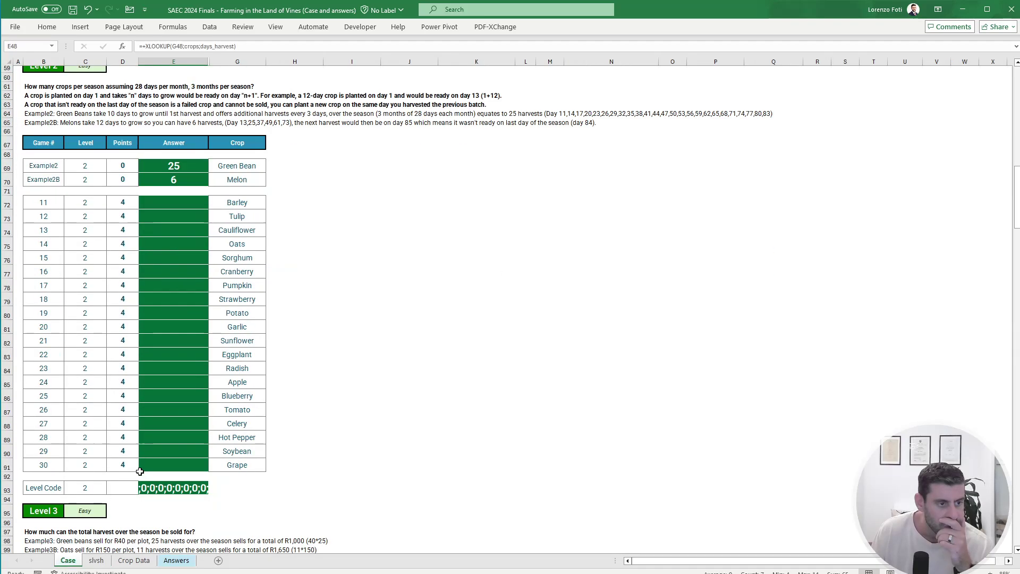
pyautogui.scroll(-4, 141, 472)
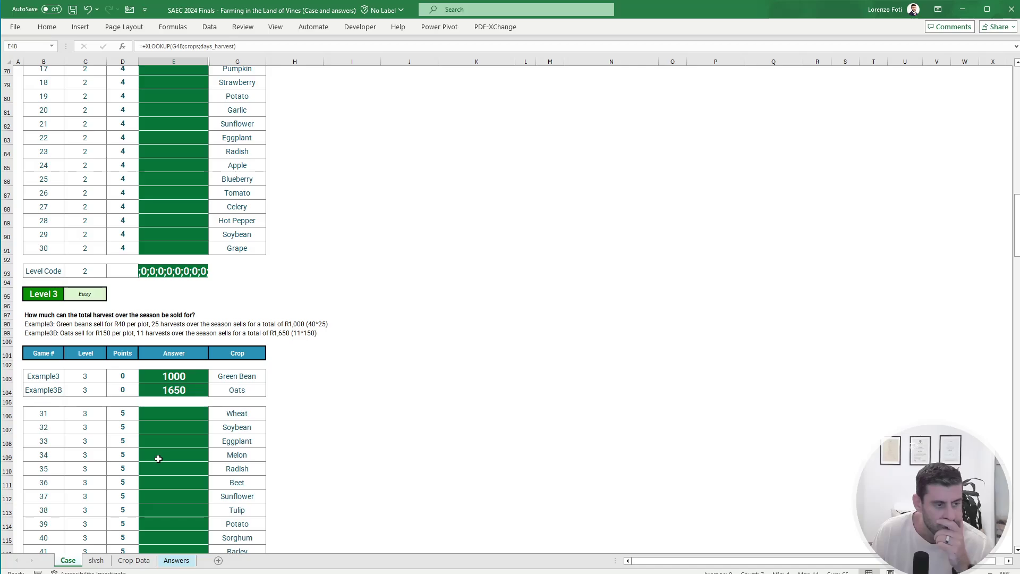
pyautogui.scroll(-11, 159, 460)
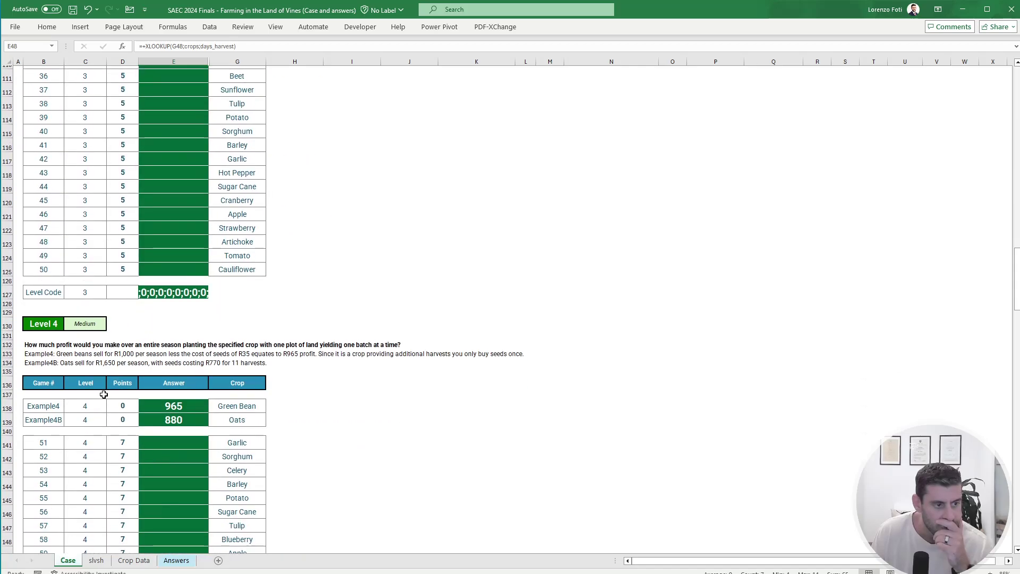
pyautogui.scroll(-11, 104, 394)
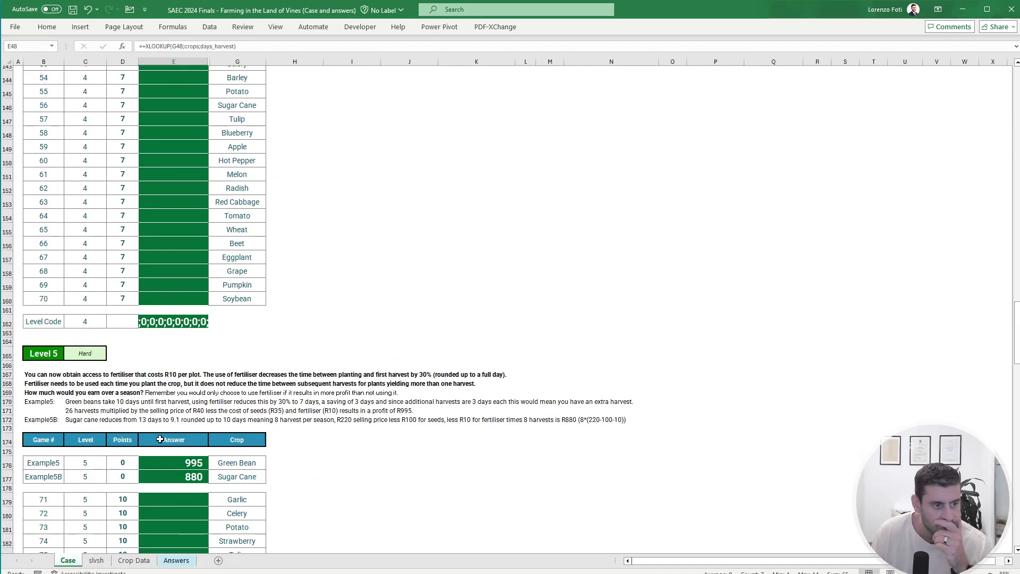
pyautogui.scroll(-12, 161, 440)
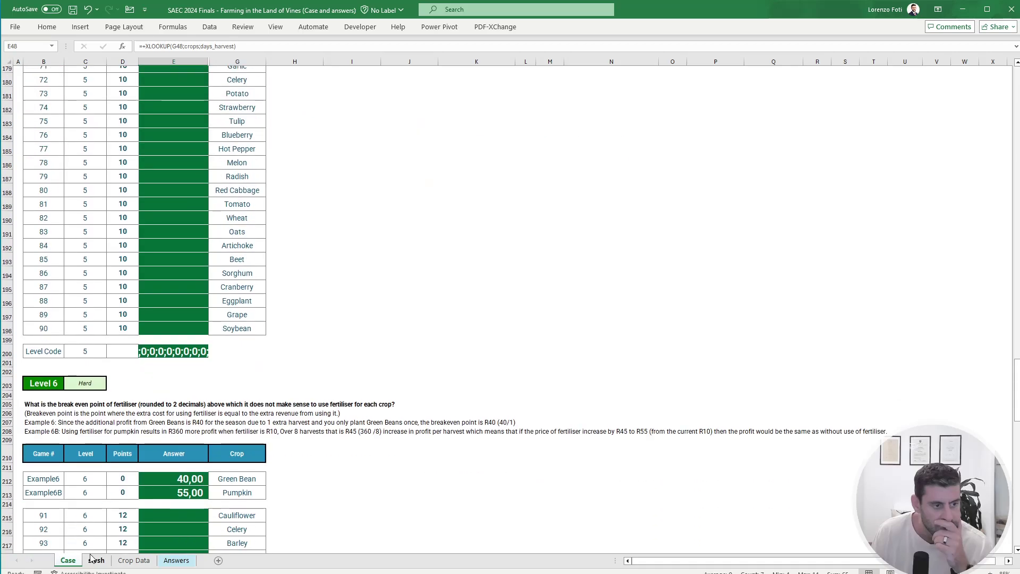
pyautogui.scroll(-12, 163, 504)
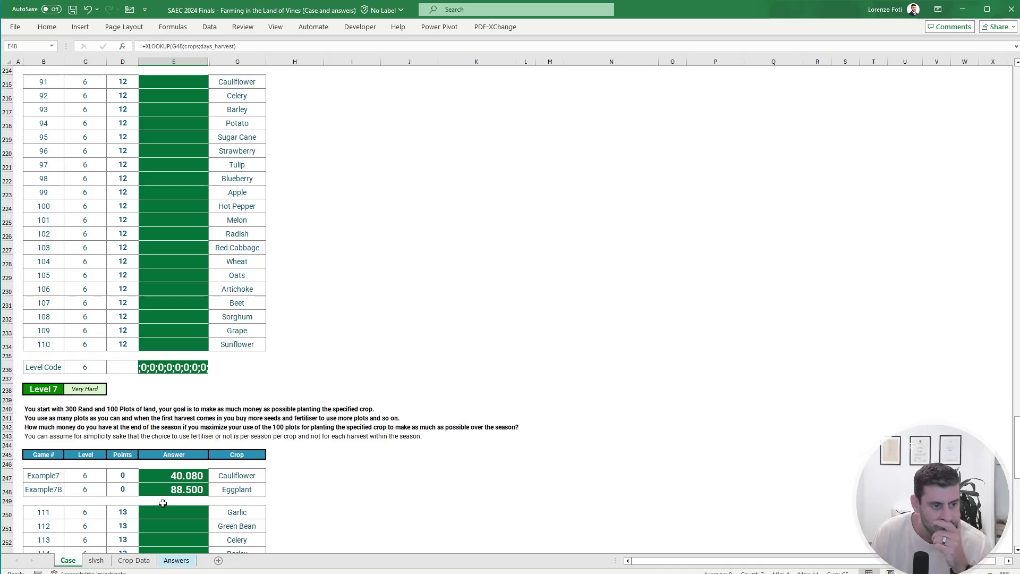
pyautogui.scroll(-11, 162, 503)
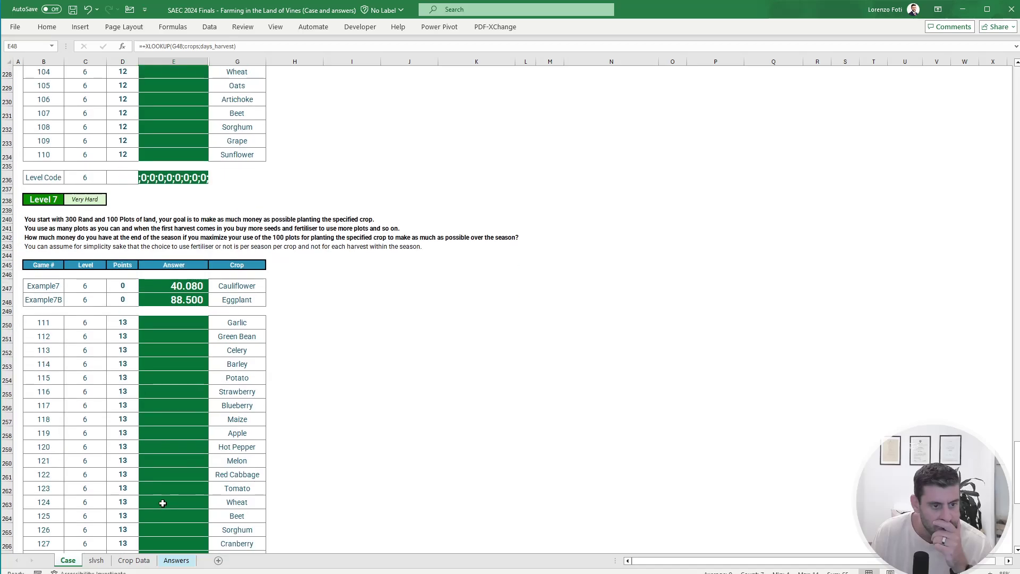
pyautogui.press('pagedown')
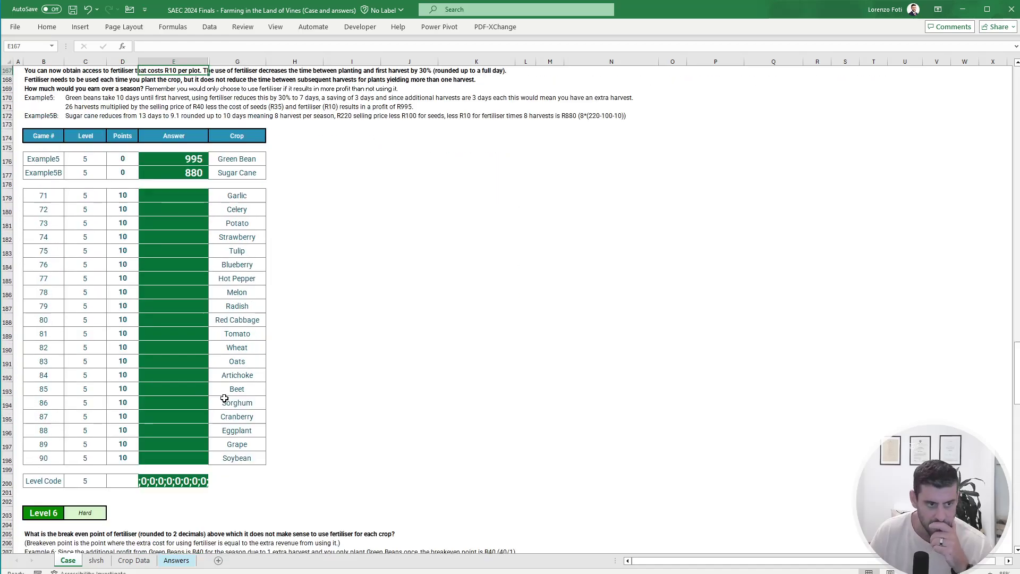
# Step: Enter G9+H9*SEQUENCE(50) in Q12 of the slvsh sheet to list the recurring harvest days
pyautogui.click(96, 559)
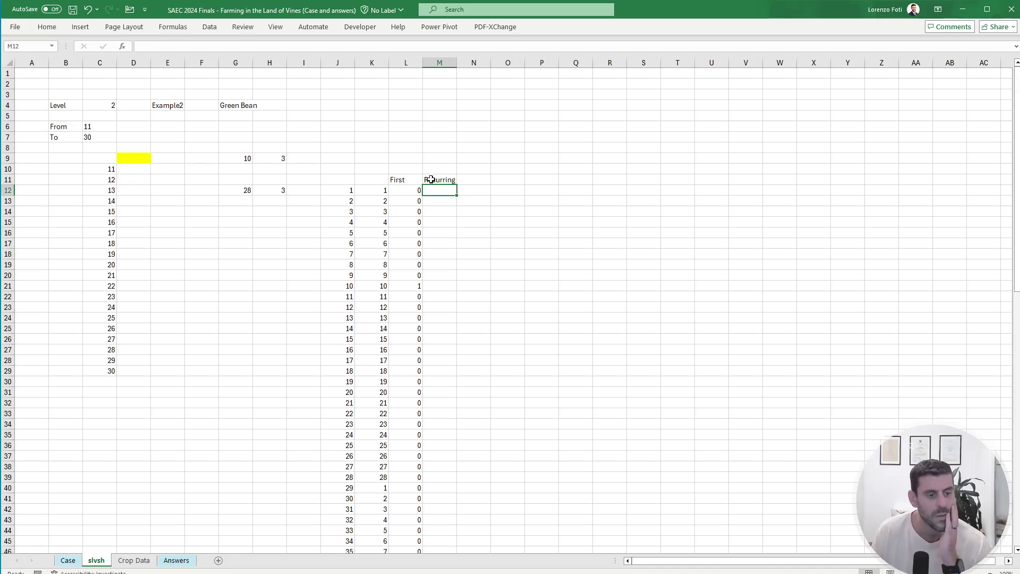
pyautogui.click(584, 190)
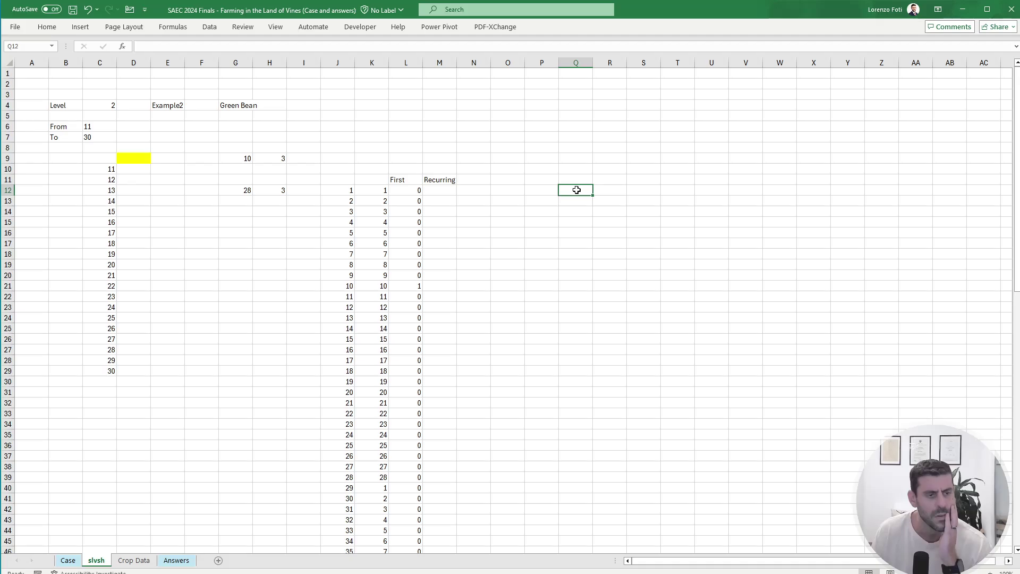
pyautogui.write('+')
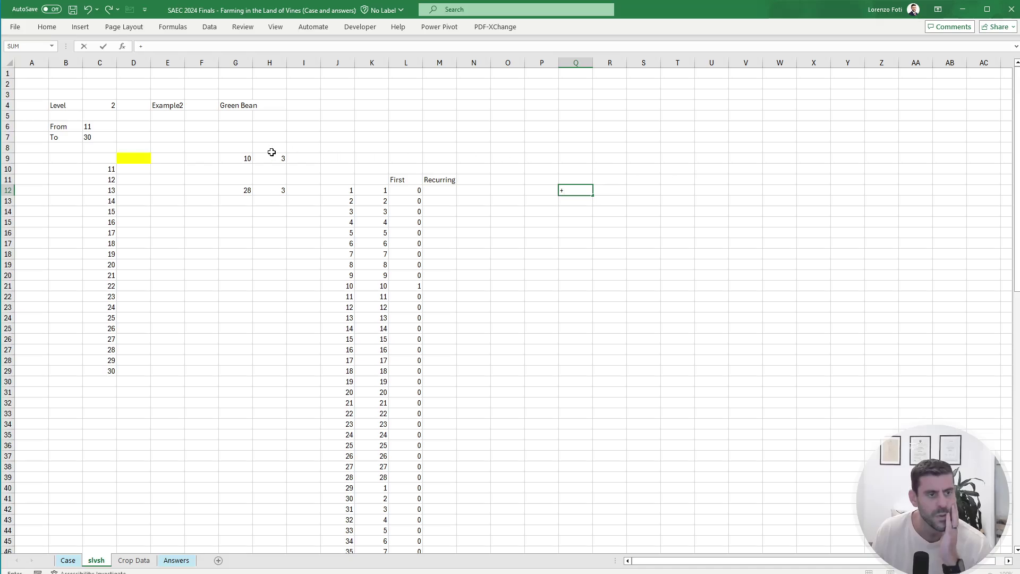
pyautogui.click(243, 158)
pyautogui.write('+')
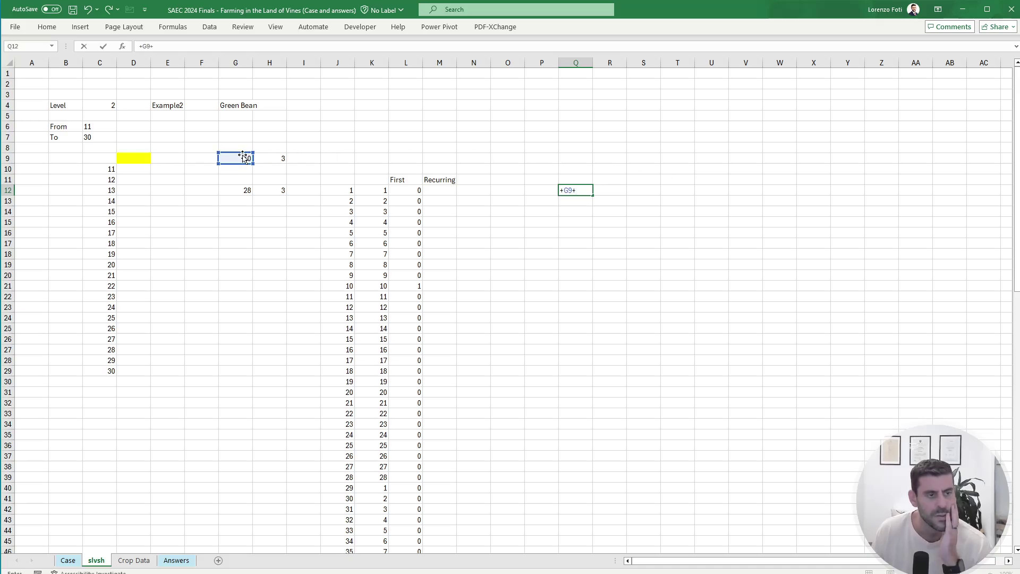
pyautogui.click(278, 157)
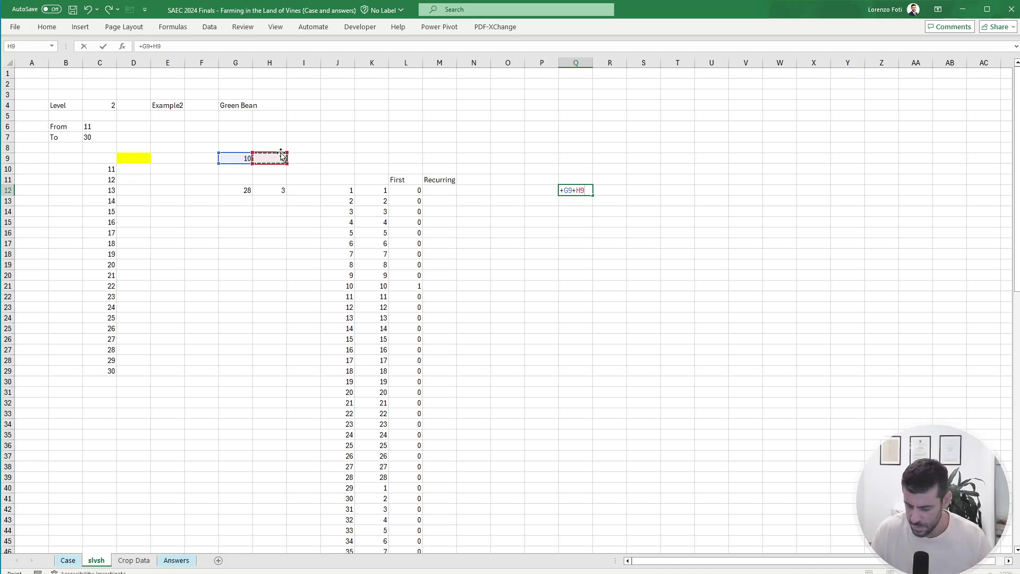
pyautogui.write('*SEQUENCE(50(')
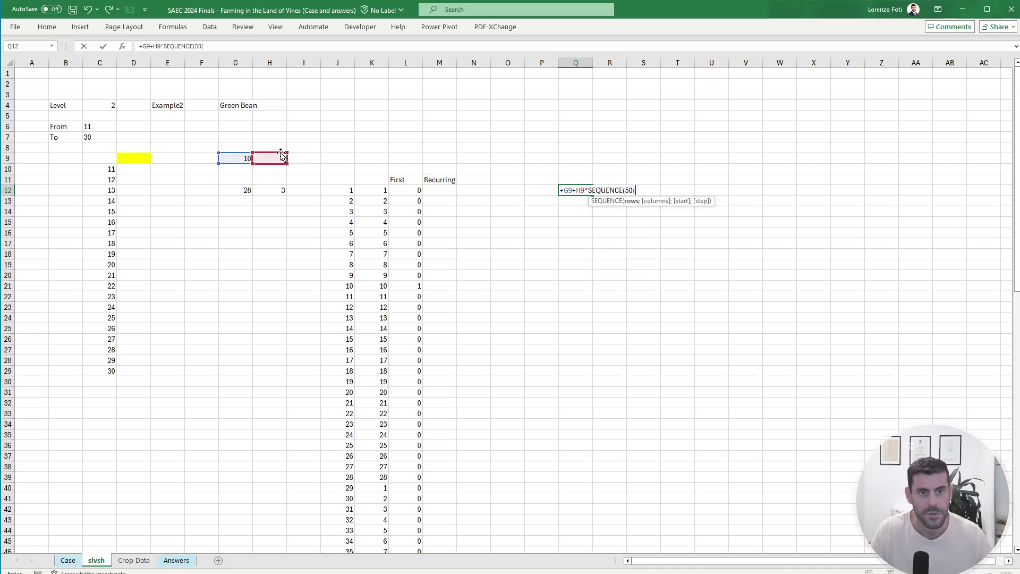
pyautogui.press('Return')
pyautogui.press('Return')
pyautogui.press('BackSpace')
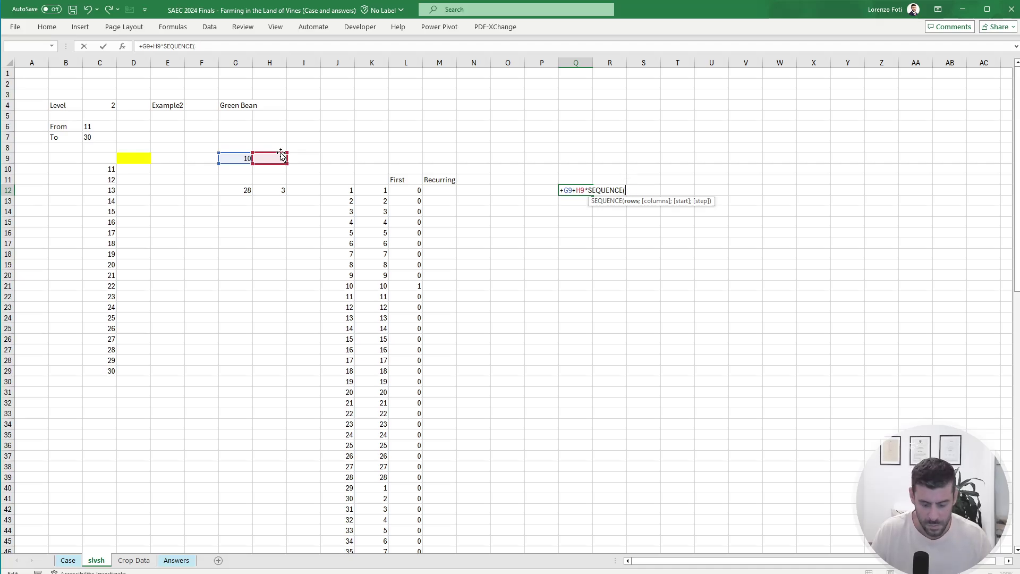
pyautogui.write(')')
pyautogui.press('Return')
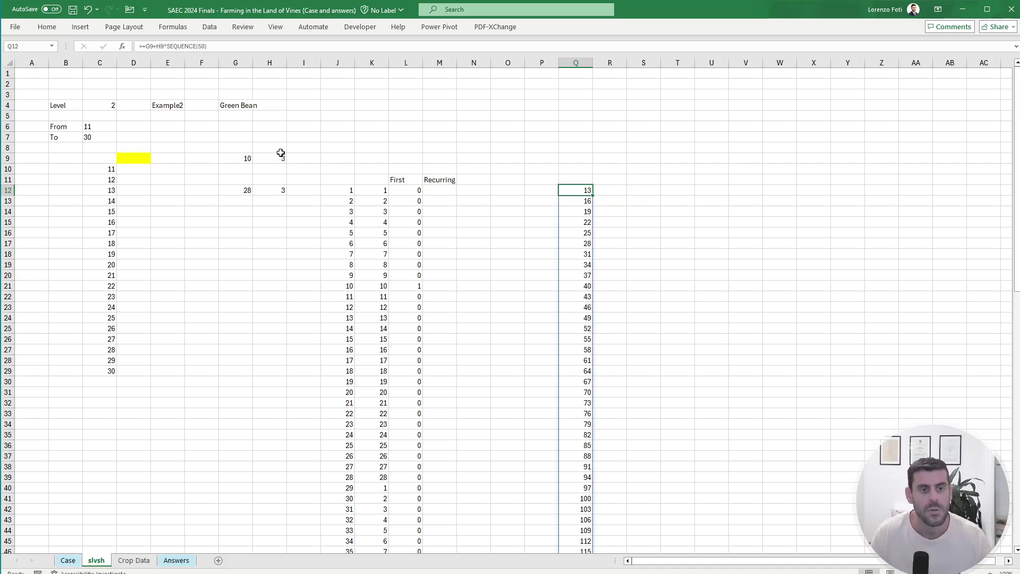
# Step: Move the SEQUENCE formula from Q12 down one row to Q13, leaving Q12 empty and selected
pyautogui.scroll(-1, 568, 310)
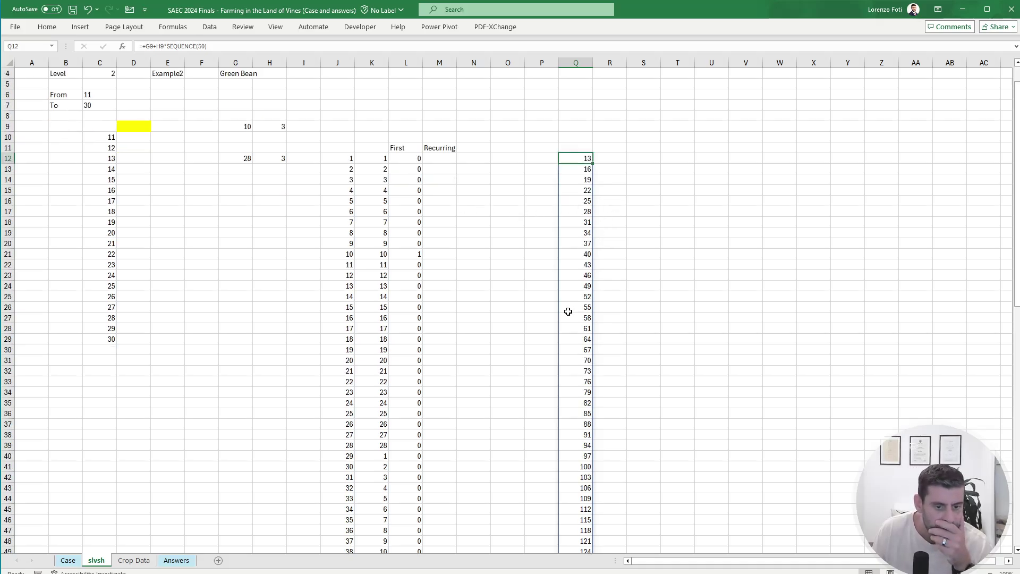
pyautogui.scroll(1, 567, 312)
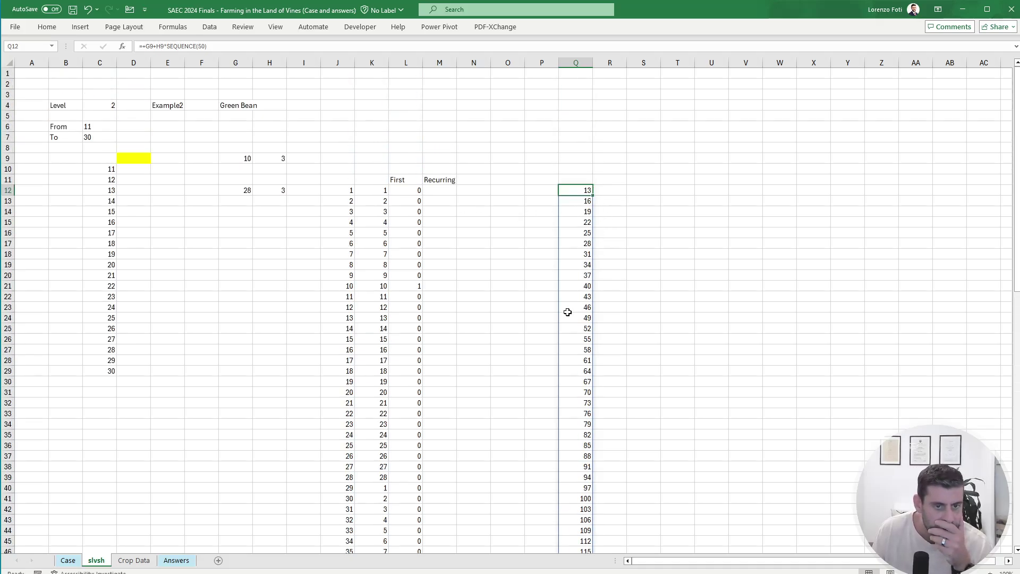
pyautogui.moveTo(583, 189); pyautogui.dragTo(584, 201)
pyautogui.click(578, 189)
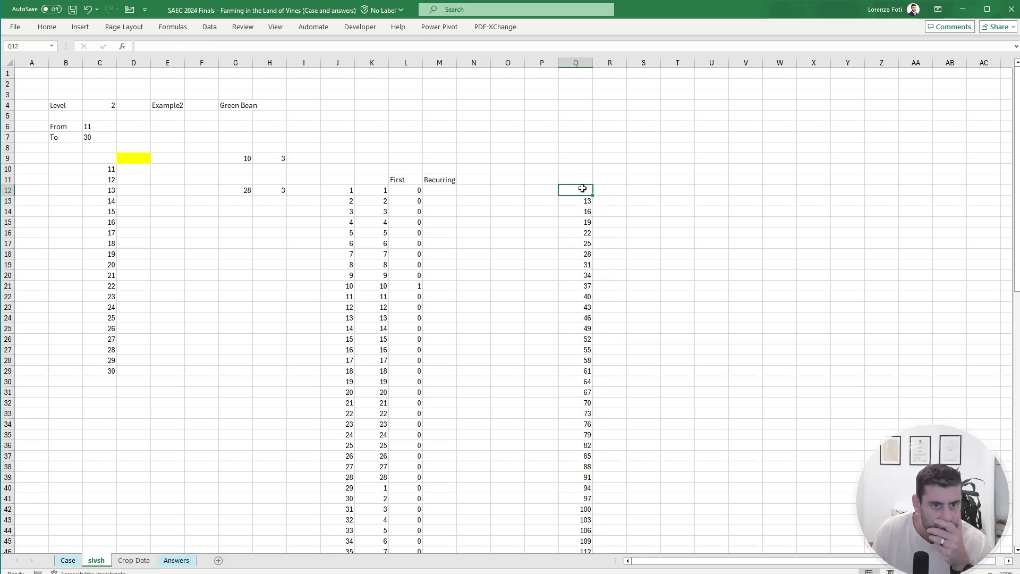
# Step: Enter a reference to G9 in Q12 so the list starts with the first harvest day
pyautogui.write('+')
pyautogui.click(233, 160)
pyautogui.press('Return')
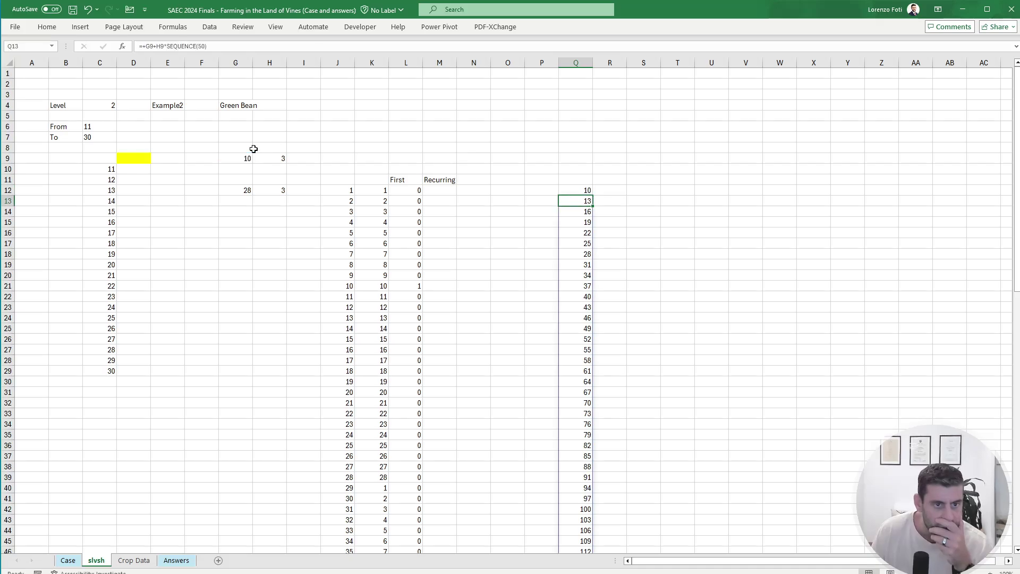
# Step: Enter +IF(Q12<=$G$12*$H$12;1;0) in R12 to flag harvest days that fall within the season
pyautogui.press('Up')
pyautogui.press('Right')
pyautogui.write('+if(')
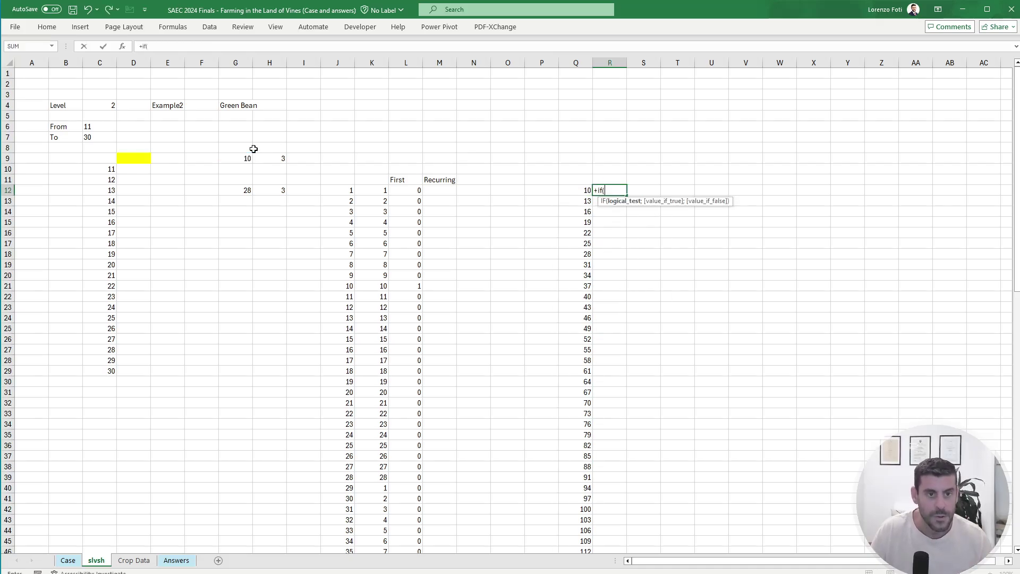
pyautogui.press('Left')
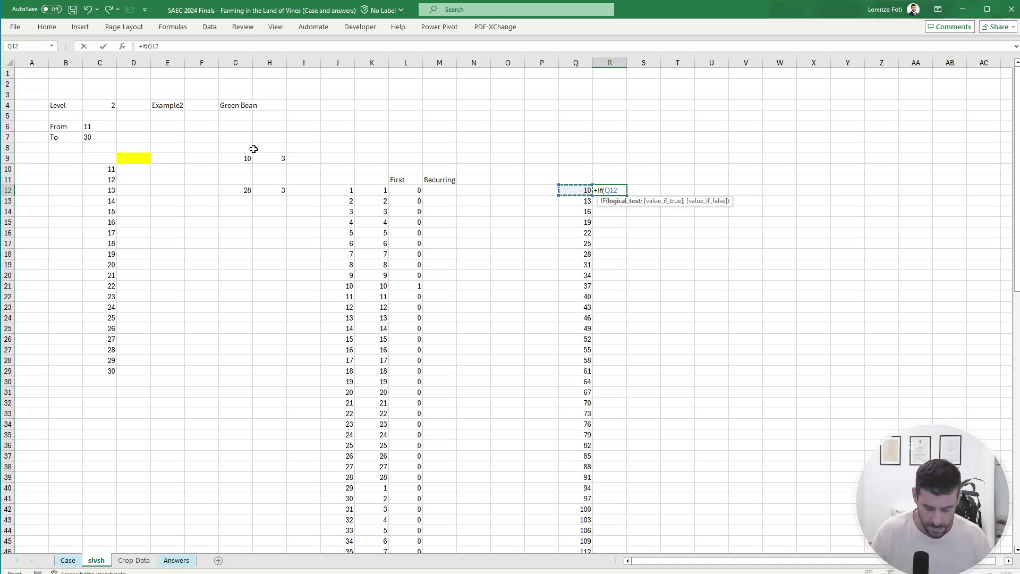
pyautogui.write(',')
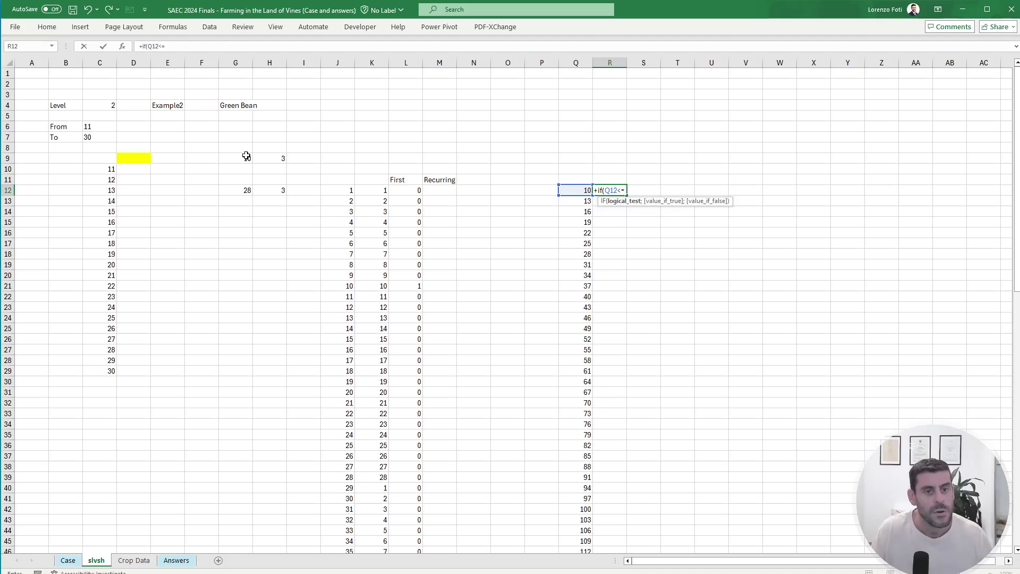
pyautogui.click(244, 192)
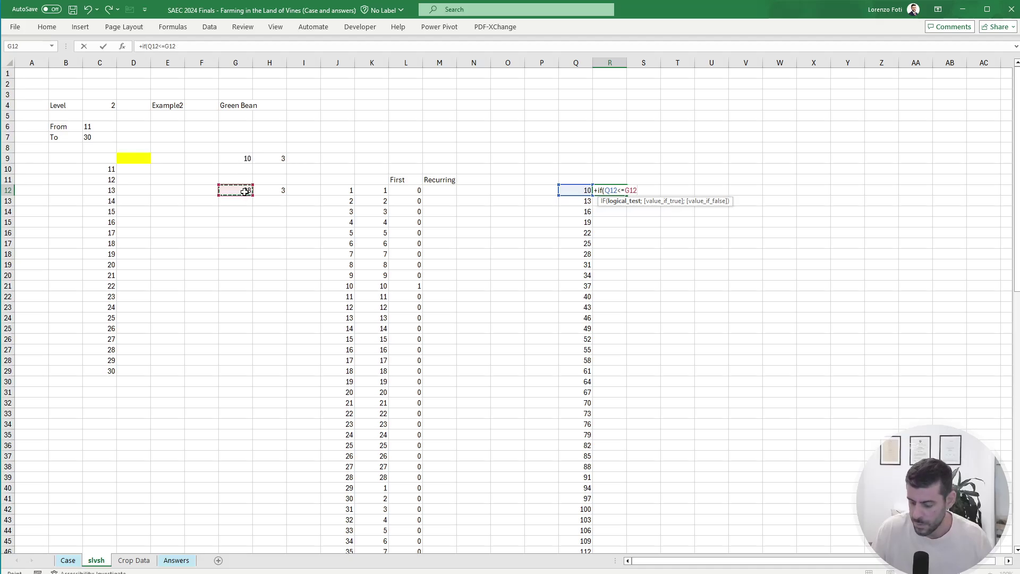
pyautogui.write('*')
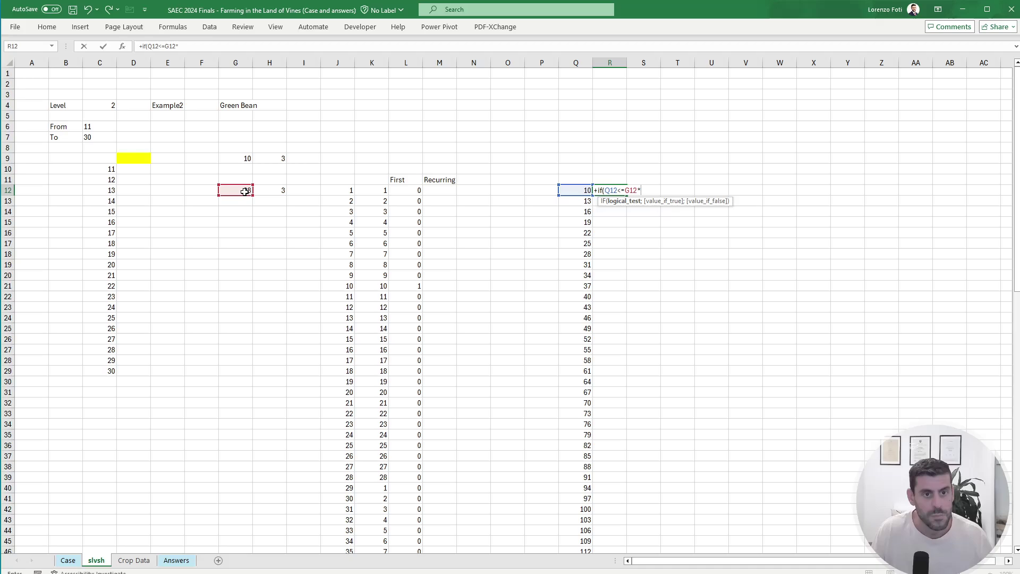
pyautogui.click(274, 191)
pyautogui.click(170, 46)
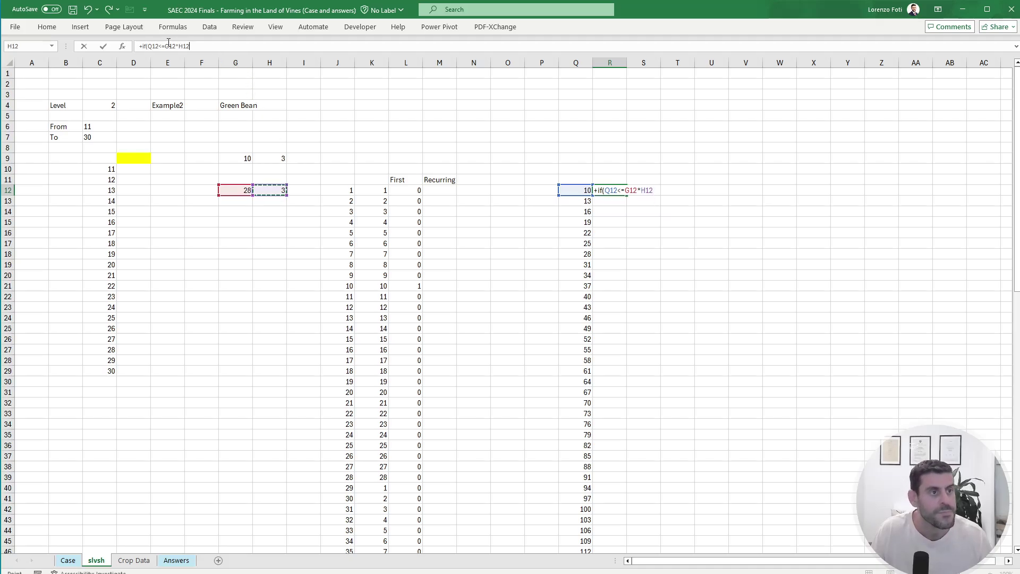
pyautogui.press('F4')
pyautogui.click(199, 46)
pyautogui.press('F4')
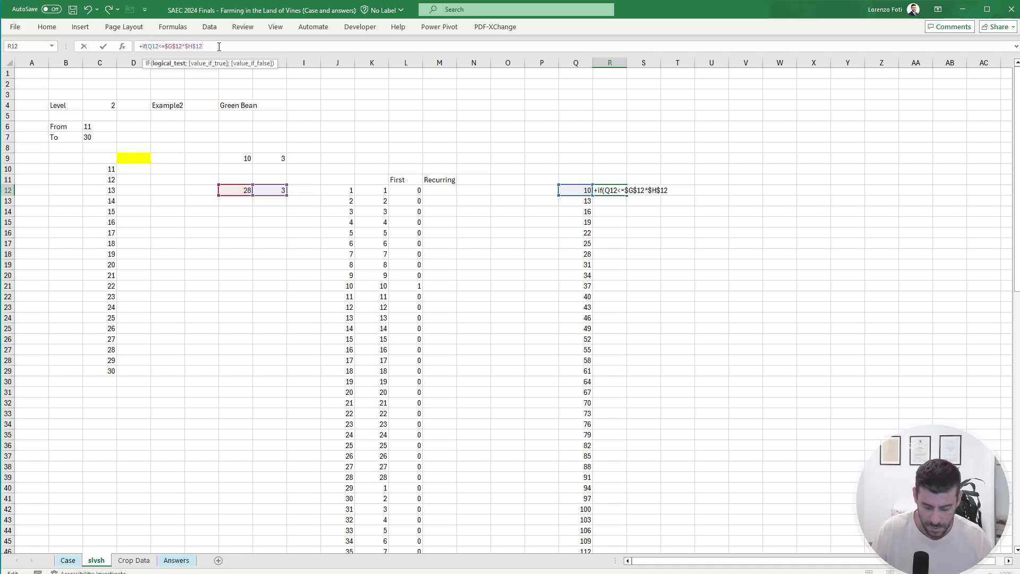
pyautogui.write(';1;')
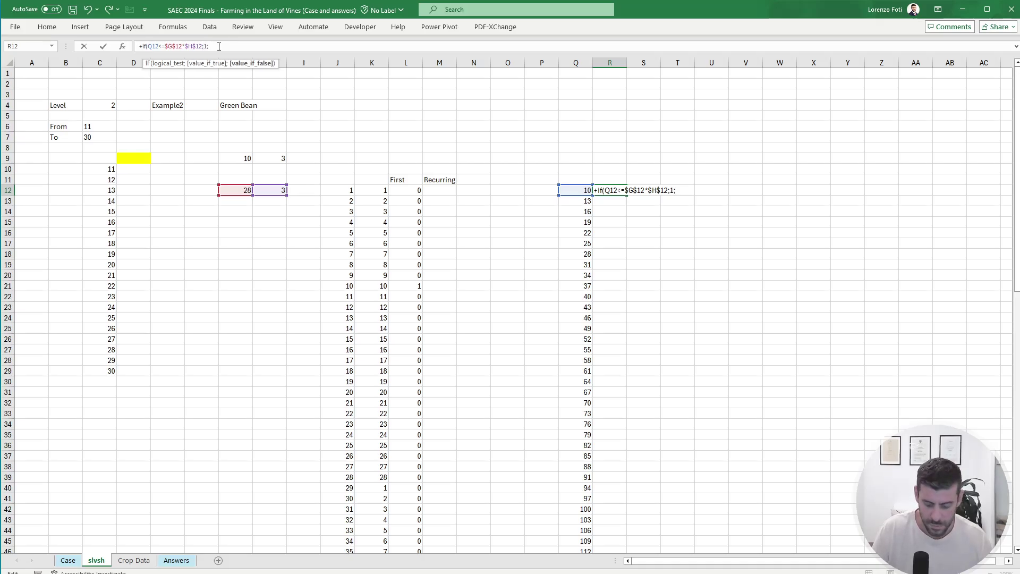
pyautogui.write('0)')
pyautogui.press('Return')
# Step: Copy the R12 season flag formula down column R to row 62 and select all the flags to check their sum
pyautogui.press('Up')
pyautogui.hotkey('ctrl', 'c')
pyautogui.press('Left')
pyautogui.hotkey('ctrl', 'Down')
pyautogui.press('Right')
pyautogui.hotkey('ctrl', 'shift', 'Up')
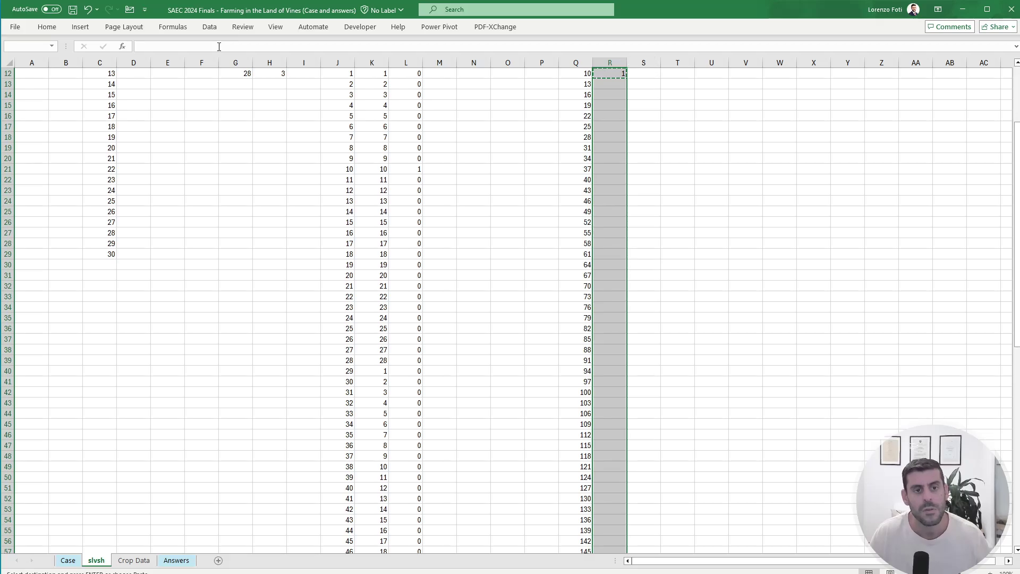
pyautogui.hotkey('ctrl', 'v')
pyautogui.press('Escape')
pyautogui.hotkey('ctrl', 'Up')
pyautogui.hotkey('ctrl', 'Up')
pyautogui.hotkey('ctrl', 'Down')
pyautogui.hotkey('ctrl', 'shift', 'Down')
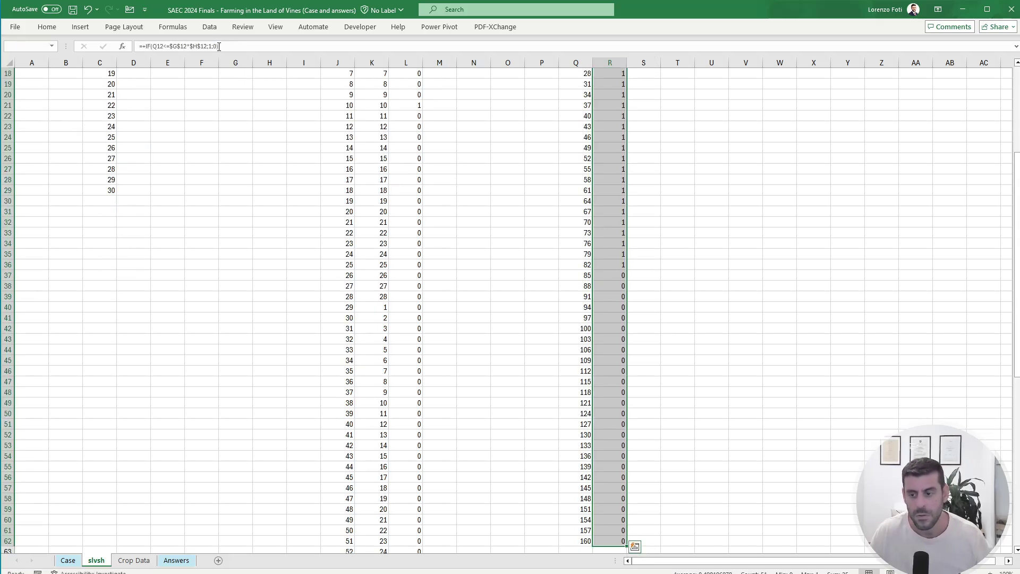
# Step: Check the Level 2 examples on the Case sheet and change the game in E4 of slvsh to Example2b
pyautogui.click(72, 560)
pyautogui.scroll(12, 141, 458)
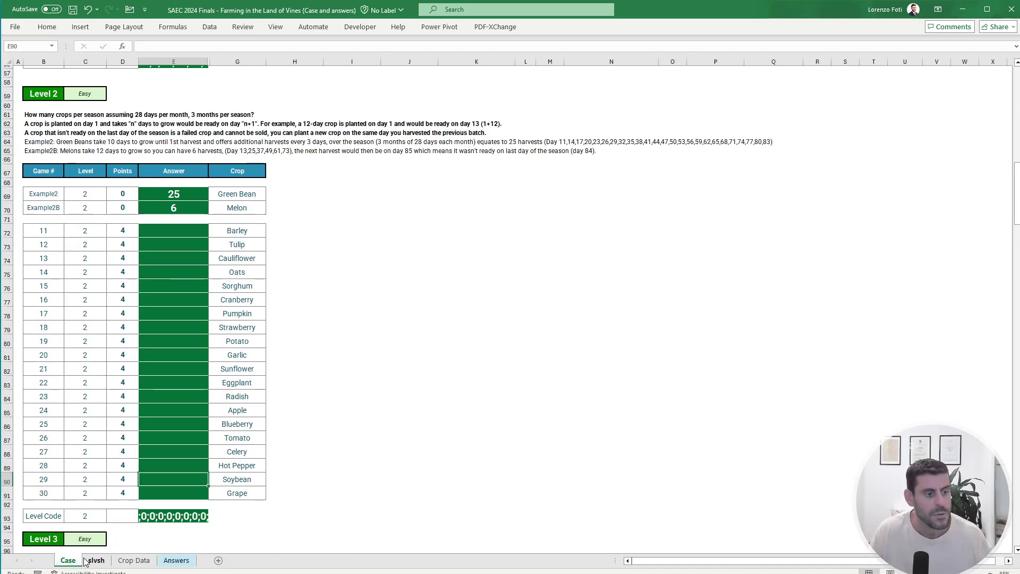
pyautogui.click(94, 561)
pyautogui.scroll(6, 240, 408)
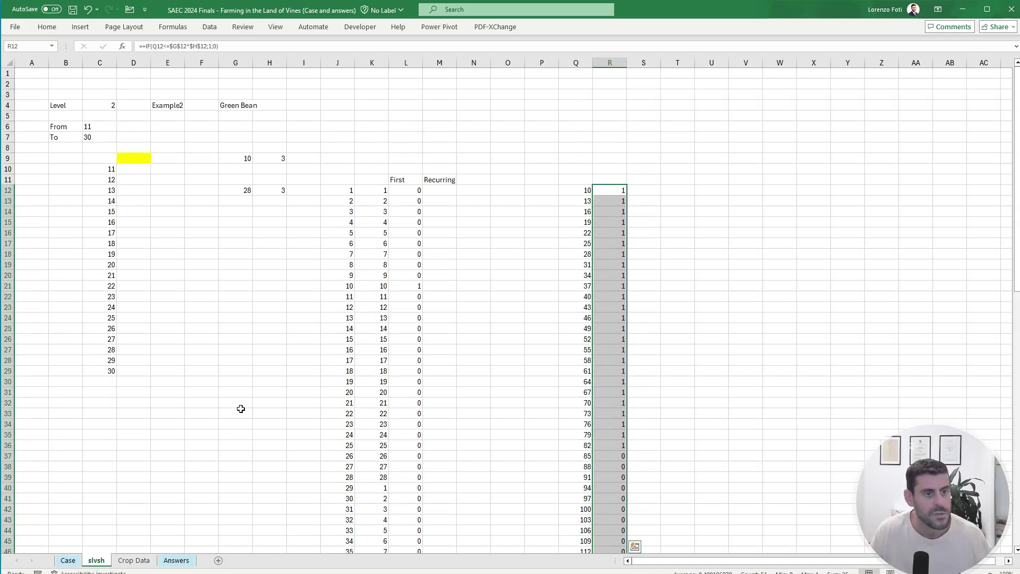
pyautogui.click(174, 106)
pyautogui.click(188, 46)
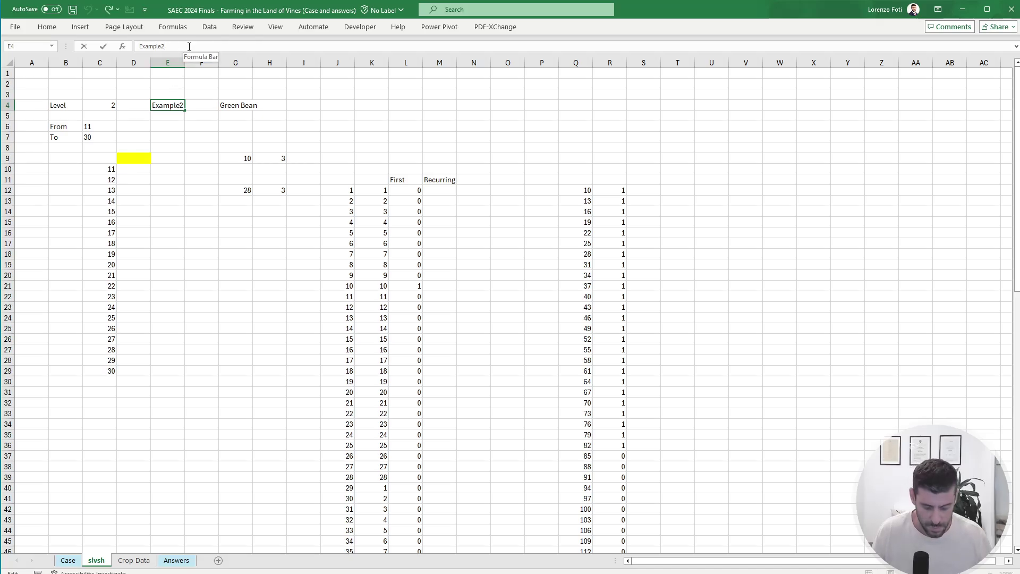
pyautogui.write('b')
pyautogui.press('Return')
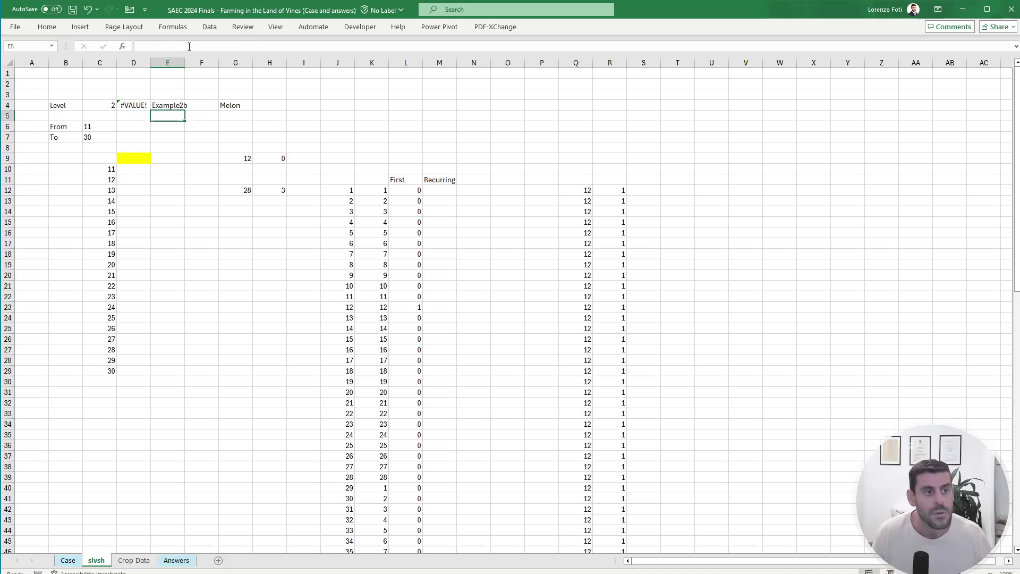
# Step: Inspect the formulas in D4 and G9 for the melon example and reread the Level 2 rules on the Case sheet
pyautogui.press('Up')
pyautogui.press('Left')
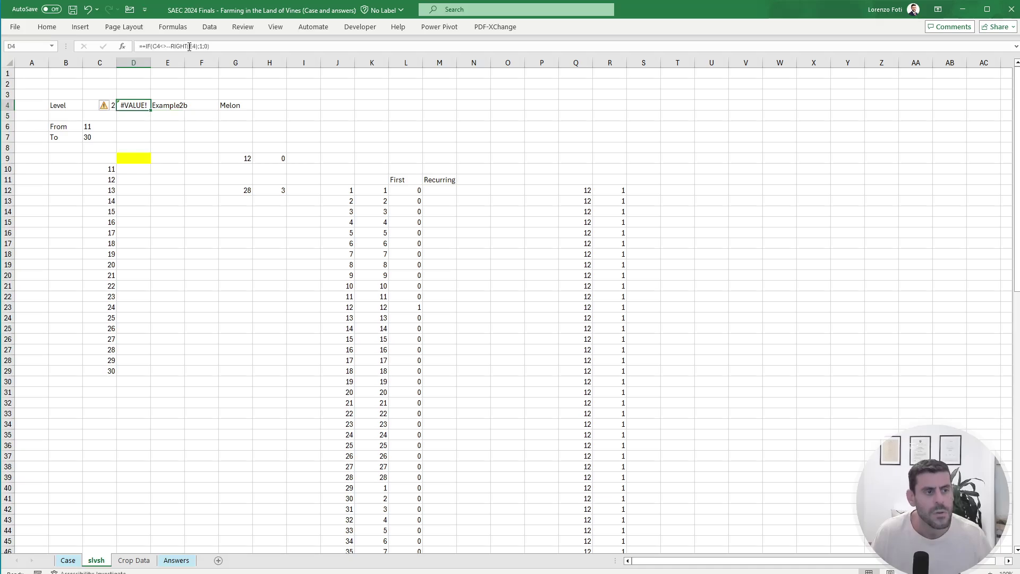
pyautogui.press('Right')
pyautogui.press('Right')
pyautogui.press('Right')
pyautogui.press('Down')
pyautogui.press('Down')
pyautogui.press('Down')
pyautogui.press('Down')
pyautogui.press('Down')
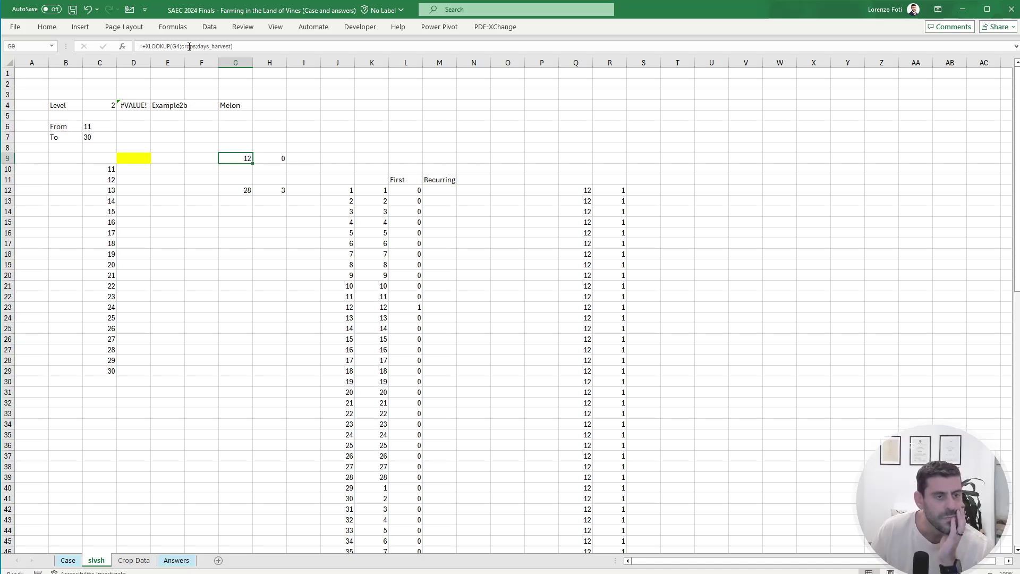
pyautogui.click(68, 561)
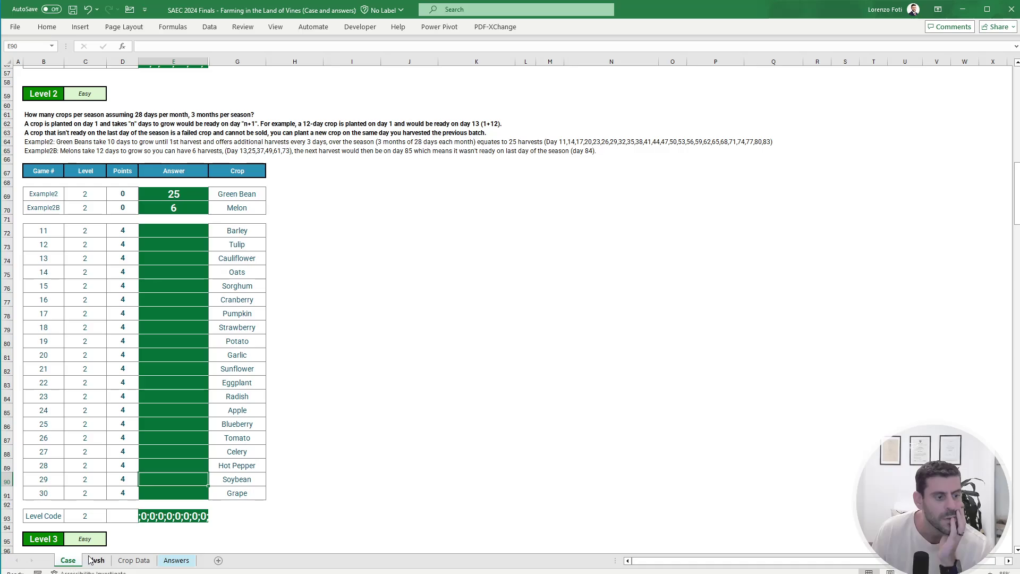
pyautogui.click(96, 560)
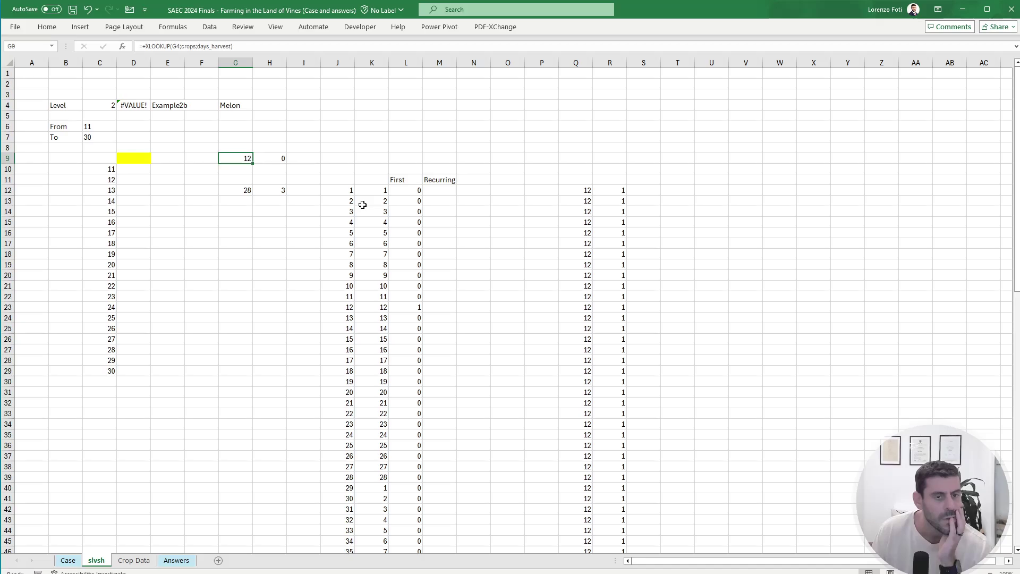
pyautogui.click(68, 560)
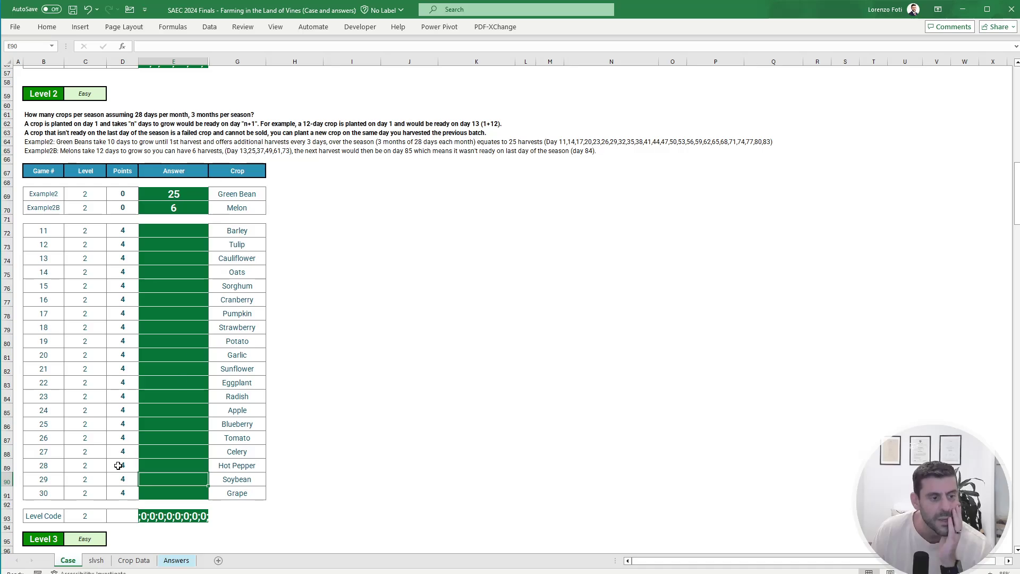
pyautogui.click(98, 561)
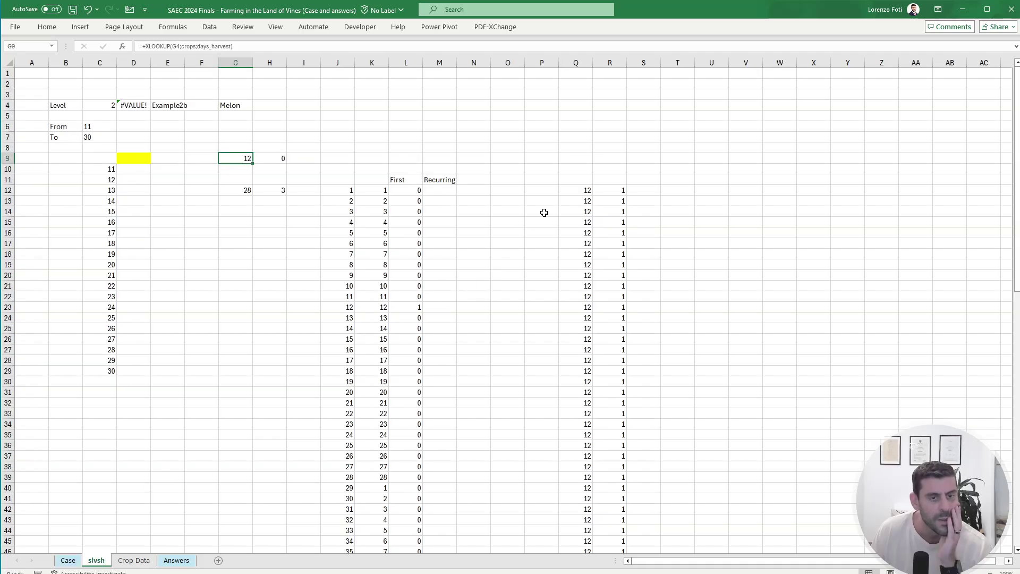
# Step: Enter +G9*SEQUENCE(50) in T12 to list harvest days for crops that must be replanted
pyautogui.click(688, 190)
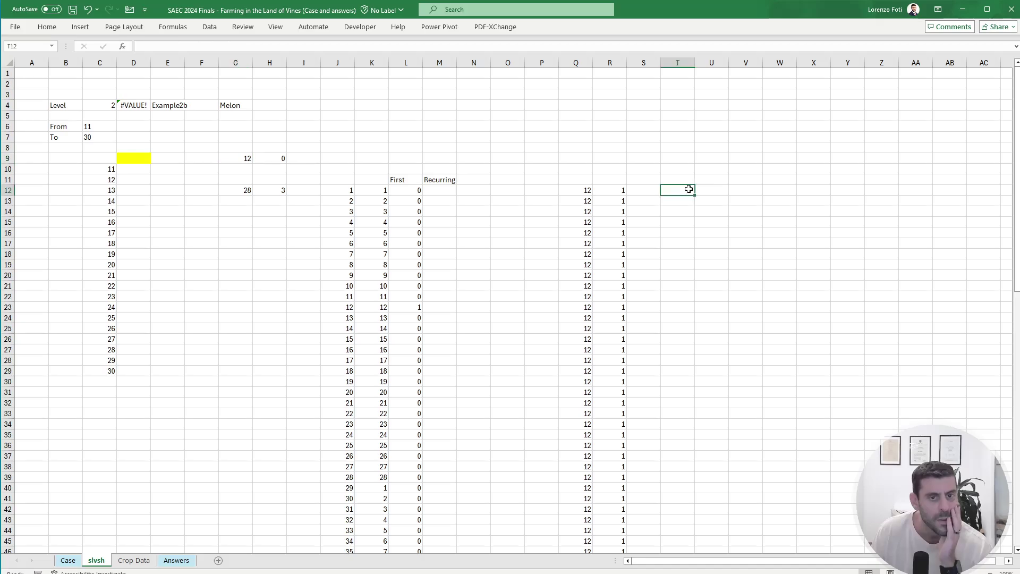
pyautogui.write('+if')
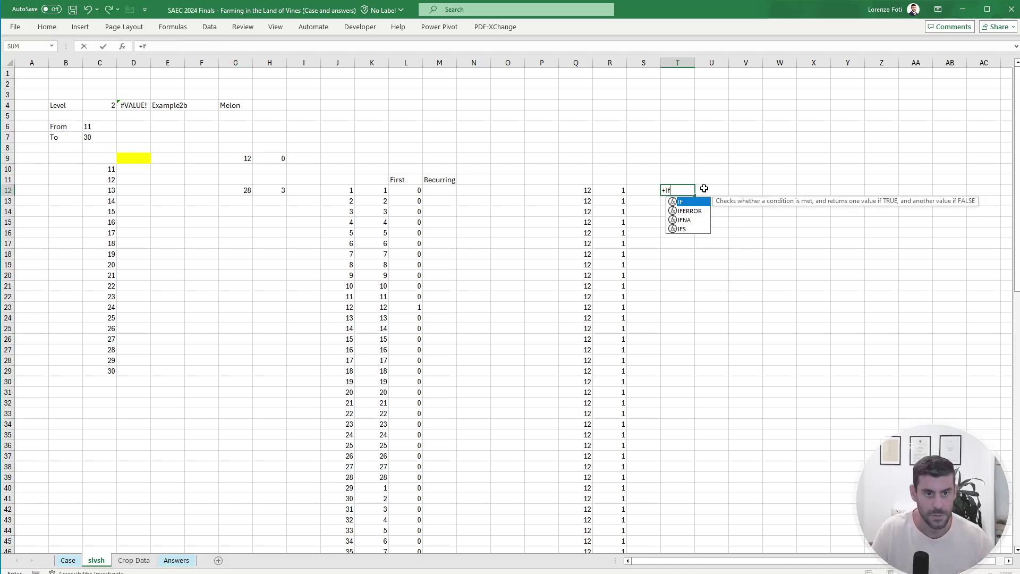
pyautogui.press('BackSpace')
pyautogui.press('BackSpace')
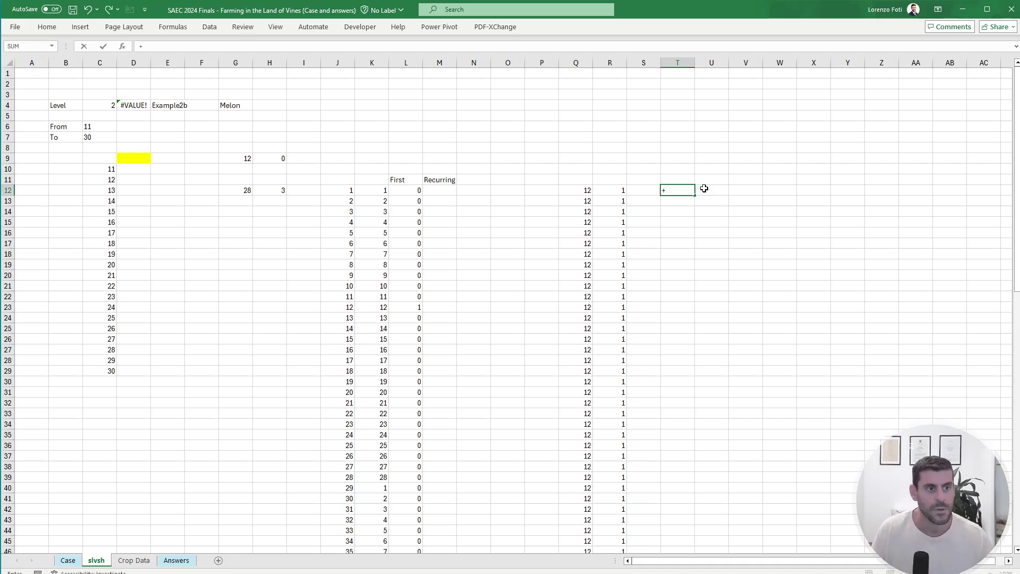
pyautogui.click(247, 159)
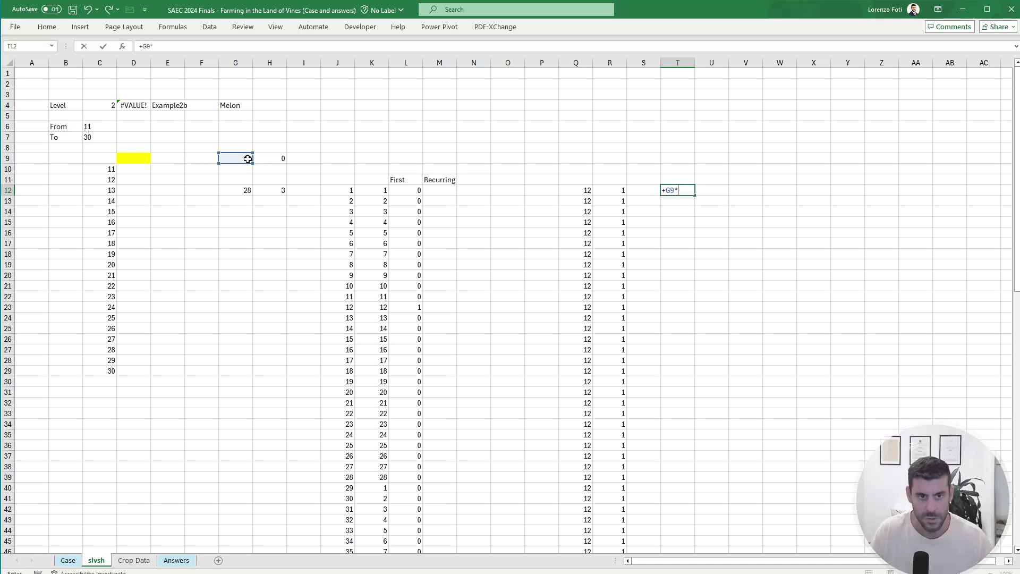
pyautogui.write('*SEQUENCE(50')
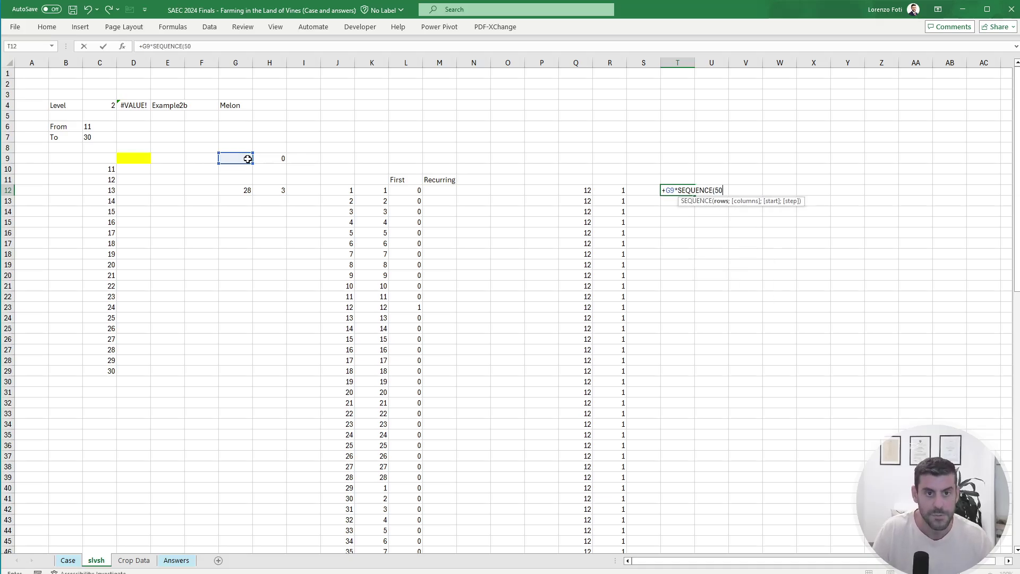
pyautogui.press('Tab')
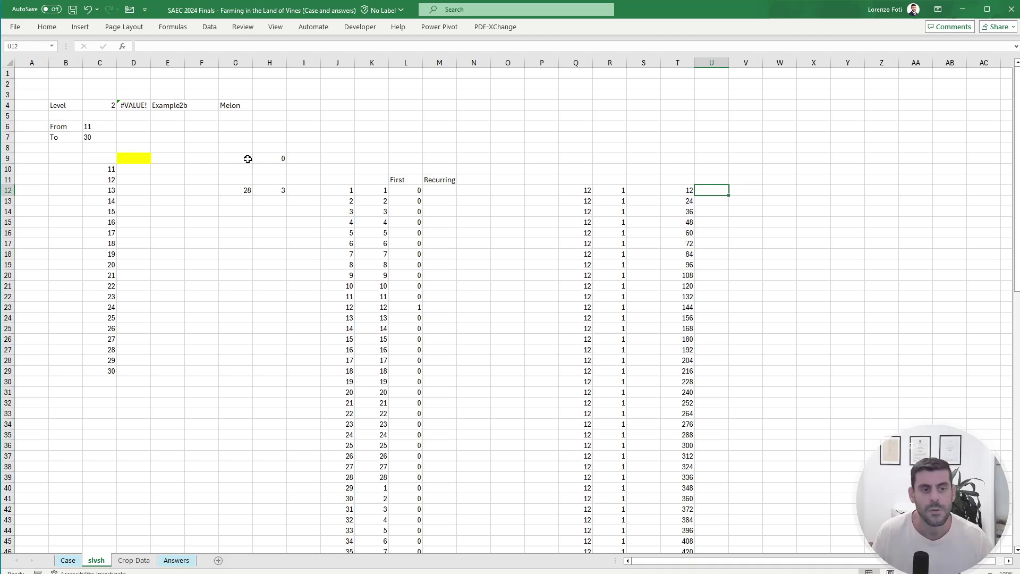
# Step: Copy the season flag formula from R12 to U12 and fill it down beside the harvest days in column T
pyautogui.click(620, 191)
pyautogui.hotkey('ctrl', 'c')
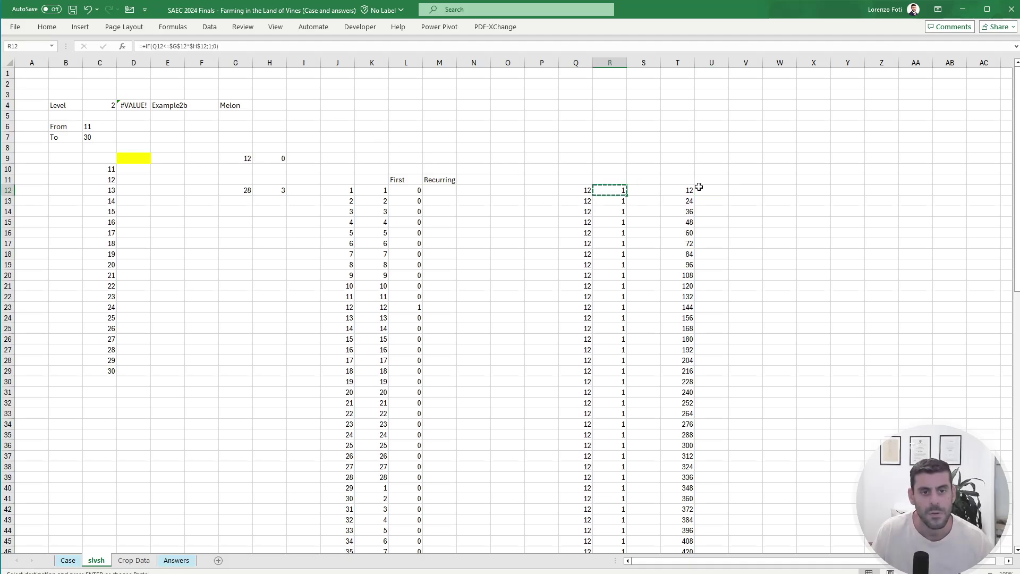
pyautogui.click(704, 189)
pyautogui.hotkey('ctrl', 'v')
pyautogui.press('Escape')
pyautogui.press('F2')
pyautogui.press('Escape')
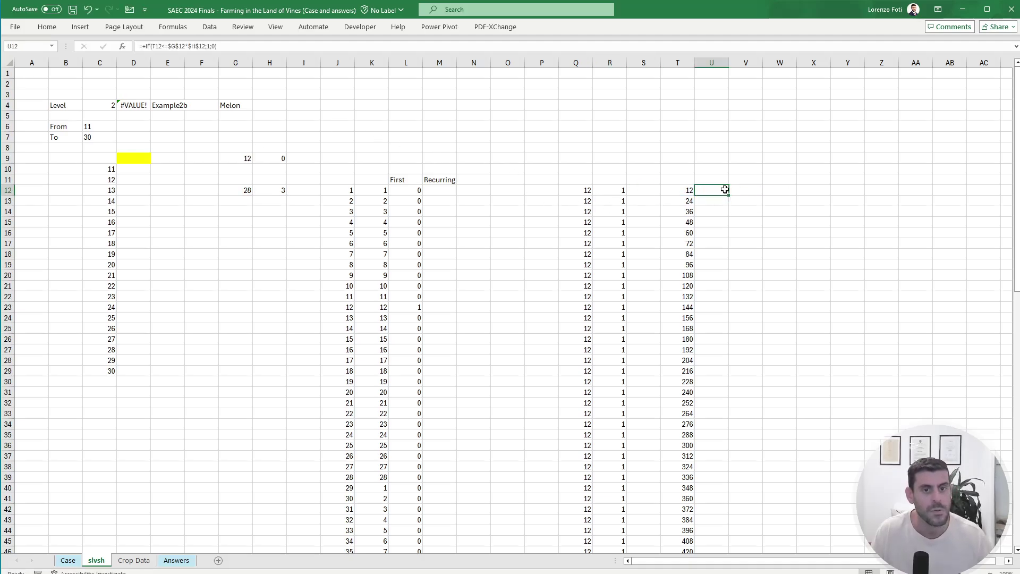
pyautogui.doubleClick(728, 195)
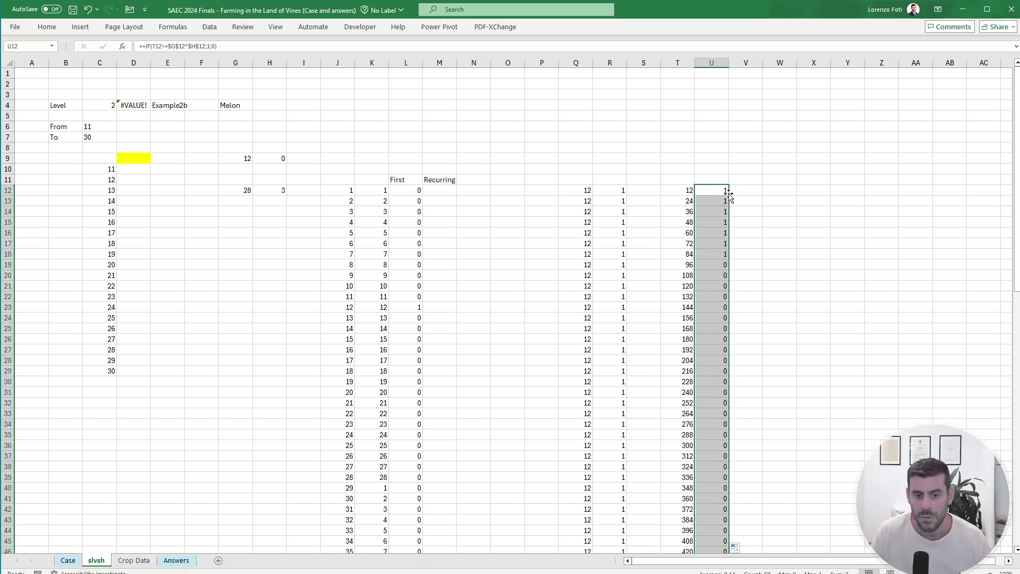
# Step: Compare the day 84 flag in U18 and the season's day list with the Level 2 melon example on the Case sheet
pyautogui.click(718, 253)
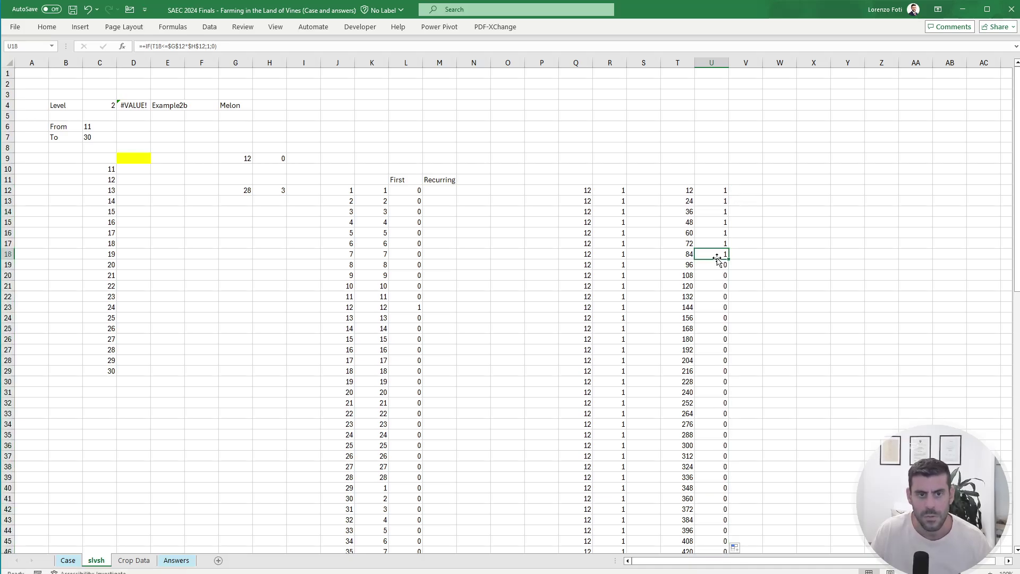
pyautogui.scroll(-20, 490, 352)
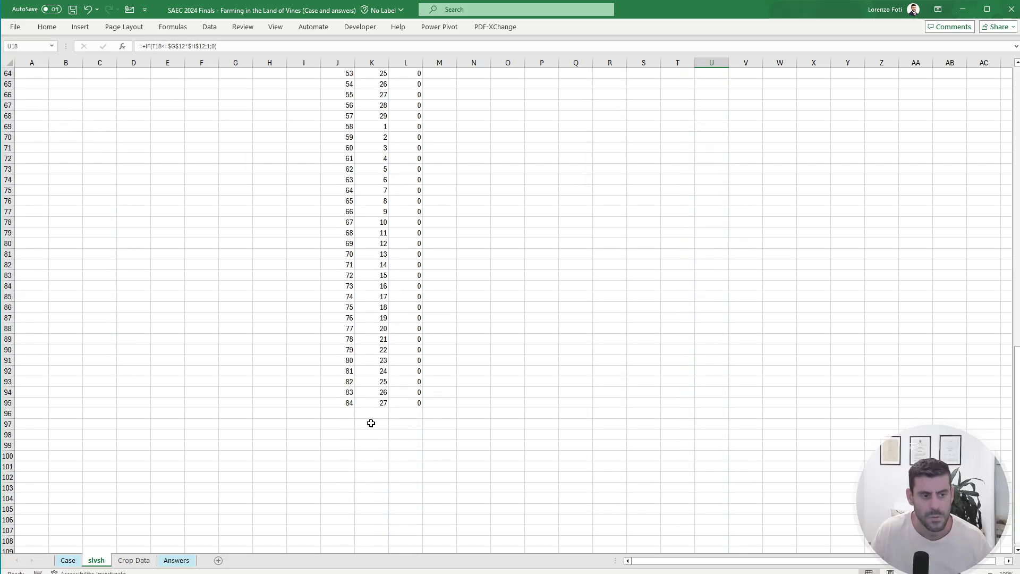
pyautogui.scroll(20, 370, 423)
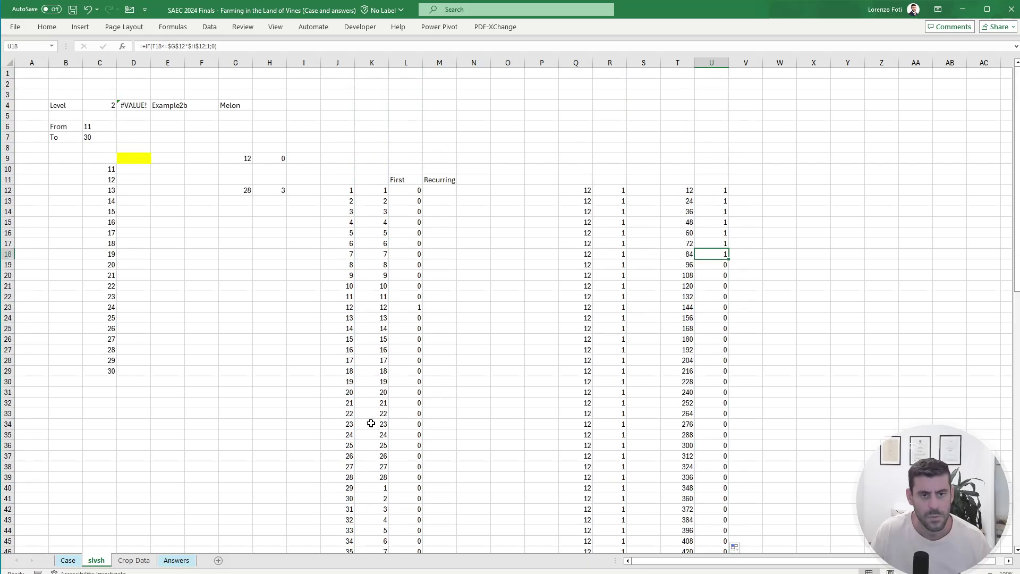
pyautogui.click(63, 563)
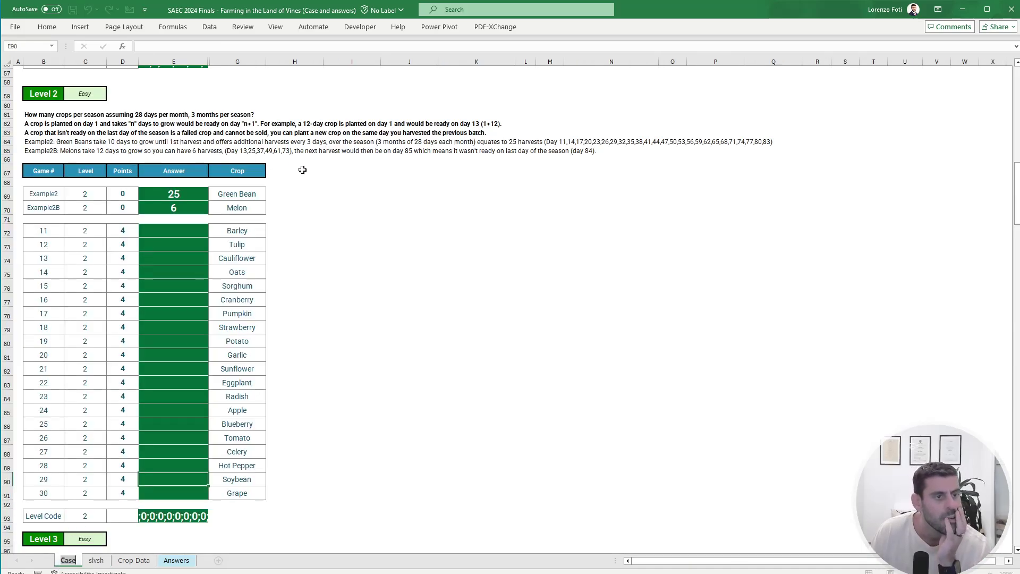
pyautogui.click(96, 560)
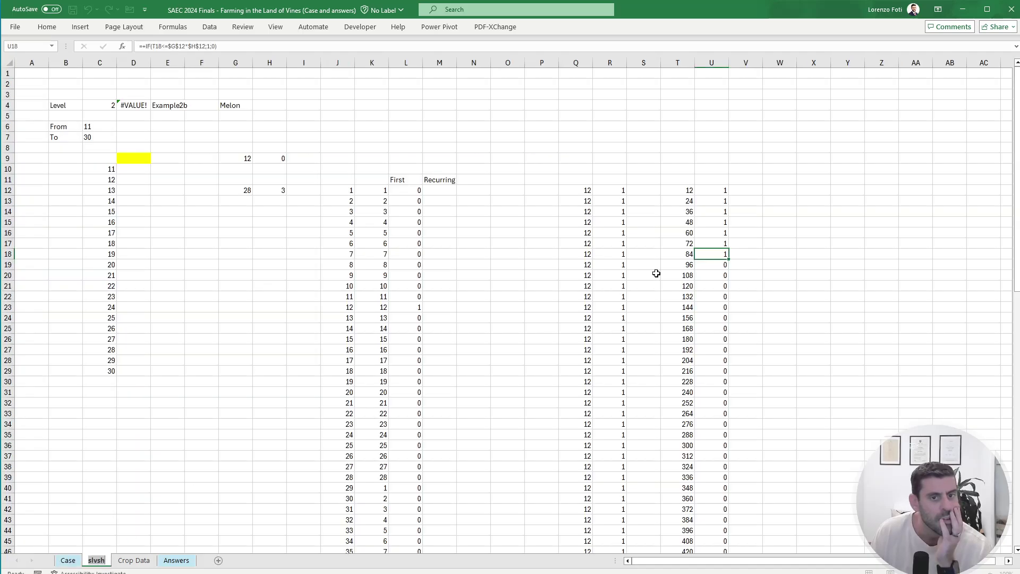
# Step: Switch the example in E4 to Example2 and consult the Level 2 harvest days for Green Beans on the Case sheet
pyautogui.click(306, 381)
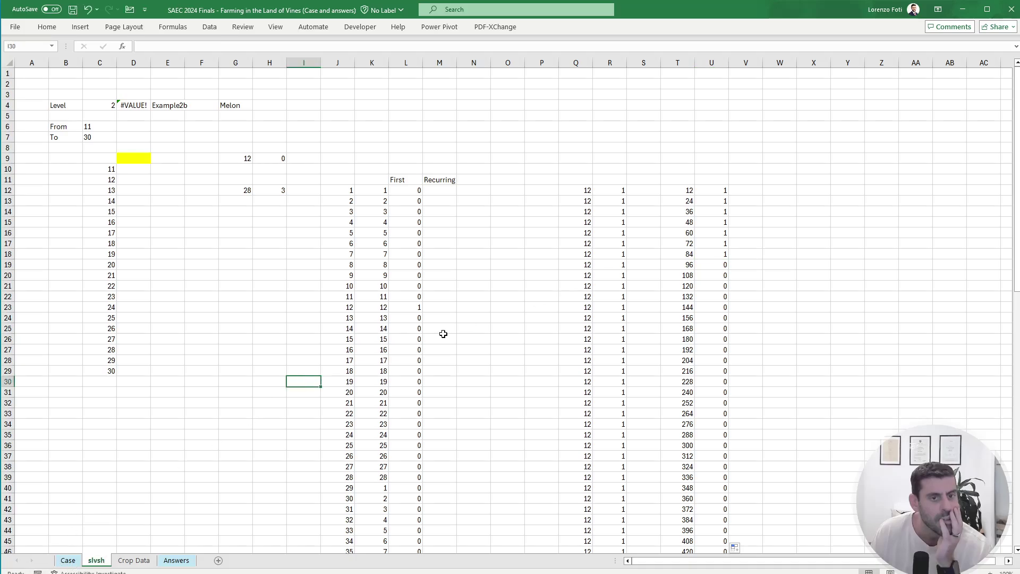
pyautogui.click(158, 105)
pyautogui.press('BackSpace')
pyautogui.press('Return')
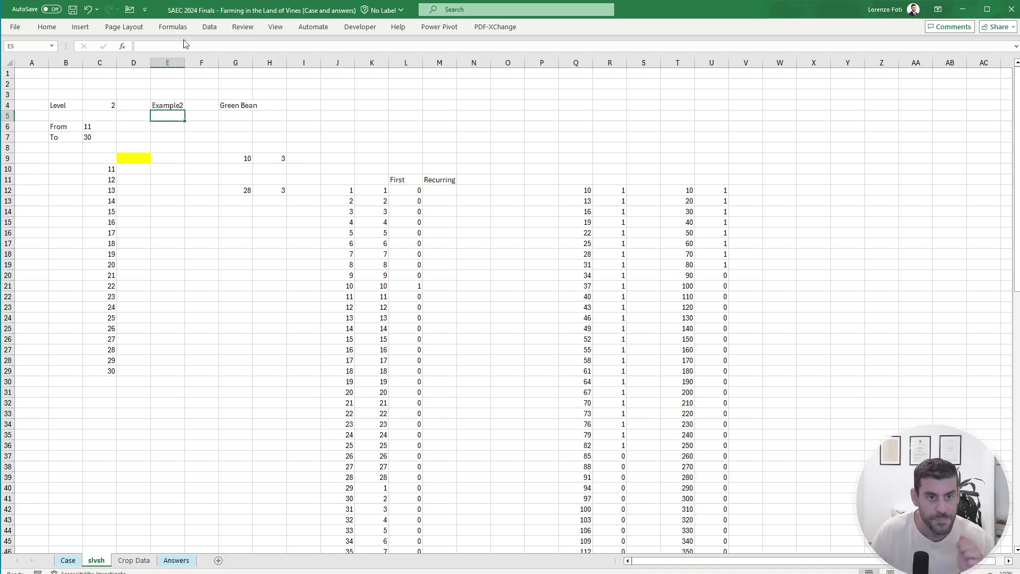
pyautogui.click(68, 560)
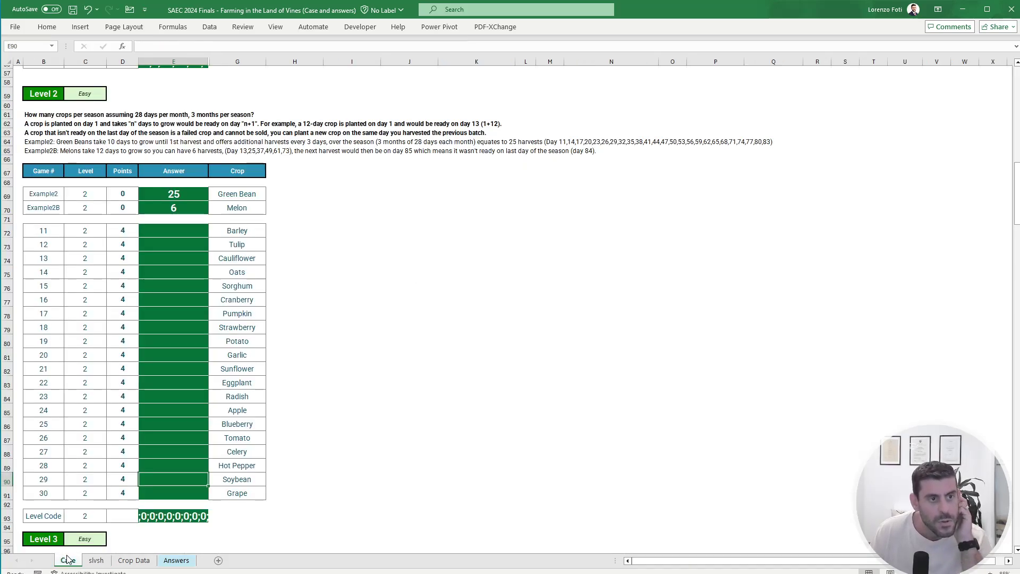
pyautogui.click(96, 560)
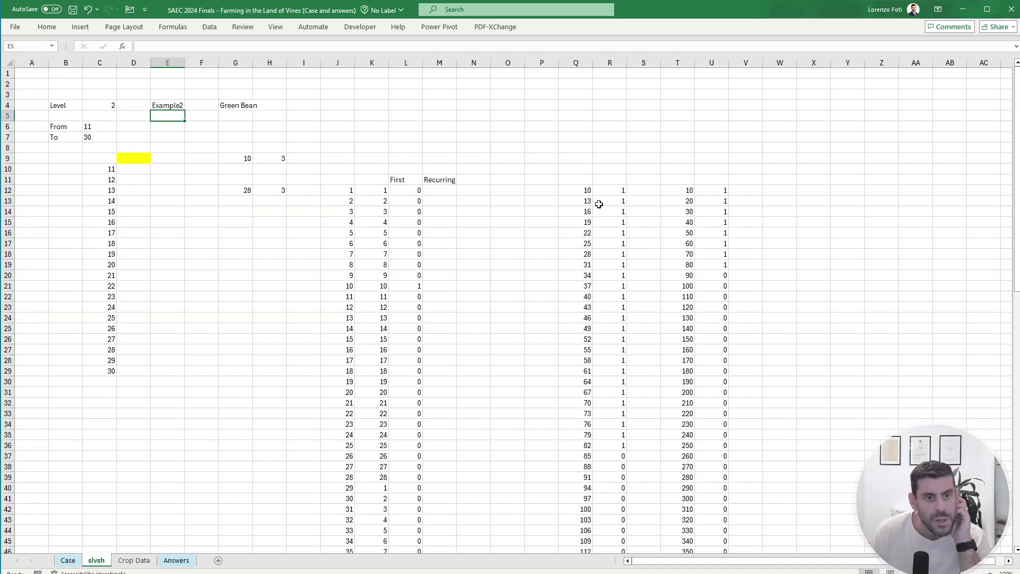
# Step: Shift the recurring harvest days by one day, changing Q12 to +G9+1 and Q13 to +G9+H9*SEQUENCE(50)+1
pyautogui.click(588, 190)
pyautogui.click(231, 47)
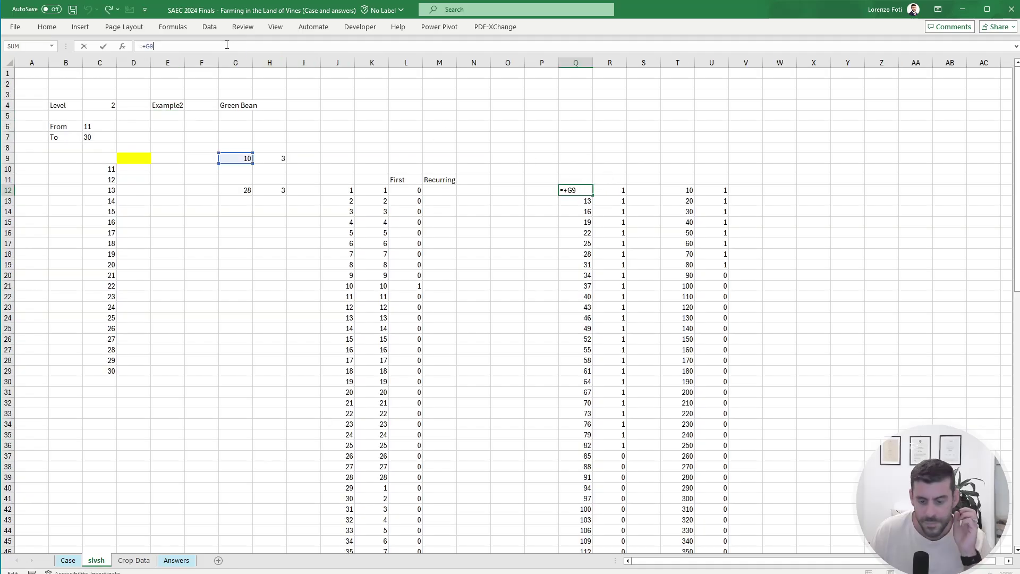
pyautogui.write('+1')
pyautogui.press('Return')
pyautogui.click(227, 45)
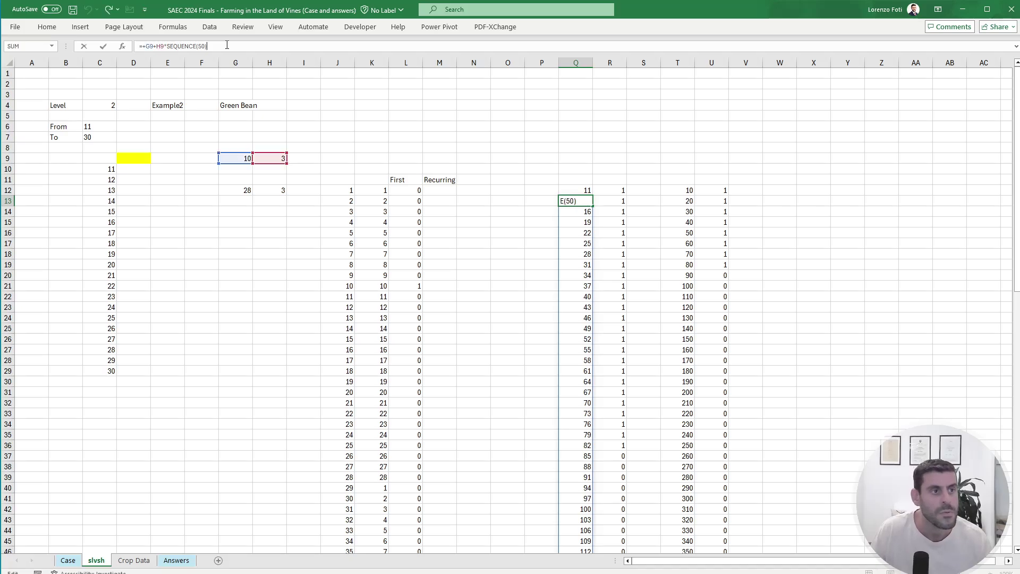
pyautogui.write('+1')
pyautogui.press('Return')
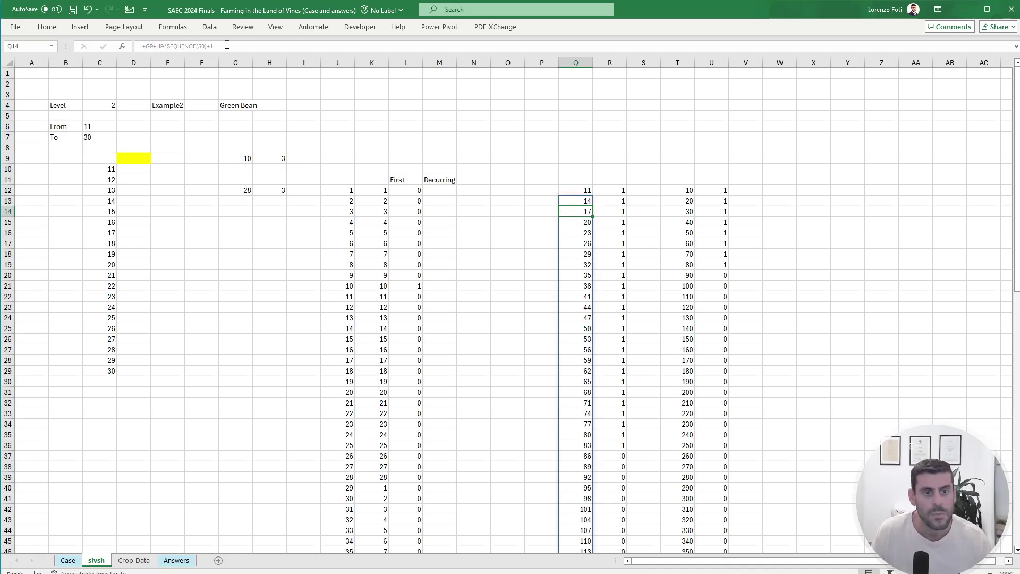
# Step: Shift the replanted crop's harvest days by one day, changing T12 to +G9*SEQUENCE(50)+1
pyautogui.press('Right')
pyautogui.press('Right')
pyautogui.press('Right')
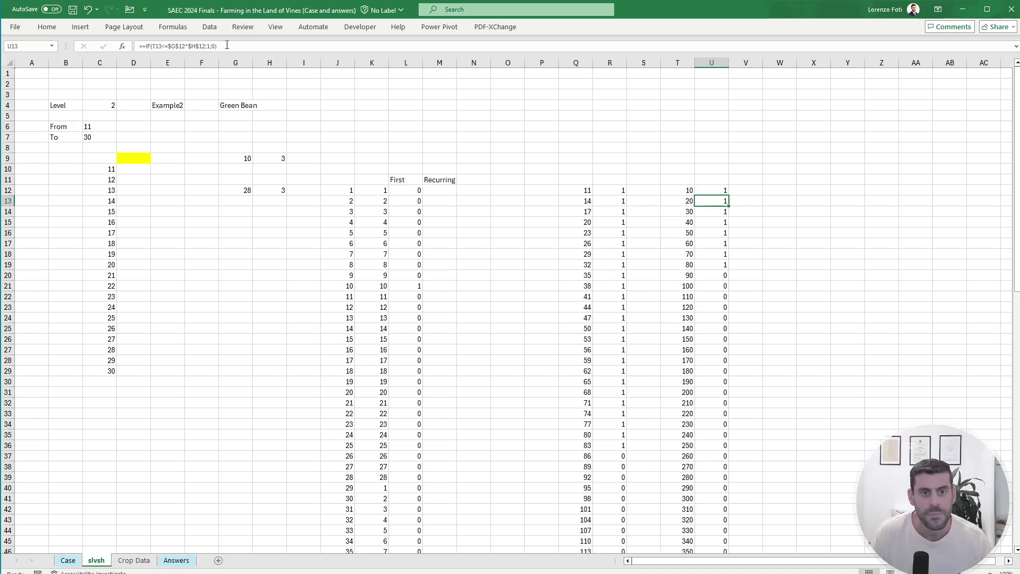
pyautogui.press('Up')
pyautogui.press('Up')
pyautogui.click(226, 45)
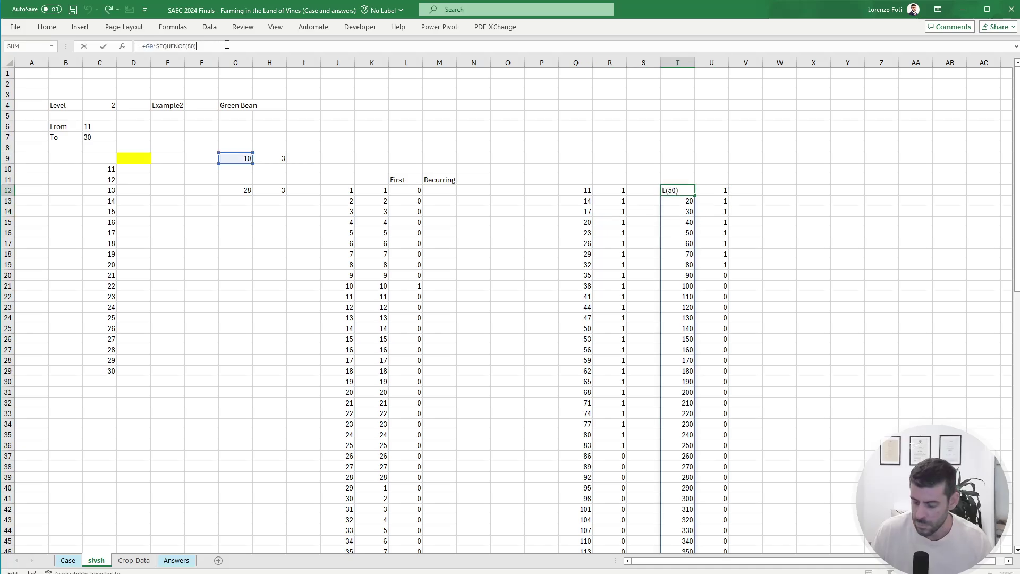
pyautogui.write('+1')
pyautogui.press('Return')
pyautogui.press('Up')
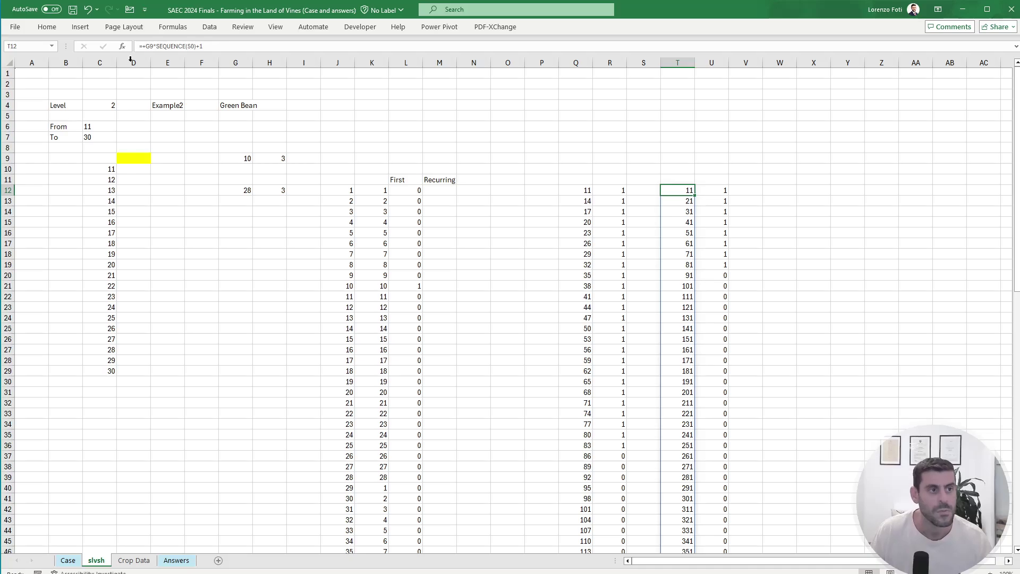
# Step: Set the example in E4 to Example2b and check the in-season flags for the melon harvests in column U
pyautogui.click(177, 105)
pyautogui.click(204, 47)
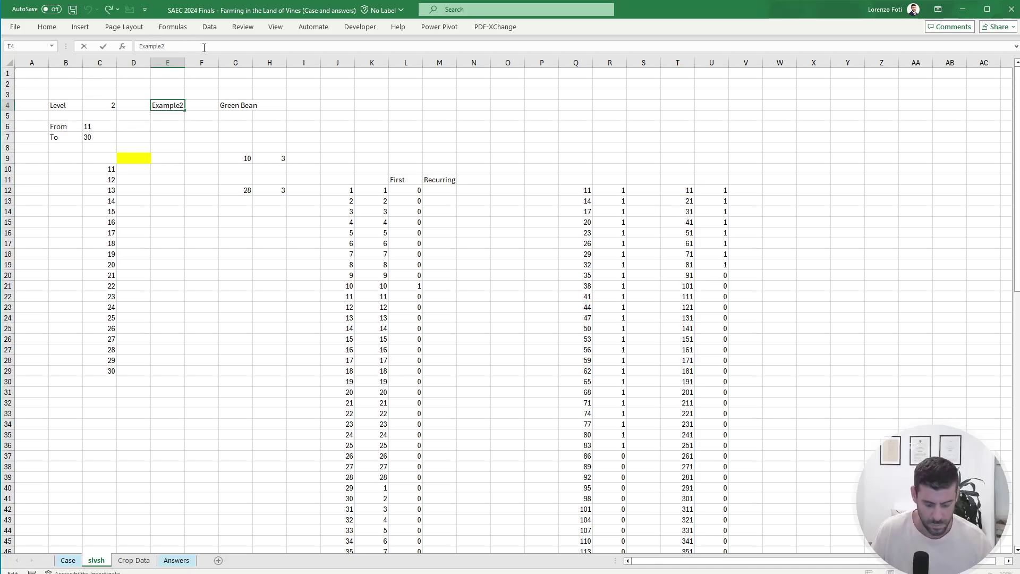
pyautogui.write('b')
pyautogui.press('Return')
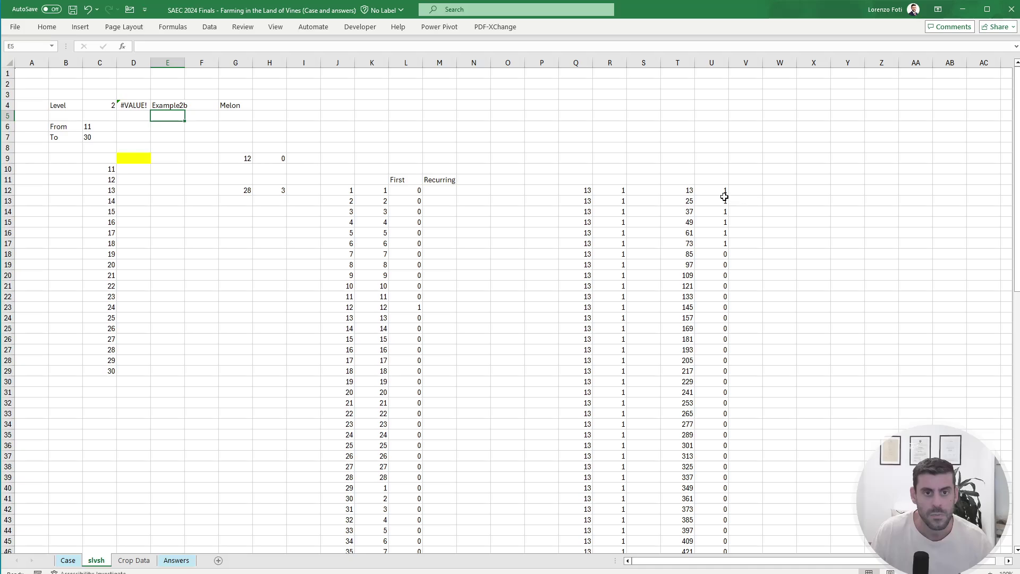
pyautogui.moveTo(723, 192); pyautogui.dragTo(720, 252)
# Step: Enter a SUM of the recurring in-season flags R12:R62 in R10
pyautogui.click(623, 169)
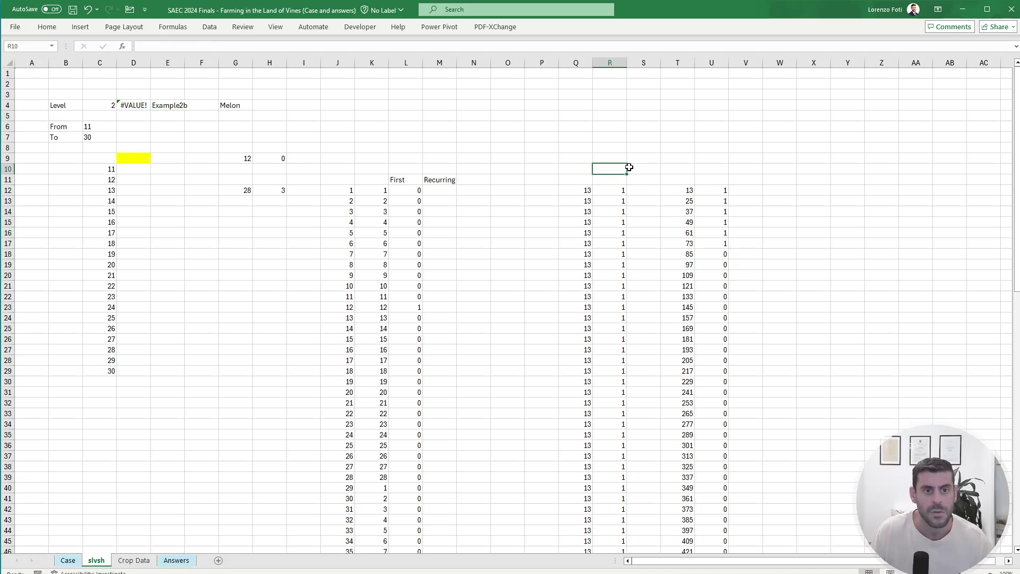
pyautogui.write('+sum(')
pyautogui.press('Down')
pyautogui.press('Down')
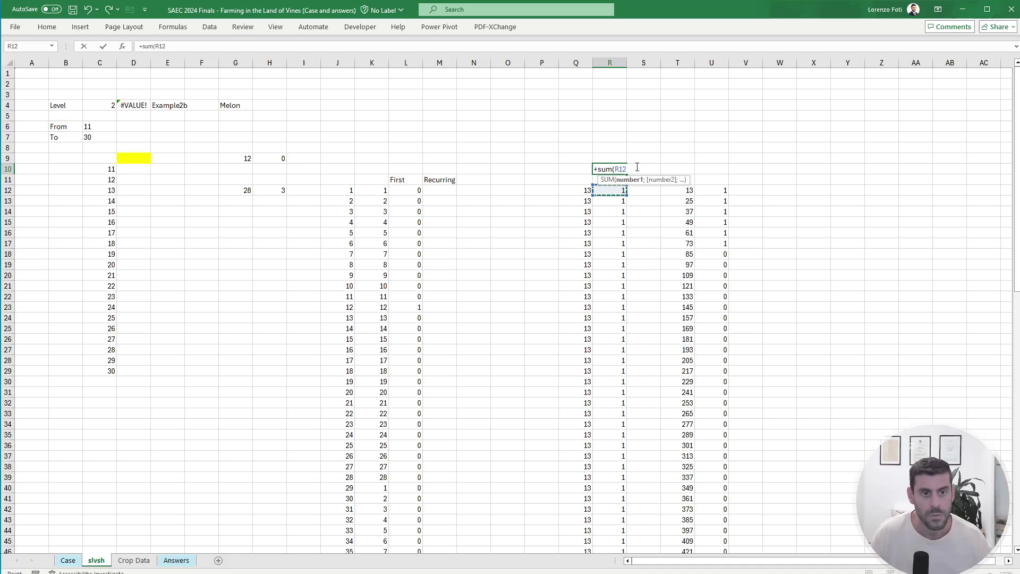
pyautogui.hotkey('ctrl', 'shift', 'Down')
pyautogui.press('Return')
pyautogui.press('Up')
# Step: Copy the flag total formula from R10 to U10 for the replanted crop's harvests
pyautogui.hotkey('ctrl', 'c')
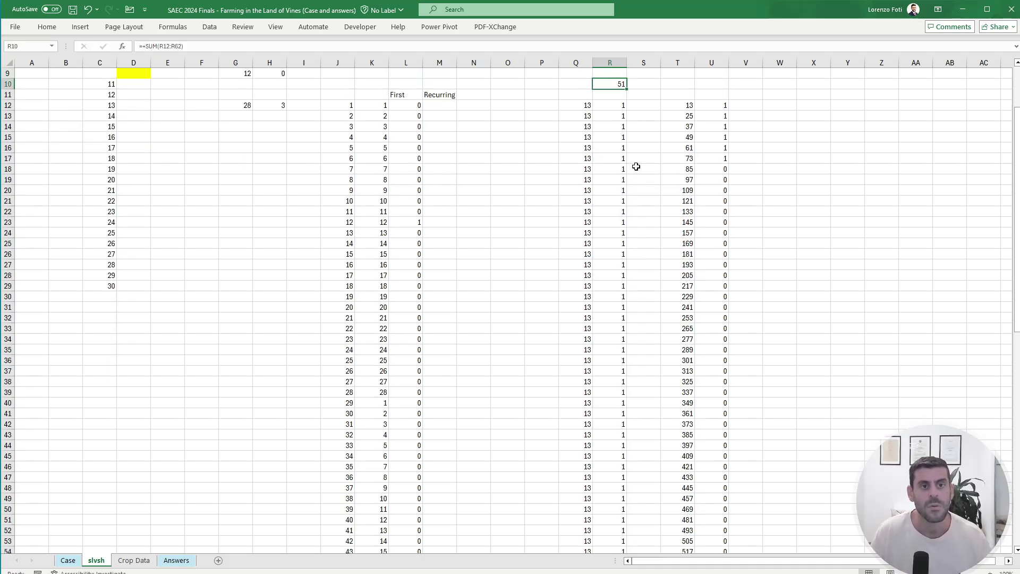
pyautogui.press('Right')
pyautogui.press('Right')
pyautogui.press('Right')
pyautogui.hotkey('ctrl', 'v')
pyautogui.press('Escape')
pyautogui.hotkey('ctrl', 'Up')
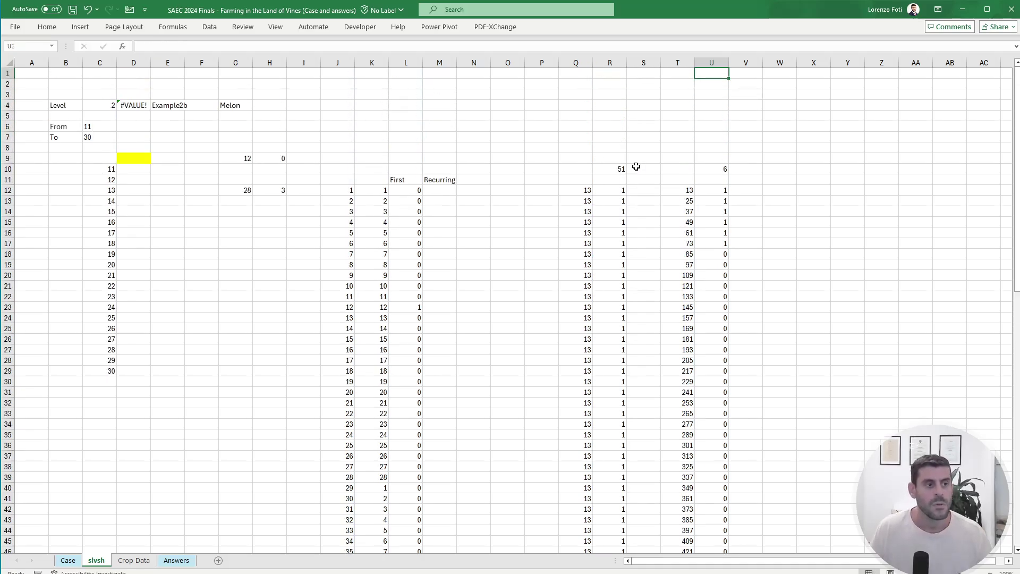
# Step: Enter +IF(H9=0;U10;R10) in D9 to choose between the replanted and recurring harvest totals
pyautogui.click(119, 158)
pyautogui.write('+i')
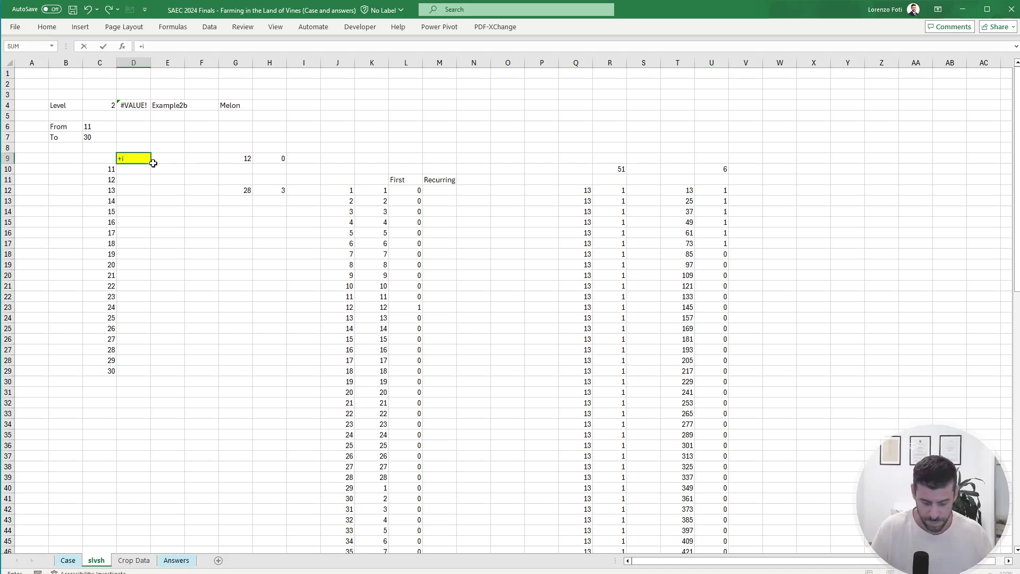
pyautogui.write('f(')
pyautogui.click(277, 158)
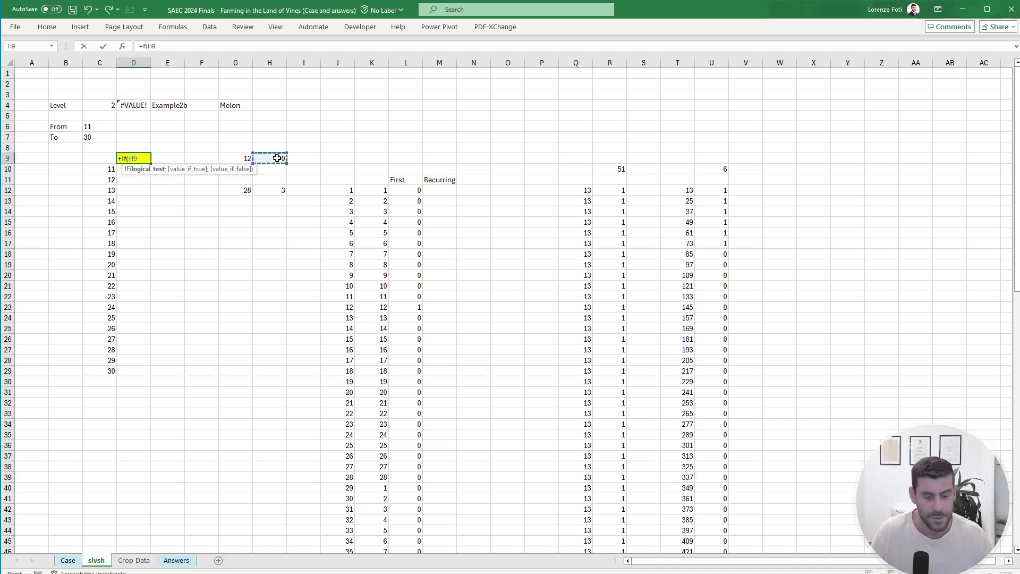
pyautogui.write('=0')
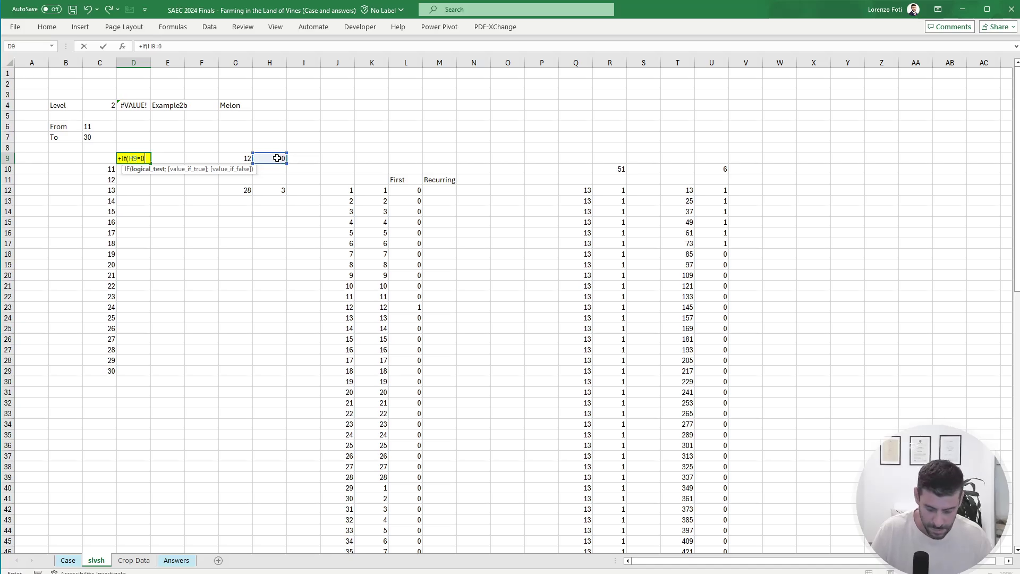
pyautogui.write(';')
pyautogui.click(717, 170)
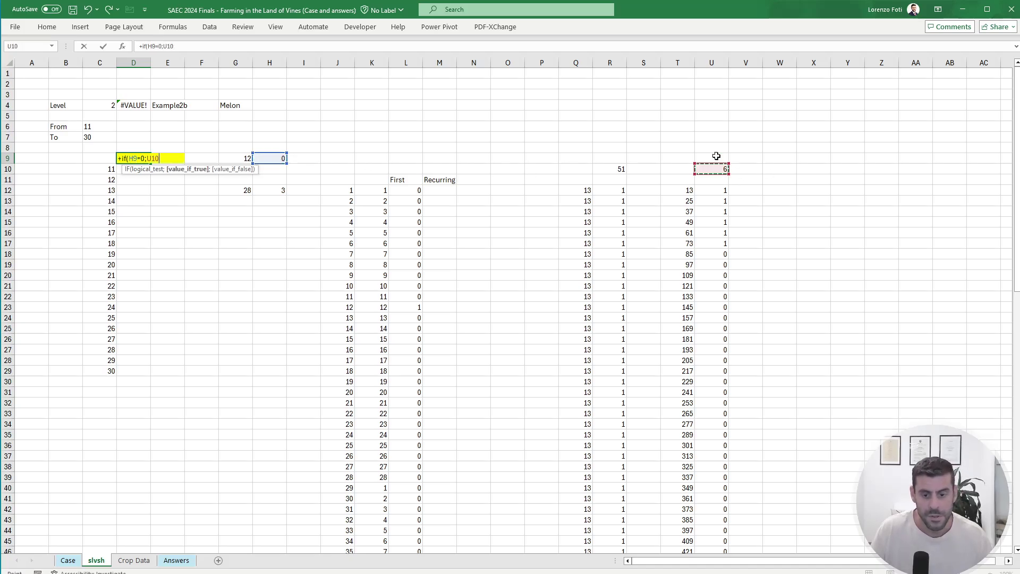
pyautogui.write(';')
pyautogui.click(610, 170)
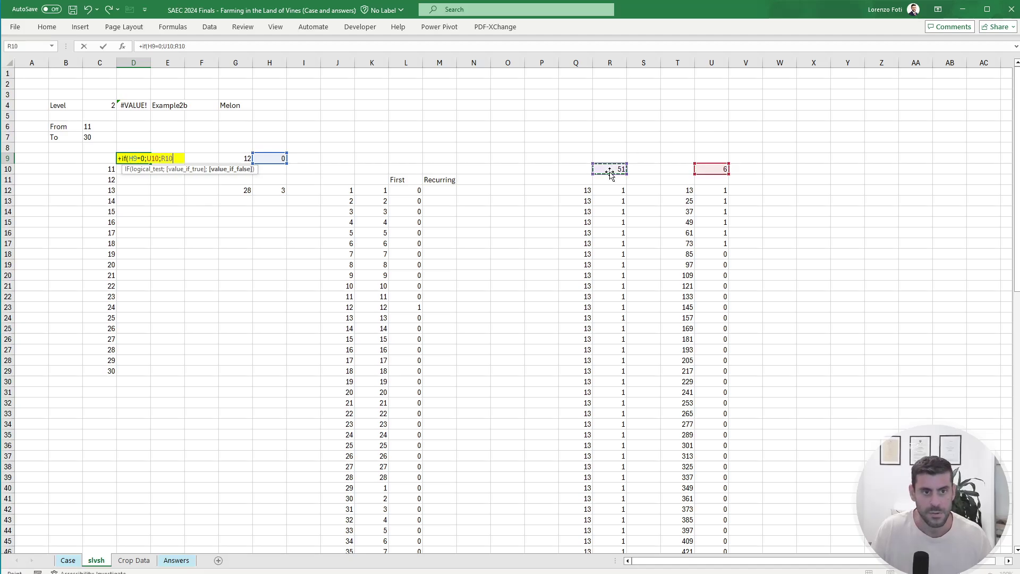
pyautogui.press('Return')
# Step: Create a what-if data table over C9:D29 with E4 as the column input cell
pyautogui.press('Up')
pyautogui.press('Left')
pyautogui.hotkey('shift', 'Right')
pyautogui.hotkey('ctrl', 'shift', 'Down')
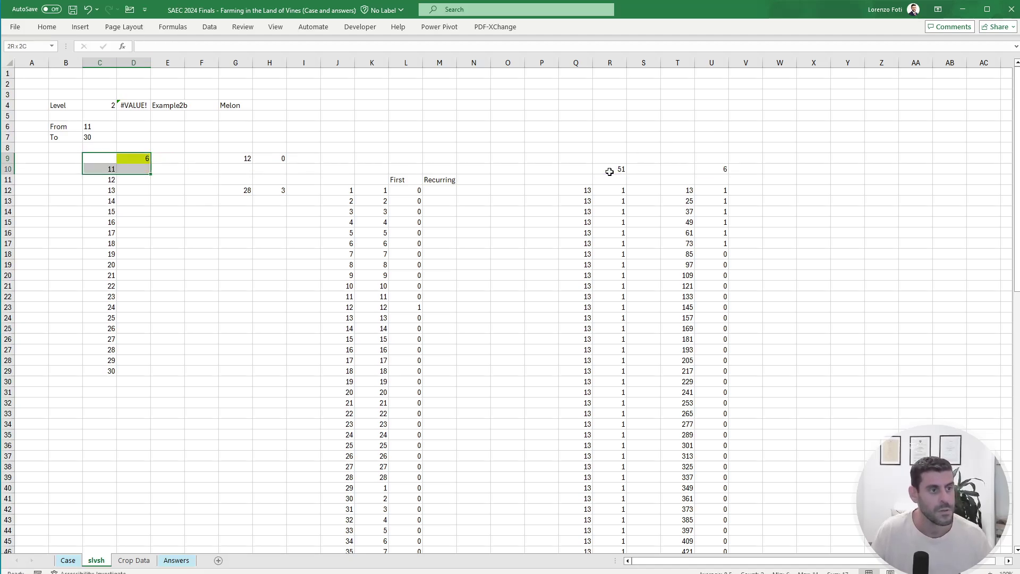
pyautogui.hotkey('ctrl', 'shift', 'Down')
pyautogui.press('alt')
pyautogui.press('a')
pyautogui.press('w')
pyautogui.press('t')
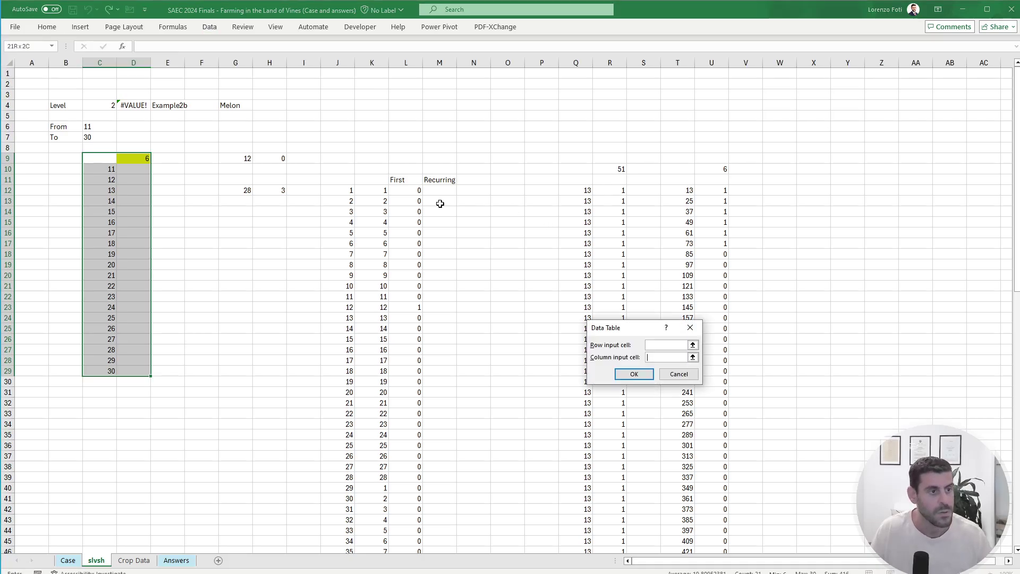
pyautogui.click(178, 104)
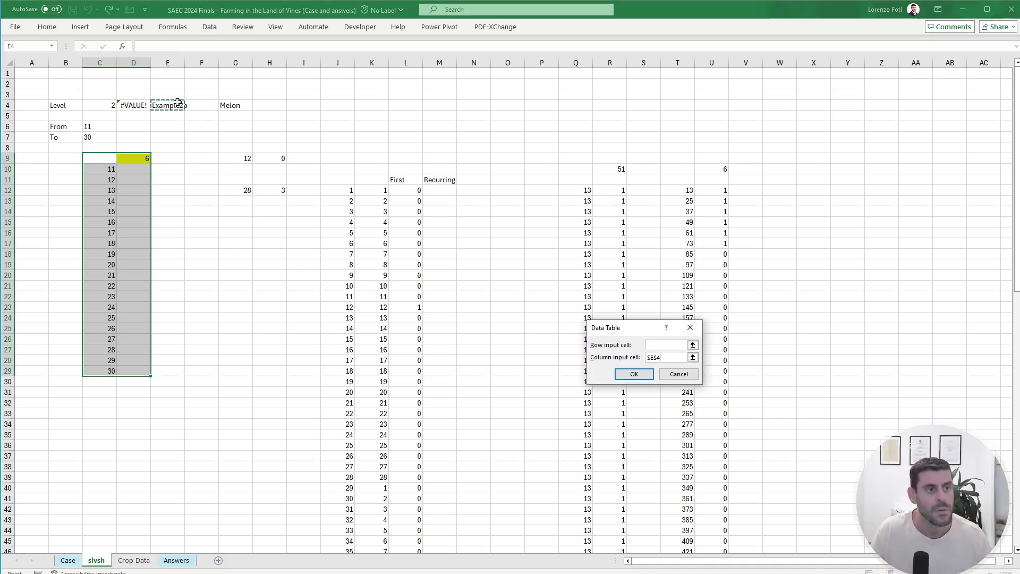
pyautogui.press('Return')
# Step: Set the workbook calculation mode to automatic so the data table calculates
pyautogui.press('alt')
pyautogui.press('m')
pyautogui.press('x')
pyautogui.press('a')
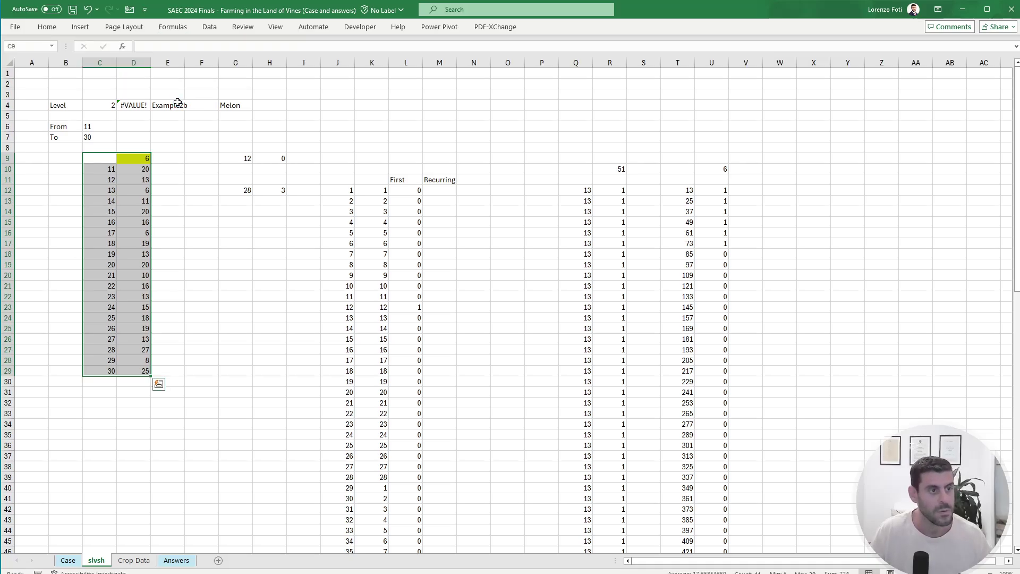
# Step: Copy the data table results D10:D29 and paste them as values into the Level 2 answers from E72 on the Case sheet
pyautogui.press('Right')
pyautogui.press('Down')
pyautogui.hotkey('ctrl', 'shift', 'Down')
pyautogui.hotkey('ctrl', 'c')
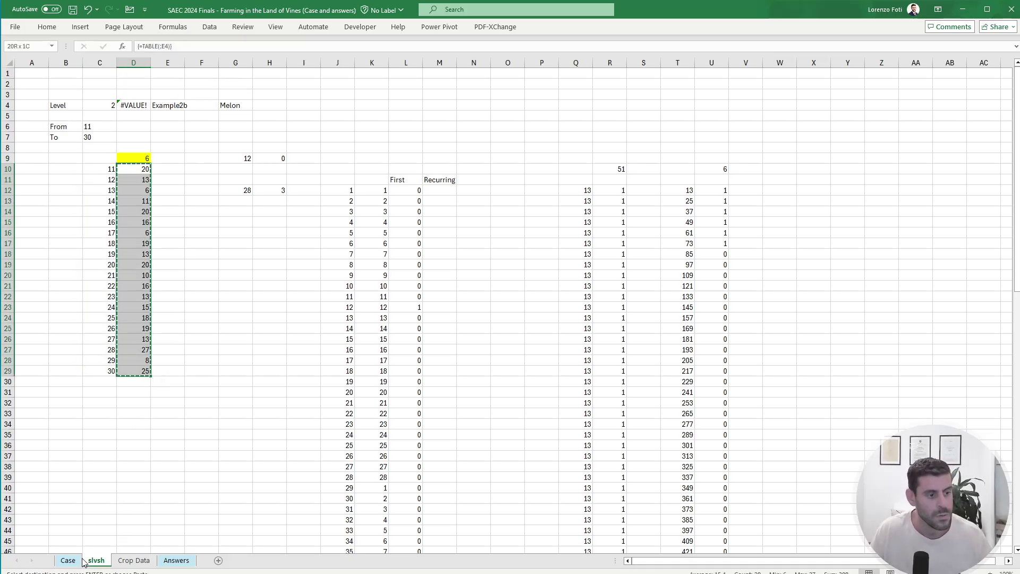
pyautogui.click(74, 560)
pyautogui.rightClick(179, 229)
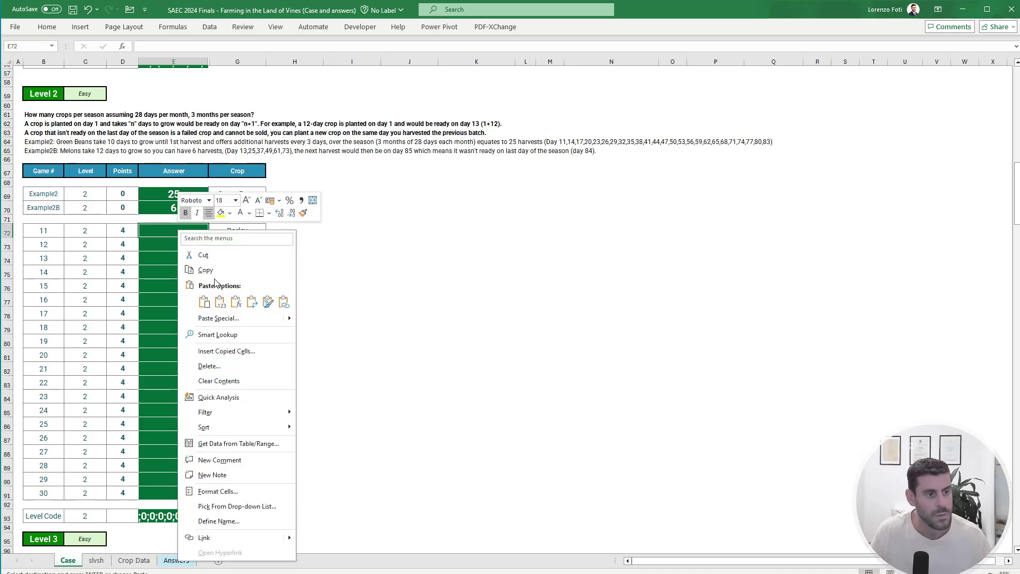
pyautogui.click(220, 301)
pyautogui.click(183, 312)
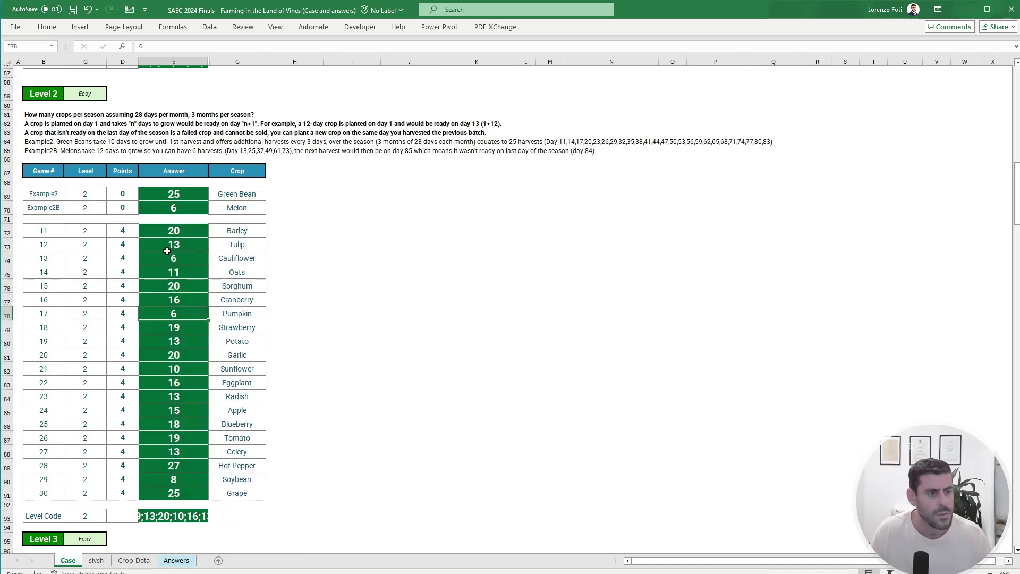
# Step: Clear the Level 2 answers for games 14 to 30 and temporarily unhide column F to check the remaining ones
pyautogui.moveTo(175, 273); pyautogui.dragTo(175, 493)
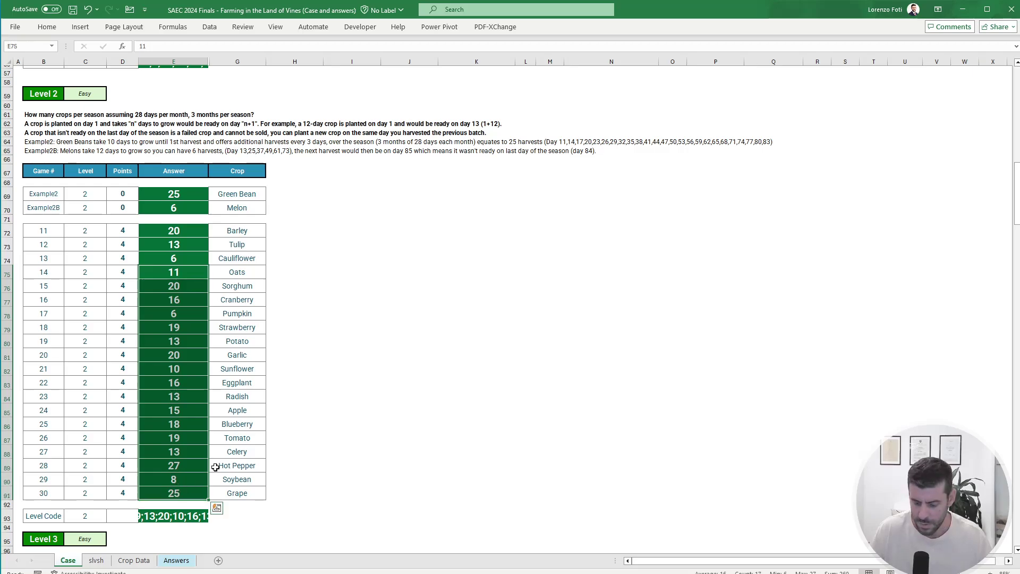
pyautogui.press('Delete')
pyautogui.moveTo(215, 59); pyautogui.dragTo(198, 59)
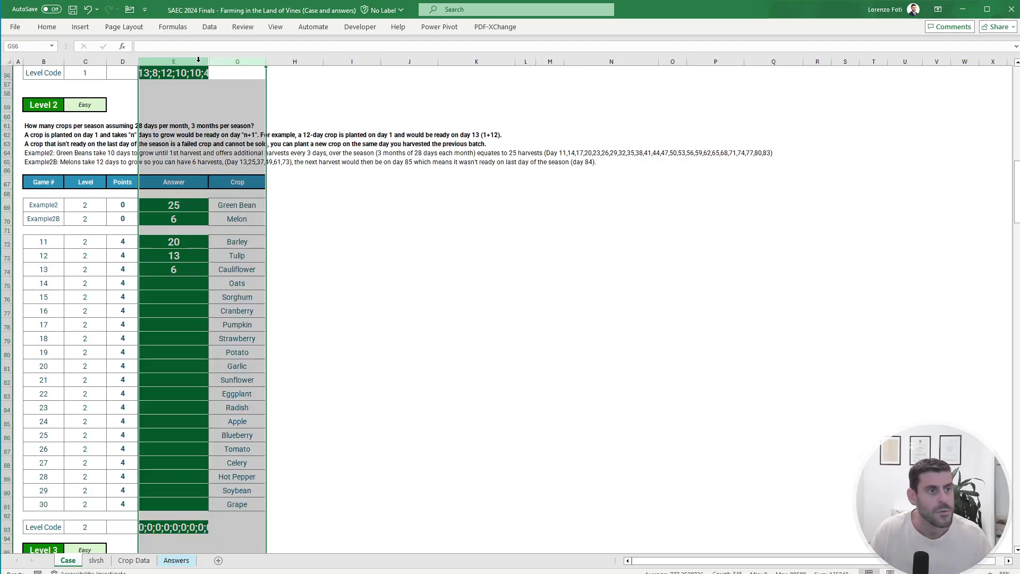
pyautogui.rightClick(198, 59)
pyautogui.click(250, 256)
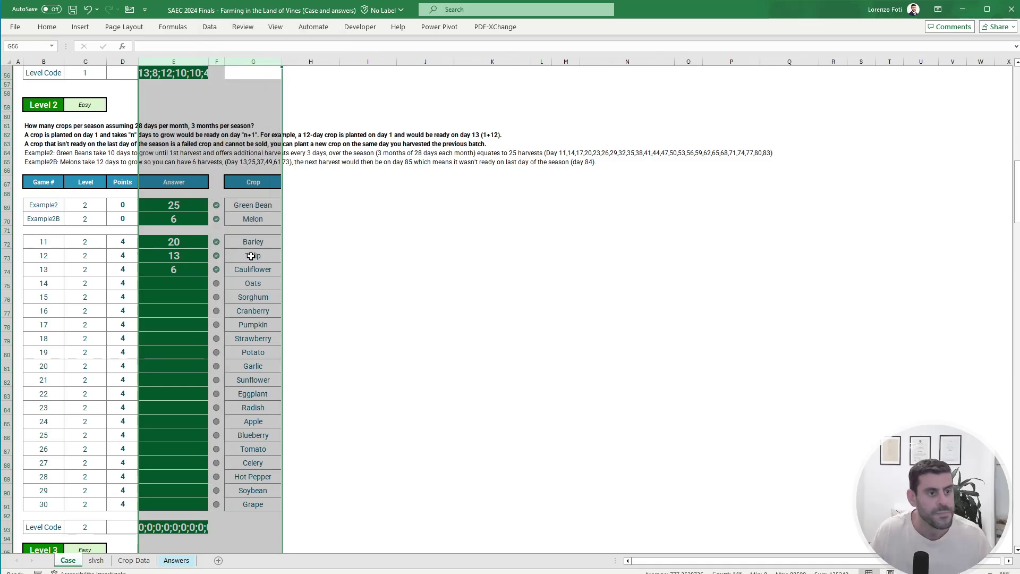
pyautogui.hotkey('ctrl', 'z')
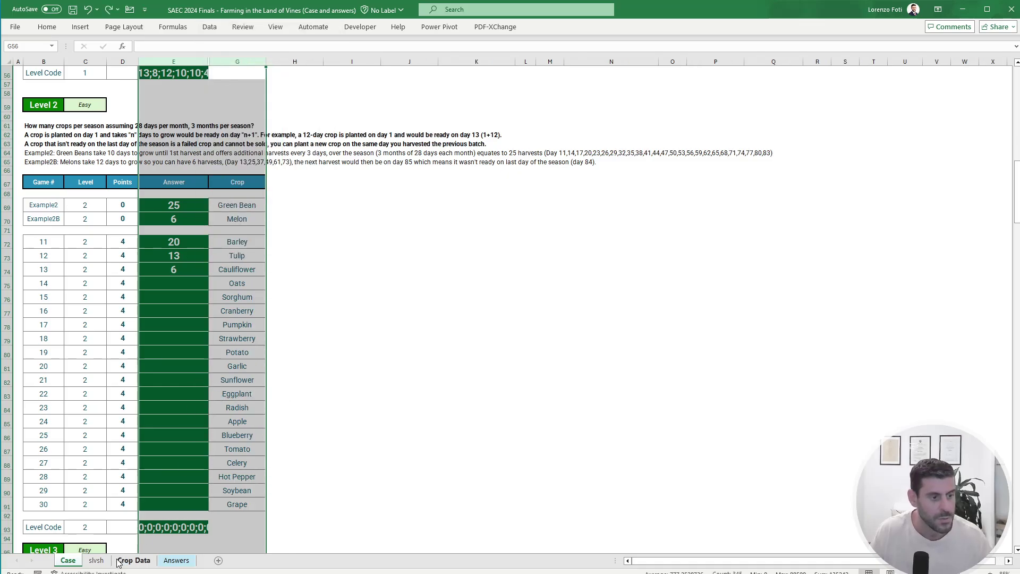
# Step: Copy the harvest counts from the slvsh sheet again and paste them as values into the answers for games 11 to 30
pyautogui.click(96, 560)
pyautogui.hotkey('ctrl', 'c')
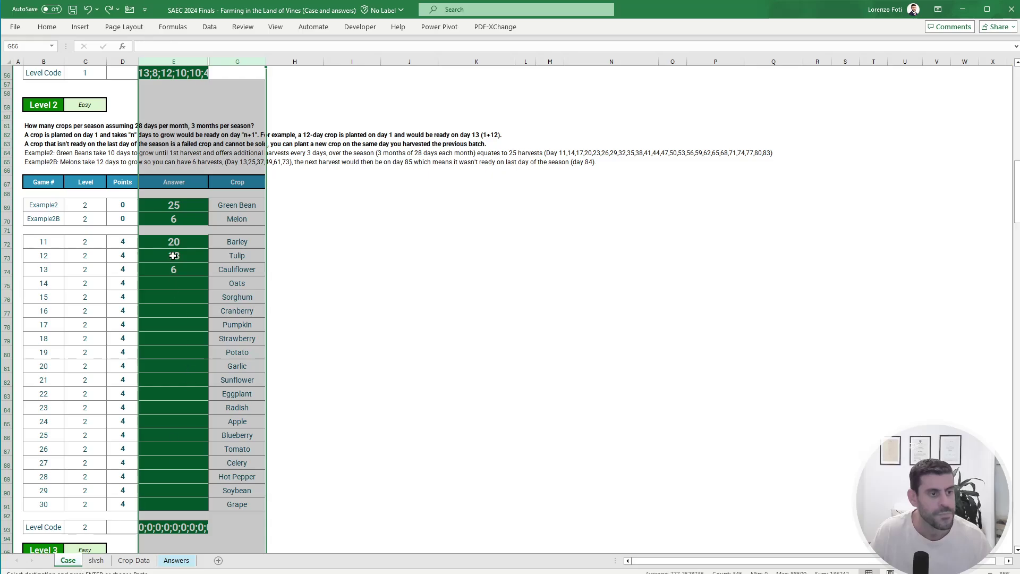
pyautogui.rightClick(177, 243)
pyautogui.click(218, 312)
pyautogui.click(202, 324)
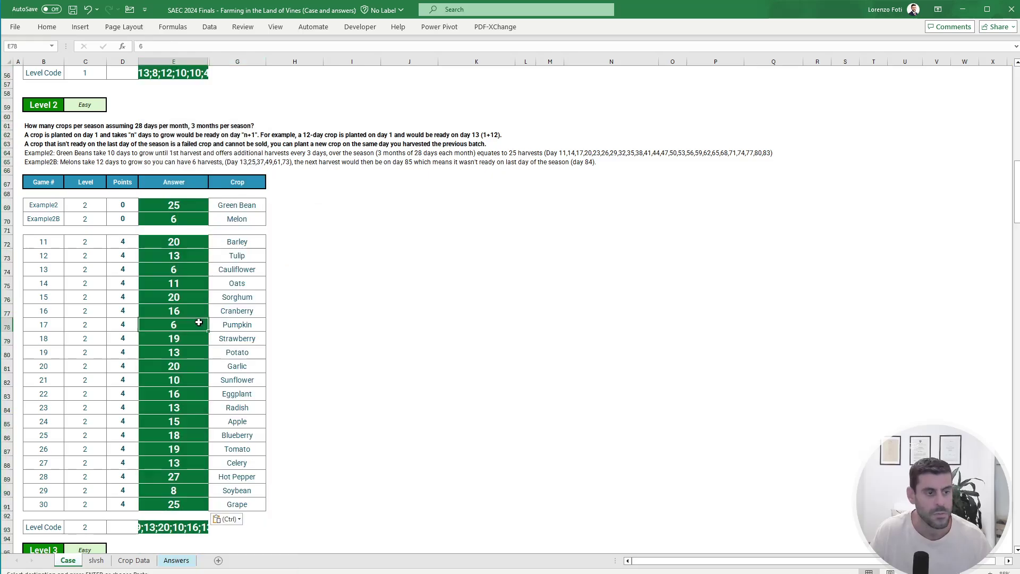
pyautogui.scroll(-10, 203, 321)
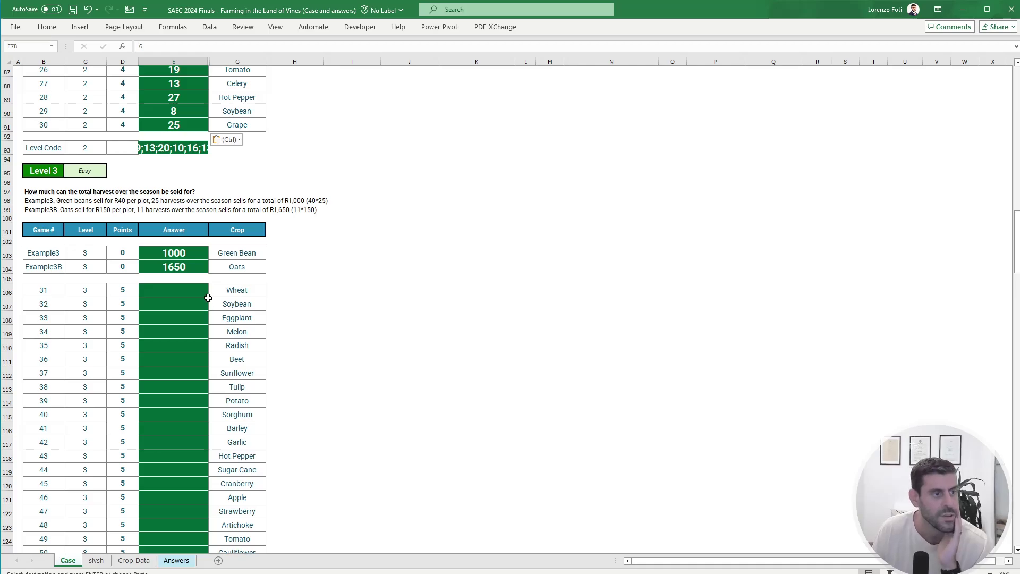
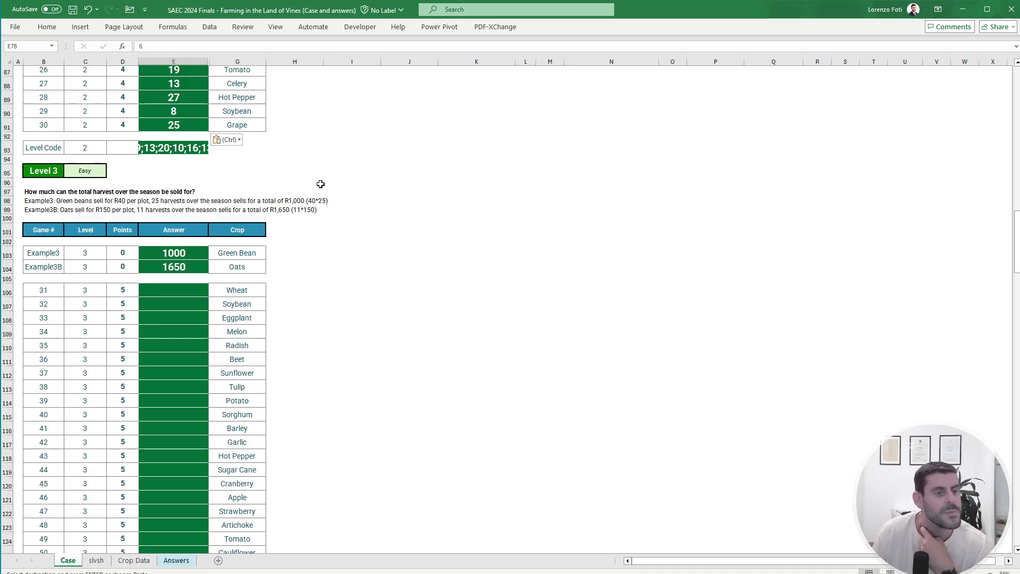
# Step: Set the test game in cell E4 of the slvsh sheet to Example3
pyautogui.click(96, 560)
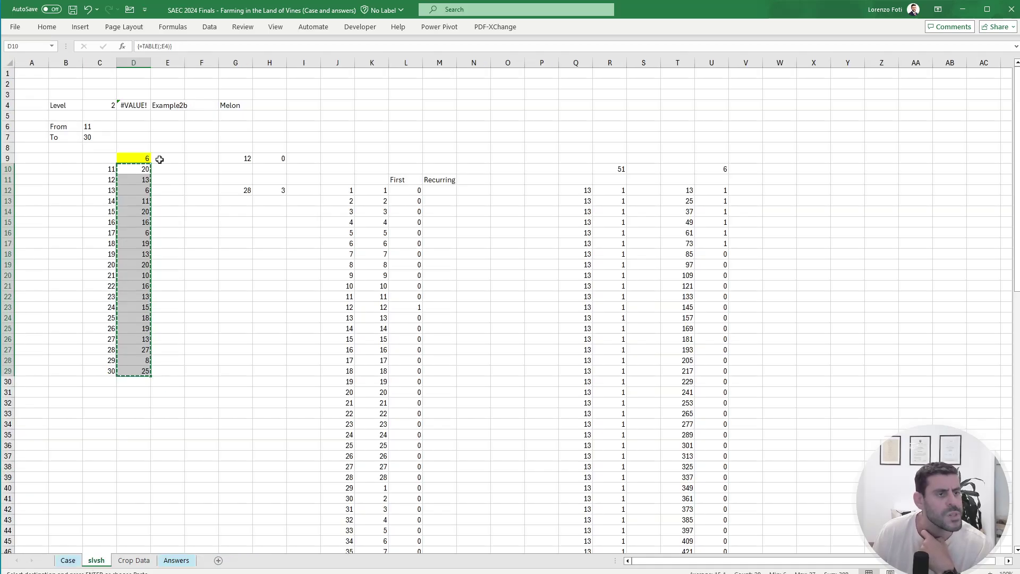
pyautogui.click(176, 105)
pyautogui.click(184, 47)
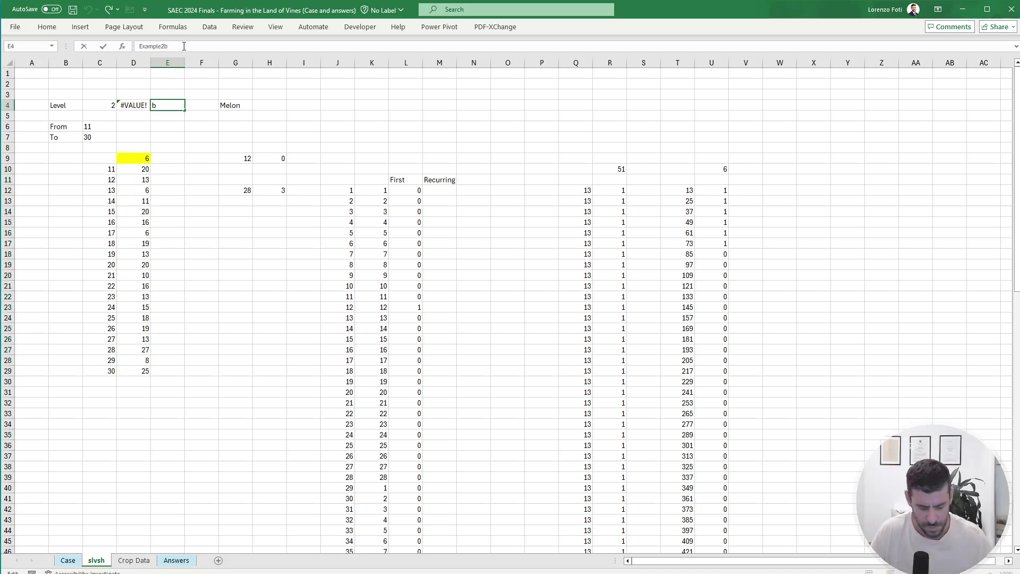
pyautogui.press('BackSpace')
pyautogui.write('3')
pyautogui.press('Return')
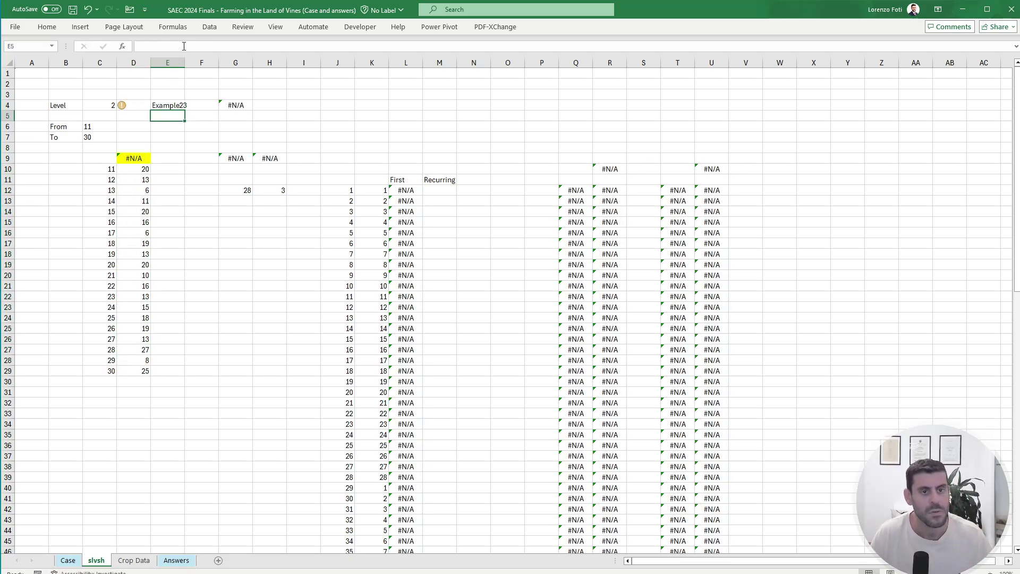
pyautogui.press('Right')
pyautogui.press('Left')
pyautogui.press('Up')
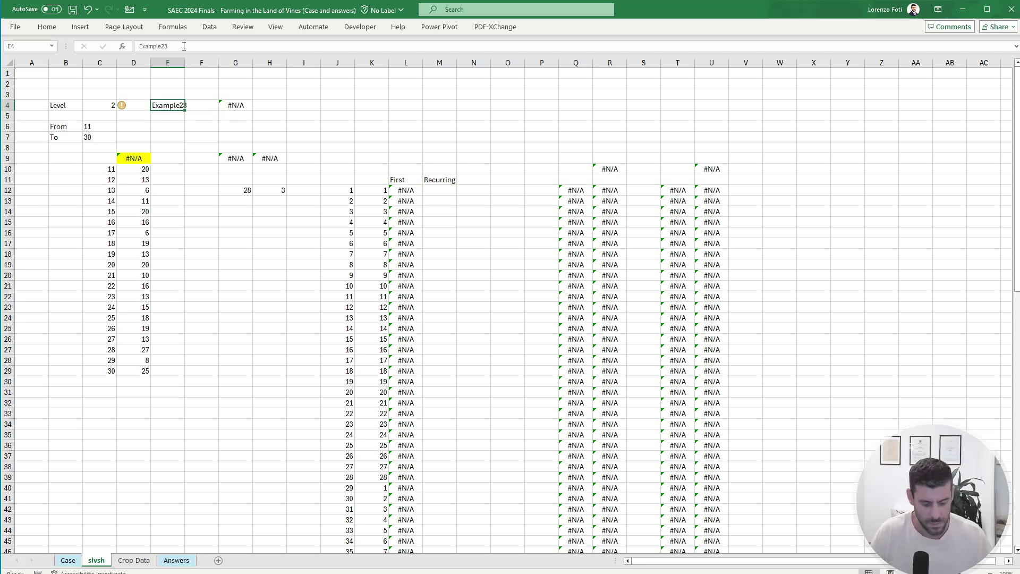
pyautogui.press('F2')
pyautogui.press('BackSpace')
pyautogui.press('BackSpace')
pyautogui.press('Return')
pyautogui.press('Right')
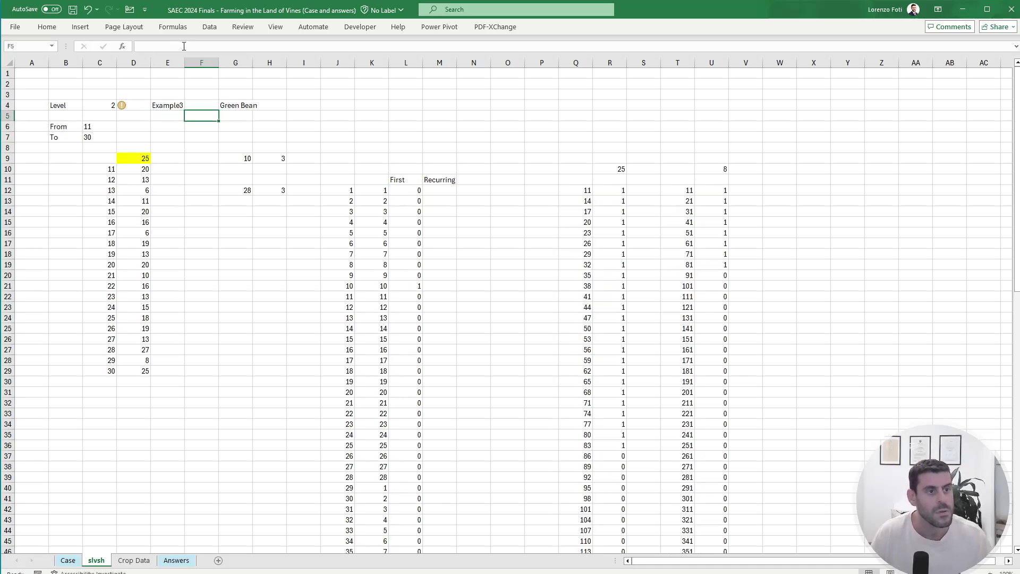
pyautogui.press('Right')
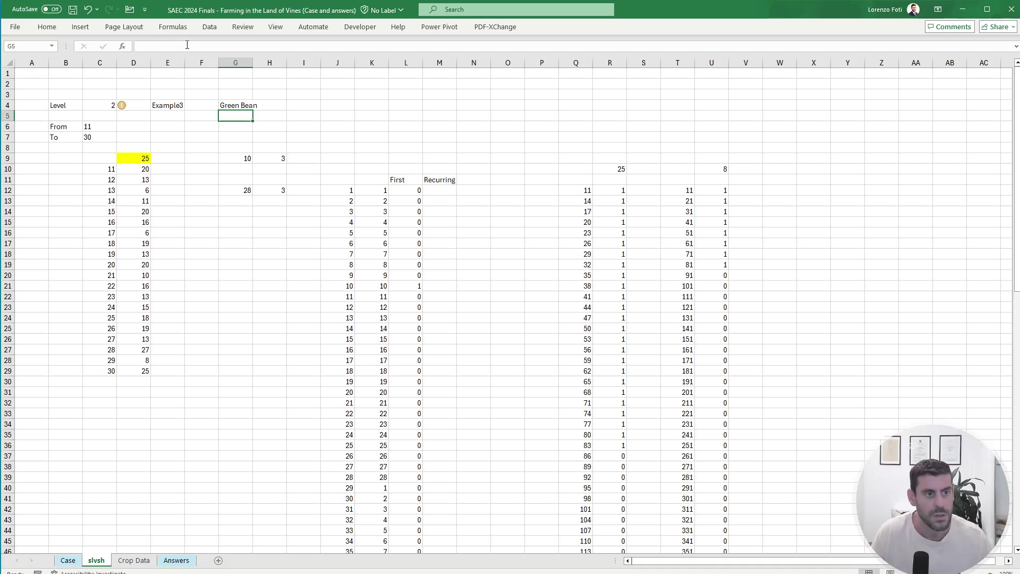
# Step: Label the two crop lookup cells by entering First in G8 and Recurring in H8
pyautogui.click(248, 155)
pyautogui.click(248, 146)
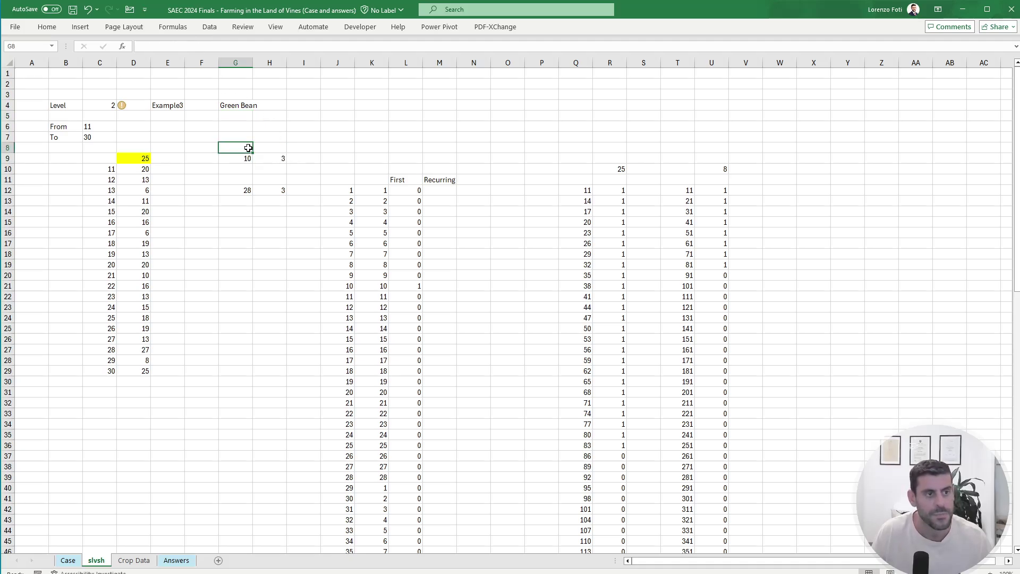
pyautogui.write('First')
pyautogui.press('Tab')
pyautogui.write('R')
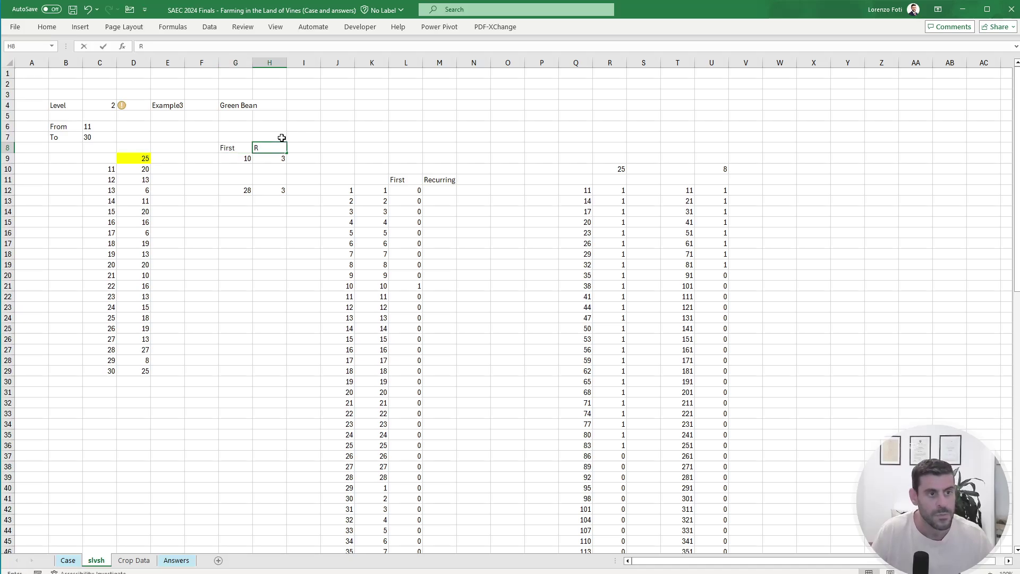
pyautogui.write('ecurring')
pyautogui.press('Tab')
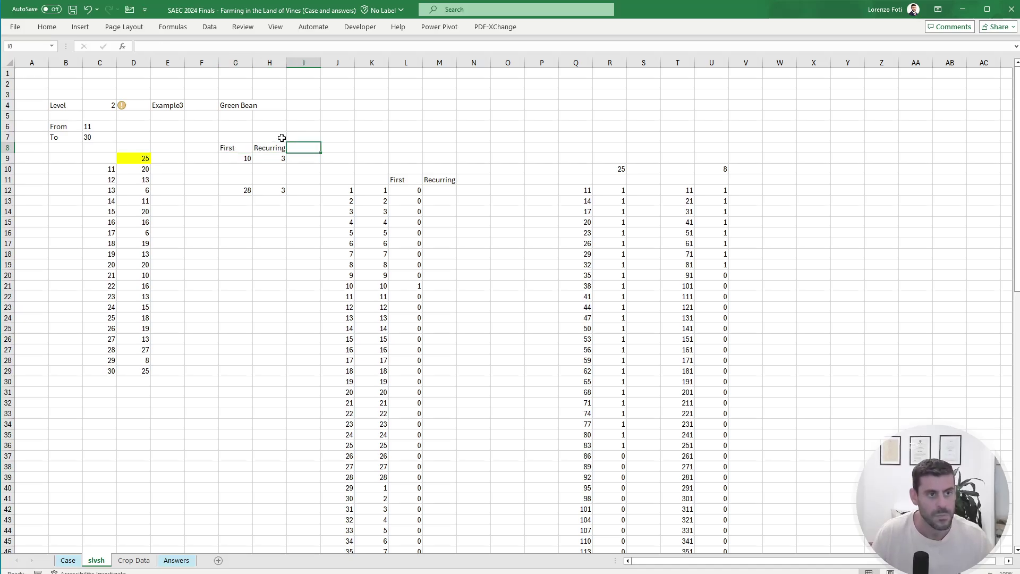
# Step: Enter an XLOOKUP in I9 that finds crop G4 in crops and returns its pricePerPlot
pyautogui.press('Down')
pyautogui.write('+XLOOKUP(')
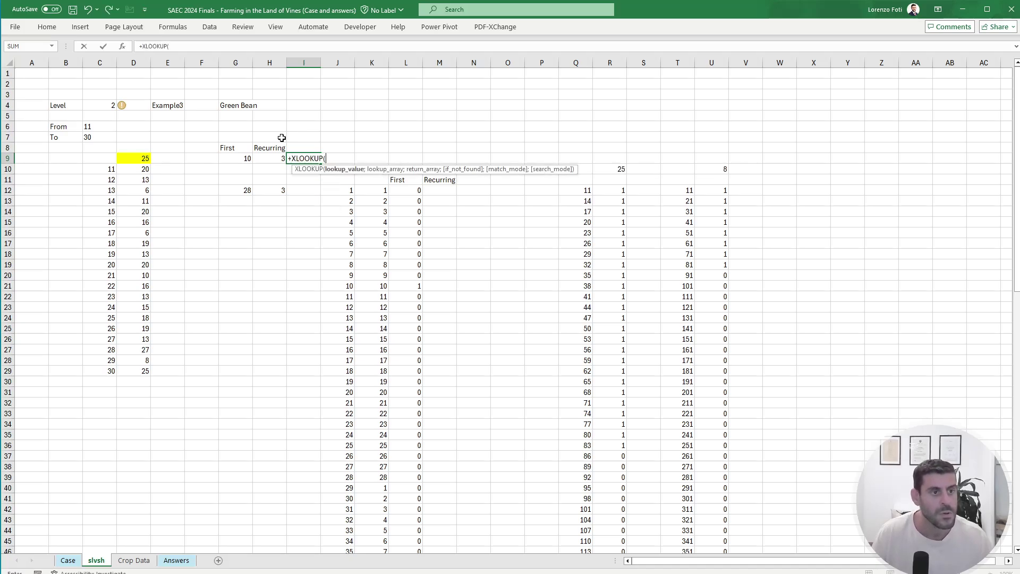
pyautogui.press('Left')
pyautogui.press('Left')
pyautogui.press('Up')
pyautogui.press('Up')
pyautogui.press('Up')
pyautogui.press('Up')
pyautogui.press('Up')
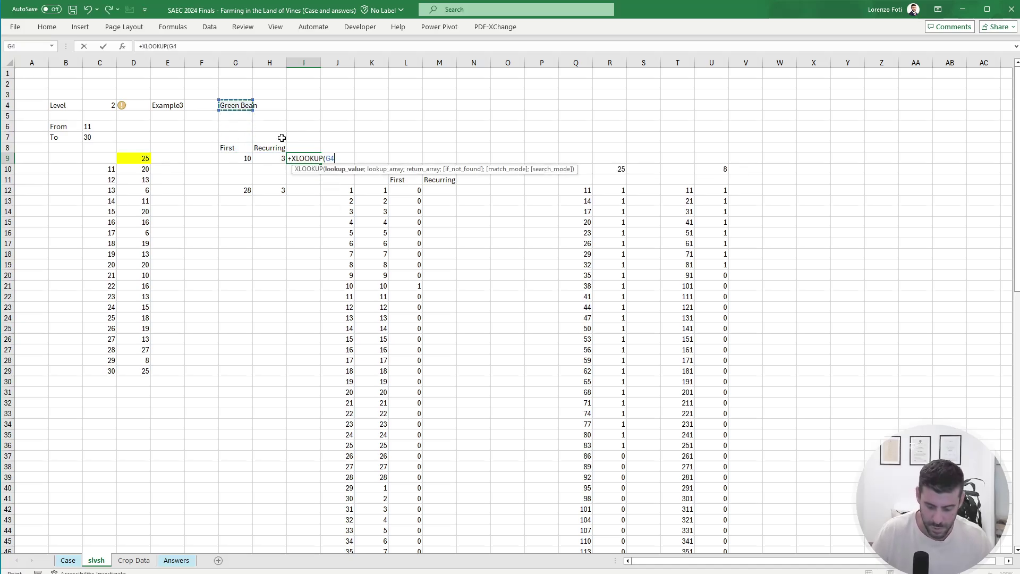
pyautogui.write(';cr')
pyautogui.press('Tab')
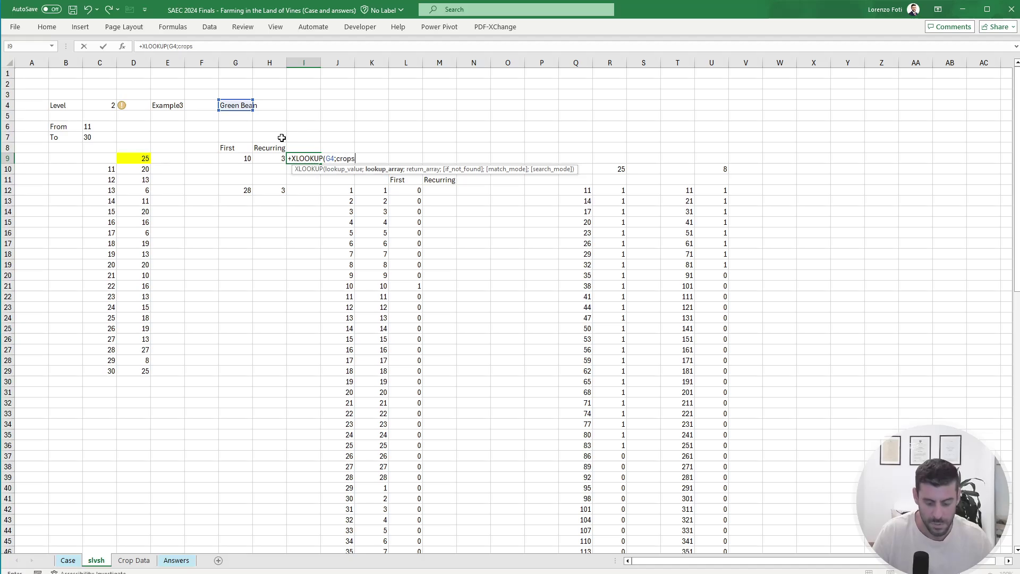
pyautogui.write(';')
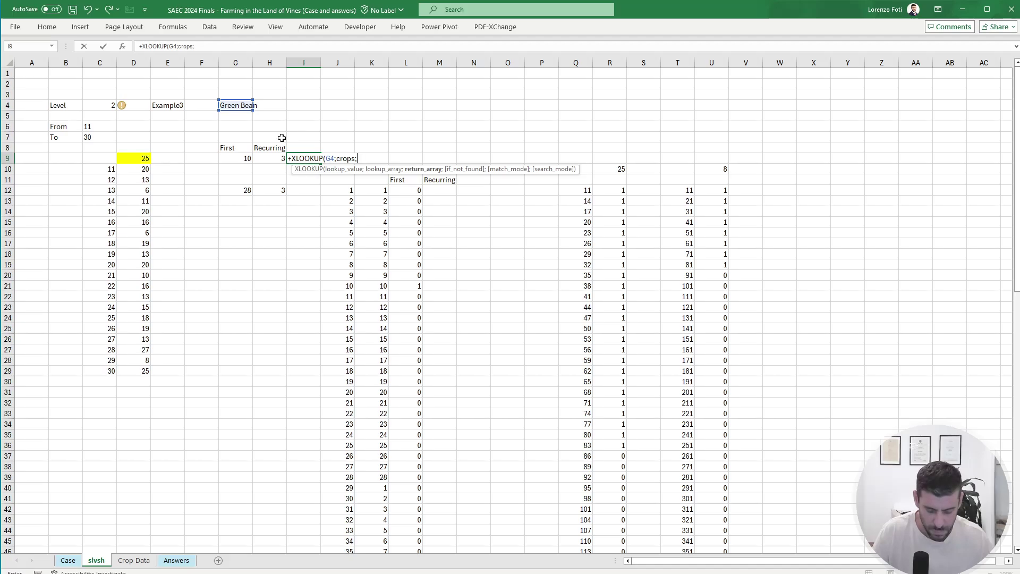
pyautogui.write('pr')
pyautogui.press('Down')
pyautogui.press('Down')
pyautogui.press('Down')
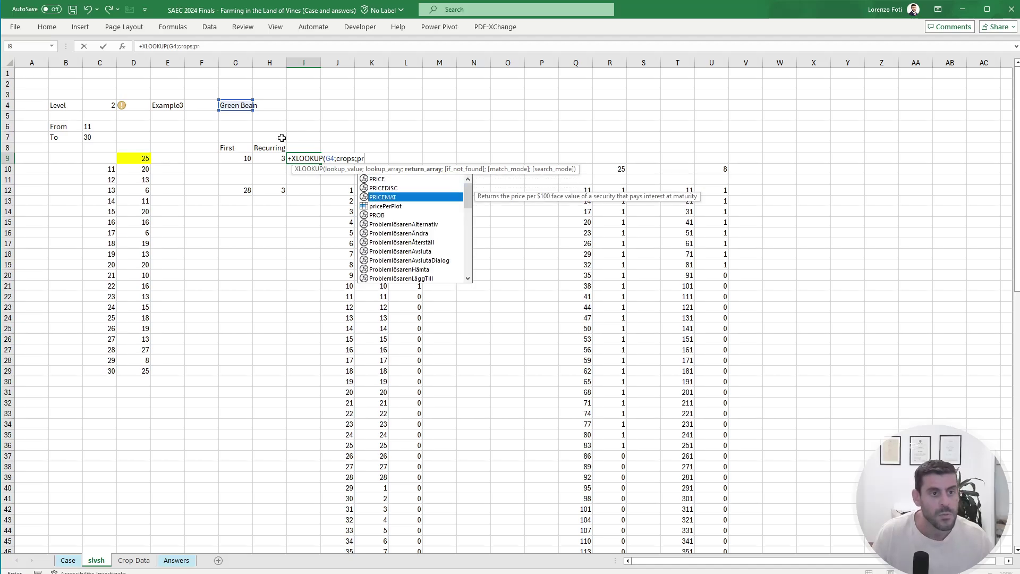
pyautogui.press('Tab')
pyautogui.press('Return')
pyautogui.press('Up')
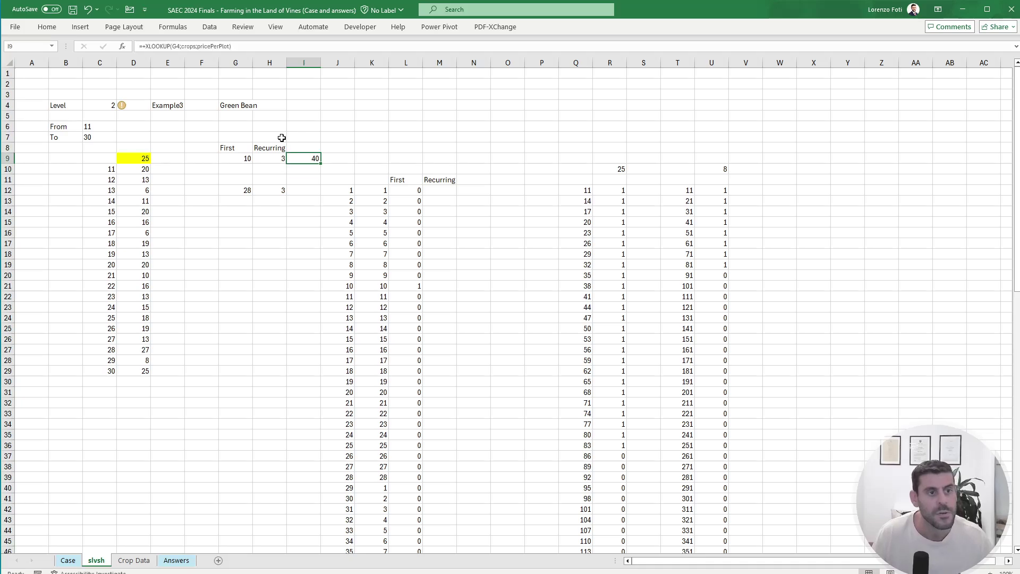
# Step: Compute the sales value for recurring crops in R9 by multiplying the harvest count R10 by the price I9
pyautogui.press('Right')
pyautogui.press('Right')
pyautogui.press('Right')
pyautogui.press('Right')
pyautogui.press('Right')
pyautogui.press('Right')
pyautogui.press('Right')
pyautogui.press('Right')
pyautogui.press('Right')
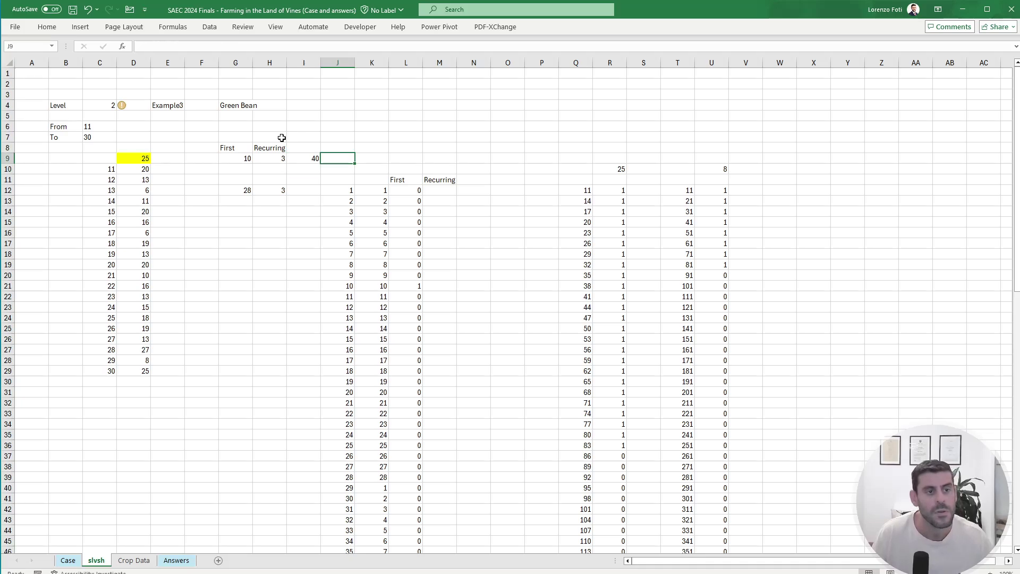
pyautogui.write('+')
pyautogui.press('Down')
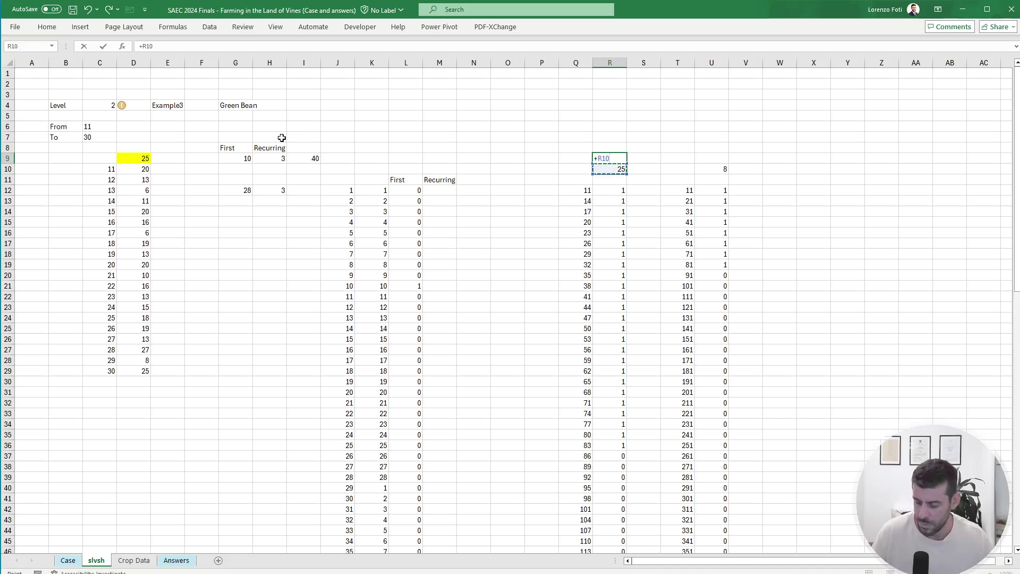
pyautogui.write('*')
pyautogui.press('Left')
pyautogui.press('Left')
pyautogui.press('Left')
pyautogui.press('Left')
pyautogui.press('Left')
pyautogui.press('Left')
pyautogui.press('Left')
pyautogui.press('Left')
pyautogui.press('Left')
pyautogui.press('Return')
pyautogui.press('Up')
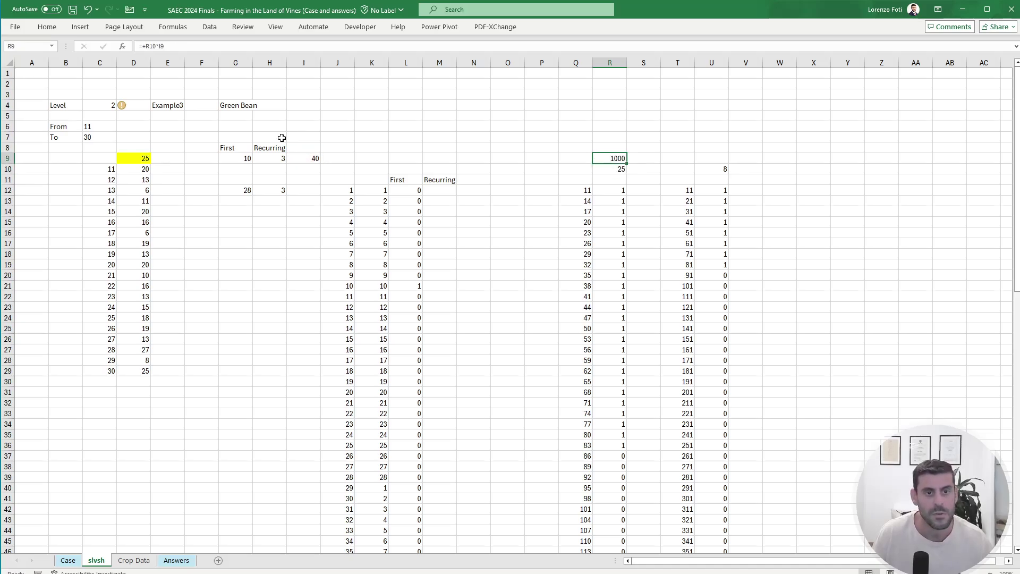
# Step: Compute the sales value for non-recurring crops in U9 by multiplying the price I9 by the harvest count U10
pyautogui.press('Right')
pyautogui.press('Right')
pyautogui.press('Right')
pyautogui.write('+')
pyautogui.press('Left')
pyautogui.press('Left')
pyautogui.press('Left')
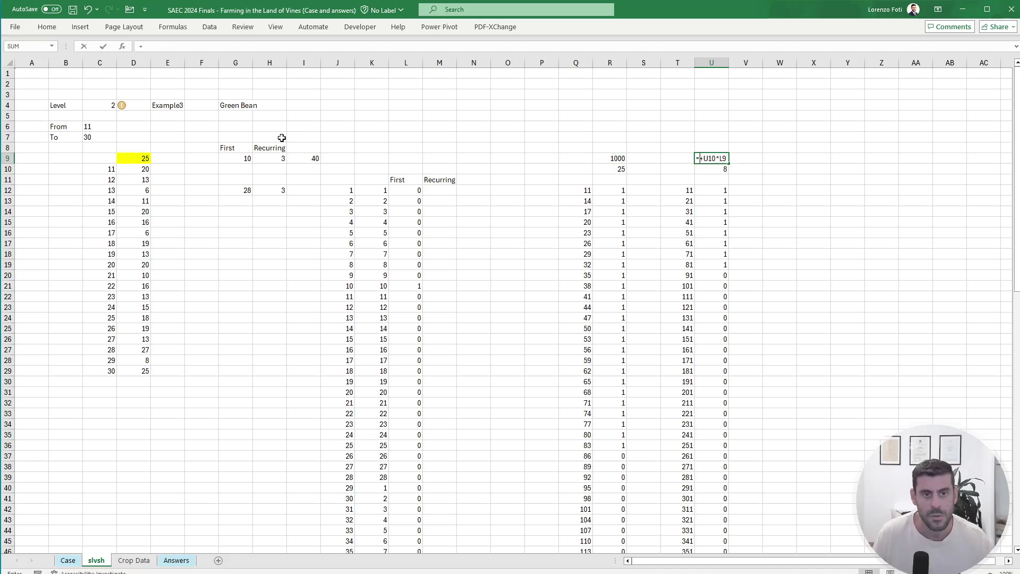
pyautogui.press('Left')
pyautogui.press('Left')
pyautogui.press('Left')
pyautogui.press('Left')
pyautogui.press('Left')
pyautogui.press('Left')
pyautogui.press('Left')
pyautogui.press('Left')
pyautogui.press('Left')
pyautogui.write('*')
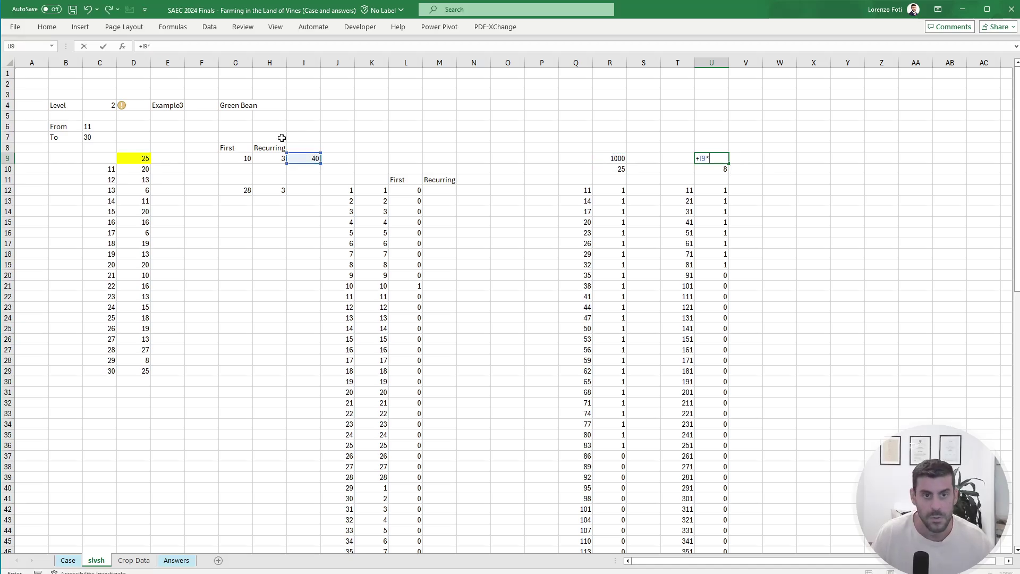
pyautogui.press('Down')
pyautogui.press('Return')
pyautogui.press('Up')
# Step: Change the test game in E4 to Example3b to check the second Level 3 example
pyautogui.press('Left')
pyautogui.press('Left')
pyautogui.press('Left')
pyautogui.press('Down')
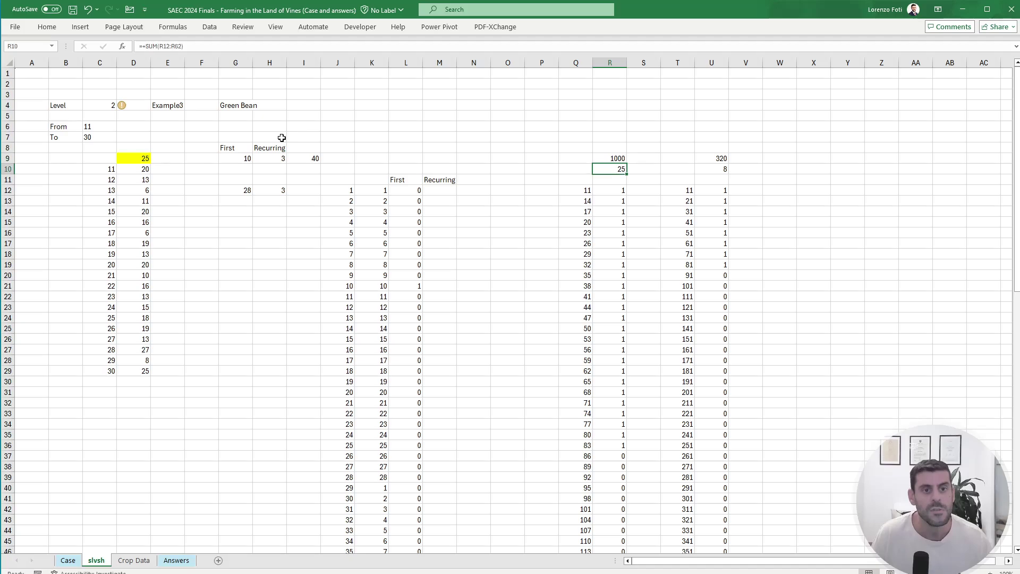
pyautogui.hotkey('ctrl', 'pageup')
pyautogui.hotkey('ctrl', 'pagedown')
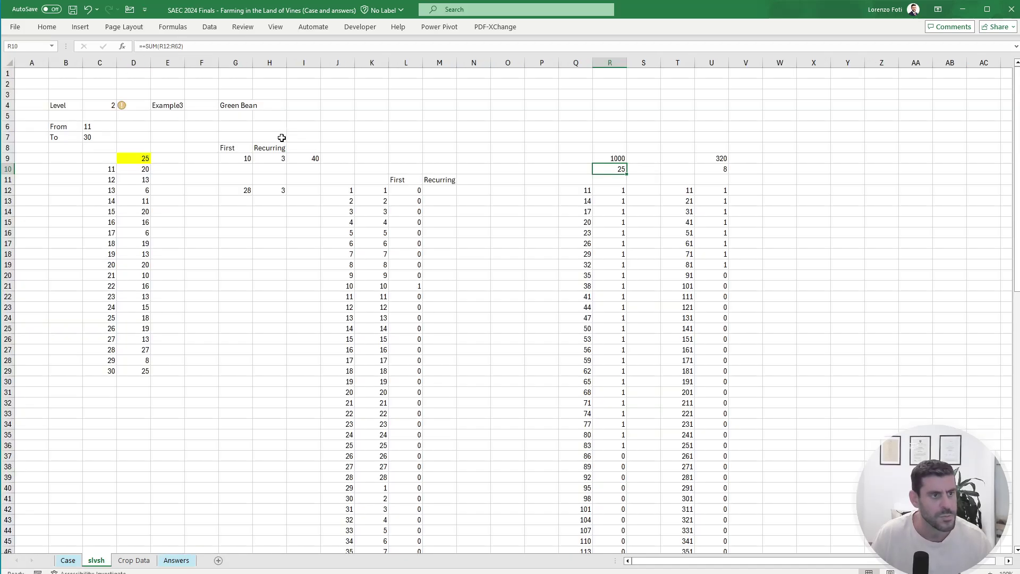
pyautogui.press('Left')
pyautogui.press('Left')
pyautogui.press('Left')
pyautogui.press('Left')
pyautogui.press('Left')
pyautogui.press('Left')
pyautogui.press('Left')
pyautogui.press('Left')
pyautogui.press('Left')
pyautogui.press('Left')
pyautogui.press('Left')
pyautogui.press('Left')
pyautogui.press('Left')
pyautogui.hotkey('ctrl', 'Up')
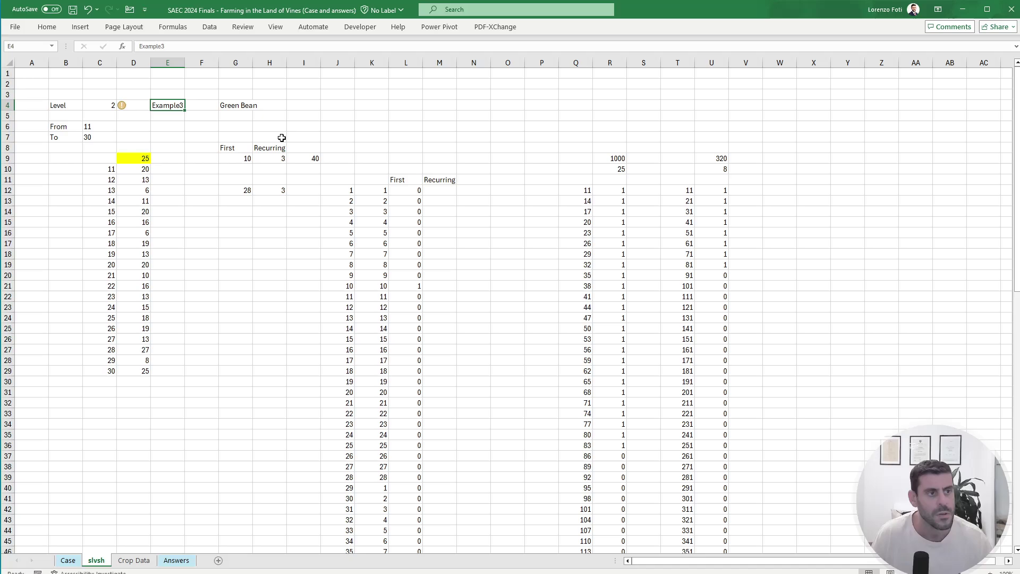
pyautogui.press('F2')
pyautogui.write('b')
pyautogui.press('Return')
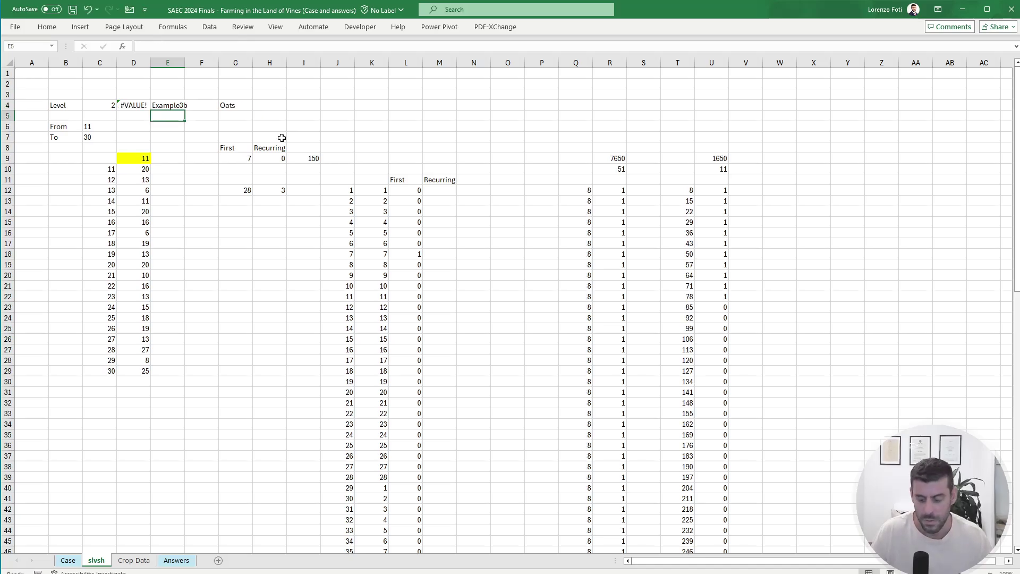
# Step: Repoint the IF formula in D9 to the sales values U9 and R9 instead of the harvest counts
pyautogui.hotkey('ctrl', 'pagedown')
pyautogui.hotkey('ctrl', 'pagedown')
pyautogui.hotkey('ctrl', 'pageup')
pyautogui.hotkey('ctrl', 'pageup')
pyautogui.press('Right')
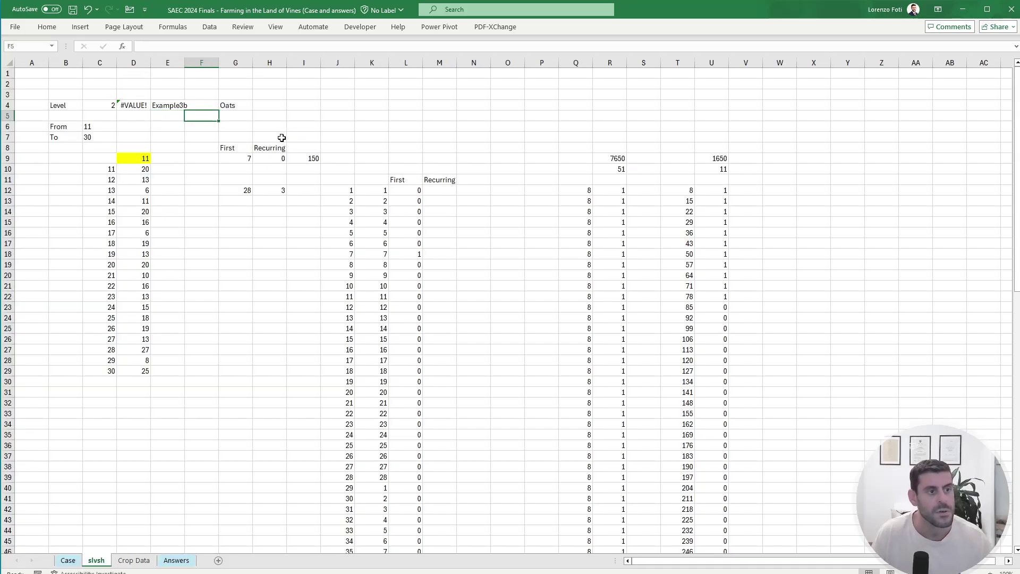
pyautogui.press('Down')
pyautogui.press('Down')
pyautogui.press('Down')
pyautogui.press('Left')
pyautogui.press('Left')
pyautogui.press('Down')
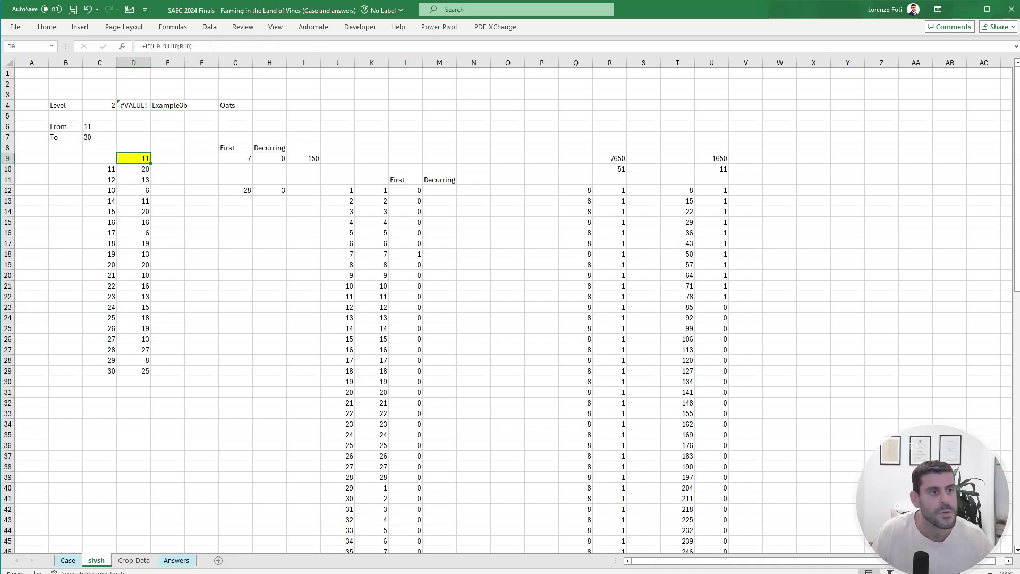
pyautogui.click(211, 45)
pyautogui.moveTo(600, 170); pyautogui.dragTo(600, 160)
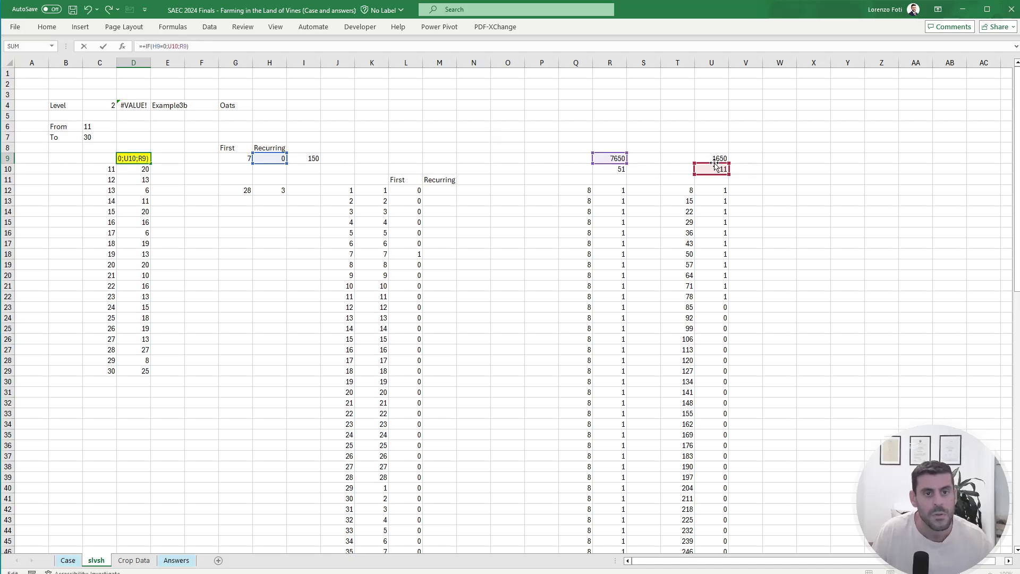
pyautogui.moveTo(715, 166); pyautogui.dragTo(714, 158)
pyautogui.press('Return')
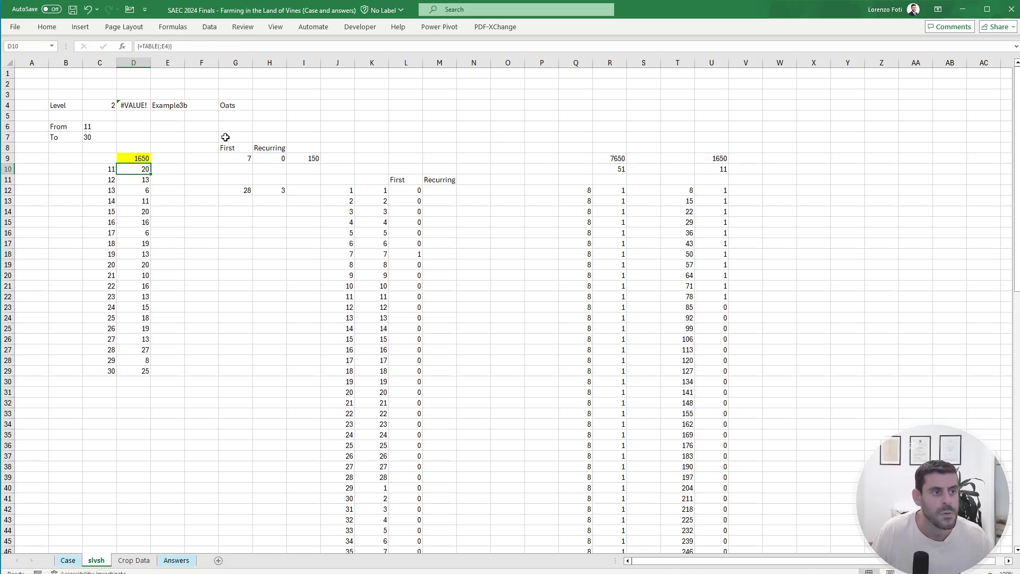
# Step: Set the level in C4 to 3 and recalculate the data table for games 31 to 50
pyautogui.click(104, 106)
pyautogui.write('3')
pyautogui.click(177, 139)
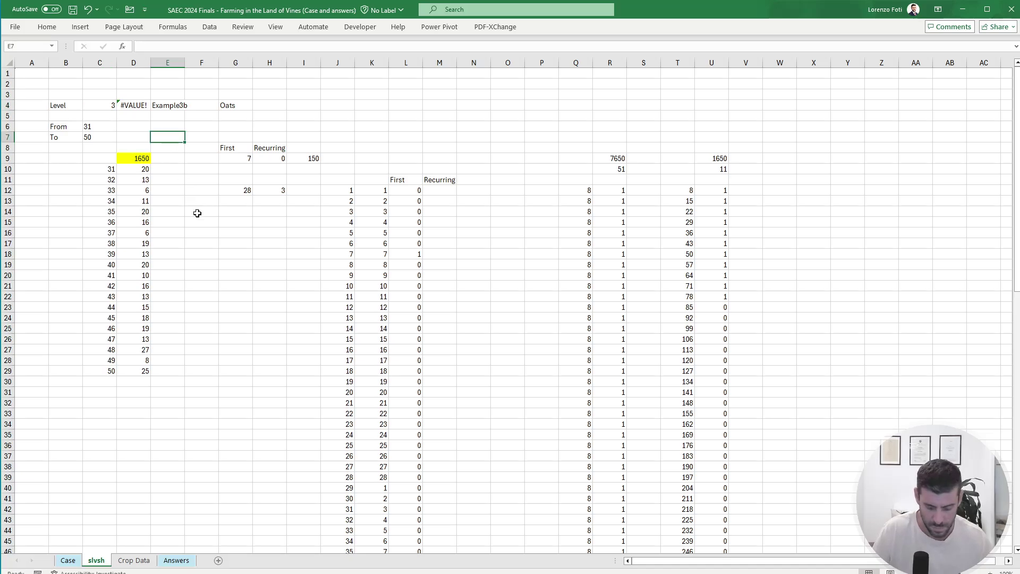
pyautogui.hotkey('alt', 'm')
pyautogui.press('b')
# Step: Copy the data table results D10:D29 and paste them as values into the Level 3 answers from E106 on the Case sheet
pyautogui.press('Down')
pyautogui.press('Down')
pyautogui.press('Left')
pyautogui.press('Down')
pyautogui.hotkey('ctrl', 'shift', 'Down')
pyautogui.hotkey('ctrl', 'c')
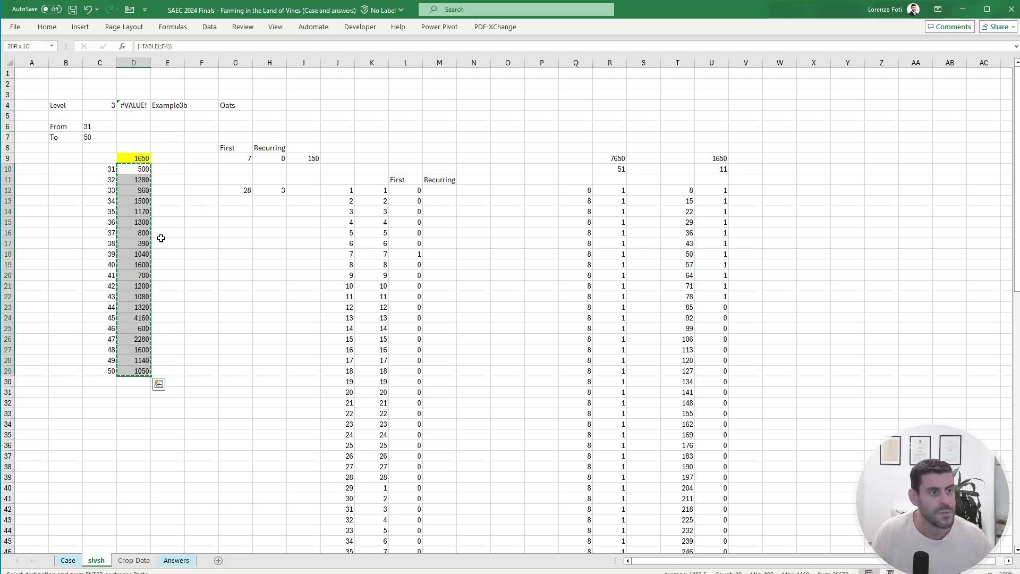
pyautogui.click(176, 560)
pyautogui.click(175, 290)
pyautogui.rightClick(179, 290)
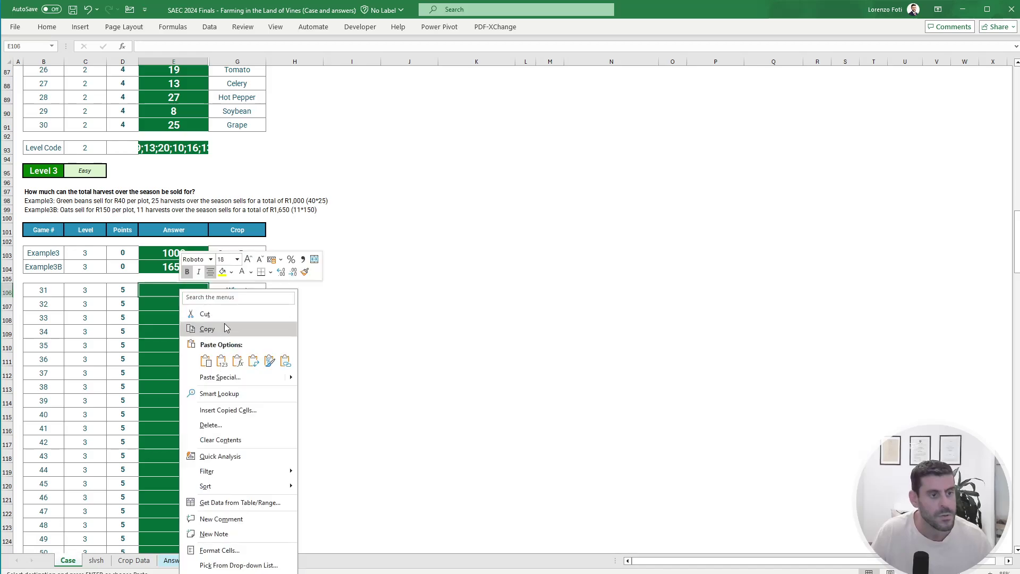
pyautogui.click(222, 361)
# Step: Review the pasted Level 3 answers and read the Level 4 profit question with its examples
pyautogui.click(352, 387)
pyautogui.scroll(-11, 298, 404)
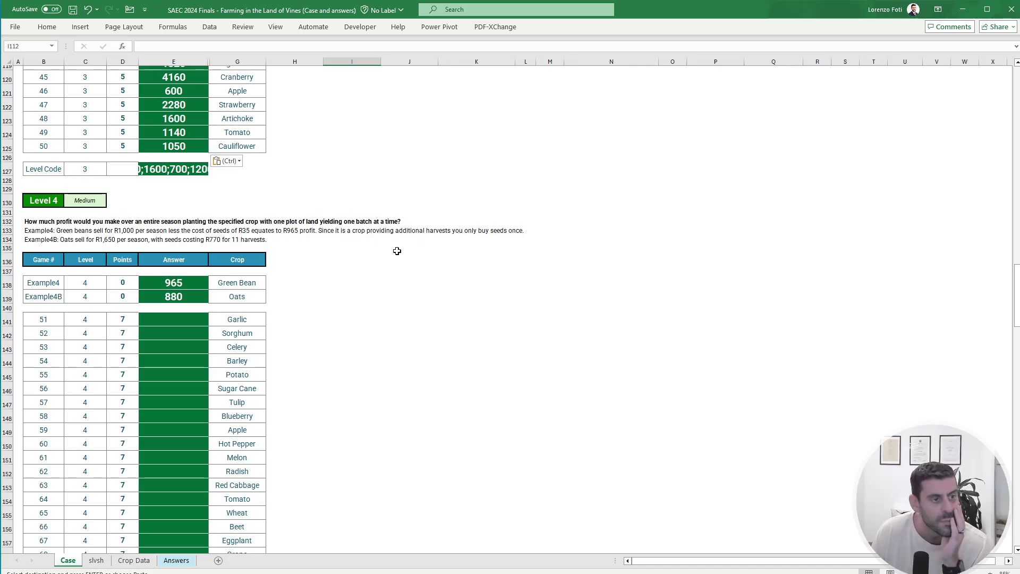
pyautogui.scroll(4, 205, 267)
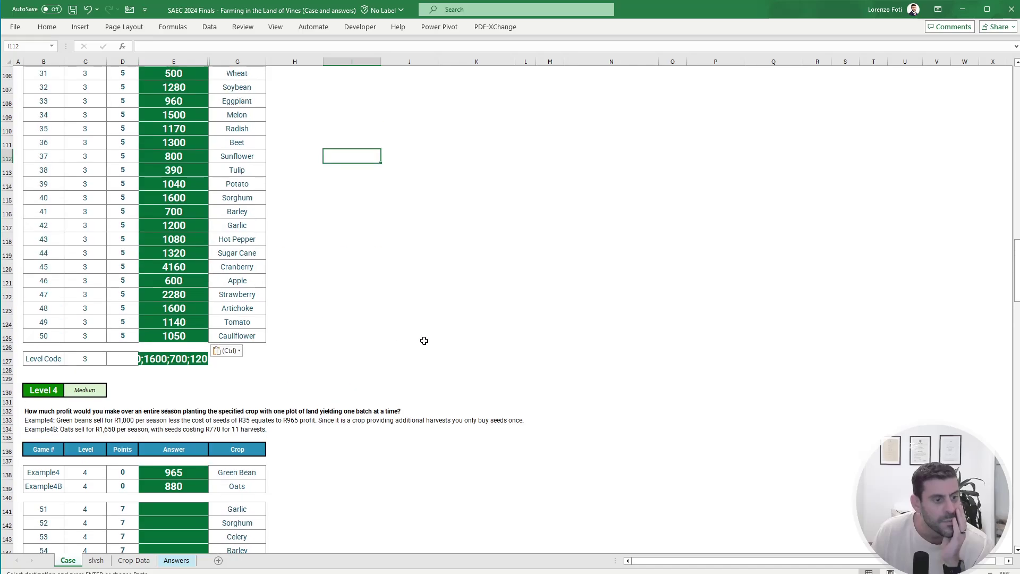
pyautogui.scroll(4, 459, 346)
pyautogui.scroll(-5, 459, 347)
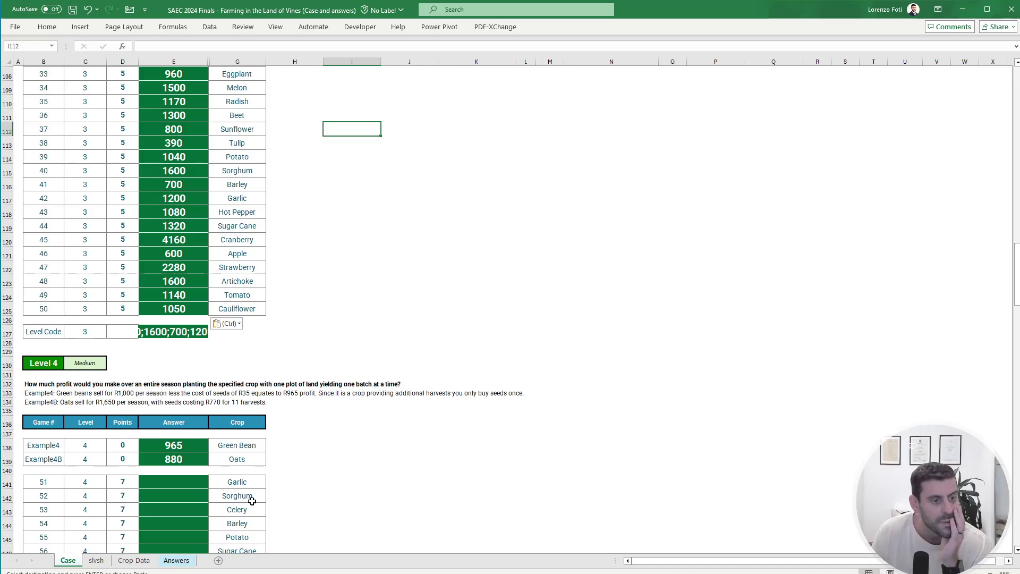
# Step: On the slvsh sheet, label I8 as Price and J8 as Cost
pyautogui.click(104, 562)
pyautogui.press('Escape')
pyautogui.click(330, 158)
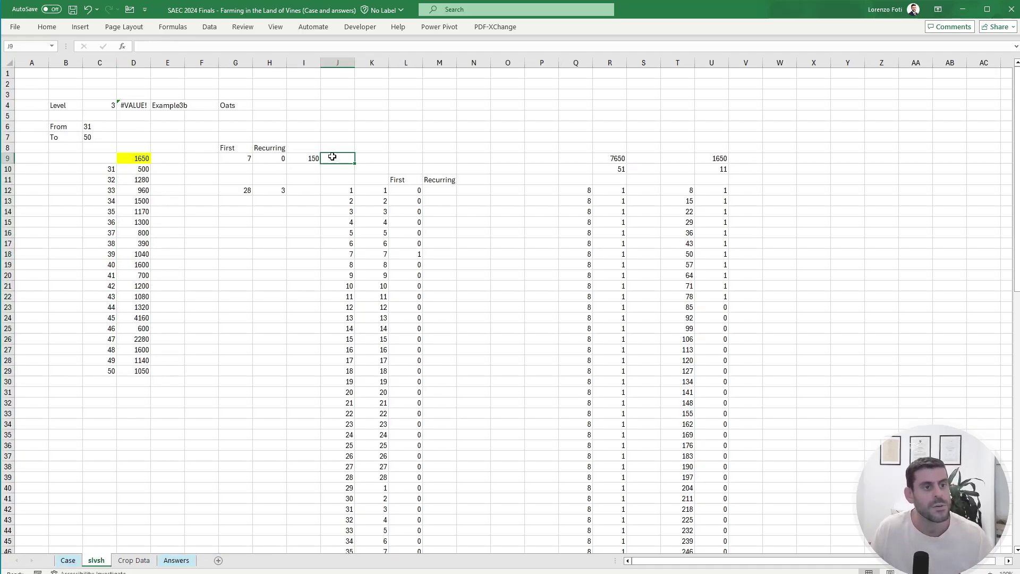
pyautogui.click(309, 146)
pyautogui.write('Price')
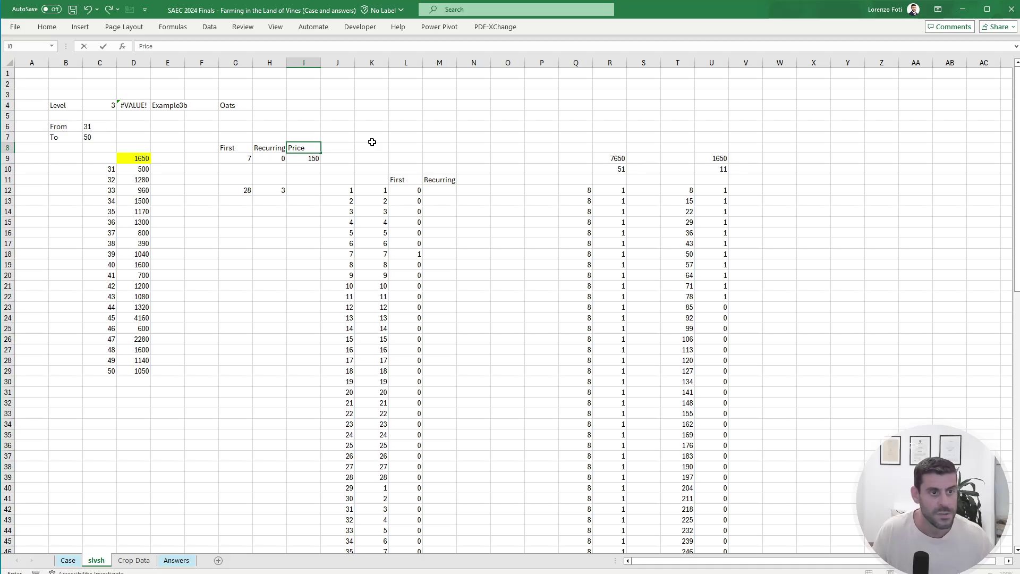
pyautogui.press('Right')
pyautogui.write('Cost')
pyautogui.press('Return')
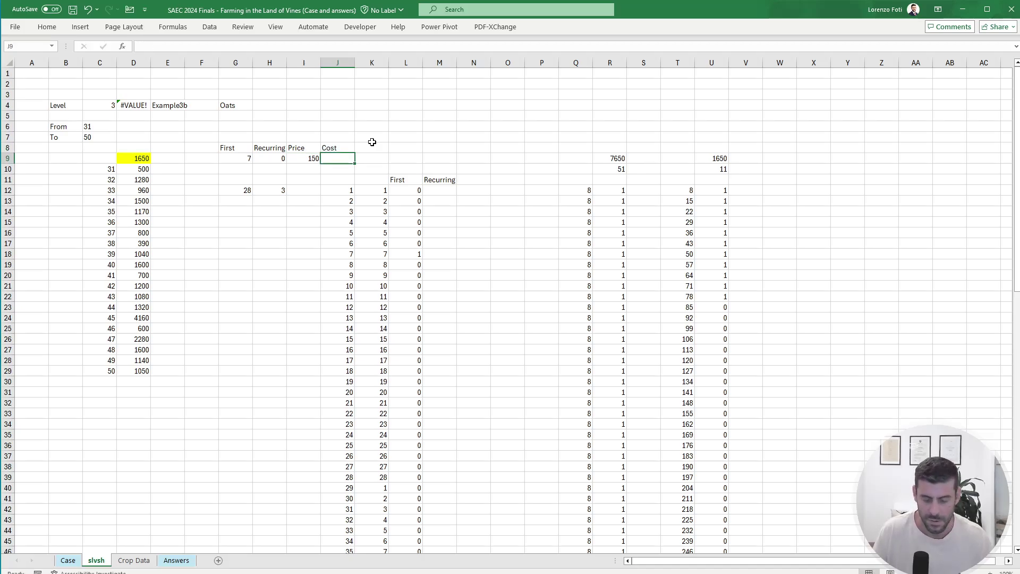
# Step: Enter an XLOOKUP in J9 that finds the crop in G4 within crops and returns its seedCost
pyautogui.write('+xlookup(')
pyautogui.press('Left')
pyautogui.press('Left')
pyautogui.press('Left')
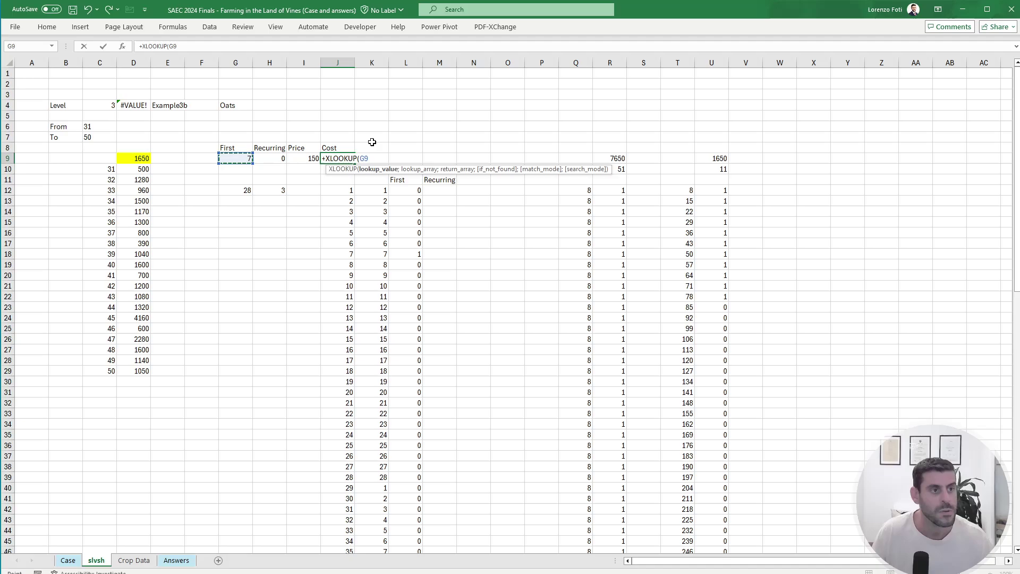
pyautogui.press('Up')
pyautogui.press('Up')
pyautogui.press('Up')
pyautogui.press('Up')
pyautogui.press('Up')
pyautogui.write(';')
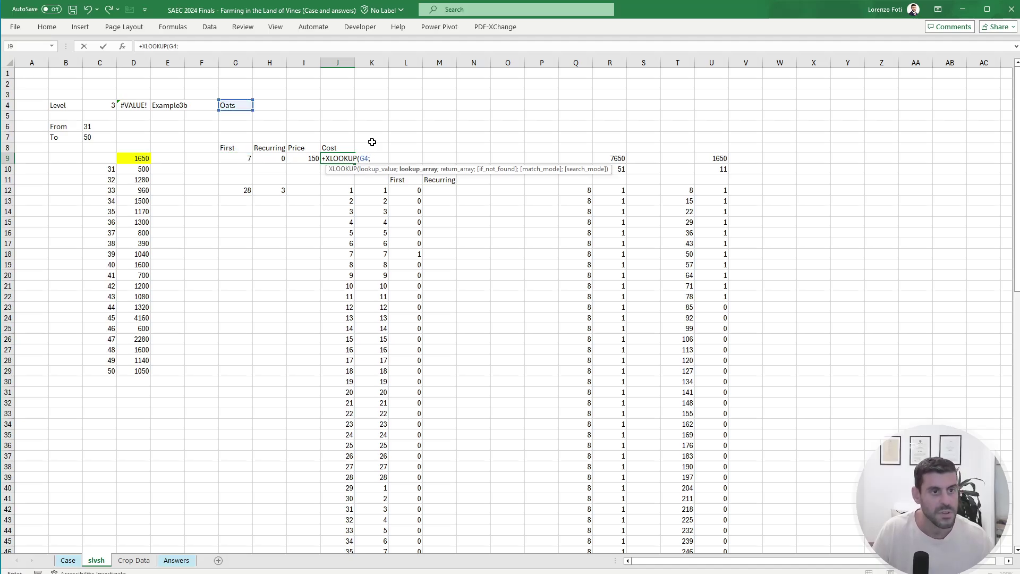
pyautogui.write('cropslc')
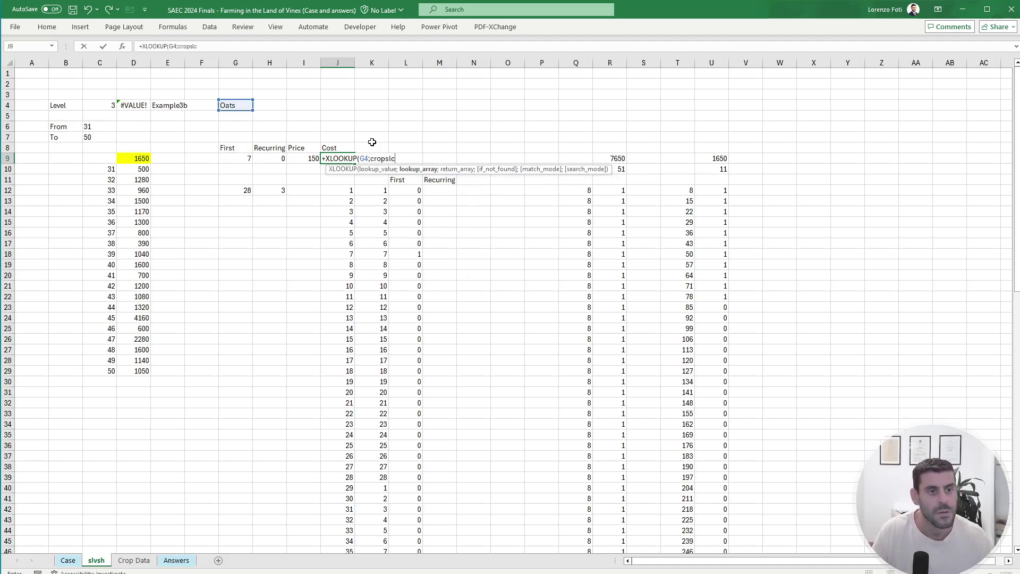
pyautogui.press('BackSpace')
pyautogui.press('BackSpace')
pyautogui.write(';cos')
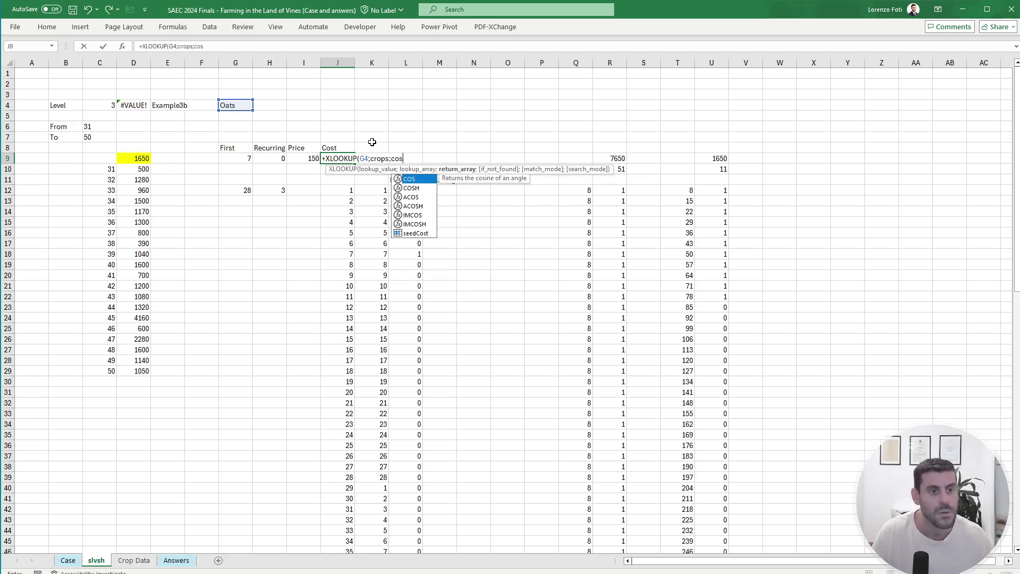
pyautogui.press('Down')
pyautogui.press('Down')
pyautogui.press('Down')
pyautogui.press('Down')
pyautogui.press('Down')
pyautogui.press('Down')
pyautogui.press('Tab')
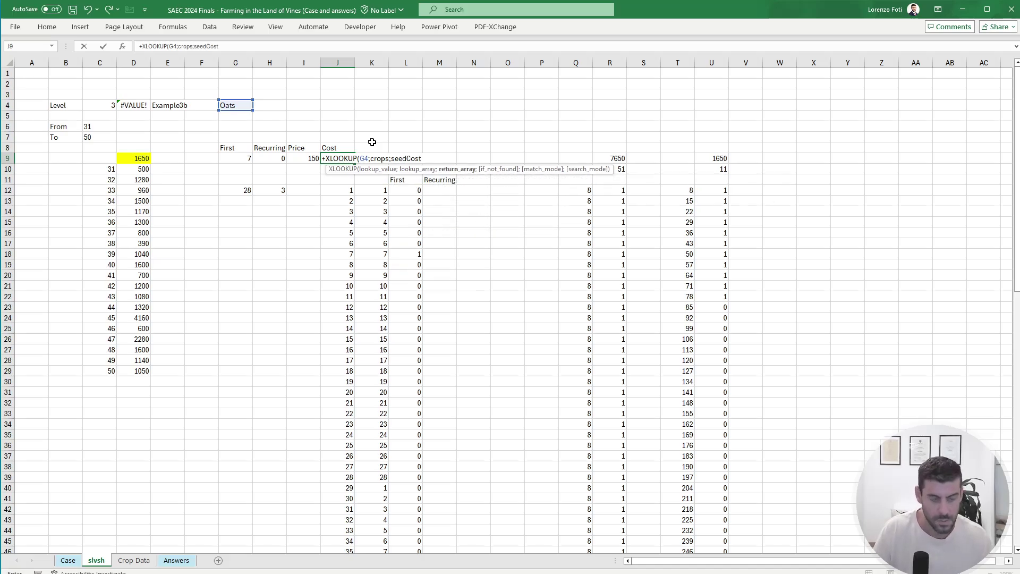
pyautogui.press('Return')
# Step: Calculate the recurring-crop profit in R8 as the sales value R9 minus the seed cost J9
pyautogui.press('Up')
pyautogui.press('Right')
pyautogui.press('Right')
pyautogui.press('Right')
pyautogui.press('Right')
pyautogui.press('Right')
pyautogui.press('Right')
pyautogui.press('Right')
pyautogui.press('Right')
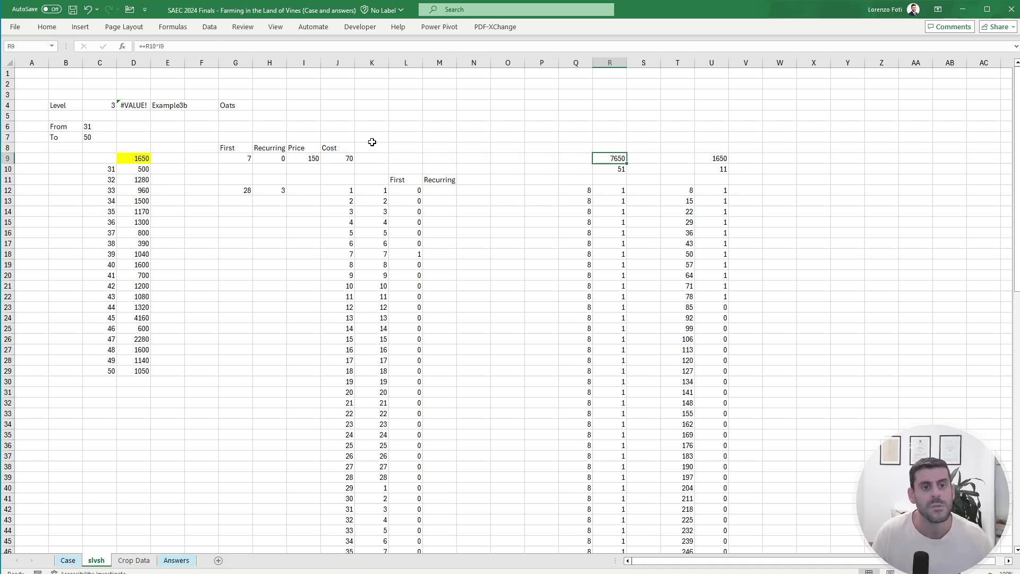
pyautogui.press('Up')
pyautogui.write('+')
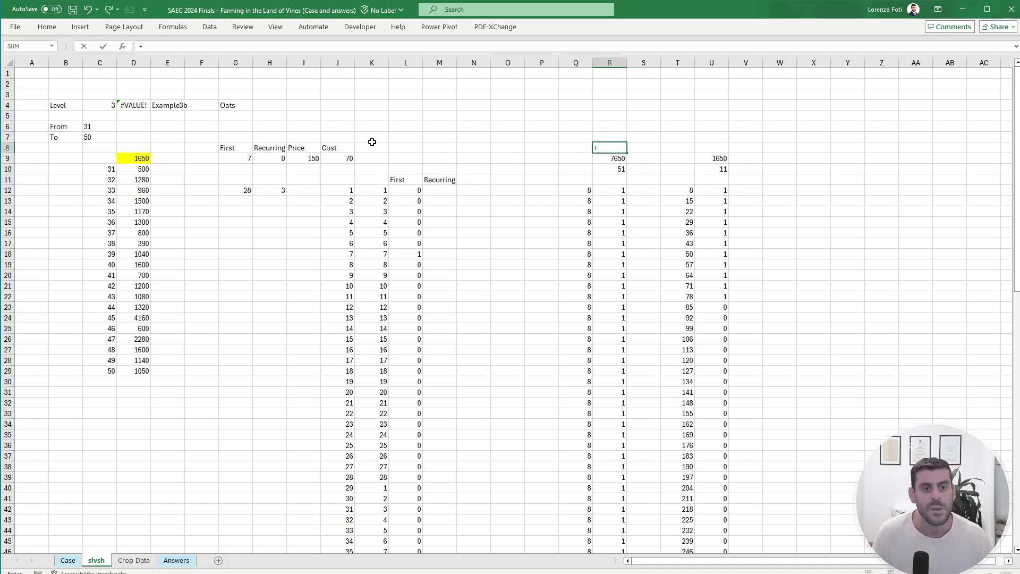
pyautogui.press('Down')
pyautogui.write('-')
pyautogui.press('Left')
pyautogui.press('Left')
pyautogui.press('Left')
pyautogui.press('Left')
pyautogui.press('Left')
pyautogui.press('Left')
pyautogui.press('Left')
pyautogui.press('Left')
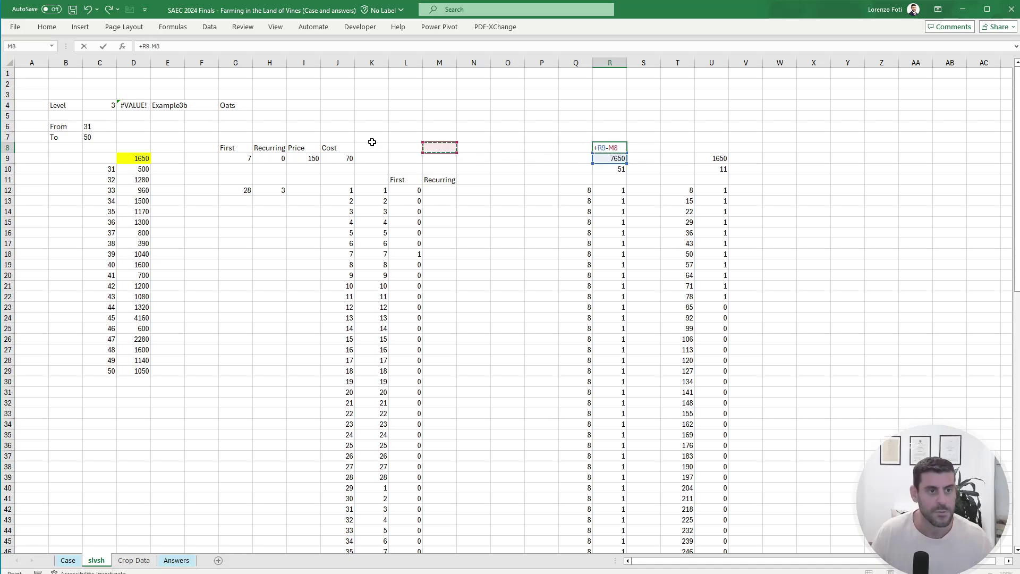
pyautogui.press('Down')
pyautogui.press('Return')
# Step: Calculate the single-harvest profit in U8 as U9 minus the seed cost J9 times the harvest count U10
pyautogui.press('Up')
pyautogui.press('Right')
pyautogui.press('Right')
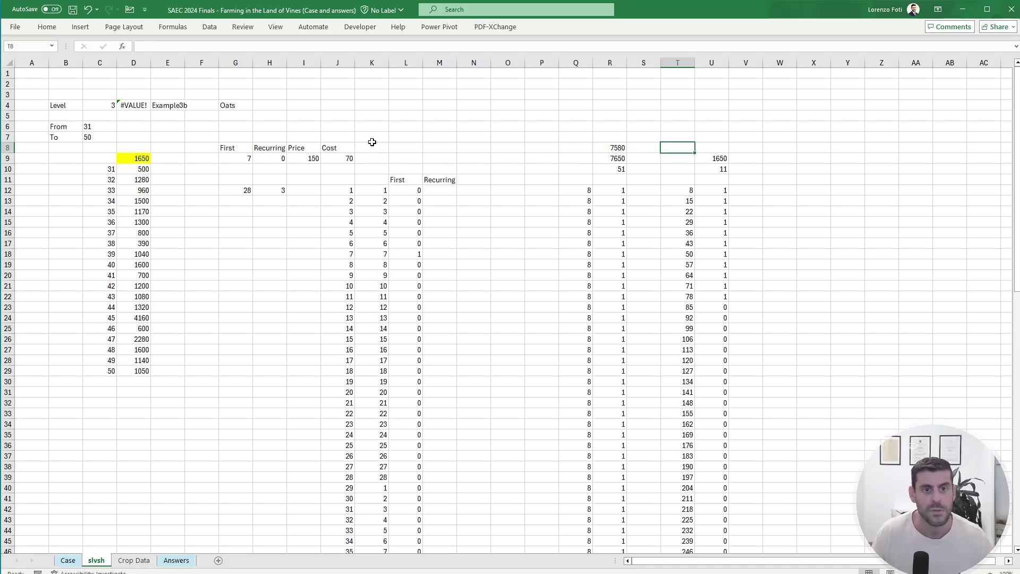
pyautogui.press('Right')
pyautogui.write('+')
pyautogui.press('Down')
pyautogui.write('-')
pyautogui.press('Left')
pyautogui.press('Left')
pyautogui.press('Left')
pyautogui.press('Left')
pyautogui.press('Left')
pyautogui.press('Left')
pyautogui.press('Left')
pyautogui.press('Left')
pyautogui.press('Left')
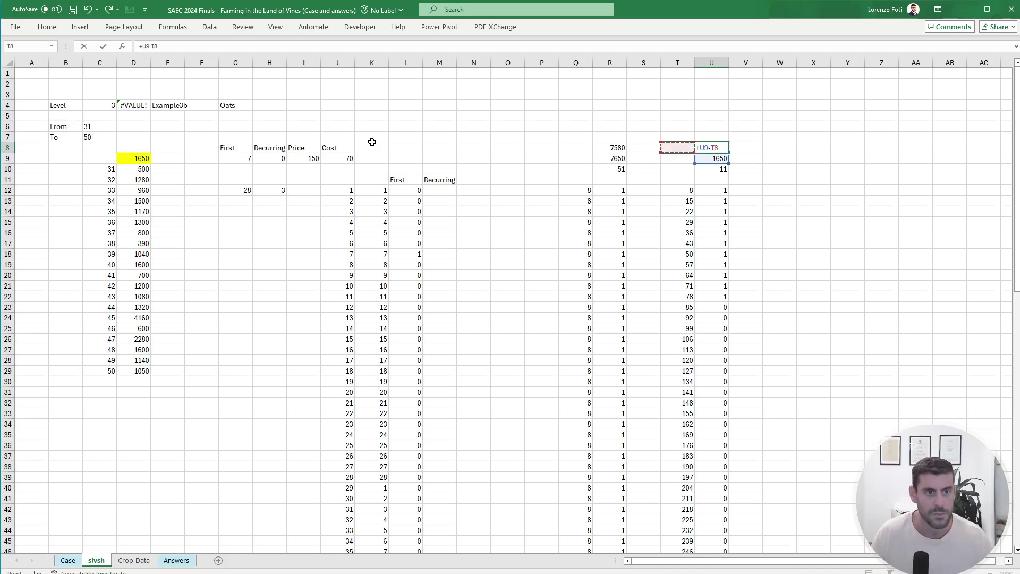
pyautogui.press('Down')
pyautogui.press('Left')
pyautogui.press('Left')
pyautogui.write('*')
pyautogui.press('Down')
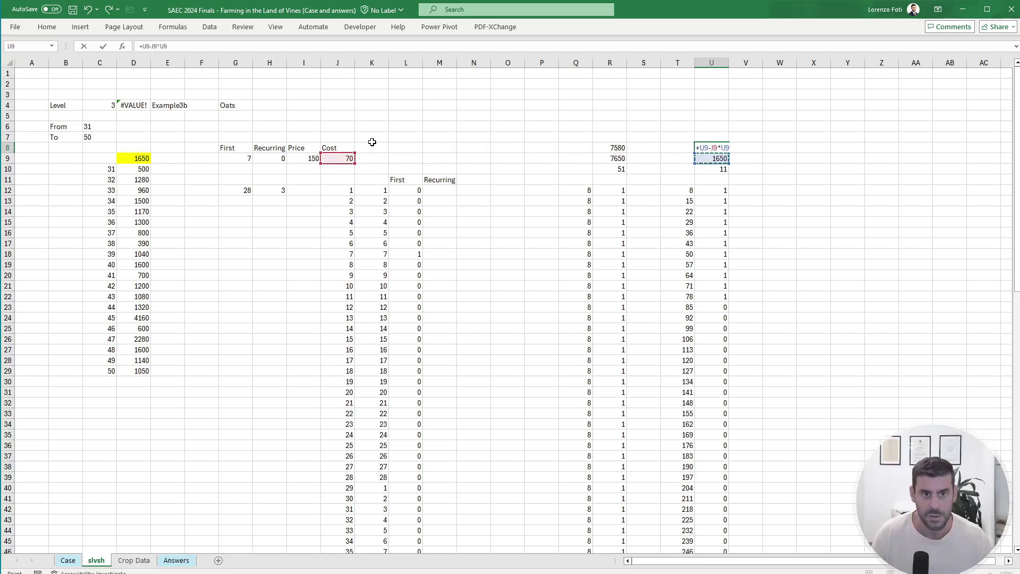
pyautogui.press('Down')
pyautogui.press('Return')
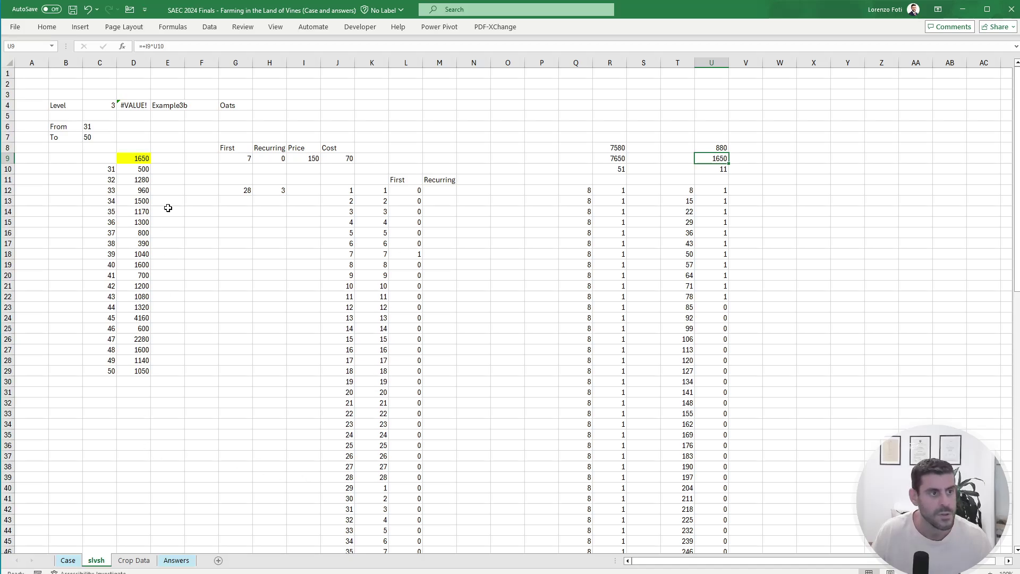
# Step: Set the game in E4 to Example4 and compare the profit with the example answer on the Case sheet
pyautogui.click(171, 102)
pyautogui.click(173, 48)
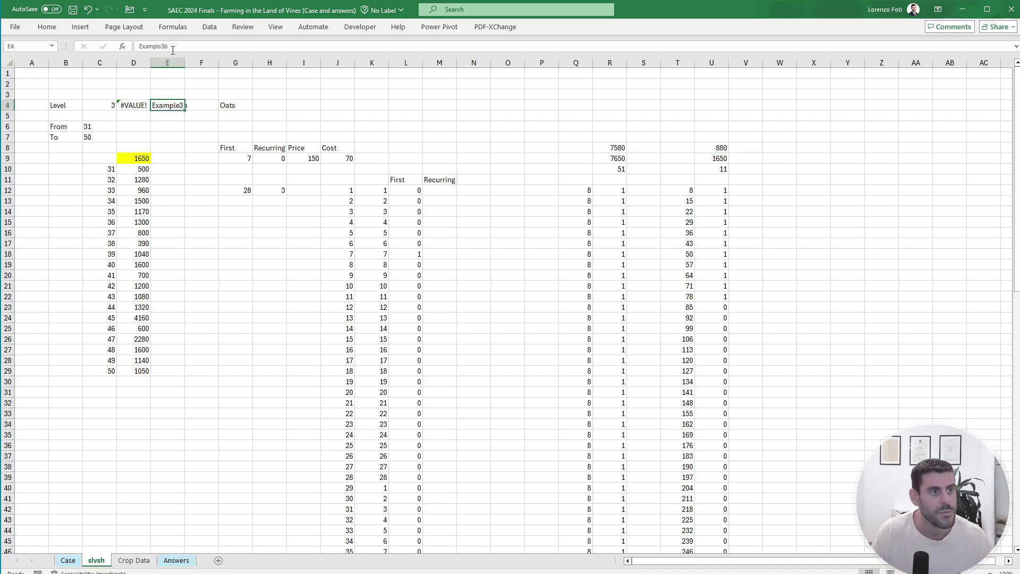
pyautogui.press('BackSpace')
pyautogui.press('BackSpace')
pyautogui.write('4')
pyautogui.press('Return')
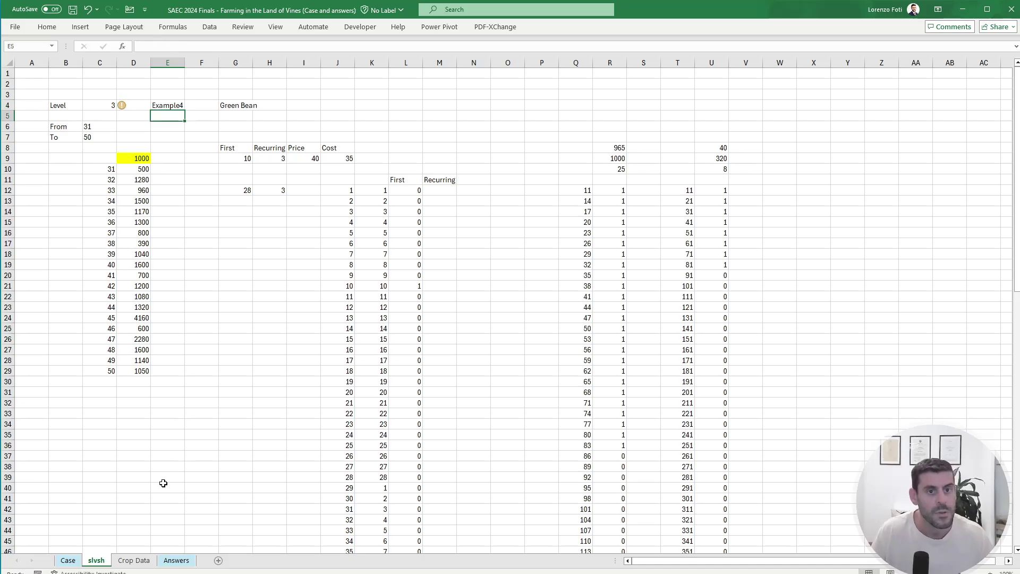
pyautogui.click(68, 560)
pyautogui.click(96, 559)
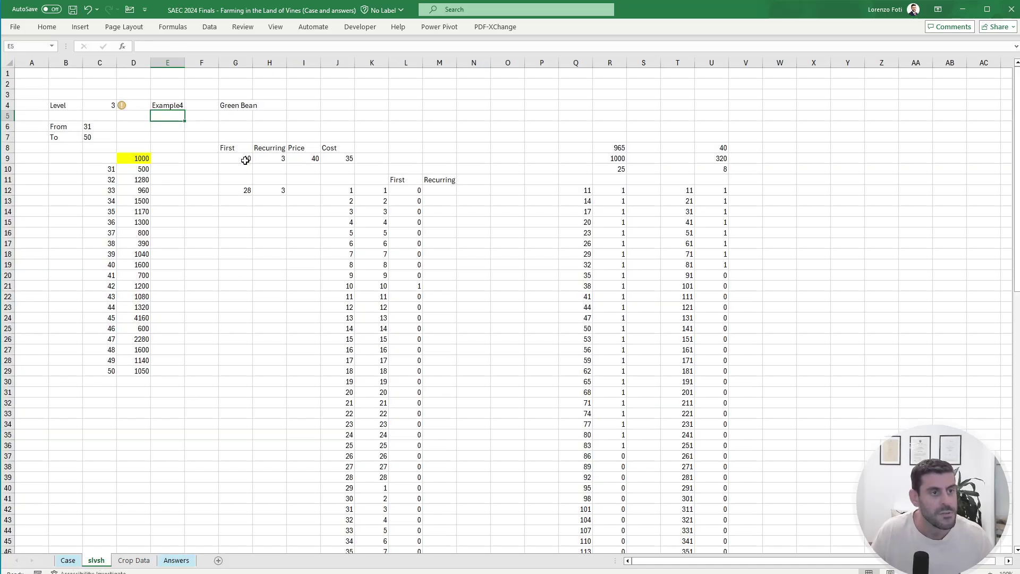
# Step: Set the game in E4 to Example4b and check its profit against the Case sheet's example answer
pyautogui.click(171, 105)
pyautogui.click(187, 45)
pyautogui.write('b')
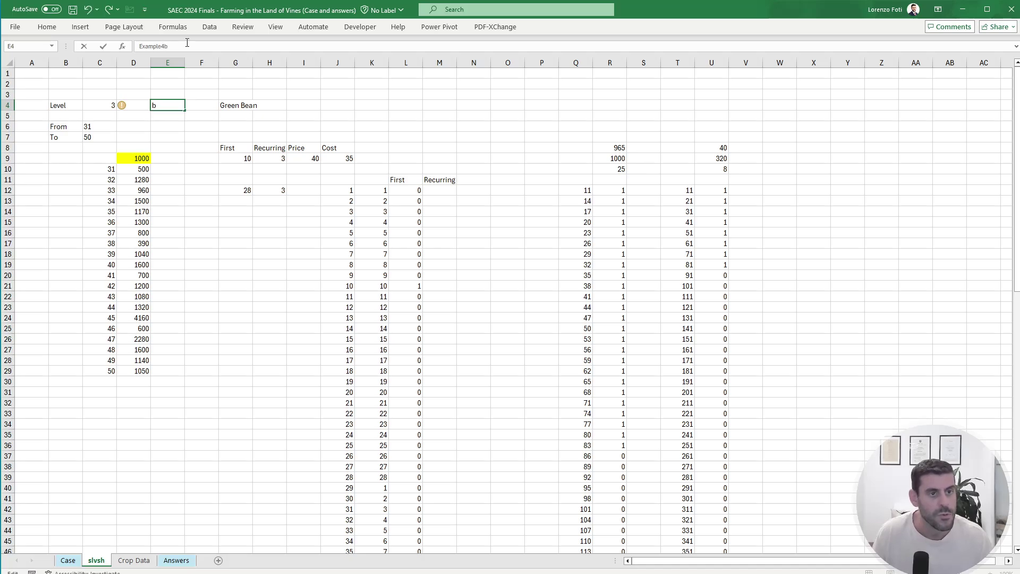
pyautogui.press('Return')
pyautogui.click(68, 561)
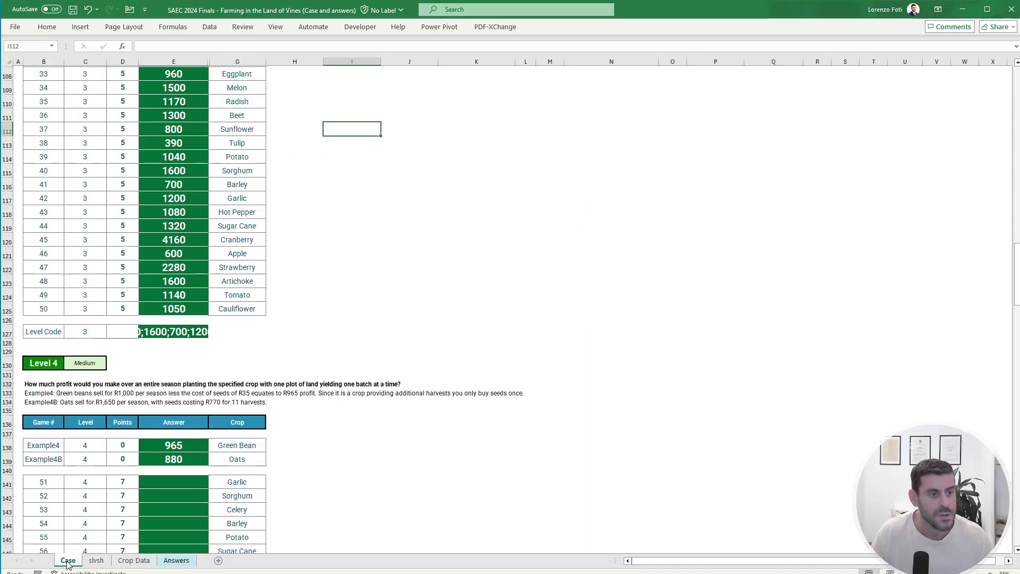
pyautogui.click(91, 562)
# Step: Repoint the IF formula in D9 to the profit values U8 and R8 instead of the sales values
pyautogui.click(138, 157)
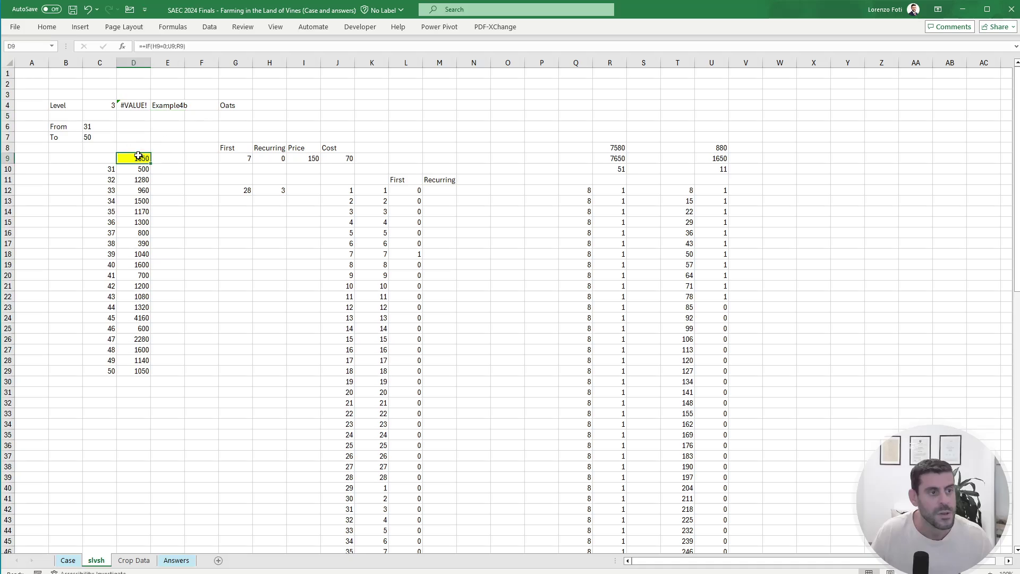
pyautogui.press('F2')
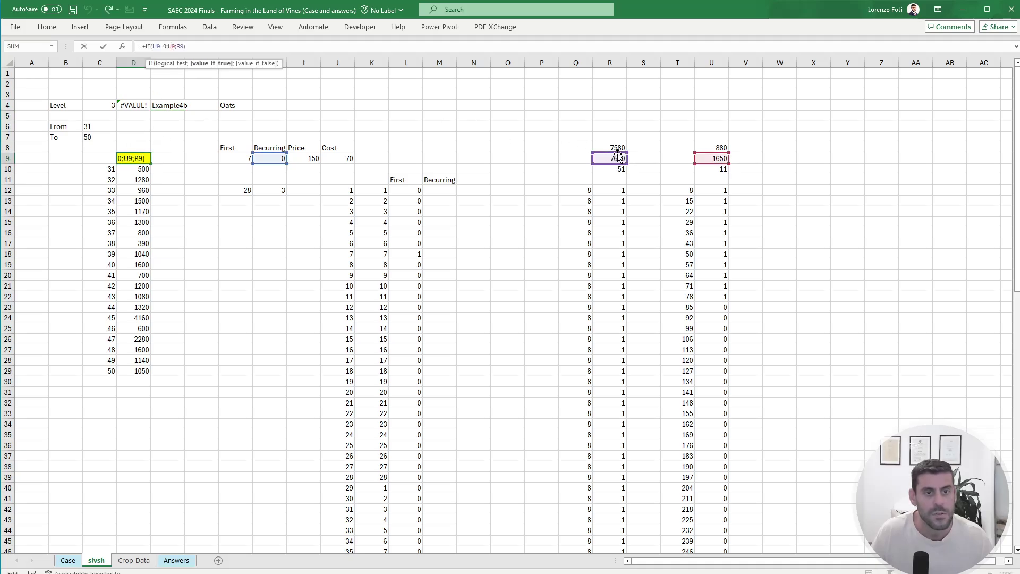
pyautogui.moveTo(616, 154); pyautogui.dragTo(616, 143)
pyautogui.moveTo(724, 155); pyautogui.dragTo(723, 148)
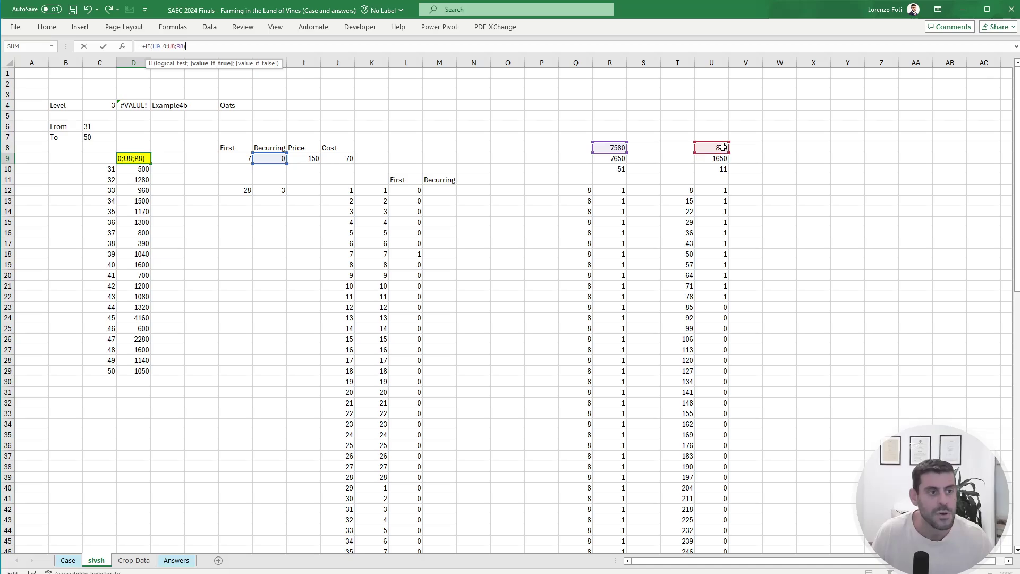
pyautogui.press('Return')
# Step: Set the level in C4 to 4 and recalculate the data table for games 51 to 70
pyautogui.press('Left')
pyautogui.press('Up')
pyautogui.press('Up')
pyautogui.press('Up')
pyautogui.press('Up')
pyautogui.press('Up')
pyautogui.press('Up')
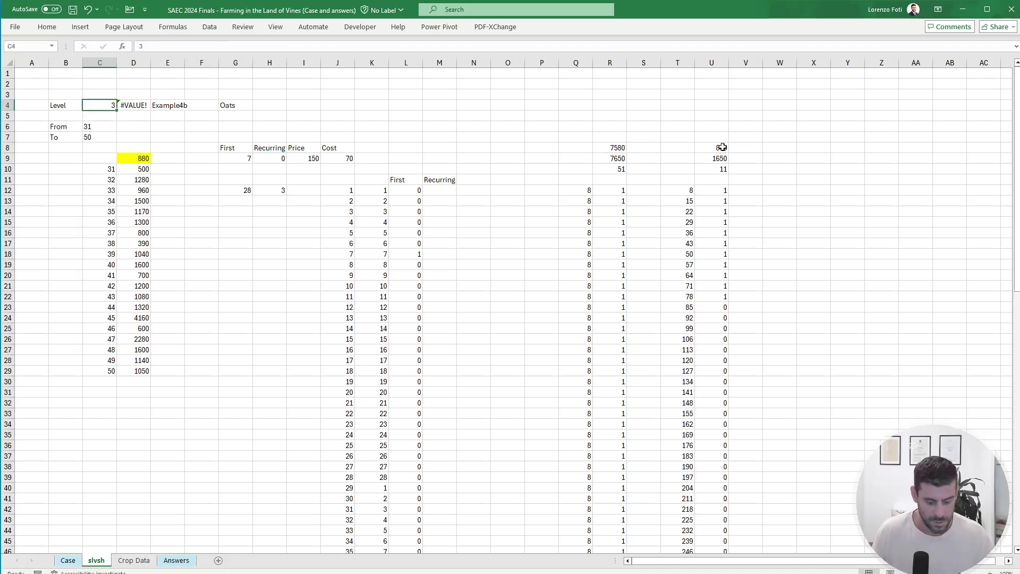
pyautogui.write('4')
pyautogui.press('Return')
pyautogui.hotkey('alt', 'm')
pyautogui.press('Escape')
# Step: Copy the data table results D10:D29 and paste them as values into the Level 4 answers from E141 on the Case sheet
pyautogui.press('Down')
pyautogui.press('Down')
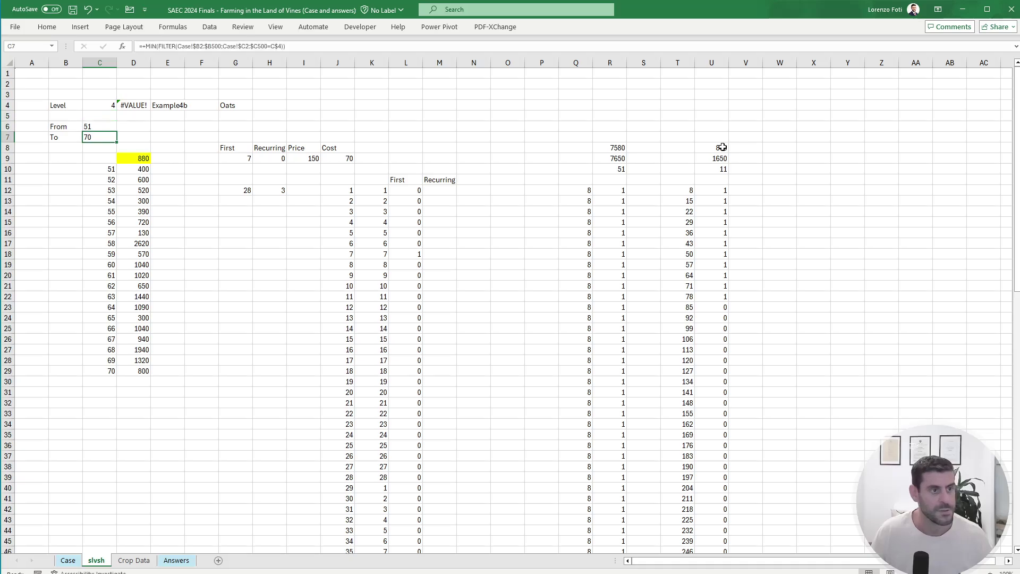
pyautogui.press('Down')
pyautogui.press('Down')
pyautogui.press('Right')
pyautogui.press('Down')
pyautogui.press('Right')
pyautogui.press('Left')
pyautogui.hotkey('ctrl', 'shift', 'Down')
pyautogui.hotkey('ctrl', 'c')
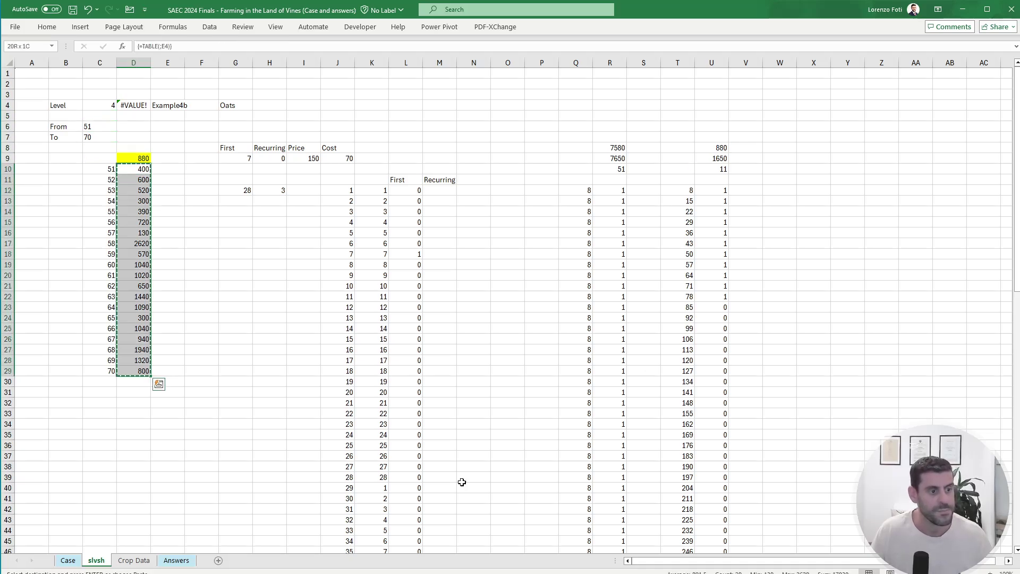
pyautogui.click(68, 559)
pyautogui.scroll(-6, 165, 276)
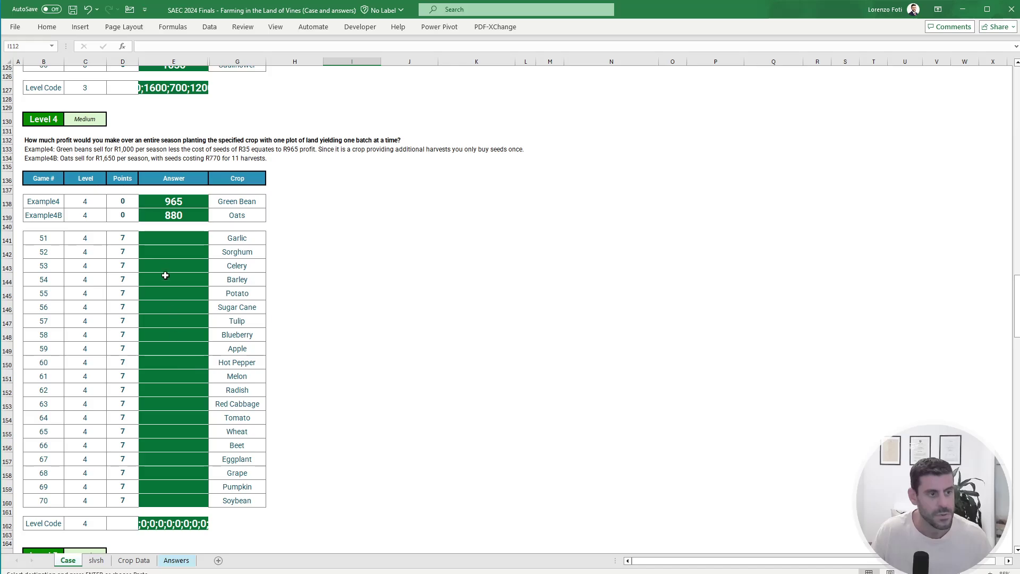
pyautogui.click(161, 244)
pyautogui.rightClick(160, 244)
pyautogui.click(206, 311)
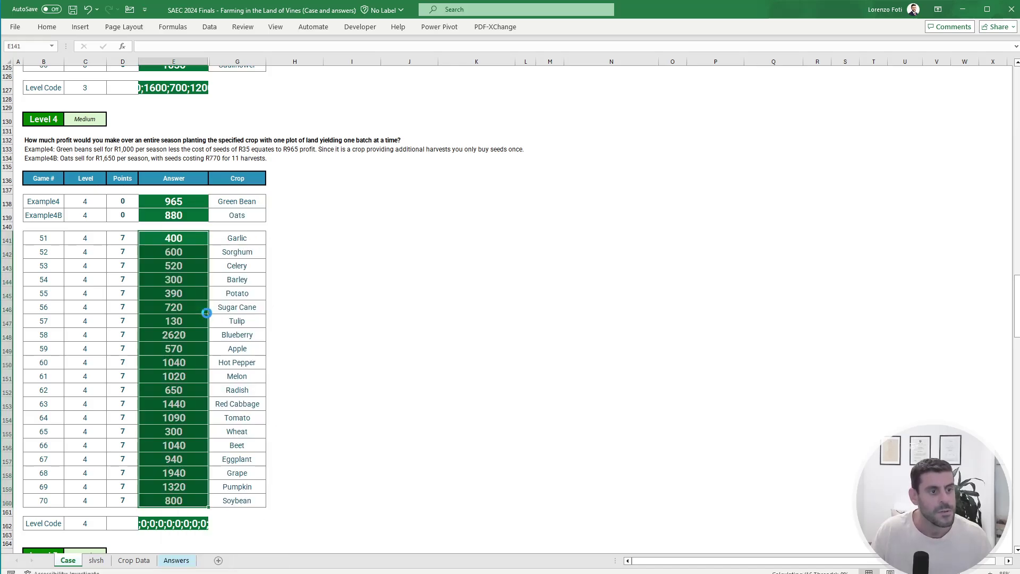
pyautogui.click(351, 321)
# Step: Read the Level 5 fertiliser question with its examples, and set the game in E4 on the slvsh sheet to Example5
pyautogui.scroll(-11, 360, 352)
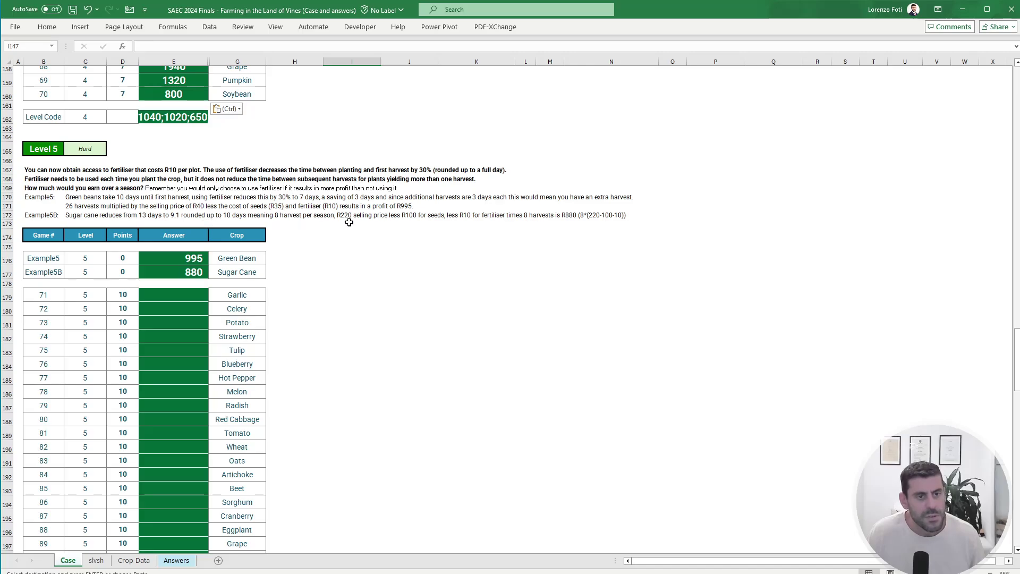
pyautogui.click(97, 560)
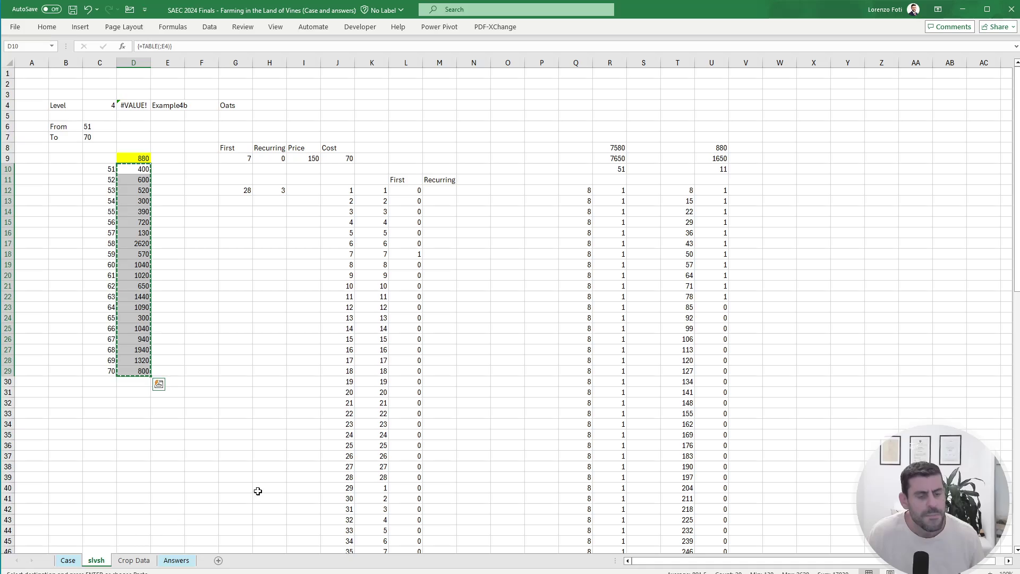
pyautogui.click(618, 191)
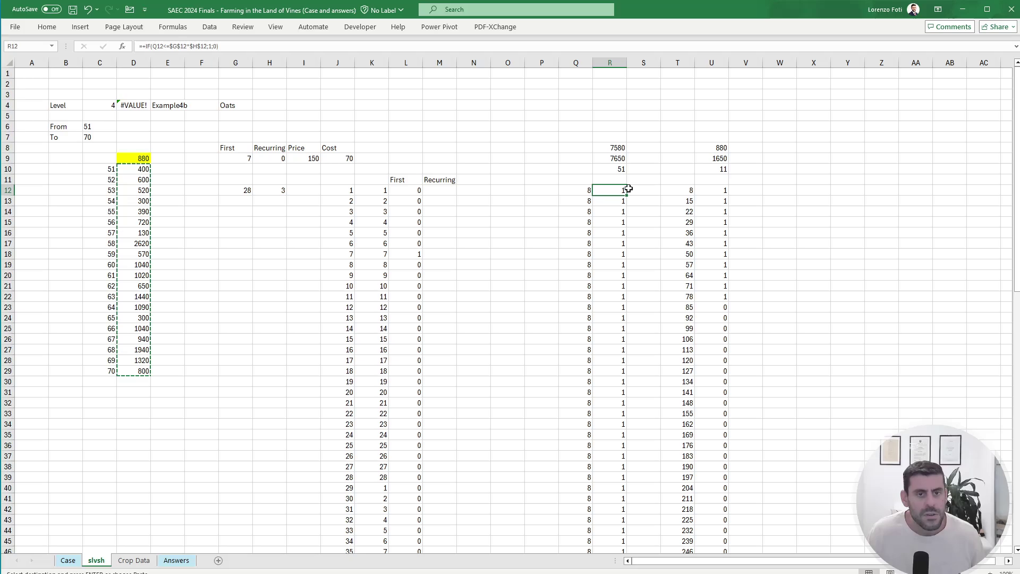
pyautogui.click(168, 104)
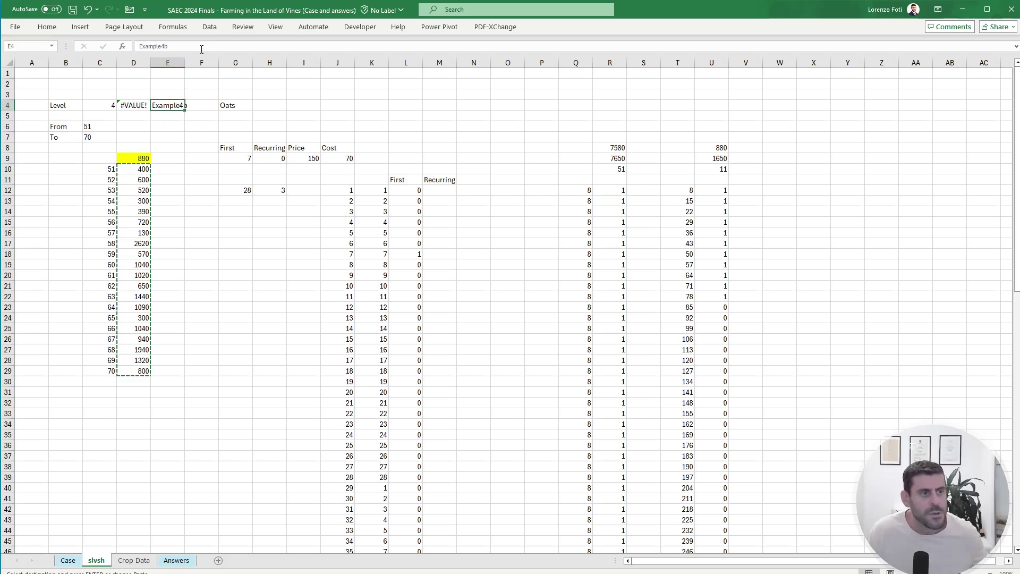
pyautogui.write('Example5')
pyautogui.press('Return')
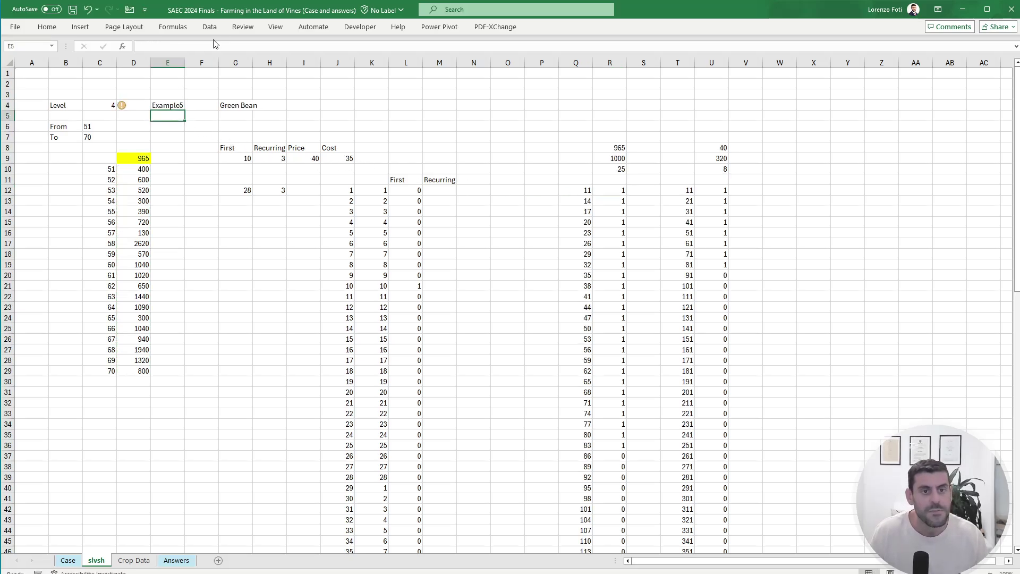
pyautogui.click(587, 190)
pyautogui.click(587, 201)
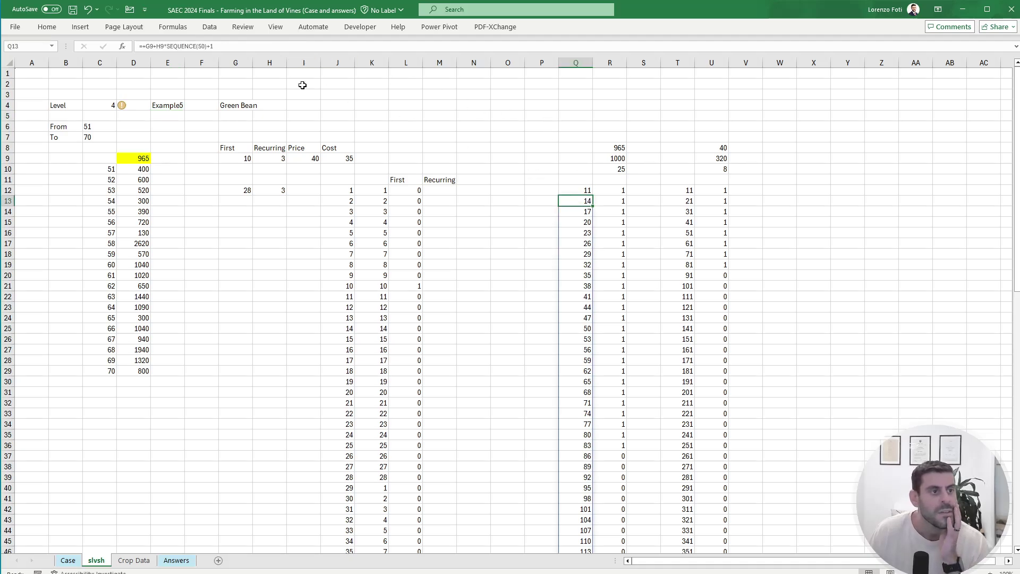
pyautogui.click(221, 50)
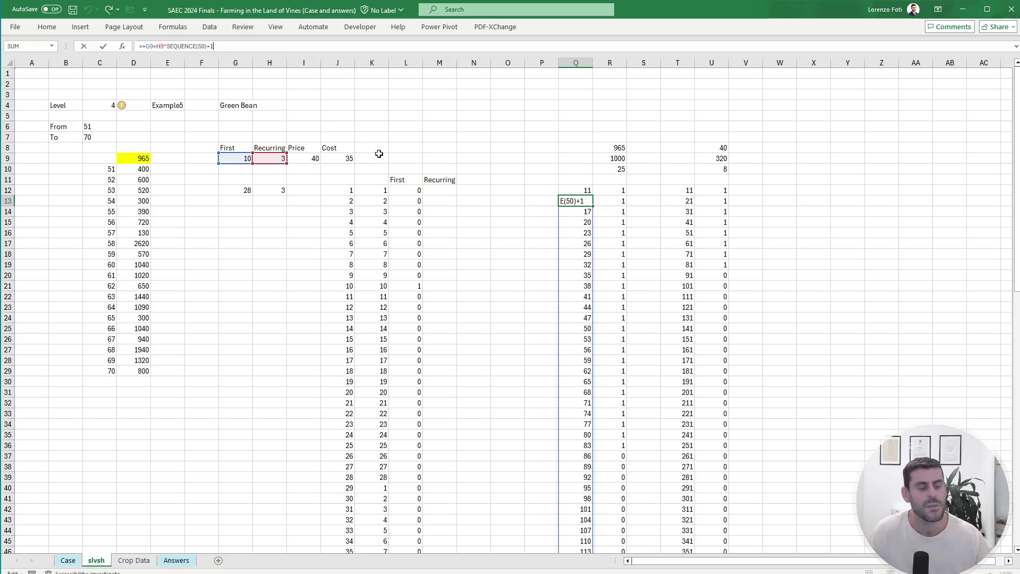
pyautogui.press('Escape')
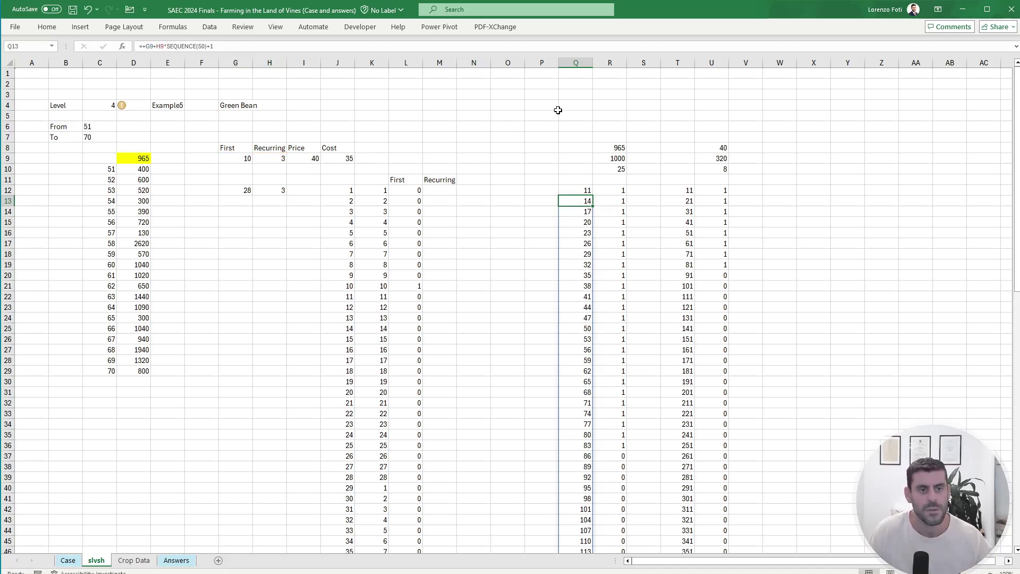
# Step: Label the existing calculation block "Without f" in cell Q4
pyautogui.click(579, 104)
pyautogui.write('Without f')
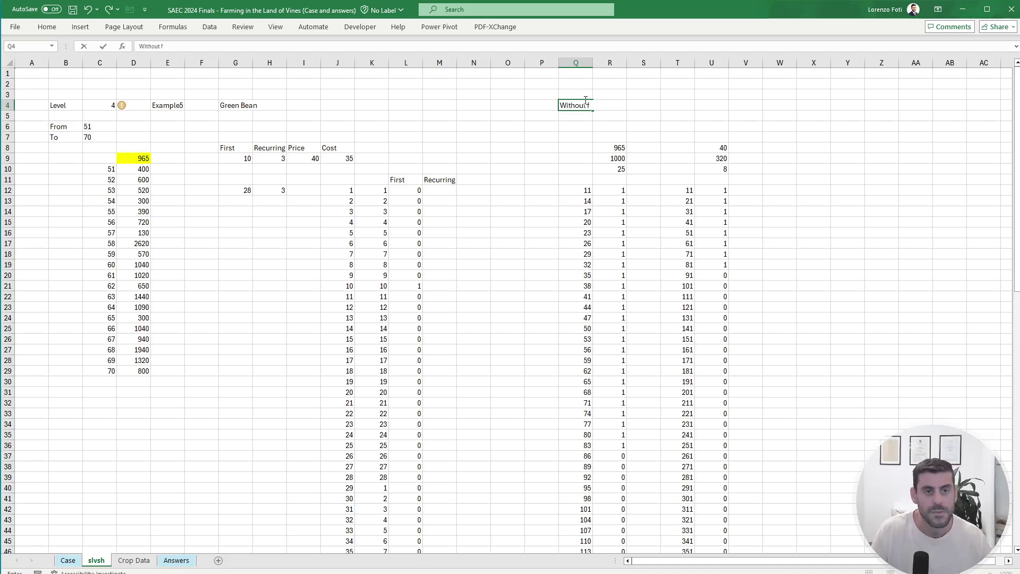
pyautogui.write('e')
pyautogui.press('BackSpace')
pyautogui.press('Return')
# Step: Copy the label in Q4 to Y4 and change the copy to "With f"
pyautogui.press('Up')
pyautogui.hotkey('ctrl', 'c')
pyautogui.press('Right')
pyautogui.press('Right')
pyautogui.press('Right')
pyautogui.press('Right')
pyautogui.press('Right')
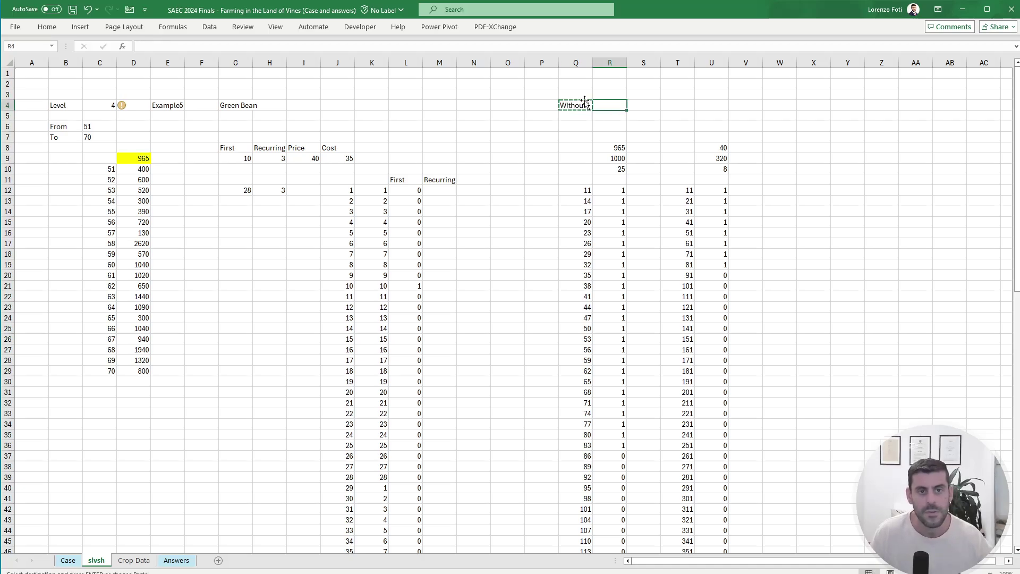
pyautogui.press('Right')
pyautogui.press('Right')
pyautogui.press('Right')
pyautogui.hotkey('ctrl', 'v')
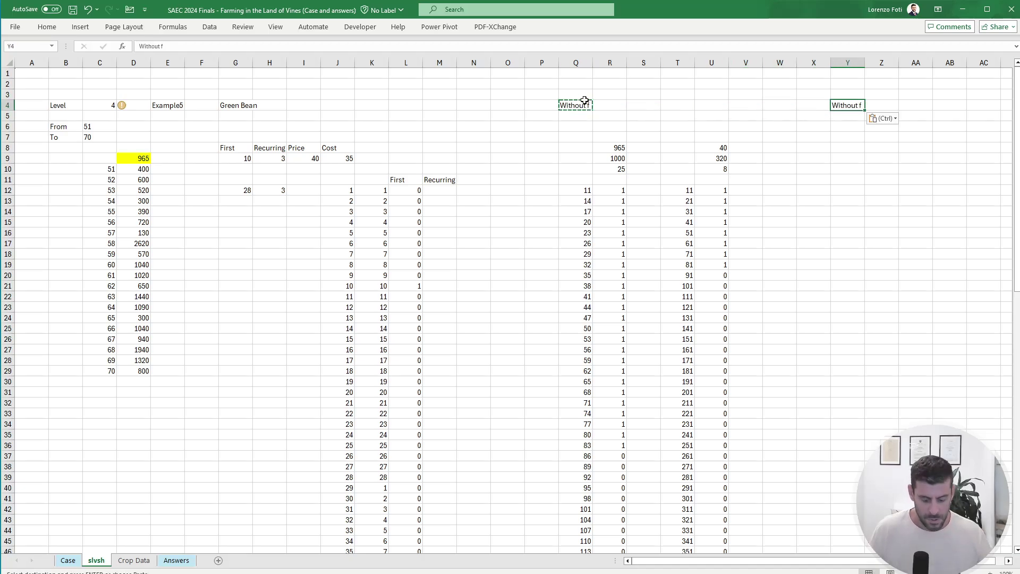
pyautogui.write('With f')
pyautogui.press('Return')
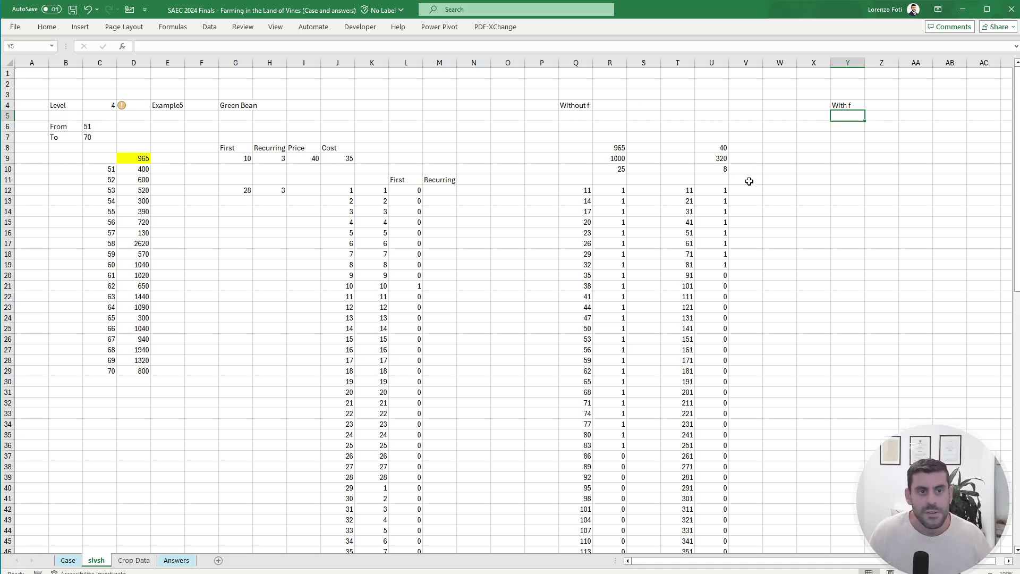
# Step: Copy the calculation block Q8:U62 and paste it under the "With f" label starting at Y8
pyautogui.moveTo(579, 142); pyautogui.dragTo(689, 261)
pyautogui.click(576, 191)
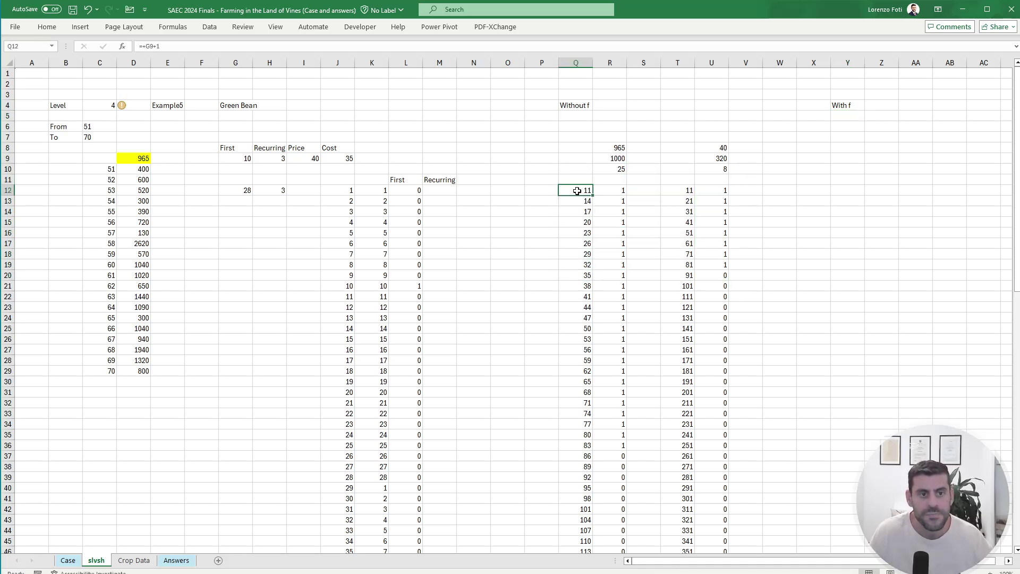
pyautogui.click(161, 47)
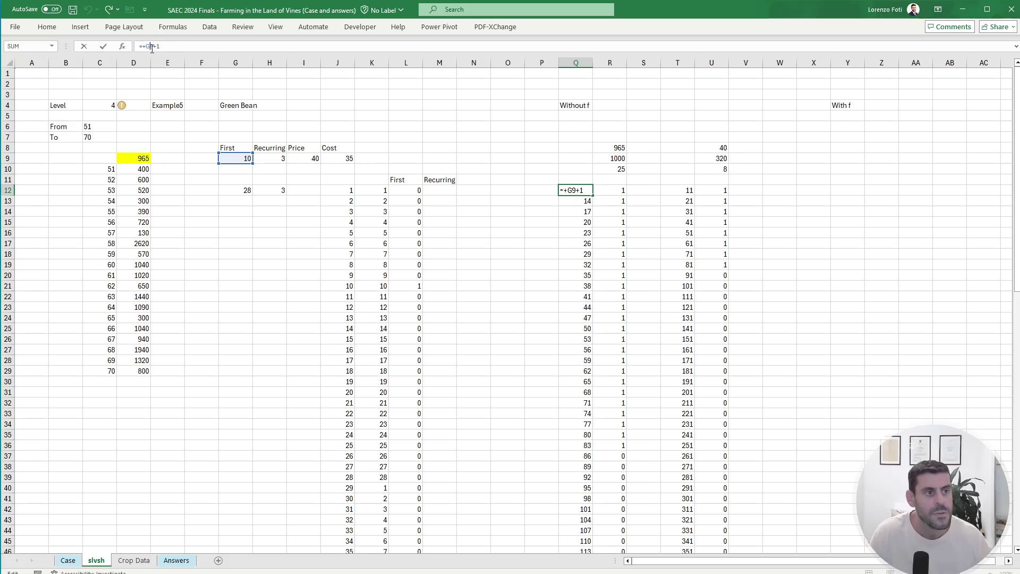
pyautogui.press('Escape')
pyautogui.moveTo(577, 149); pyautogui.dragTo(715, 243)
pyautogui.hotkey('ctrl', 'shift', 'Down')
pyautogui.hotkey('ctrl', 'c')
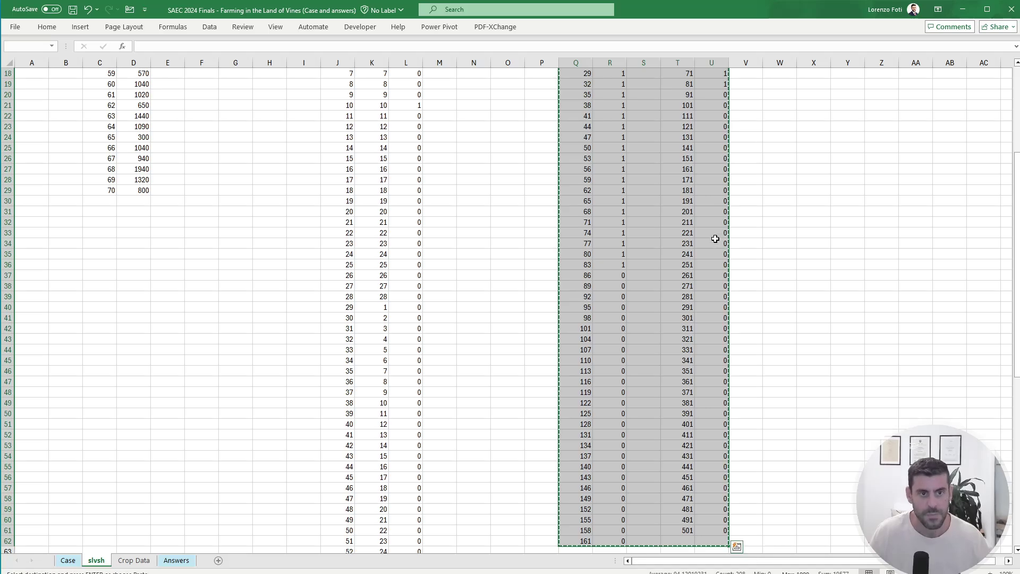
pyautogui.scroll(6, 714, 241)
pyautogui.click(849, 148)
pyautogui.press('Return')
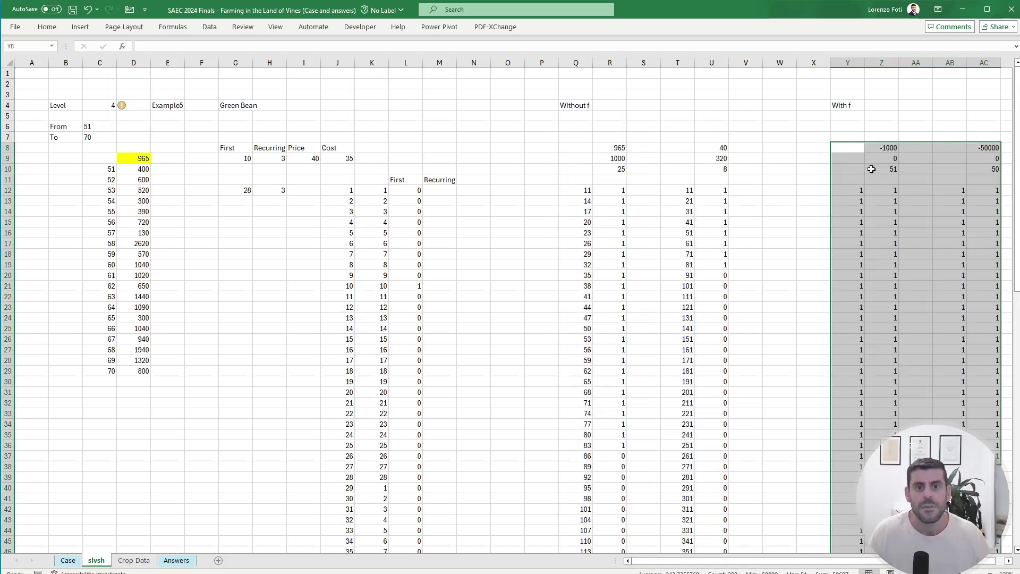
# Step: Check the pasted formula in Y12 and reread the Level 5 fertiliser rules on the Case sheet
pyautogui.click(892, 148)
pyautogui.click(851, 191)
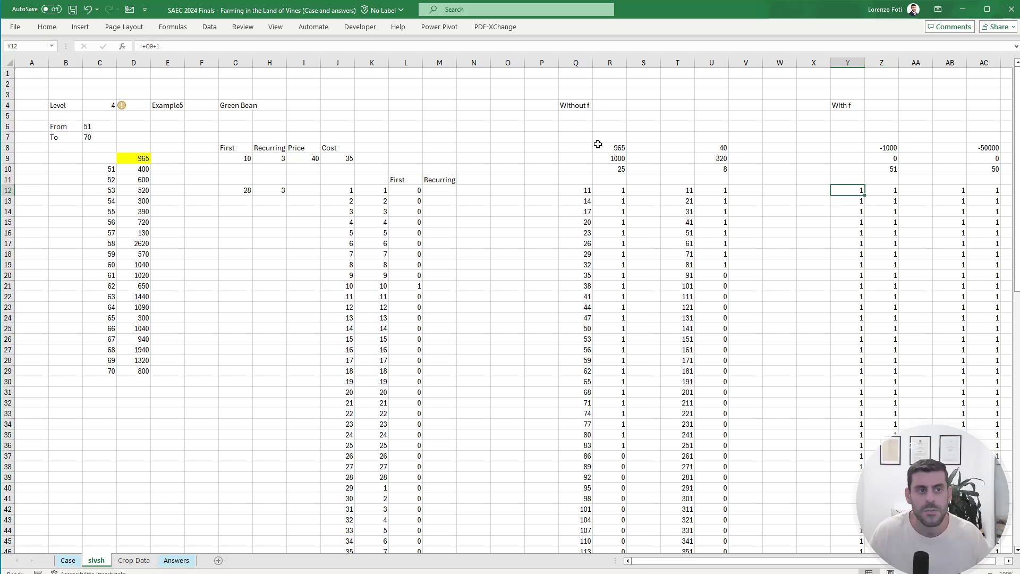
pyautogui.click(157, 46)
pyautogui.press('Escape')
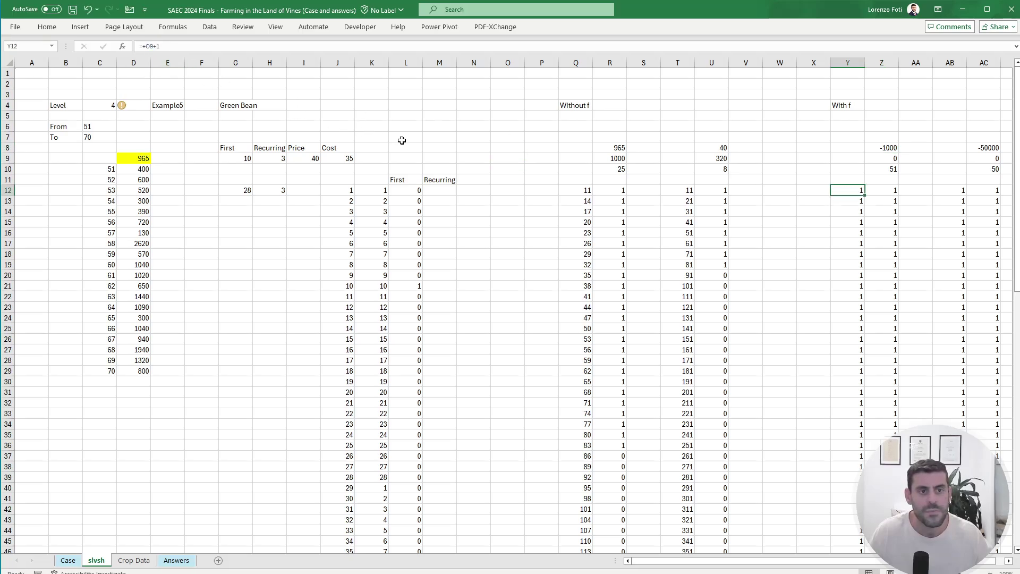
pyautogui.click(386, 144)
pyautogui.click(405, 146)
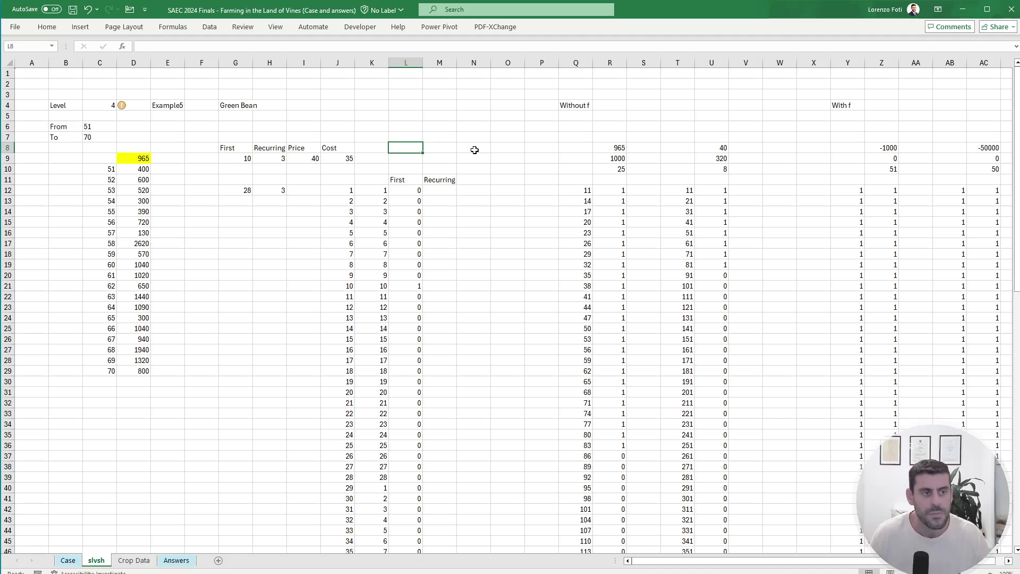
pyautogui.press('Down')
pyautogui.hotkey('ctrl', 'pageup')
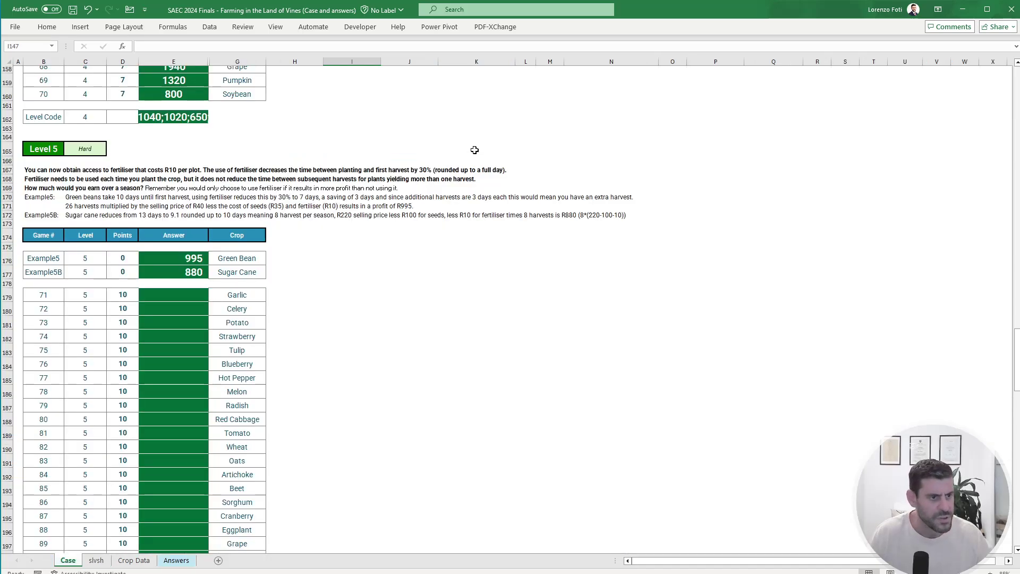
pyautogui.hotkey('ctrl', 'pagedown')
# Step: Enter the fertilised first-harvest time in L9 of the slvsh sheet as ROUNDUP(G9*0,7;0)
pyautogui.write('+')
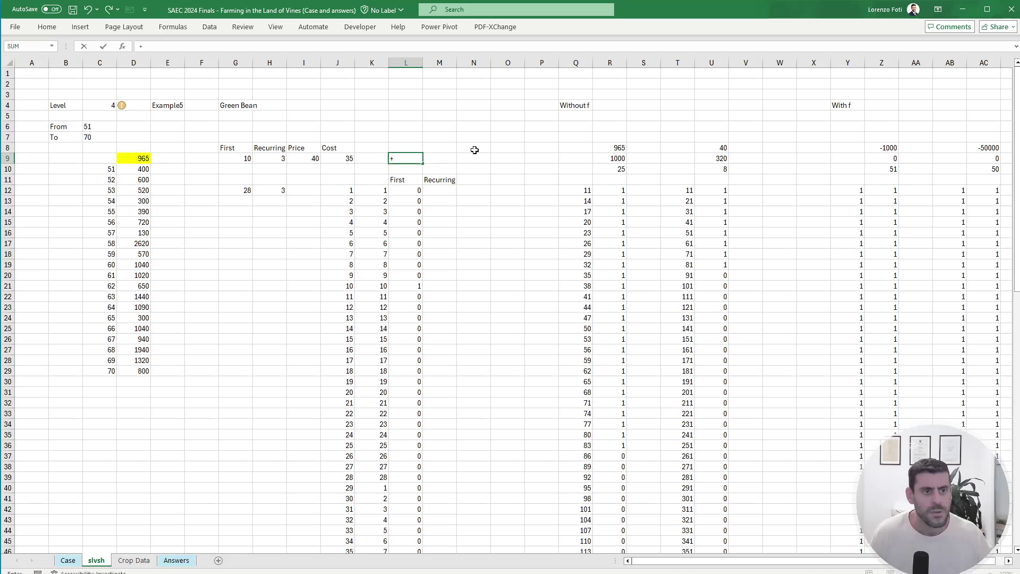
pyautogui.write('rou')
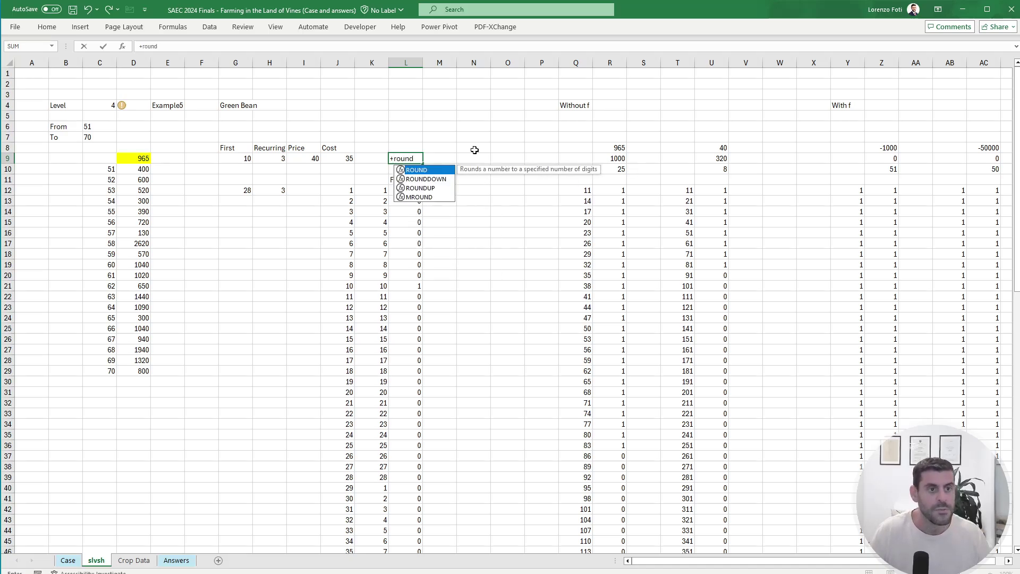
pyautogui.write('nd')
pyautogui.press('Down')
pyautogui.press('Down')
pyautogui.press('Tab')
pyautogui.press('Left')
pyautogui.press('Left')
pyautogui.press('Left')
pyautogui.press('Left')
pyautogui.press('Left')
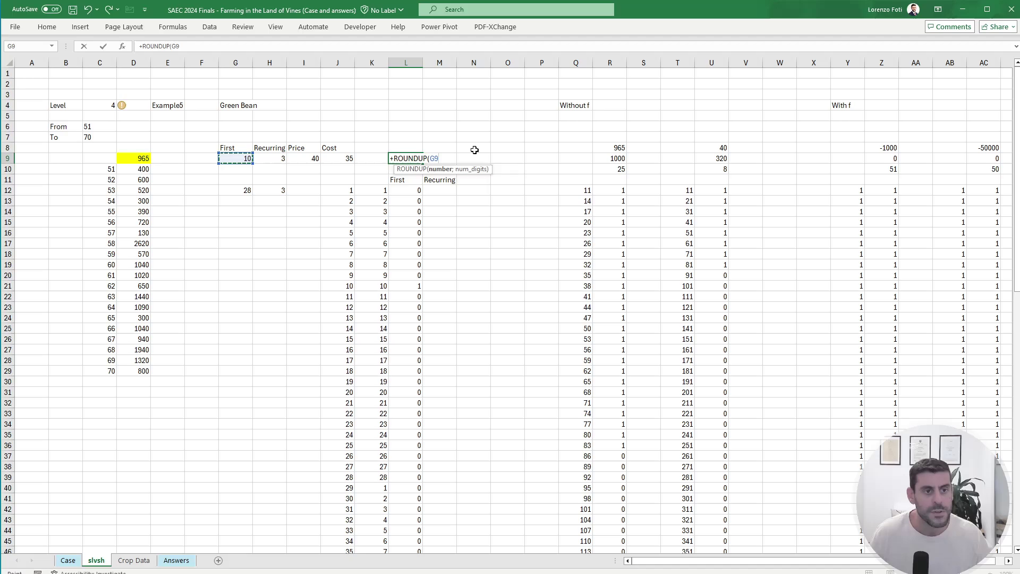
pyautogui.write('*')
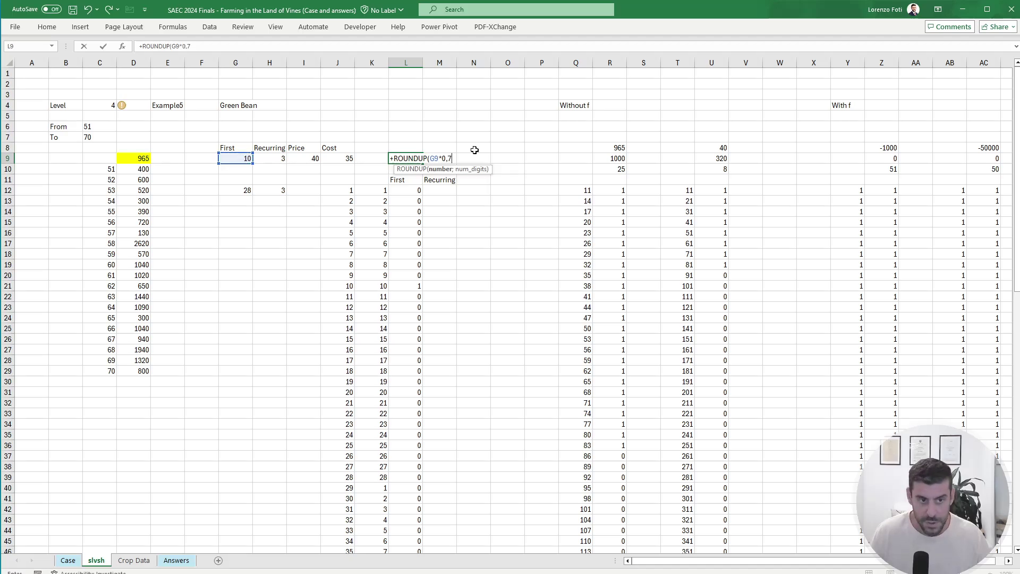
pyautogui.write('0,7)')
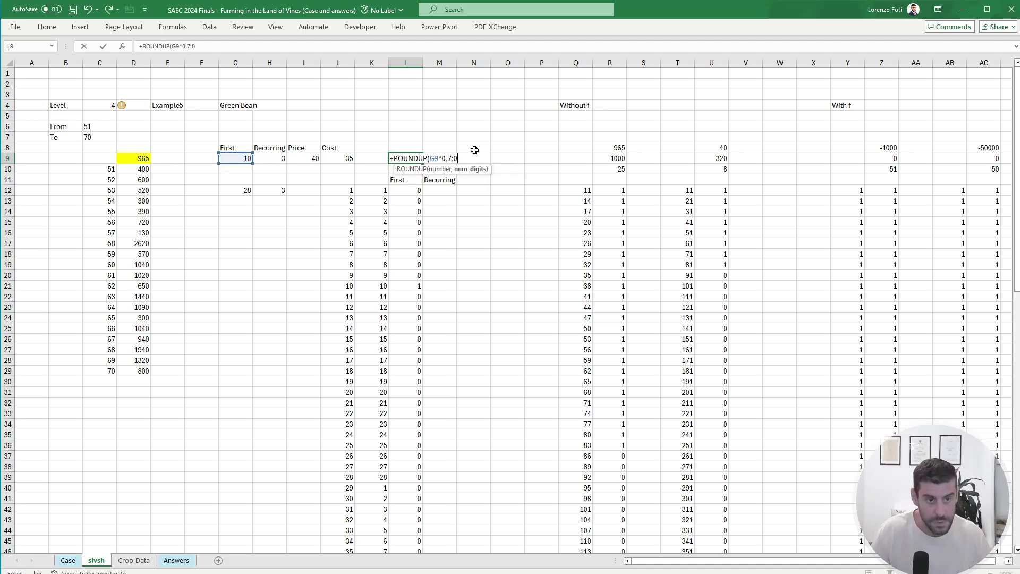
pyautogui.press('Return')
# Step: Link M9 to the unchanged recurring harvest time in H9
pyautogui.press('Up')
pyautogui.press('Right')
pyautogui.write('=')
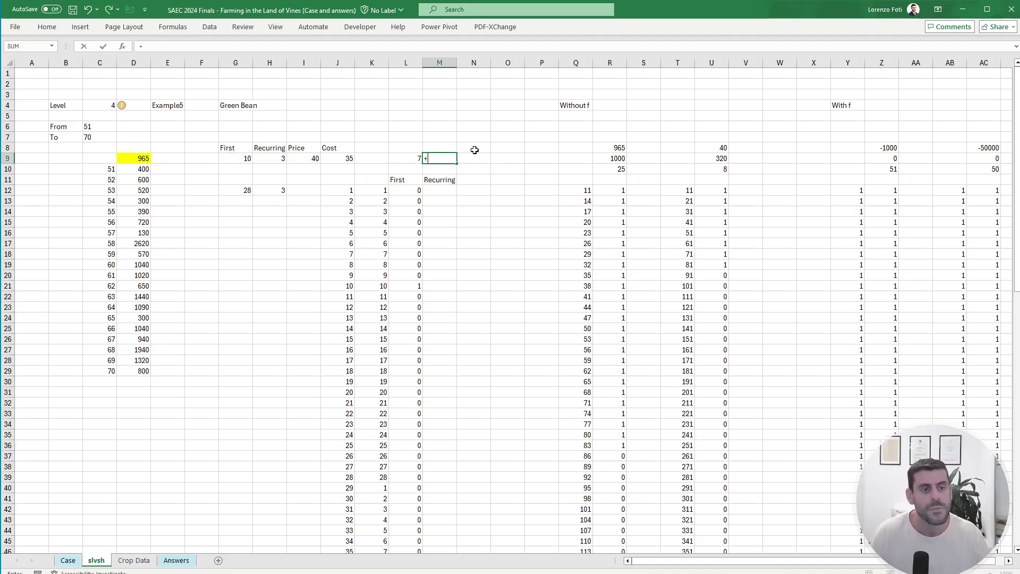
pyautogui.press('Left')
pyautogui.press('Left')
pyautogui.press('Left')
pyautogui.press('Left')
pyautogui.press('Left')
pyautogui.press('Return')
# Step: Add the headers "First" in L8 and "Recurring" in M8 above the fertilised harvest times
pyautogui.press('Up')
pyautogui.press('Up')
pyautogui.press('Left')
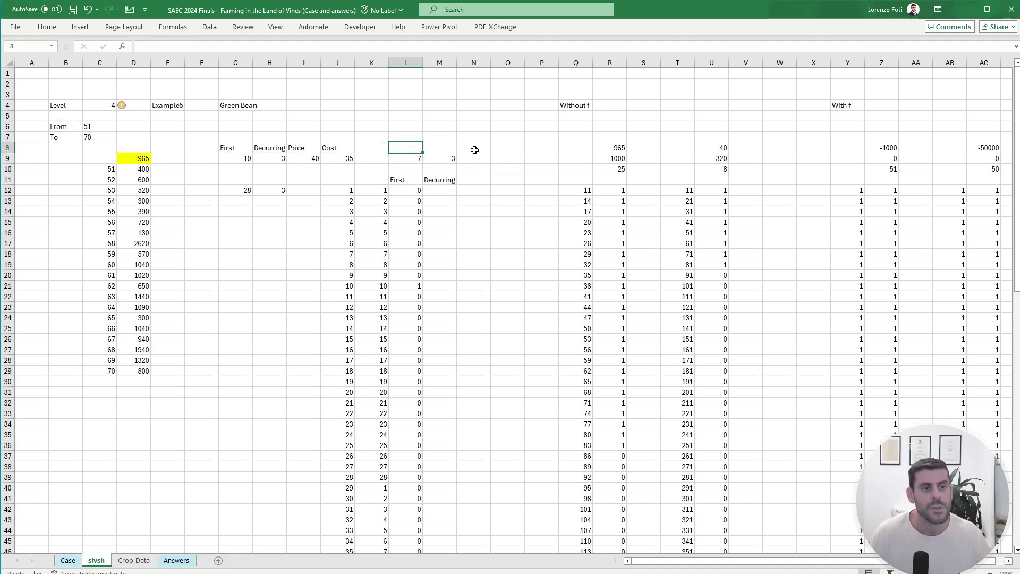
pyautogui.write('First')
pyautogui.press('Tab')
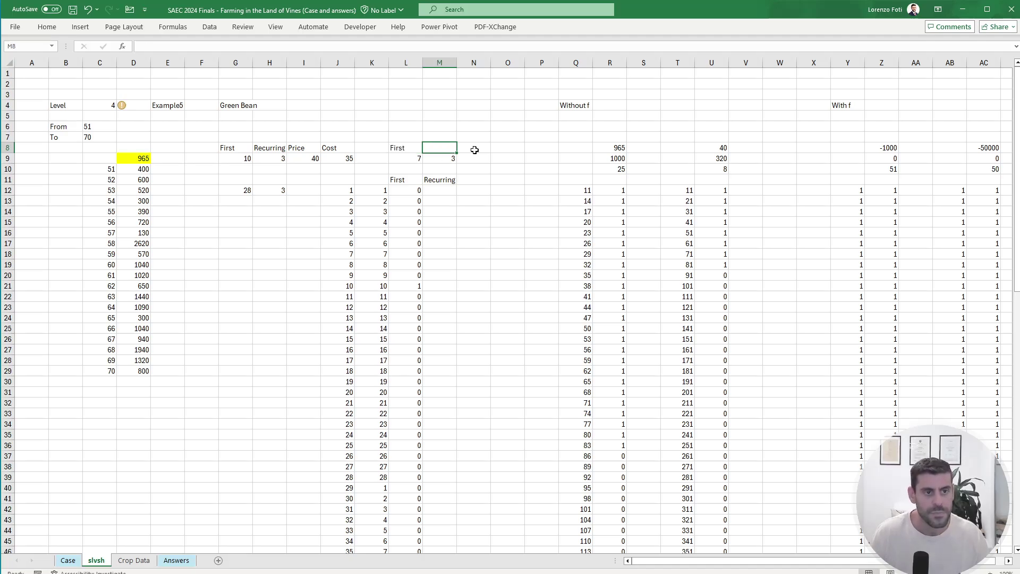
pyautogui.write('Recurri')
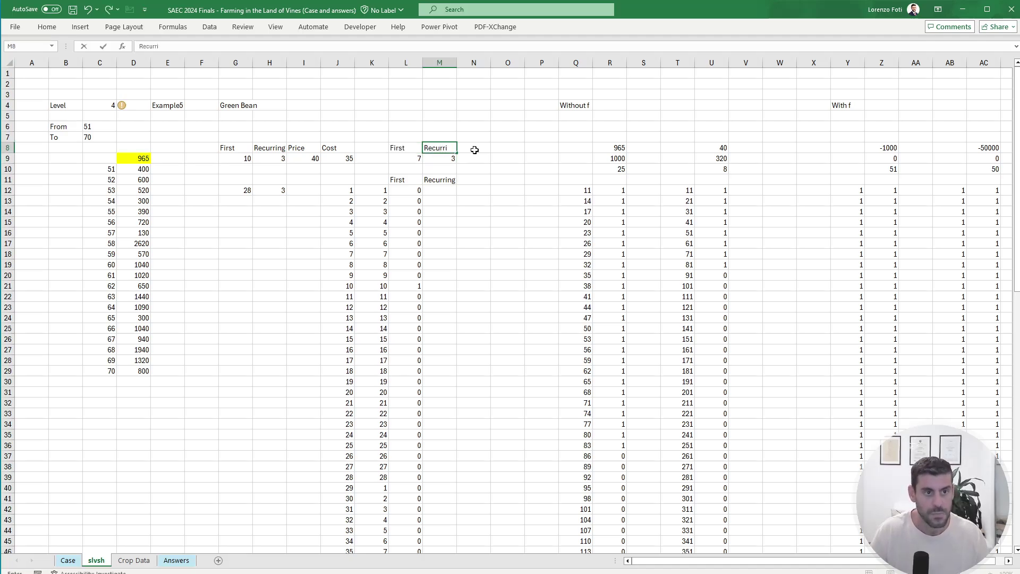
pyautogui.write('ng')
pyautogui.press('Down')
# Step: Repoint the first harvest day formula in Y12 from O9 to L9, giving =+L9+1
pyautogui.press('Right')
pyautogui.press('Right')
pyautogui.press('Right')
pyautogui.press('Right')
pyautogui.press('Right')
pyautogui.press('Right')
pyautogui.press('Right')
pyautogui.press('Right')
pyautogui.press('Right')
pyautogui.press('Right')
pyautogui.press('Right')
pyautogui.press('Down')
pyautogui.press('Right')
pyautogui.press('Down')
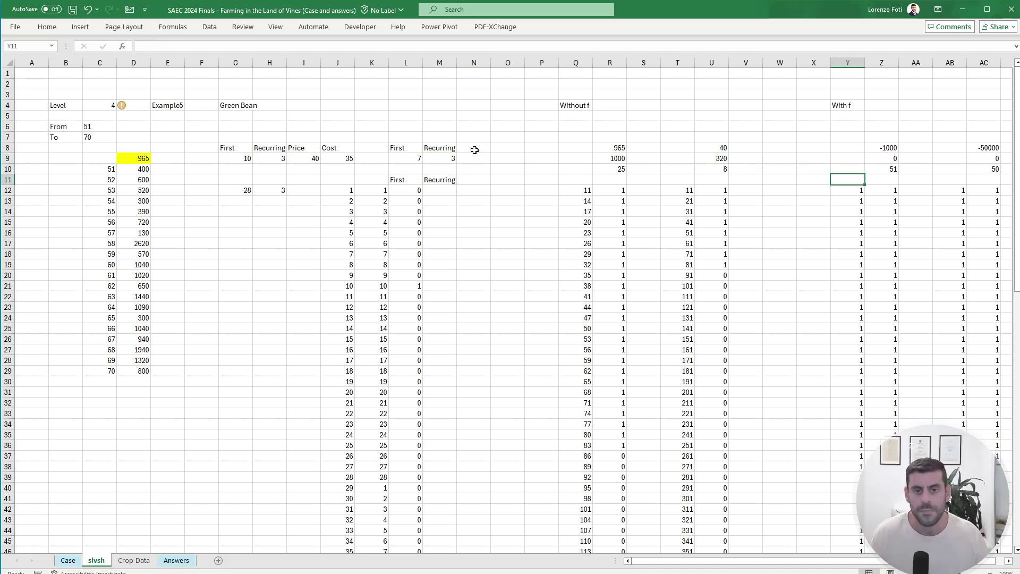
pyautogui.press('Down')
pyautogui.write('=+')
pyautogui.click(501, 159)
pyautogui.write('+1')
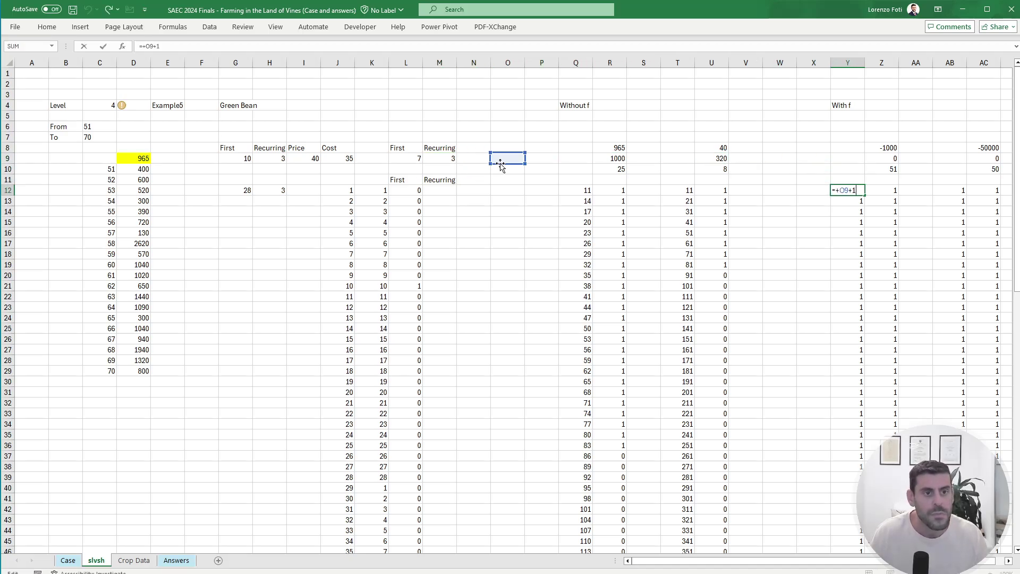
pyautogui.moveTo(500, 164); pyautogui.dragTo(405, 156)
pyautogui.press('Return')
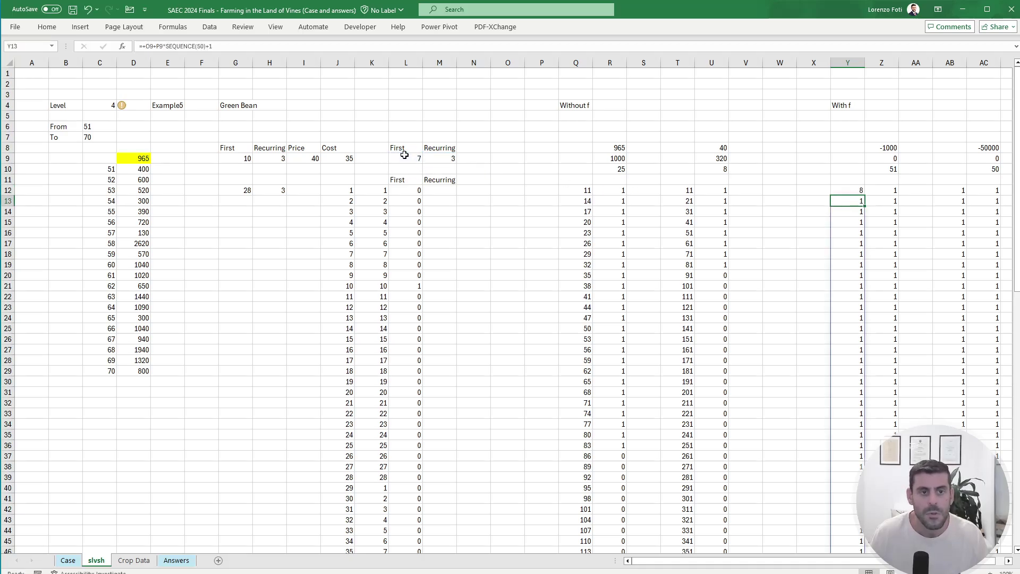
# Step: Repoint the recurring harvest formula in Y13 to L9 and M9, giving =+L9+M9*SEQUENCE(50)+1
pyautogui.press('F2')
pyautogui.moveTo(499, 163); pyautogui.dragTo(405, 160)
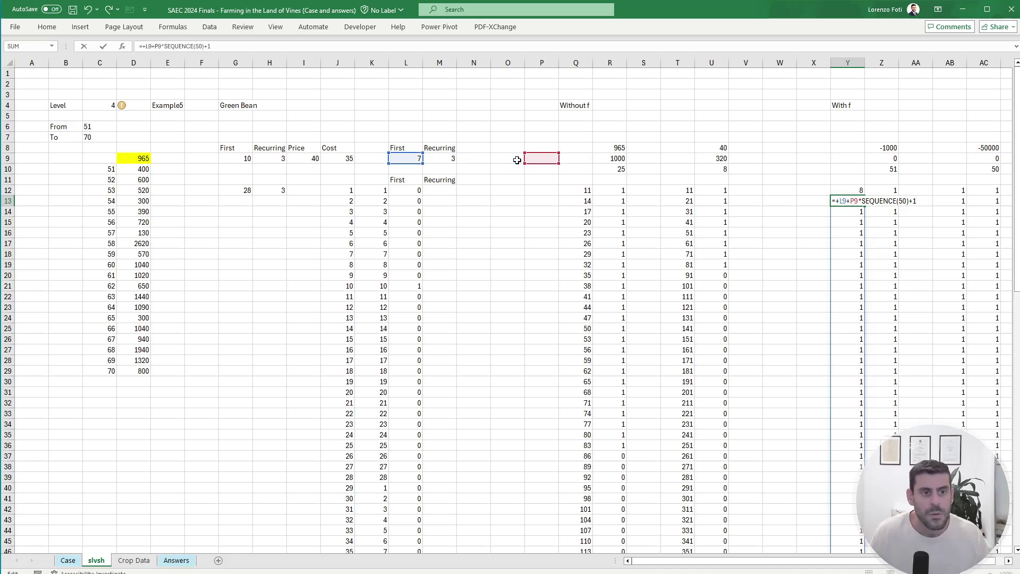
pyautogui.moveTo(517, 160); pyautogui.dragTo(428, 161)
pyautogui.press('Return')
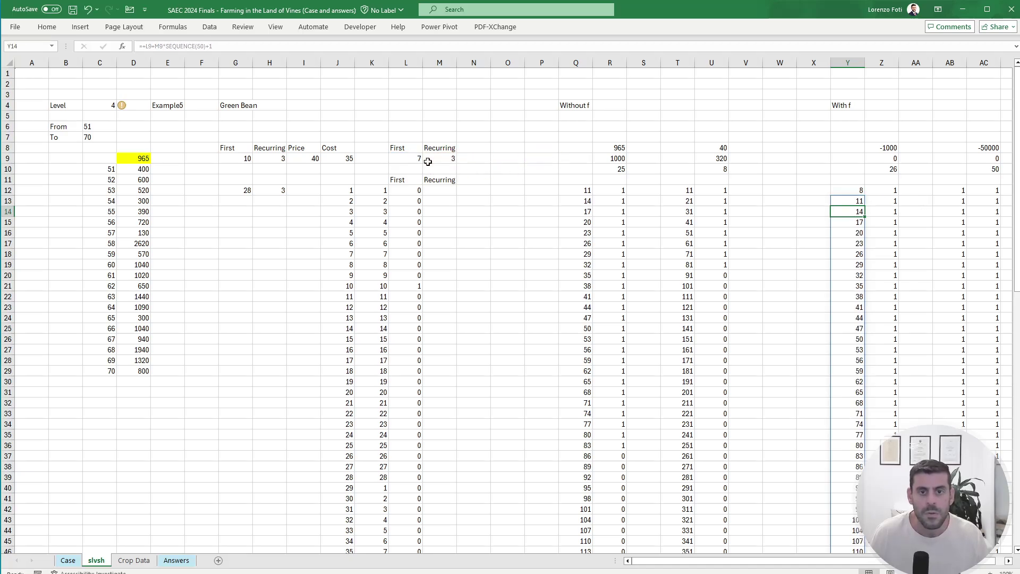
# Step: Repoint the single-harvest sequence formula in AB12 to L9, giving =+L9*SEQUENCE(50)+1
pyautogui.press('Up')
pyautogui.press('Up')
pyautogui.press('Right')
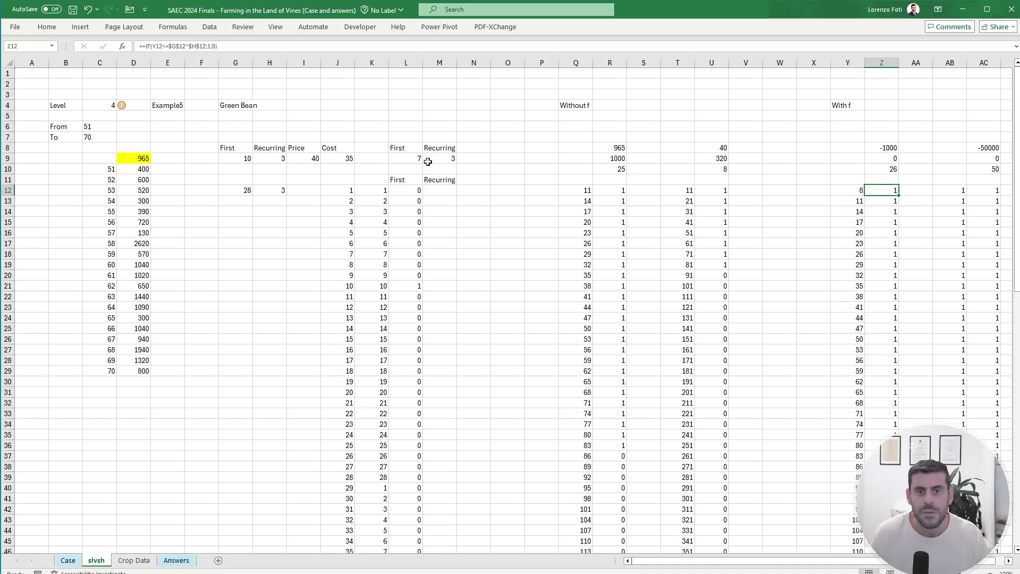
pyautogui.press('Right')
pyautogui.press('Right')
pyautogui.press('Right')
pyautogui.press('Right')
pyautogui.press('Right')
pyautogui.press('Left')
pyautogui.press('Left')
pyautogui.press('Left')
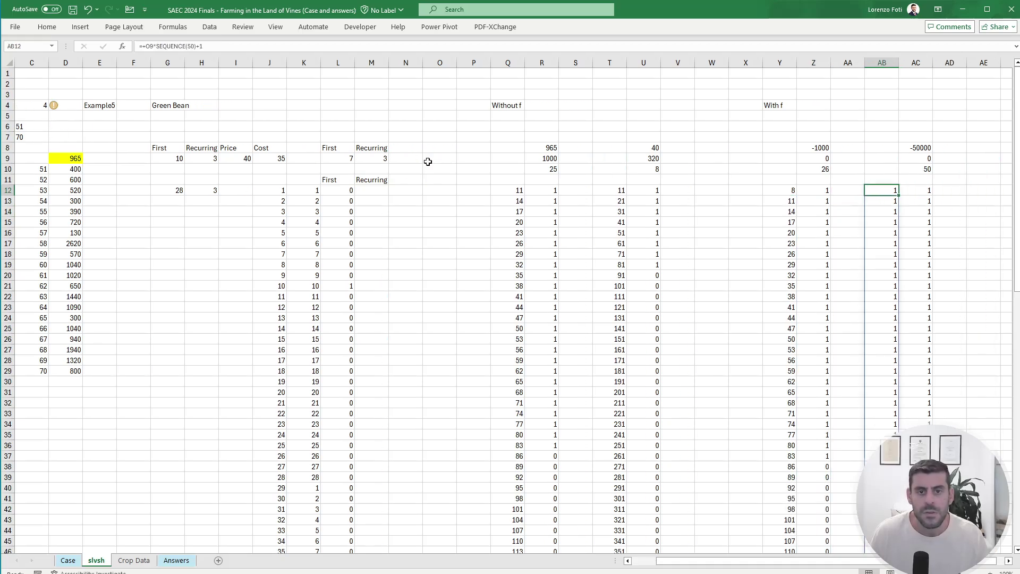
pyautogui.press('F2')
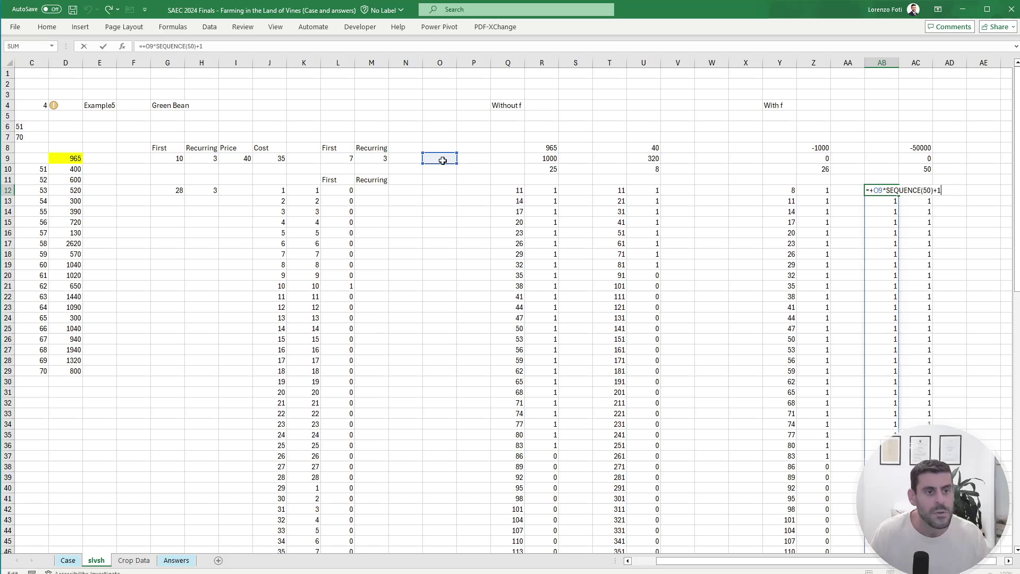
pyautogui.moveTo(443, 164); pyautogui.dragTo(328, 164)
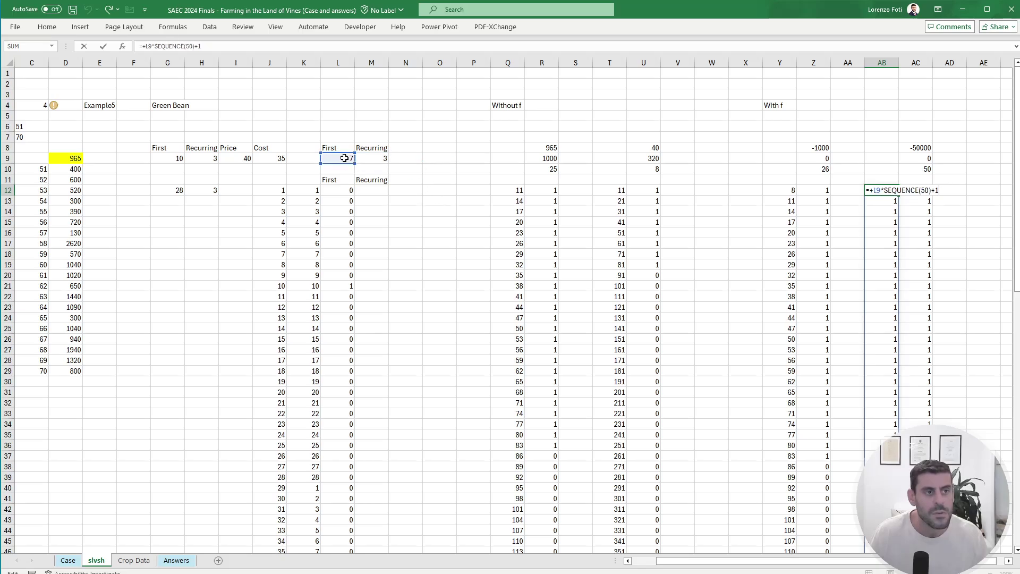
pyautogui.press('Return')
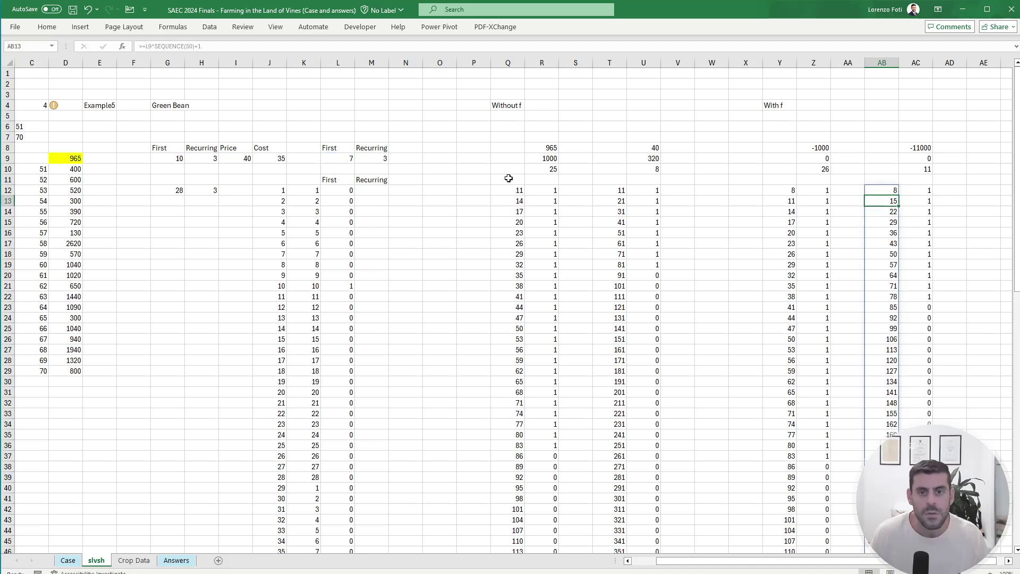
# Step: Check the fertilised formulas against the unfertilised ones and repoint the recurring revenue in Z9 to the price, giving =+Z10*I9
pyautogui.doubleClick(834, 146)
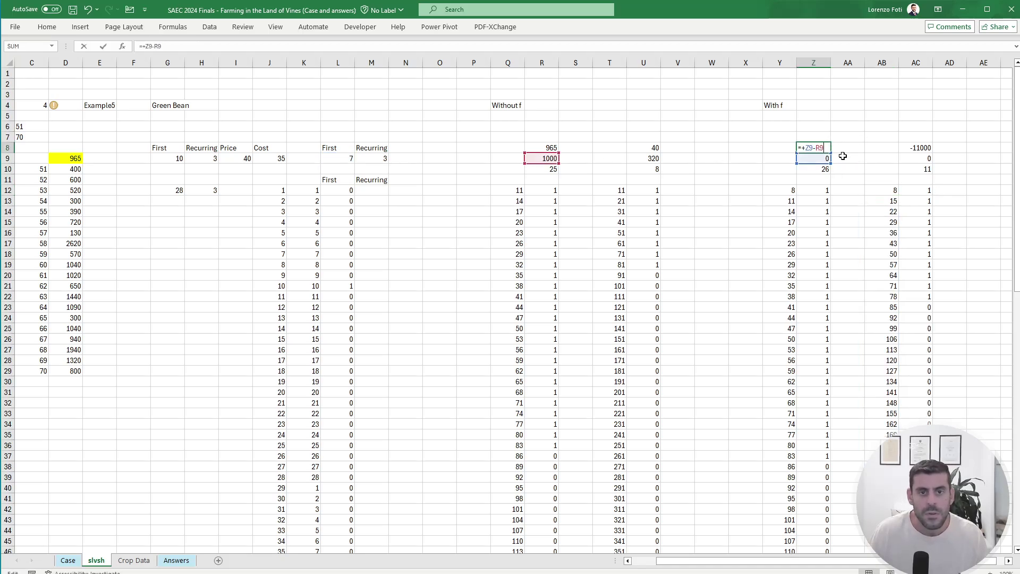
pyautogui.press('Return')
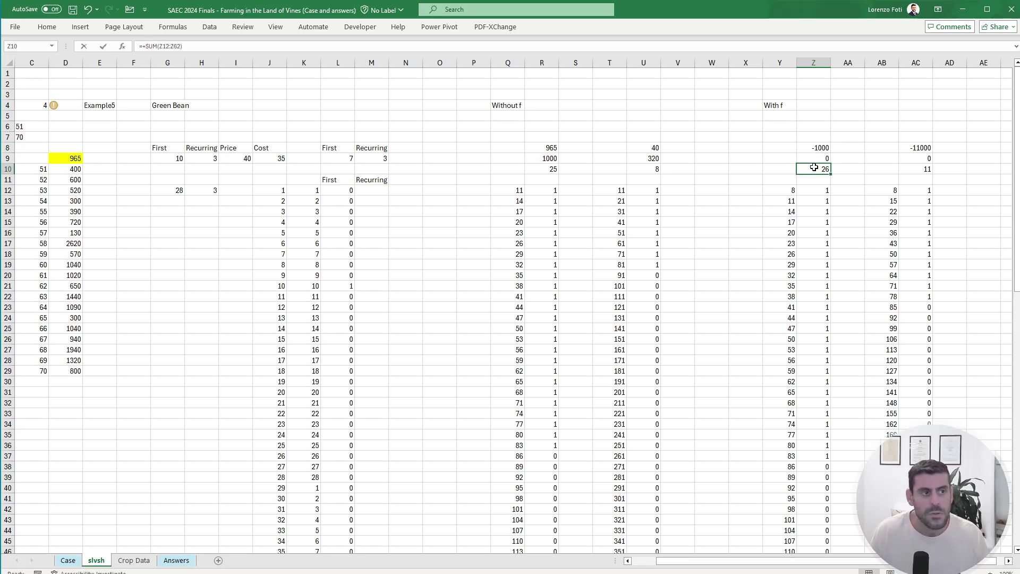
pyautogui.doubleClick(815, 168)
pyautogui.press('Return')
pyautogui.doubleClick(815, 158)
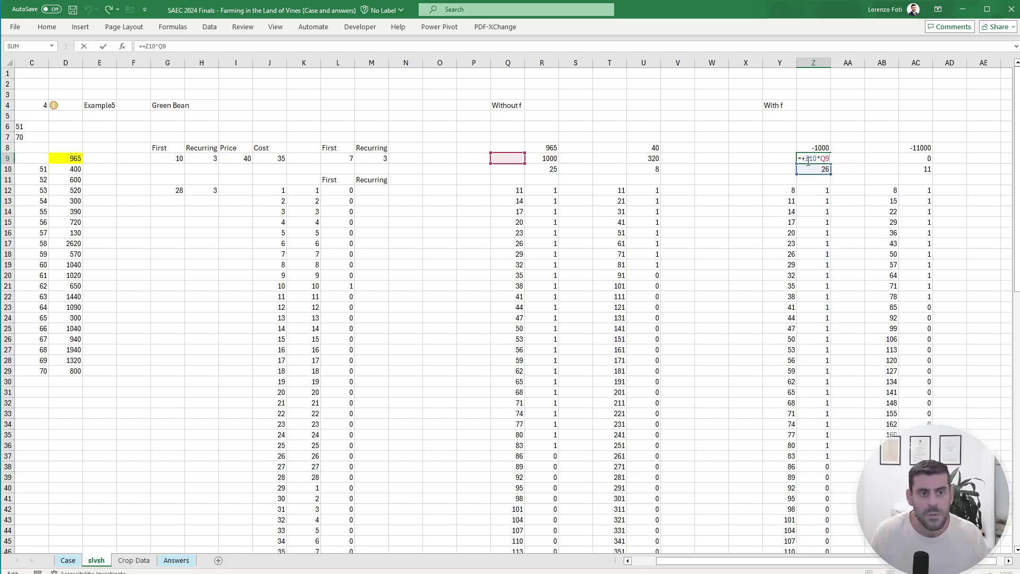
pyautogui.press('Escape')
pyautogui.doubleClick(532, 158)
pyautogui.press('Escape')
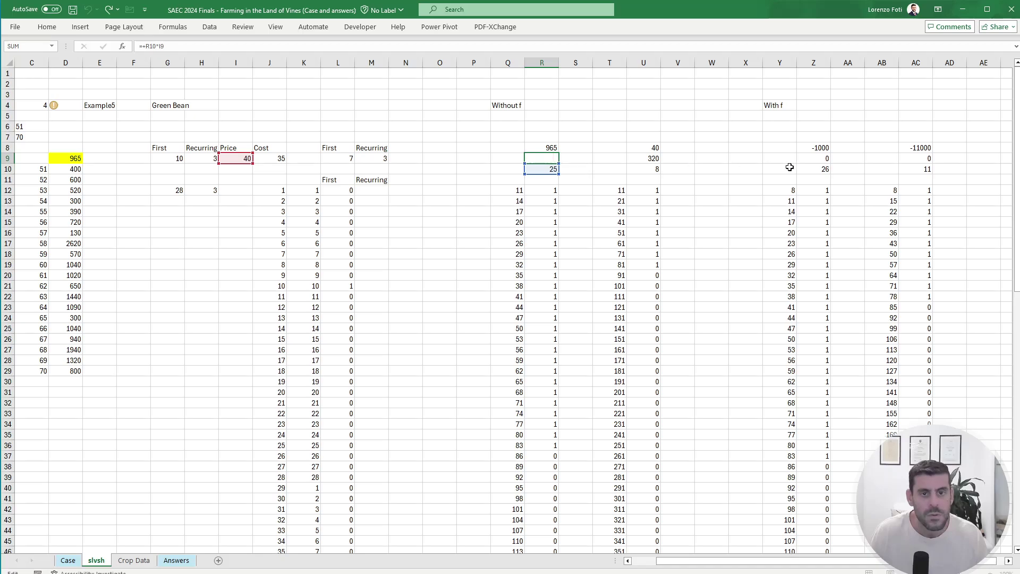
pyautogui.click(826, 157)
pyautogui.doubleClick(826, 158)
pyautogui.moveTo(520, 159); pyautogui.dragTo(248, 159)
pyautogui.press('Return')
# Step: Repoint the fertilised single-harvest revenue formula in AC9 to the price in I9, giving =+I9*AC10
pyautogui.press('Up')
pyautogui.press('Right')
pyautogui.press('Right')
pyautogui.press('Right')
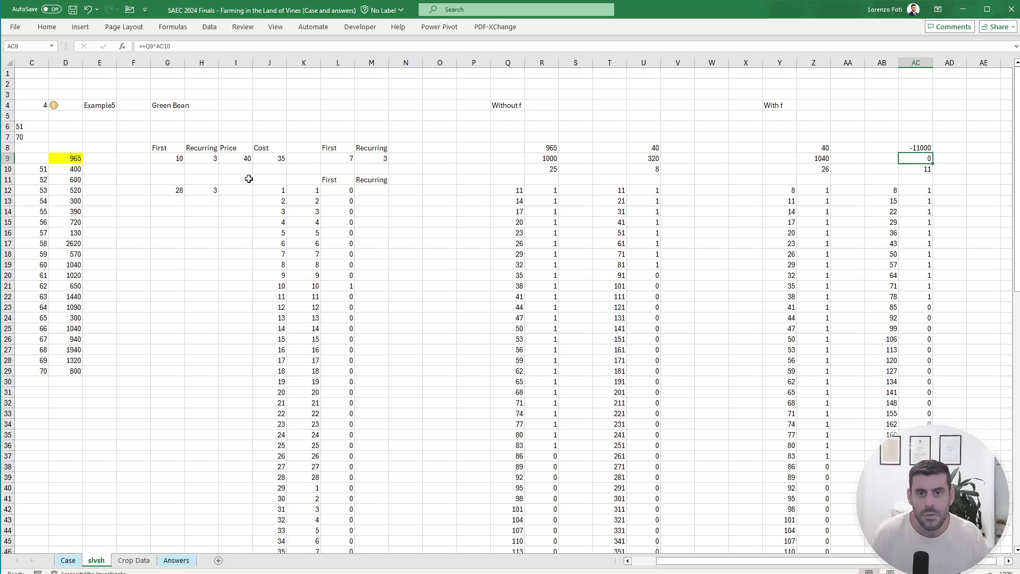
pyautogui.press('F2')
pyautogui.moveTo(489, 159); pyautogui.dragTo(247, 159)
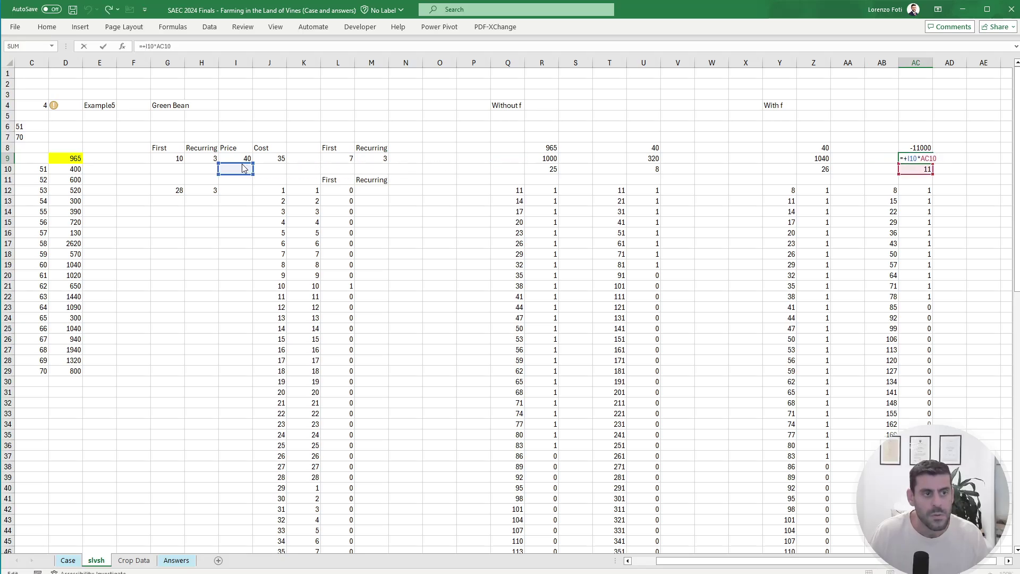
pyautogui.press('Return')
# Step: Repoint the fertilised recurring profit formula in Z8 to the seed cost in J9, giving =+Z9-J9
pyautogui.press('Left')
pyautogui.press('Left')
pyautogui.press('Left')
pyautogui.press('Up')
pyautogui.press('Up')
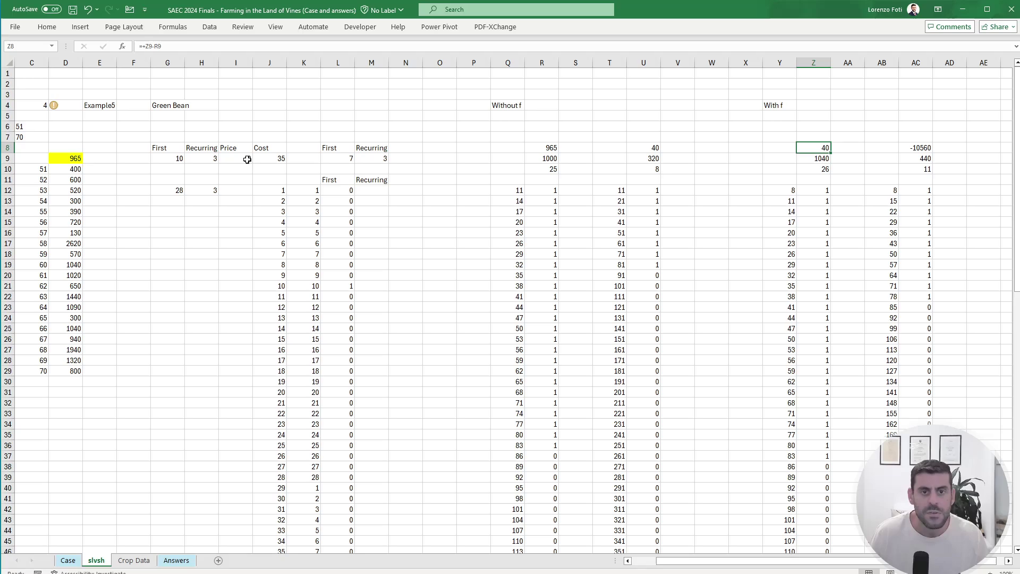
pyautogui.press('F2')
pyautogui.moveTo(559, 162); pyautogui.dragTo(271, 162)
pyautogui.press('Return')
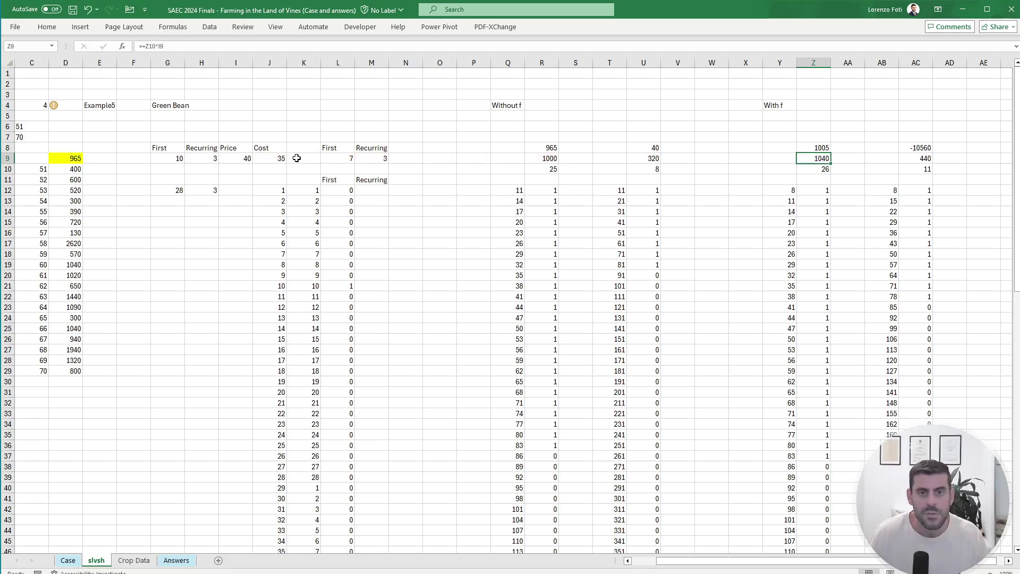
# Step: Repoint the fertilised single-harvest profit formula in AC8 to the seed cost in J9, giving =+AC9-J9*AC10
pyautogui.press('Up')
pyautogui.press('Right')
pyautogui.press('Right')
pyautogui.press('Right')
pyautogui.press('F2')
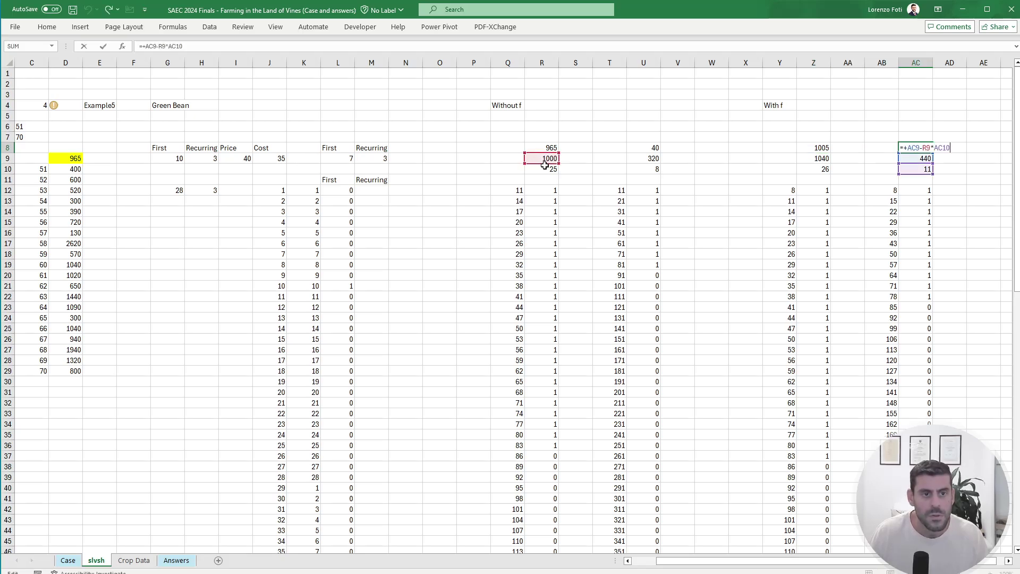
pyautogui.moveTo(544, 165); pyautogui.dragTo(278, 159)
pyautogui.press('Return')
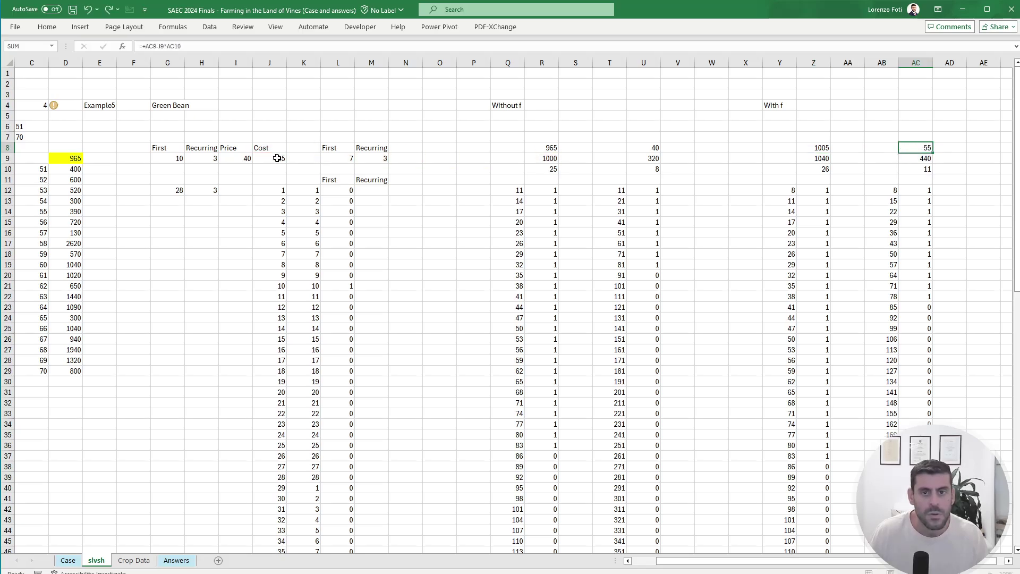
# Step: Check the fertiliser cost on the Case sheet and subtract it from the recurring profit in Z8, giving =+Z9-J9-10
pyautogui.press('Up')
pyautogui.press('Left')
pyautogui.press('Left')
pyautogui.press('Left')
pyautogui.press('Up')
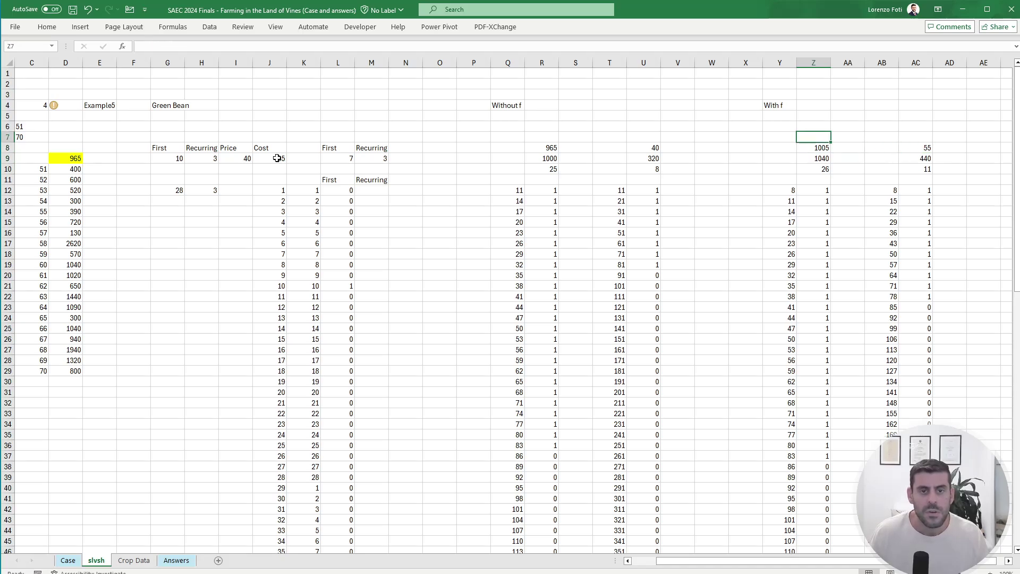
pyautogui.press('Down')
pyautogui.click(69, 562)
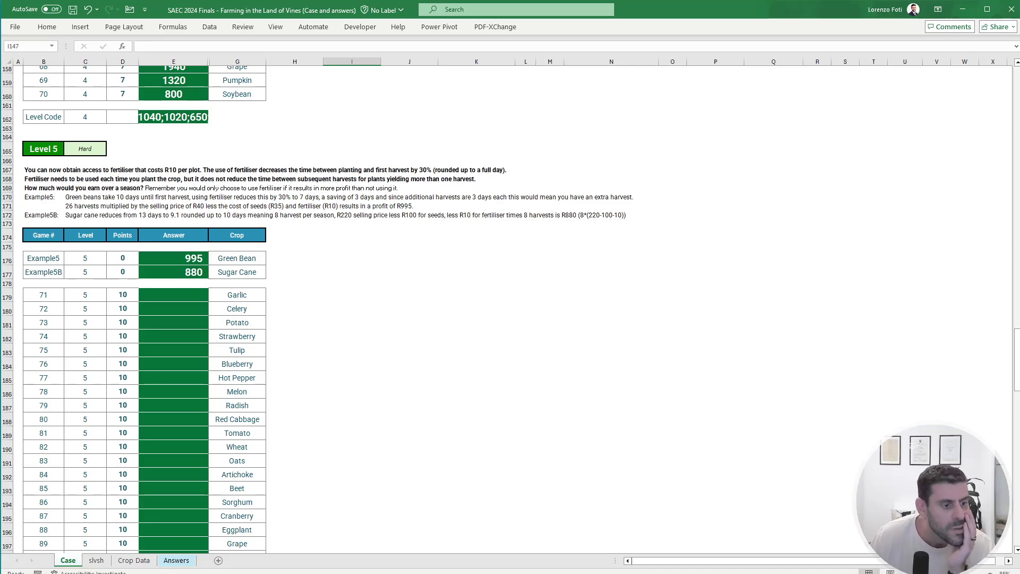
pyautogui.click(96, 560)
pyautogui.click(227, 46)
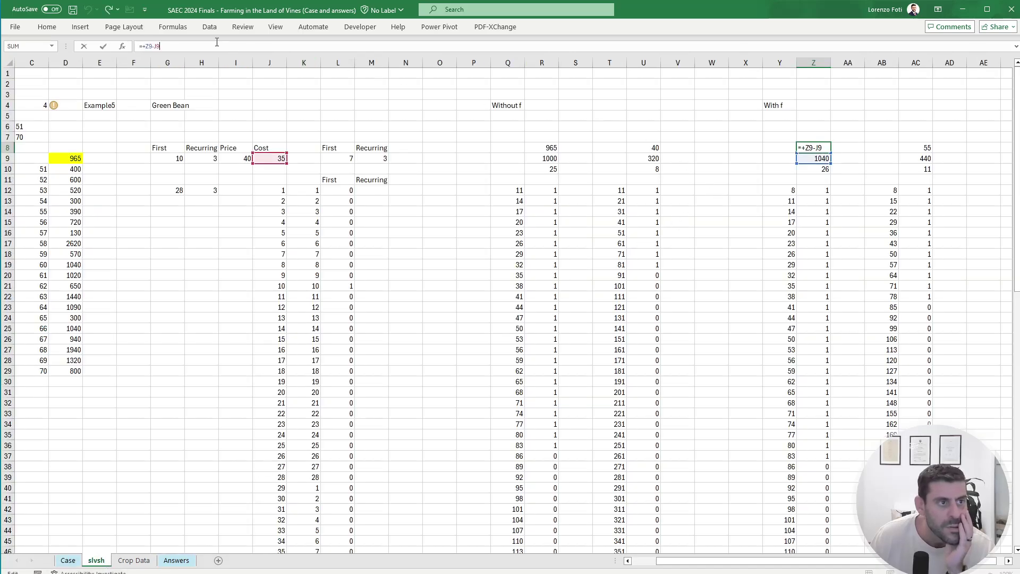
pyautogui.press('Return')
pyautogui.press('Up')
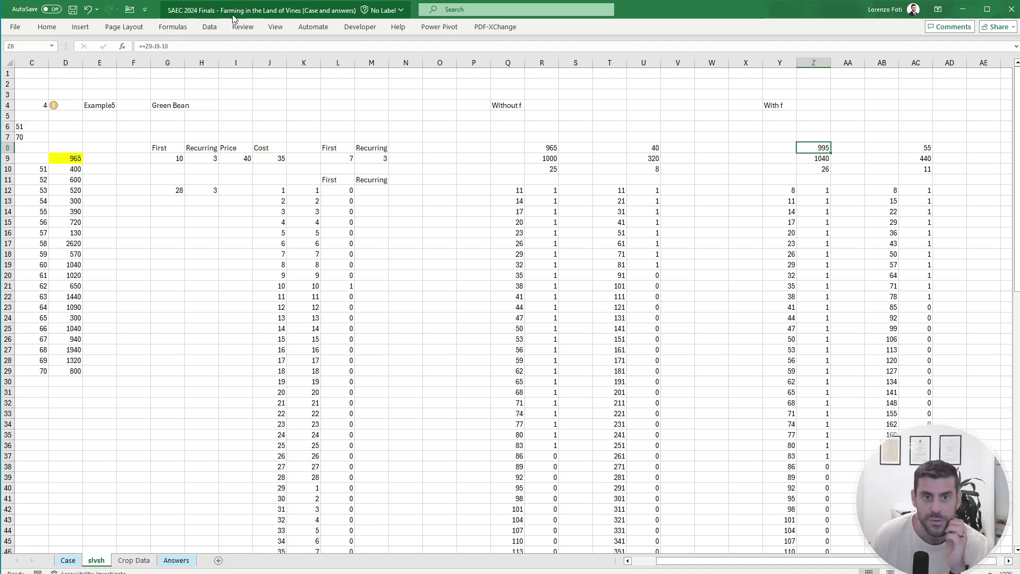
# Step: Subtract the fertiliser cost of 10 from the single-harvest profit in AC8, giving =+AC9-J9*AC10-10
pyautogui.press('Right')
pyautogui.press('Right')
pyautogui.press('Right')
pyautogui.click(228, 46)
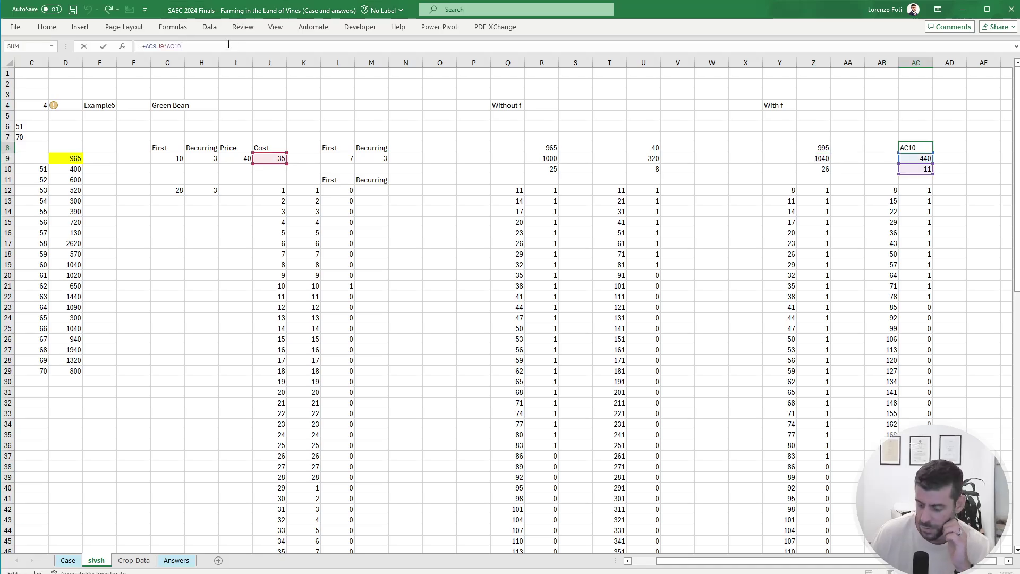
pyautogui.write('-10')
pyautogui.press('Return')
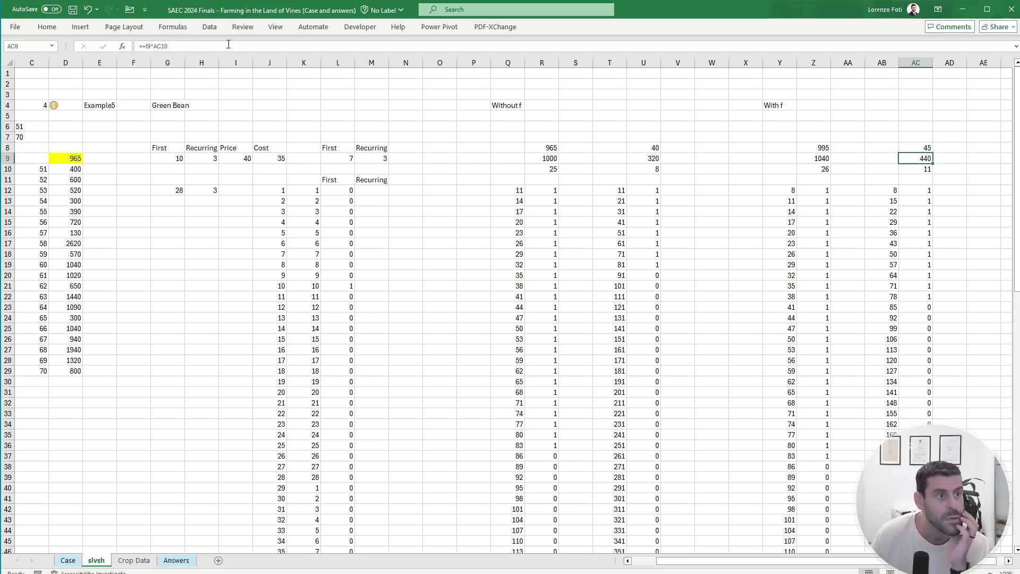
# Step: Check the Level 5 examples on the Case sheet and change the game reference in E4 to Example5b
pyautogui.click(67, 561)
pyautogui.click(96, 560)
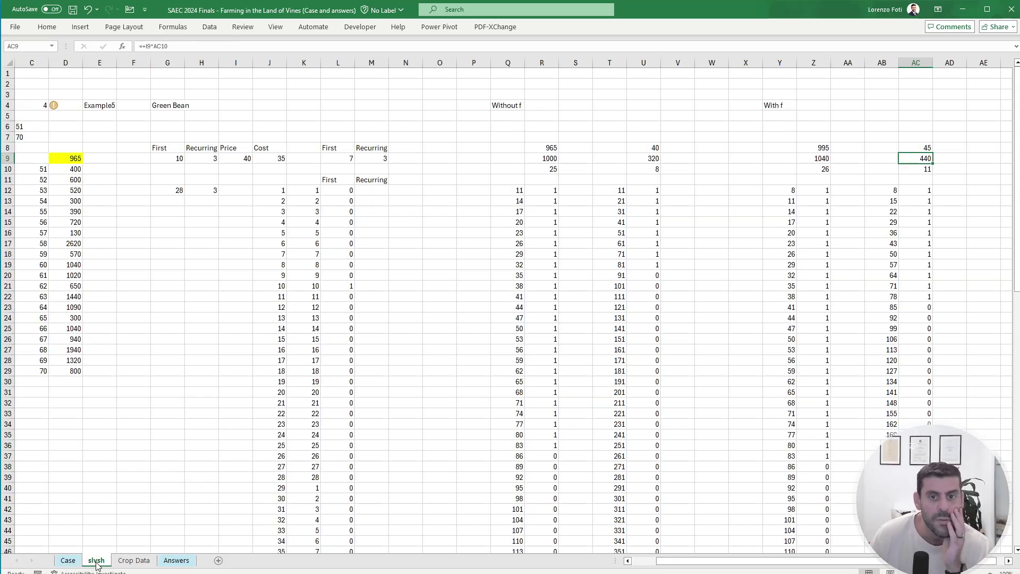
pyautogui.click(818, 147)
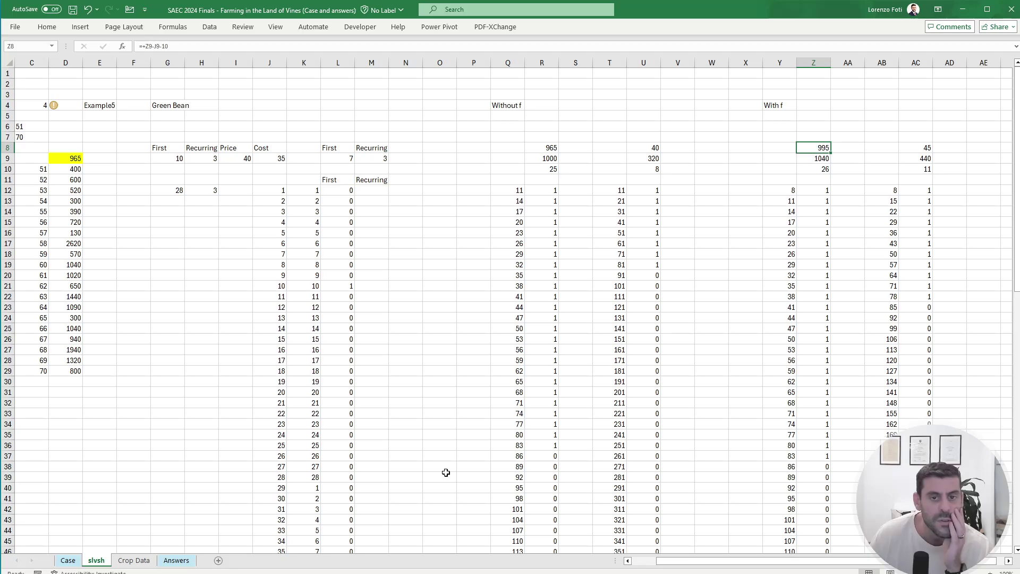
pyautogui.click(101, 105)
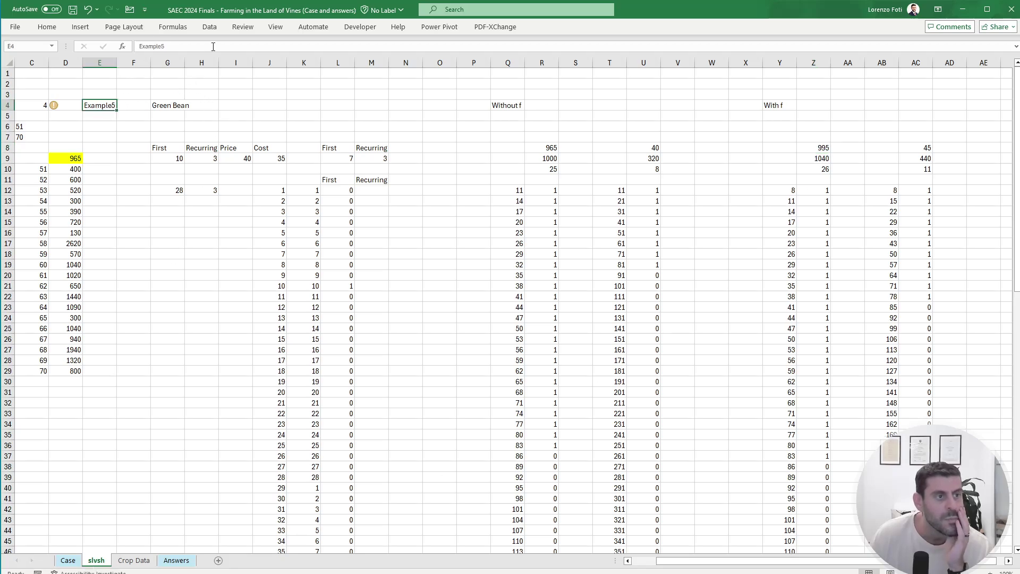
pyautogui.click(214, 46)
pyautogui.write('b')
pyautogui.press('Return')
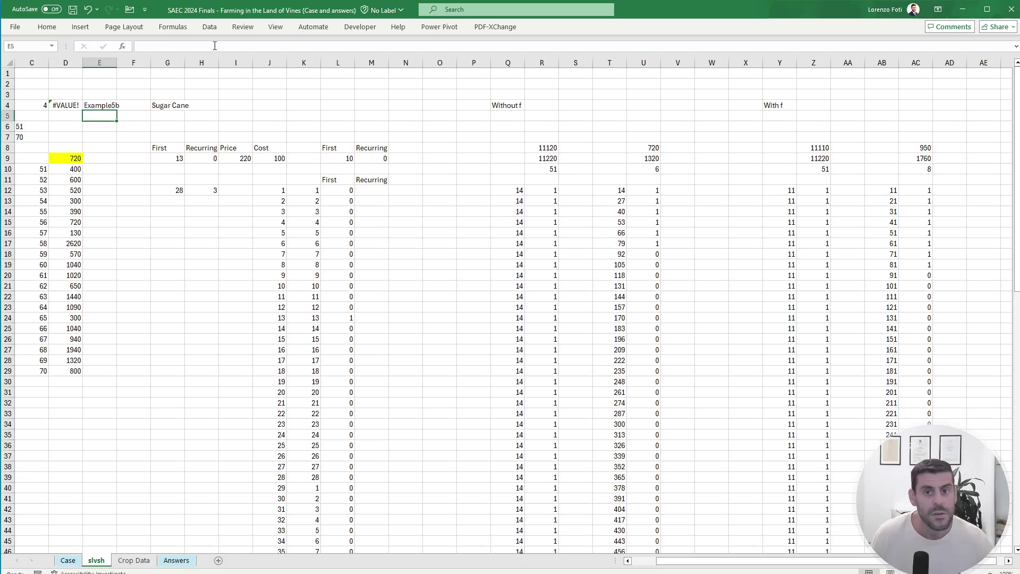
# Step: Compare the fertilised sugar cane profit on the slvsh sheet with the Example5B explanation on the Case sheet
pyautogui.click(68, 560)
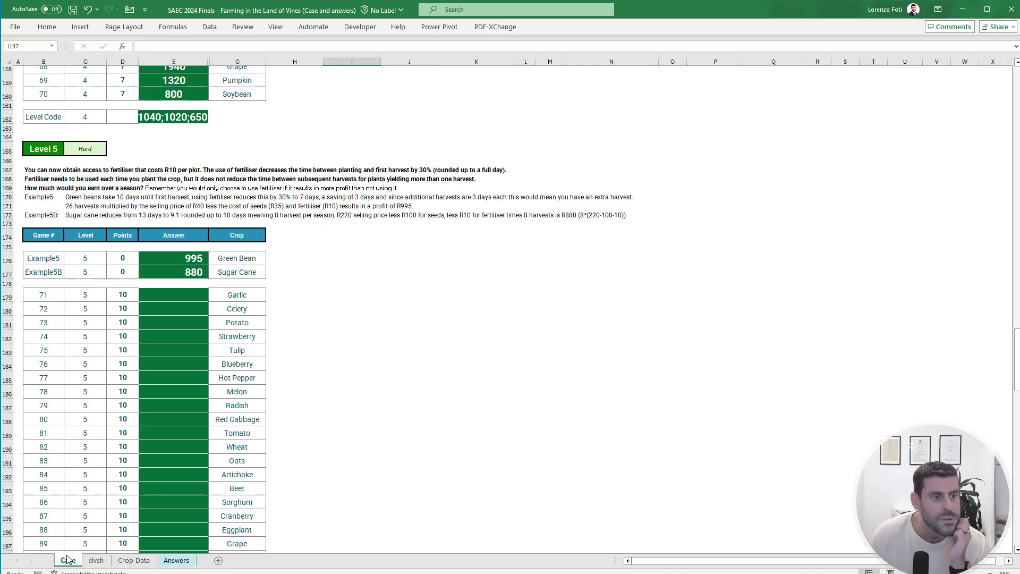
pyautogui.click(96, 561)
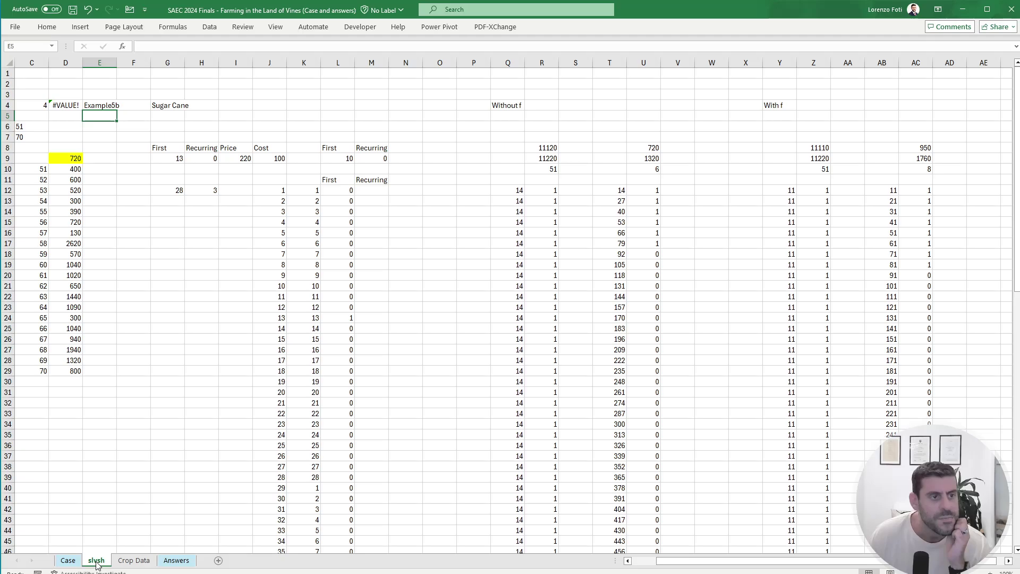
pyautogui.click(74, 562)
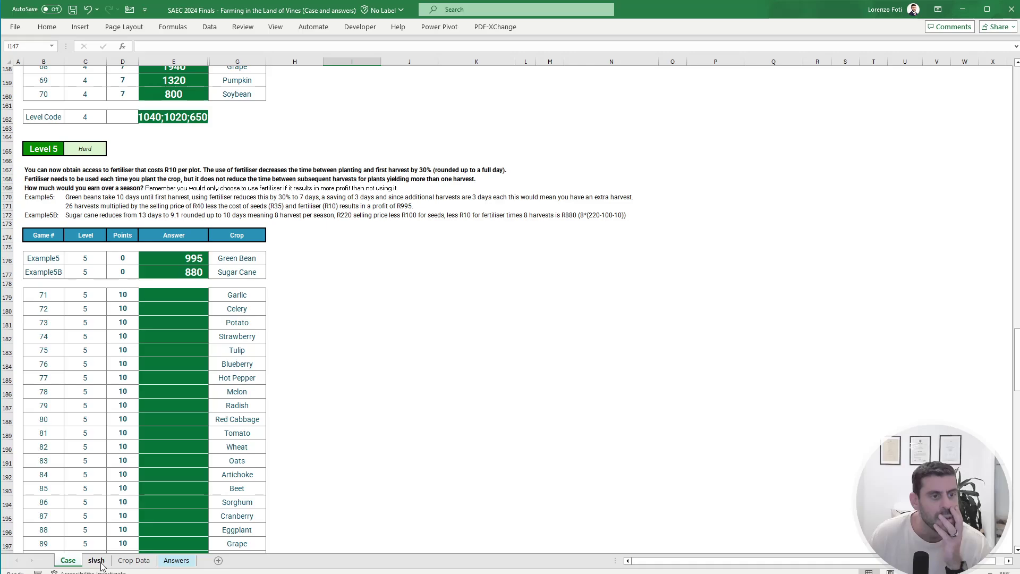
# Step: Compare the Level 5 Sugar Cane example on the Case sheet with the slvsh formulas in U9, AC9 and AC8
pyautogui.click(97, 561)
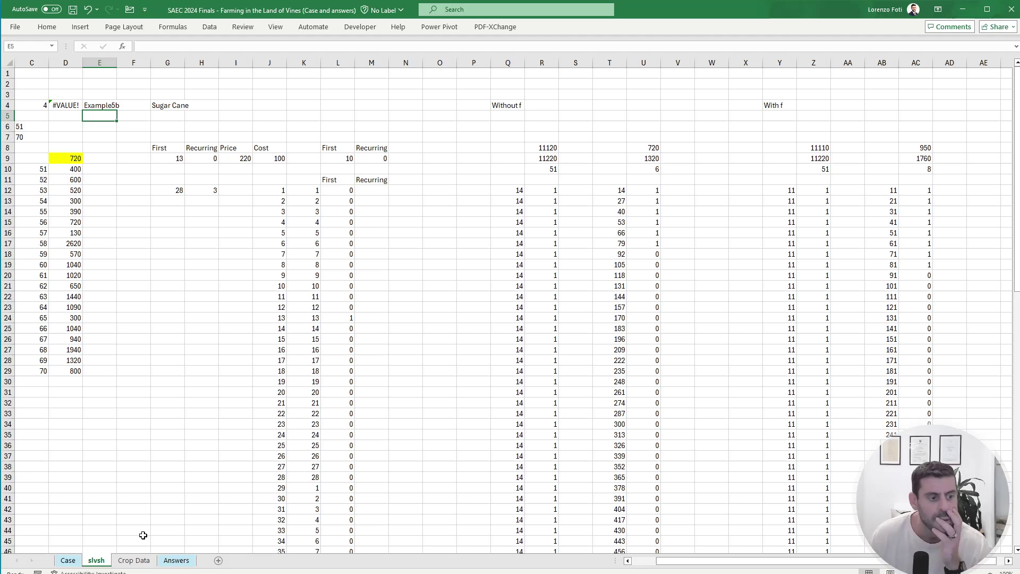
pyautogui.click(66, 561)
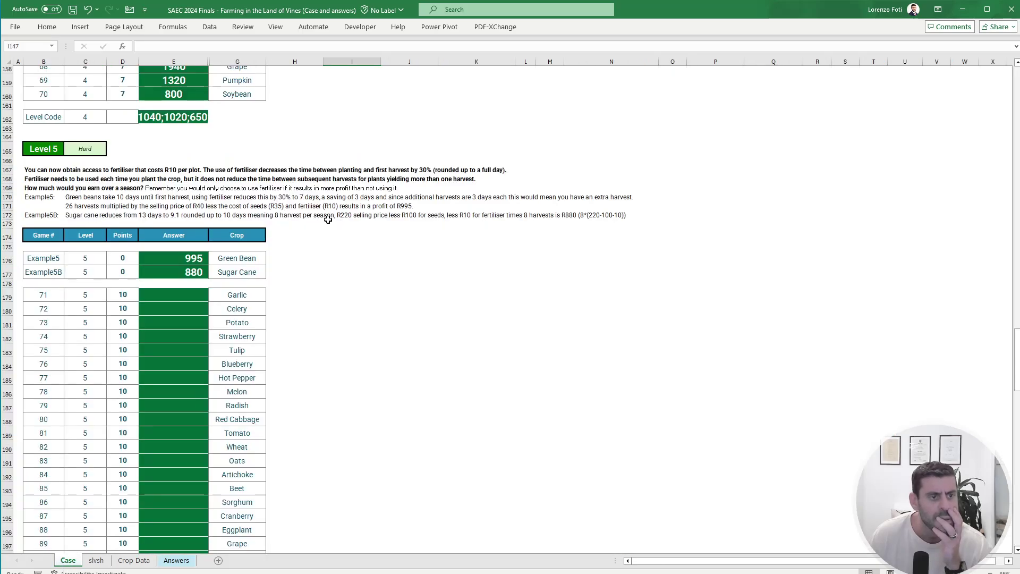
pyautogui.click(100, 563)
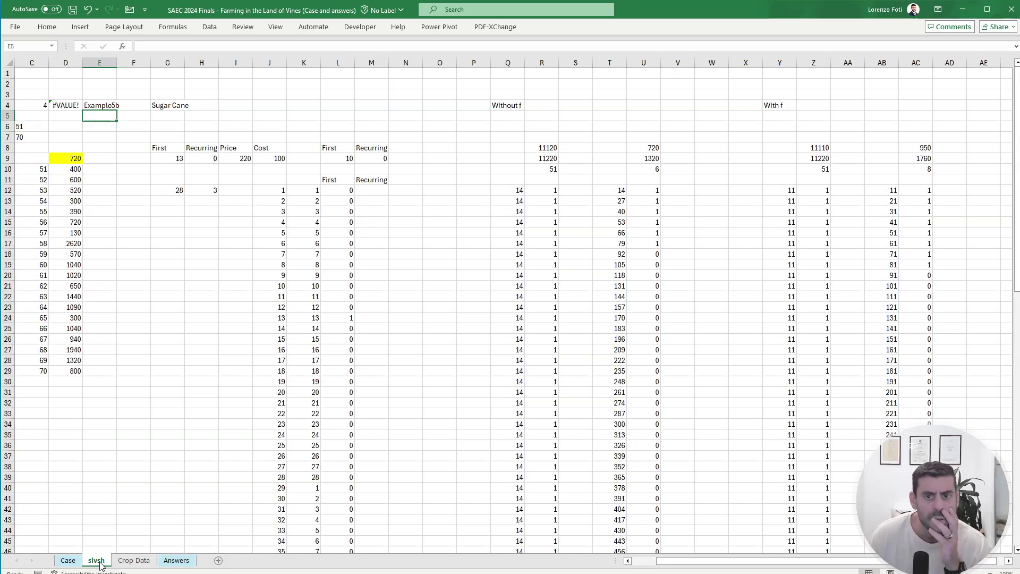
pyautogui.click(68, 560)
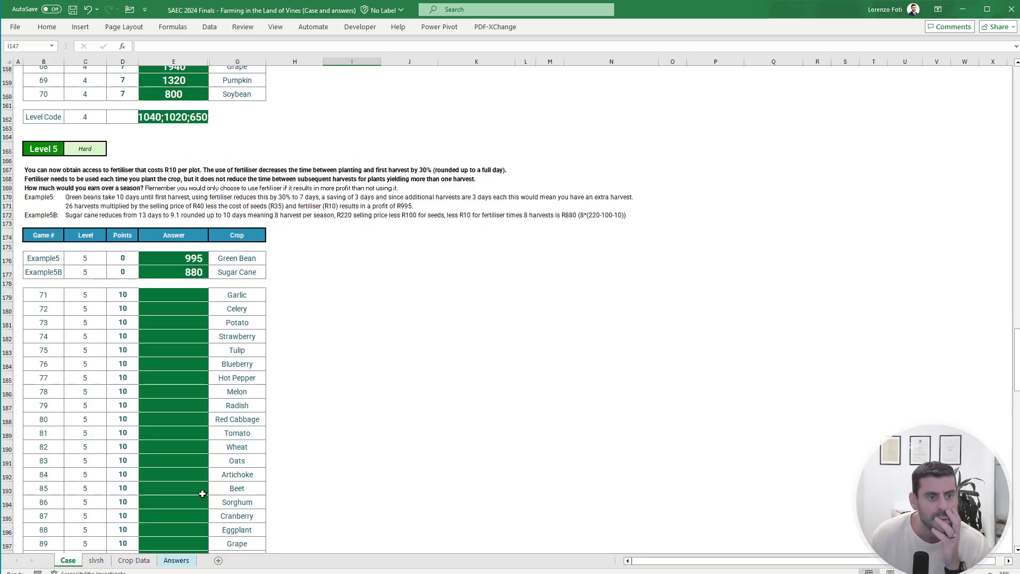
pyautogui.click(98, 561)
pyautogui.click(909, 158)
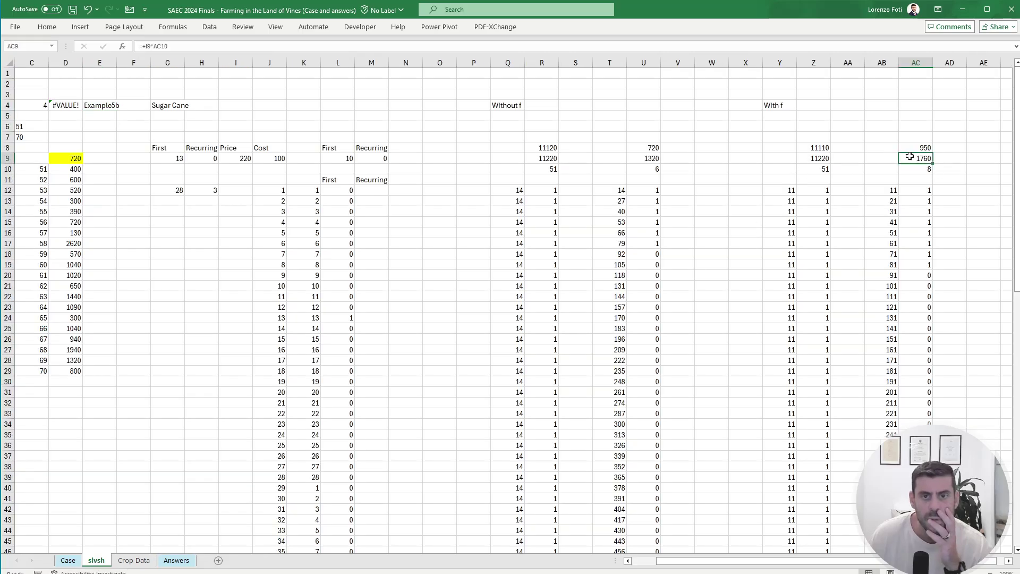
pyautogui.click(221, 46)
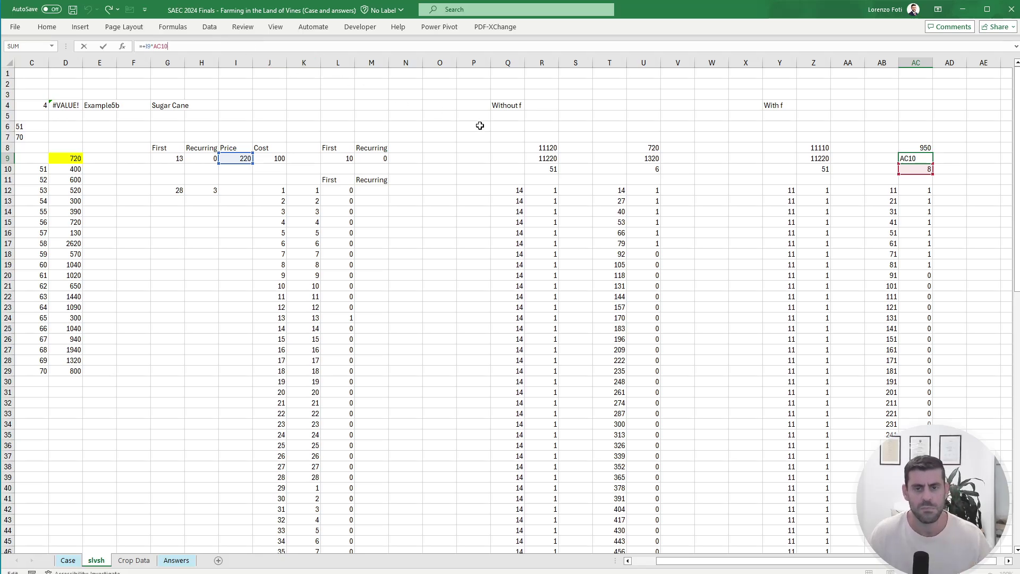
pyautogui.press('Escape')
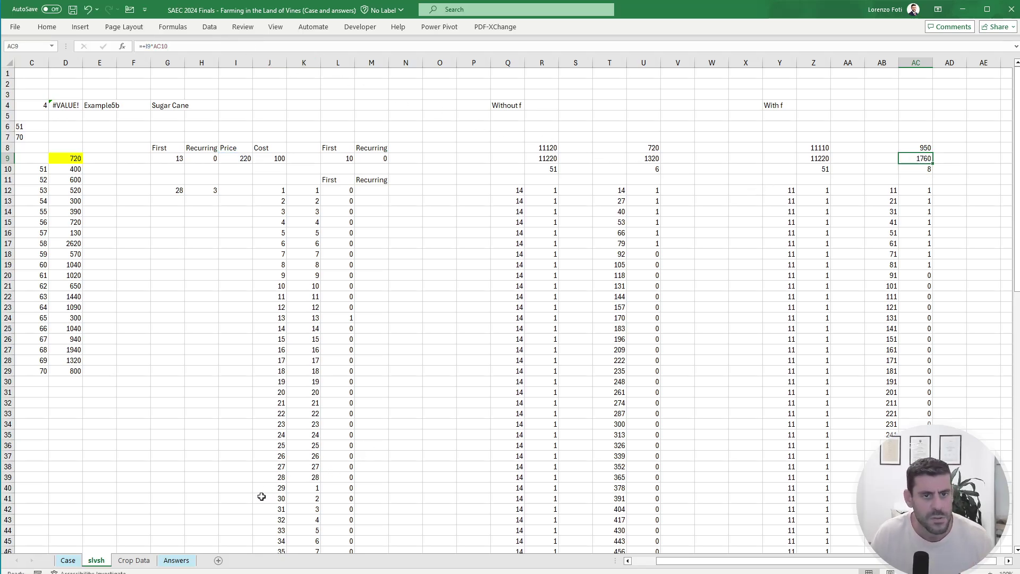
pyautogui.click(649, 158)
pyautogui.click(220, 45)
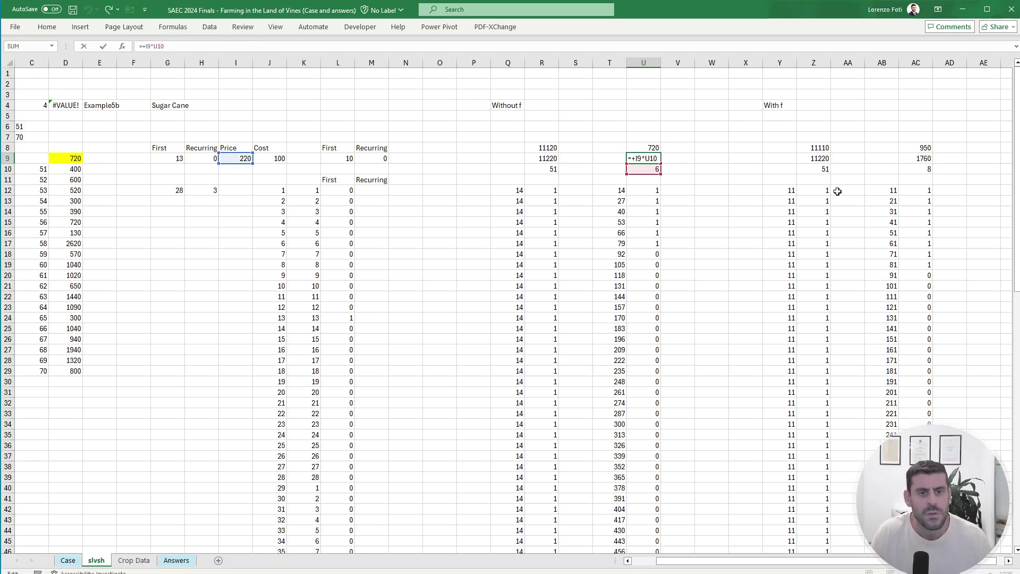
pyautogui.press('Escape')
pyautogui.click(915, 158)
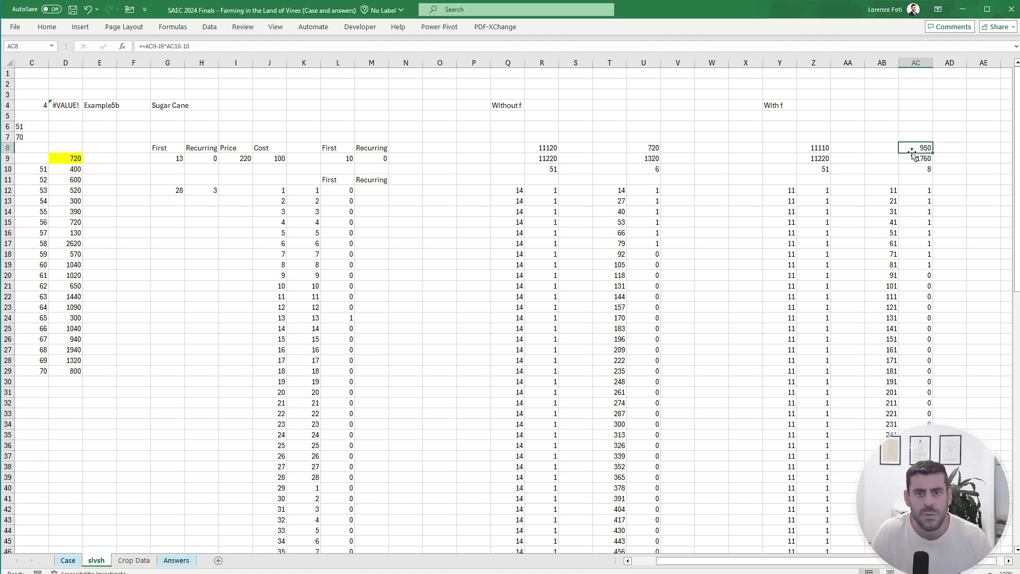
pyautogui.click(723, 48)
pyautogui.press('Escape')
# Step: Correct the with-fertiliser profit formula in AC8 on slvsh so the fertiliser cost of 10 is multiplied by AC10, and check it against Example5B
pyautogui.click(67, 560)
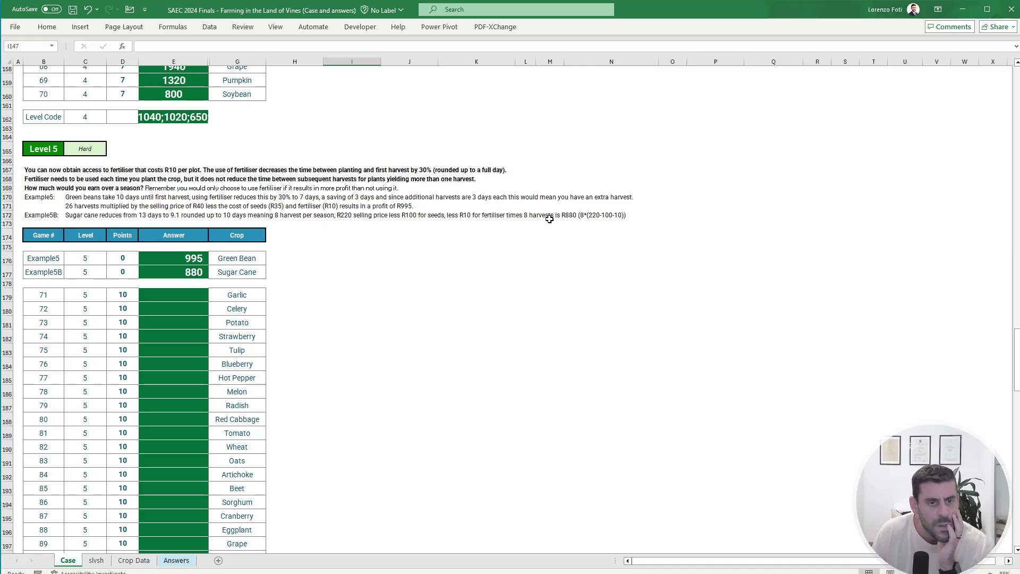
pyautogui.click(104, 561)
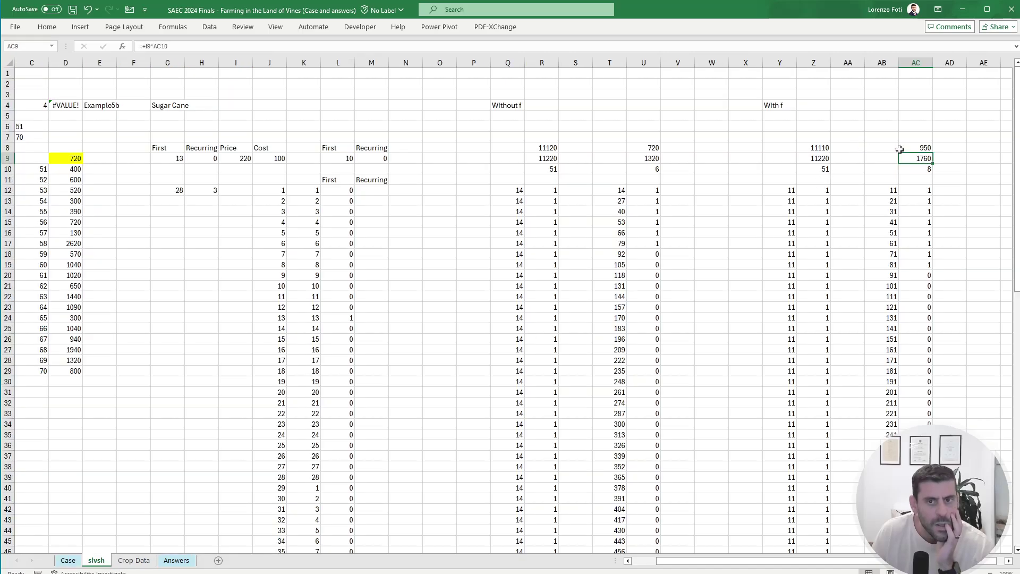
pyautogui.click(916, 147)
pyautogui.click(227, 47)
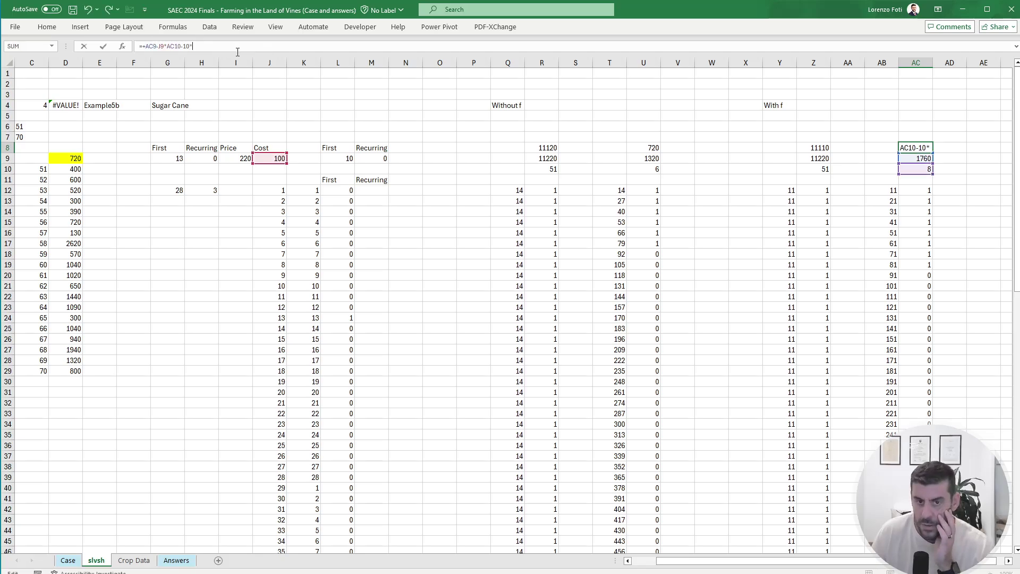
pyautogui.click(910, 169)
pyautogui.press('Return')
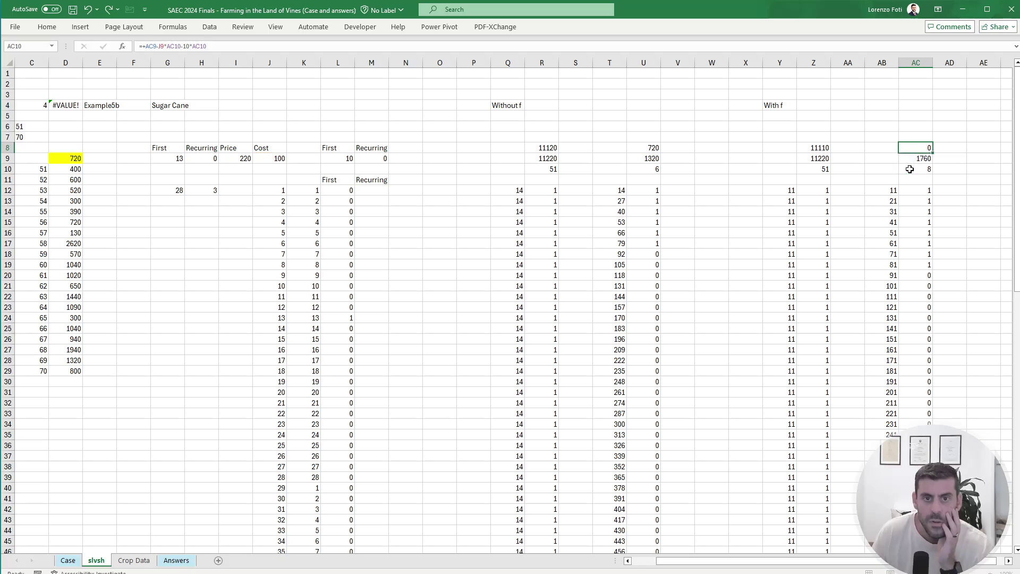
pyautogui.click(72, 563)
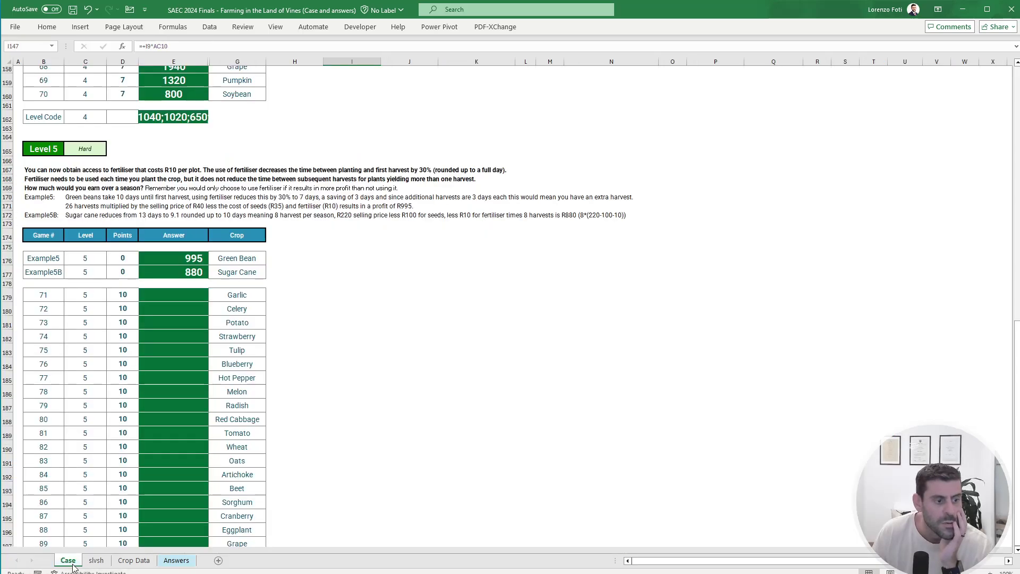
pyautogui.click(100, 564)
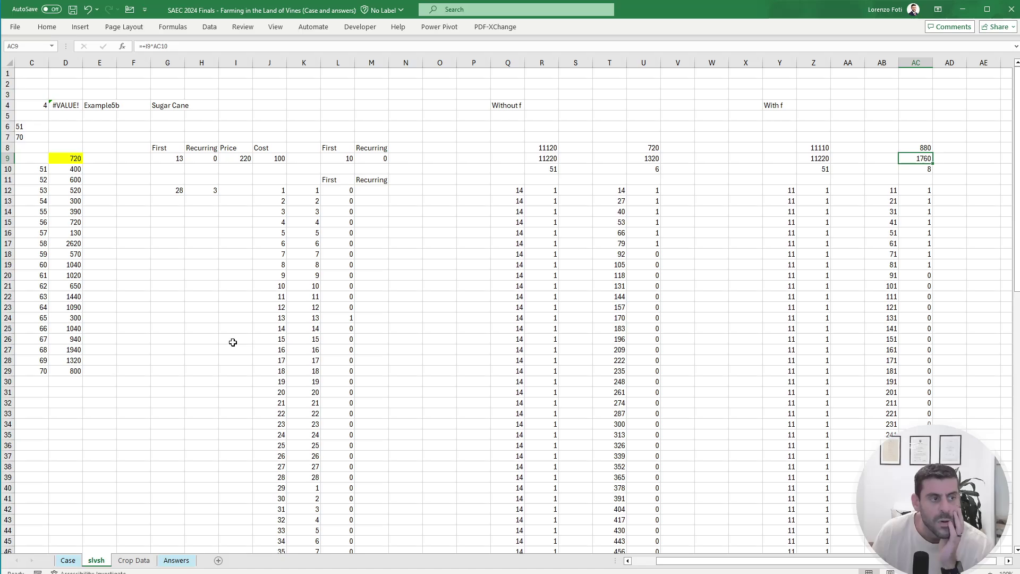
# Step: In the IF formula of D9 on slvsh, make the zero-recurring case return MAX(U8;AC8)
pyautogui.click(79, 156)
pyautogui.click(179, 47)
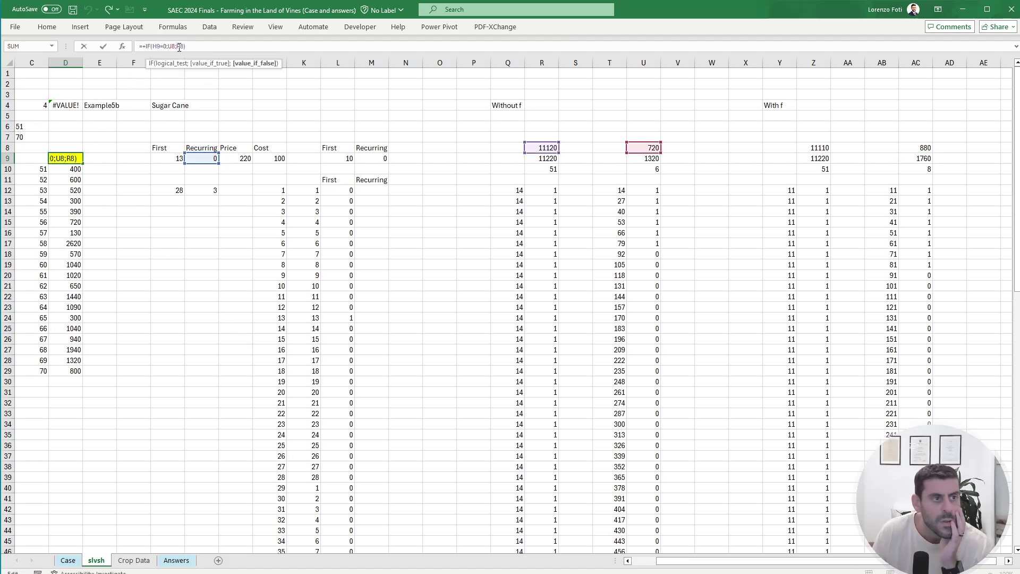
pyautogui.click(169, 47)
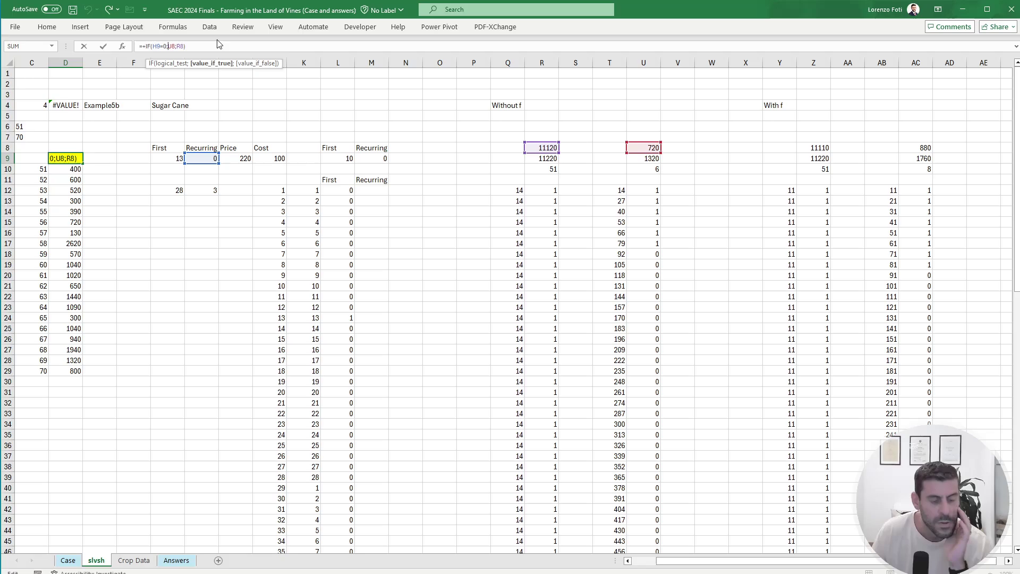
pyautogui.write('max(')
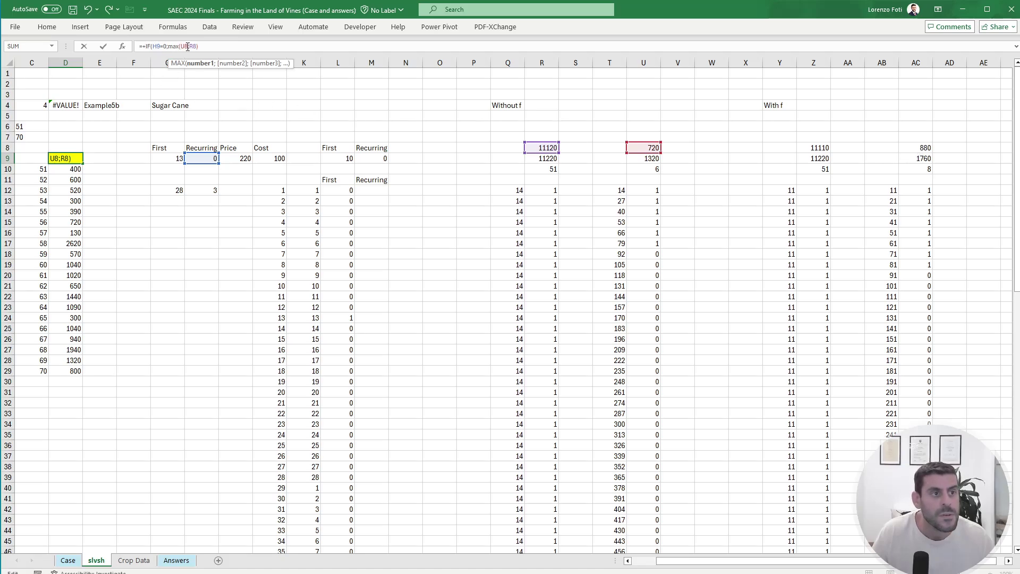
pyautogui.press('Return')
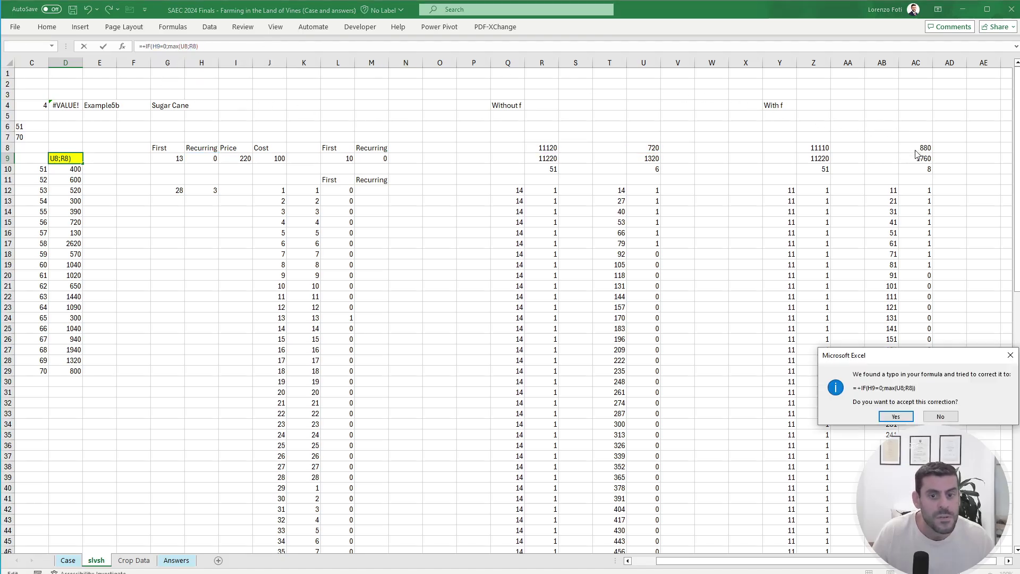
pyautogui.click(896, 416)
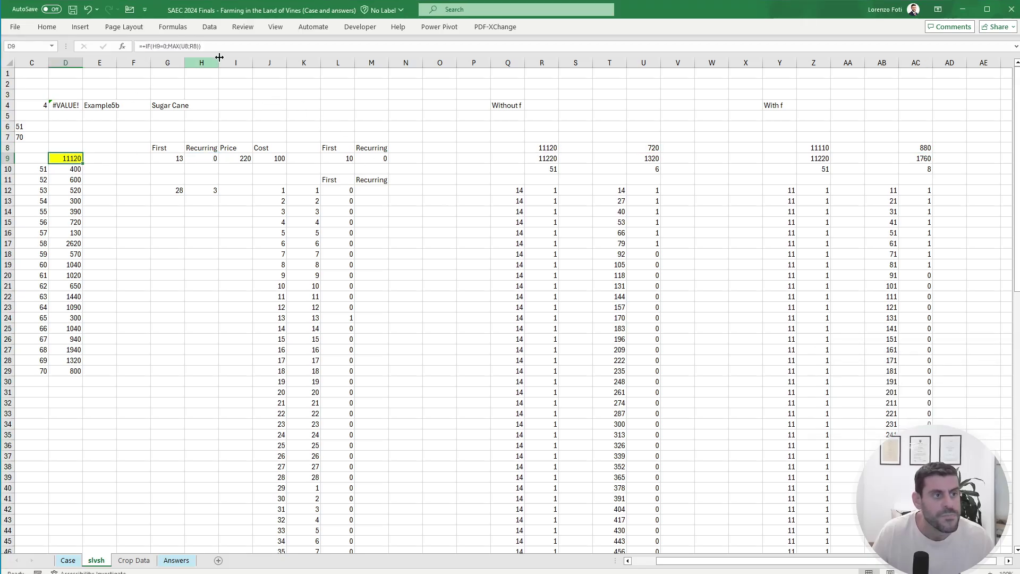
pyautogui.click(195, 45)
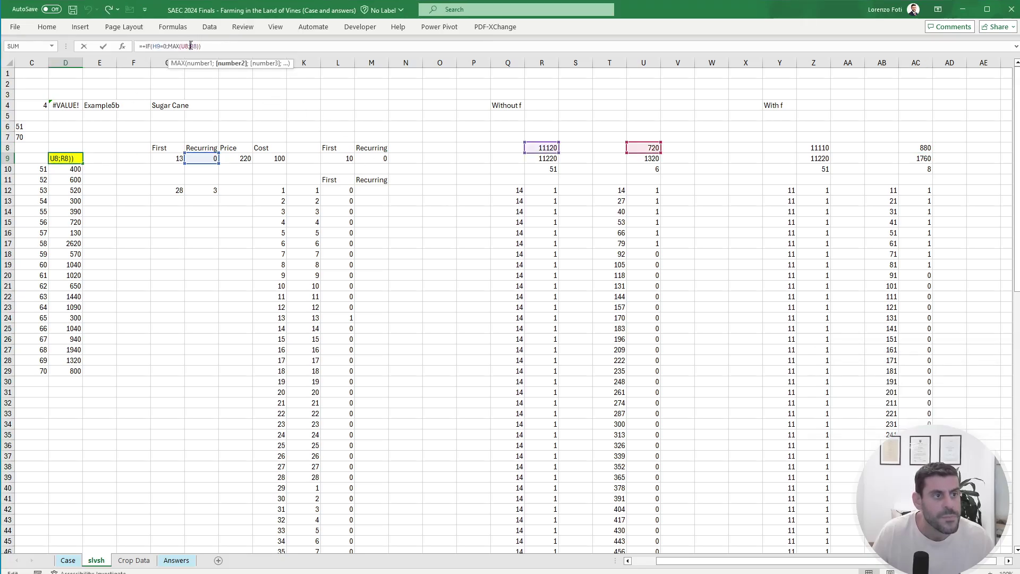
pyautogui.click(926, 147)
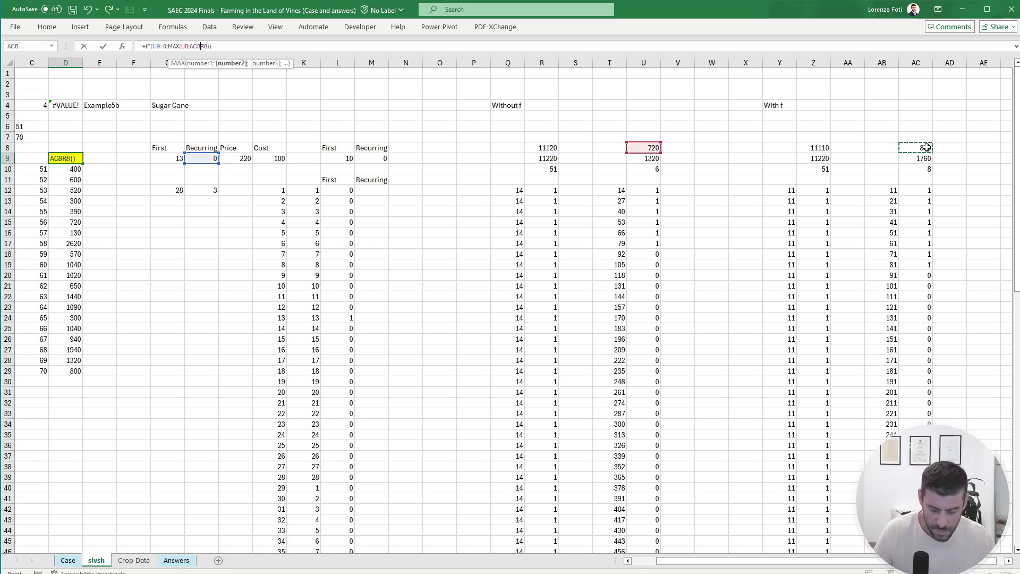
pyautogui.write(')')
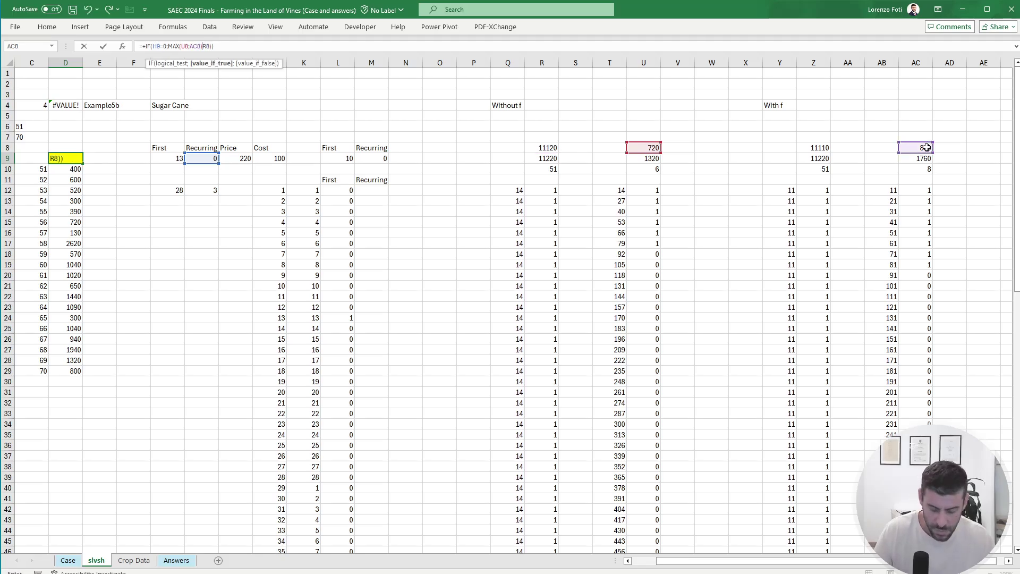
# Step: Make the remaining case of D9's IF formula return MAX(R8;Z8) and commit the formula
pyautogui.write(';max(')
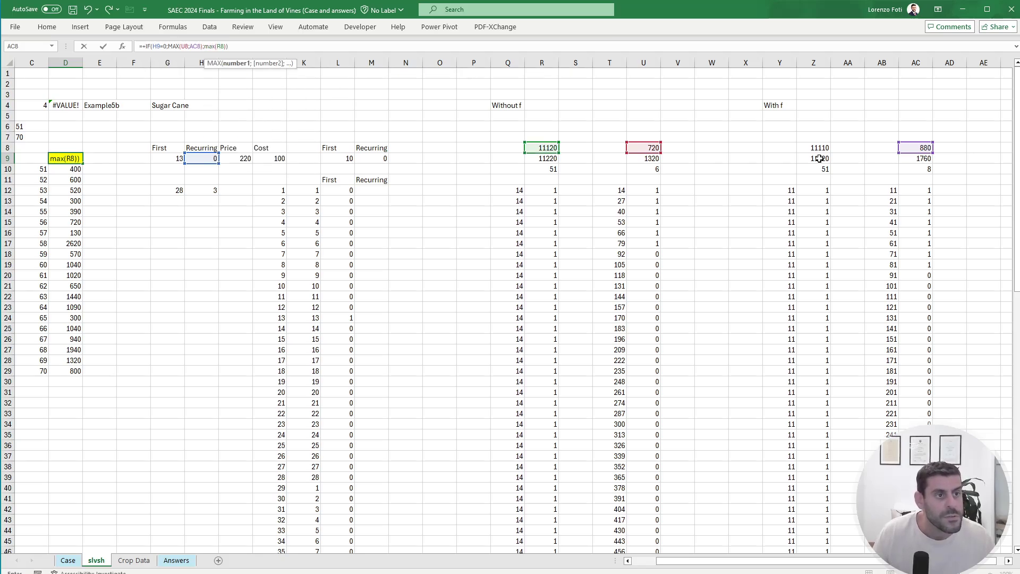
pyautogui.click(225, 47)
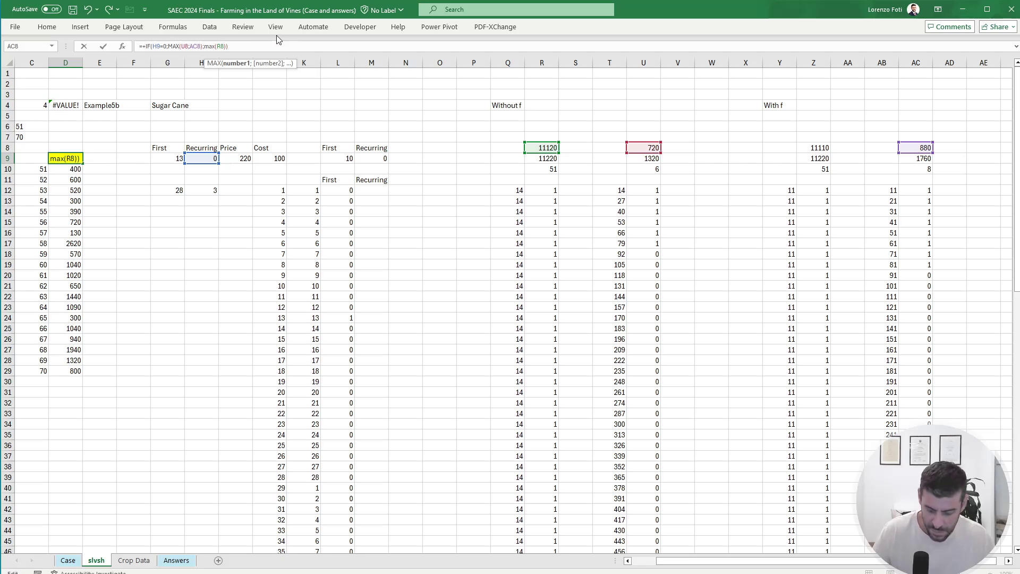
pyautogui.write(';')
pyautogui.click(815, 148)
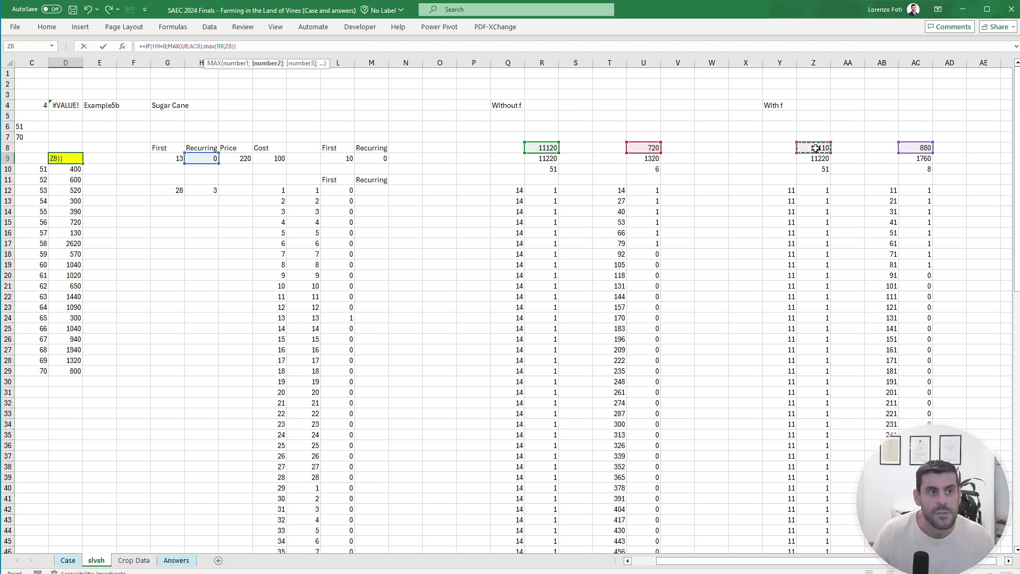
pyautogui.click(255, 46)
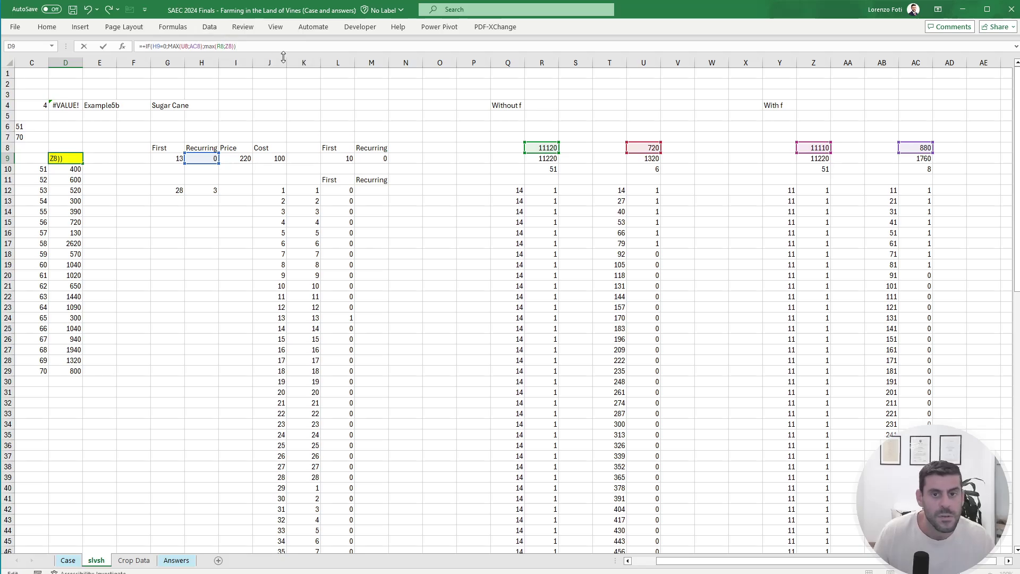
pyautogui.press('Return')
# Step: Set the Level value in C4 to 5
pyautogui.press('Up')
pyautogui.hscroll(-2, 283, 57)
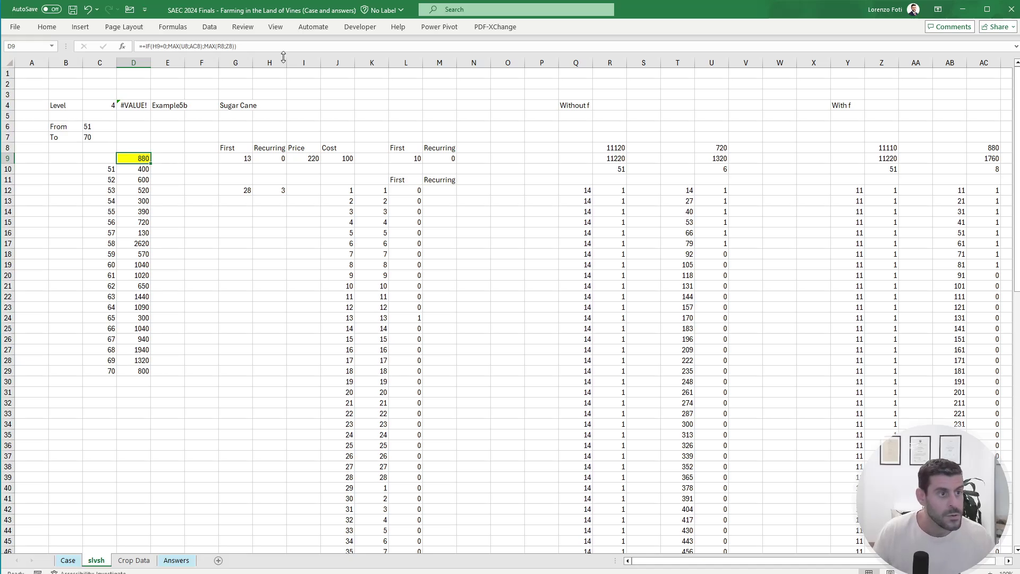
pyautogui.press('Left')
pyautogui.press('Up')
pyautogui.press('Up')
pyautogui.press('Up')
pyautogui.press('Up')
pyautogui.press('Up')
pyautogui.write('5')
pyautogui.press('Return')
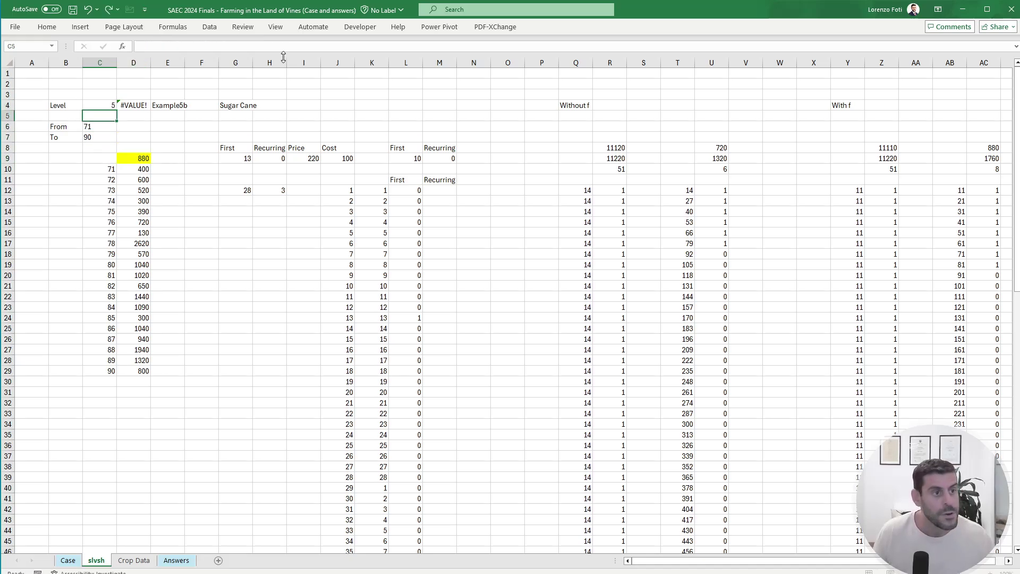
# Step: Copy the results for games 71 to 90 from D10:D29 and paste them as values into the Case sheet's Level 5 answers, starting at E179
pyautogui.press('Down')
pyautogui.press('Right')
pyautogui.press('Down')
pyautogui.press('Down')
pyautogui.press('Down')
pyautogui.press('Down')
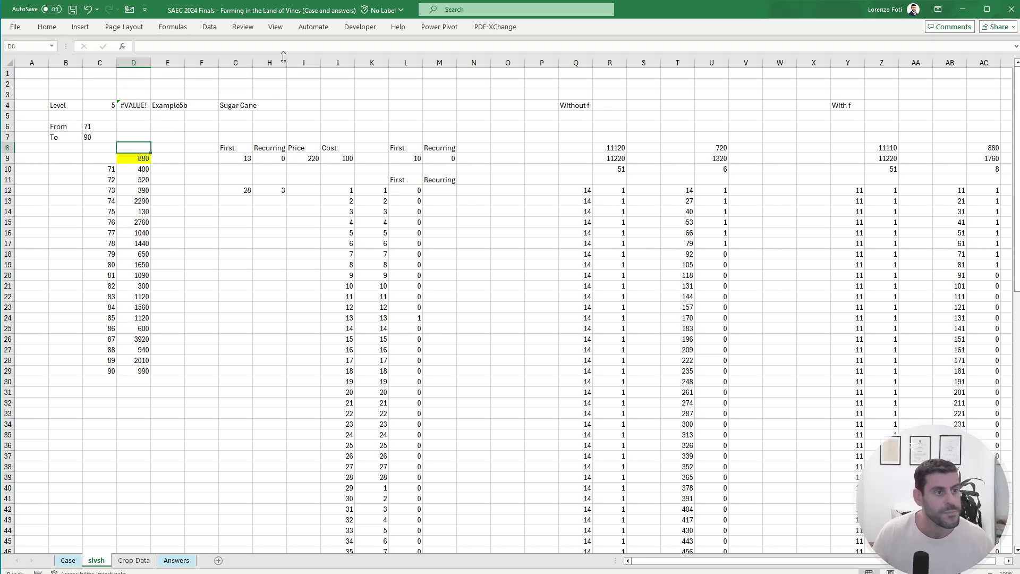
pyautogui.hotkey('ctrl', 'shift', 'Down')
pyautogui.hotkey('ctrl', 'c')
pyautogui.click(68, 560)
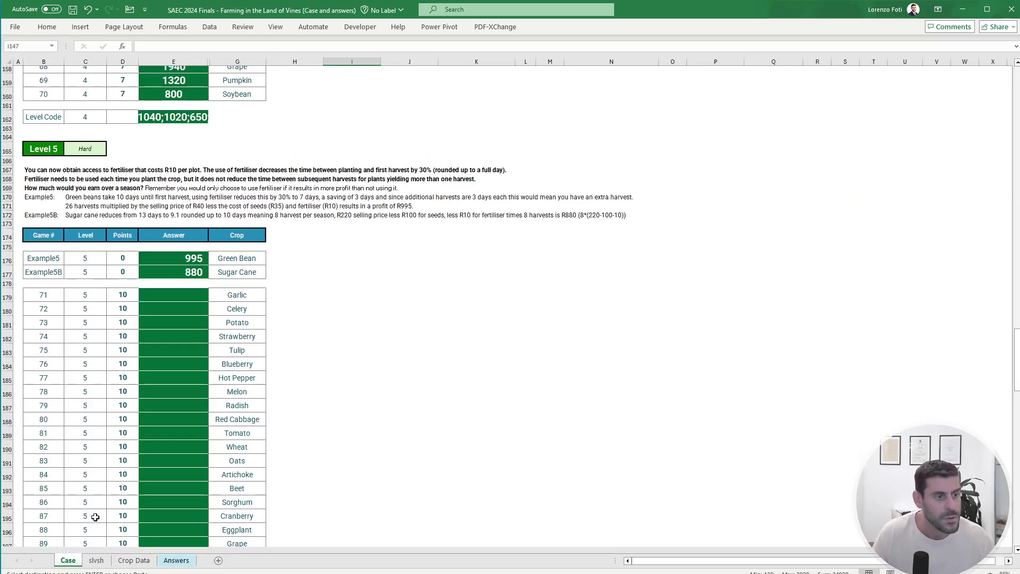
pyautogui.click(177, 296)
pyautogui.rightClick(176, 296)
pyautogui.click(220, 370)
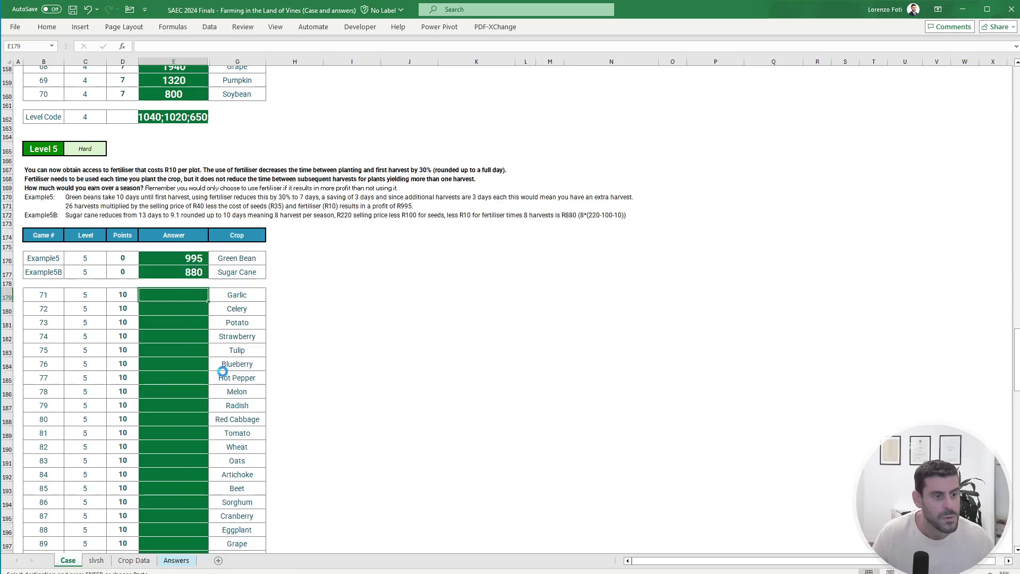
# Step: Read the Level 6 fertiliser breakeven task with its examples and the Level 7 task description on the Case sheet
pyautogui.scroll(-11, 197, 353)
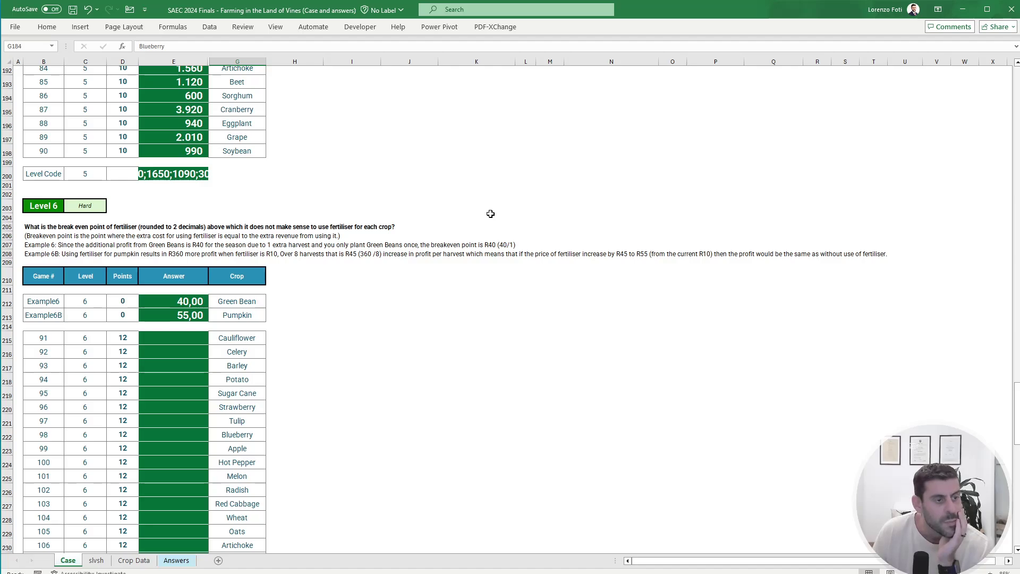
pyautogui.scroll(8, 416, 289)
pyautogui.scroll(-8, 413, 288)
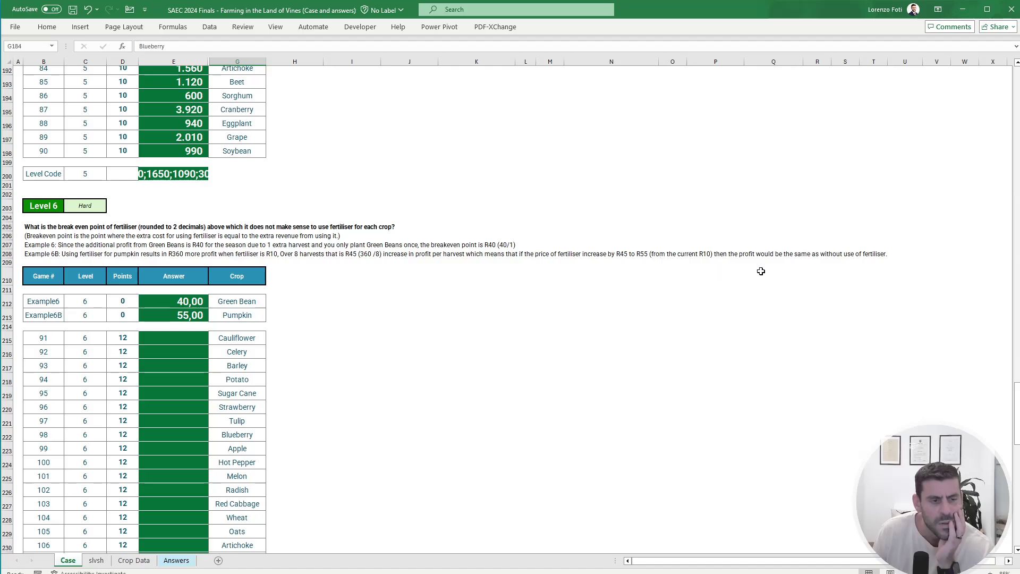
pyautogui.scroll(-12, 337, 390)
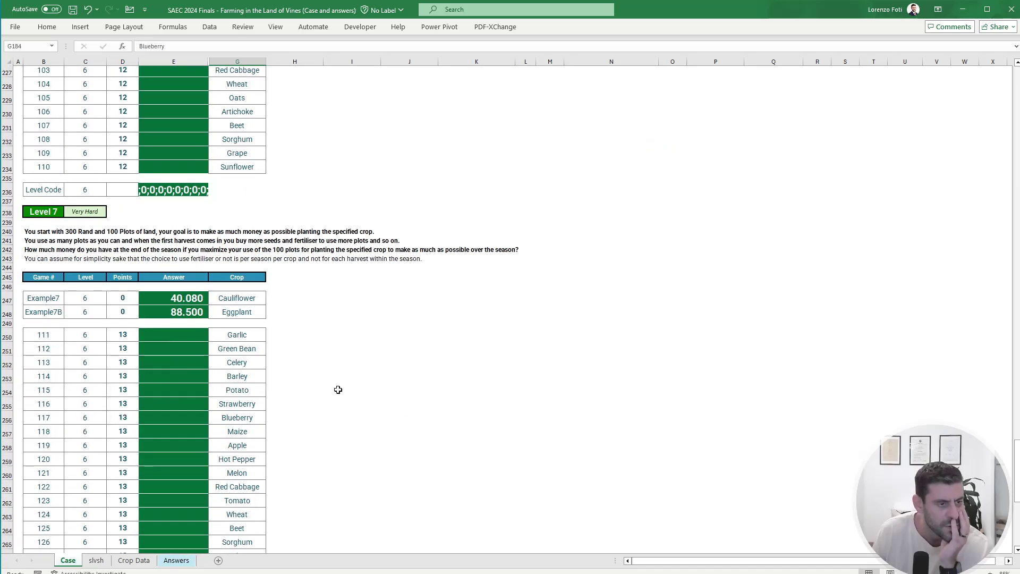
# Step: Set the game identifier in E4 of the slvsh sheet to Example6
pyautogui.scroll(15, 337, 389)
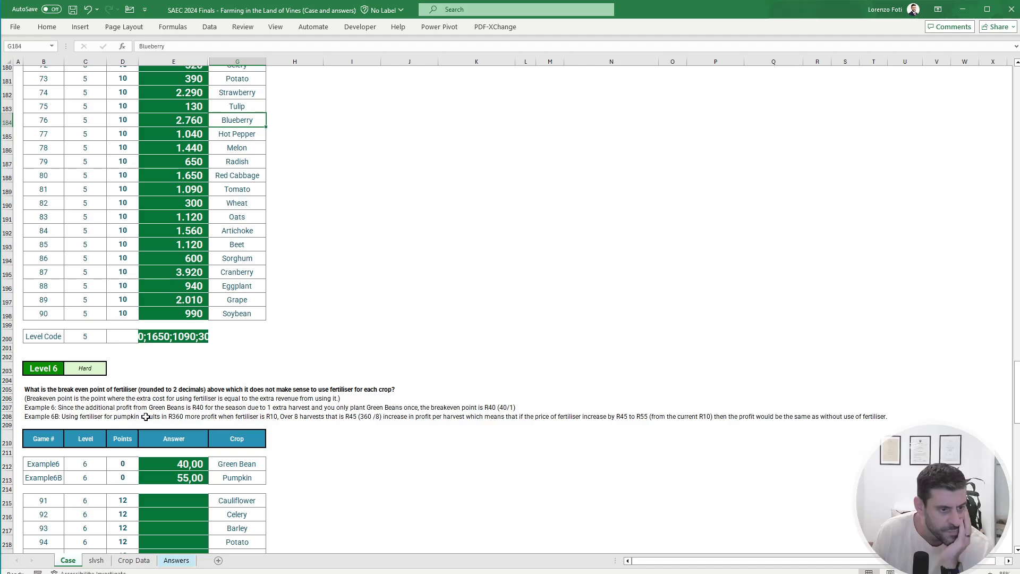
pyautogui.click(96, 560)
pyautogui.click(182, 47)
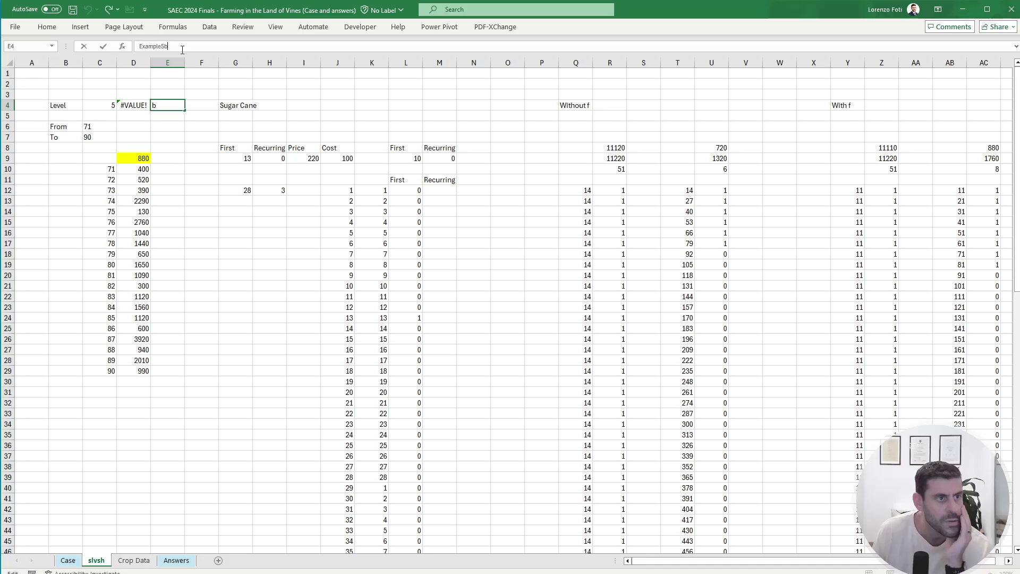
pyautogui.press('BackSpace')
pyautogui.press('BackSpace')
pyautogui.write('6')
pyautogui.press('Return')
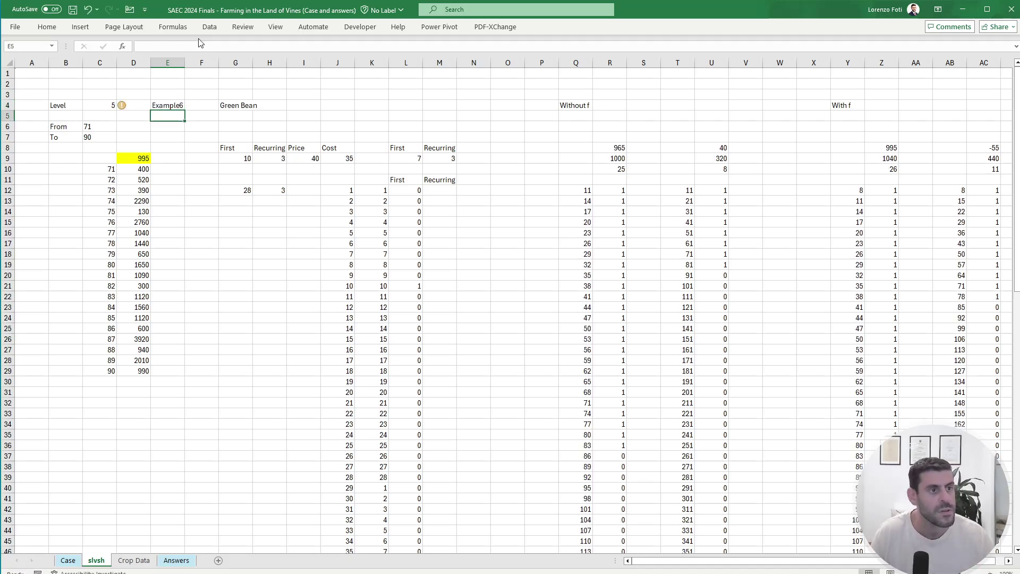
# Step: Compare the Green Bean profits without and with fertiliser in R8, Z8 and AC8 against the Level 6 examples on the Case sheet
pyautogui.click(74, 560)
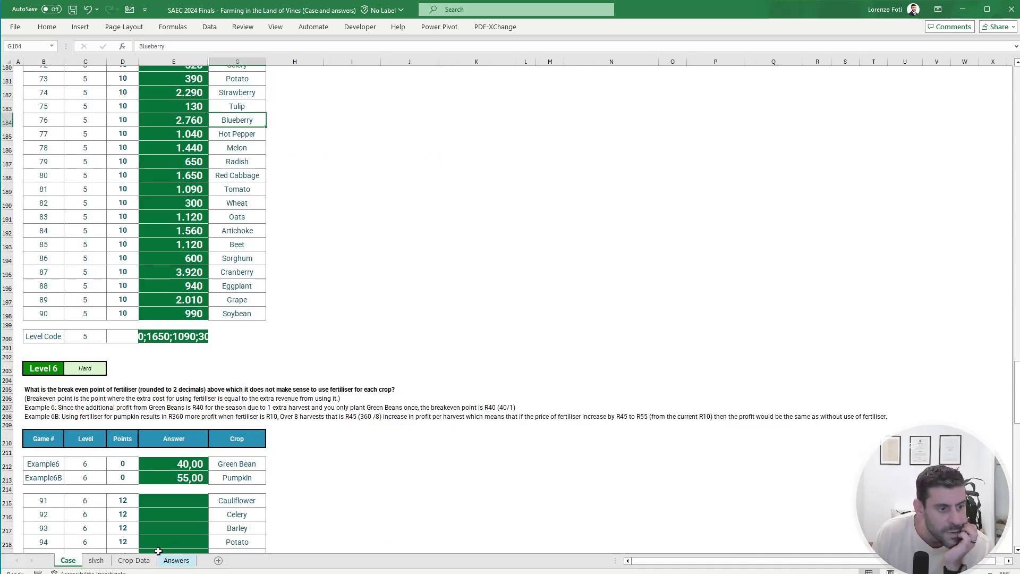
pyautogui.click(134, 560)
pyautogui.click(96, 559)
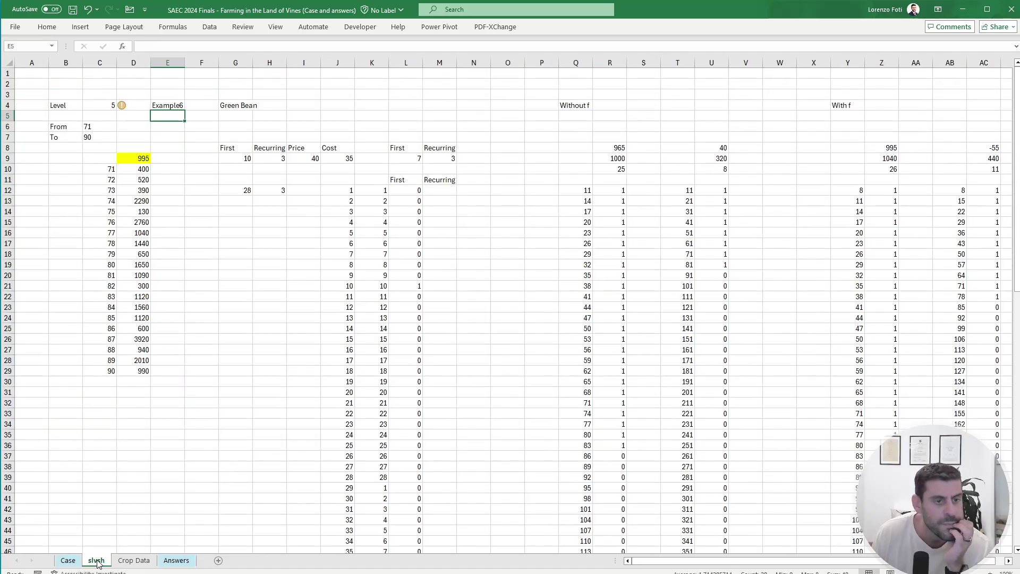
pyautogui.click(623, 145)
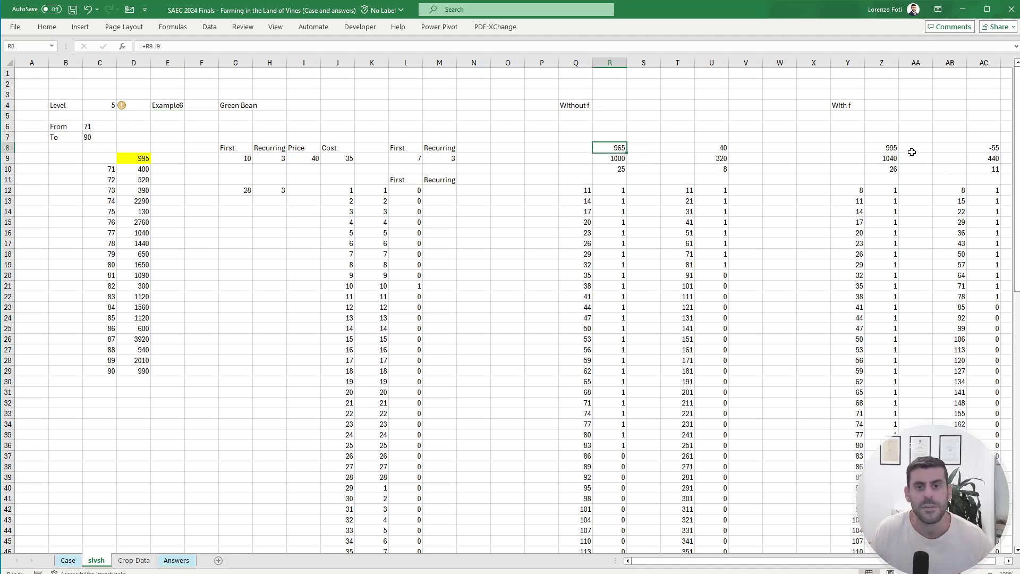
pyautogui.keyDown('ctrl'); pyautogui.click(893, 149); pyautogui.keyUp('ctrl')
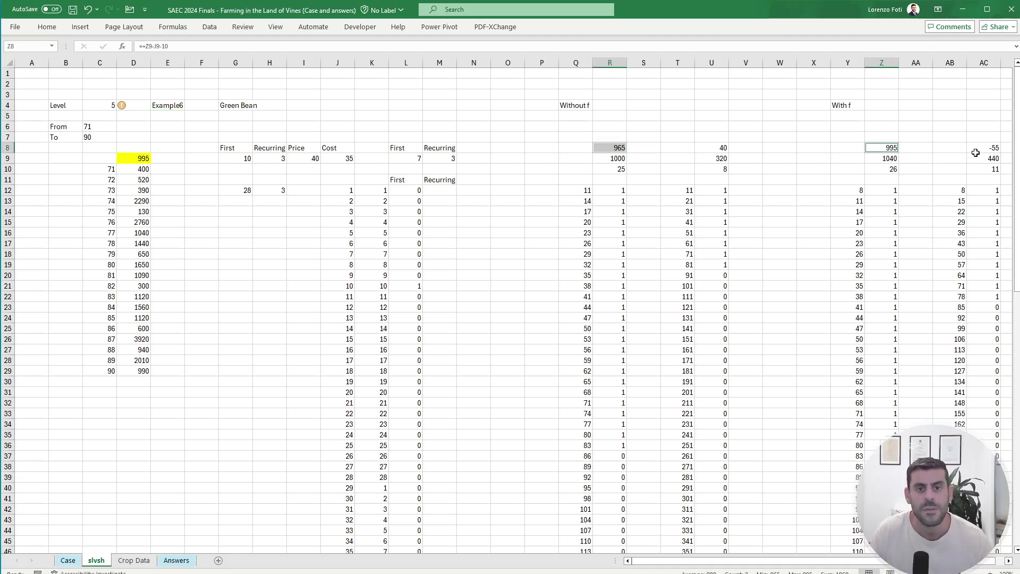
pyautogui.click(879, 135)
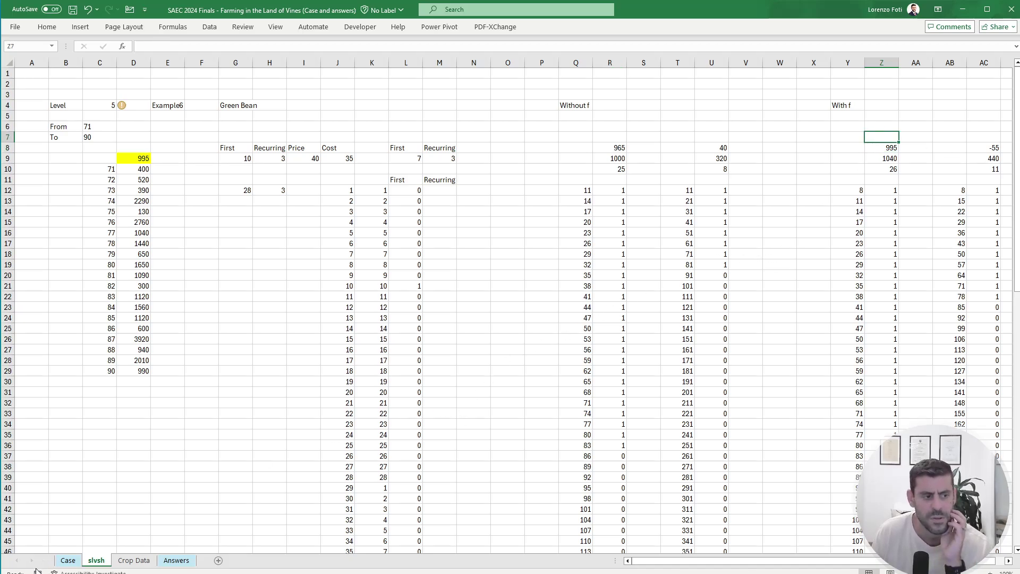
pyautogui.click(69, 561)
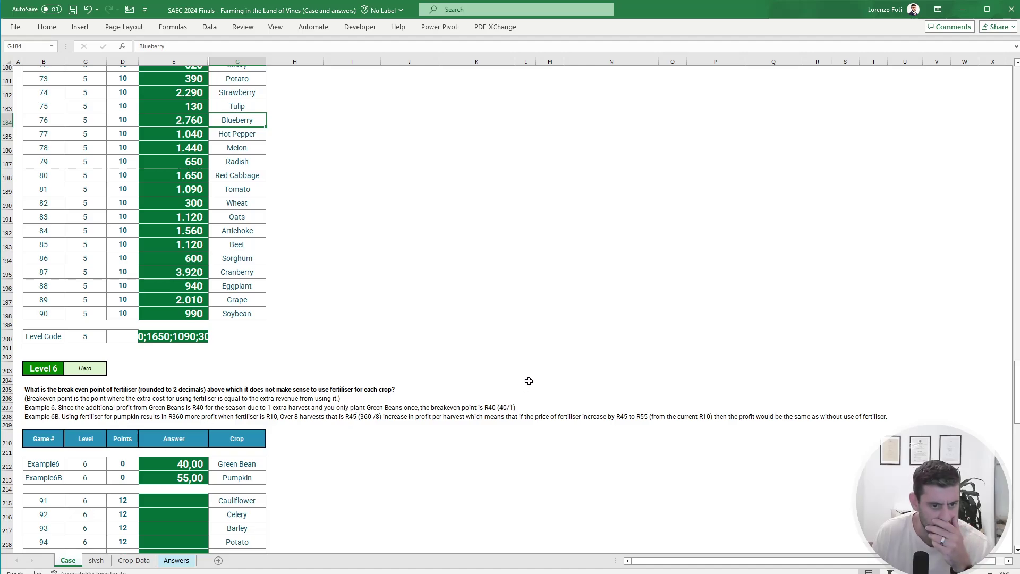
pyautogui.click(93, 562)
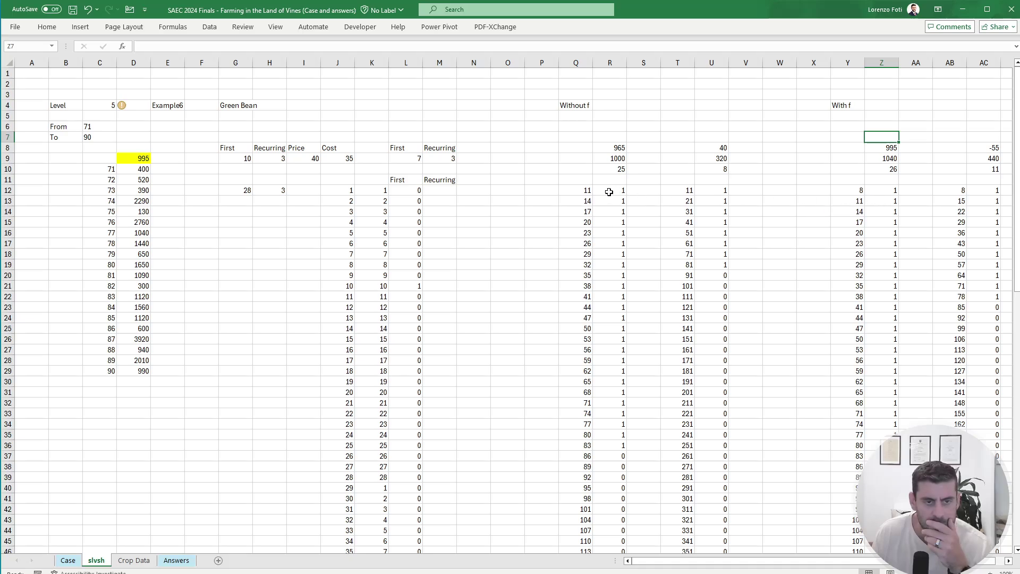
pyautogui.click(620, 148)
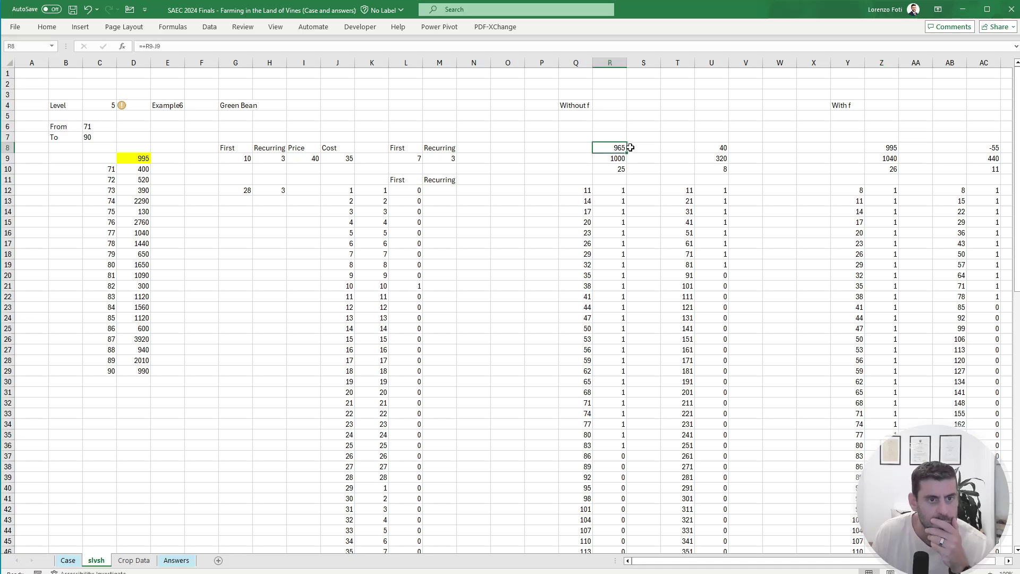
pyautogui.click(885, 147)
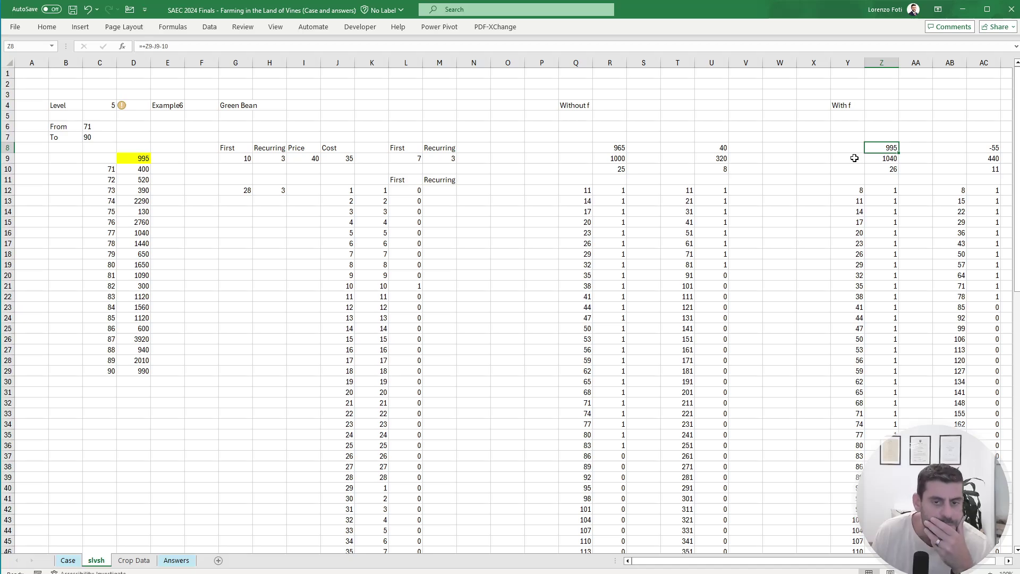
pyautogui.click(997, 145)
pyautogui.click(68, 561)
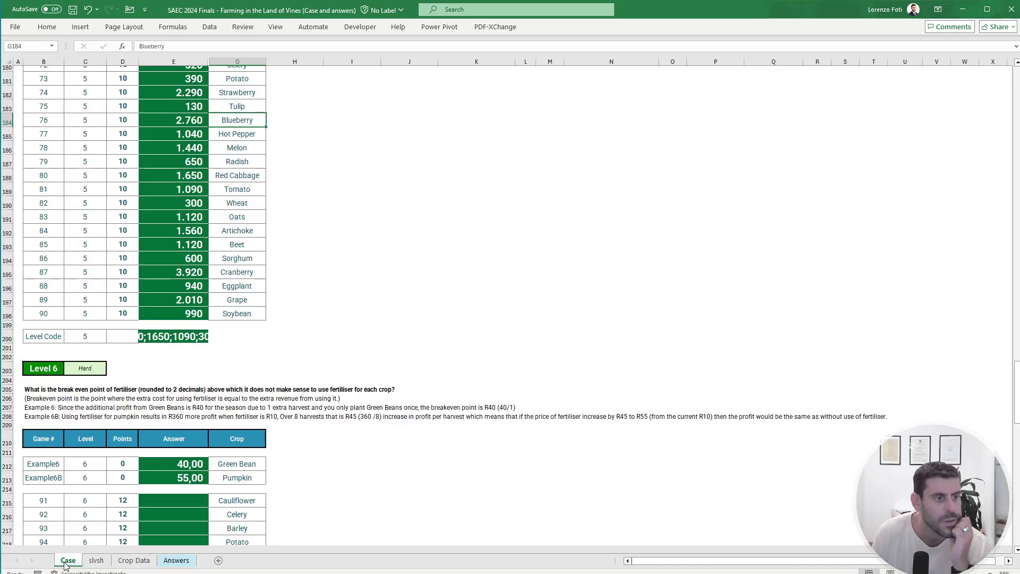
pyautogui.click(96, 561)
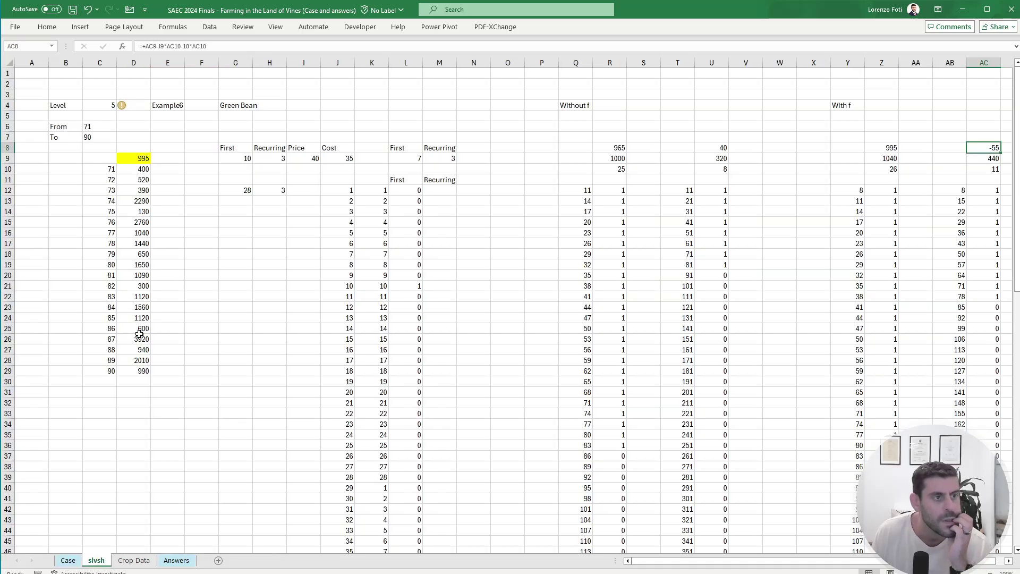
# Step: Switch the game in E4 to Example6b and check its Level 6 example on the Case sheet
pyautogui.click(171, 105)
pyautogui.click(189, 45)
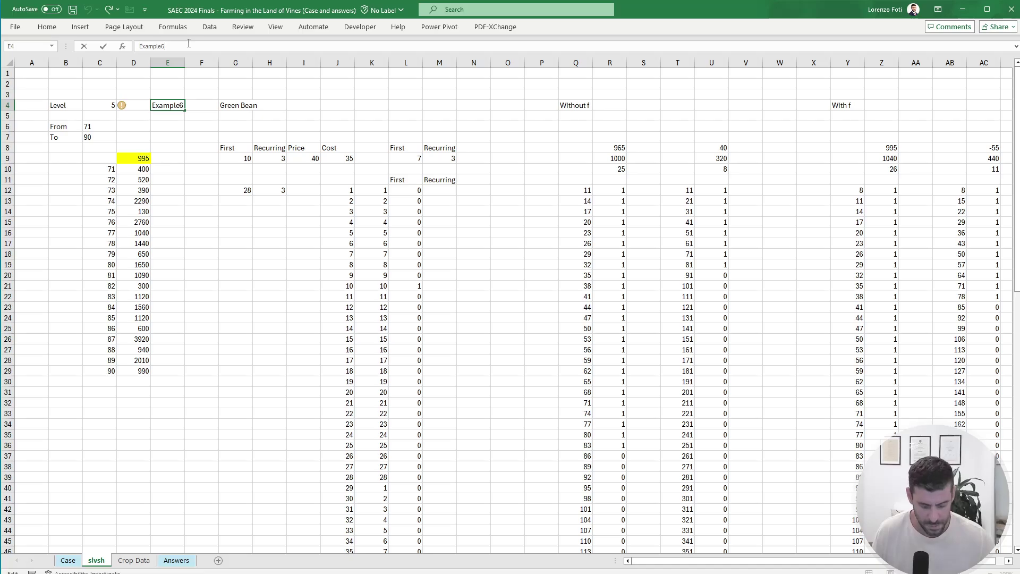
pyautogui.write('b')
pyautogui.press('Return')
pyautogui.click(68, 561)
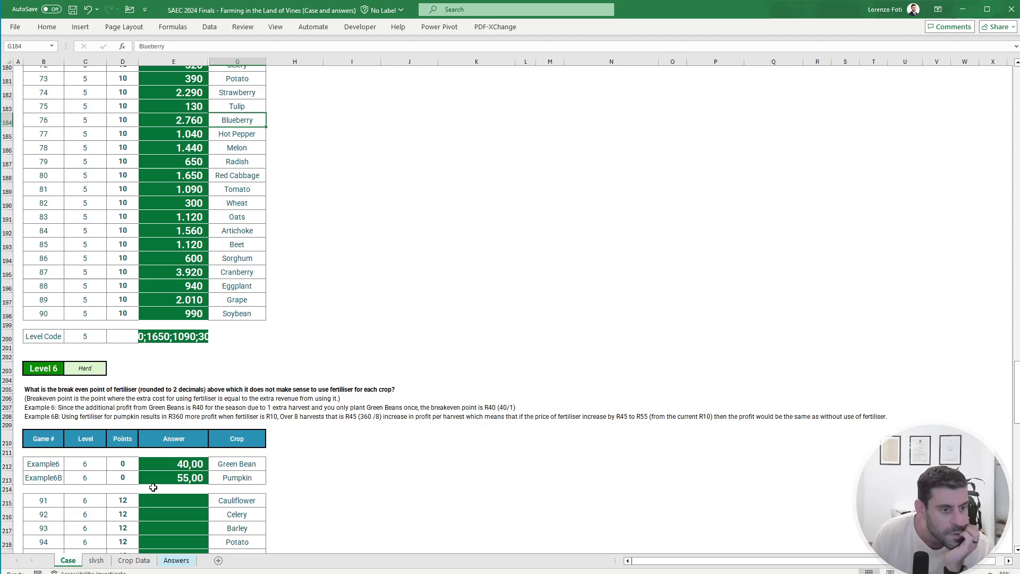
pyautogui.click(105, 561)
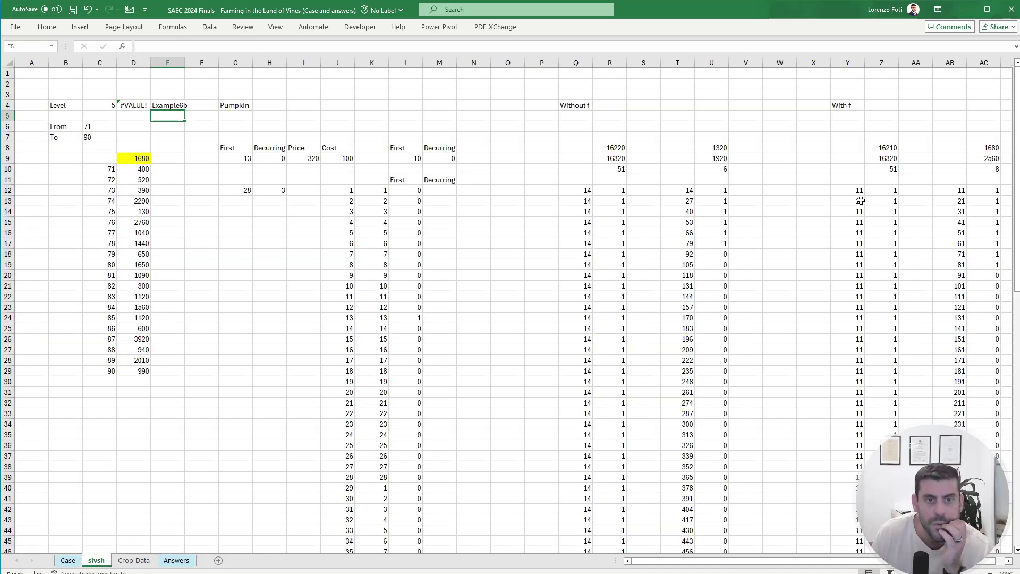
# Step: Enter the formula =+AC8-U8 in AC6 to compute the extra profit from using fertiliser
pyautogui.click(991, 123)
pyautogui.write('+')
pyautogui.press('Down')
pyautogui.press('Down')
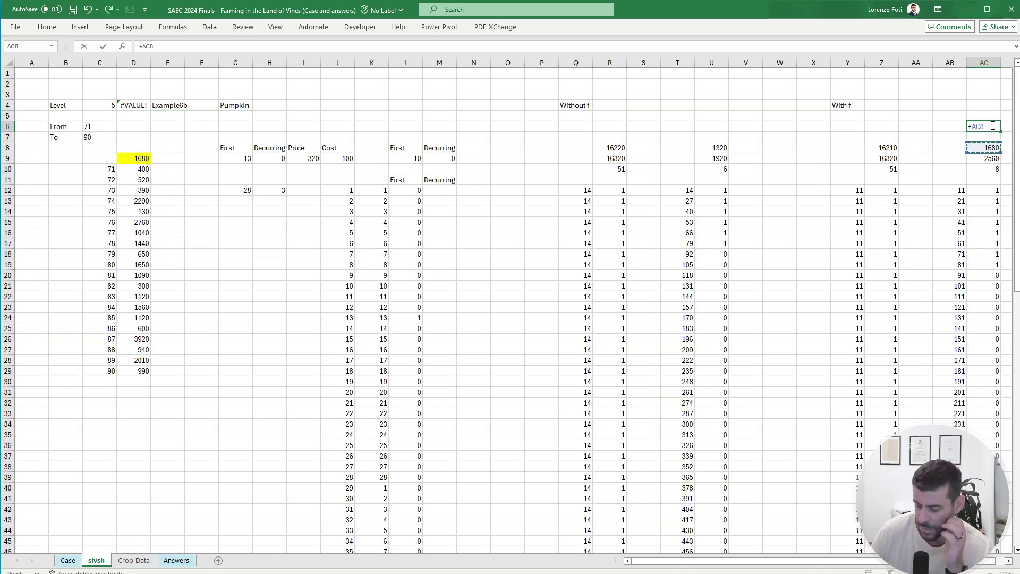
pyautogui.write('-')
pyautogui.press('Left')
pyautogui.press('Left')
pyautogui.press('Left')
pyautogui.press('Left')
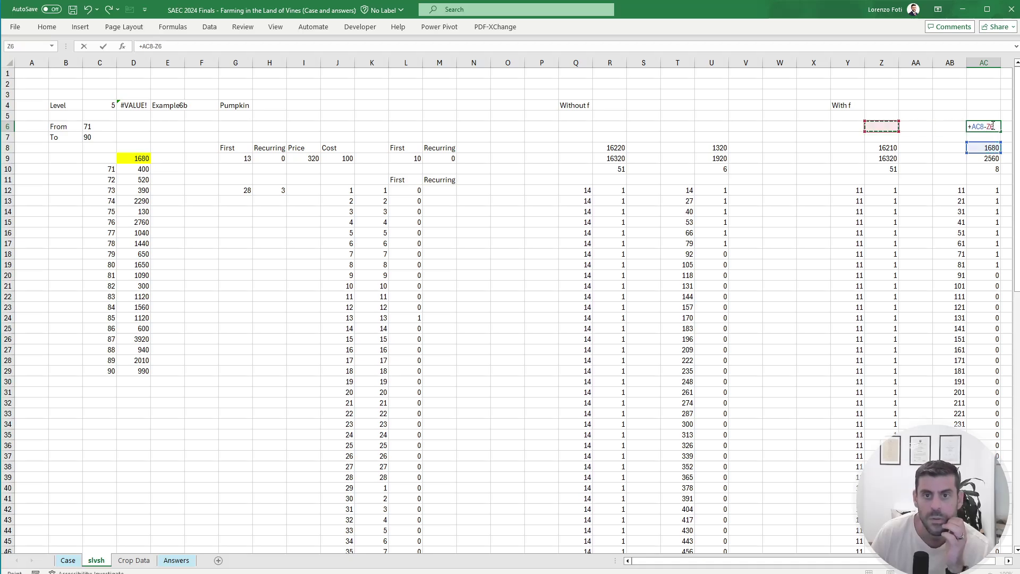
pyautogui.press('Left')
pyautogui.press('Left')
pyautogui.press('Left')
pyautogui.press('Left')
pyautogui.press('Down')
pyautogui.press('Down')
pyautogui.press('Return')
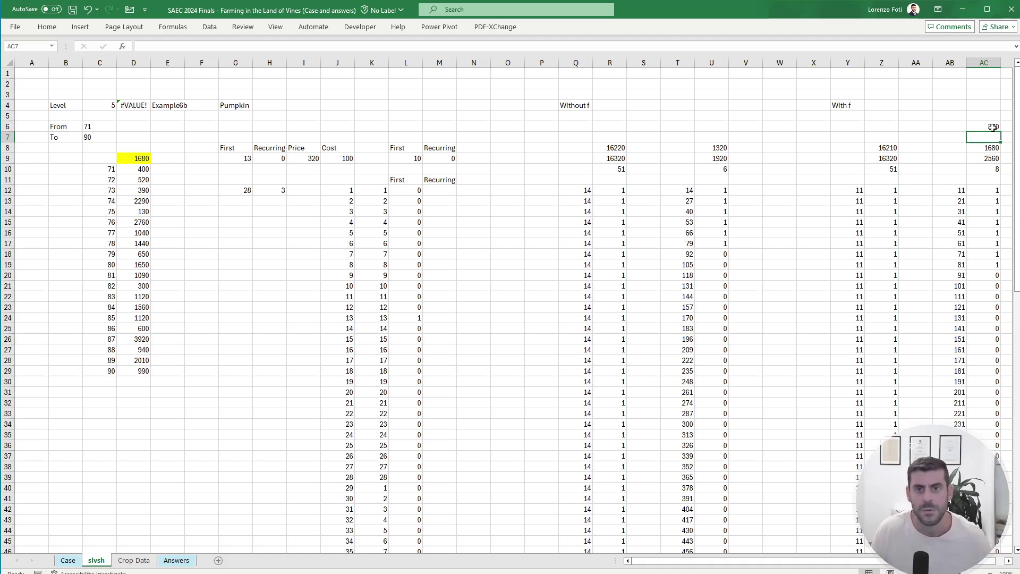
# Step: Copy the profit difference formula from AC6 into Z6
pyautogui.click(991, 128)
pyautogui.hotkey('ctrl', 'c')
pyautogui.click(884, 128)
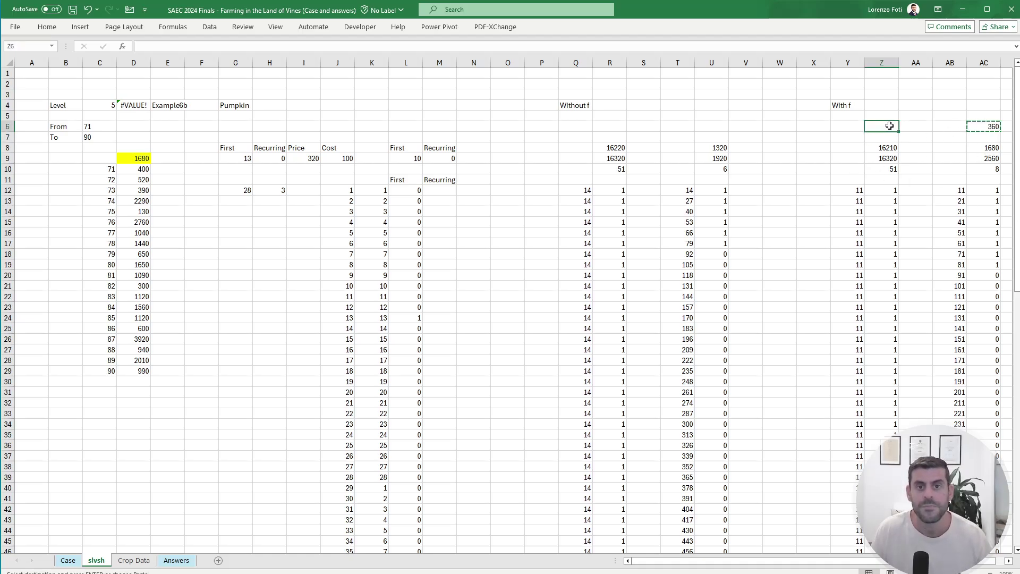
pyautogui.hotkey('ctrl', 'v')
pyautogui.press('Escape')
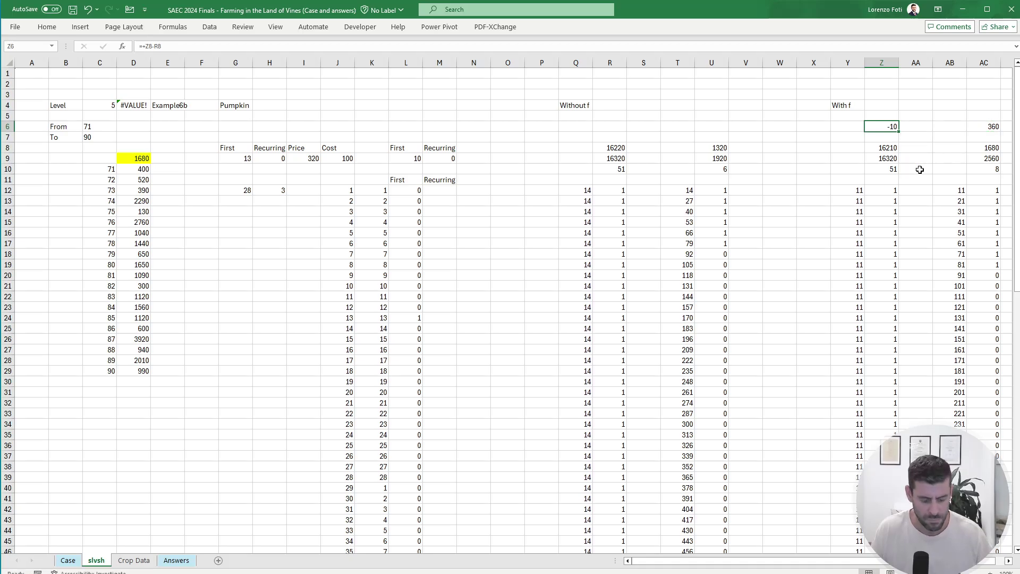
pyautogui.press('F2')
pyautogui.press('Escape')
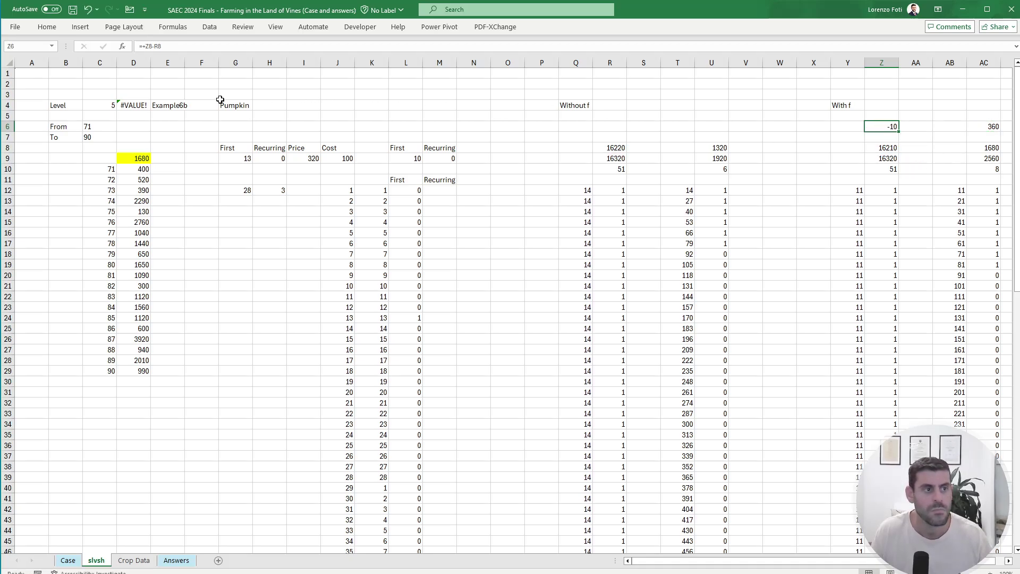
# Step: Switch the game in E4 to Example6 and undo that change
pyautogui.click(175, 106)
pyautogui.click(191, 46)
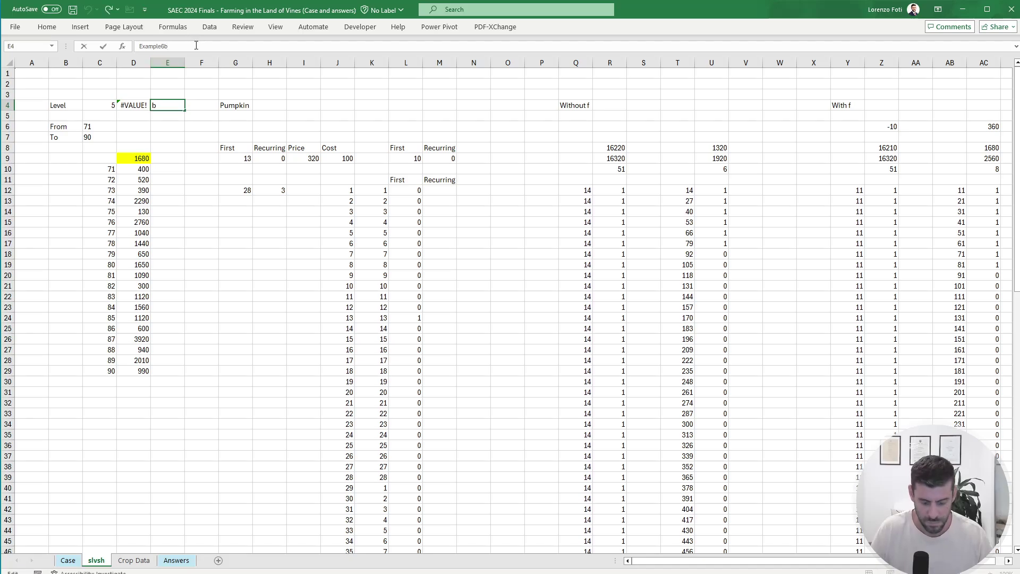
pyautogui.press('BackSpace')
pyautogui.press('Return')
pyautogui.hotkey('ctrl', 'z')
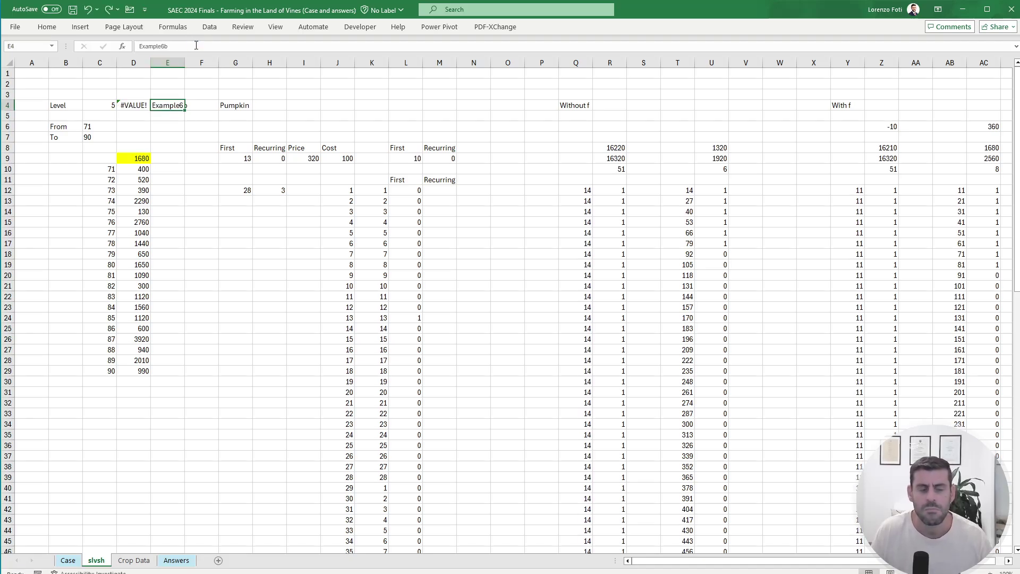
# Step: Reread the Level 6 examples on the Case sheet and enter =+AC6/AC10 in AC5 for the extra profit per harvest
pyautogui.click(68, 560)
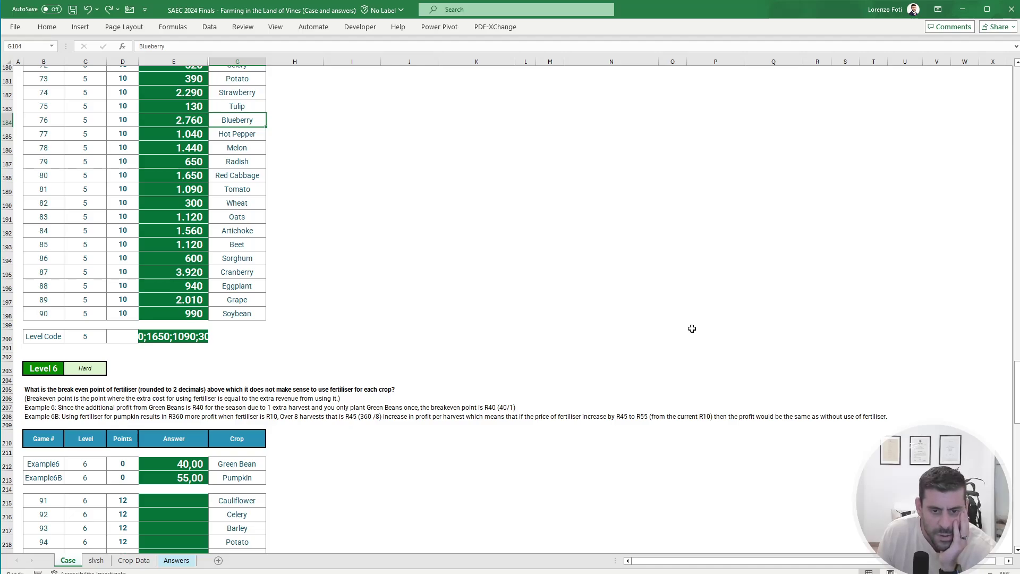
pyautogui.click(97, 561)
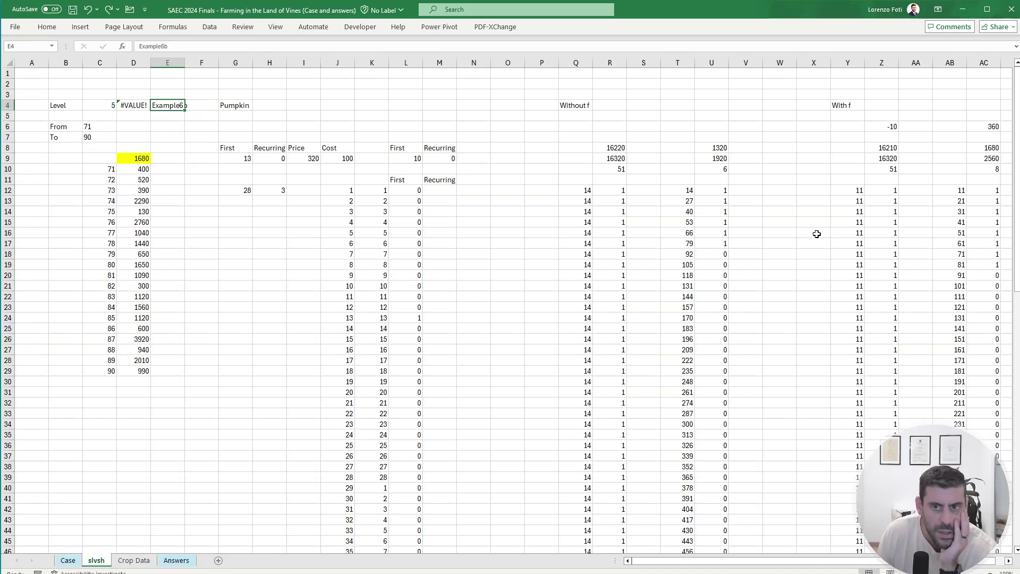
pyautogui.click(986, 115)
pyautogui.write('+')
pyautogui.press('Down')
pyautogui.write('/')
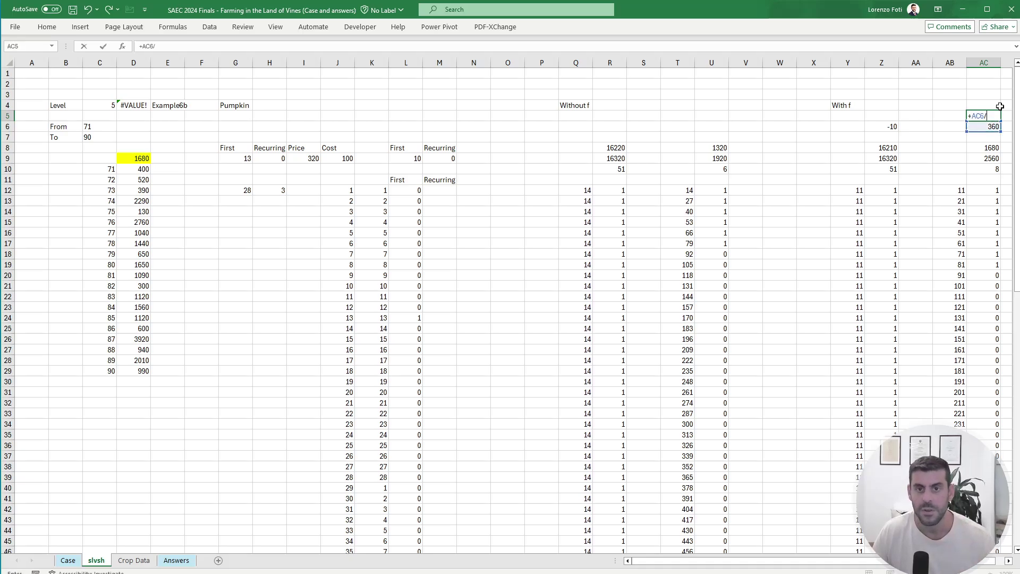
pyautogui.press('Down')
pyautogui.press('Down')
pyautogui.press('Down')
pyautogui.press('Down')
pyautogui.press('Down')
pyautogui.press('Return')
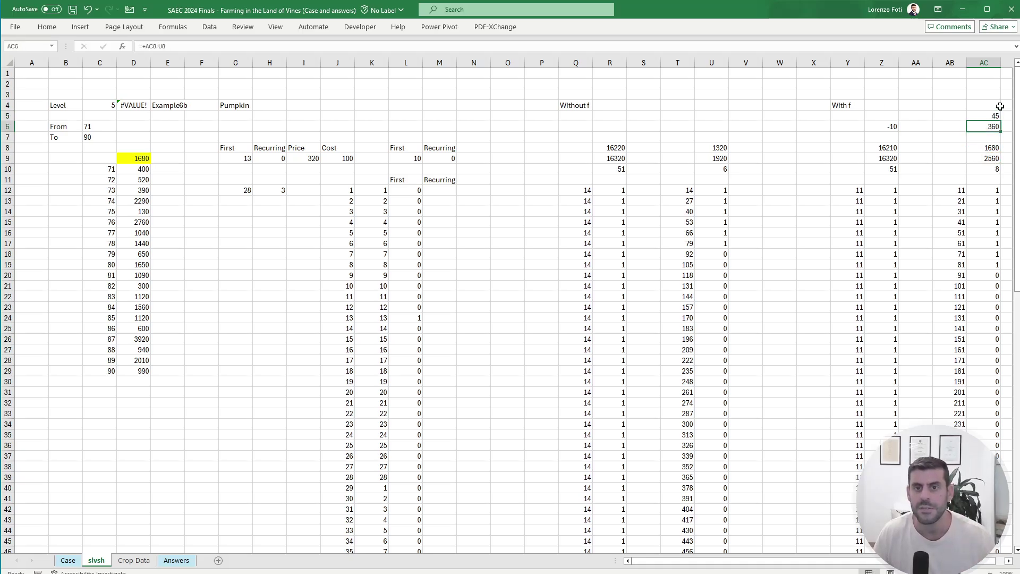
# Step: Enter the formula =+Z6 in Z5 to carry up the profit difference for the recurring crop
pyautogui.press('Up')
pyautogui.hotkey('ctrl', 'c')
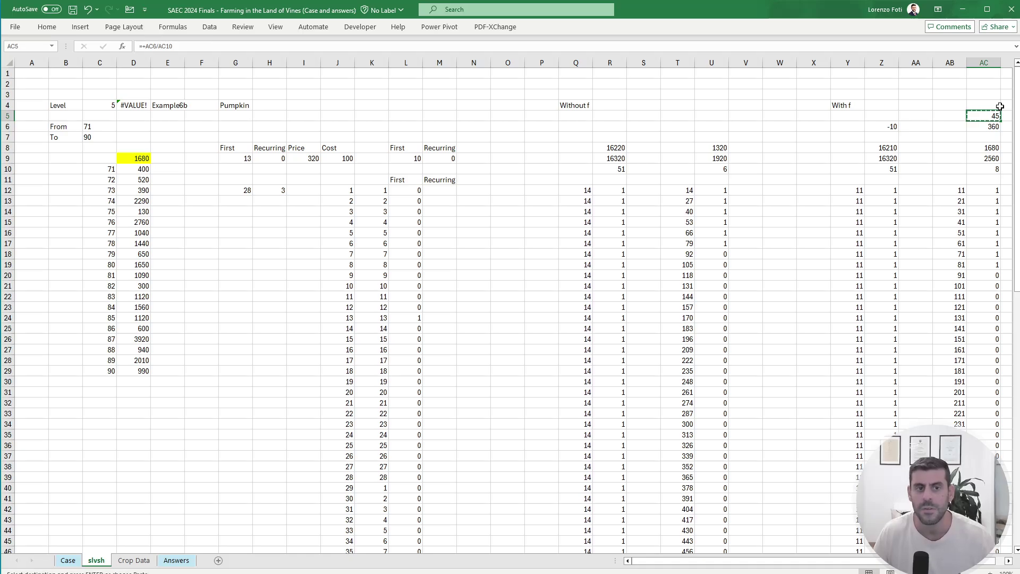
pyautogui.press('Escape')
pyautogui.press('Left')
pyautogui.press('Left')
pyautogui.press('Left')
pyautogui.press('Down')
pyautogui.press('Down')
pyautogui.press('Down')
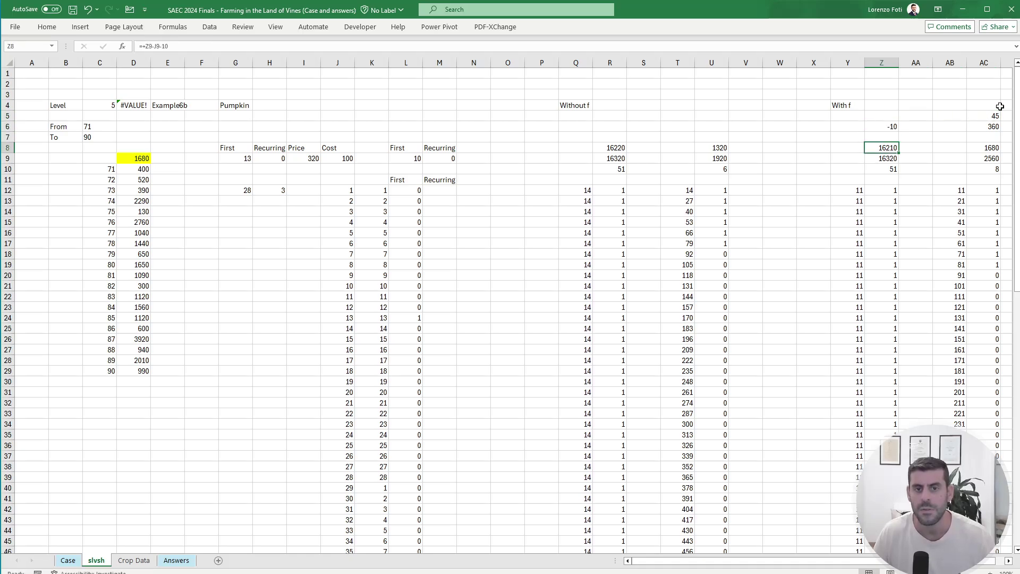
pyautogui.press('Up')
pyautogui.press('Up')
pyautogui.press('Up')
pyautogui.write('=+Z6')
pyautogui.press('Return')
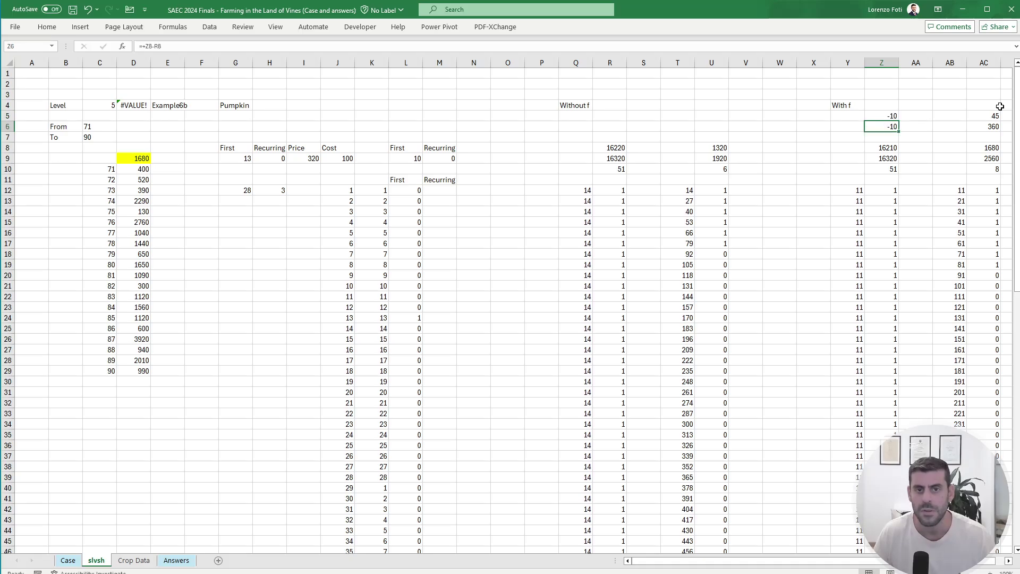
# Step: Enter the breakeven formula =+AC5+10 in AD5 and copy it to AA5 for the recurring crop
pyautogui.press('Up')
pyautogui.press('Right')
pyautogui.press('Right')
pyautogui.press('Right')
pyautogui.press('Right')
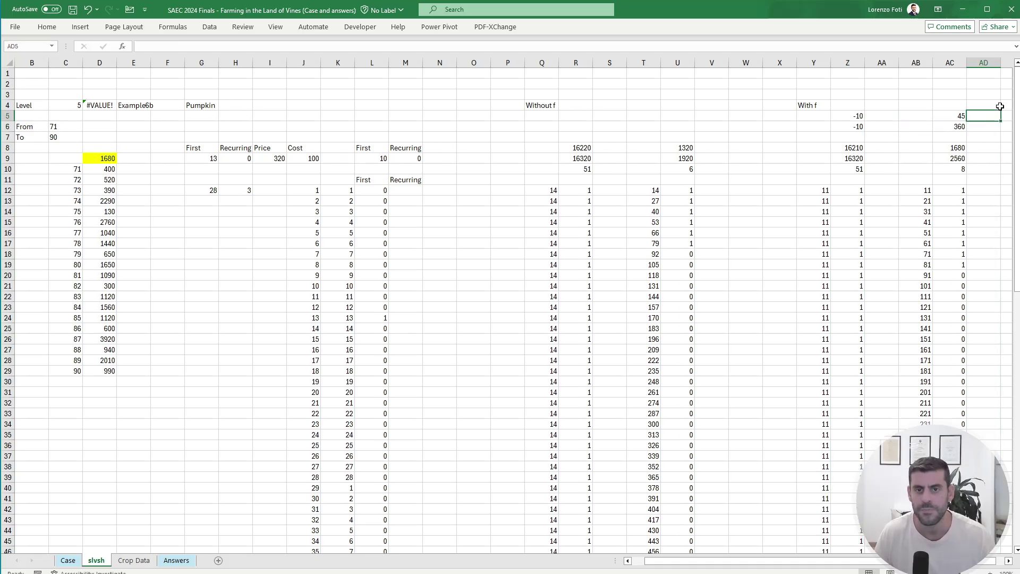
pyautogui.write('+')
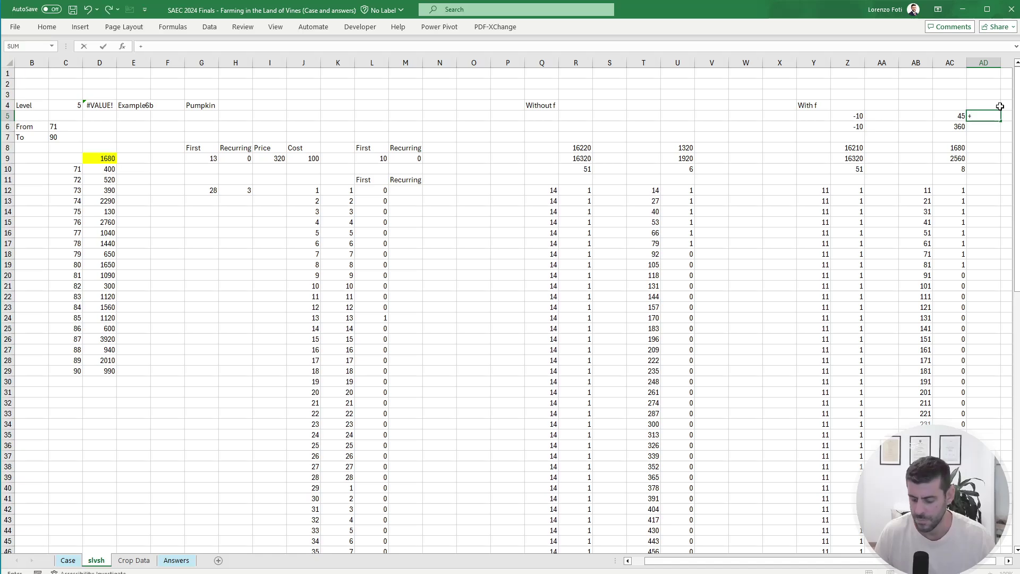
pyautogui.press('Left')
pyautogui.write('+')
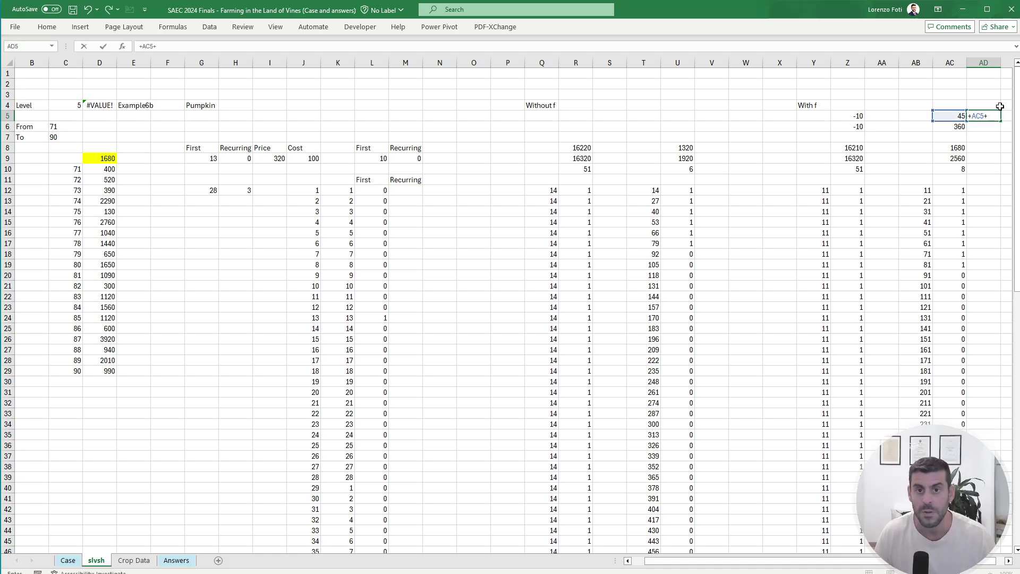
pyautogui.write('10')
pyautogui.press('Return')
pyautogui.press('Up')
pyautogui.hotkey('ctrl', 'c')
pyautogui.press('Left')
pyautogui.press('Left')
pyautogui.press('Left')
pyautogui.hotkey('ctrl', 'v')
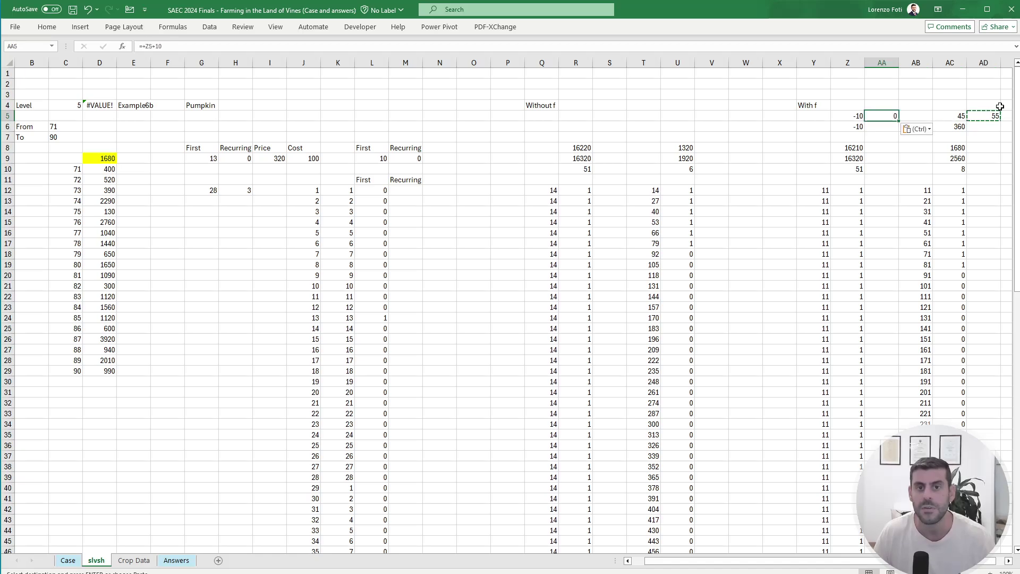
pyautogui.press('Escape')
# Step: Switch the game in E4 to Example6 and compare its breakeven with the example on the Case sheet
pyautogui.press('Left')
pyautogui.press('Left')
pyautogui.press('Left')
pyautogui.press('Left')
pyautogui.press('Left')
pyautogui.press('Left')
pyautogui.press('Left')
pyautogui.press('Left')
pyautogui.press('Left')
pyautogui.press('Left')
pyautogui.press('Left')
pyautogui.press('Left')
pyautogui.press('Left')
pyautogui.press('Left')
pyautogui.press('Left')
pyautogui.press('Left')
pyautogui.press('Left')
pyautogui.press('Left')
pyautogui.press('Left')
pyautogui.press('Left')
pyautogui.press('Up')
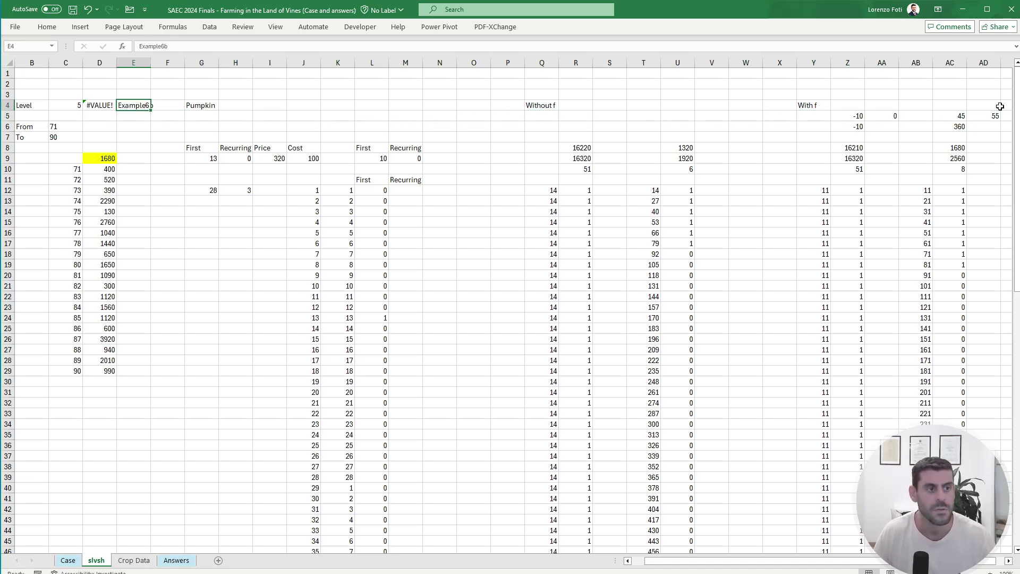
pyautogui.press('F2')
pyautogui.press('BackSpace')
pyautogui.press('Return')
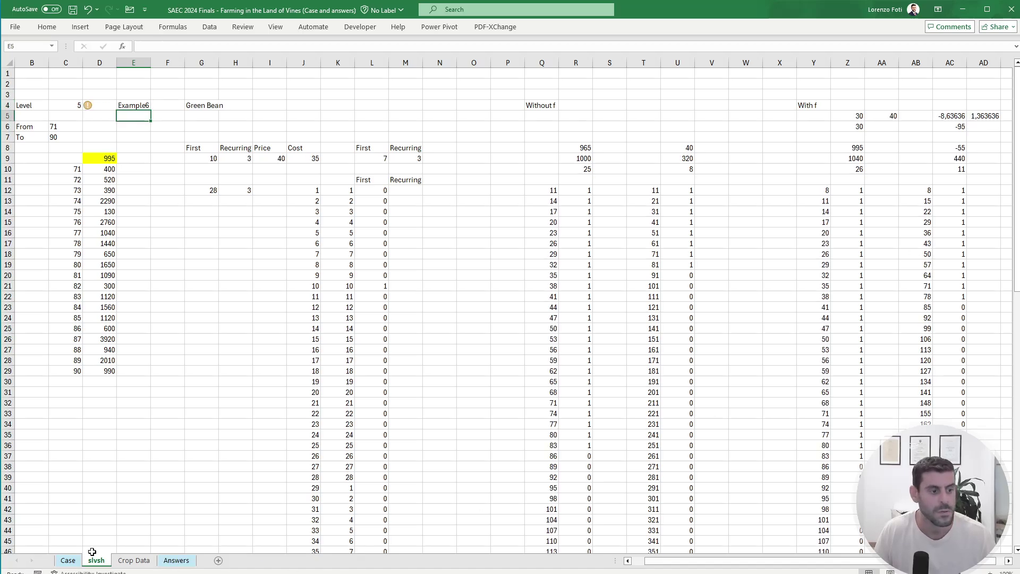
pyautogui.click(65, 562)
pyautogui.click(93, 561)
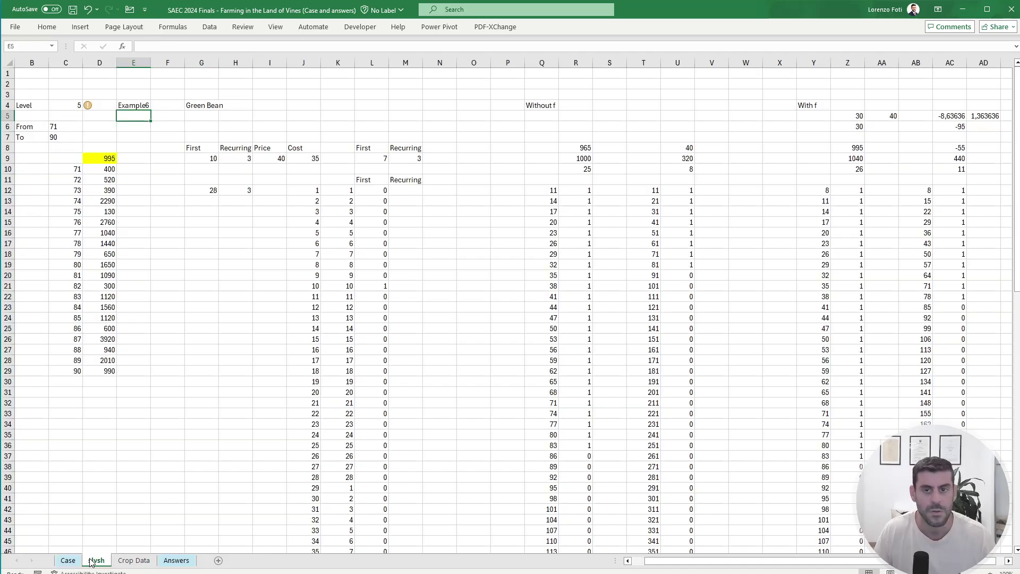
# Step: Set the game in E4 back to Example6b
pyautogui.hotkey('ctrl', 'z')
pyautogui.click(177, 47)
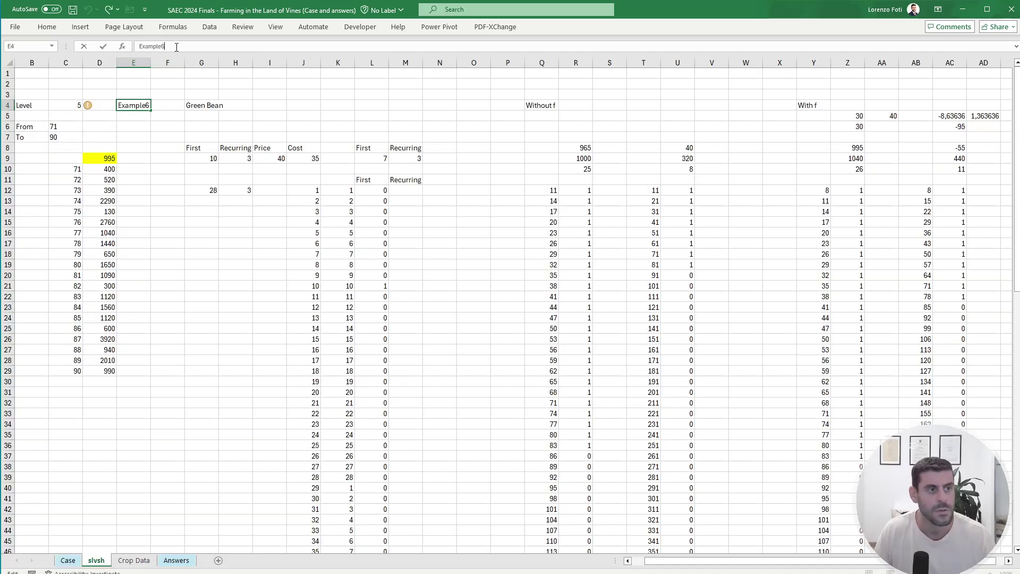
pyautogui.write('b')
pyautogui.press('Return')
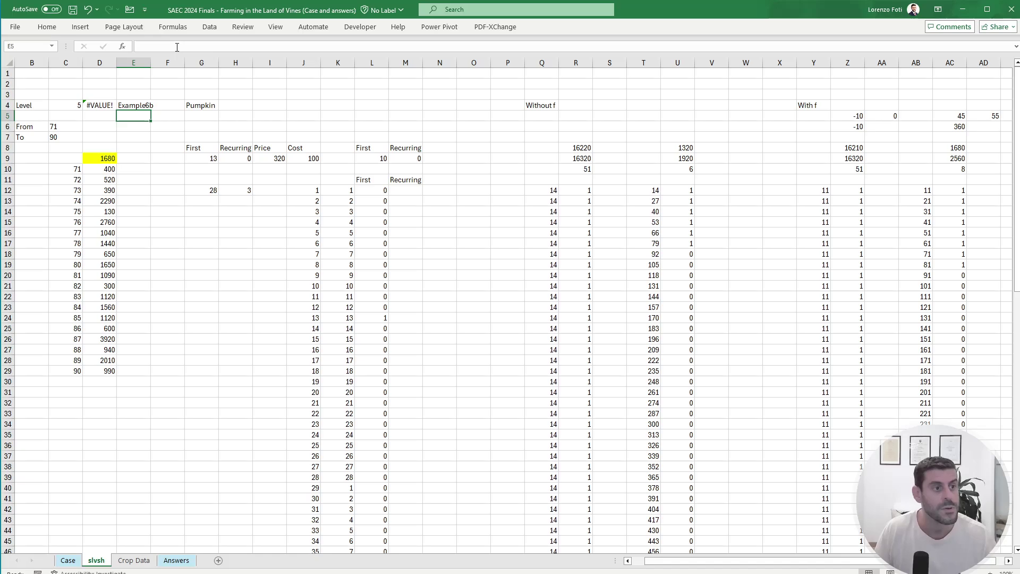
# Step: Enter =+IF(H9=0;AD5;AA5) in E9 to pick the breakeven for one-time or recurring crops
pyautogui.click(109, 159)
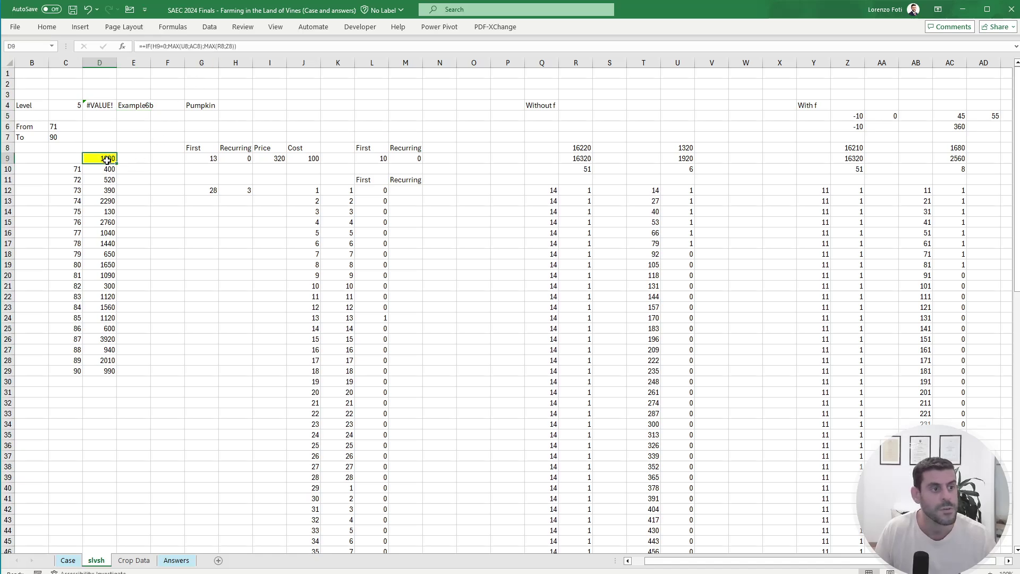
pyautogui.click(128, 160)
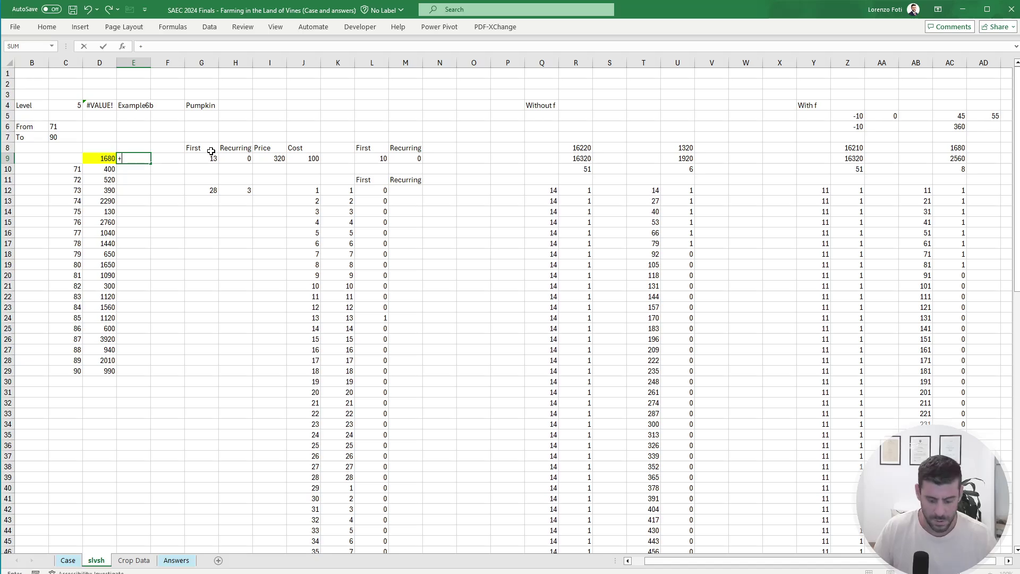
pyautogui.write('+if(')
pyautogui.click(234, 159)
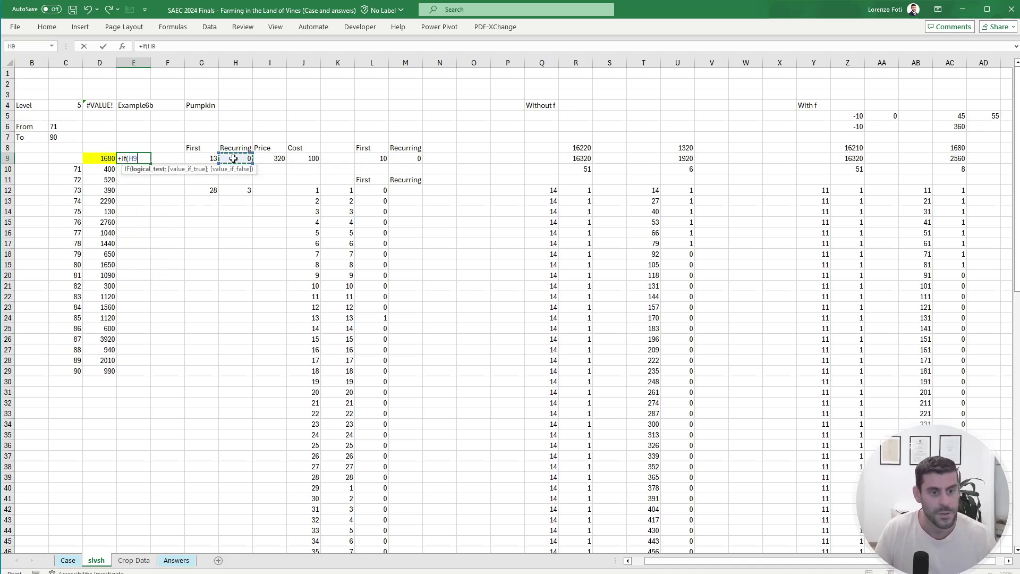
pyautogui.write('=')
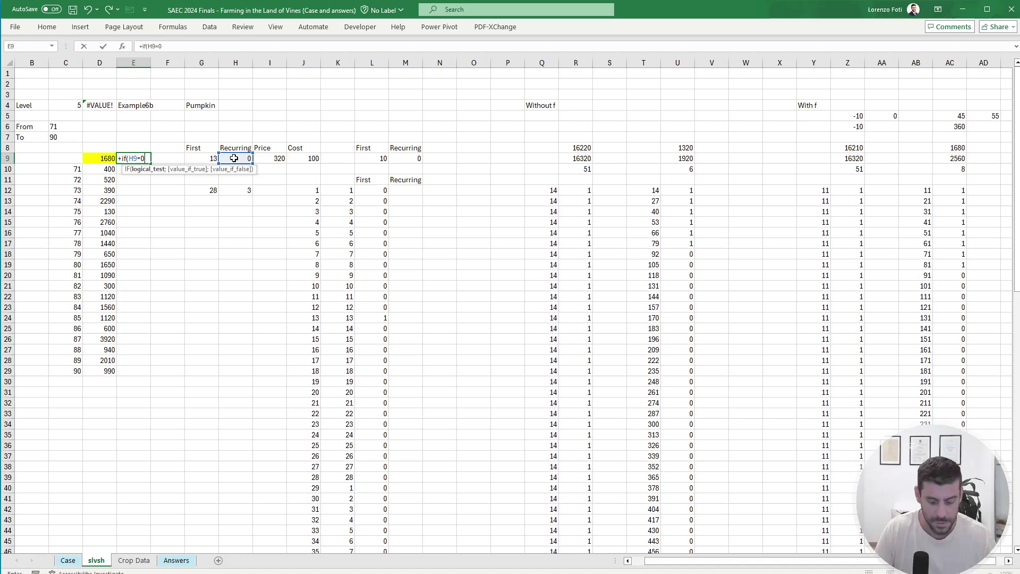
pyautogui.write('0;')
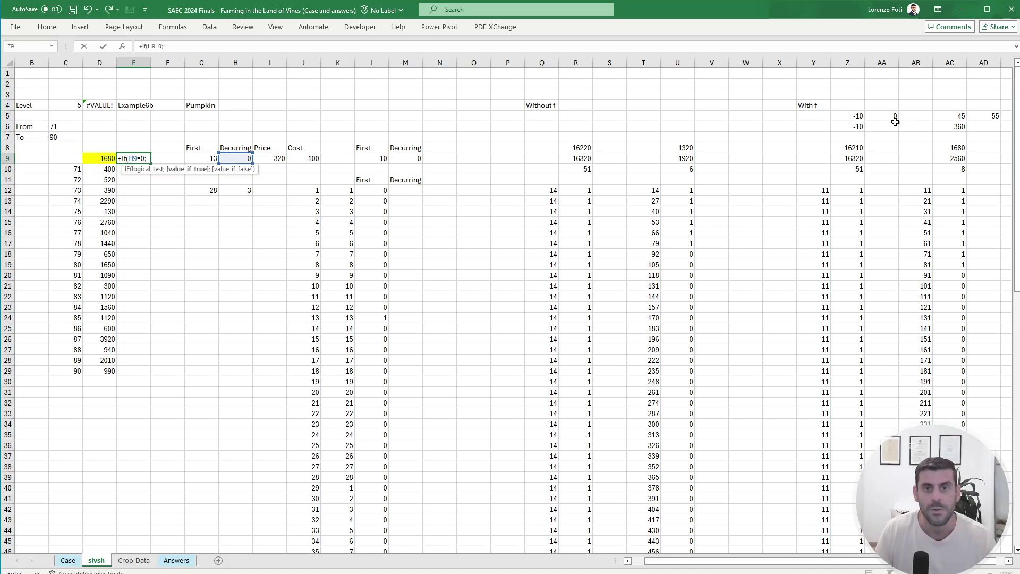
pyautogui.click(991, 116)
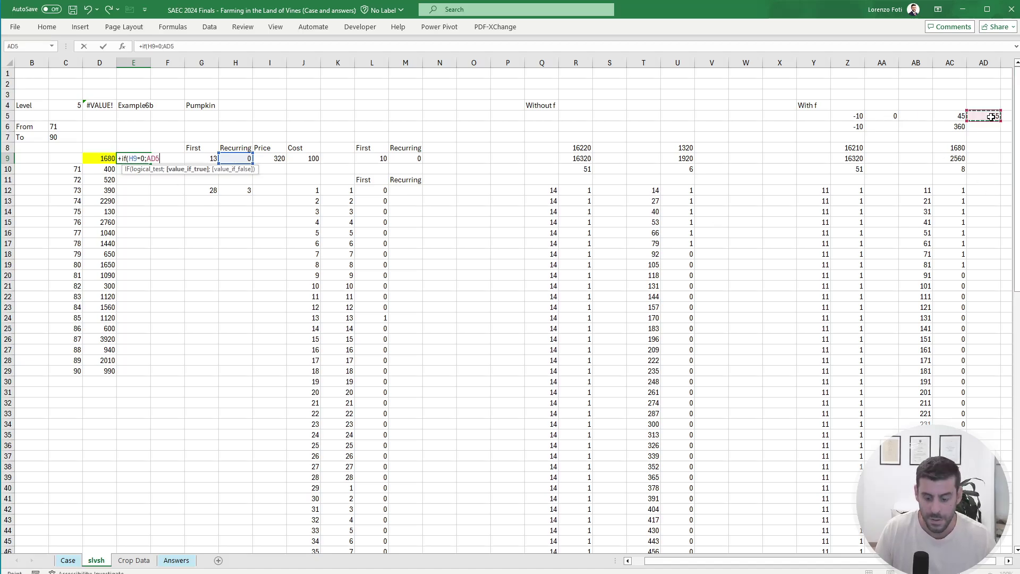
pyautogui.write(';')
pyautogui.click(886, 116)
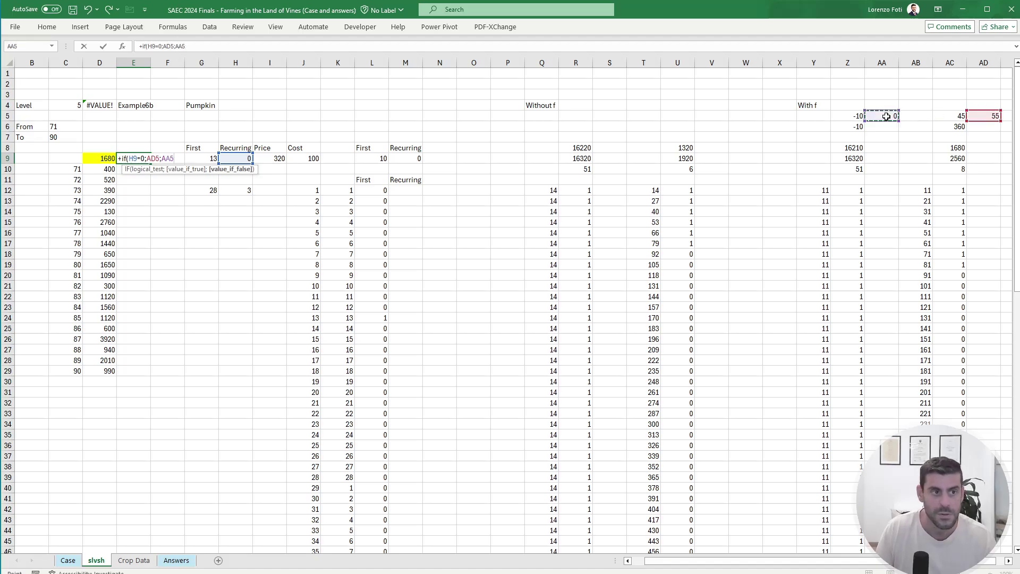
pyautogui.write(')')
pyautogui.press('Return')
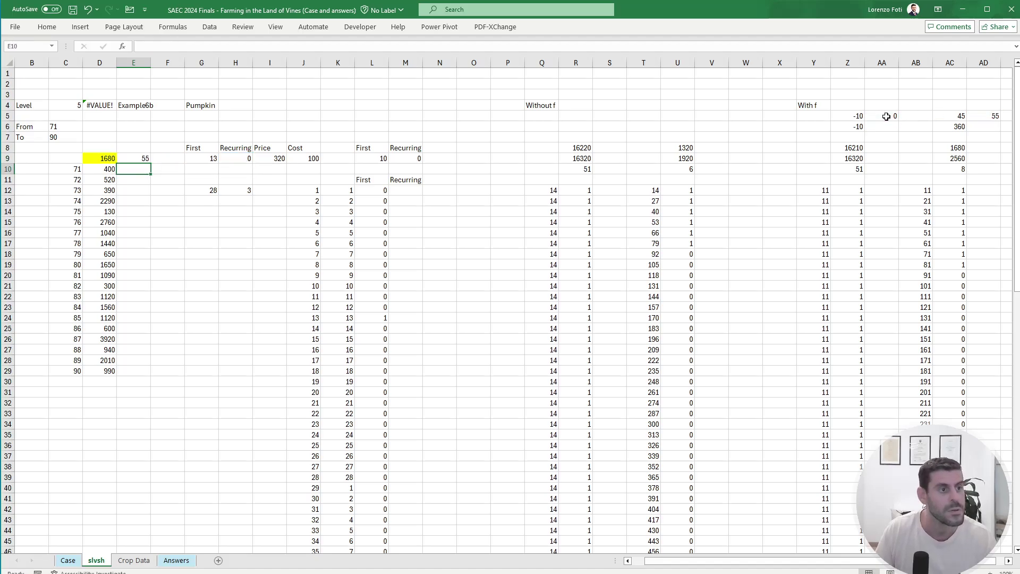
# Step: Change the game in E4 to Example6 to test the new breakeven formula in E9
pyautogui.press('Up')
pyautogui.press('Up')
pyautogui.press('Up')
pyautogui.press('Up')
pyautogui.press('Up')
pyautogui.press('Up')
pyautogui.press('F2')
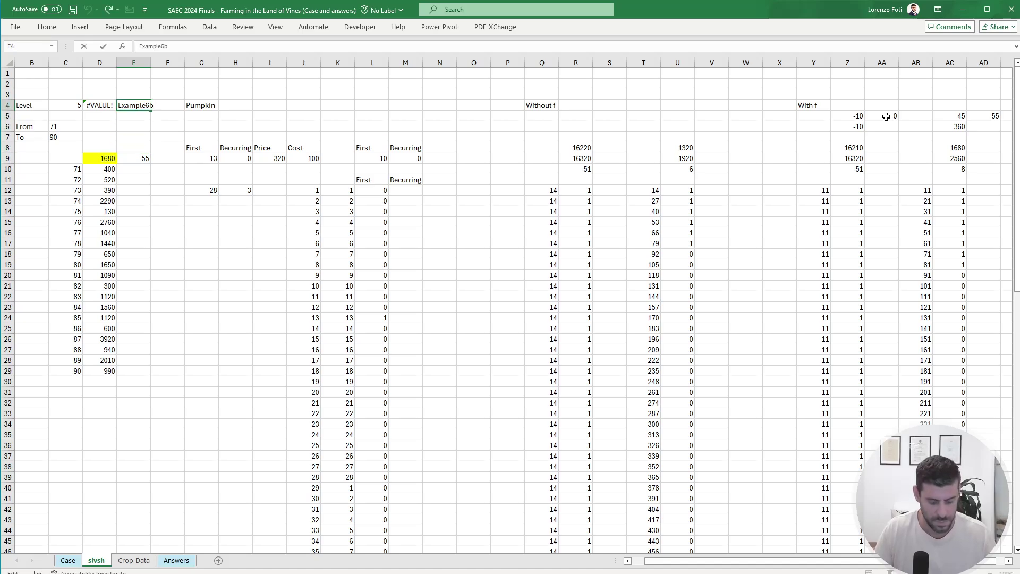
pyautogui.press('Return')
# Step: Create a data table over C9:E29 with E4 as the column input cell and recalculate it
pyautogui.press('Down')
pyautogui.press('Down')
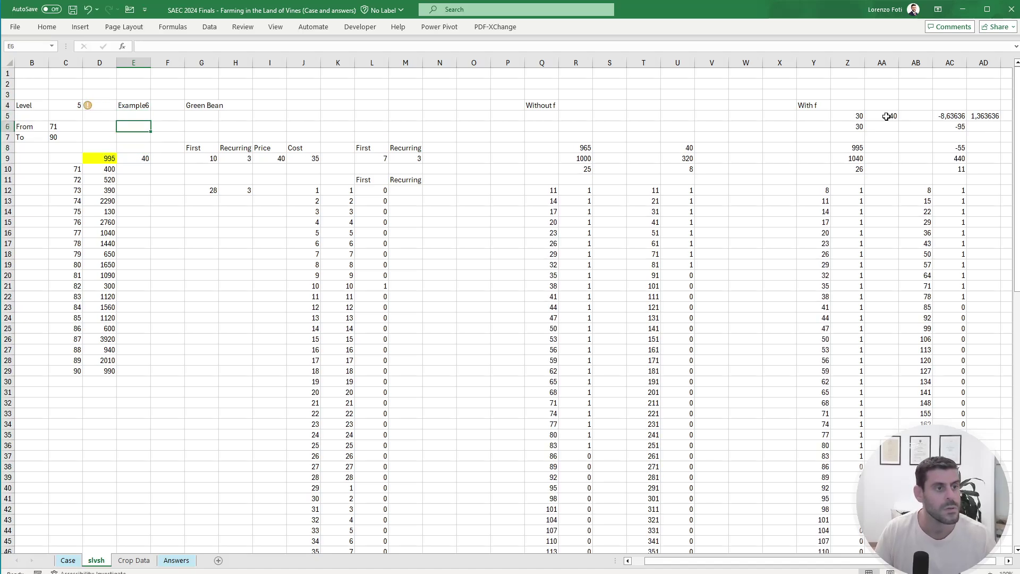
pyautogui.press('Left')
pyautogui.press('Left')
pyautogui.press('Down')
pyautogui.press('Down')
pyautogui.hotkey('shift', 'Right')
pyautogui.hotkey('shift', 'Right')
pyautogui.hotkey('ctrl', 'shift', 'Down')
pyautogui.hotkey('ctrl', 'shift', 'Down')
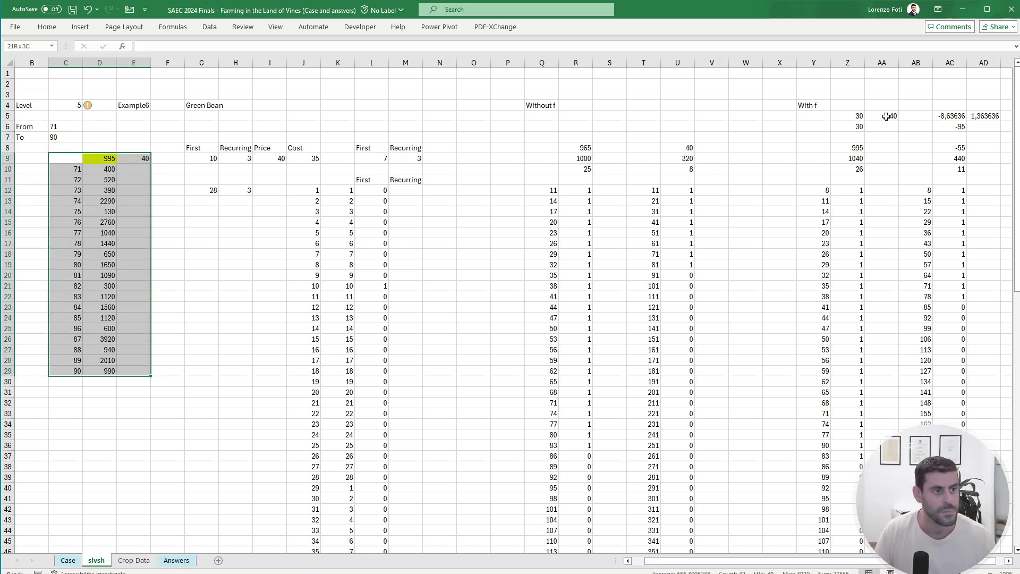
pyautogui.hotkey('alt', 'a')
pyautogui.press('w')
pyautogui.press('t')
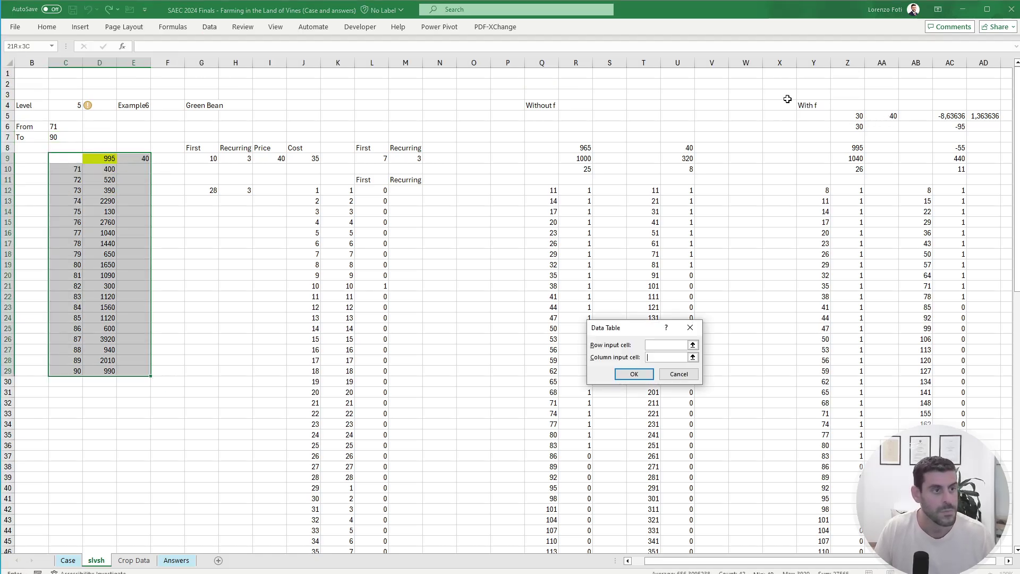
pyautogui.press('Tab')
pyautogui.click(136, 107)
pyautogui.press('Return')
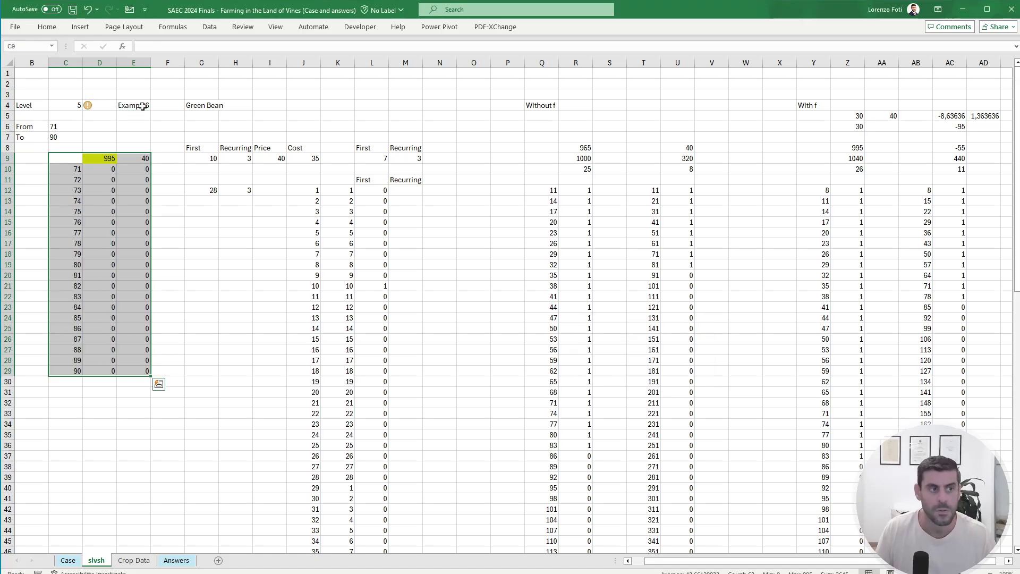
pyautogui.hotkey('alt', 'm')
pyautogui.press('b')
# Step: Set the level in C4 to 6
pyautogui.press('Left')
pyautogui.press('Up')
pyautogui.press('Left')
pyautogui.press('Up')
pyautogui.press('Up')
pyautogui.press('Up')
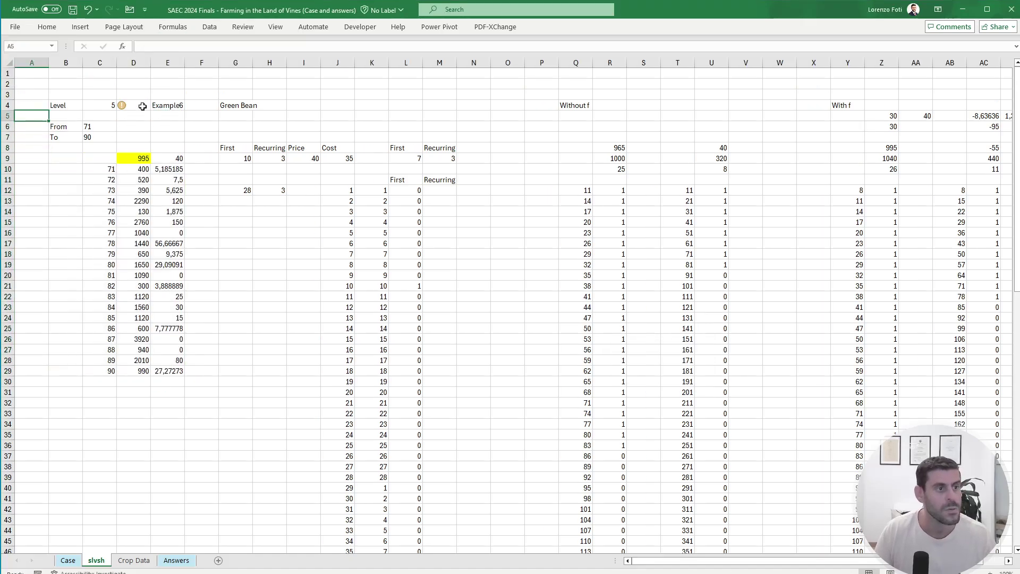
pyautogui.press('Right')
pyautogui.press('Right')
pyautogui.press('Up')
pyautogui.write('6')
pyautogui.press('Return')
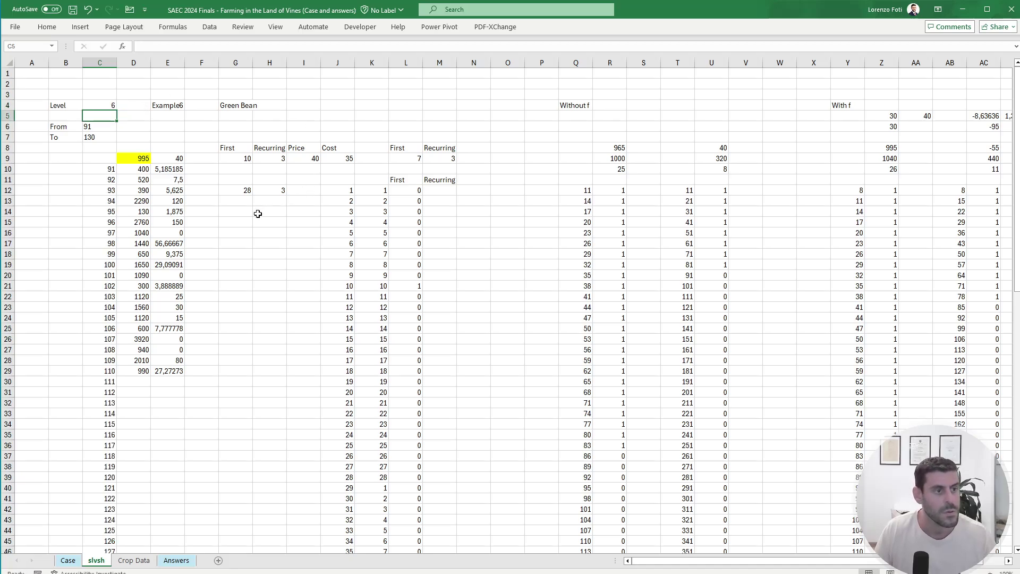
# Step: Check the Level 6 and Level 7 game tables on the Case sheet and set the level of Example7 to 7
pyautogui.click(67, 559)
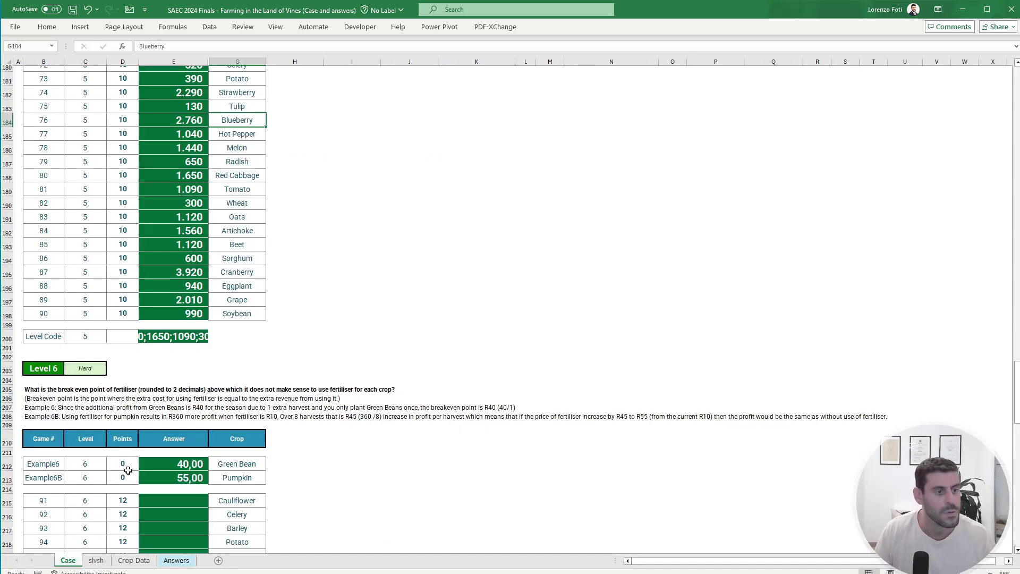
pyautogui.scroll(-10, 89, 547)
pyautogui.click(93, 559)
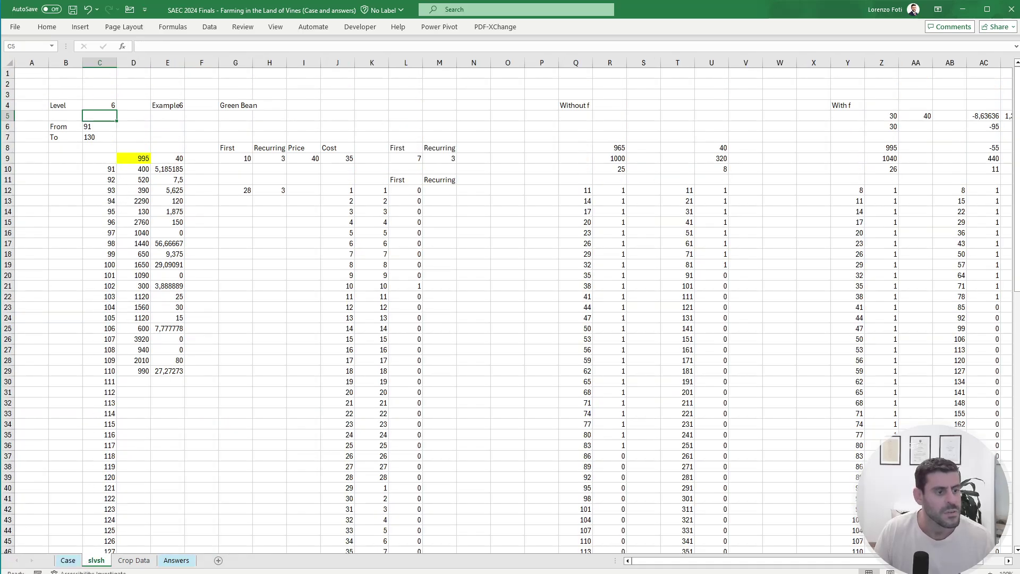
pyautogui.click(71, 561)
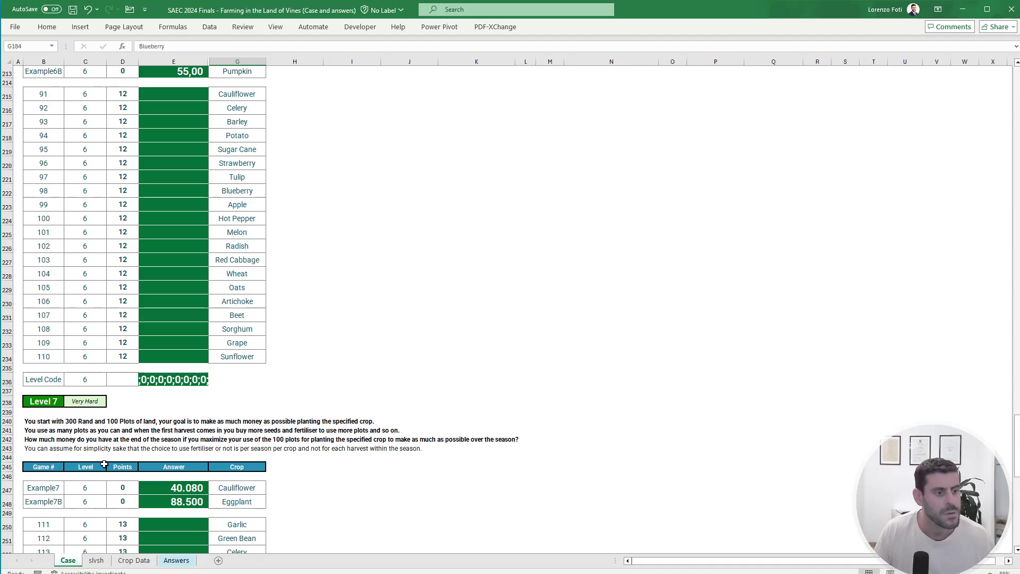
pyautogui.scroll(-8, 104, 463)
pyautogui.scroll(3, 104, 430)
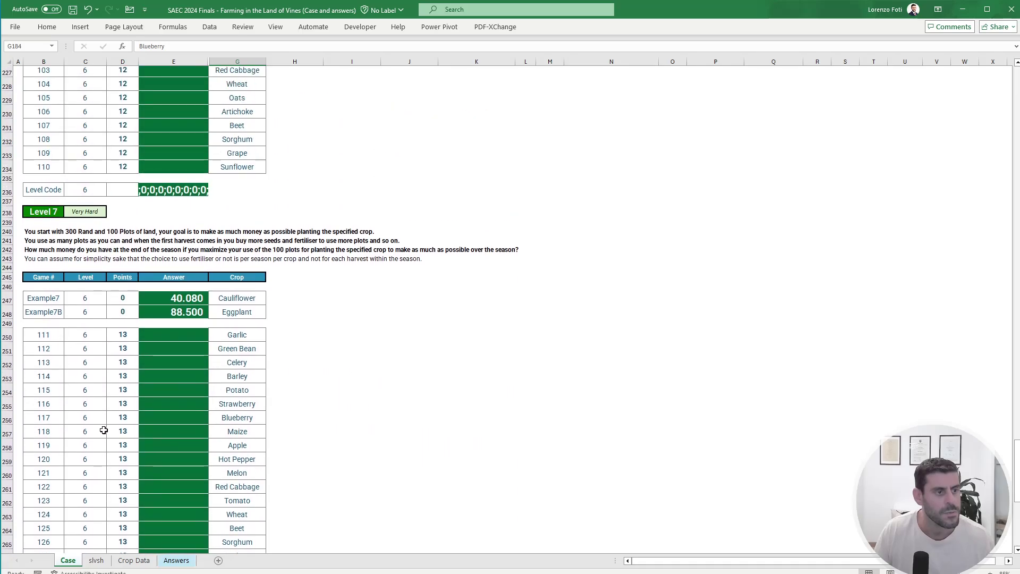
pyautogui.click(91, 302)
pyautogui.write('7')
pyautogui.press('Return')
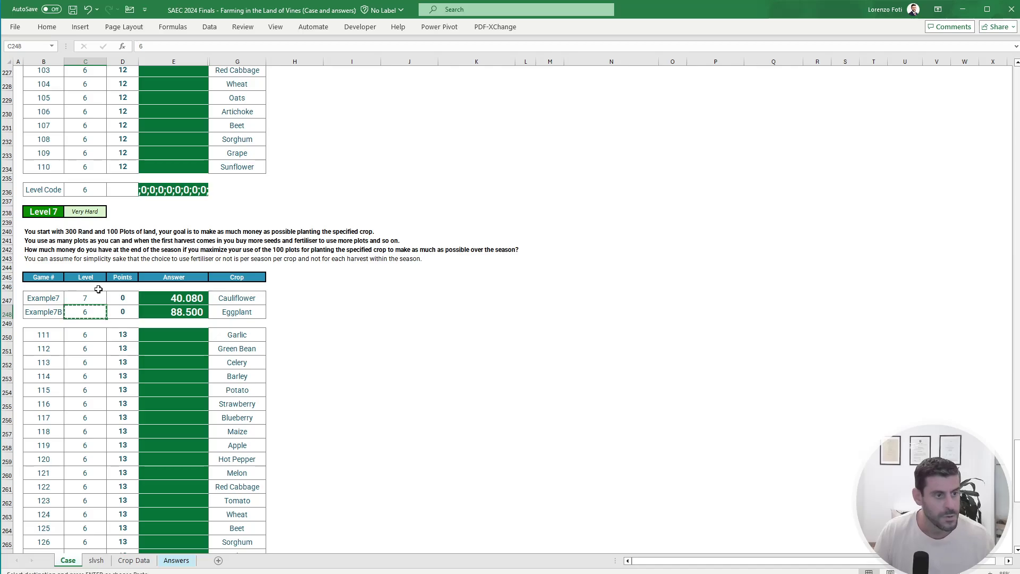
# Step: Copy the level value 7 to Example7B and to games 111 to 130 in the Level 7 table
pyautogui.press('Up')
pyautogui.hotkey('ctrl', 'c')
pyautogui.press('Down')
pyautogui.hotkey('ctrl', 'v')
pyautogui.press('Down')
pyautogui.press('Down')
pyautogui.hotkey('ctrl', 'shift', 'Down')
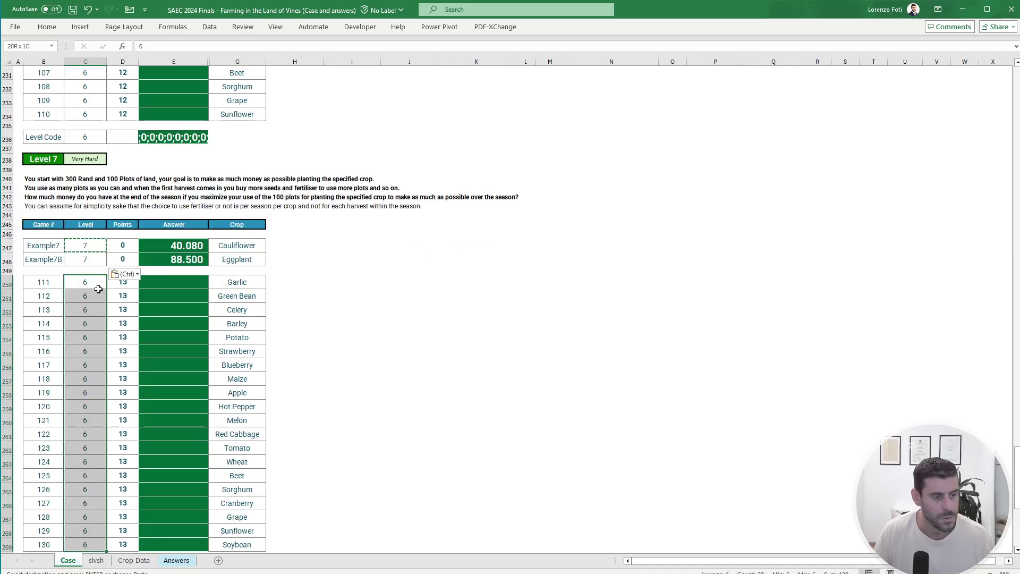
pyautogui.hotkey('ctrl', 'v')
pyautogui.press('Escape')
# Step: Recalculate the data table on the slvsh sheet for games 91 to 110
pyautogui.click(89, 562)
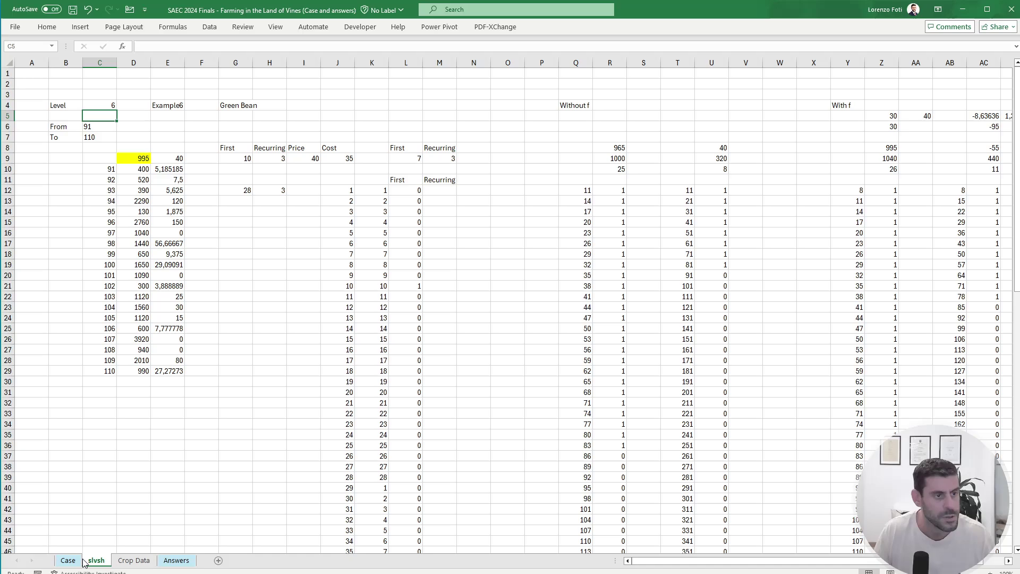
pyautogui.click(182, 362)
pyautogui.hotkey('alt', 'm')
pyautogui.press('b')
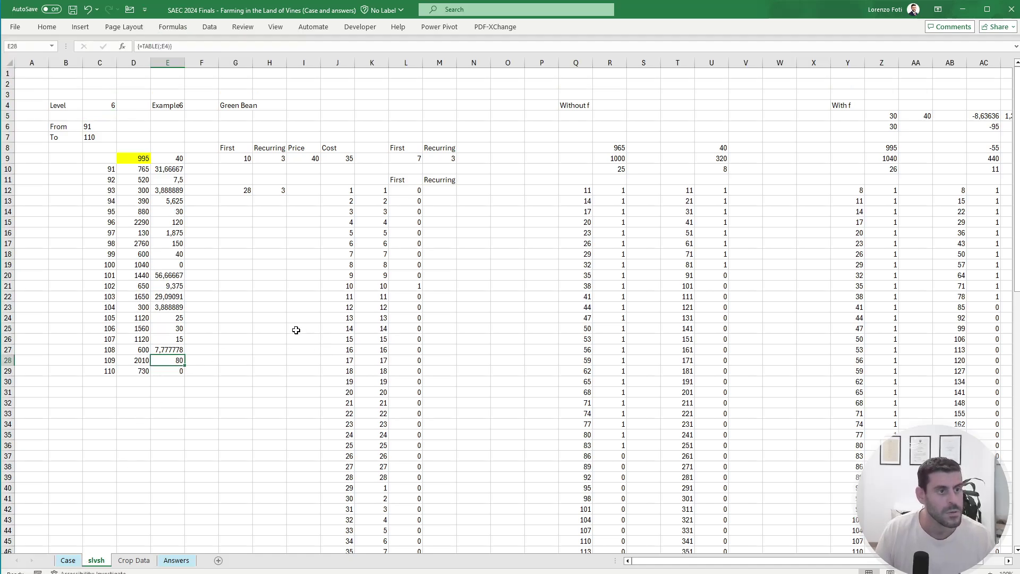
# Step: Reread the Level 6 breakeven question and examples on the Case sheet and return to the slvsh sheet
pyautogui.click(68, 560)
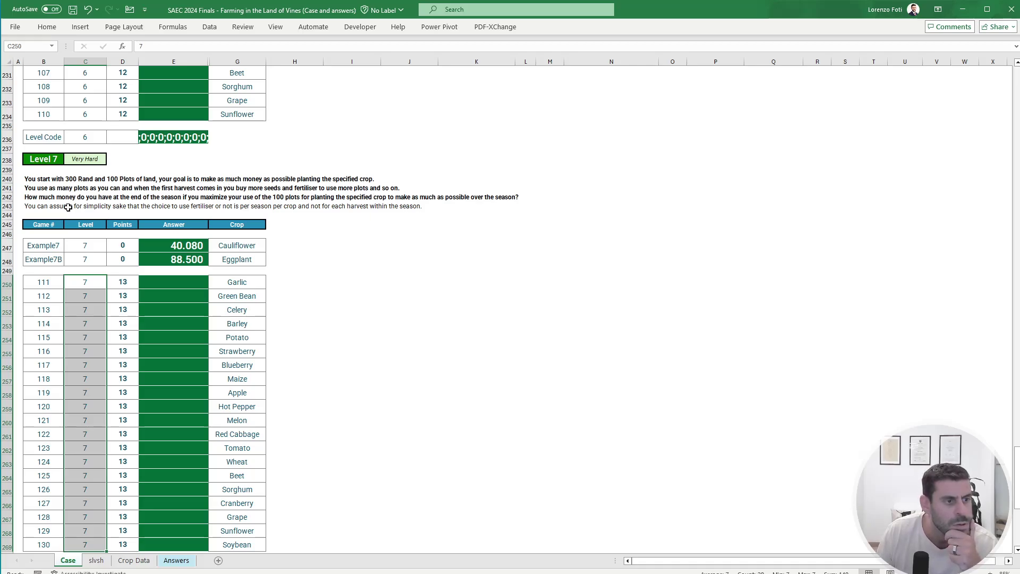
pyautogui.scroll(12, 67, 207)
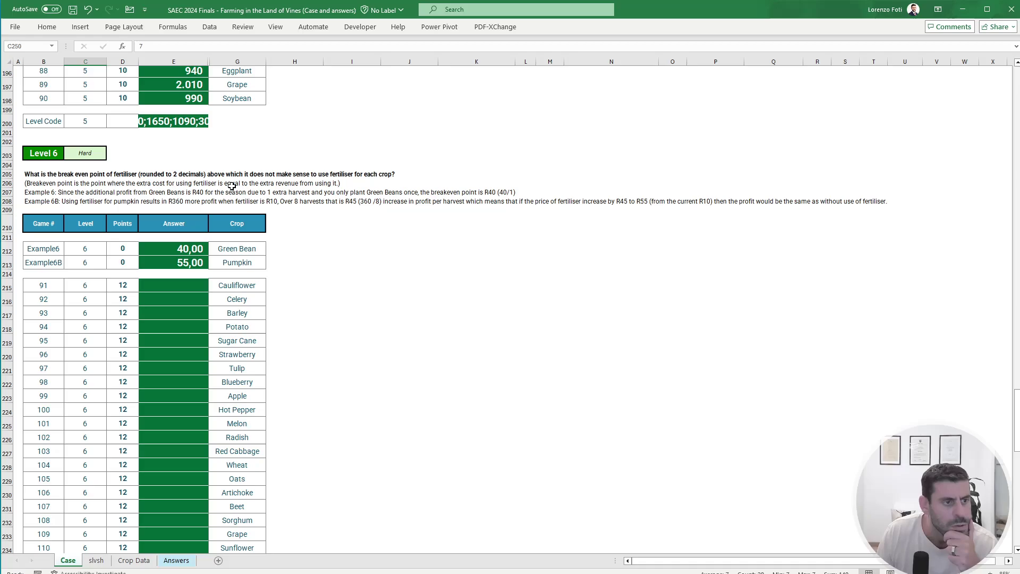
pyautogui.click(97, 560)
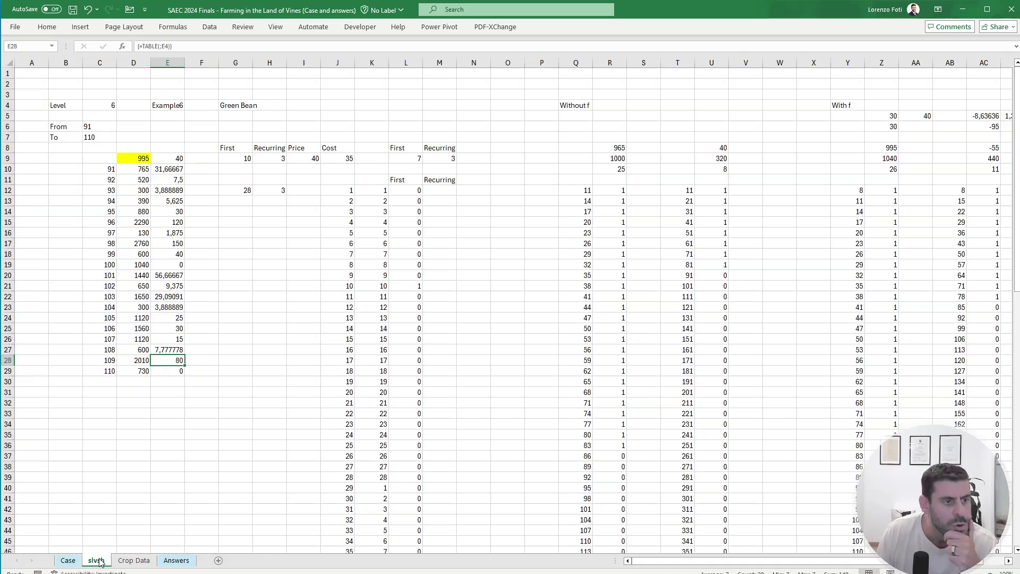
# Step: Wrap the breakeven formula in E9 on the slvsh sheet in ROUND with two decimals
pyautogui.click(173, 157)
pyautogui.click(147, 47)
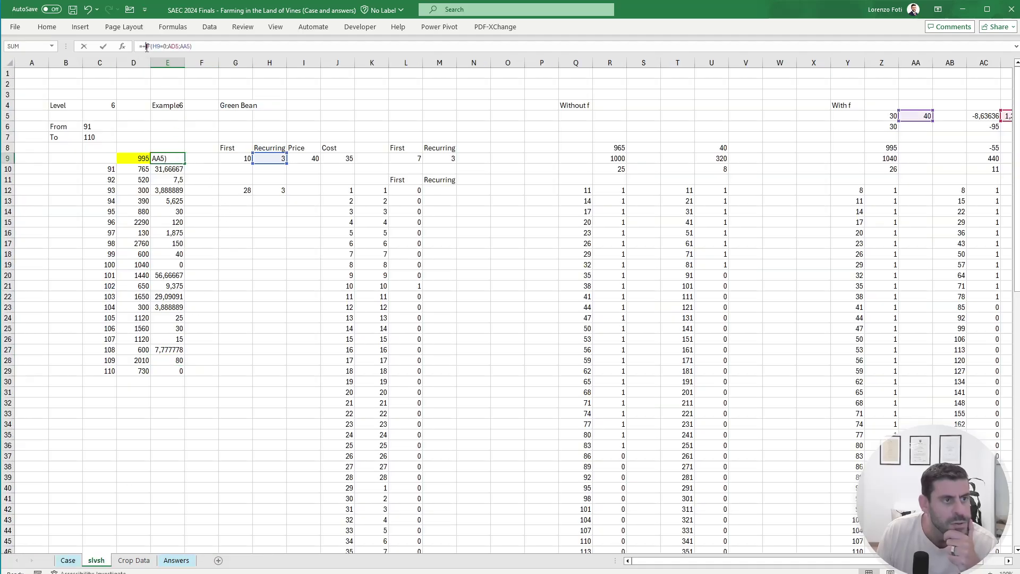
pyautogui.write('+ROUND(')
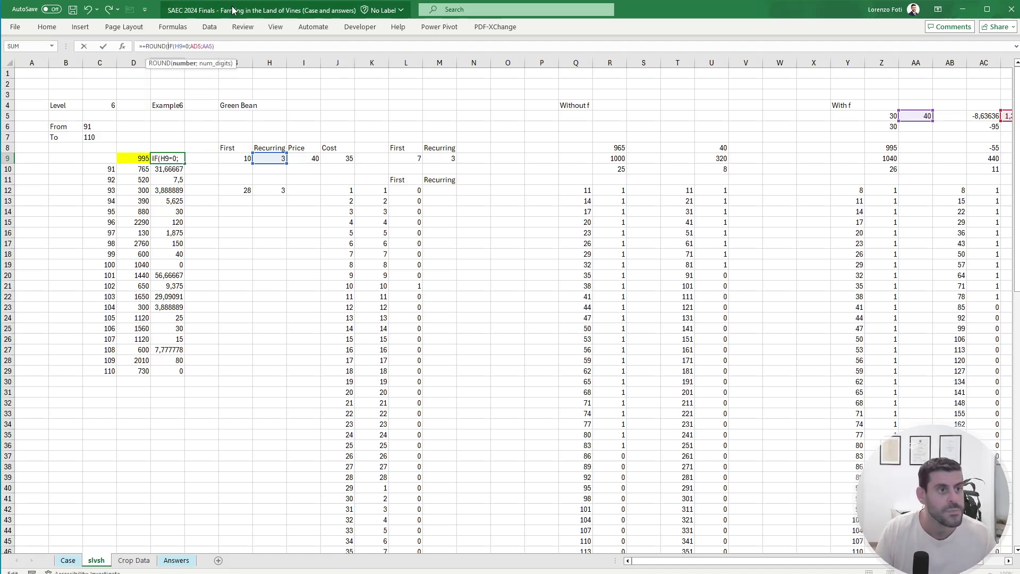
pyautogui.click(259, 47)
pyautogui.write(';')
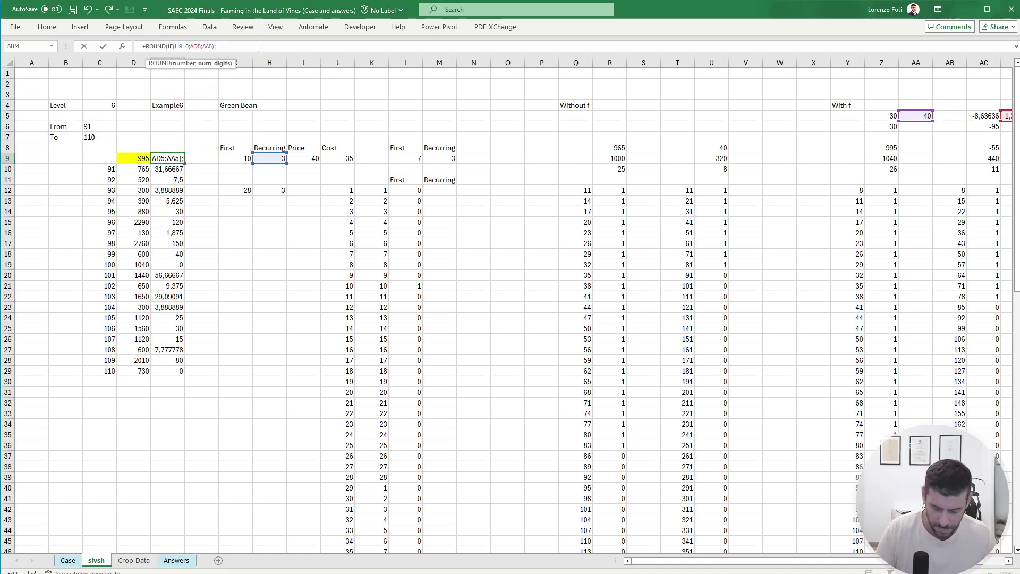
pyautogui.write('0)')
pyautogui.press('Return')
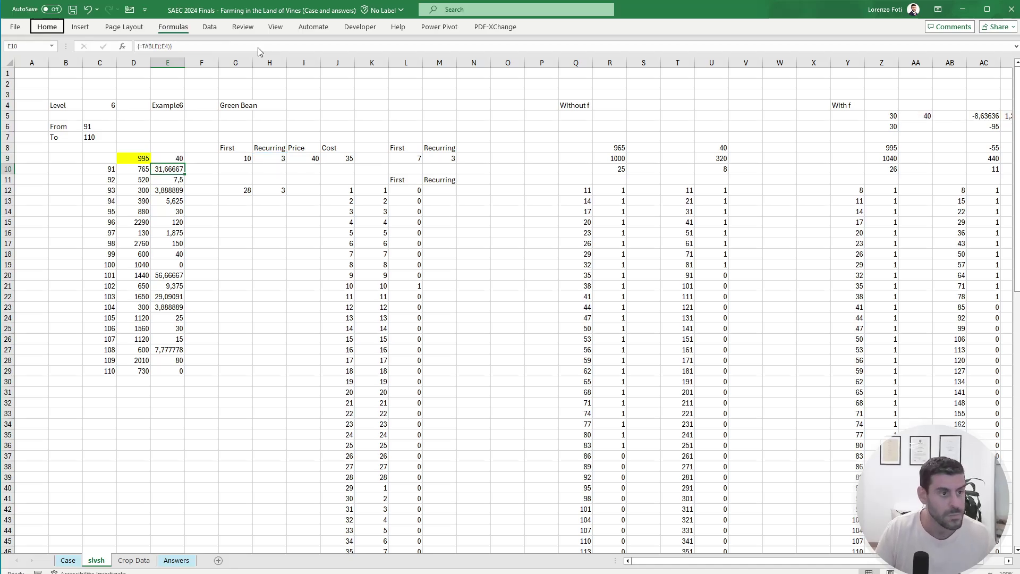
# Step: Copy the rounded breakevens for games 91 to 110 and paste them as values into the Level 6 answers on the Case sheet
pyautogui.hotkey('ctrl', 'shift', 'Down')
pyautogui.hotkey('ctrl', 'c')
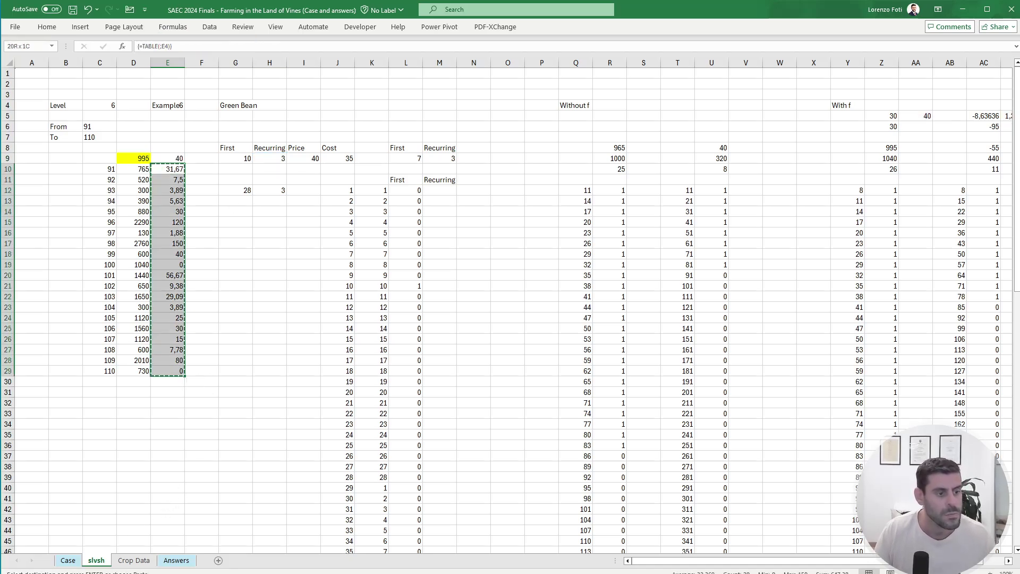
pyautogui.click(68, 560)
pyautogui.click(196, 283)
pyautogui.rightClick(196, 284)
pyautogui.click(230, 355)
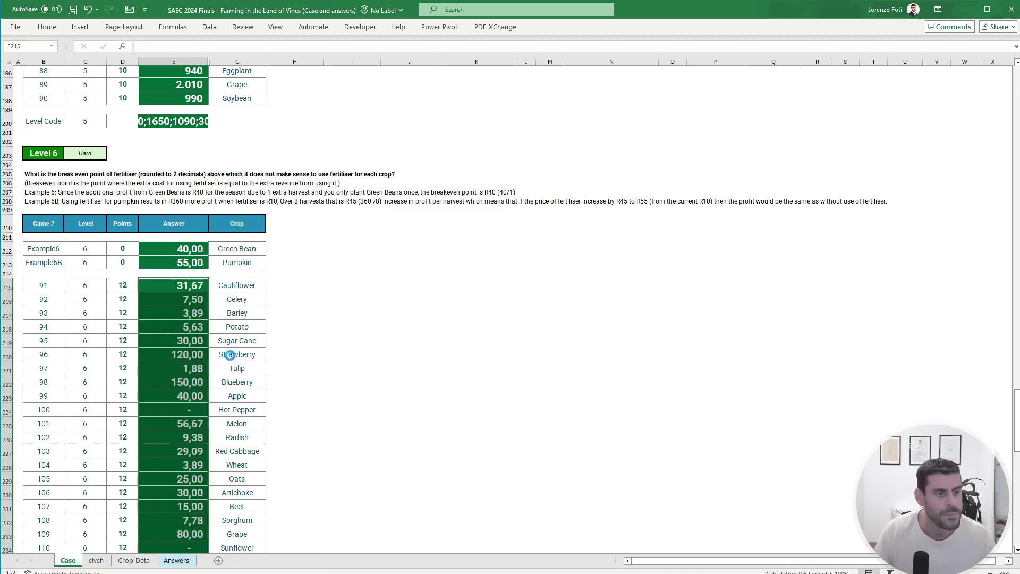
# Step: Clear the Level 6 answers for games 94 to 110
pyautogui.click(172, 316)
pyautogui.click(185, 327)
pyautogui.hotkey('ctrl', 'shift', 'Left')
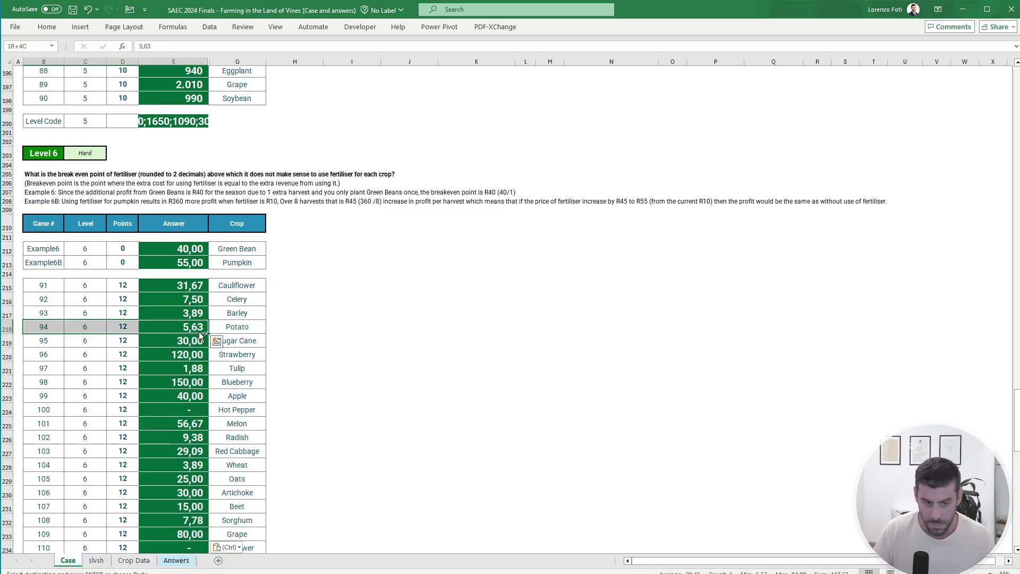
pyautogui.click(199, 331)
pyautogui.hotkey('ctrl', 'shift', 'Down')
pyautogui.press('Delete')
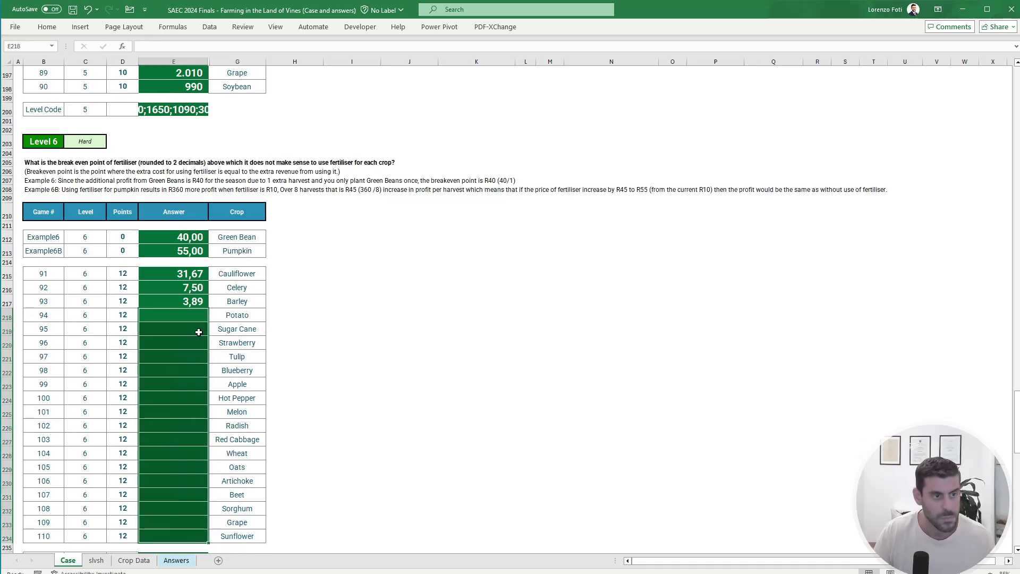
# Step: Unhide the check column between Answer and Crop to inspect the Level 6 marks, and undo the unhiding
pyautogui.moveTo(237, 61); pyautogui.dragTo(199, 62)
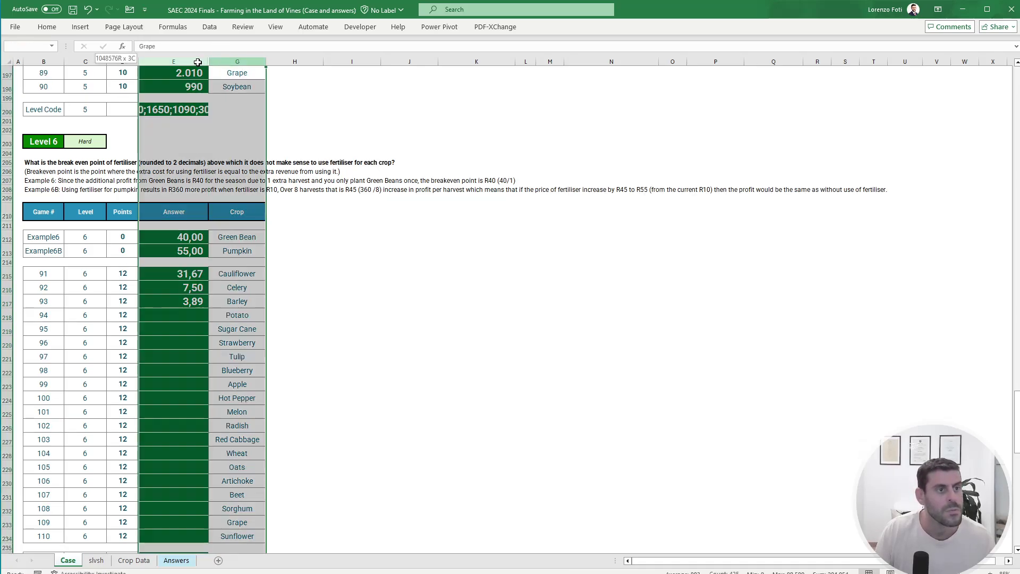
pyautogui.rightClick(199, 61)
pyautogui.click(250, 257)
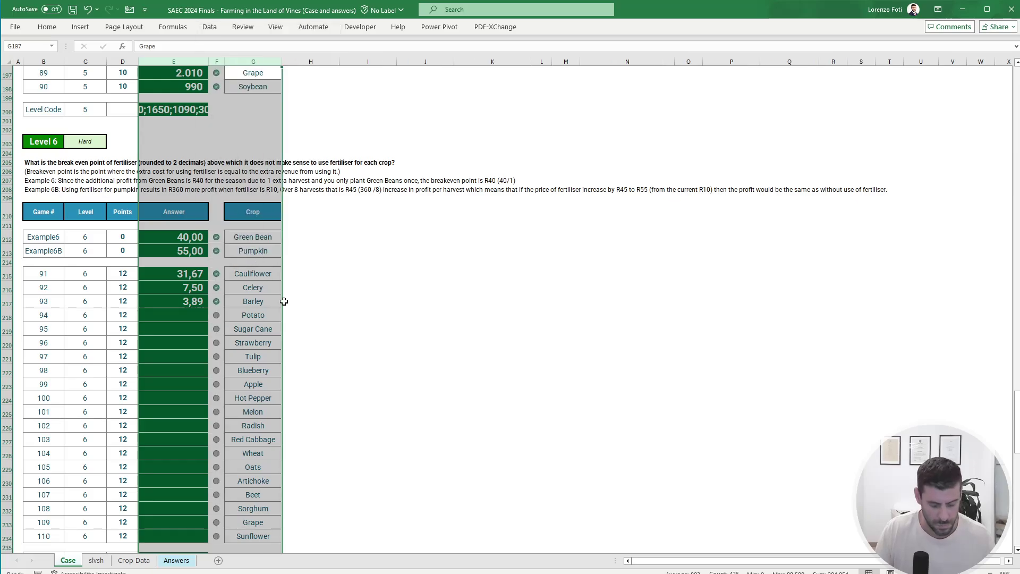
pyautogui.hotkey('ctrl', 'z')
# Step: Paste the slvsh breakevens as values over the Level 6 answers again, filling games 91 to 110 from E215
pyautogui.click(96, 559)
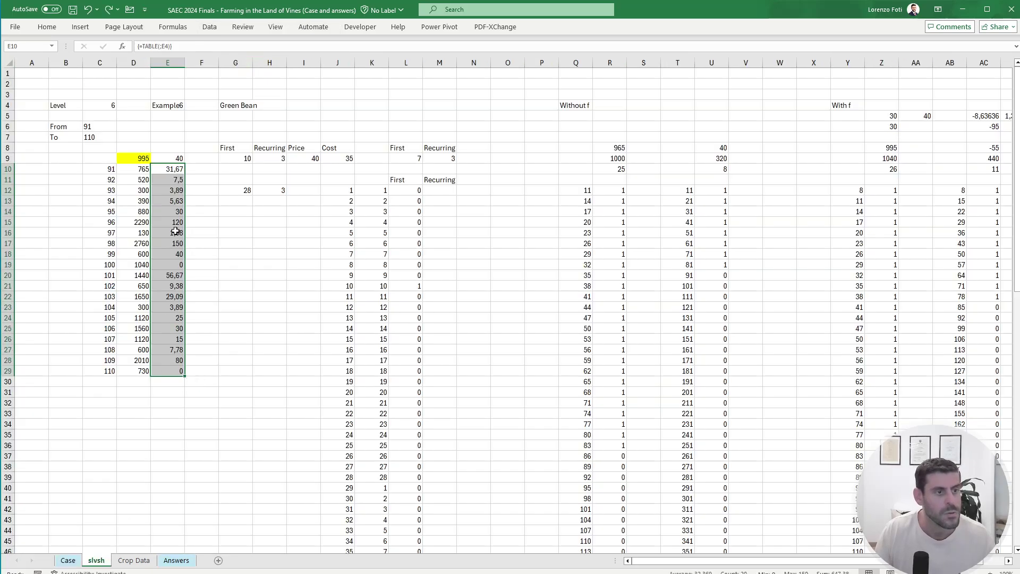
pyautogui.click(68, 560)
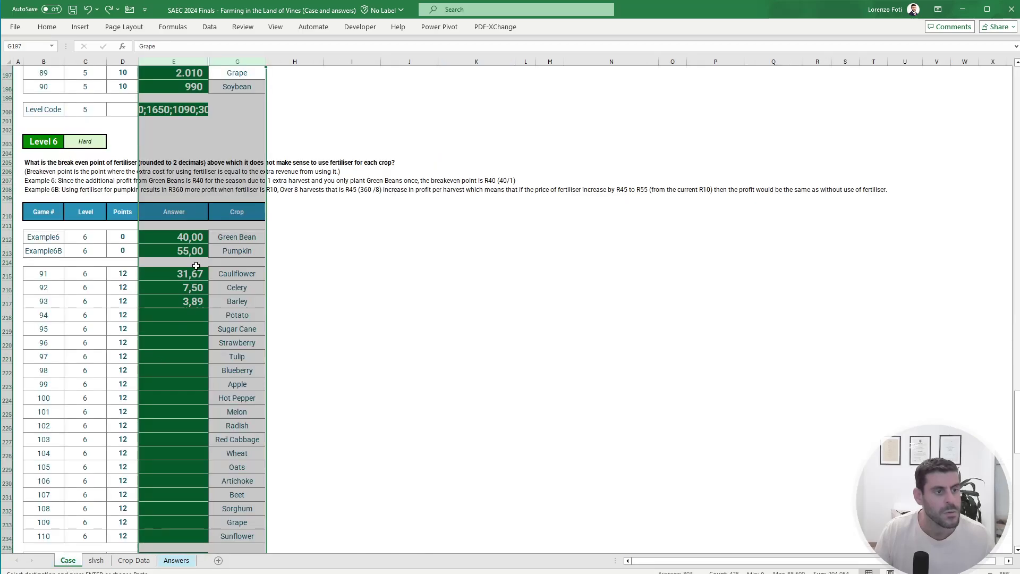
pyautogui.click(193, 272)
pyautogui.rightClick(193, 272)
pyautogui.click(222, 343)
pyautogui.click(340, 355)
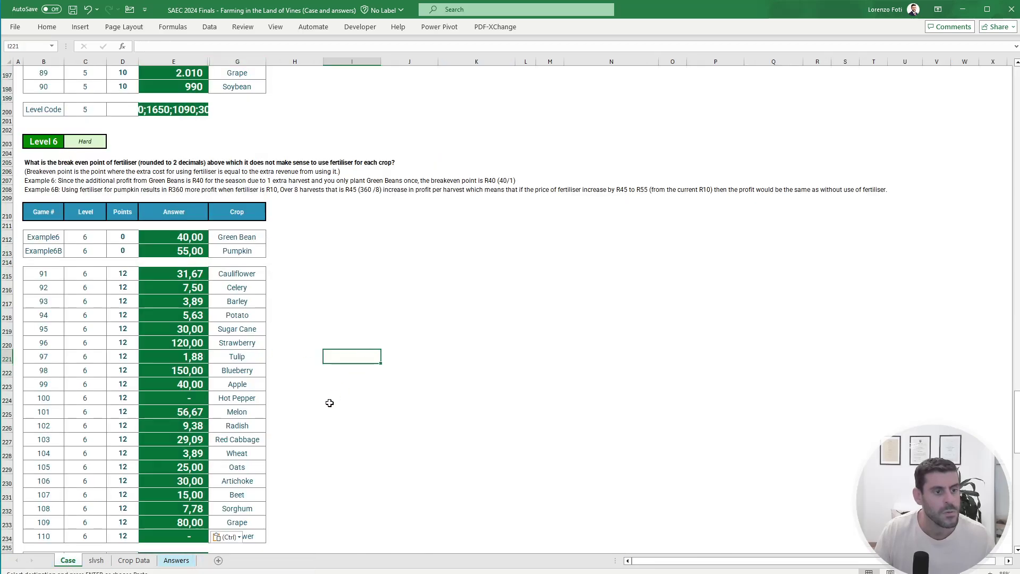
# Step: Examine the Level 7 question and its examples, and return to the Bonus Questions table on the Case sheet
pyautogui.scroll(-7, 325, 403)
pyautogui.scroll(-4, 325, 403)
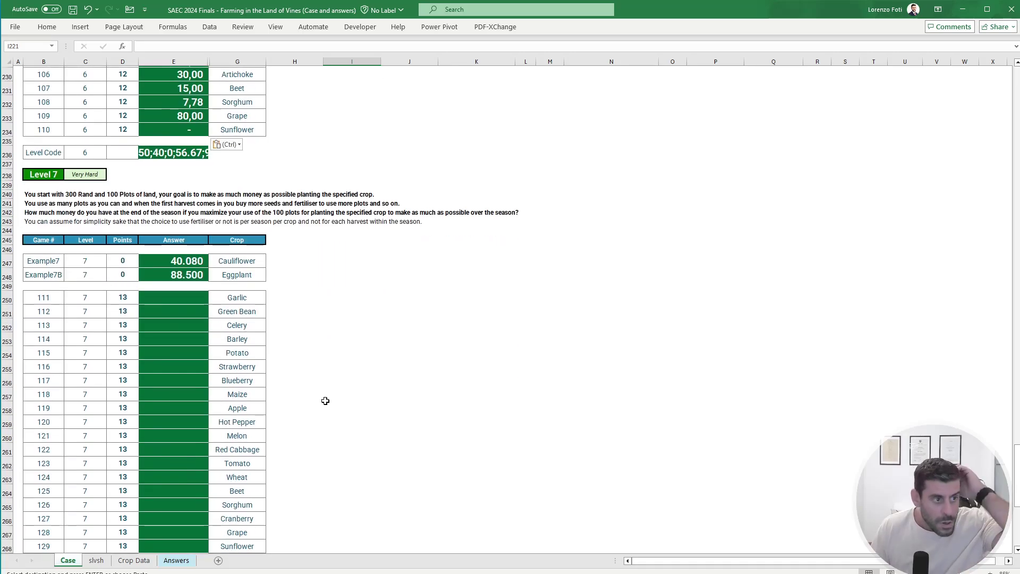
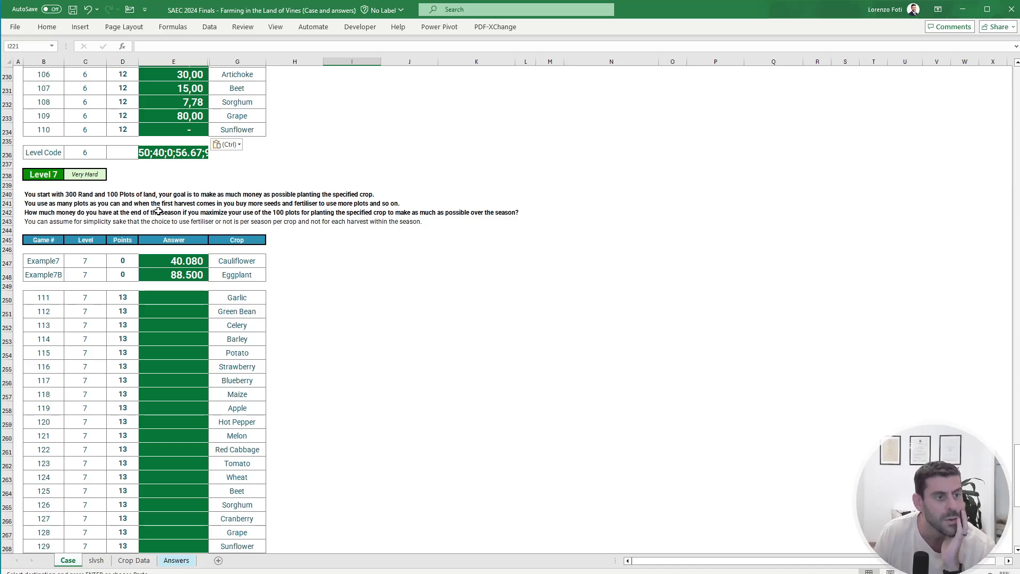
pyautogui.click(397, 249)
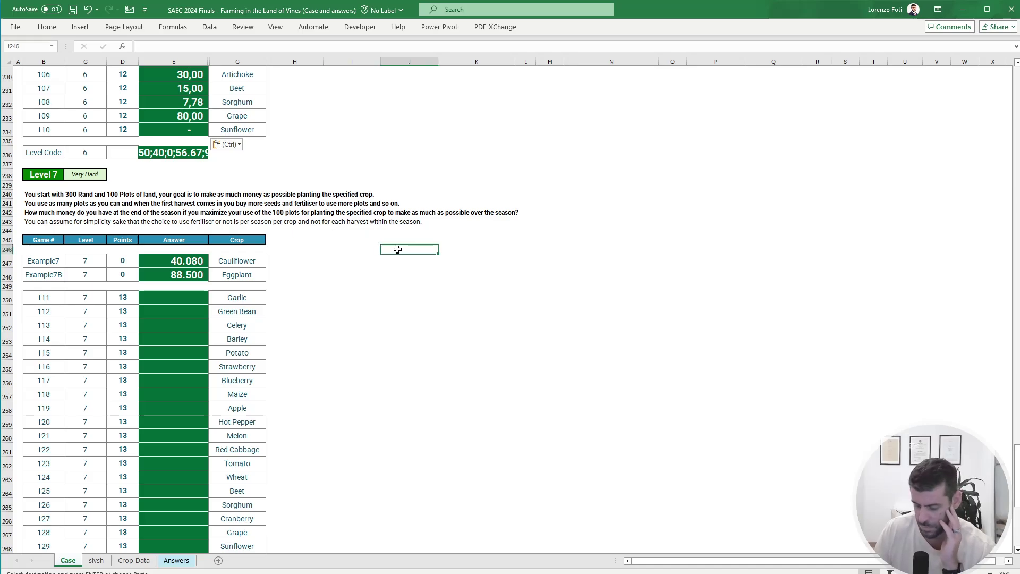
pyautogui.hotkey('ctrl', 'Up')
pyautogui.hotkey('ctrl', 'Up')
pyautogui.hotkey('ctrl', 'Up')
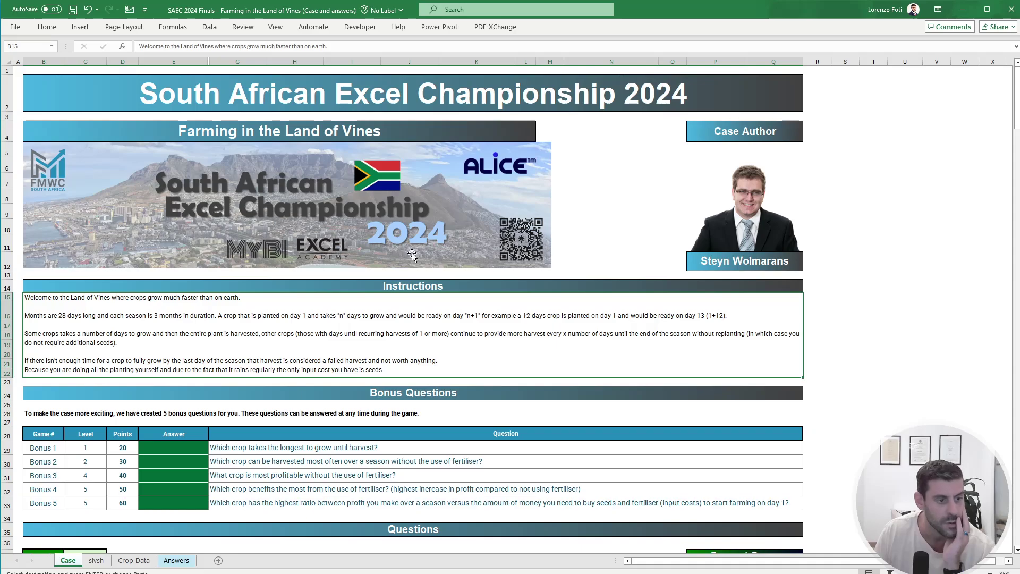
pyautogui.scroll(-2, 412, 255)
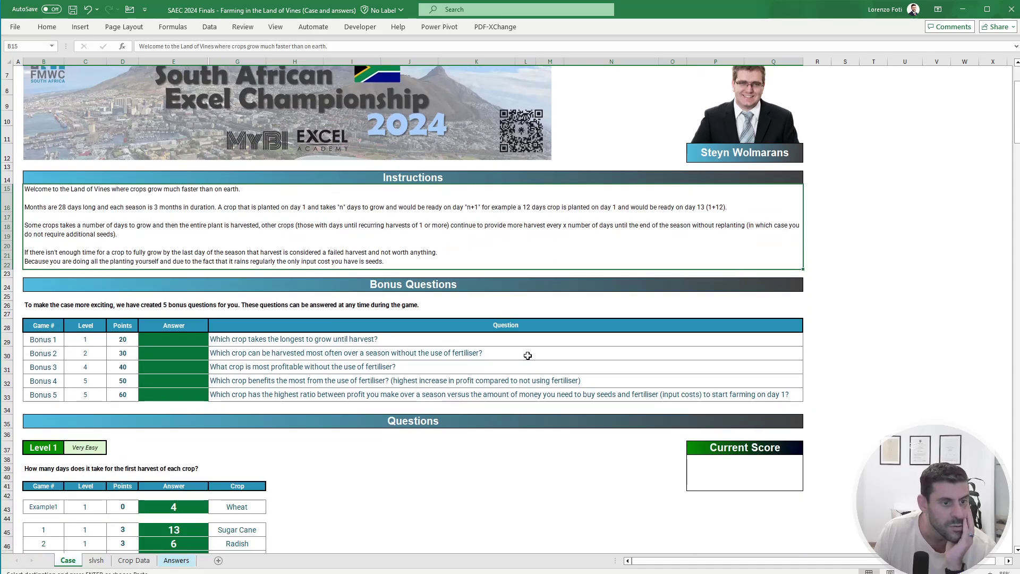
pyautogui.scroll(-2, 528, 356)
pyautogui.click(204, 236)
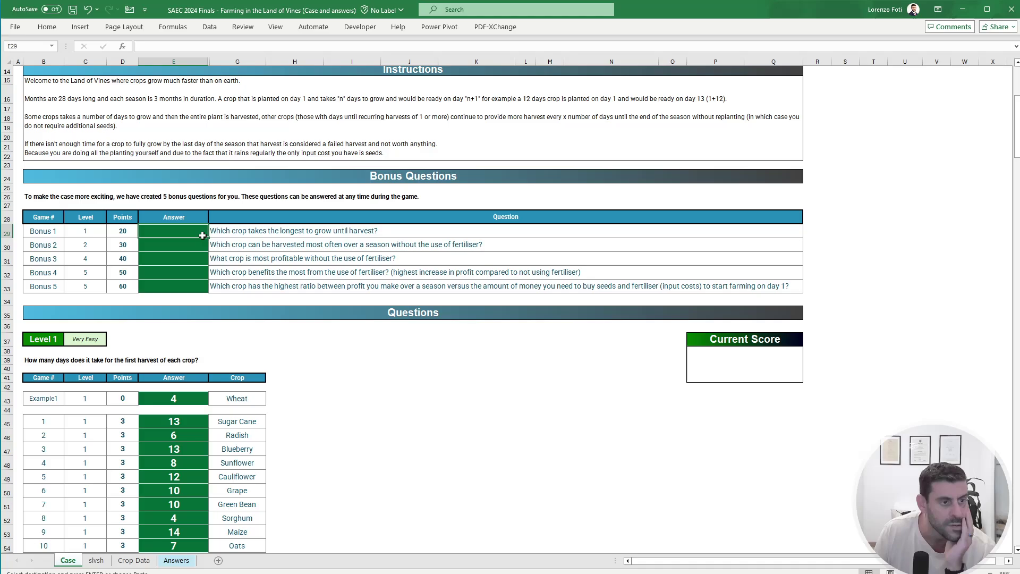
pyautogui.write('+max(')
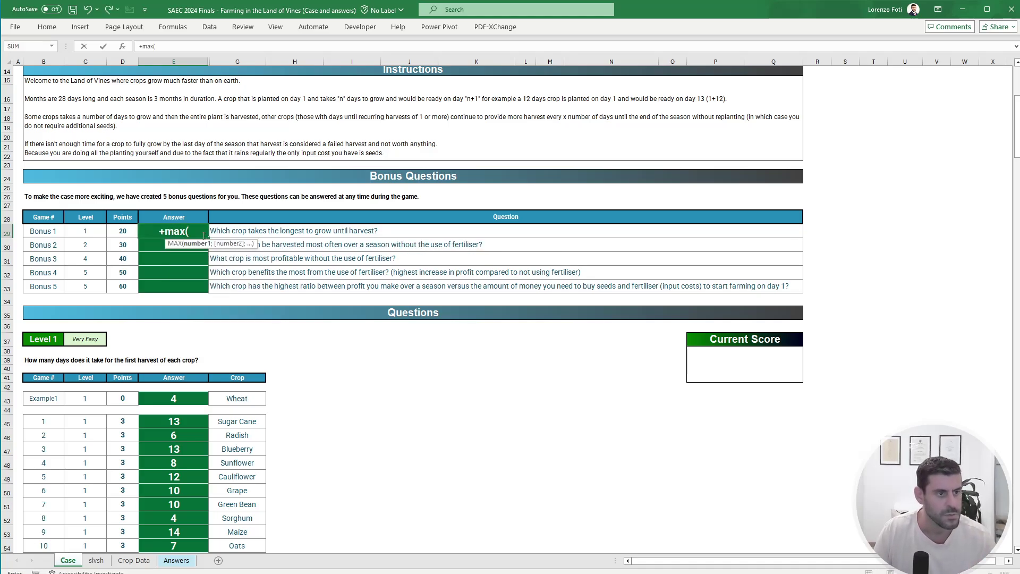
pyautogui.press('BackSpace')
pyautogui.press('BackSpace')
pyautogui.press('BackSpace')
pyautogui.press('BackSpace')
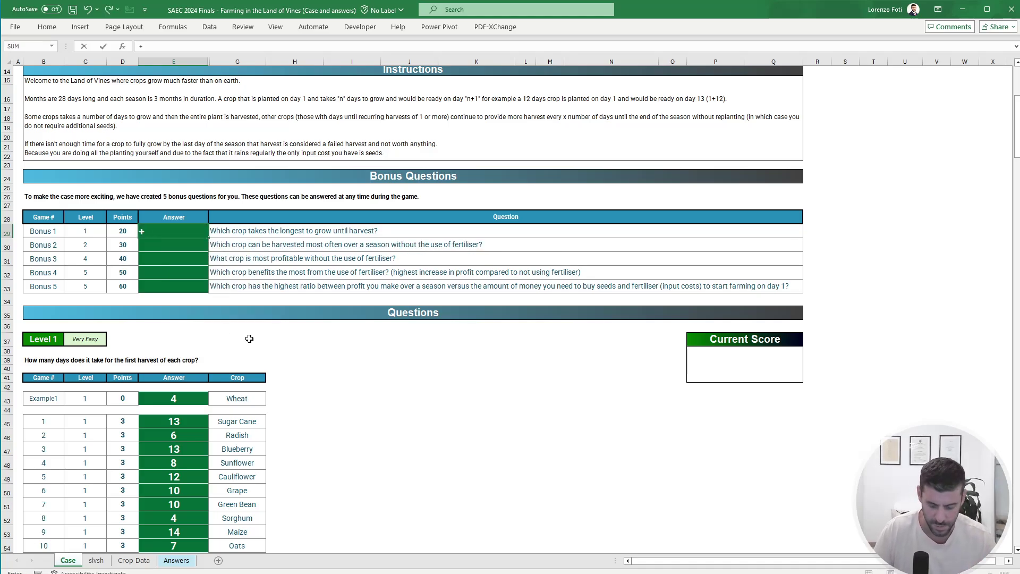
pyautogui.write('XLOOKUP(1000000')
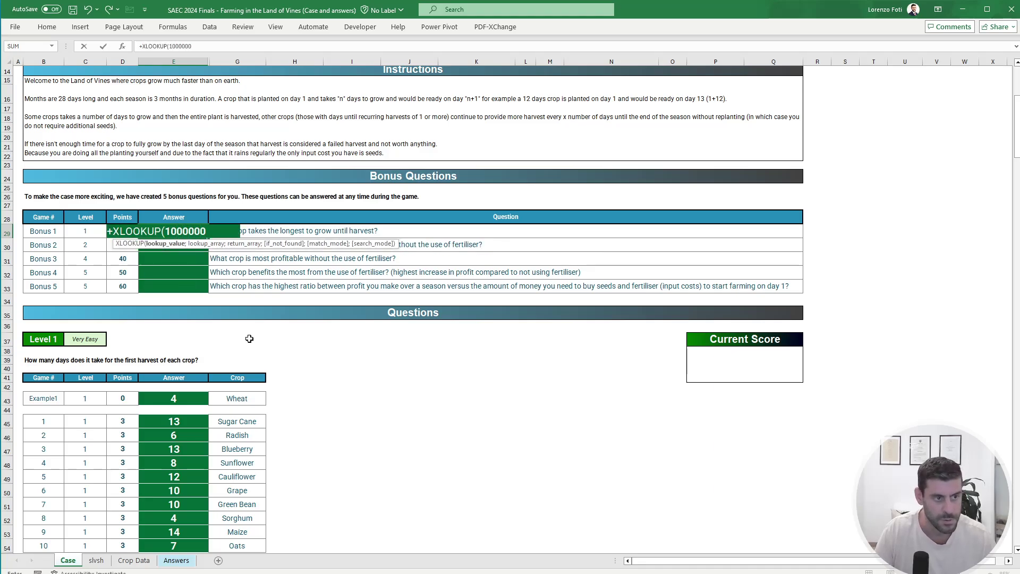
pyautogui.write('0000000;')
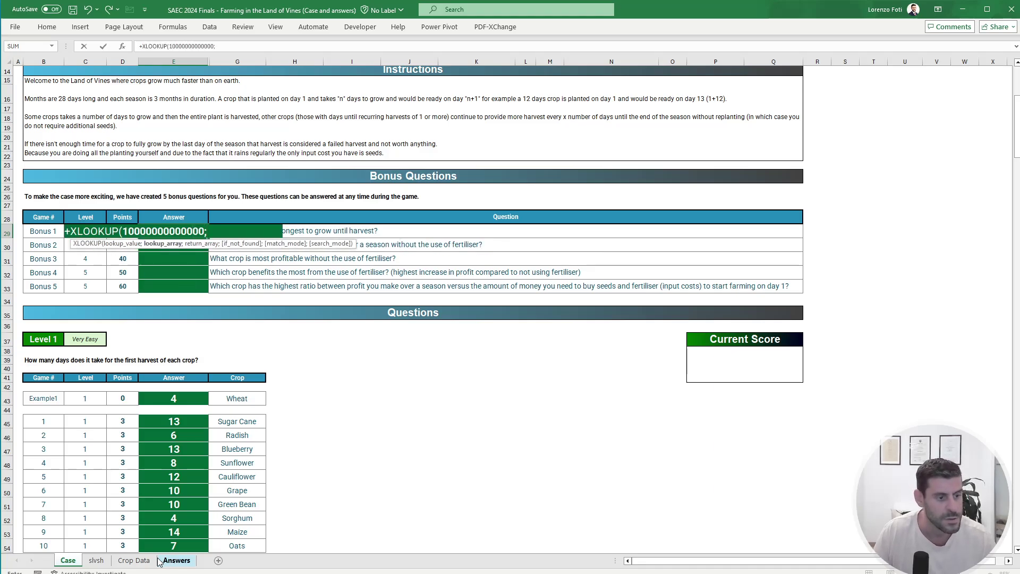
pyautogui.write('har')
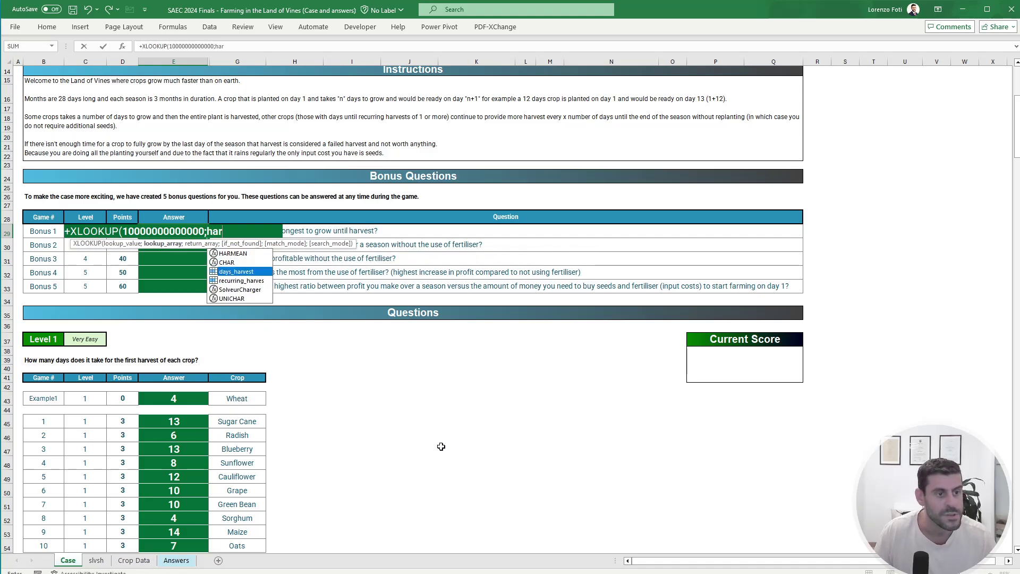
pyautogui.press('Tab')
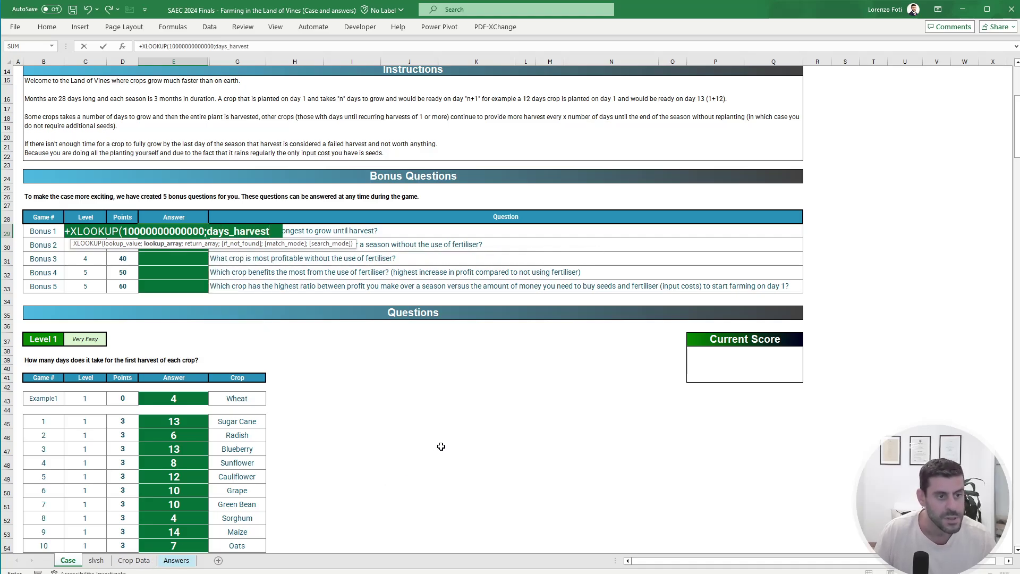
pyautogui.write(';cro')
pyautogui.press('Tab')
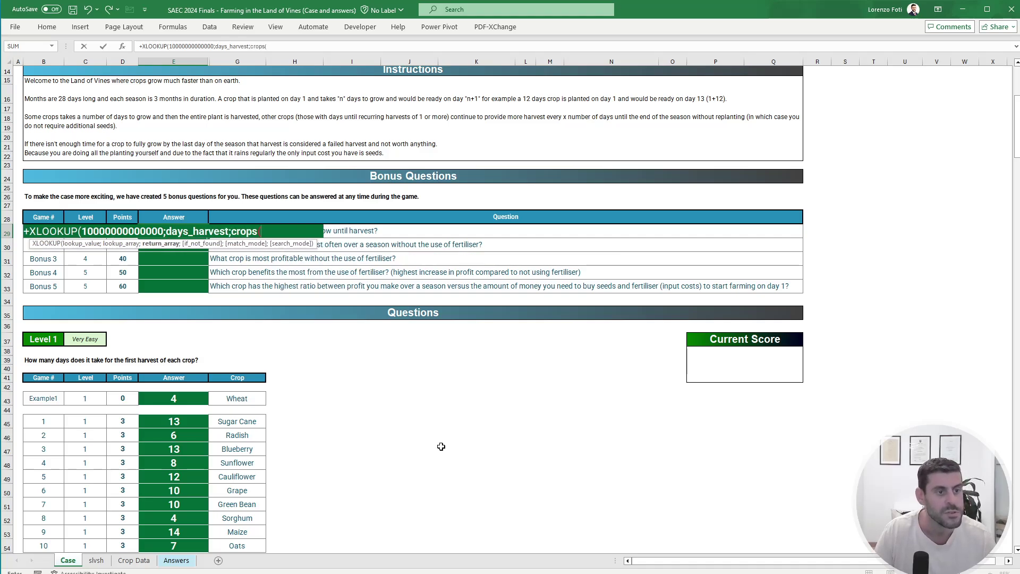
pyautogui.write(')')
pyautogui.hotkey('ctrl', 'Return')
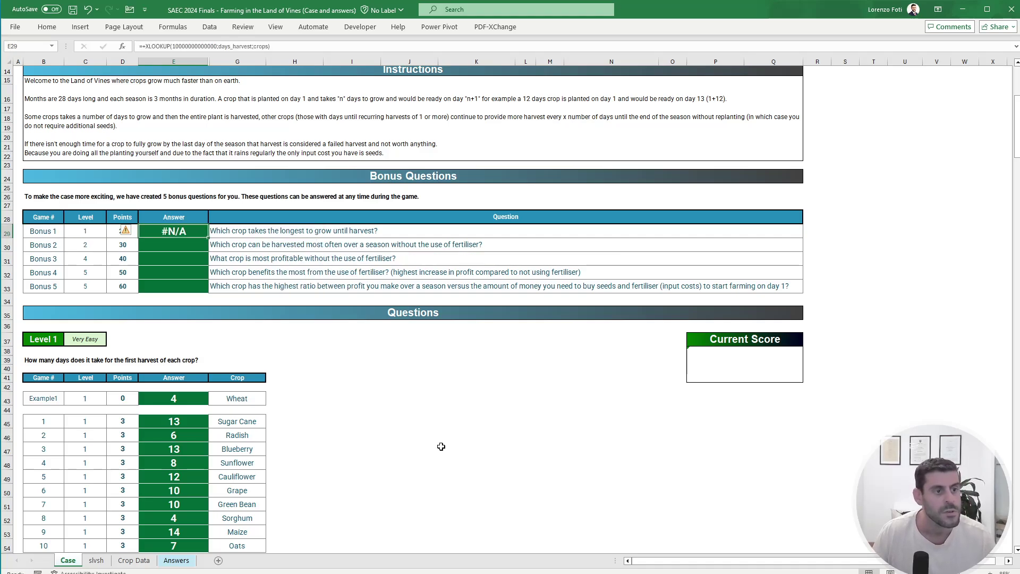
# Step: Add match mode -1 to the Bonus 1 XLOOKUP, leaving the if_not_found argument empty
pyautogui.click(268, 46)
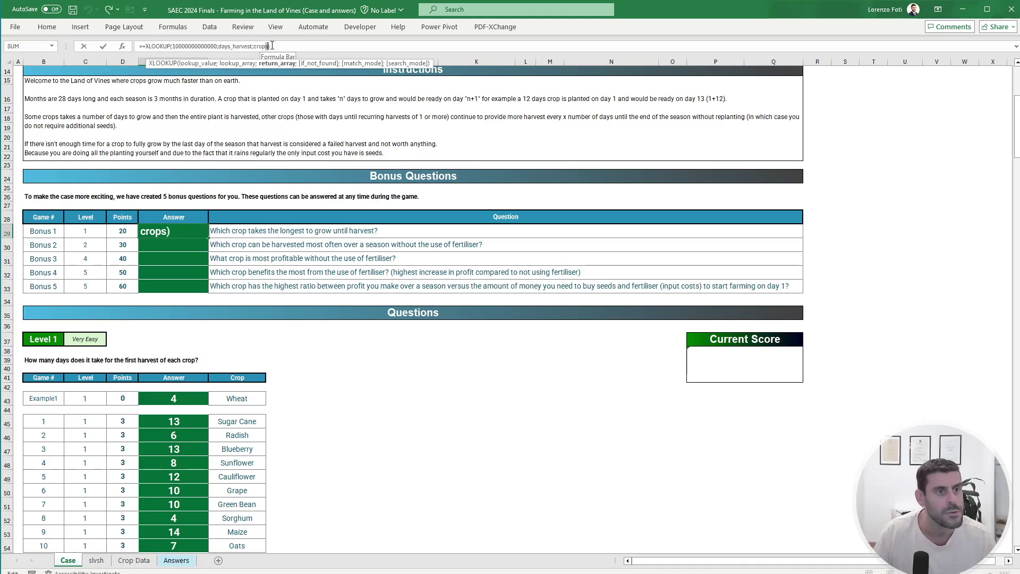
pyautogui.write(';;-1')
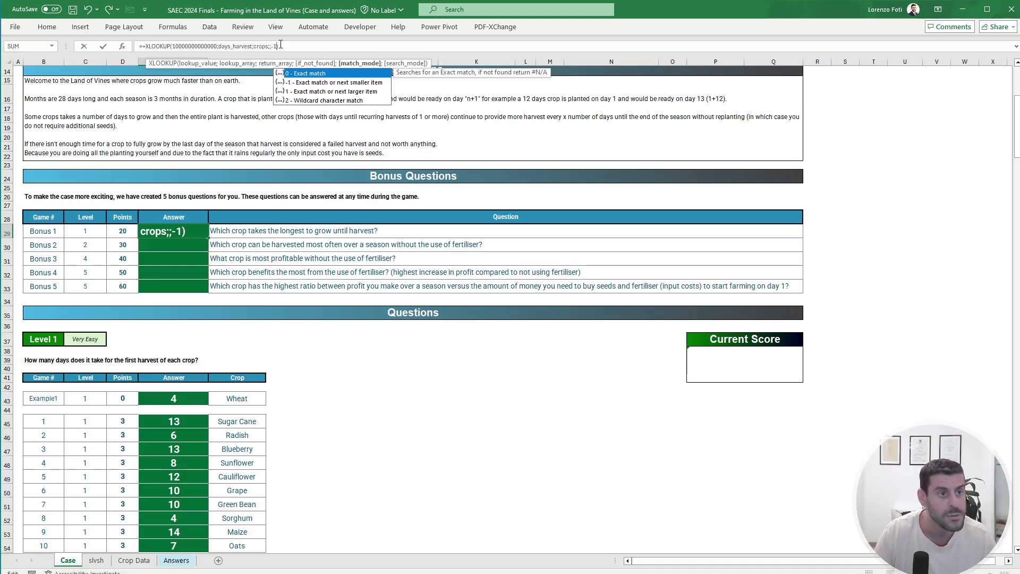
pyautogui.press('Return')
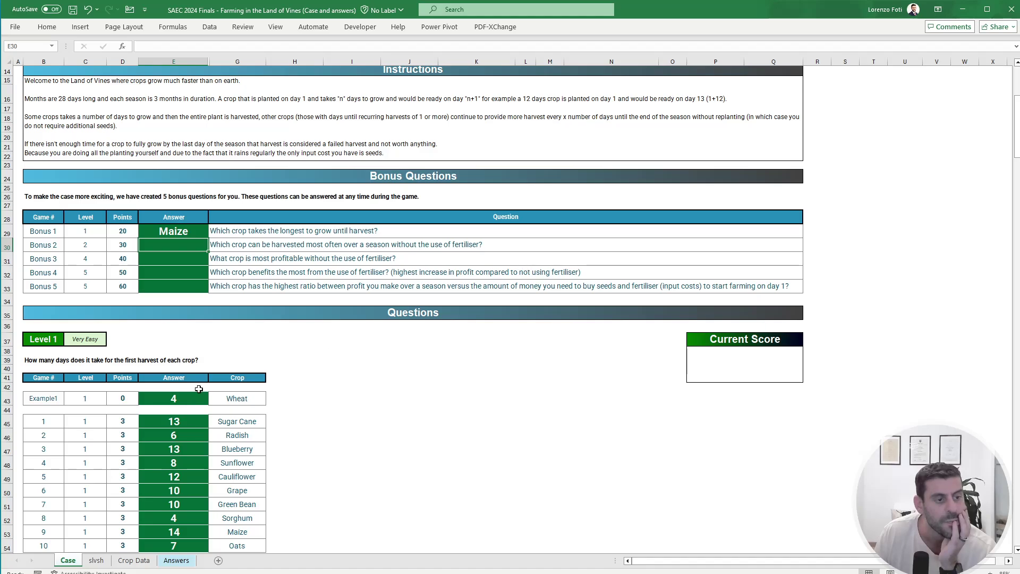
# Step: Review the day sequence and crop lookup formulas on slvsh and duplicate that sheet between Case and slvsh
pyautogui.click(97, 560)
pyautogui.click(344, 191)
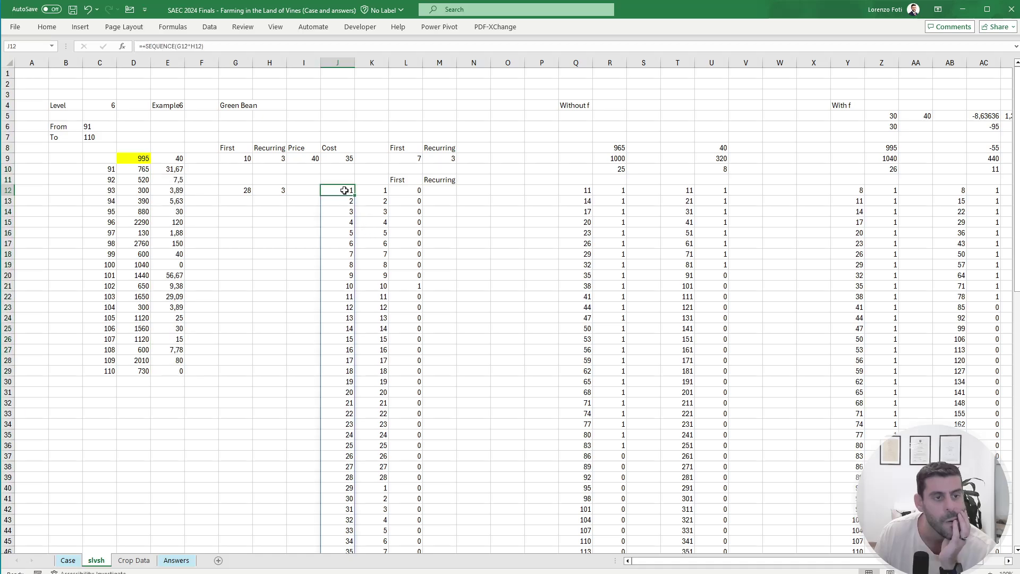
pyautogui.click(238, 105)
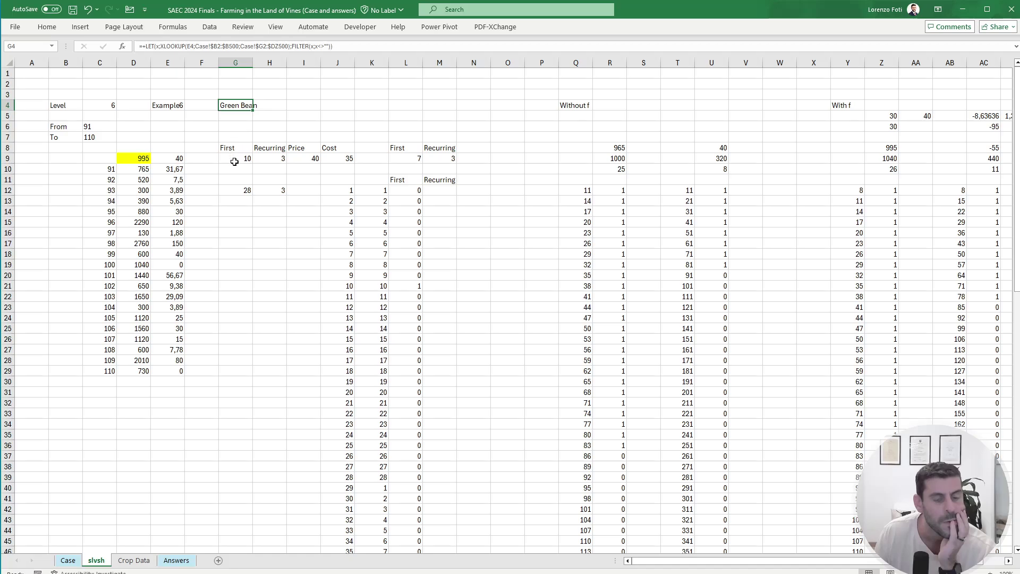
pyautogui.rightClick(100, 561)
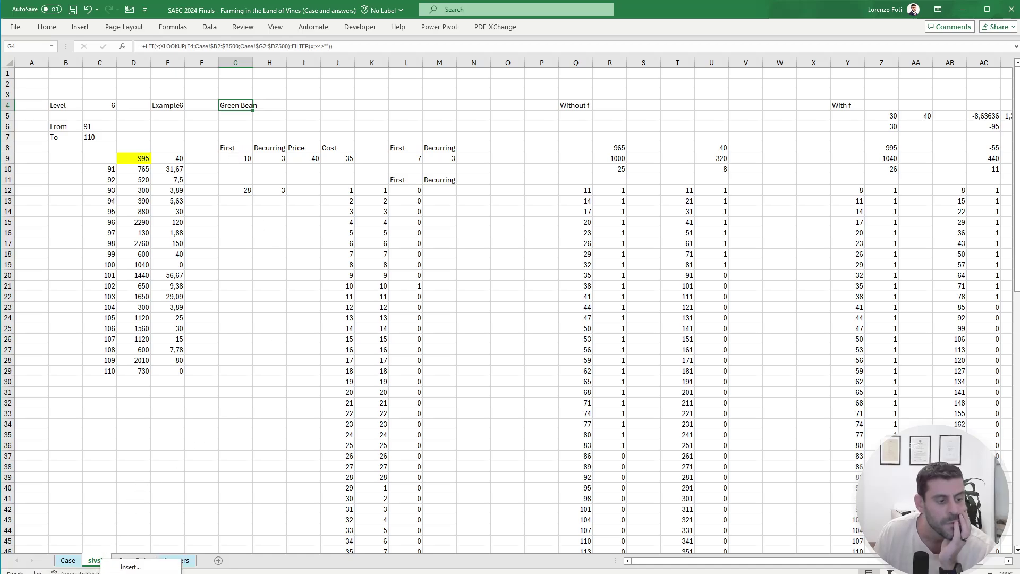
pyautogui.press('m')
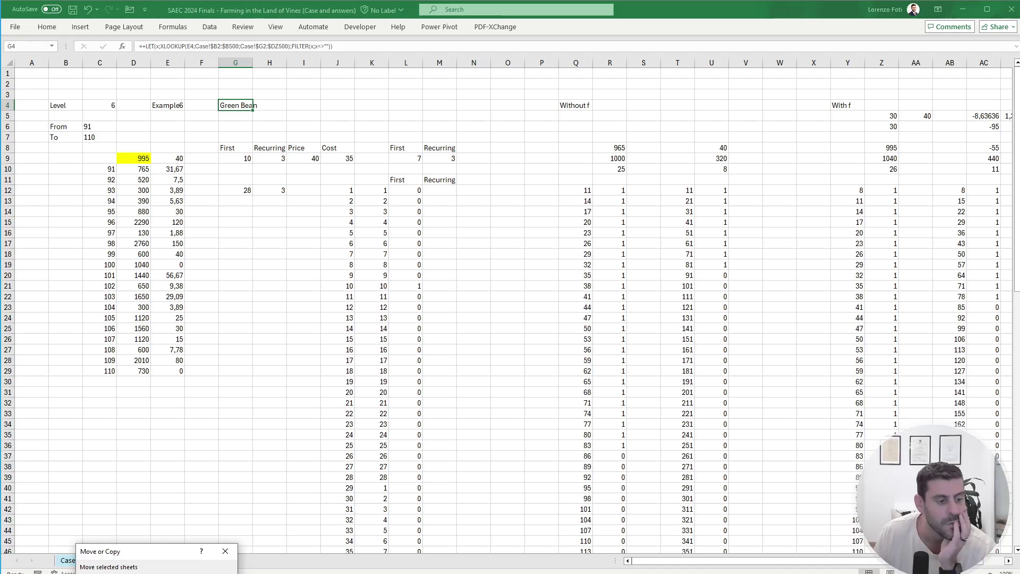
pyautogui.press('Return')
pyautogui.click(208, 255)
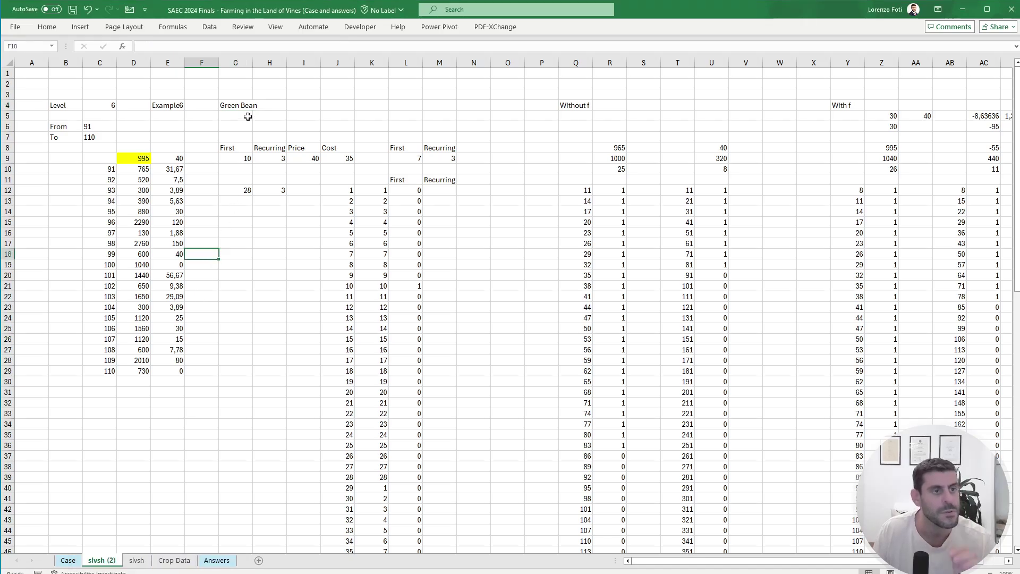
# Step: Replace the crop lookup formula in G4 of slvsh (2) with its static value
pyautogui.click(241, 106)
pyautogui.rightClick(241, 106)
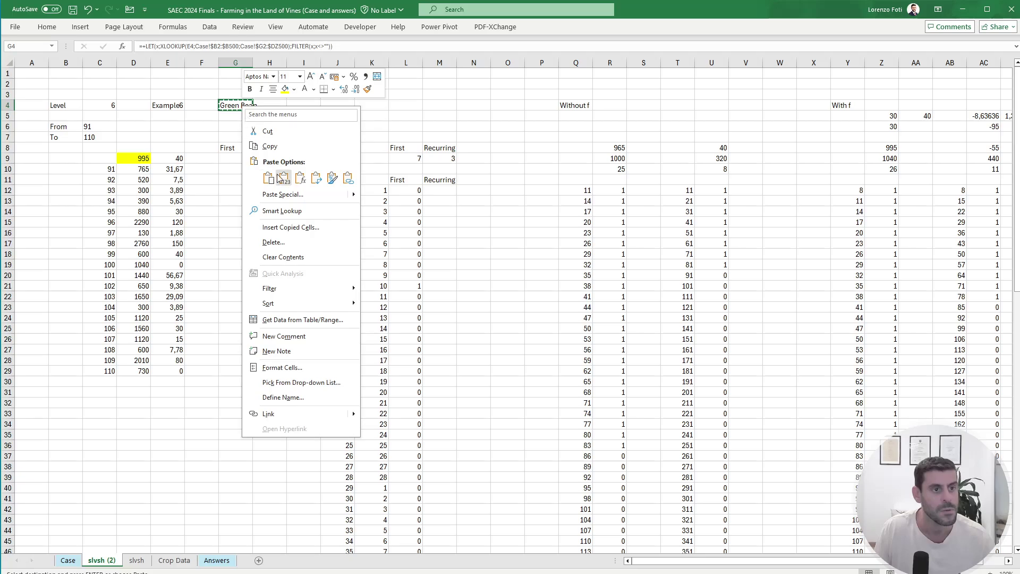
pyautogui.click(284, 178)
pyautogui.click(328, 216)
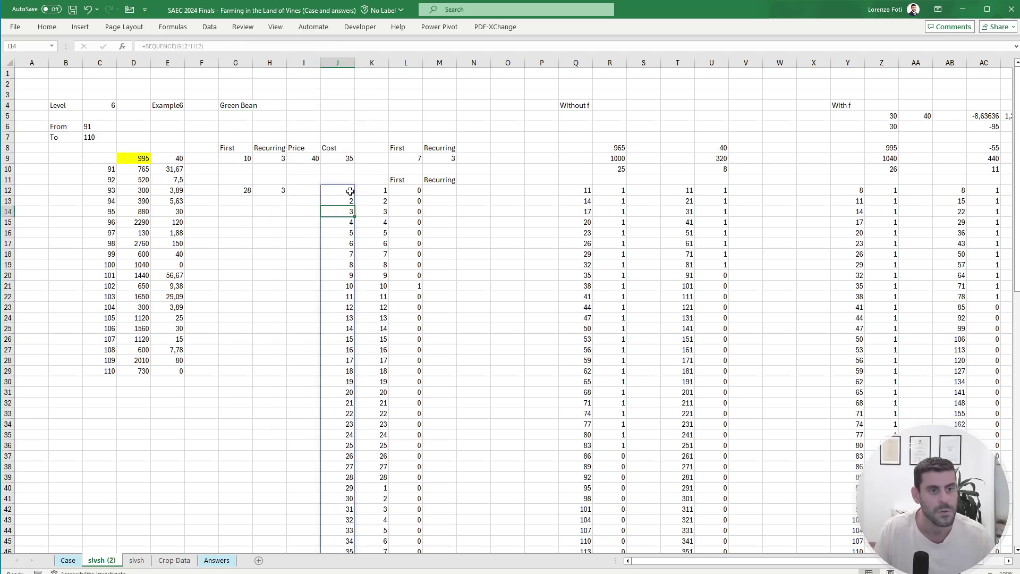
# Step: Check the formulas in L9 and R12, and clear the day sequence block from J11:M11 down to its end
pyautogui.click(404, 160)
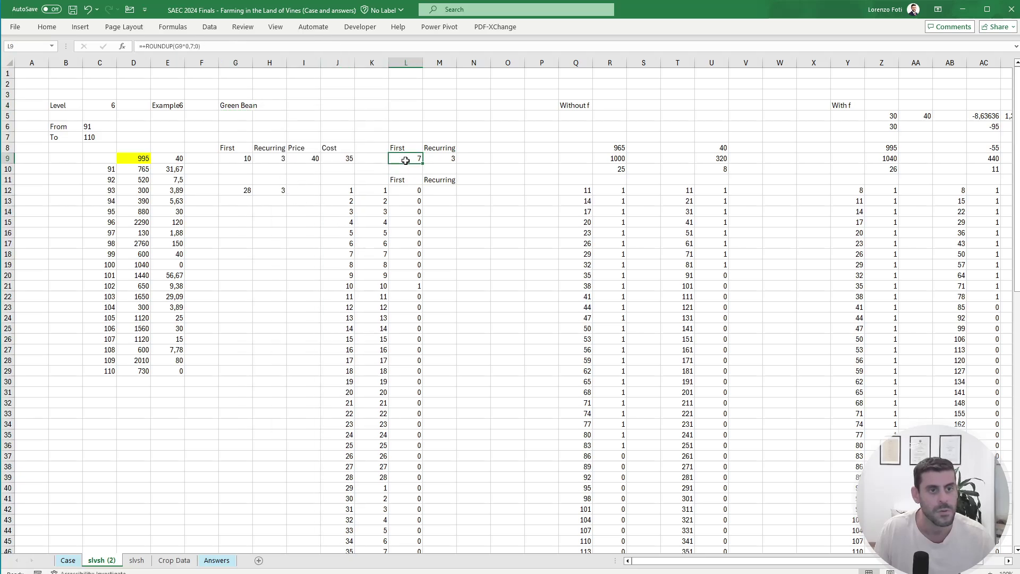
pyautogui.click(612, 192)
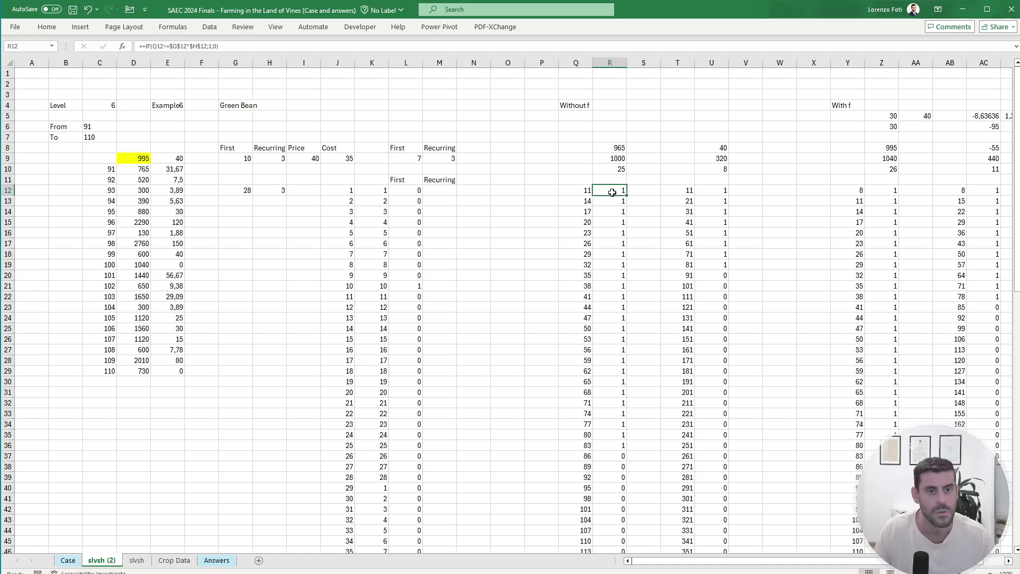
pyautogui.click(268, 46)
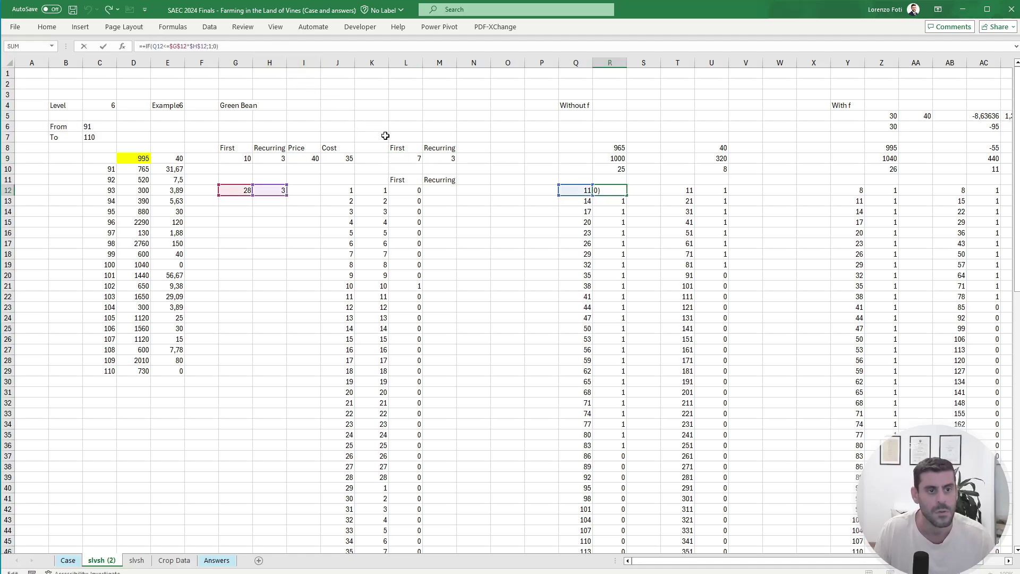
pyautogui.press('Escape')
pyautogui.moveTo(338, 181); pyautogui.dragTo(438, 224)
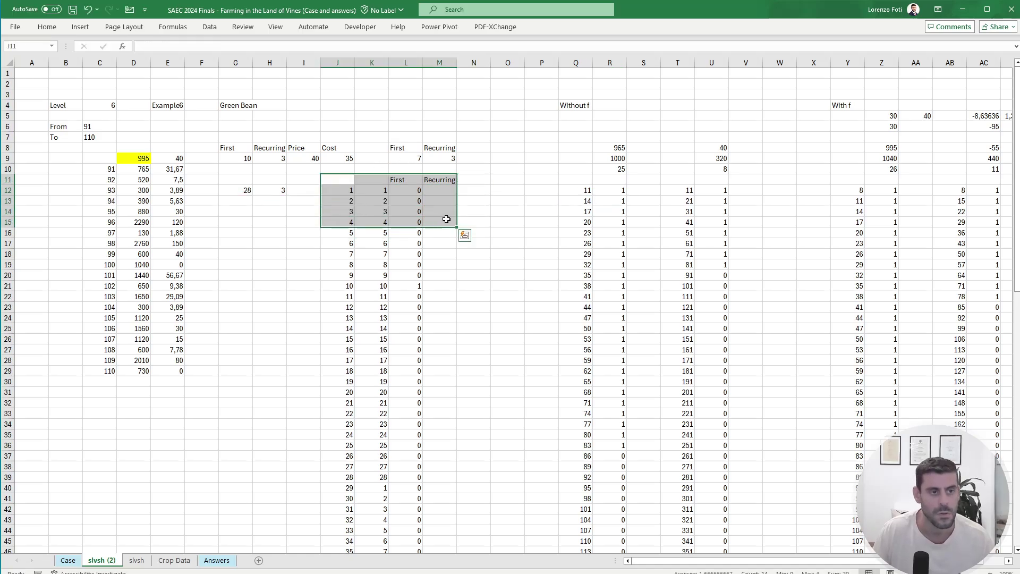
pyautogui.hotkey('ctrl', 'shift', 'Down')
pyautogui.press('Delete')
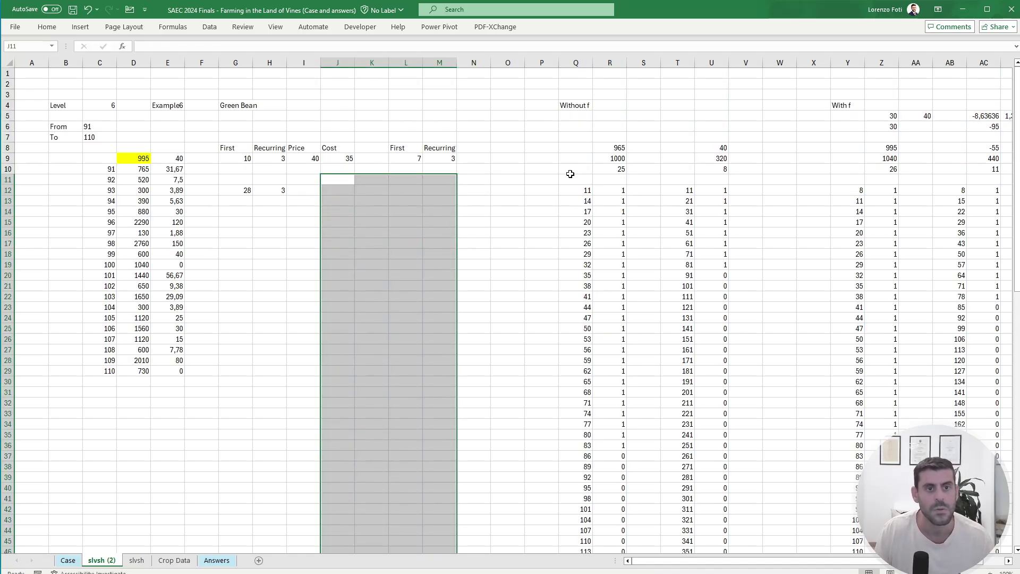
# Step: Examine the harvest day formulas in Q12 and Q13 and the days-to-first-harvest lookup in G9
pyautogui.click(584, 190)
pyautogui.press('F2')
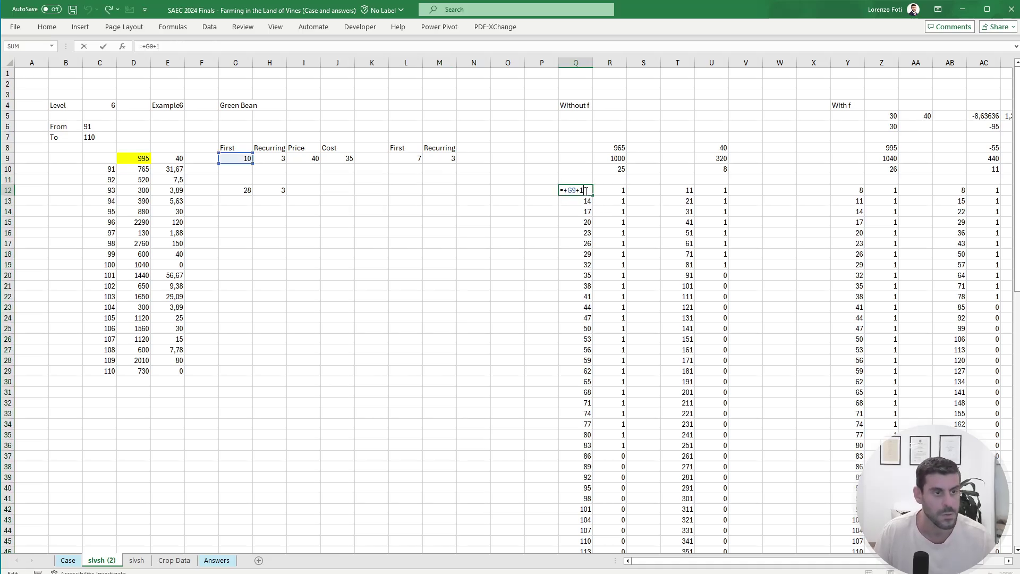
pyautogui.press('Escape')
pyautogui.press('F2')
pyautogui.press('Escape')
pyautogui.press('Down')
pyautogui.press('F2')
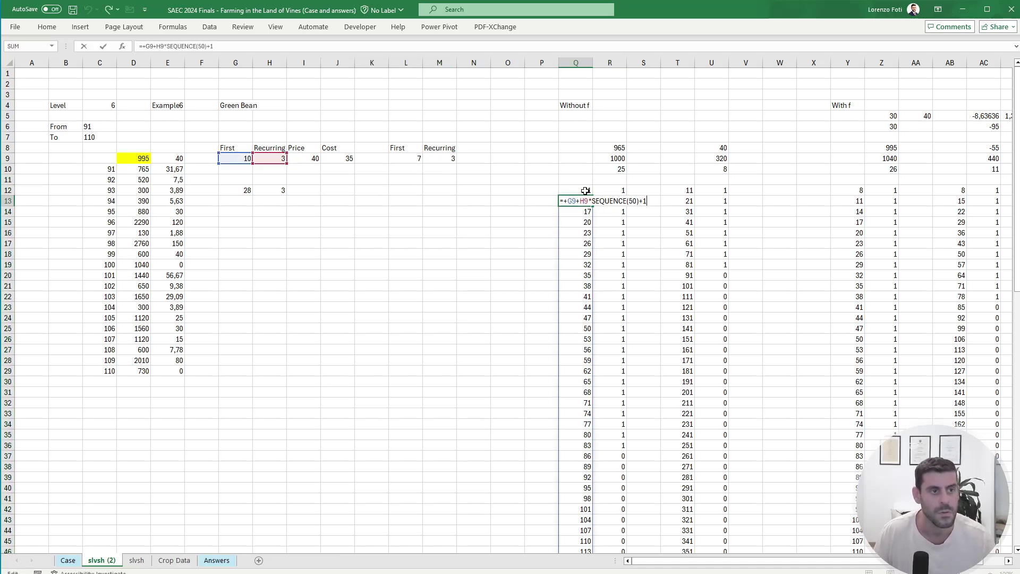
pyautogui.press('Escape')
pyautogui.doubleClick(248, 157)
pyautogui.press('Escape')
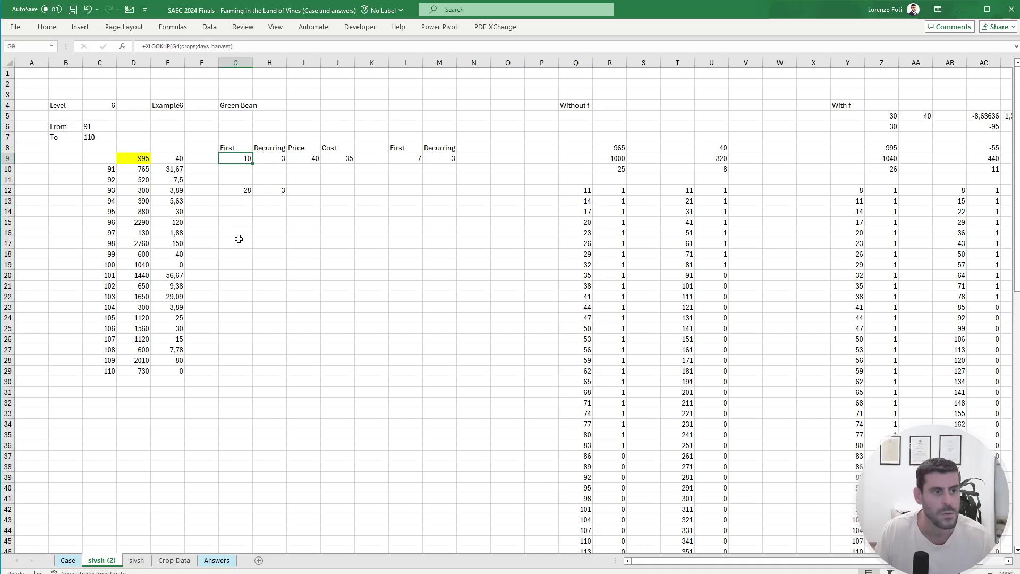
# Step: List all crops from I20 down with the crops named range, and clear the old Level 6 results in C9:E29
pyautogui.click(235, 254)
pyautogui.click(299, 276)
pyautogui.write('+crops')
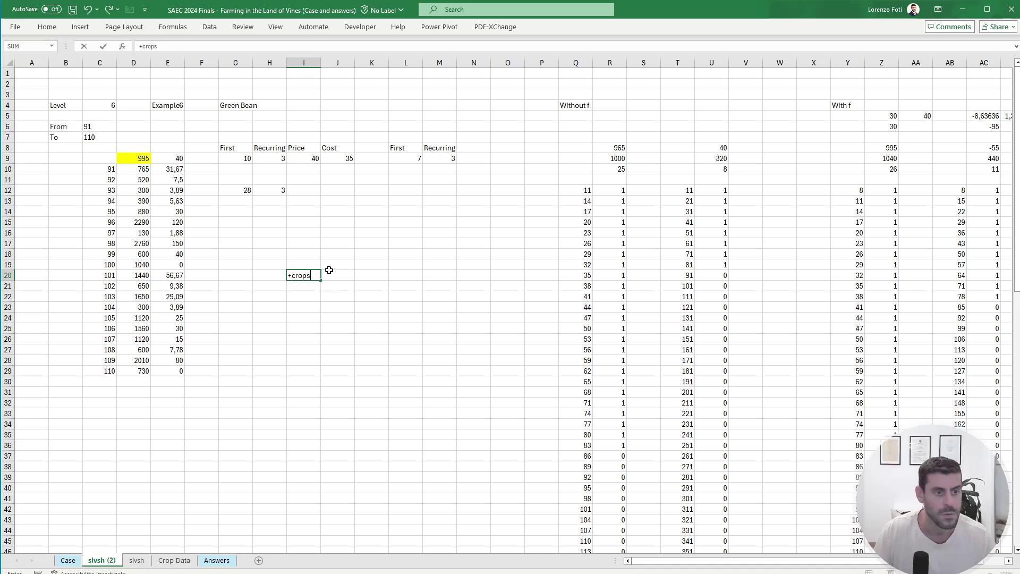
pyautogui.press('Return')
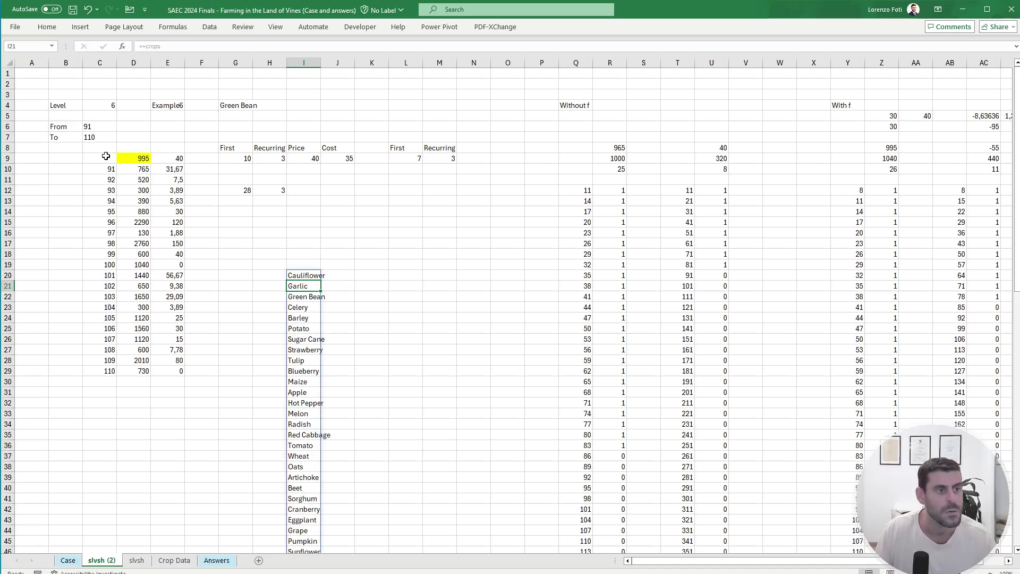
pyautogui.moveTo(106, 156); pyautogui.dragTo(181, 372)
pyautogui.press('Delete')
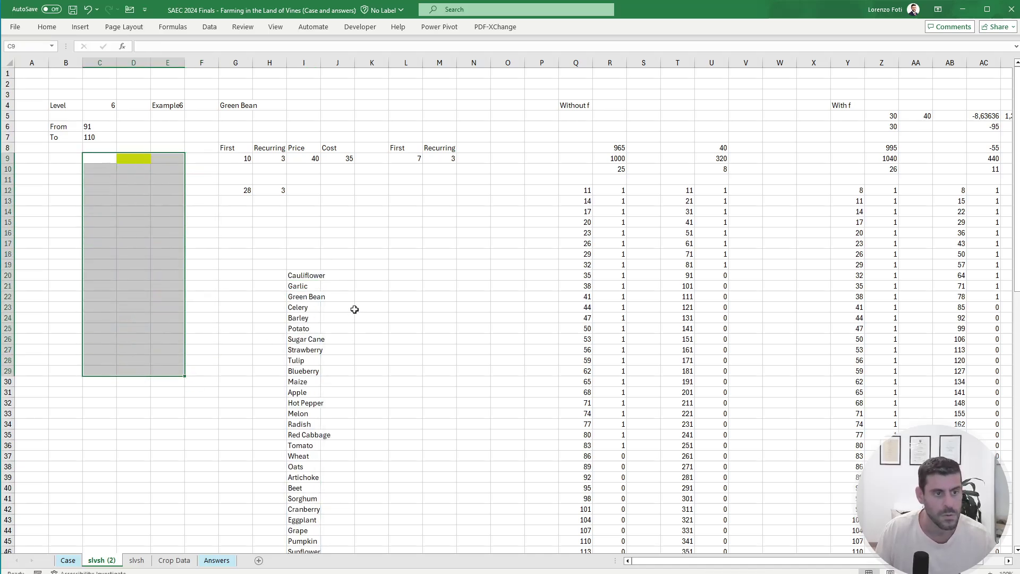
# Step: Enter an IF formula in J19 that returns U10 when H9 equals 0 and R10 otherwise
pyautogui.click(341, 264)
pyautogui.write('+')
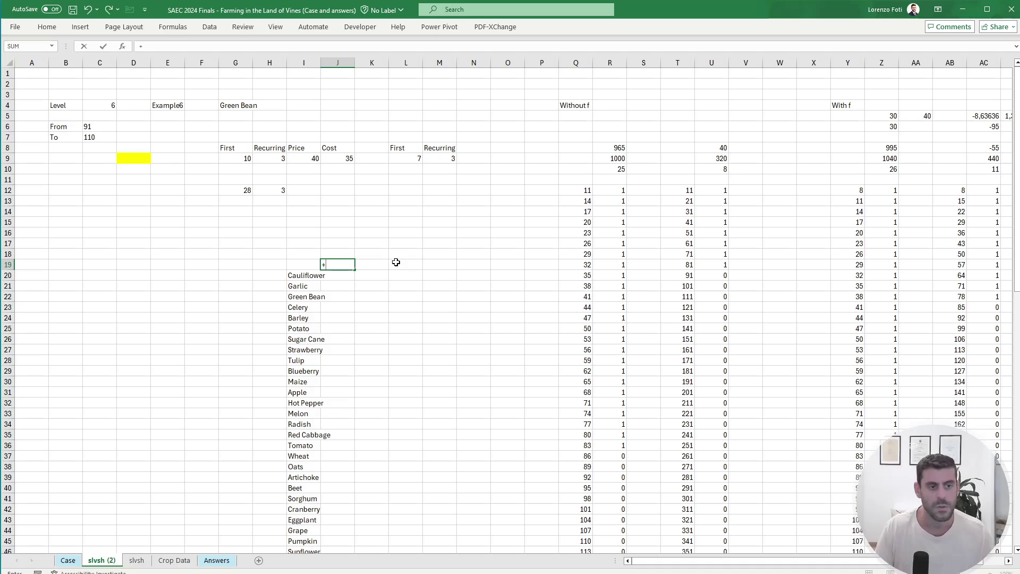
pyautogui.write('if(')
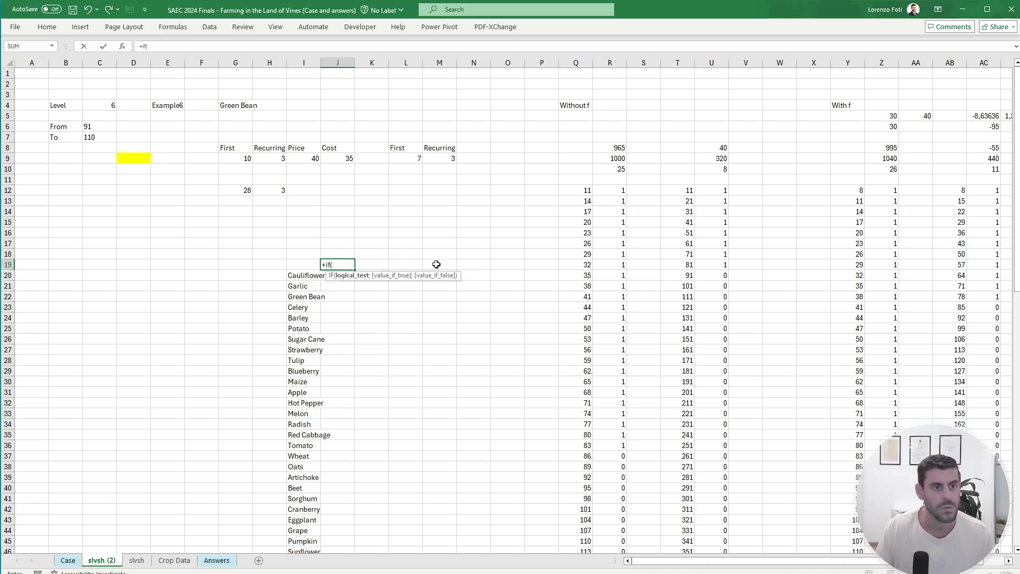
pyautogui.click(267, 159)
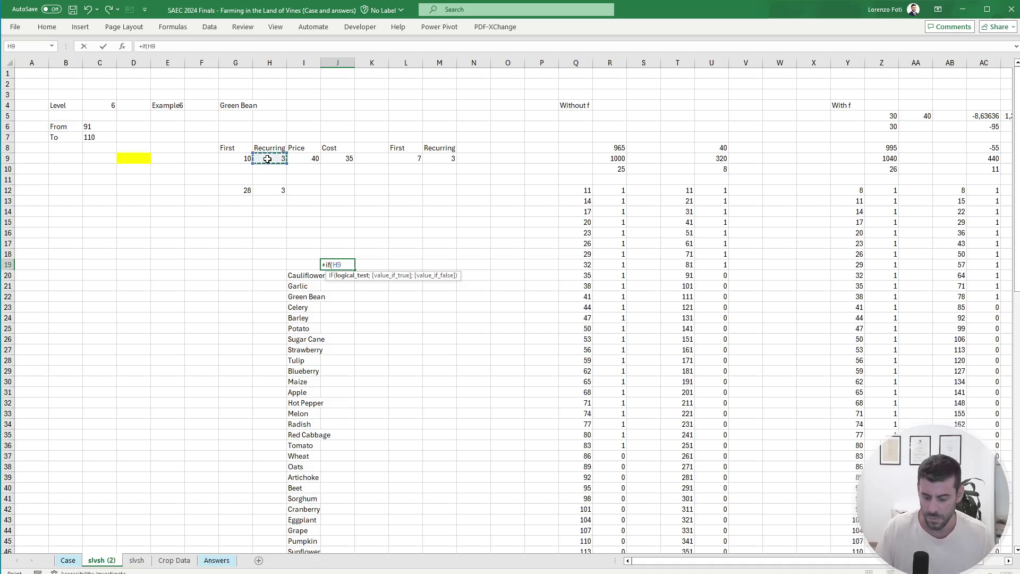
pyautogui.write('=0')
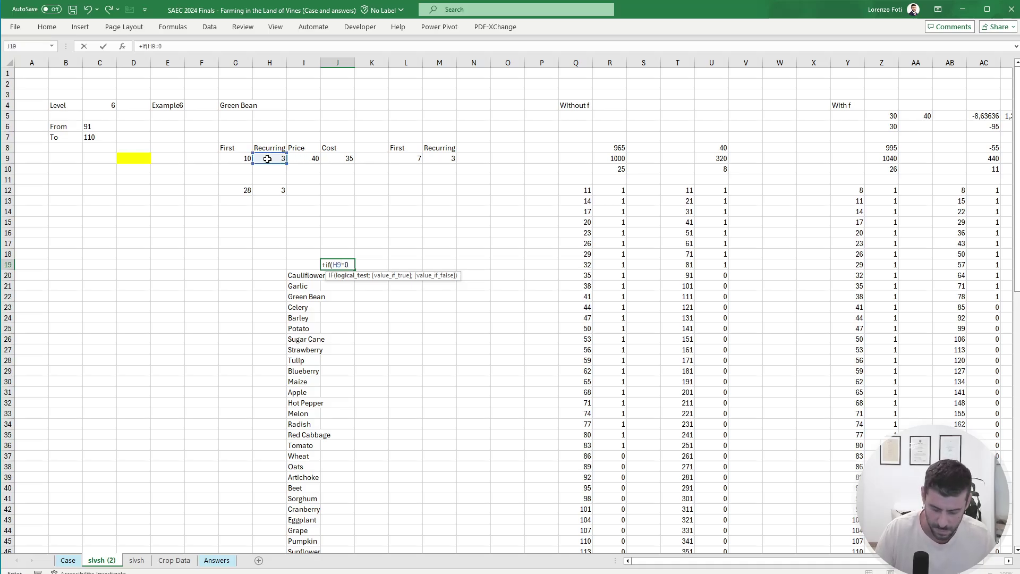
pyautogui.write(';')
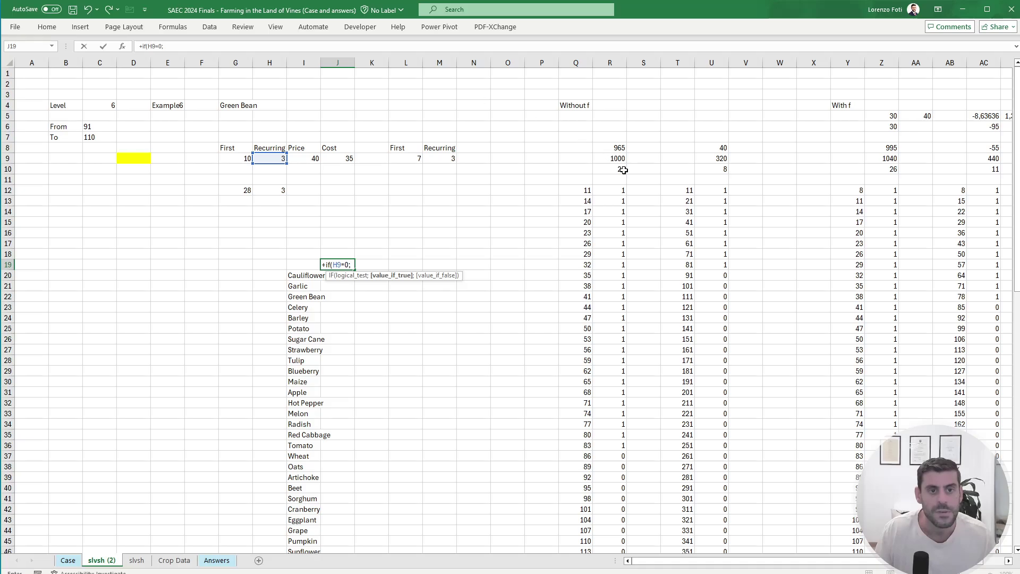
pyautogui.click(714, 169)
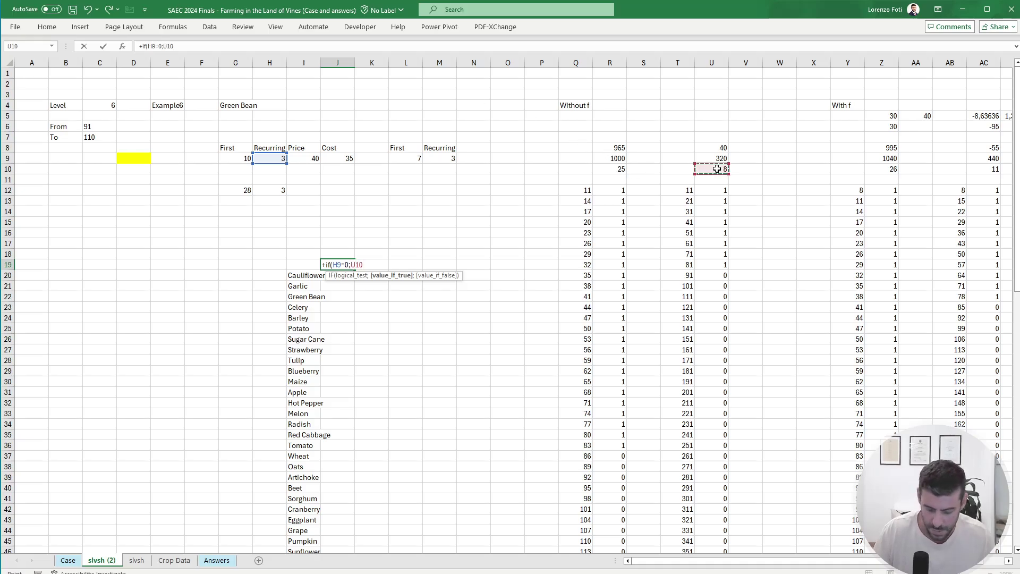
pyautogui.write(';')
pyautogui.click(611, 170)
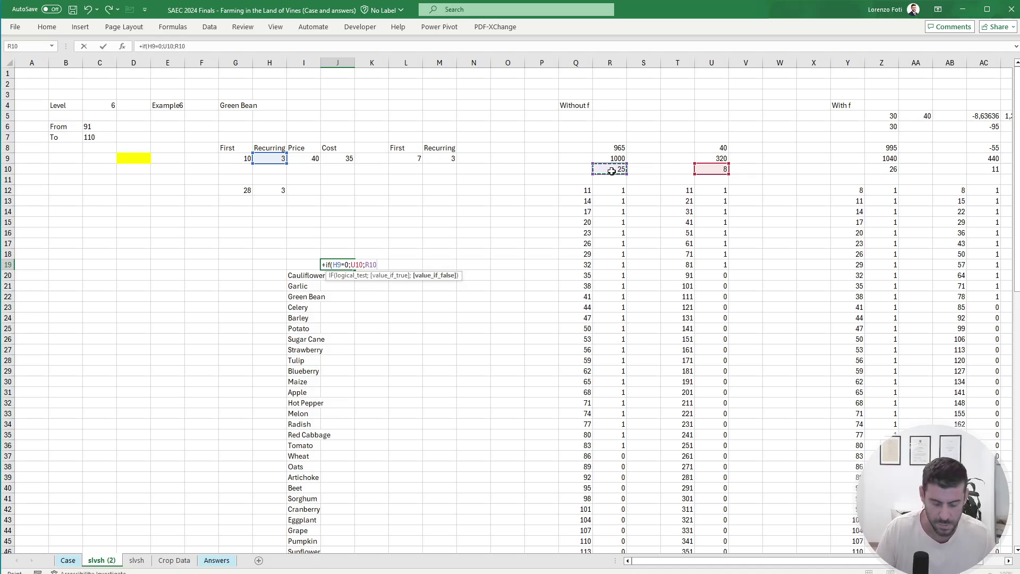
pyautogui.write(')')
pyautogui.press('Return')
# Step: Create a data table over I19:J47 with G4 as the column input cell
pyautogui.press('Up')
pyautogui.press('Left')
pyautogui.hotkey('ctrl', 'shift', 'Right')
pyautogui.hotkey('ctrl', 'shift', 'Down')
pyautogui.hotkey('ctrl', 'shift', 'Down')
pyautogui.press('alt')
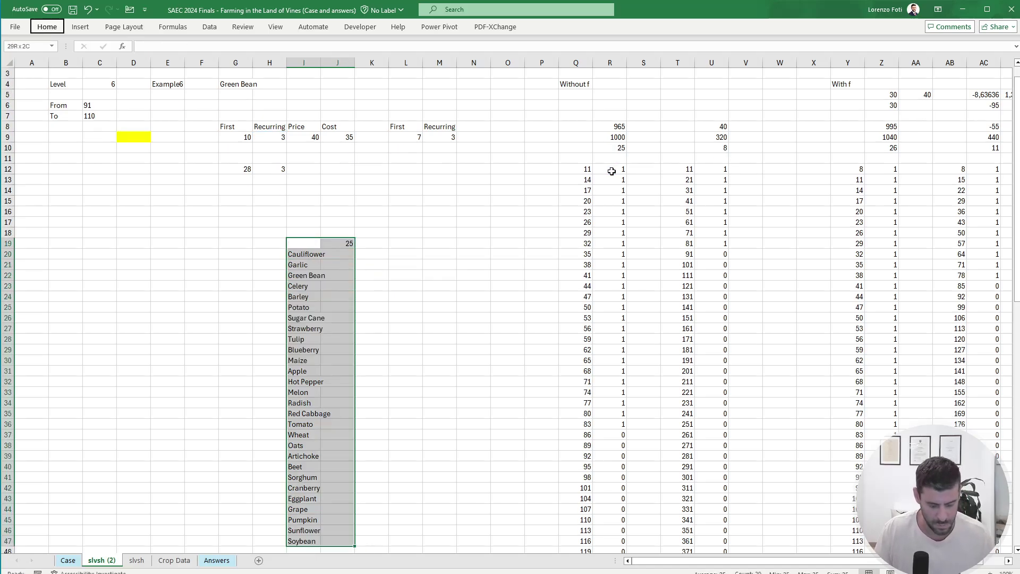
pyautogui.press('a')
pyautogui.press('w')
pyautogui.press('t')
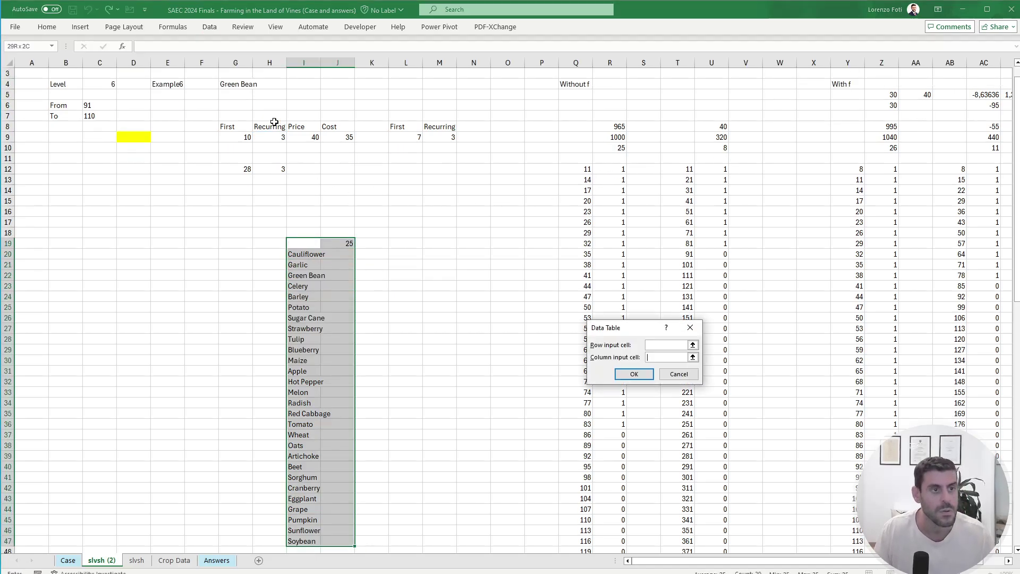
pyautogui.click(234, 86)
pyautogui.press('Return')
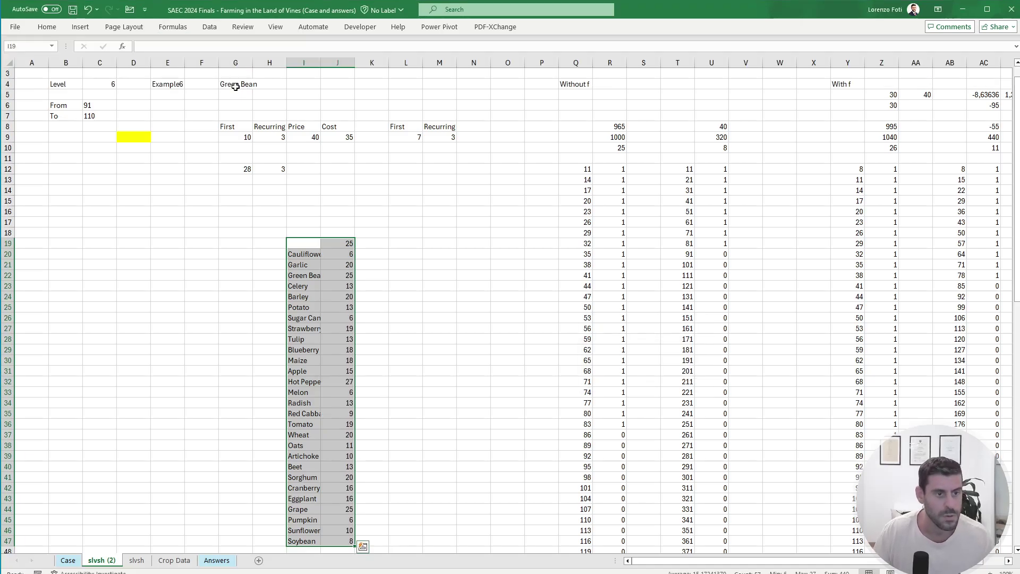
# Step: Enter an XLOOKUP in J17 for 100000000 in J20:J47, returning I20# with match mode -1 and no if_not_found argument
pyautogui.press('Right')
pyautogui.press('Up')
pyautogui.press('Up')
pyautogui.write('+XLOOKUP(')
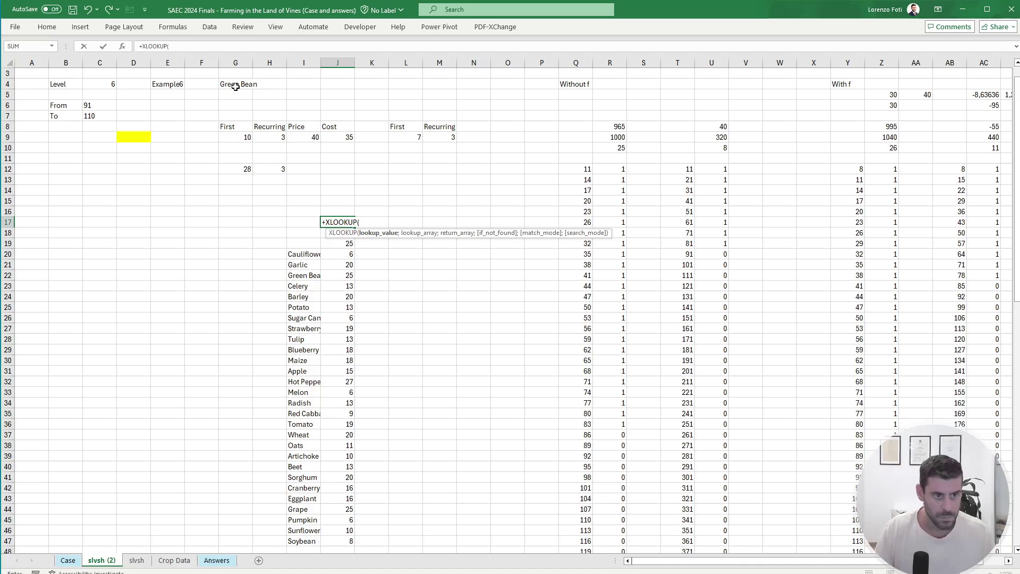
pyautogui.write('100000000')
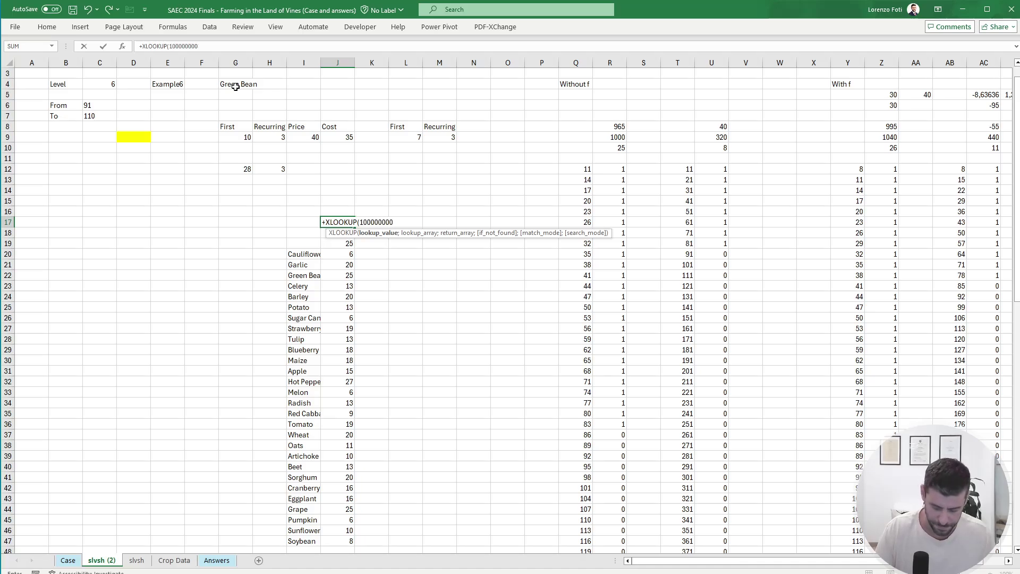
pyautogui.write(';')
pyautogui.press('Down')
pyautogui.press('Down')
pyautogui.press('Down')
pyautogui.hotkey('ctrl', 'shift', 'Down')
pyautogui.write(';')
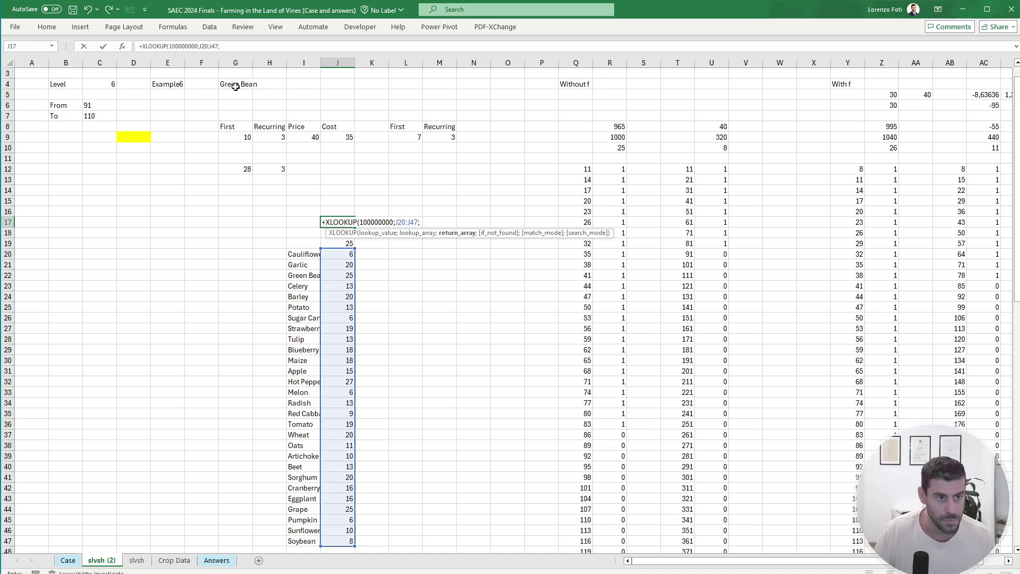
pyautogui.press('Left')
pyautogui.press('Down')
pyautogui.press('Down')
pyautogui.press('Down')
pyautogui.hotkey('ctrl', 'shift', 'Down')
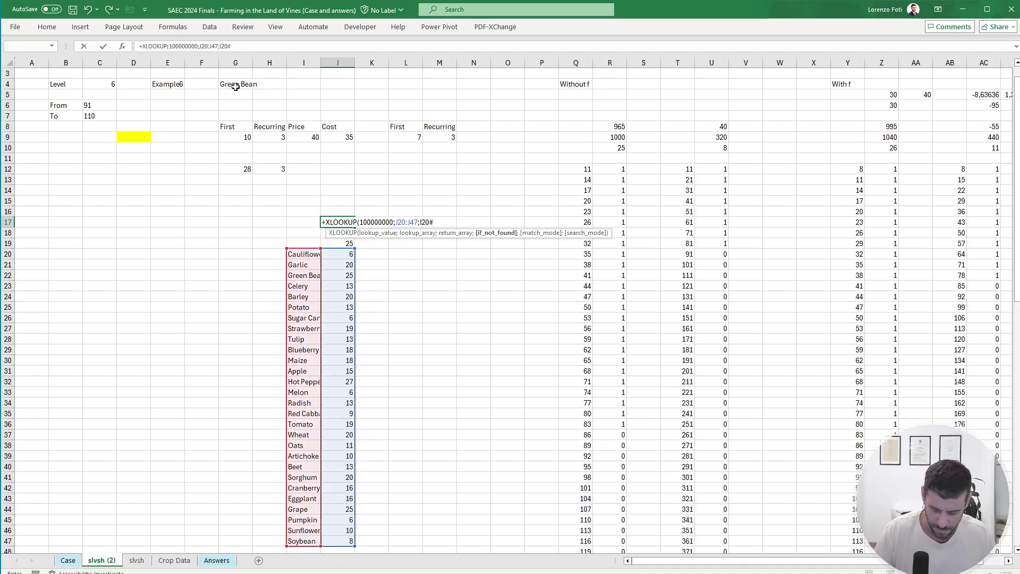
pyautogui.write(';;-1)')
pyautogui.press('Return')
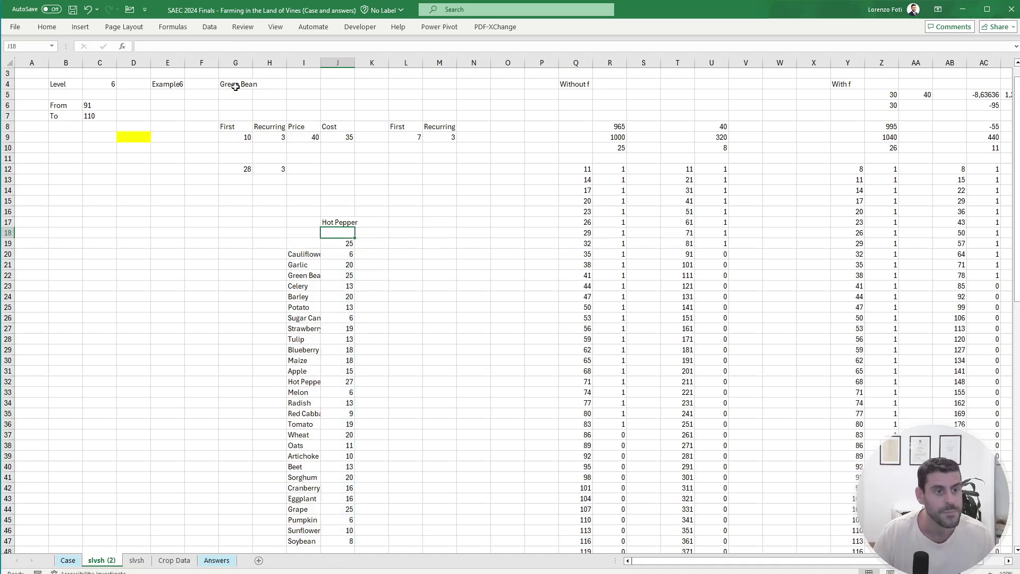
# Step: Copy the J17 crop result into the Bonus 2 answer on the Case sheet as a value
pyautogui.press('Up')
pyautogui.hotkey('ctrl', 'c')
pyautogui.click(64, 561)
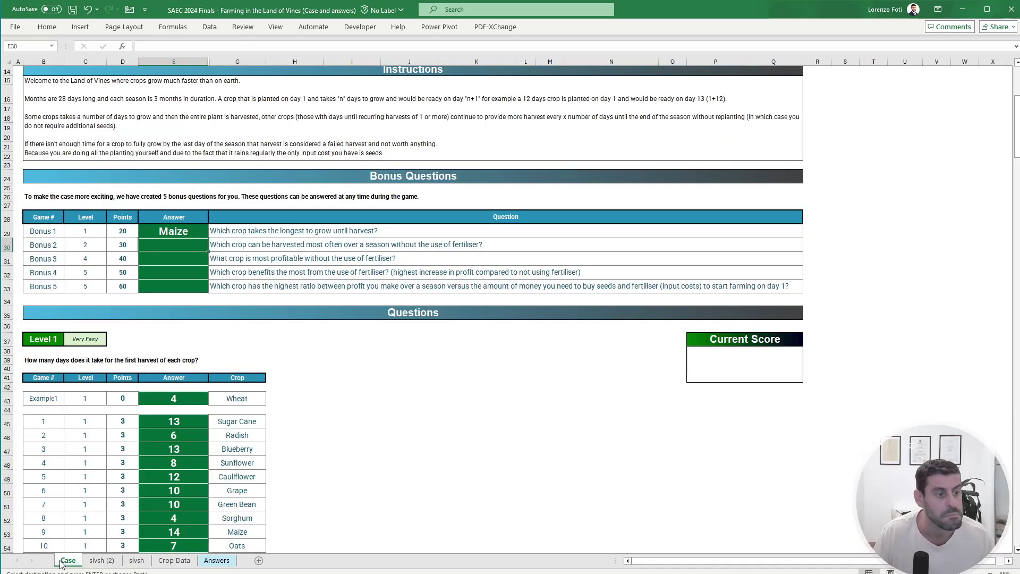
pyautogui.rightClick(178, 243)
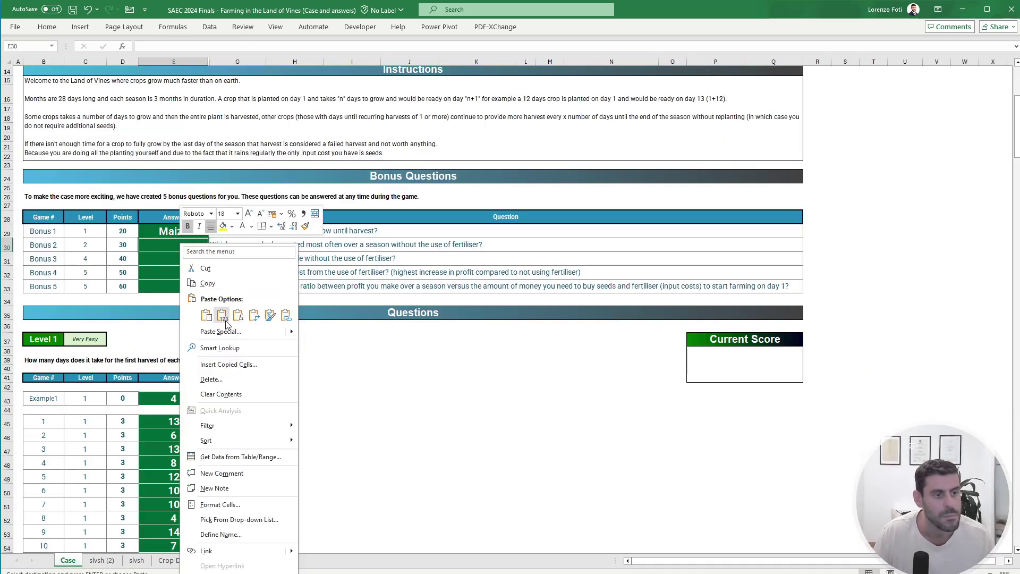
pyautogui.click(227, 312)
# Step: Copy Hot Pepper from the crop list on slvsh (2) into G4 as a value
pyautogui.hotkey('ctrl', 'pagedown')
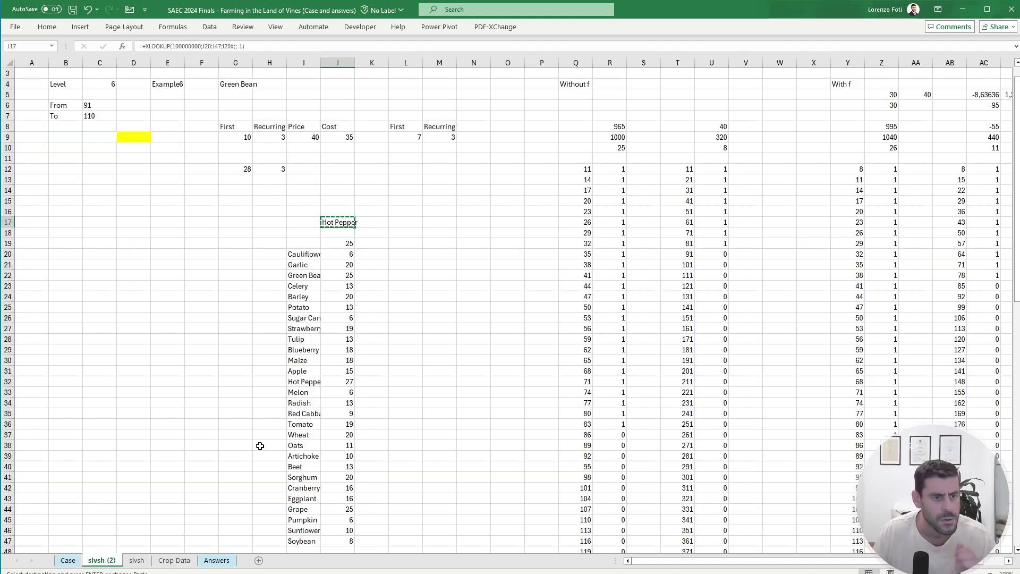
pyautogui.scroll(5, 332, 417)
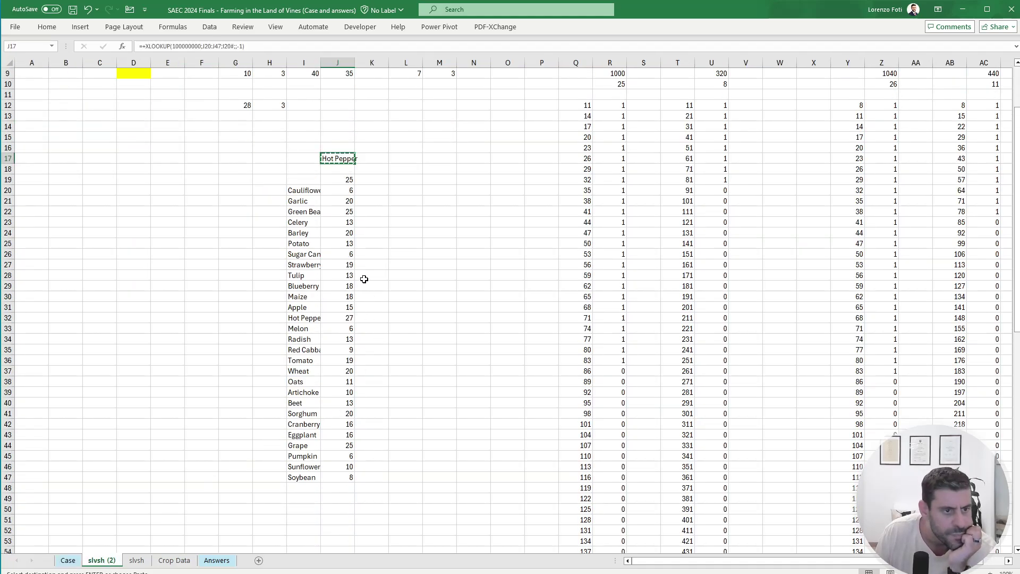
pyautogui.press('Down')
pyautogui.press('Down')
pyautogui.press('Down')
pyautogui.press('Down')
pyautogui.press('Down')
pyautogui.press('Down')
pyautogui.press('Down')
pyautogui.press('Down')
pyautogui.press('Down')
pyautogui.press('Down')
pyautogui.press('Down')
pyautogui.press('Down')
pyautogui.press('Down')
pyautogui.press('Down')
pyautogui.press('Down')
pyautogui.click(238, 105)
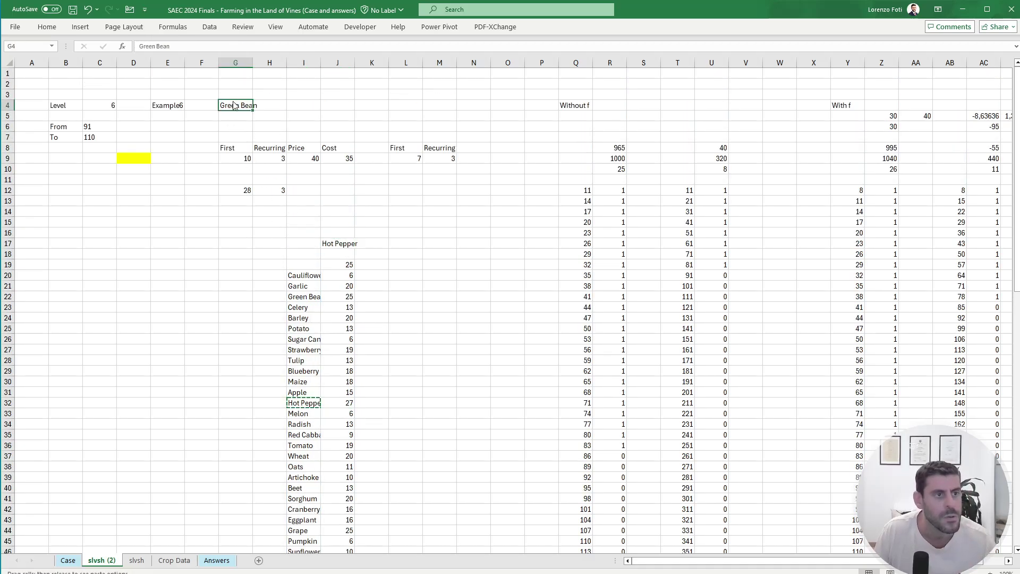
pyautogui.rightClick(247, 109)
pyautogui.click(288, 179)
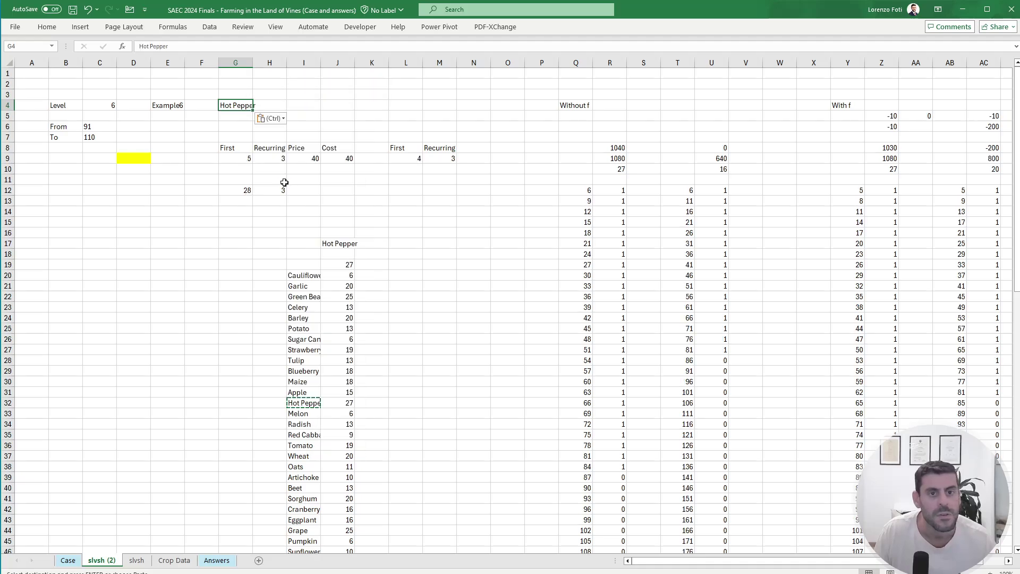
pyautogui.click(403, 230)
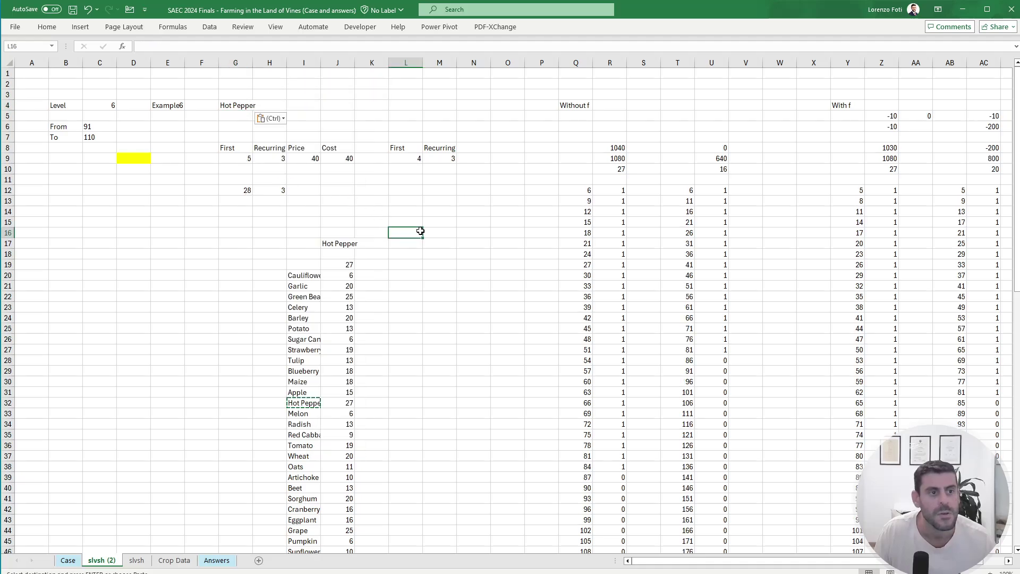
# Step: Enter an IF formula in K19 on slvsh (2) that returns U8 when H9 equals 0 and R8 otherwise
pyautogui.click(611, 169)
pyautogui.click(69, 560)
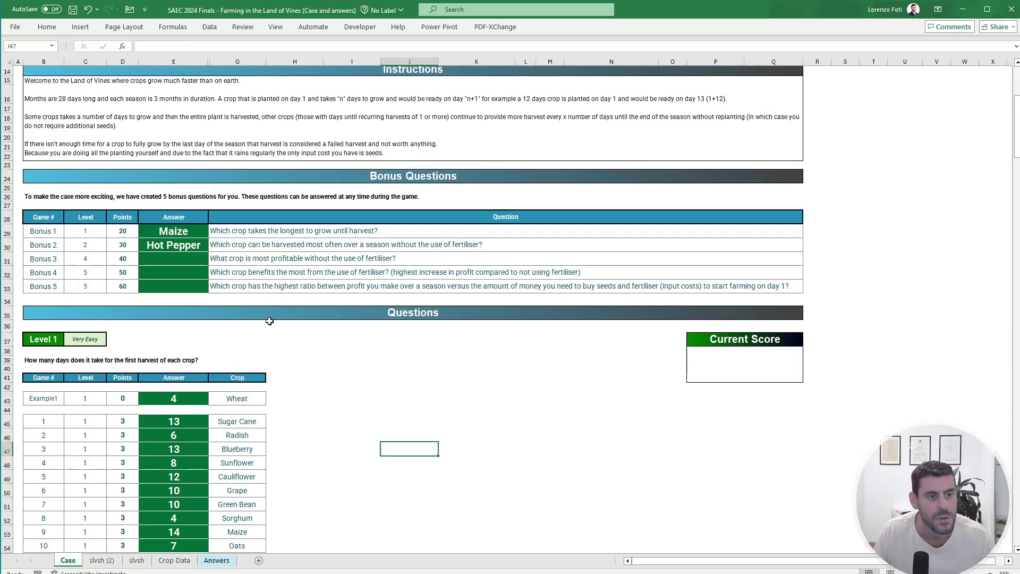
pyautogui.click(102, 560)
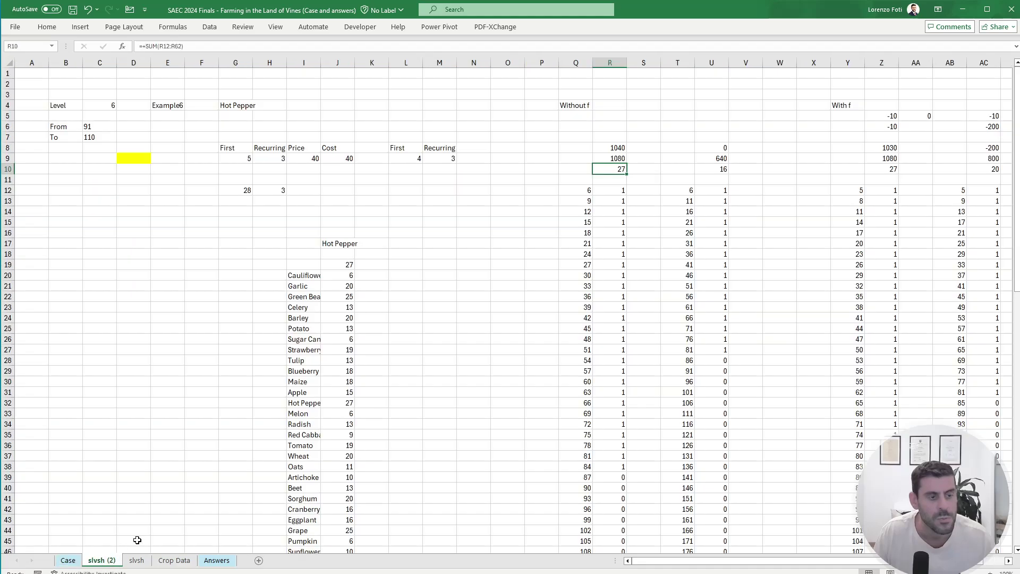
pyautogui.click(366, 266)
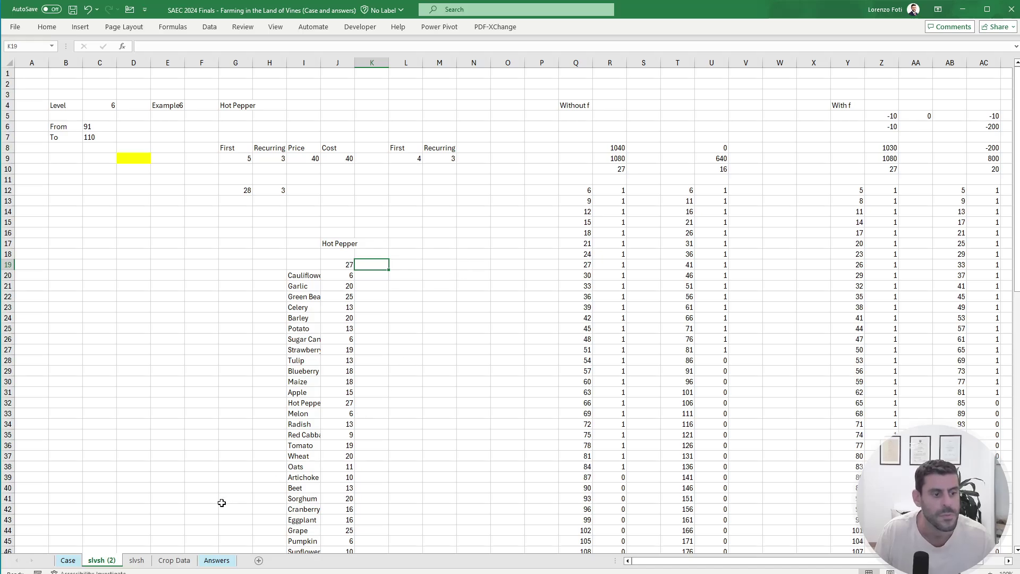
pyautogui.write('+if(')
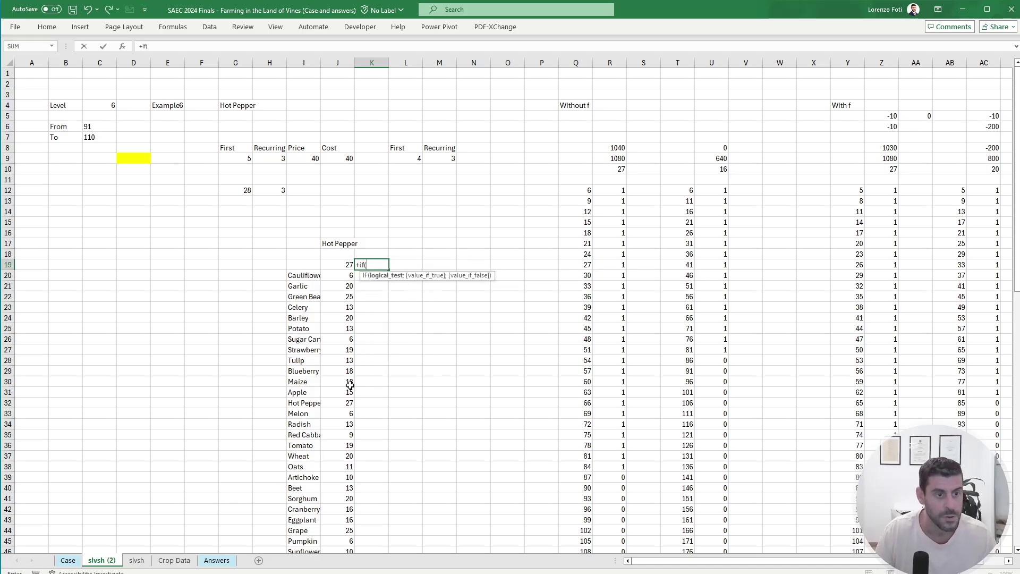
pyautogui.click(269, 162)
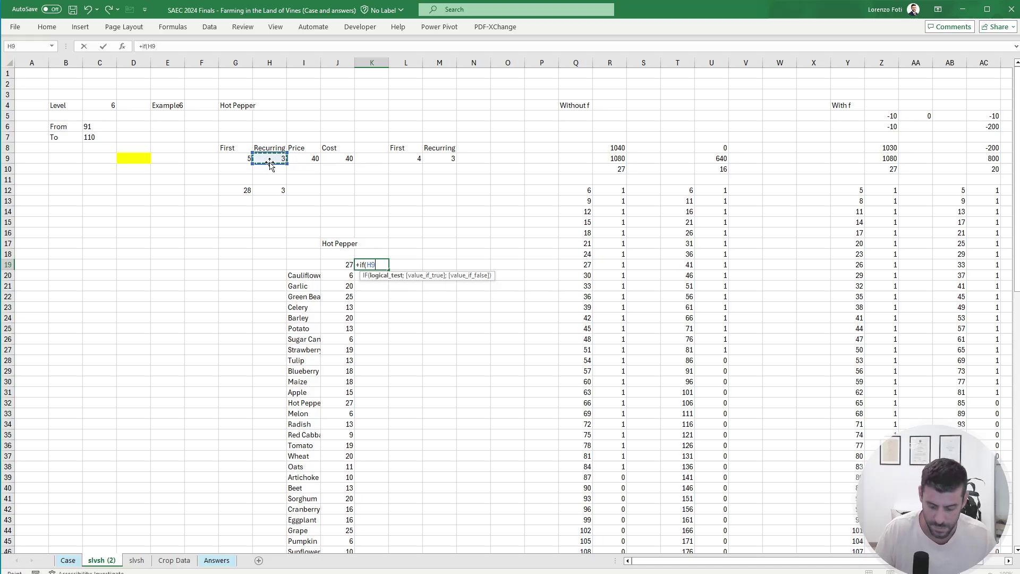
pyautogui.write('=0;')
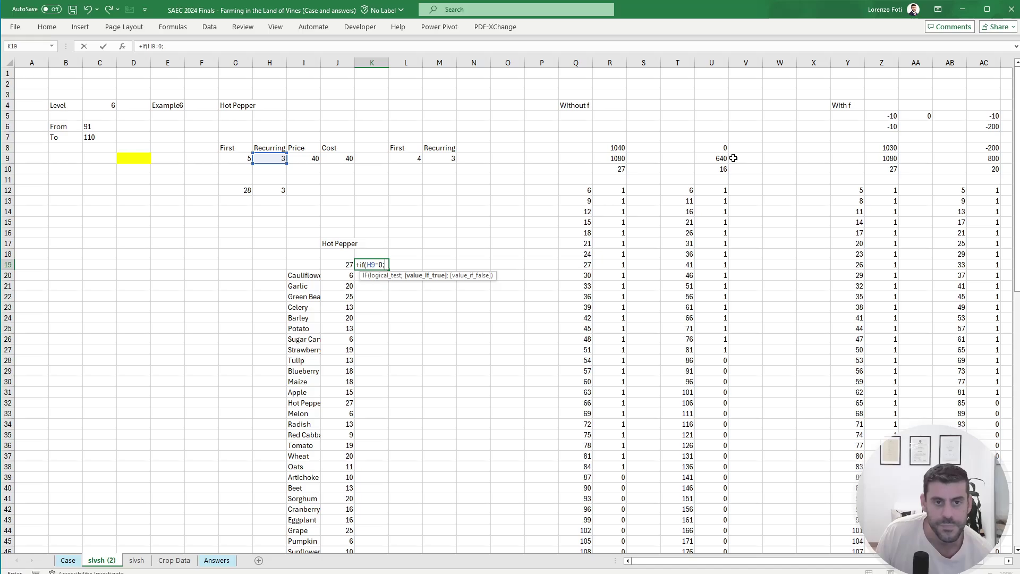
pyautogui.click(721, 145)
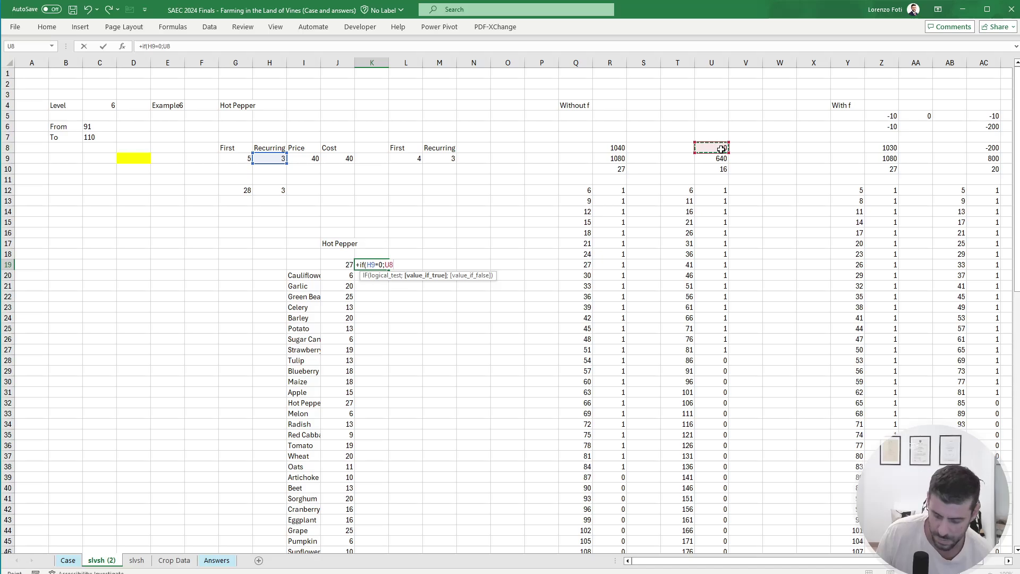
pyautogui.write(';')
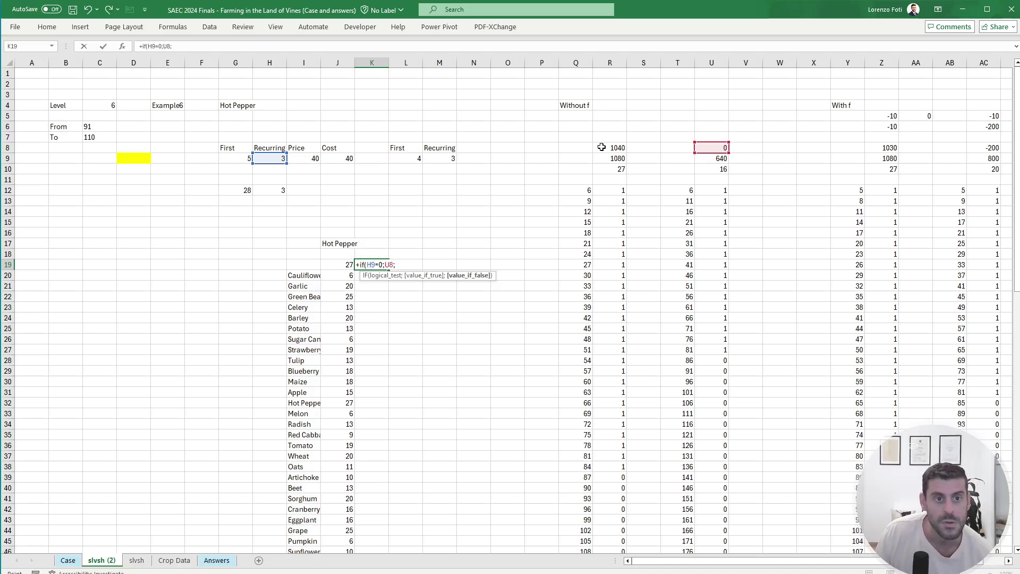
pyautogui.click(603, 148)
pyautogui.press('Return')
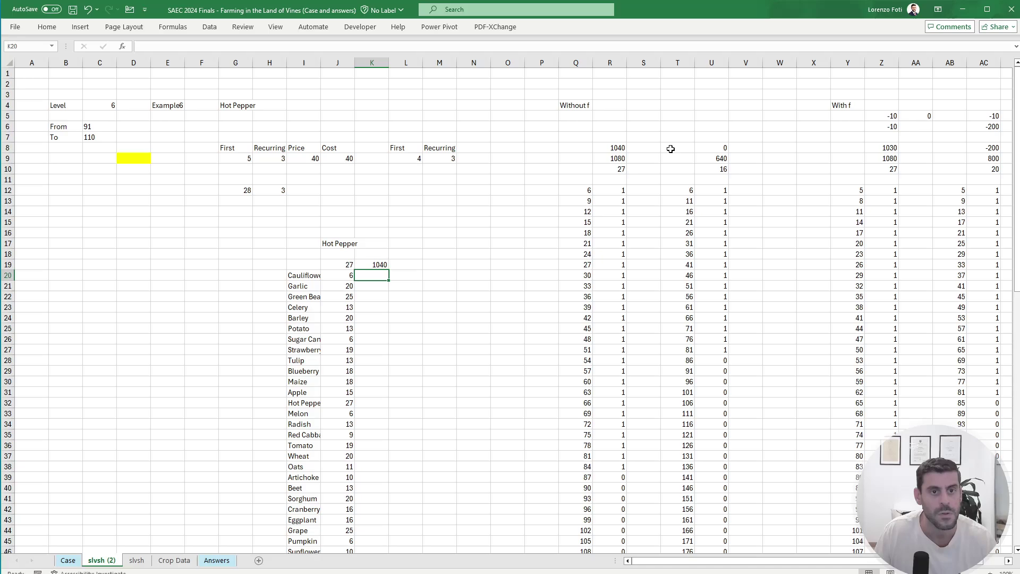
# Step: Inspect the profit formulas without fertiliser in R8 and U8
pyautogui.click(616, 150)
pyautogui.press('F2')
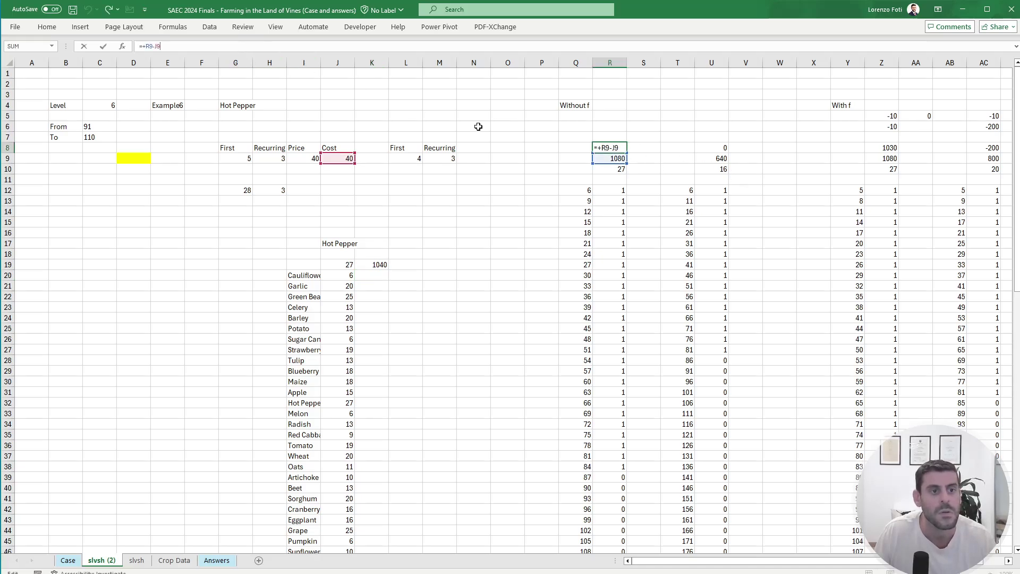
pyautogui.press('Escape')
pyautogui.press('Right')
pyautogui.press('Right')
pyautogui.press('Right')
pyautogui.press('F2')
pyautogui.press('Escape')
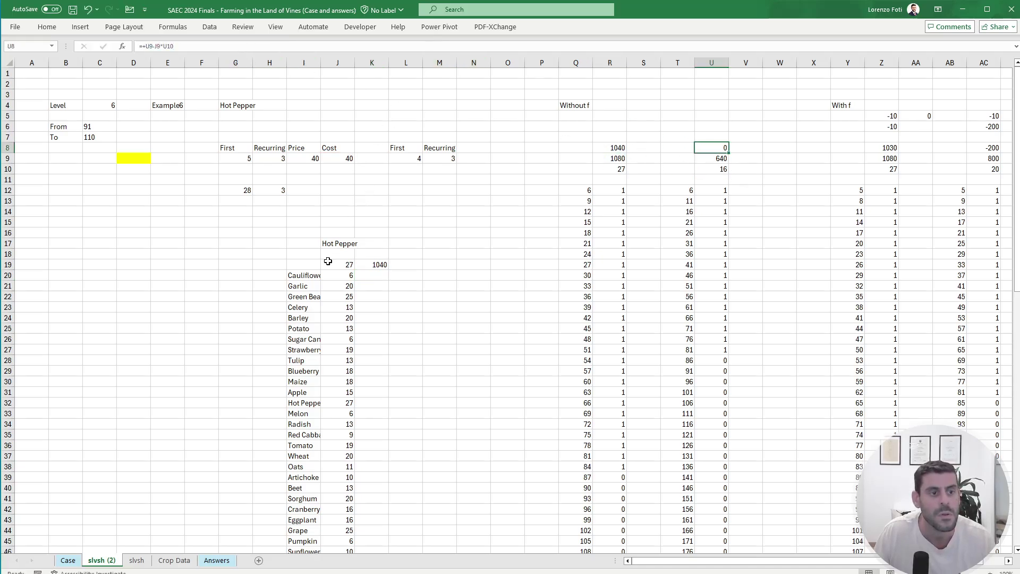
# Step: Create a data table over I19:K47 with G4 as the column input cell and recalculate the workbook
pyautogui.click(316, 264)
pyautogui.hotkey('shift', 'Right')
pyautogui.hotkey('shift', 'Right')
pyautogui.hotkey('ctrl', 'shift', 'Down')
pyautogui.hotkey('ctrl', 'shift', 'Down')
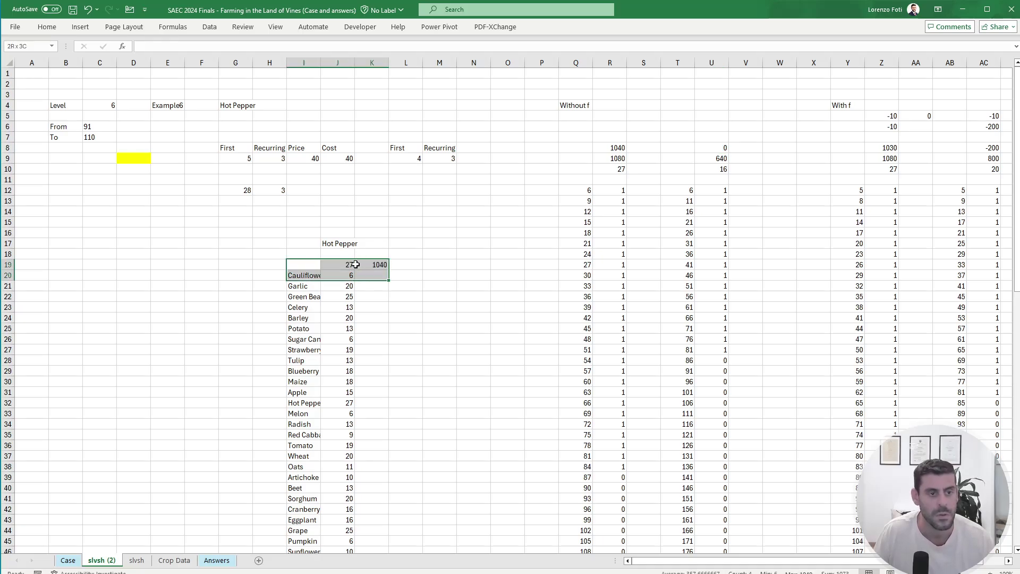
pyautogui.hotkey('alt', 'a')
pyautogui.press('w')
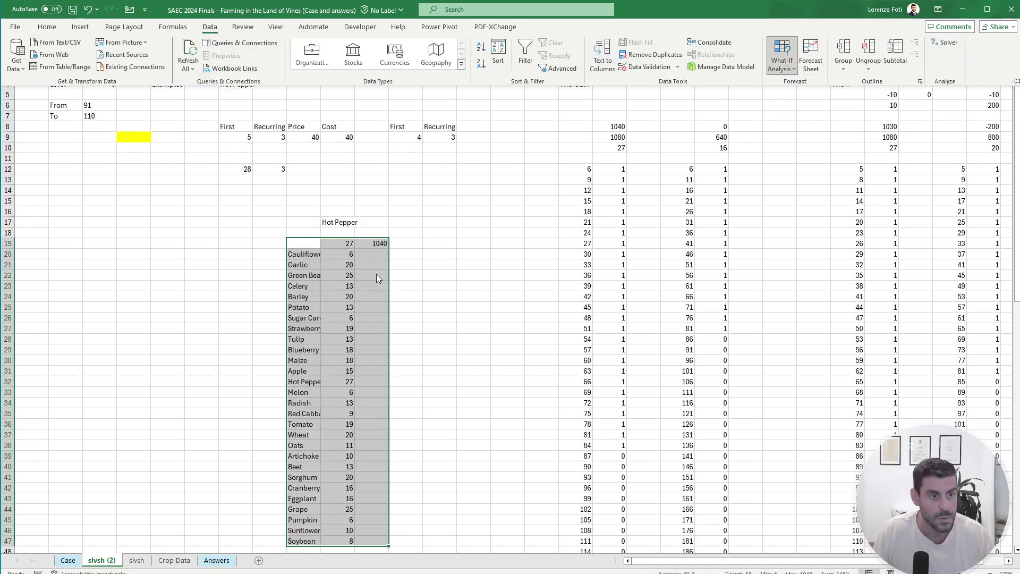
pyautogui.press('t')
pyautogui.scroll(1, 225, 122)
pyautogui.click(236, 105)
pyautogui.press('Return')
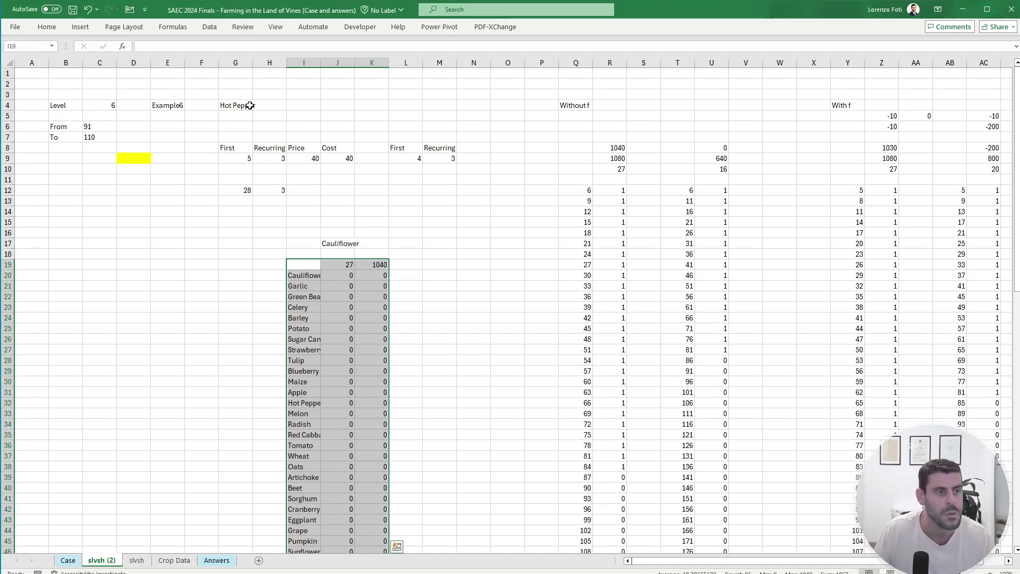
pyautogui.hotkey('alt', 'm')
pyautogui.press('b')
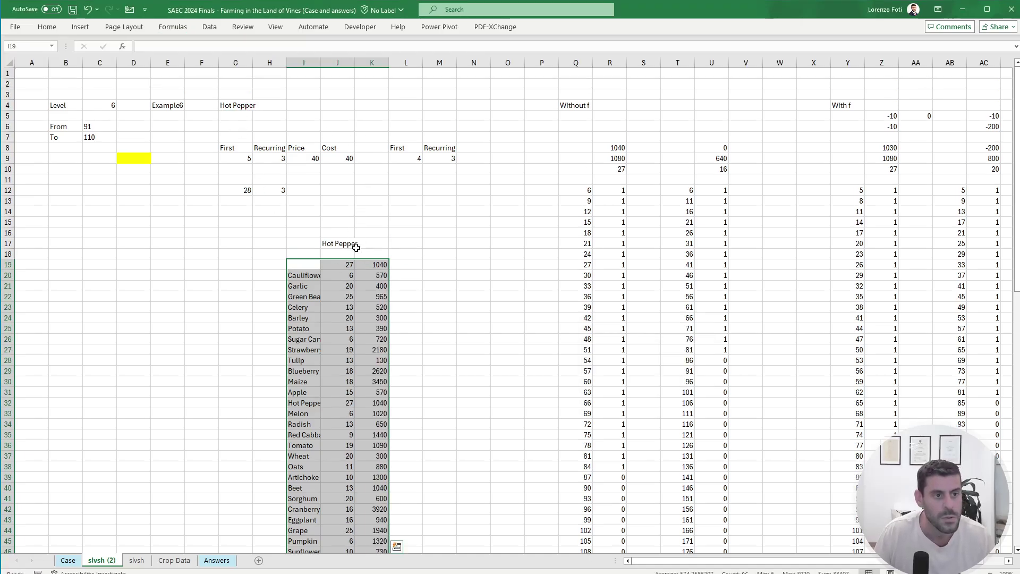
# Step: Make the I20# return reference in J17's XLOOKUP absolute, fill the formula into K17 and check its ranges
pyautogui.click(333, 243)
pyautogui.click(264, 47)
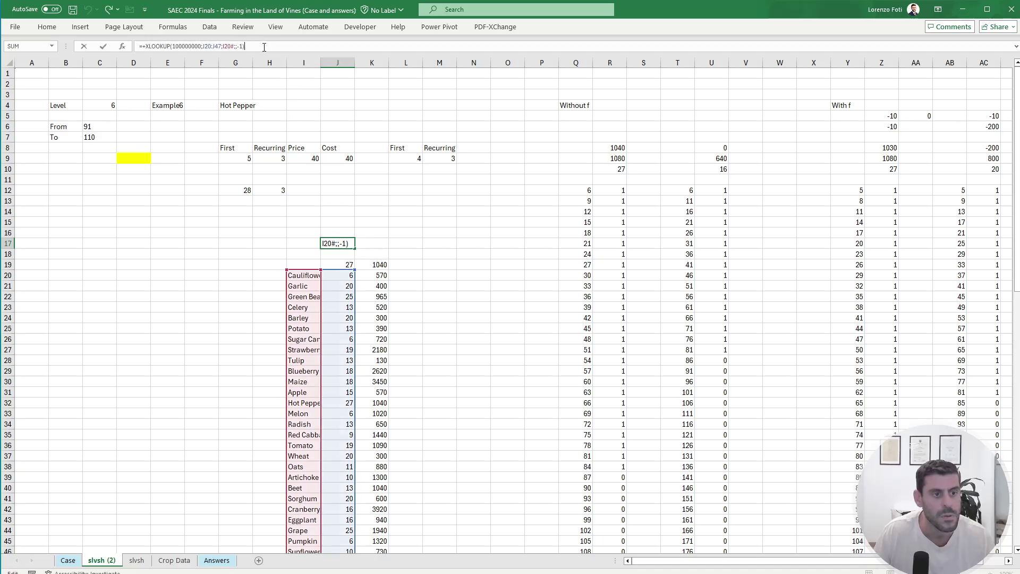
pyautogui.click(229, 45)
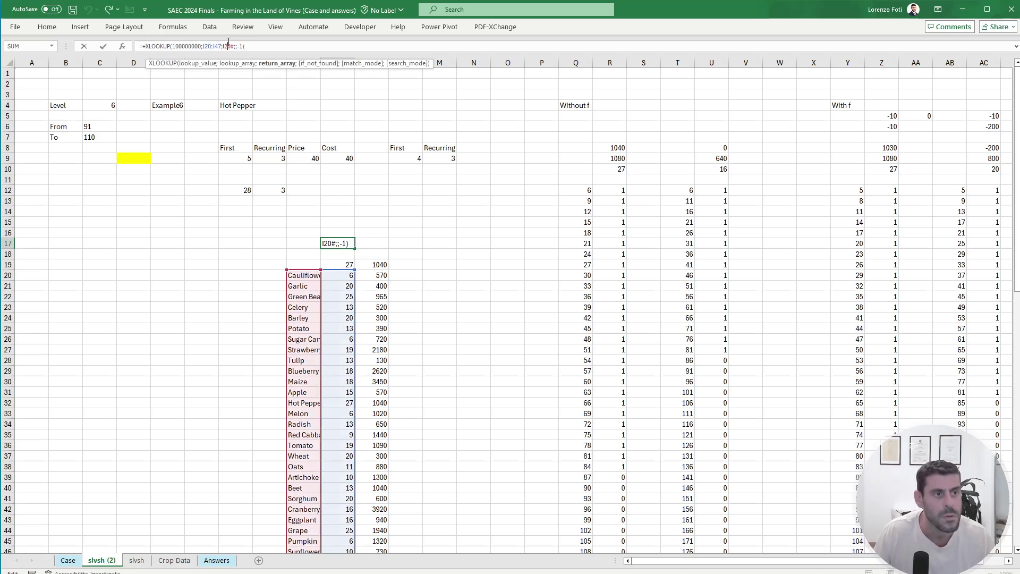
pyautogui.press('F4')
pyautogui.hotkey('ctrl', 'Return')
pyautogui.press('Right')
pyautogui.hotkey('ctrl', 'r')
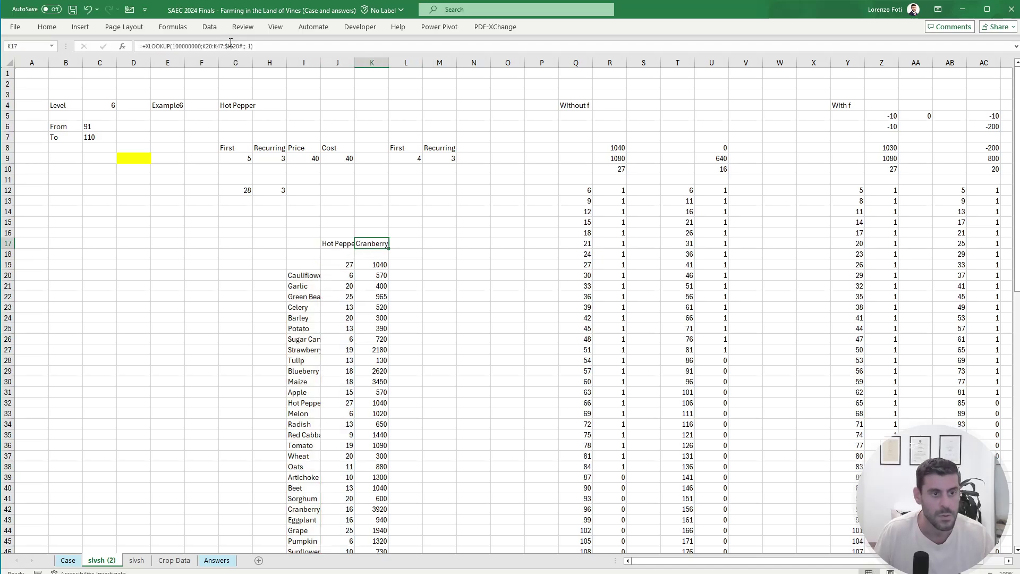
pyautogui.press('F2')
pyautogui.scroll(-6, 390, 362)
pyautogui.scroll(4, 392, 364)
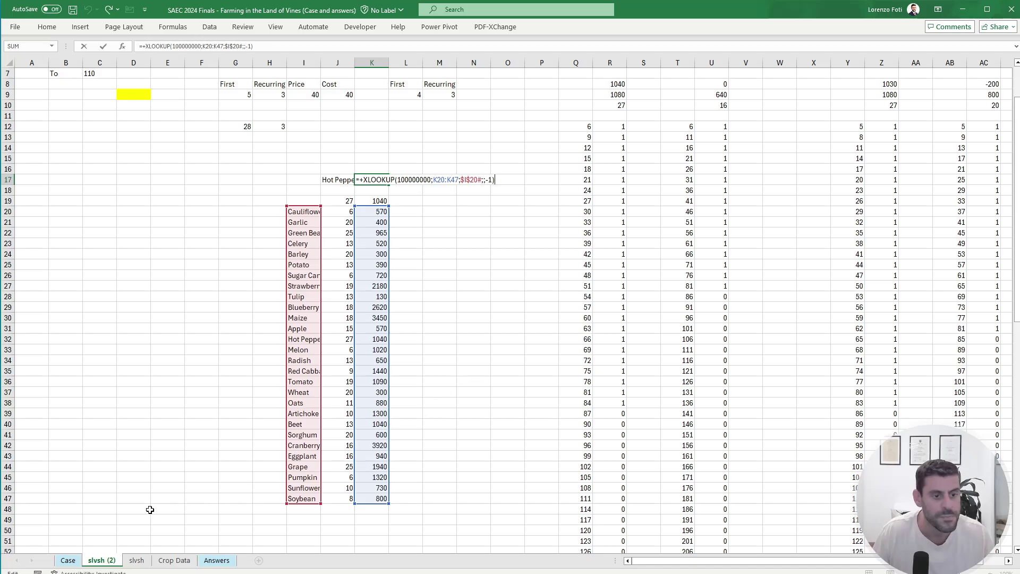
pyautogui.press('Escape')
# Step: Copy the K17 crop result into the Bonus 3 answer on the Case sheet as a value
pyautogui.hotkey('ctrl', 'c')
pyautogui.click(68, 560)
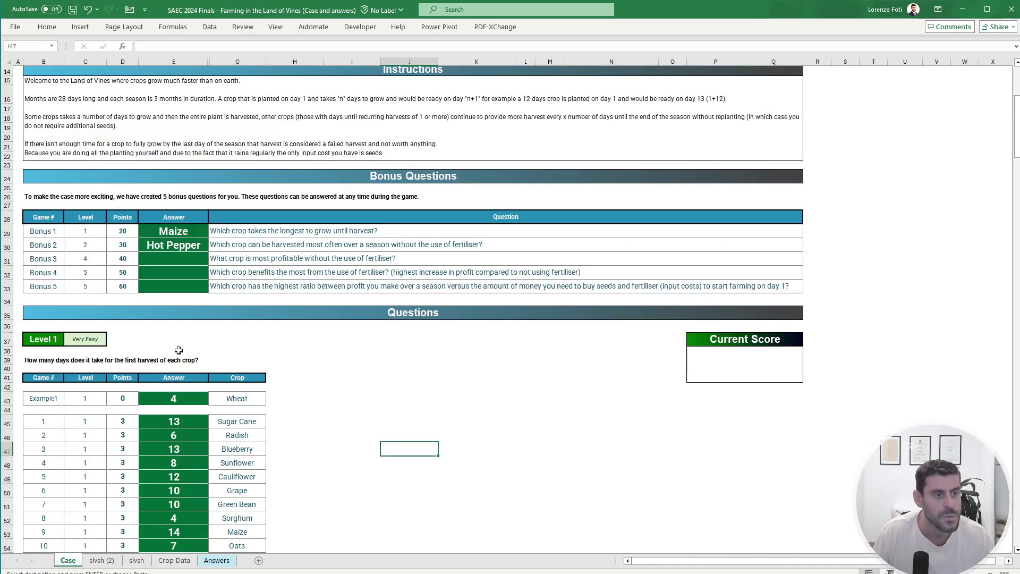
pyautogui.rightClick(170, 257)
pyautogui.click(215, 330)
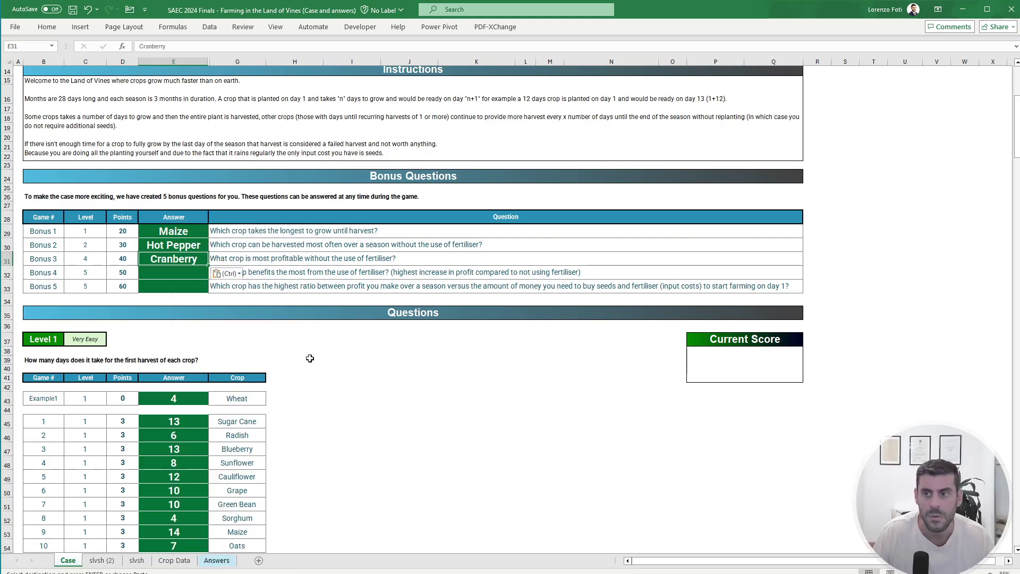
pyautogui.click(403, 387)
pyautogui.click(322, 352)
pyautogui.click(404, 358)
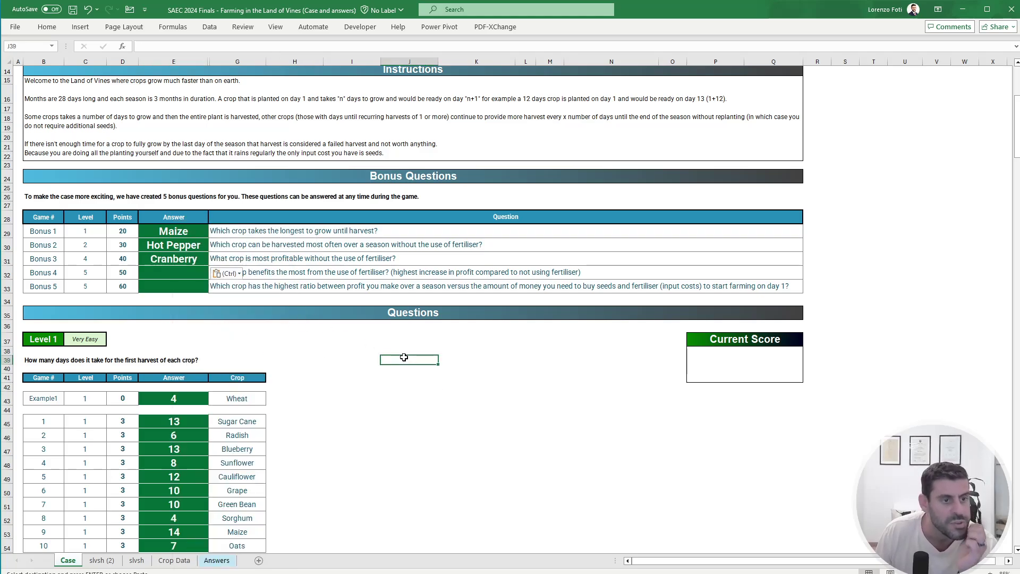
pyautogui.press('Escape')
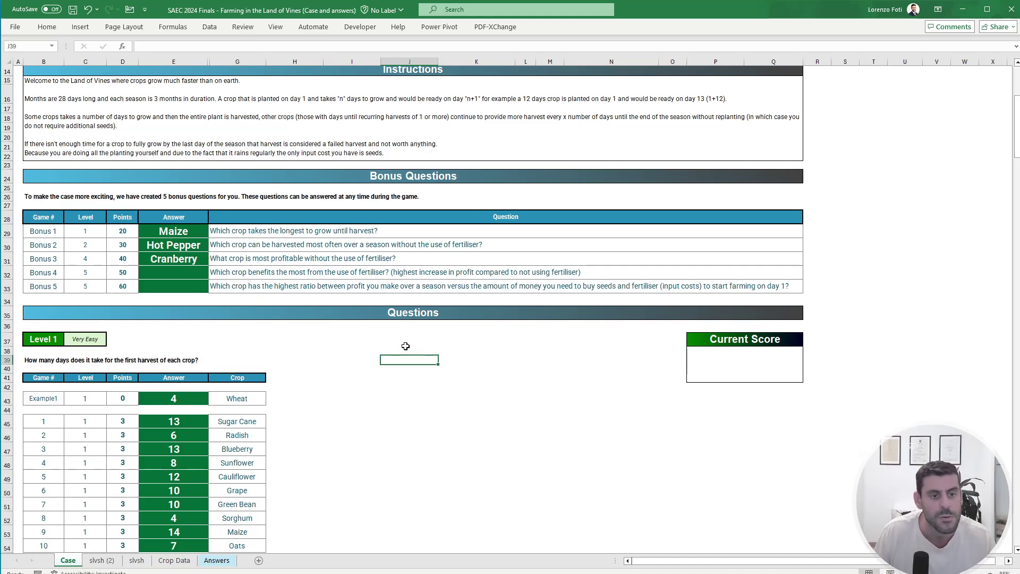
# Step: Start an IF formula in L19 on slvsh (2) that tests whether H9 equals 0
pyautogui.click(117, 559)
pyautogui.click(411, 202)
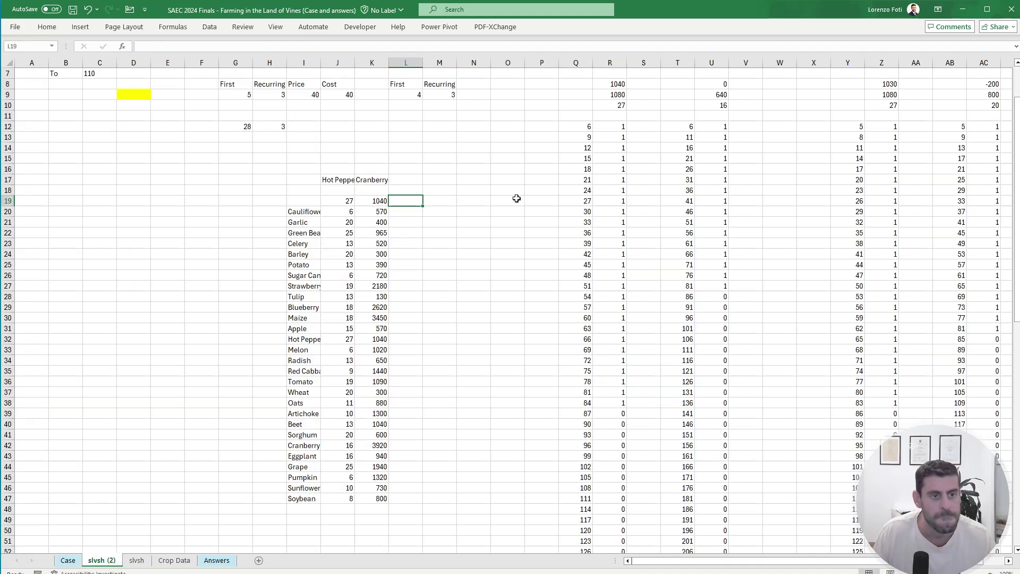
pyautogui.scroll(2, 505, 244)
pyautogui.write('+if(')
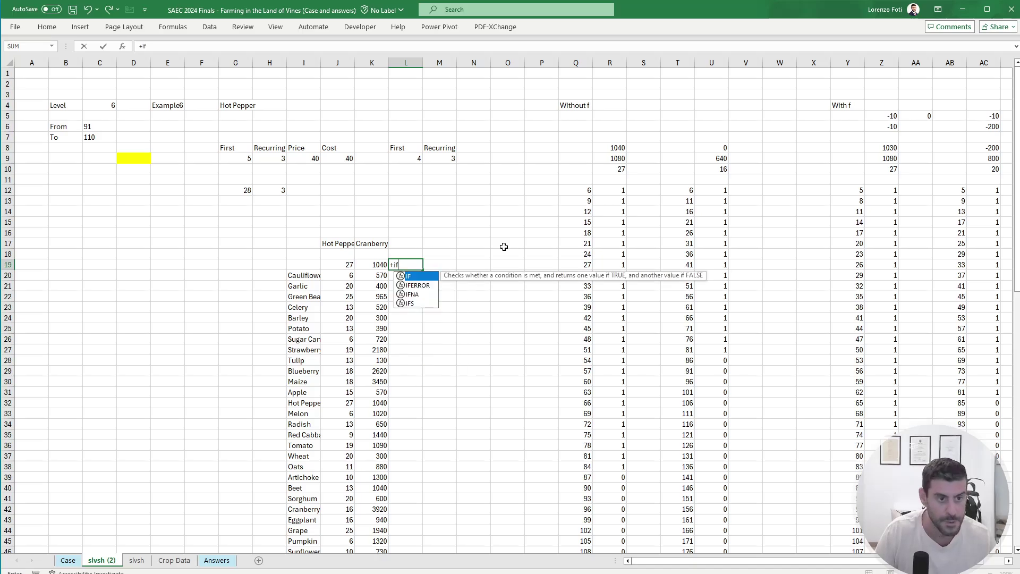
pyautogui.click(280, 159)
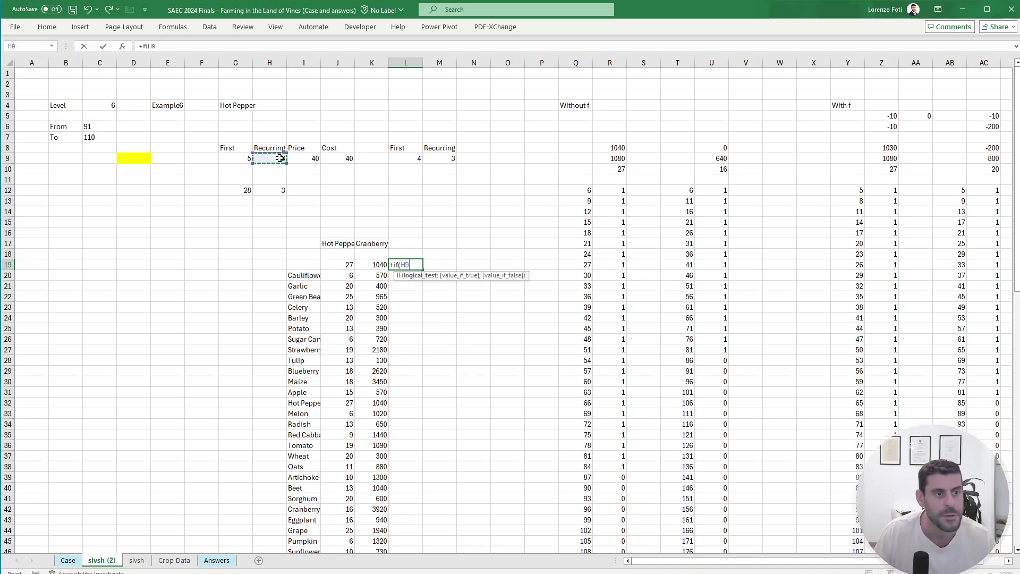
pyautogui.write('=0;')
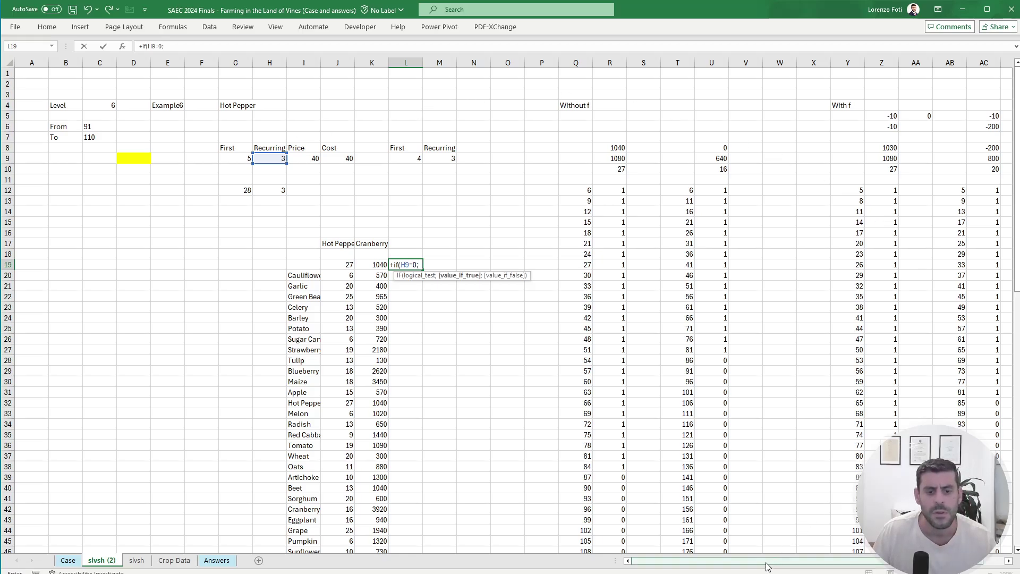
pyautogui.hscroll(2, 767, 563)
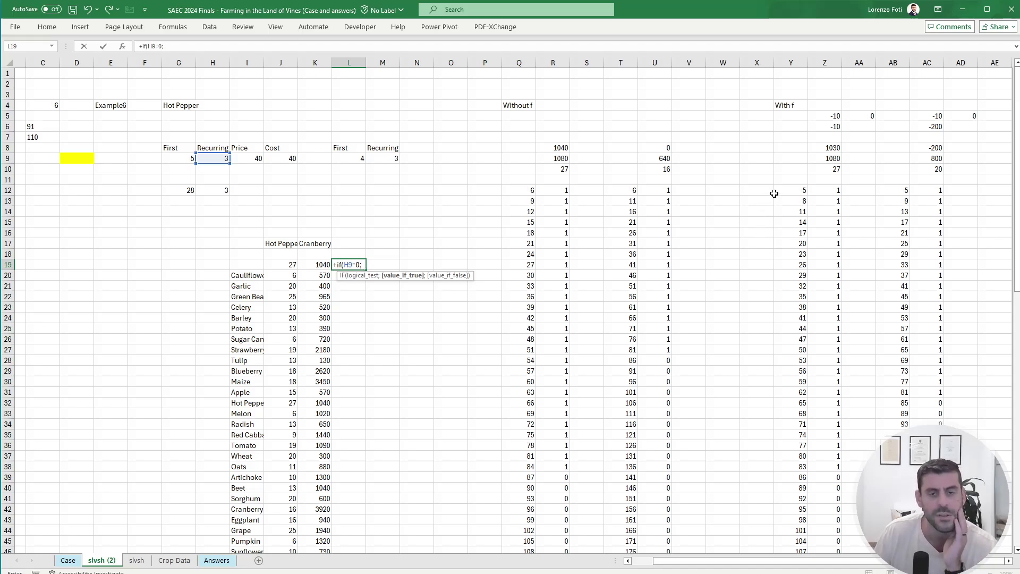
pyautogui.click(831, 148)
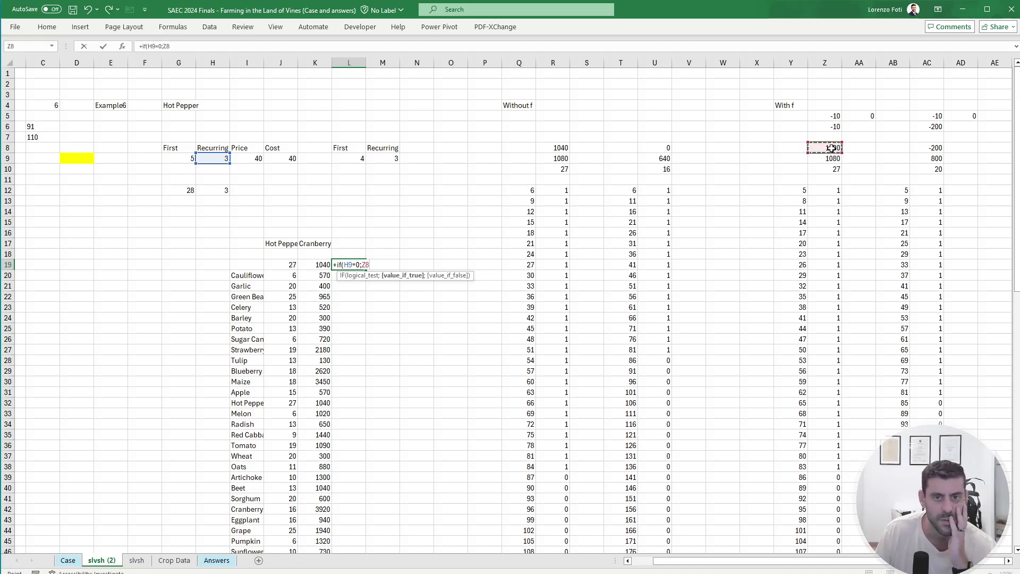
pyautogui.write('/')
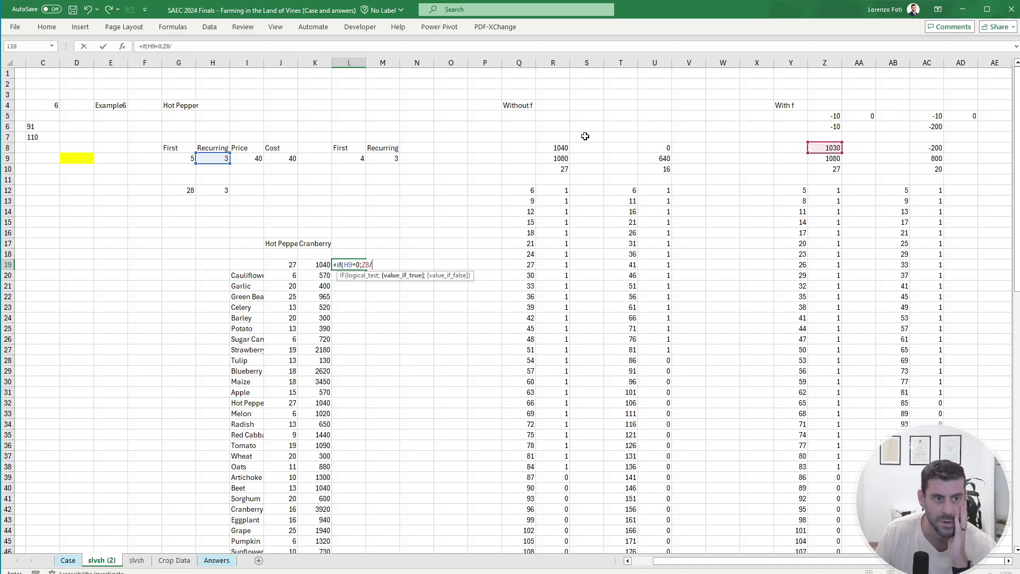
pyautogui.click(936, 148)
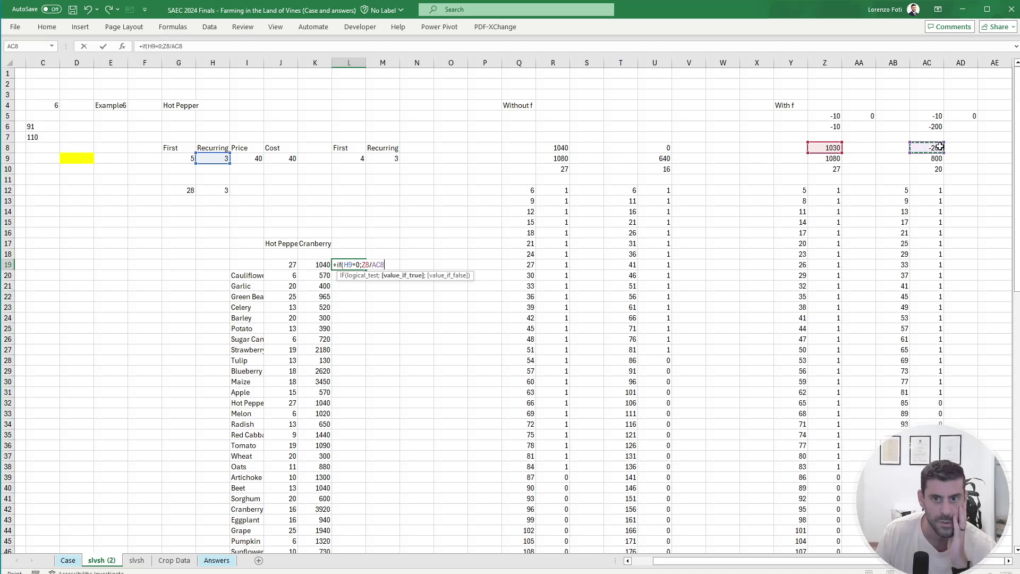
pyautogui.press('BackSpace')
pyautogui.press('BackSpace')
pyautogui.press('BackSpace')
pyautogui.press('BackSpace')
pyautogui.press('BackSpace')
pyautogui.press('BackSpace')
pyautogui.press('BackSpace')
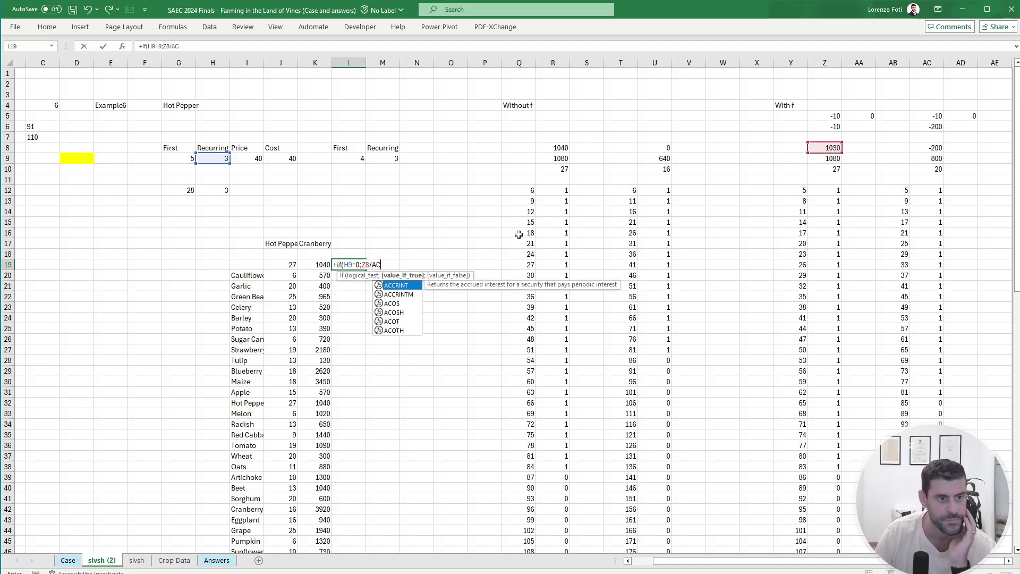
pyautogui.write(';')
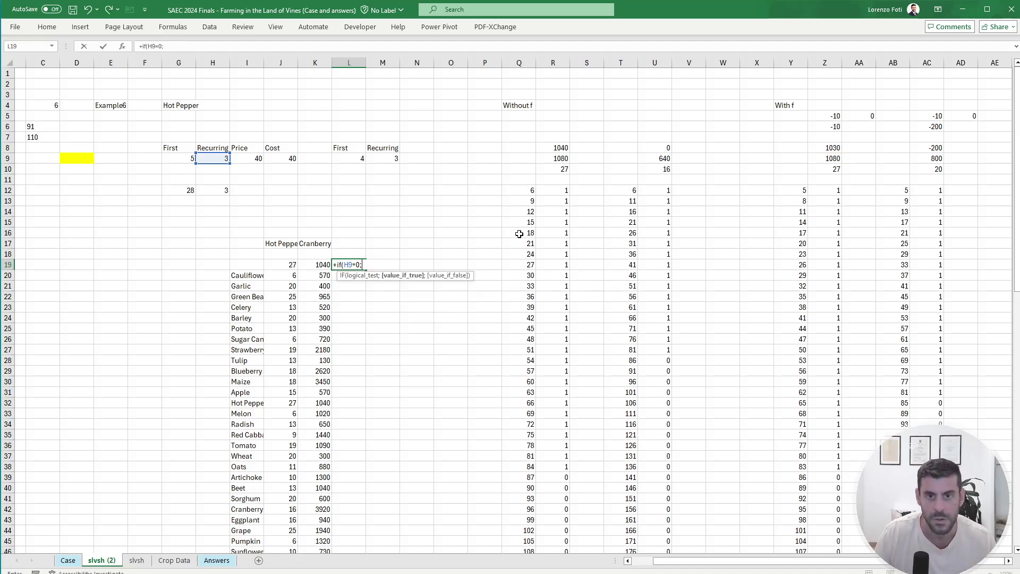
# Step: Complete the L19 IF formula with AC8/U8 when H9 is 0 and Z8/R8 otherwise
pyautogui.click(938, 151)
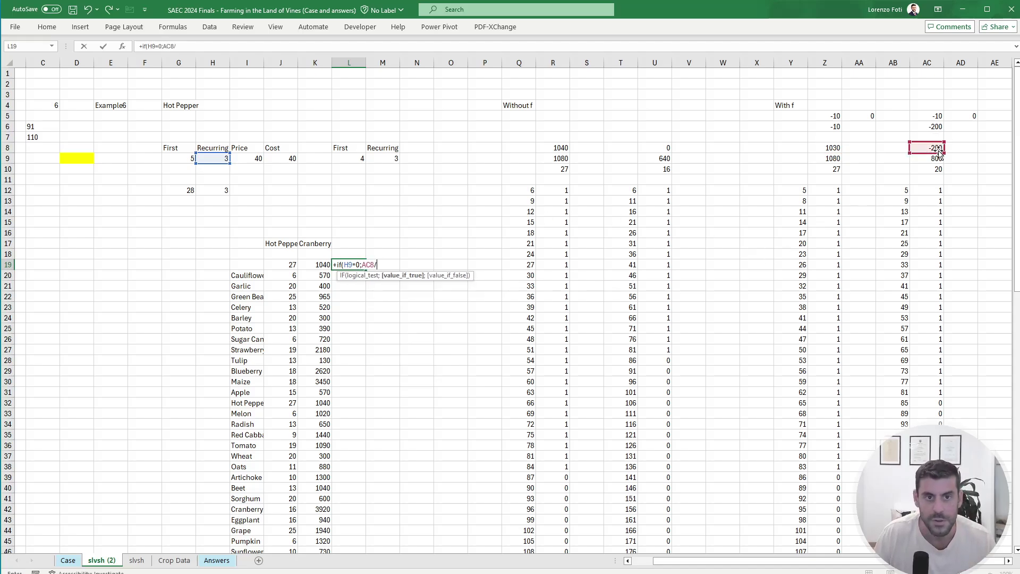
pyautogui.write('/')
pyautogui.click(661, 148)
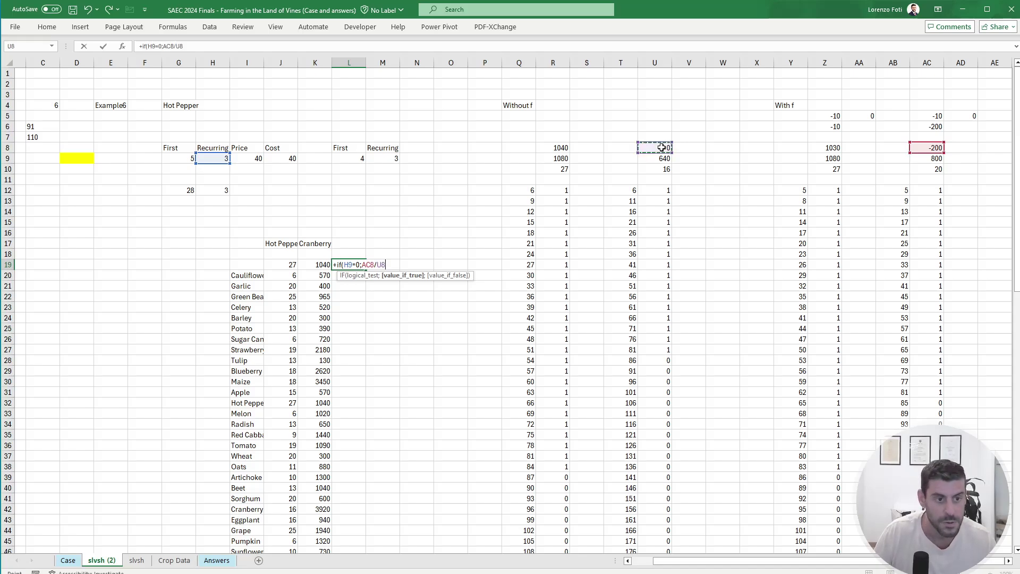
pyautogui.write(';')
pyautogui.click(832, 148)
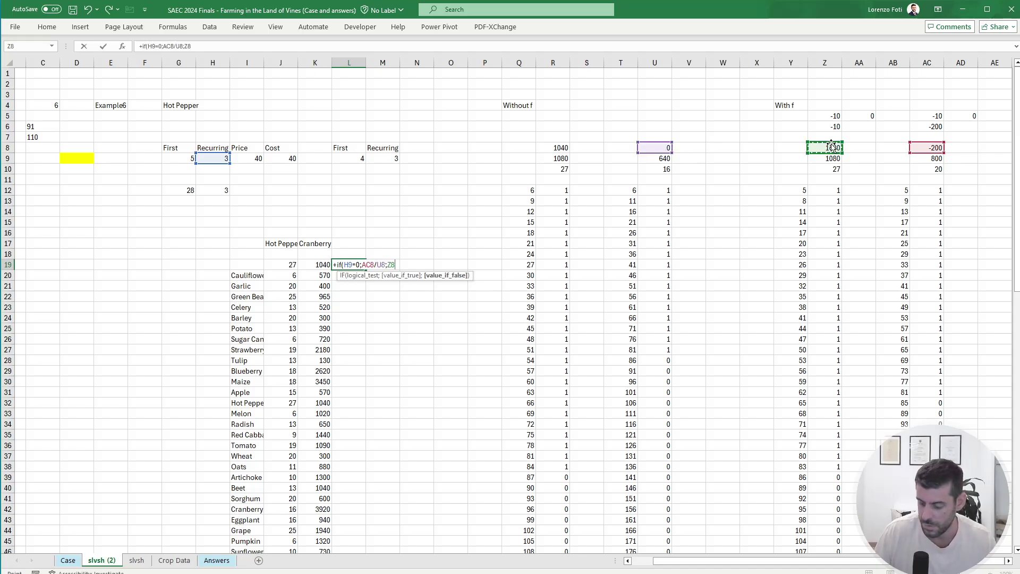
pyautogui.write('/')
pyautogui.click(557, 147)
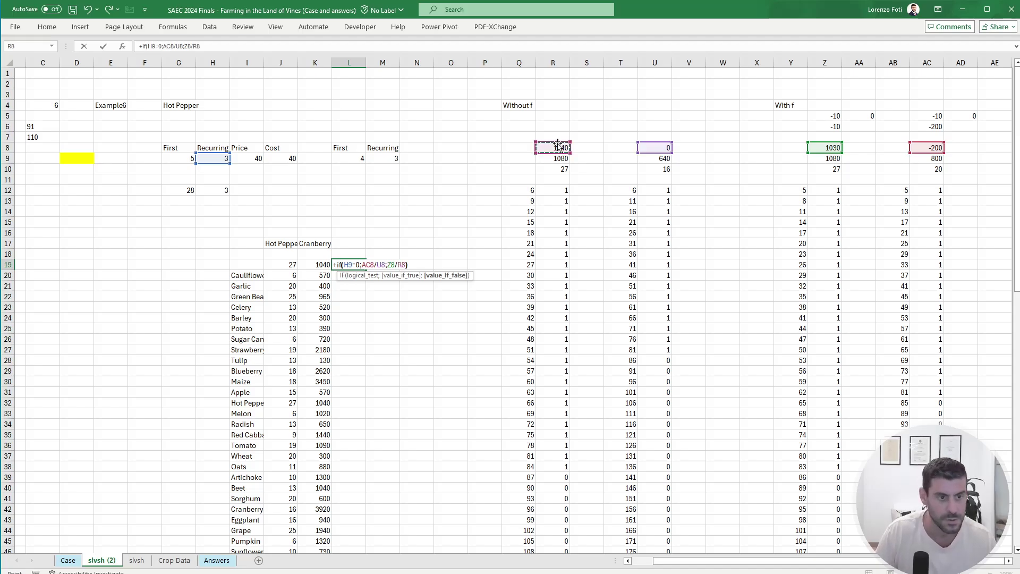
pyautogui.press('Return')
# Step: Create a data table over I19:L47 with G4 as the column input cell
pyautogui.press('Up')
pyautogui.press('Left')
pyautogui.press('Left')
pyautogui.press('Left')
pyautogui.hotkey('shift', 'Right')
pyautogui.hotkey('shift', 'Right')
pyautogui.hotkey('shift', 'Right')
pyautogui.hotkey('shift', 'Down')
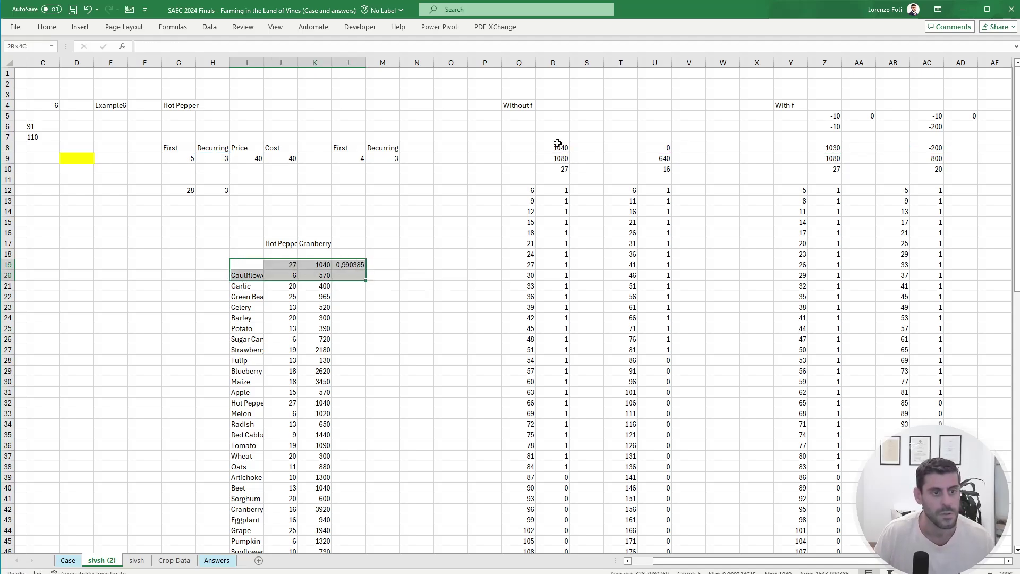
pyautogui.hotkey('ctrl', 'shift', 'Down')
pyautogui.hotkey('alt', 'a')
pyautogui.press('w')
pyautogui.press('t')
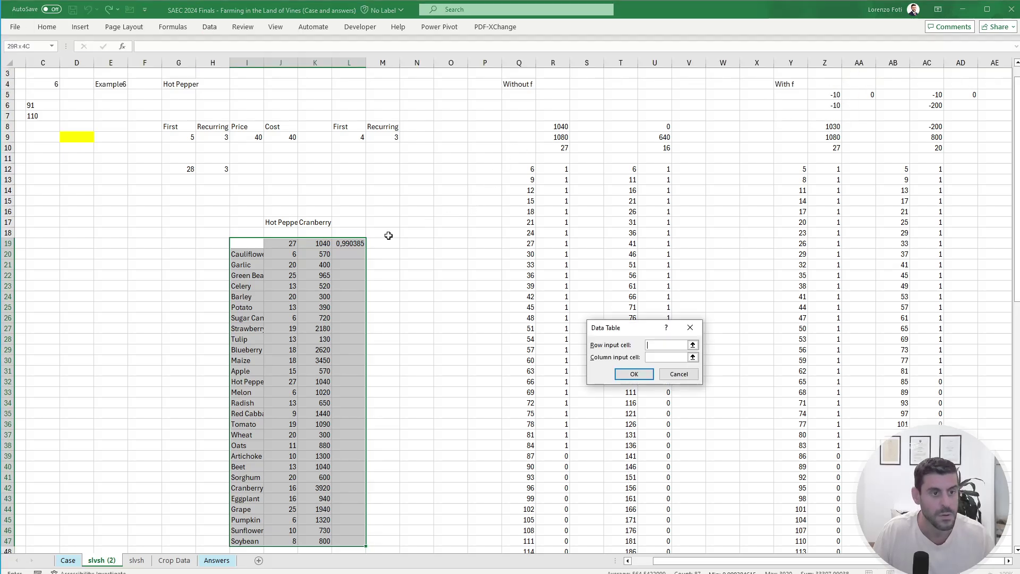
pyautogui.click(178, 85)
pyautogui.press('Return')
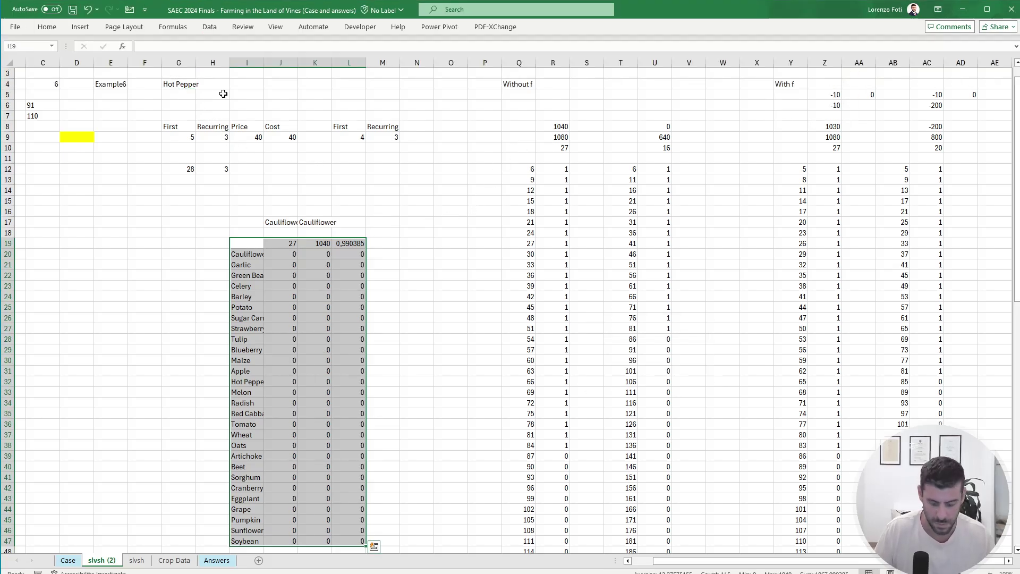
pyautogui.click(405, 252)
pyautogui.scroll(1, 360, 242)
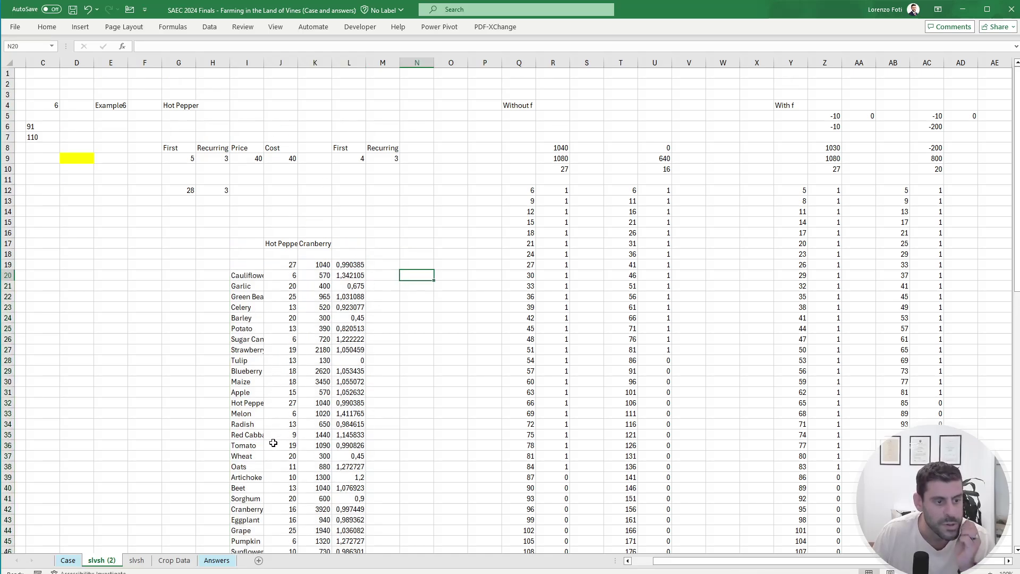
# Step: Copy the XLOOKUP crop formula into L17 so it searches the profit ratios in L20:L47
pyautogui.click(333, 403)
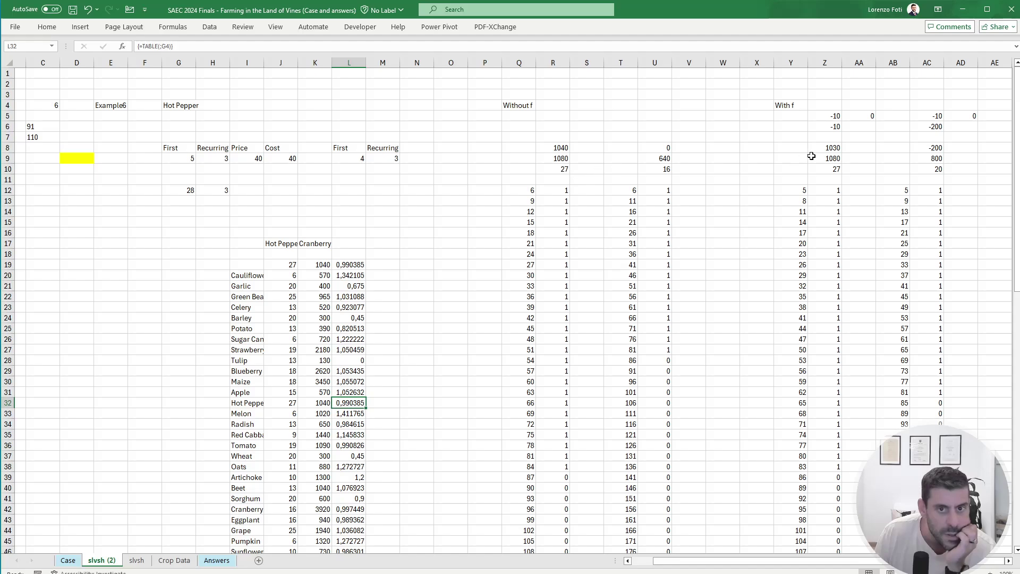
pyautogui.click(342, 243)
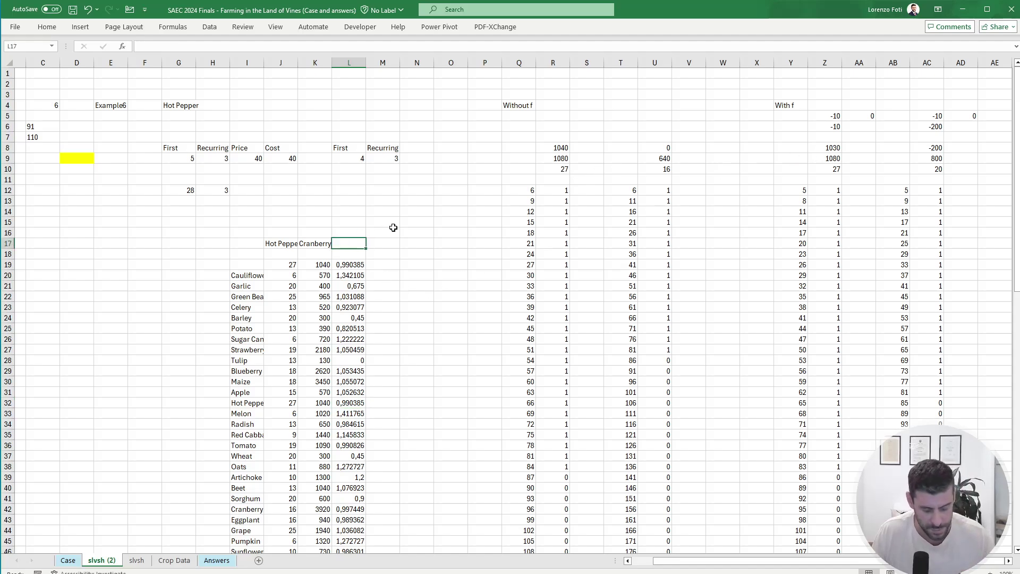
pyautogui.hotkey('ctrl', 'v')
# Step: Enter Melon as the Bonus 4 answer on the Case sheet
pyautogui.click(68, 560)
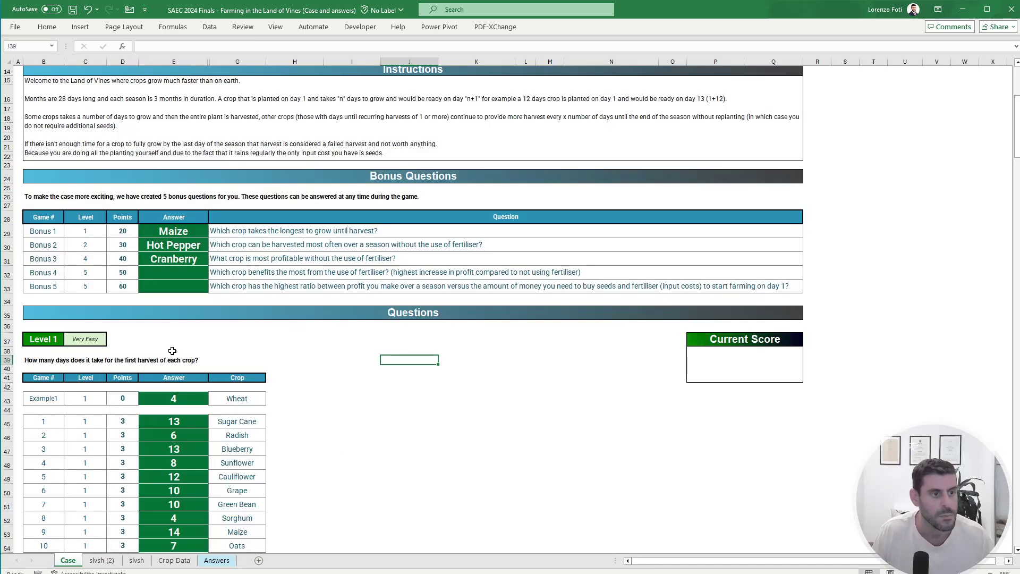
pyautogui.click(191, 275)
pyautogui.write('Melon')
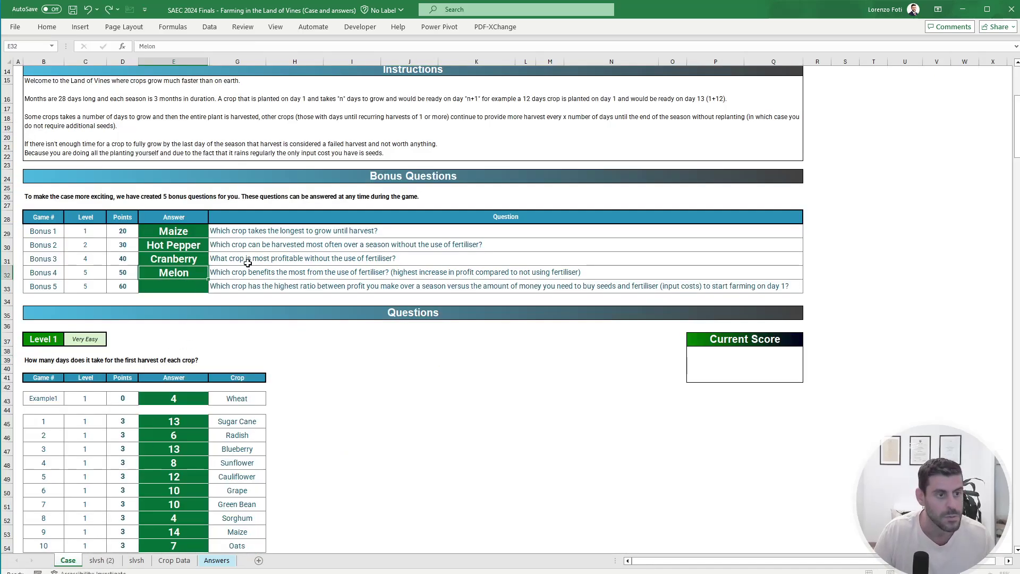
pyautogui.press('Return')
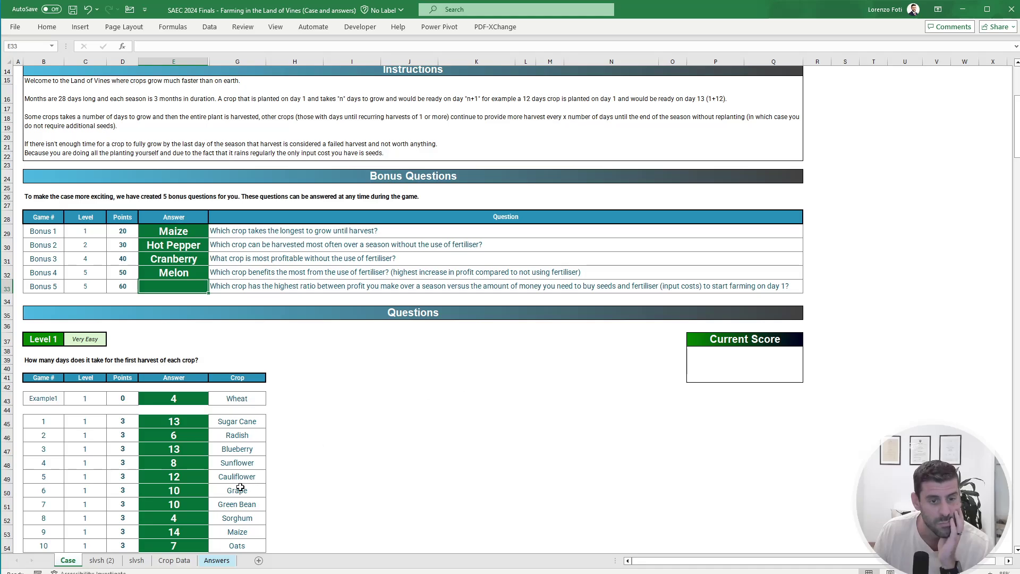
# Step: Enter the input cost formula +10+$J$9 in Z3 on slvsh (2) and copy it to AC3
pyautogui.click(106, 563)
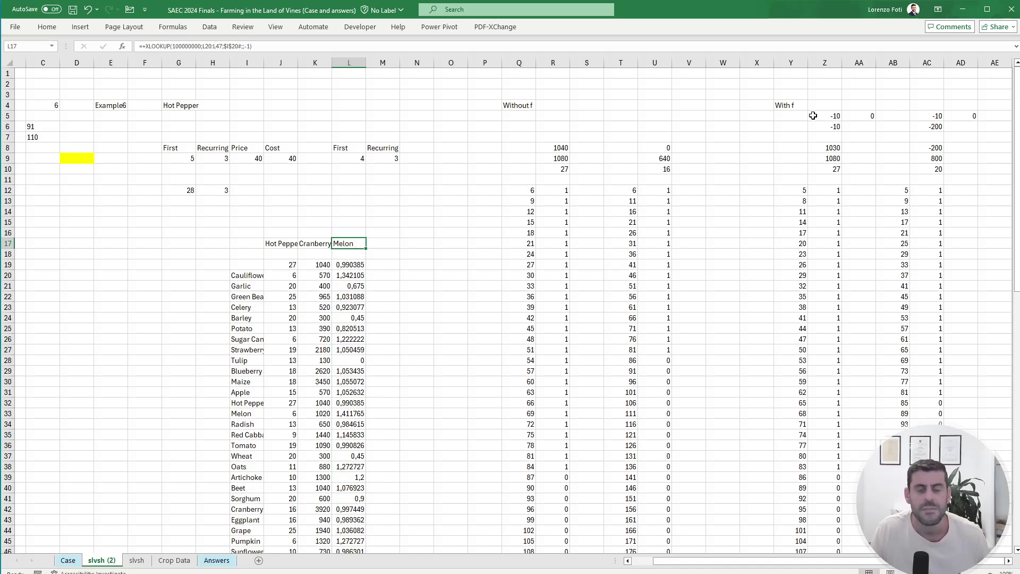
pyautogui.click(826, 95)
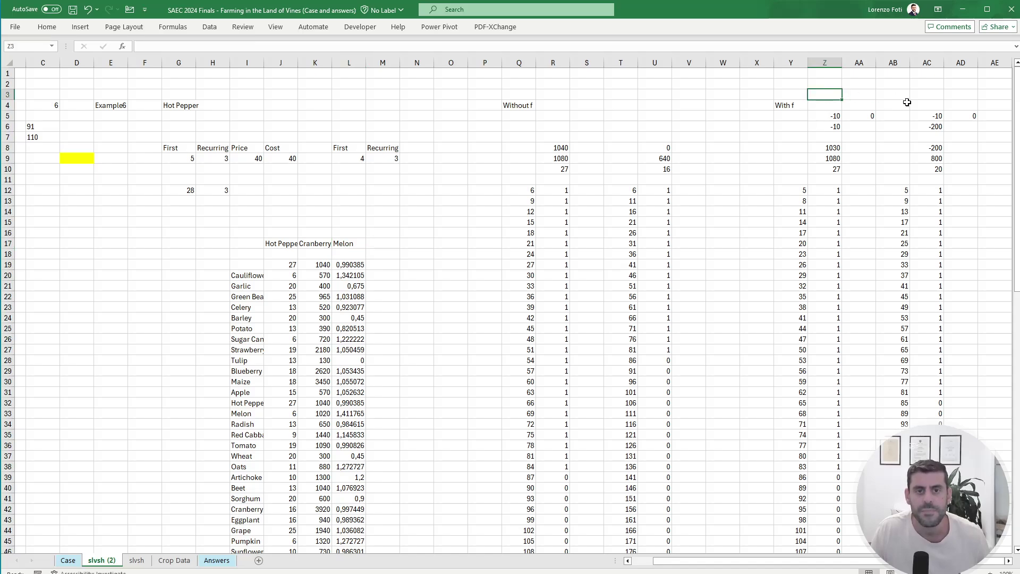
pyautogui.write('+10+')
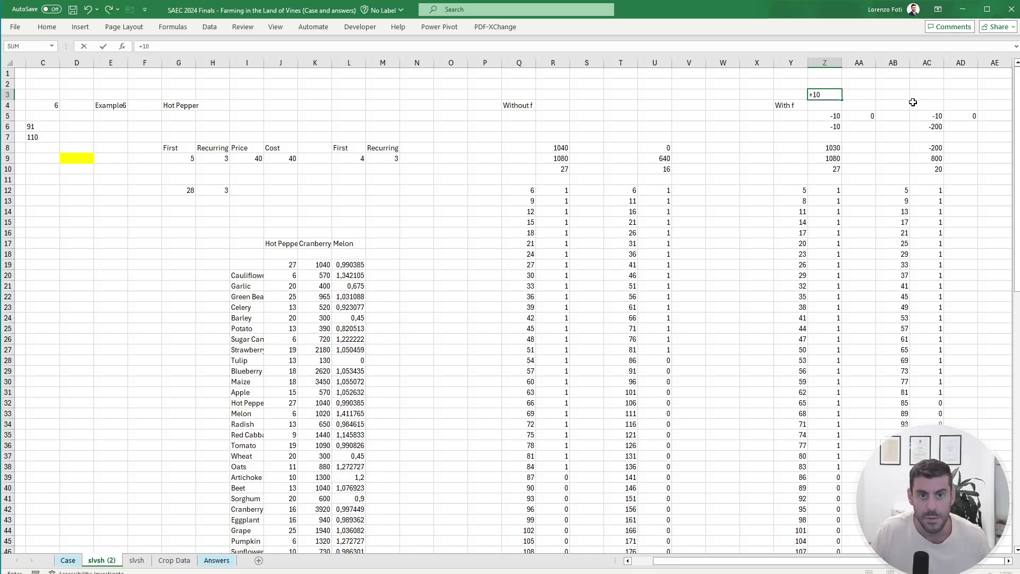
pyautogui.click(280, 158)
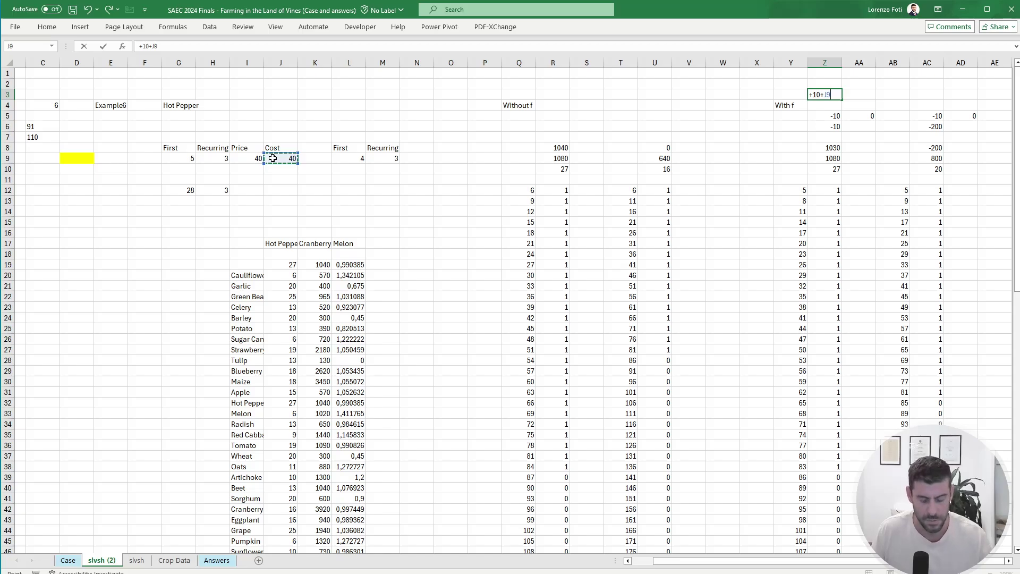
pyautogui.press('F4')
pyautogui.press('Return')
pyautogui.press('Up')
pyautogui.hotkey('ctrl', 'c')
pyautogui.press('Right')
pyautogui.press('Right')
pyautogui.press('Right')
pyautogui.hotkey('ctrl', 'v')
pyautogui.press('Escape')
pyautogui.press('Left')
pyautogui.press('Left')
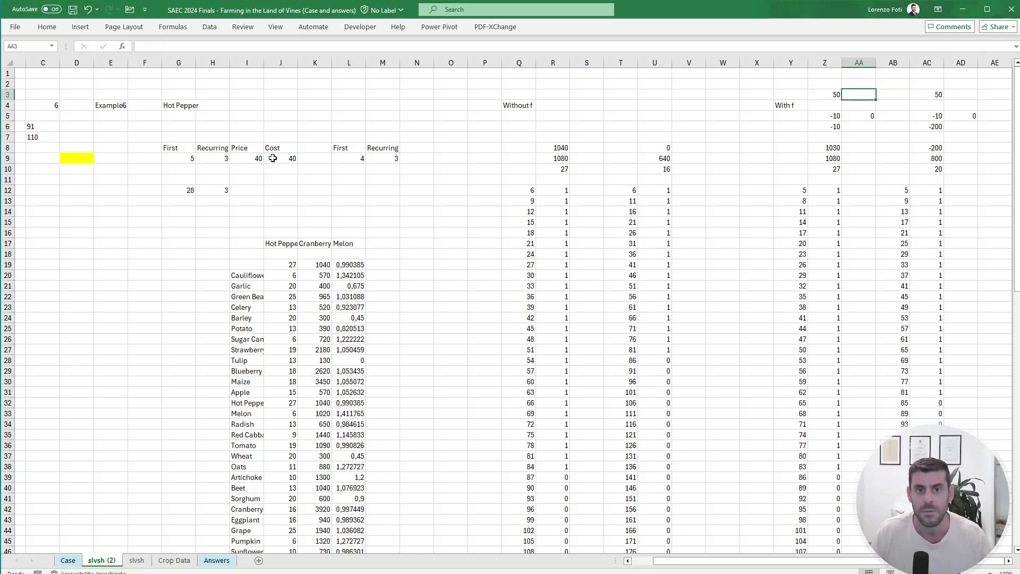
# Step: Enter the profit-to-input-cost ratio Z8/Z3 in Z2 and copy the formula to AC2
pyautogui.press('Left')
pyautogui.press('Up')
pyautogui.write('+')
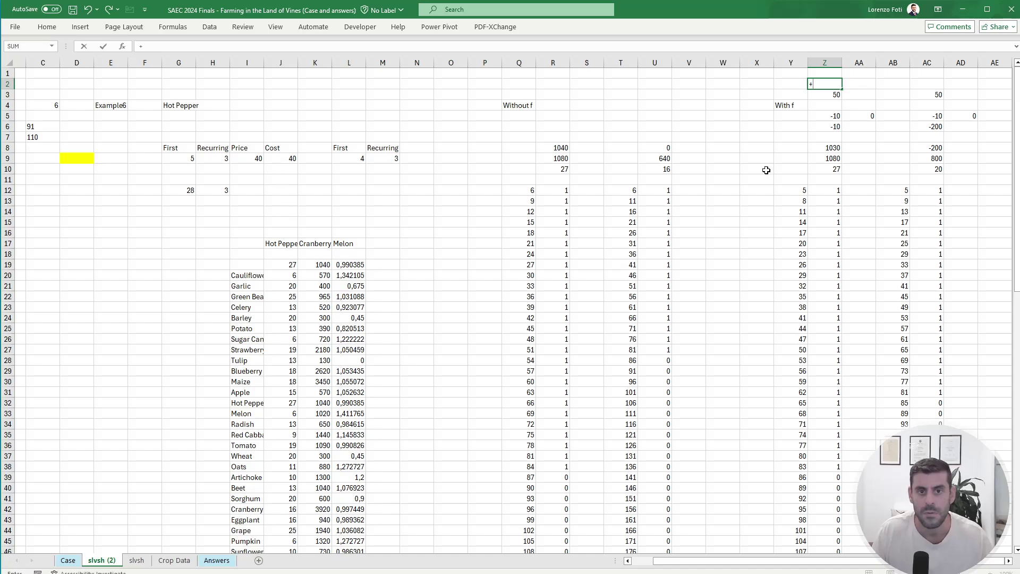
pyautogui.click(822, 147)
pyautogui.write('/')
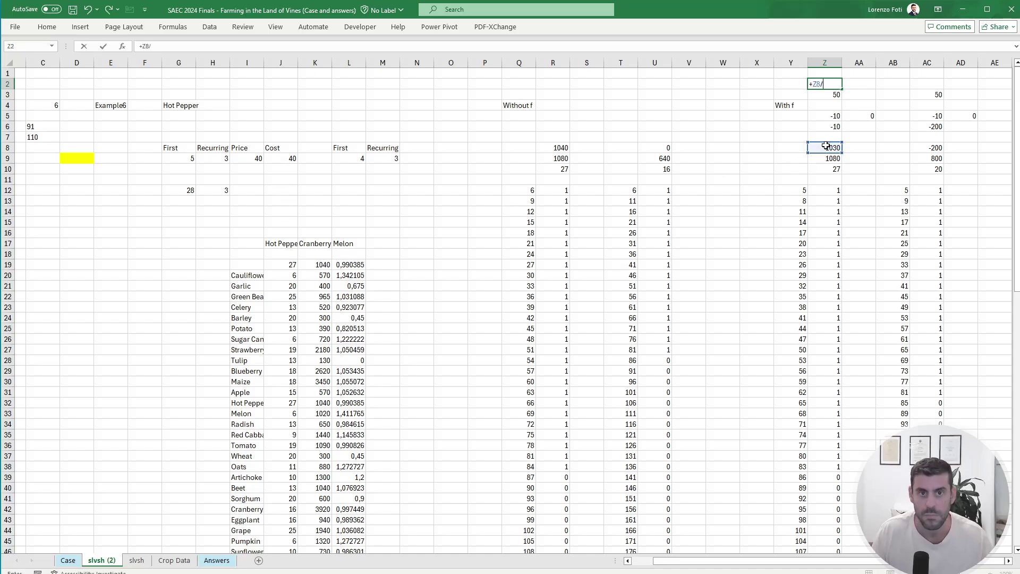
pyautogui.click(831, 96)
pyautogui.hotkey('ctrl', 'Return')
pyautogui.hotkey('ctrl', 'c')
pyautogui.press('Right')
pyautogui.press('Right')
pyautogui.press('Right')
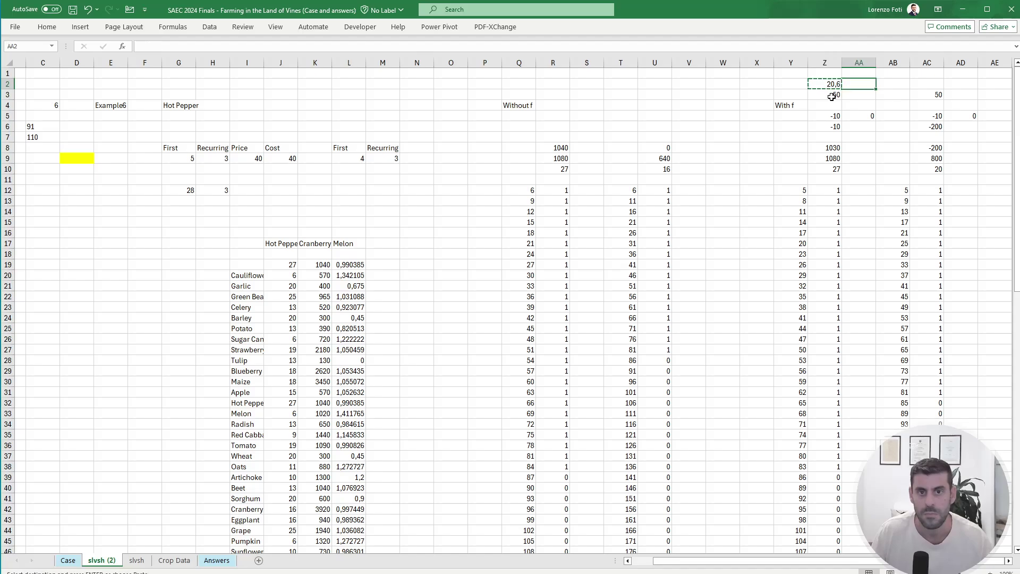
pyautogui.hotkey('ctrl', 'v')
pyautogui.press('Escape')
# Step: Check the with-fertiliser profit formulas in Z8 and AC8
pyautogui.click(832, 147)
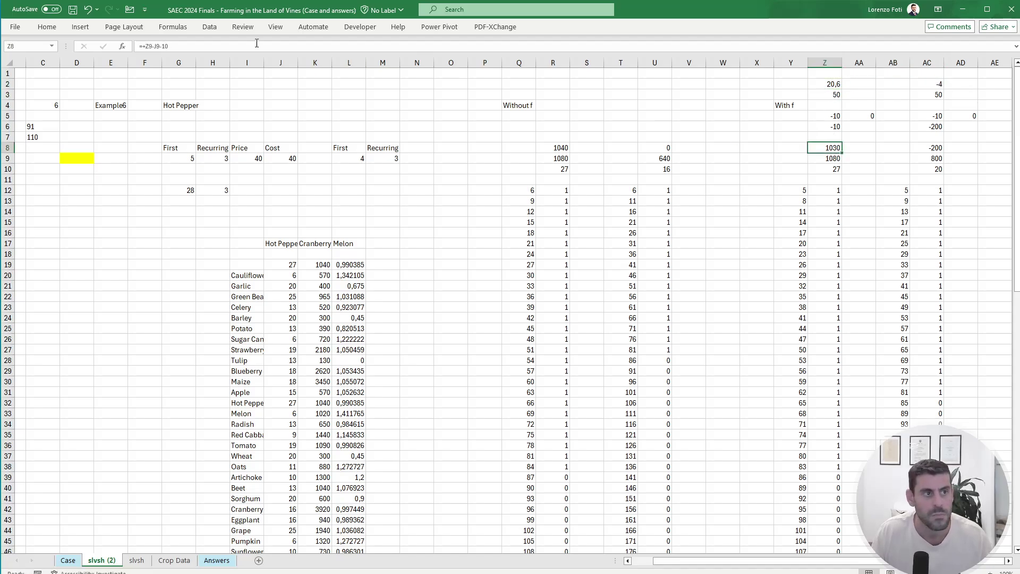
pyautogui.press('F2')
pyautogui.press('Escape')
pyautogui.click(935, 148)
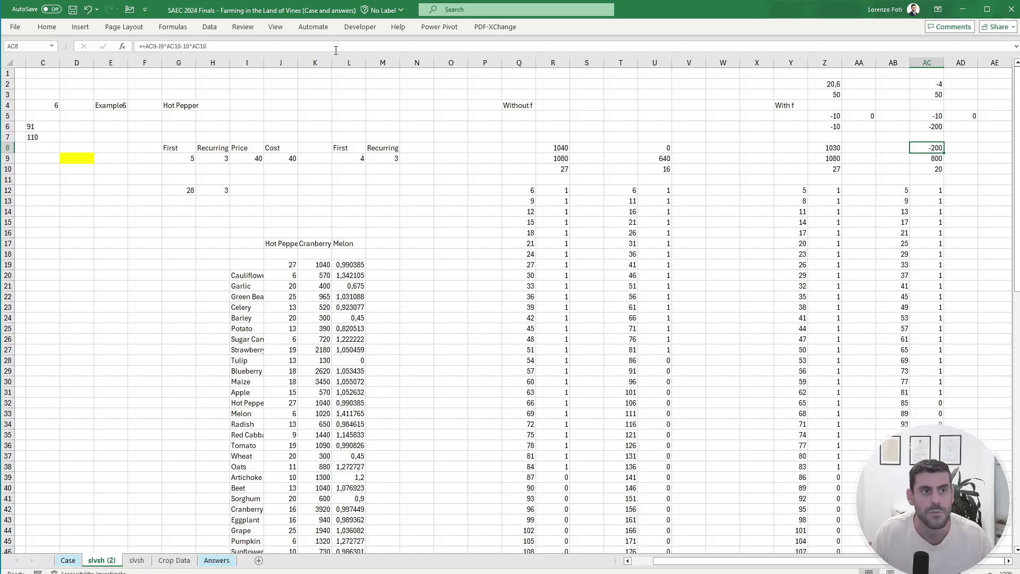
pyautogui.press('F2')
pyautogui.press('Escape')
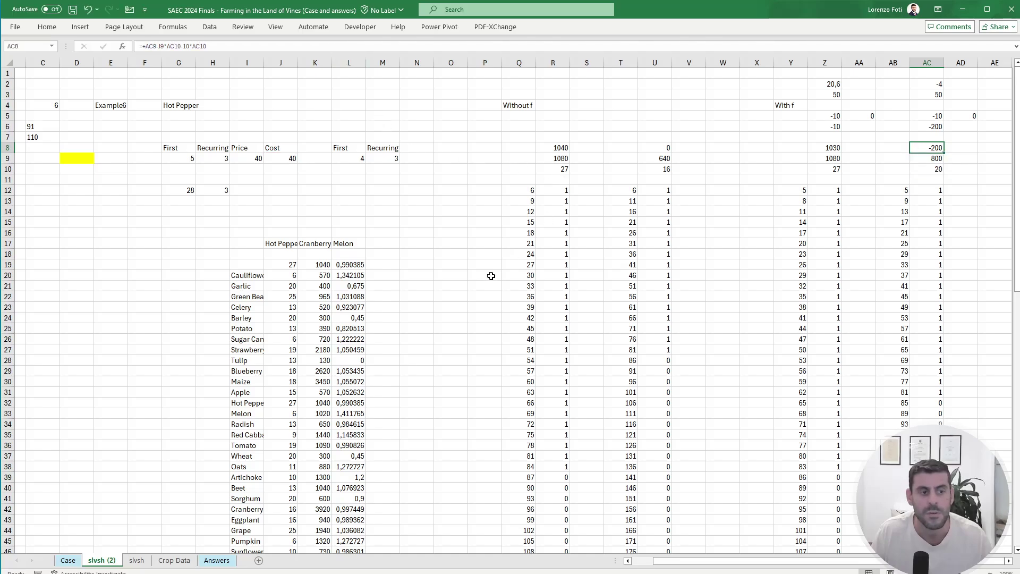
# Step: Enter an IF formula in M19 that returns AC2 when H9 equals 0 and Z2 otherwise
pyautogui.click(369, 264)
pyautogui.write('+')
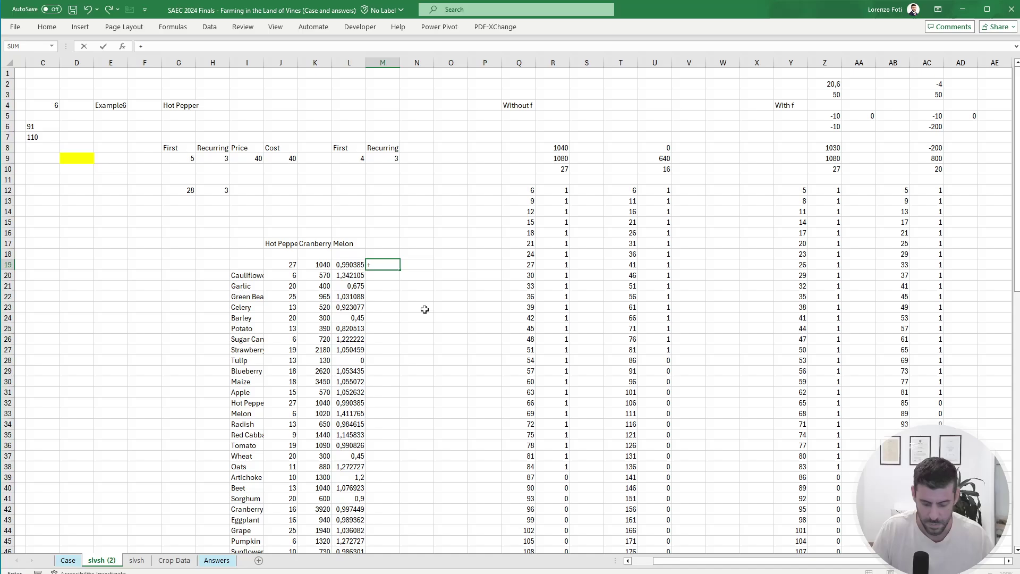
pyautogui.write('if(')
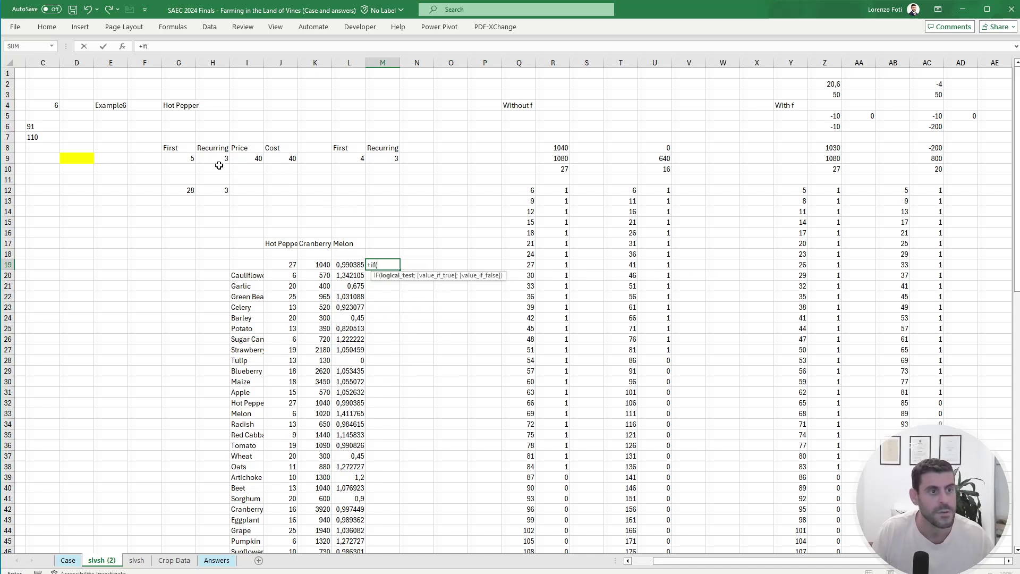
pyautogui.click(215, 159)
pyautogui.write('=0')
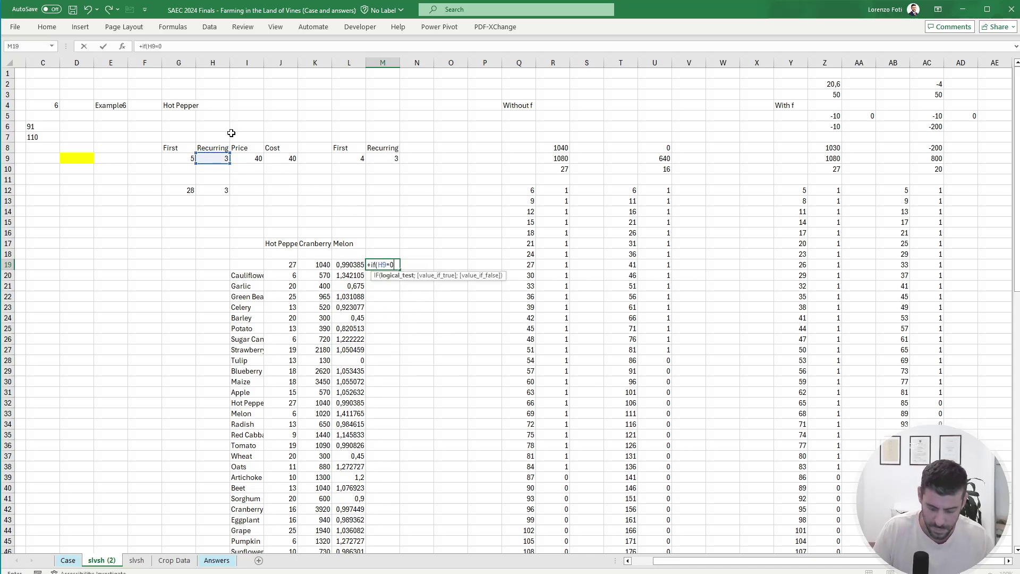
pyautogui.write(';')
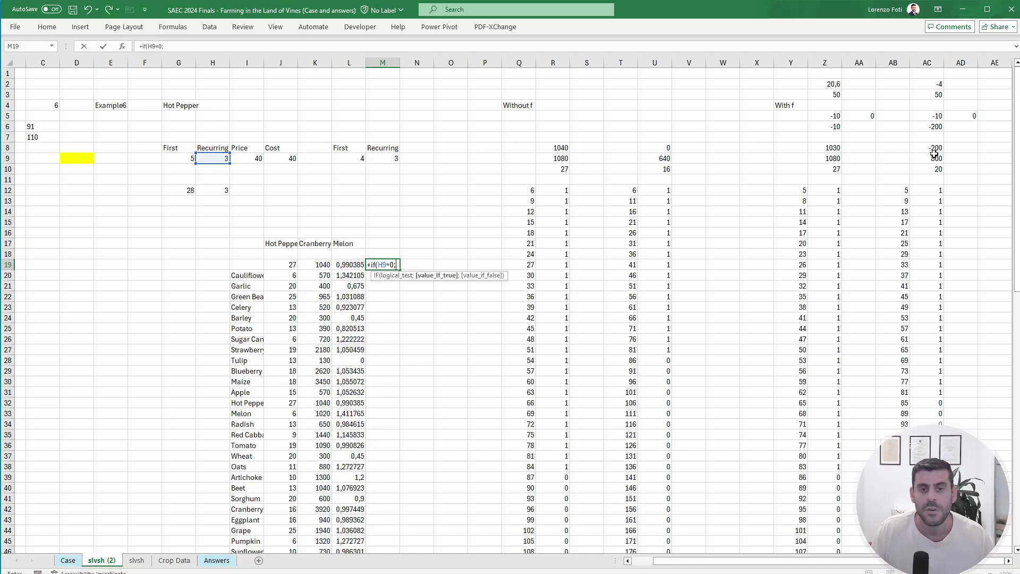
pyautogui.click(939, 81)
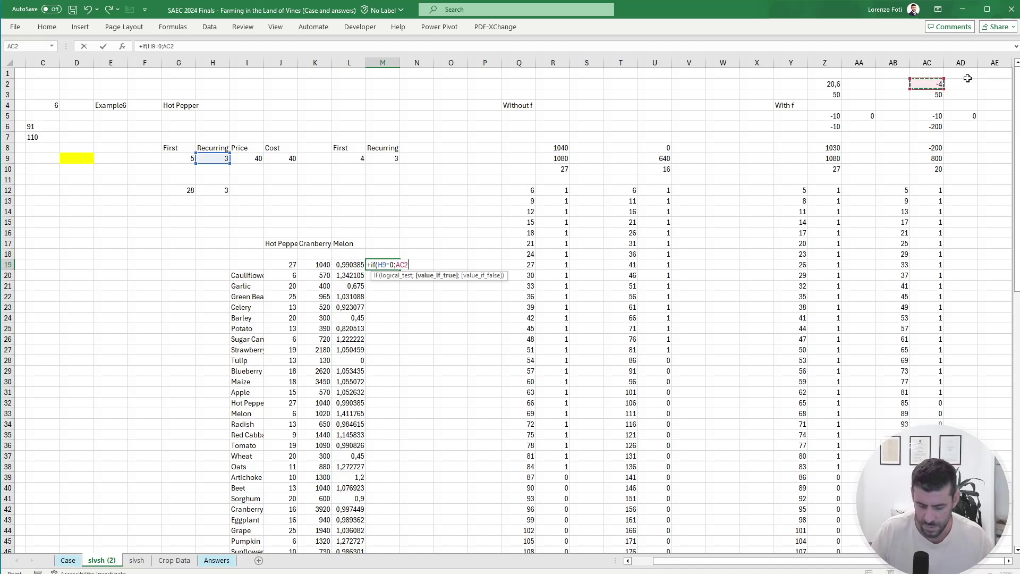
pyautogui.write(';')
pyautogui.click(827, 85)
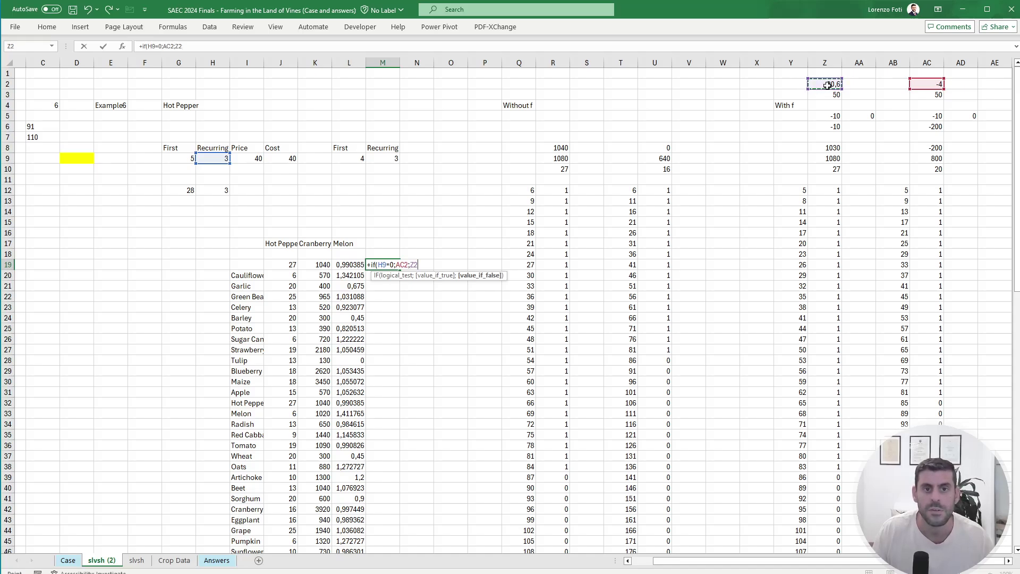
pyautogui.write(')')
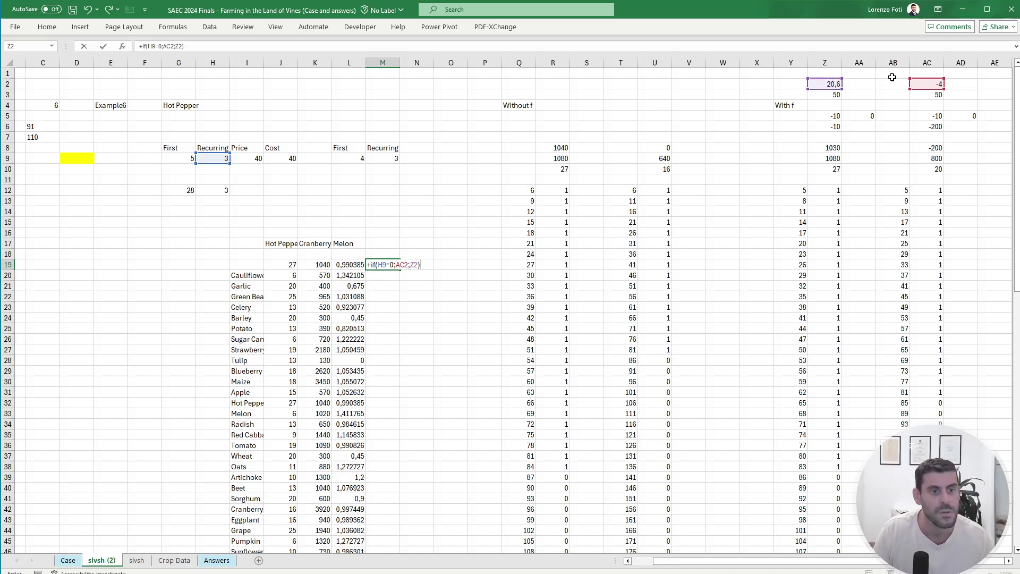
pyautogui.press('Return')
# Step: Create a data table over I19:M47 with G4 as the column input cell and recalculate it
pyautogui.press('Left')
pyautogui.press('Left')
pyautogui.press('Left')
pyautogui.press('Left')
pyautogui.press('Up')
pyautogui.hotkey('shift', 'Right')
pyautogui.hotkey('shift', 'Right')
pyautogui.hotkey('shift', 'Right')
pyautogui.hotkey('shift', 'Right')
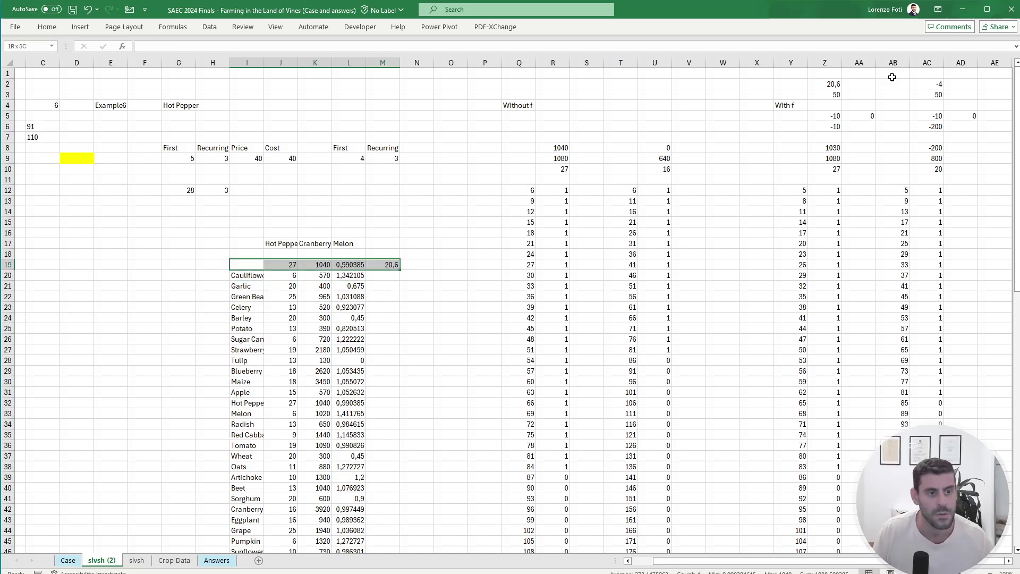
pyautogui.hotkey('shift', 'Down')
pyautogui.hotkey('ctrl', 'shift', 'Down')
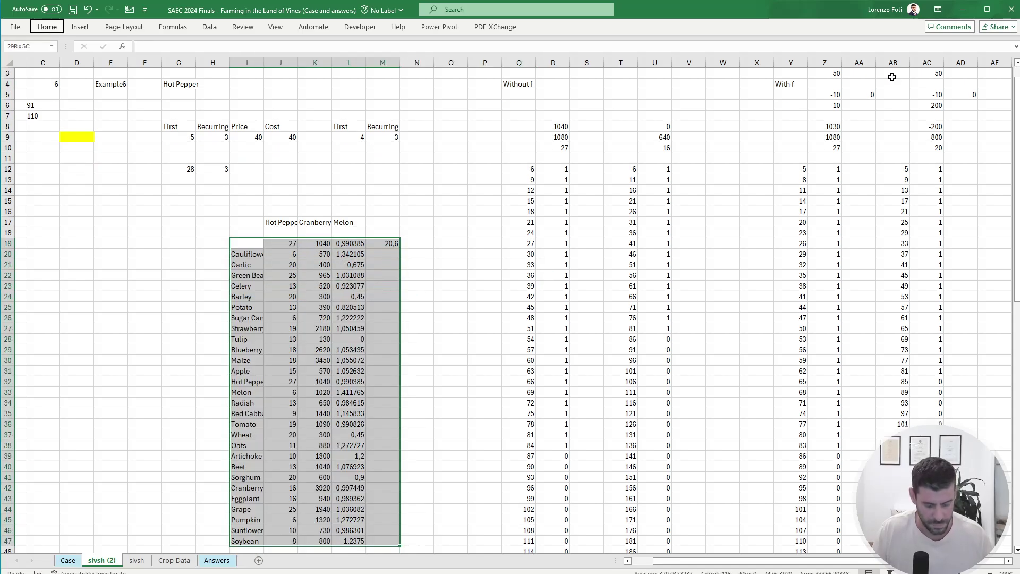
pyautogui.hotkey('alt', 'a')
pyautogui.press('w')
pyautogui.press('t')
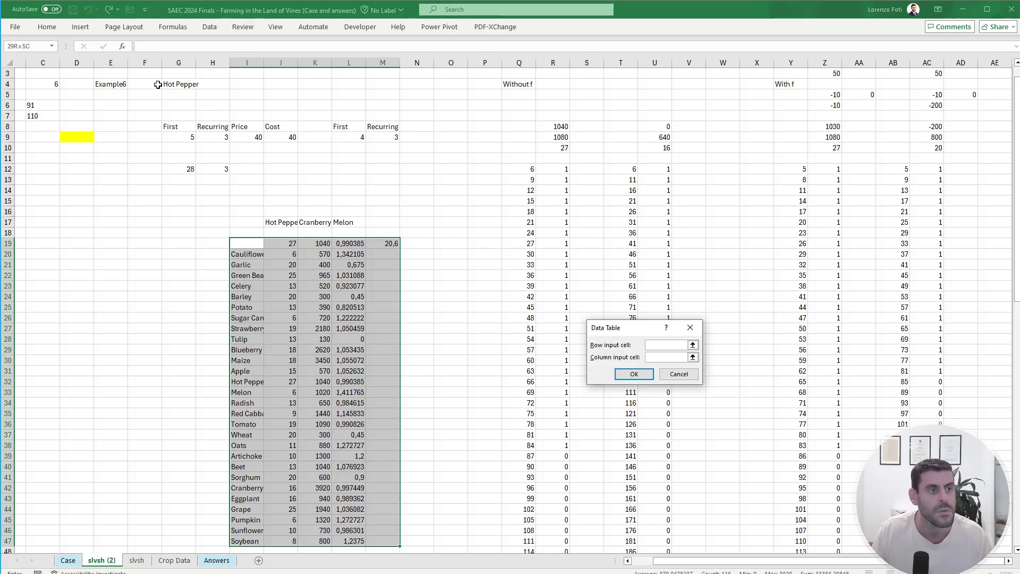
pyautogui.click(158, 85)
pyautogui.press('Return')
pyautogui.hotkey('alt', 'm')
pyautogui.press('x')
pyautogui.press('a')
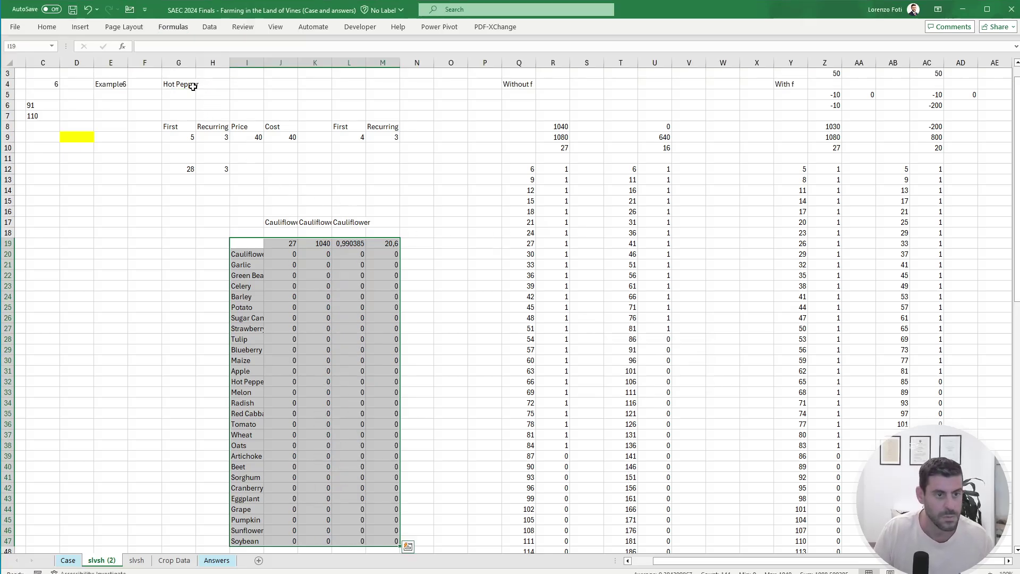
# Step: Copy the best-crop XLOOKUP formula from L17 to M17 for the profit-to-input-cost ratio column
pyautogui.press('Right')
pyautogui.press('Right')
pyautogui.press('Right')
pyautogui.press('Up')
pyautogui.press('Up')
pyautogui.hotkey('ctrl', 'c')
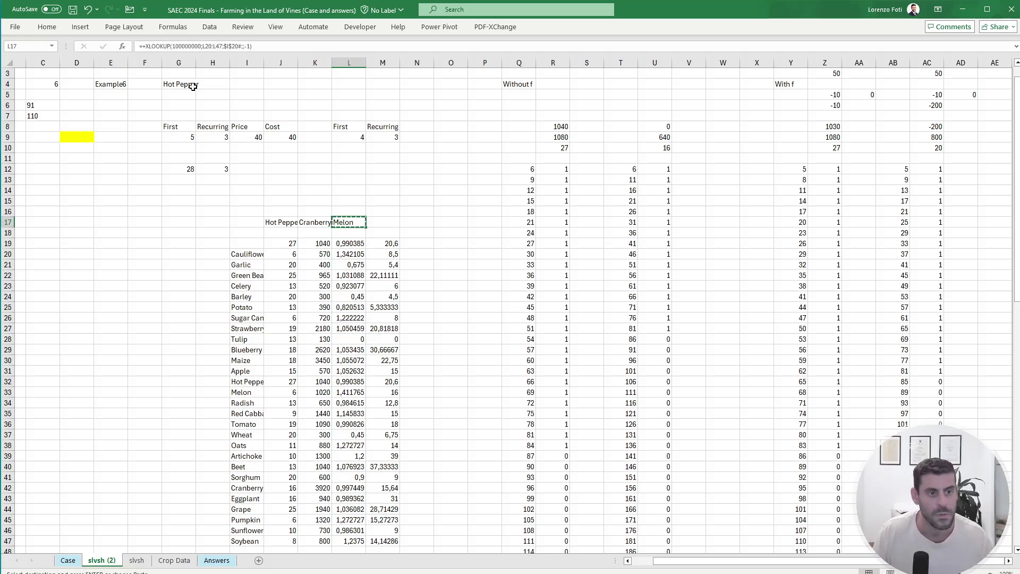
pyautogui.press('Right')
pyautogui.hotkey('ctrl', 'v')
pyautogui.press('Escape')
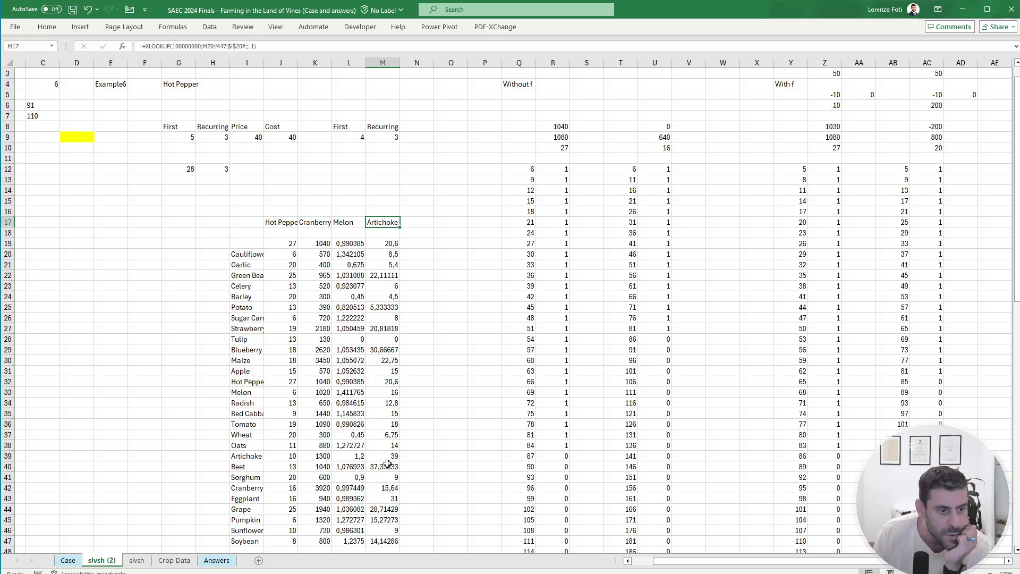
# Step: Check the highest ratios in column M and paste Artichoke from I39 into G4 as a value
pyautogui.click(388, 467)
pyautogui.scroll(-1, 388, 468)
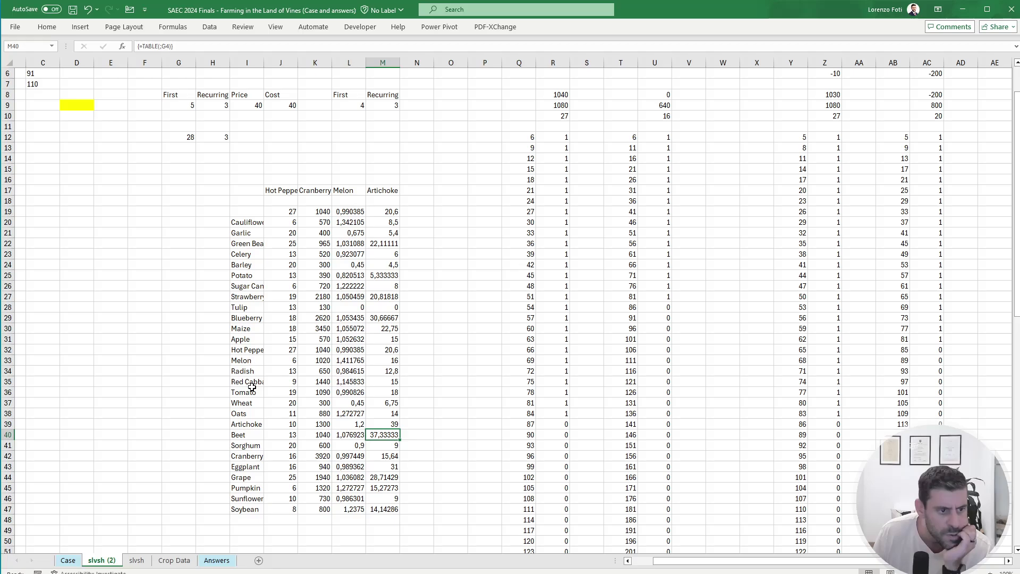
pyautogui.click(376, 423)
pyautogui.scroll(2, 358, 372)
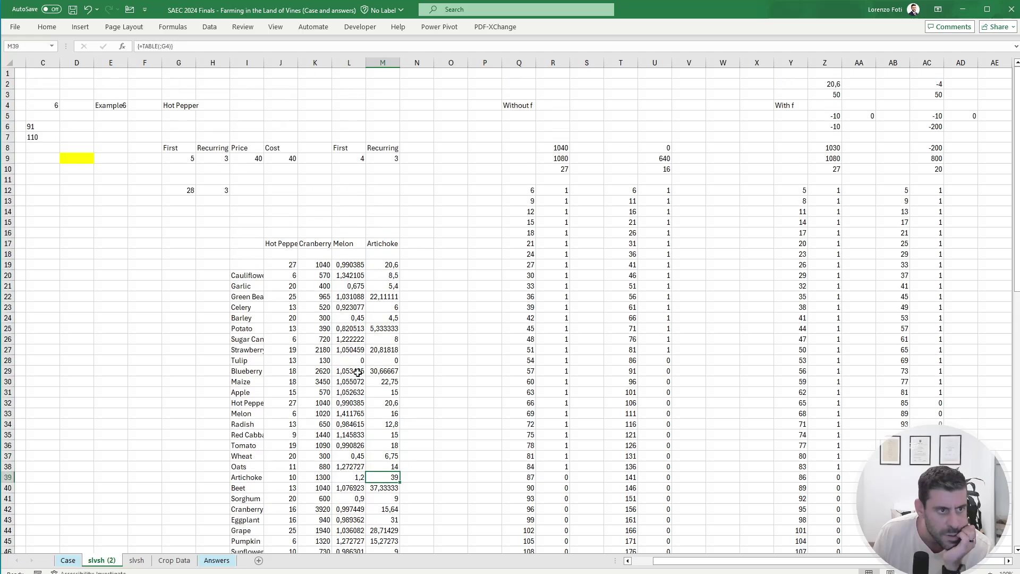
pyautogui.click(249, 477)
pyautogui.hotkey('ctrl', 'c')
pyautogui.rightClick(172, 107)
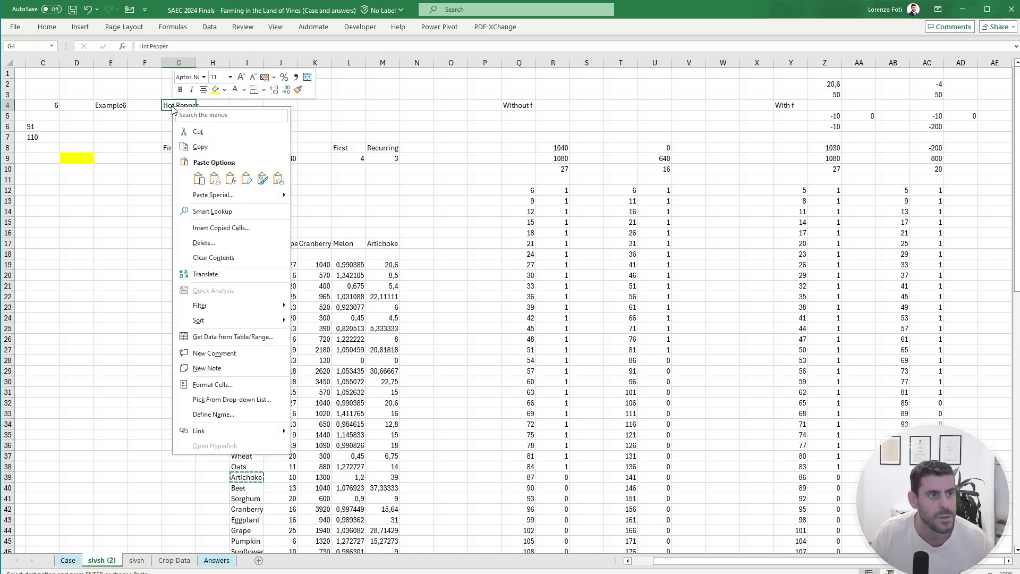
pyautogui.click(211, 175)
pyautogui.click(442, 233)
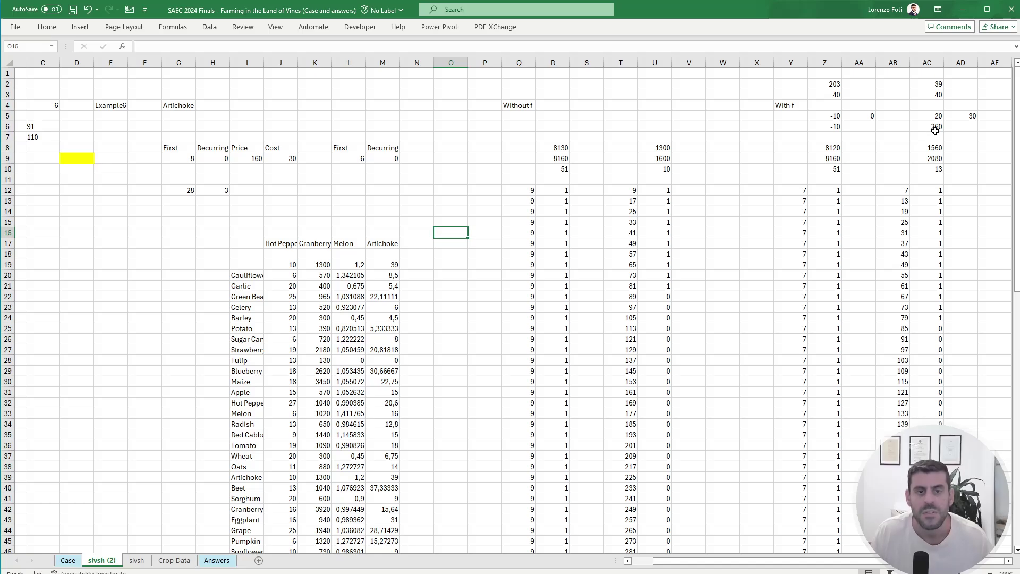
# Step: Check the formulas in AC2, AC3 and AC8 against the Bonus 5 question wording on the Case sheet
pyautogui.click(936, 86)
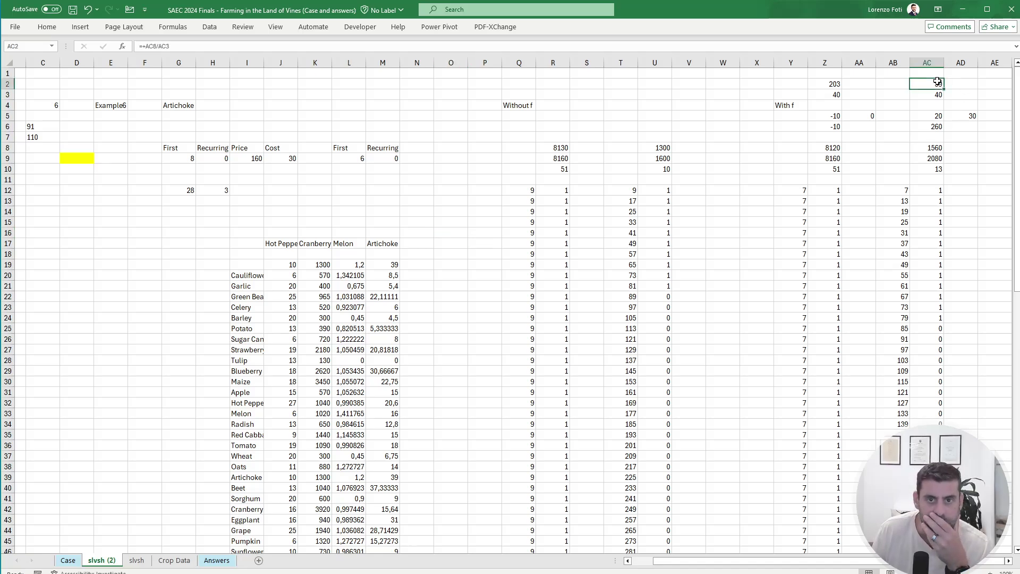
pyautogui.click(937, 93)
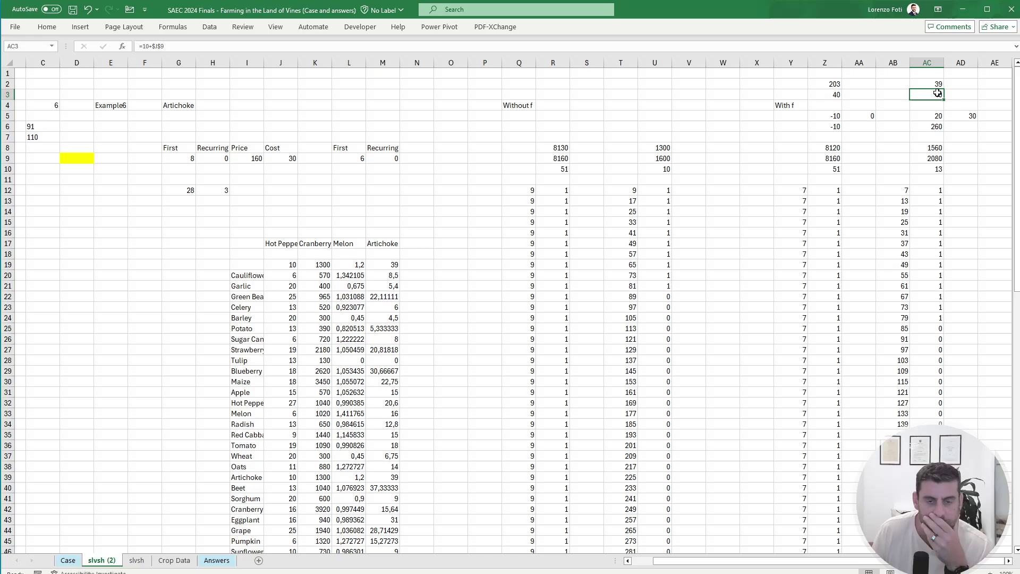
pyautogui.click(935, 147)
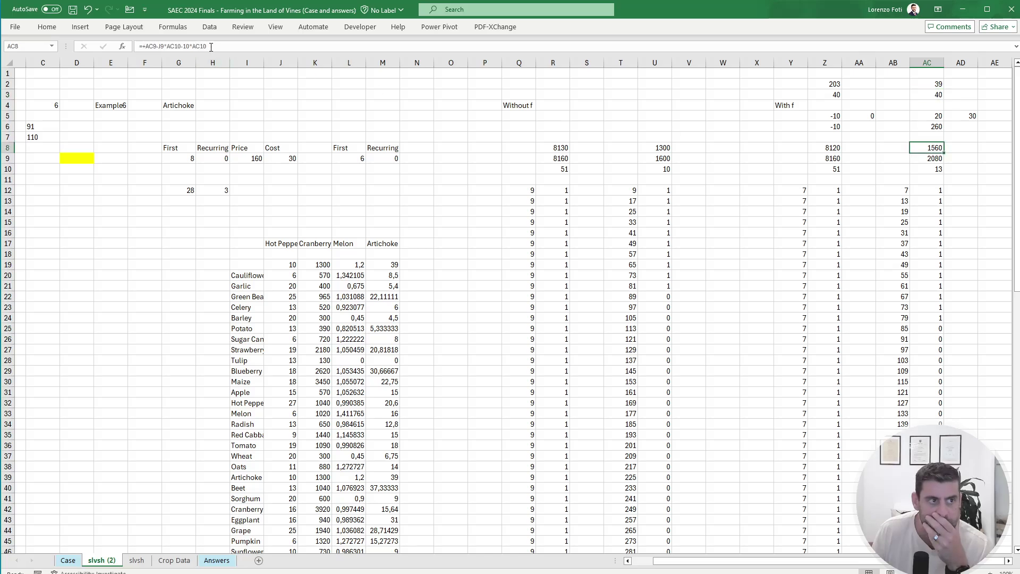
pyautogui.click(67, 560)
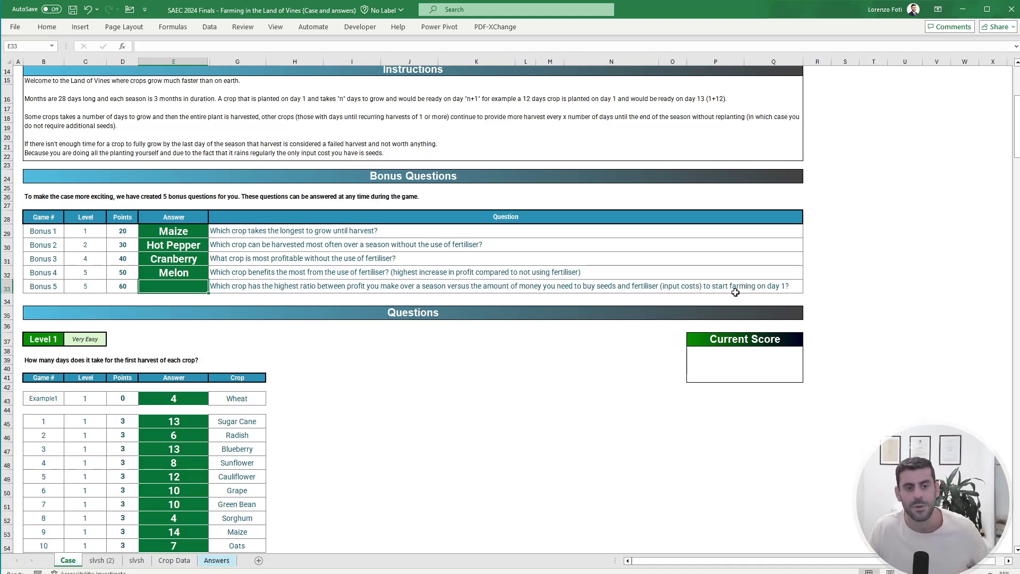
# Step: Copy the crop in M17 of slvsh (2) and paste it as a value into the Bonus 5 answer, E33 on Case
pyautogui.click(106, 560)
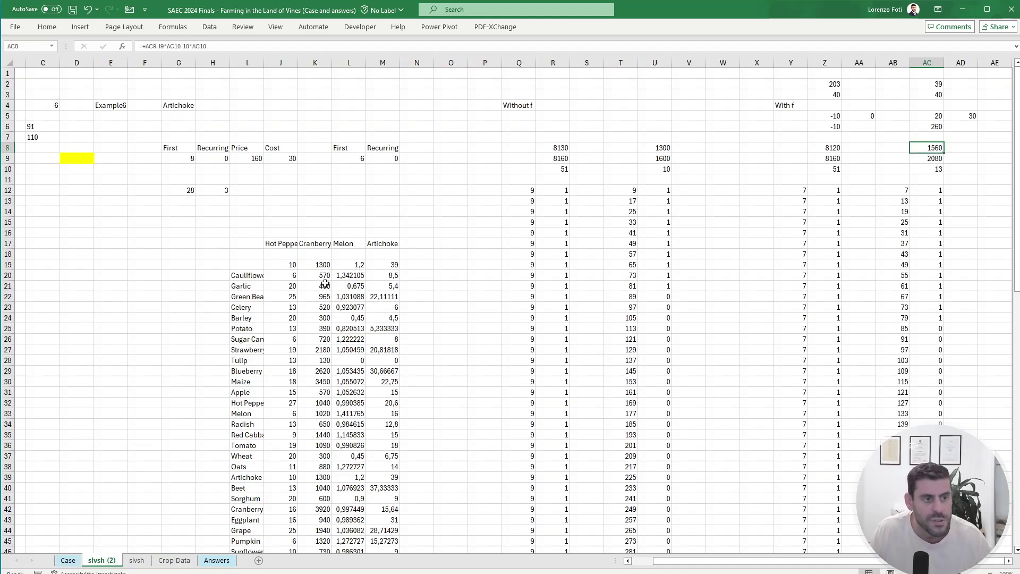
pyautogui.click(384, 244)
pyautogui.hotkey('ctrl', 'c')
pyautogui.click(69, 563)
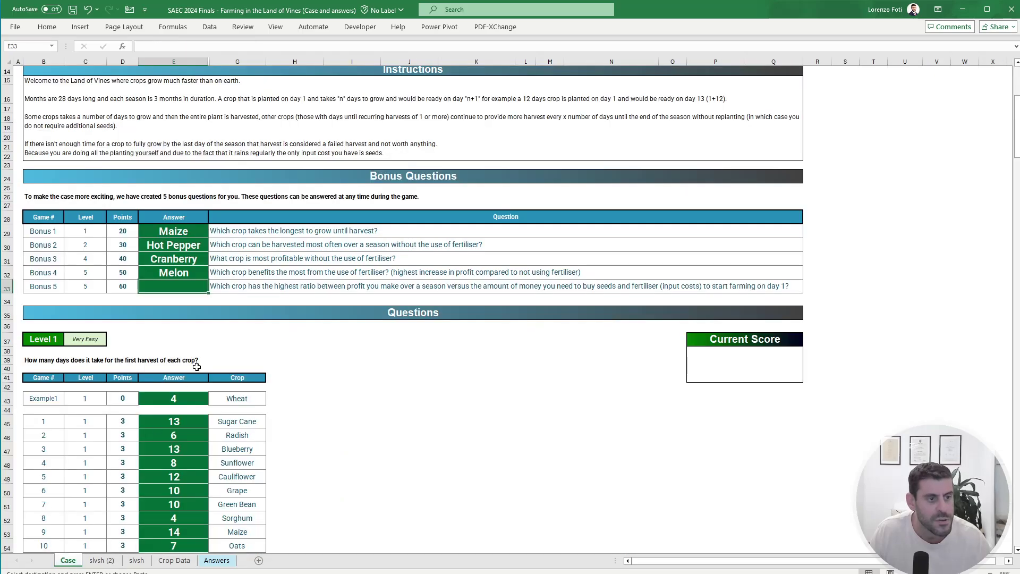
pyautogui.rightClick(182, 286)
pyautogui.click(223, 355)
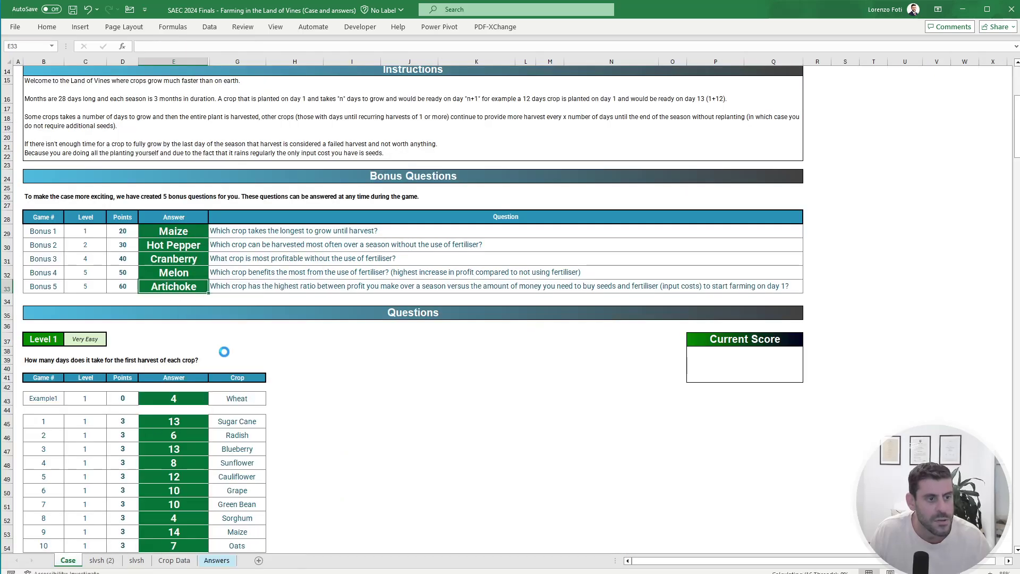
pyautogui.click(249, 338)
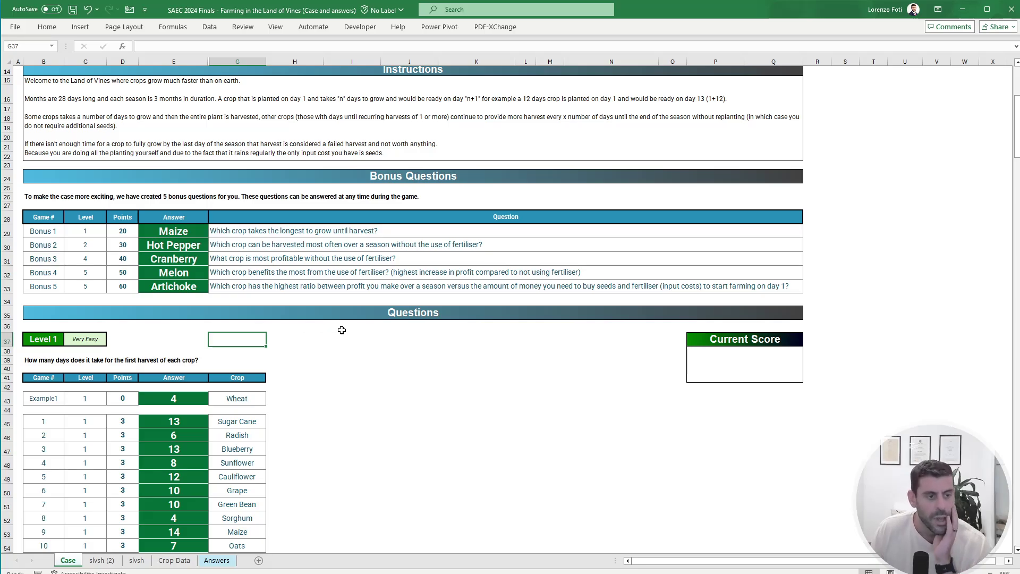
# Step: Set the font colour of the Current Score cell P38 to black
pyautogui.scroll(-20, 322, 401)
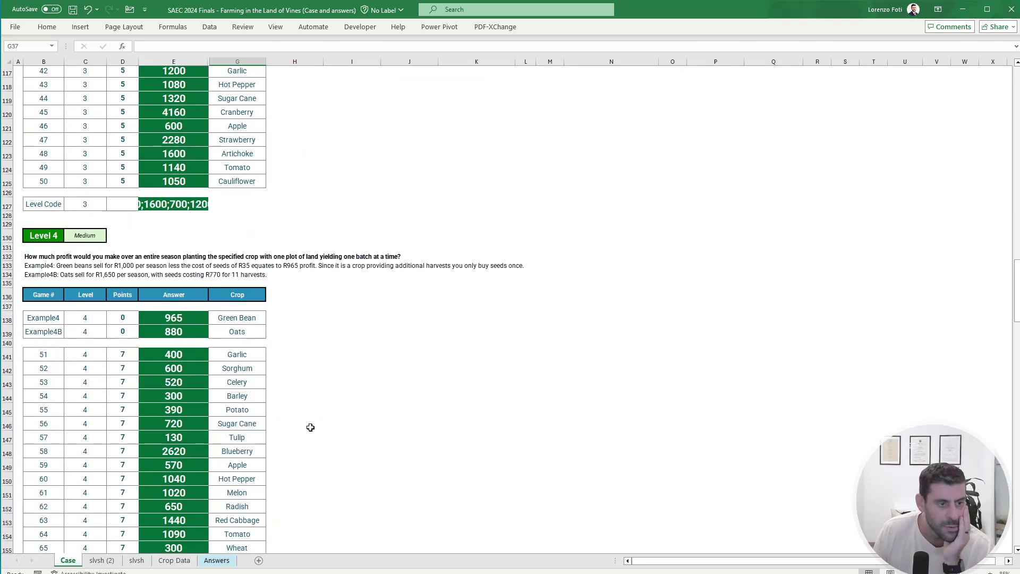
pyautogui.scroll(-20, 322, 401)
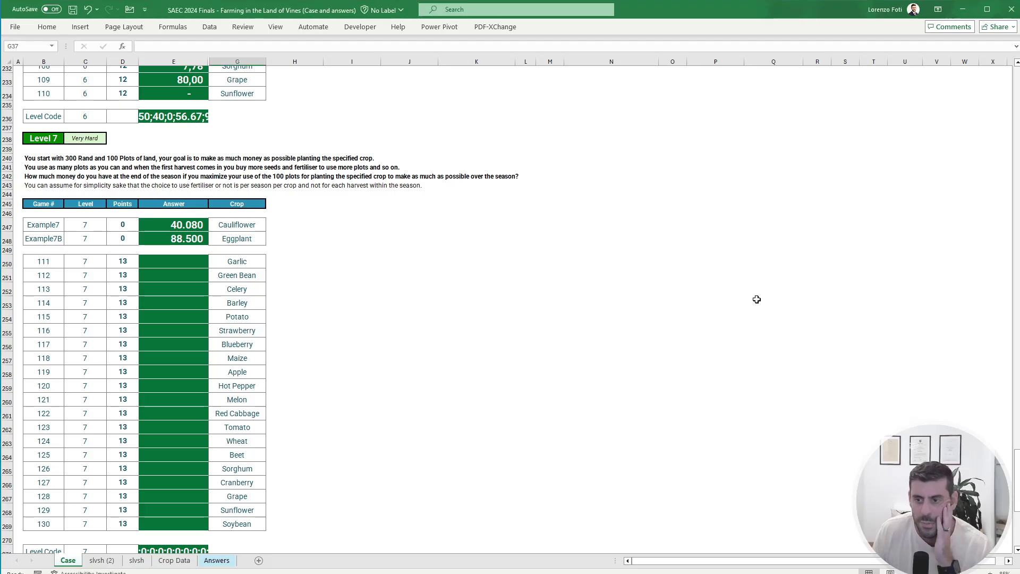
pyautogui.moveTo(1017, 481); pyautogui.dragTo(1017, 93)
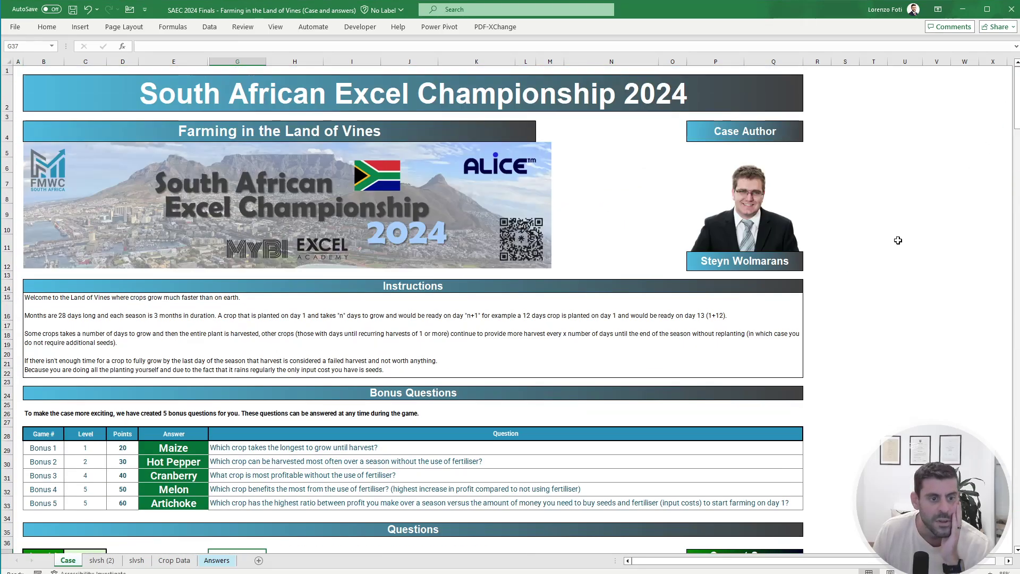
pyautogui.scroll(-3, 839, 303)
pyautogui.click(736, 409)
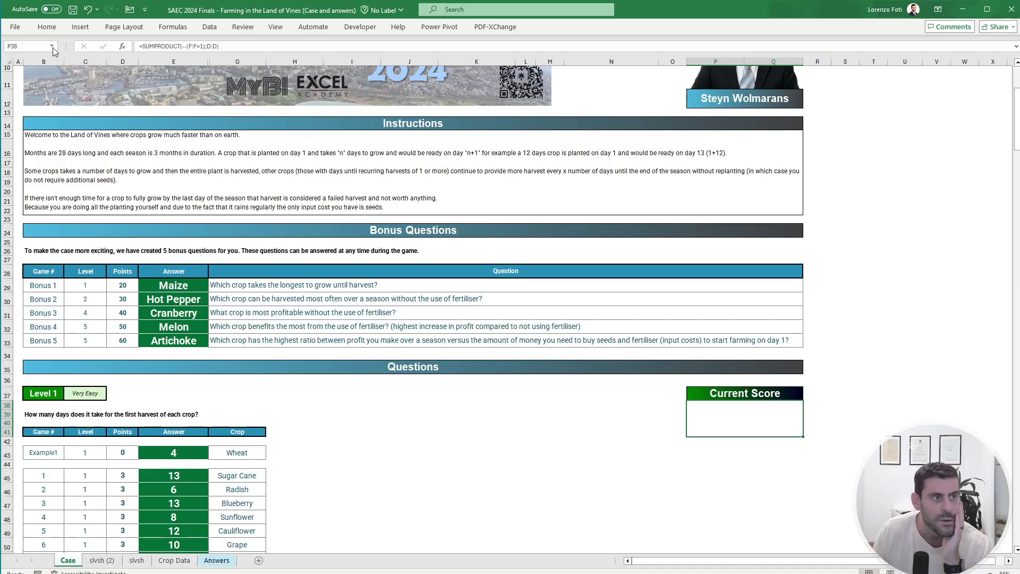
pyautogui.click(48, 27)
pyautogui.click(204, 64)
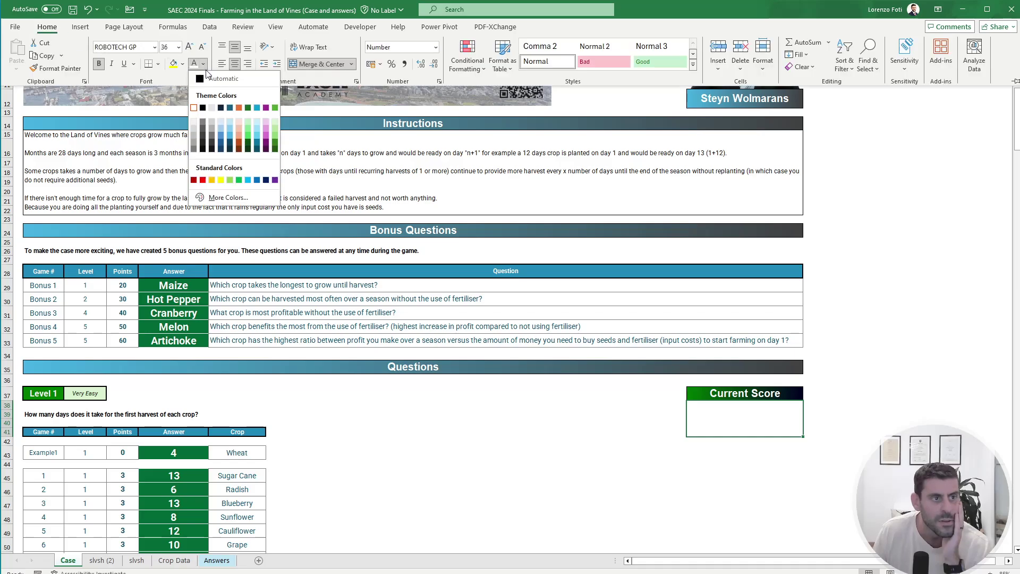
pyautogui.click(209, 98)
pyautogui.click(563, 402)
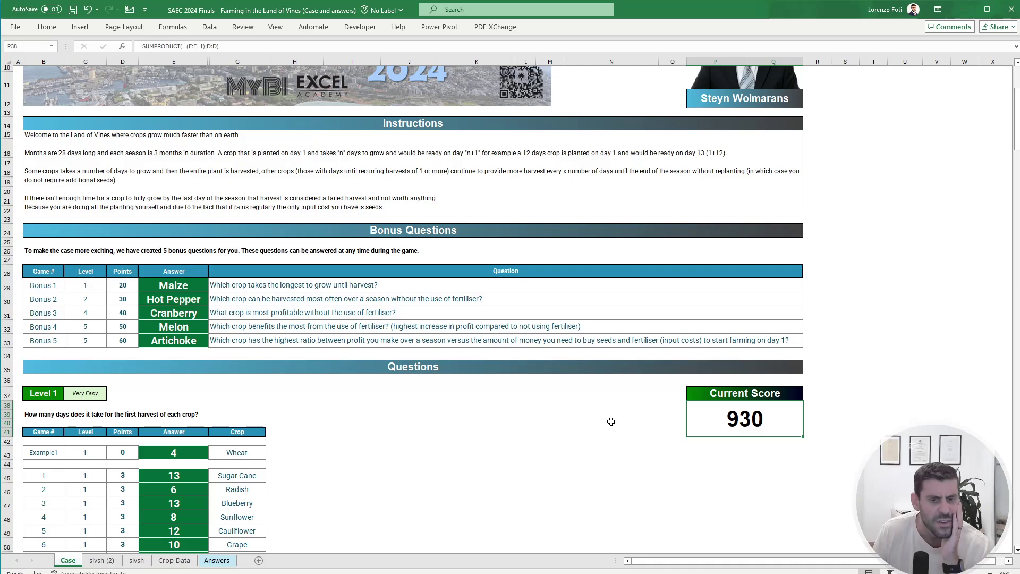
pyautogui.click(611, 422)
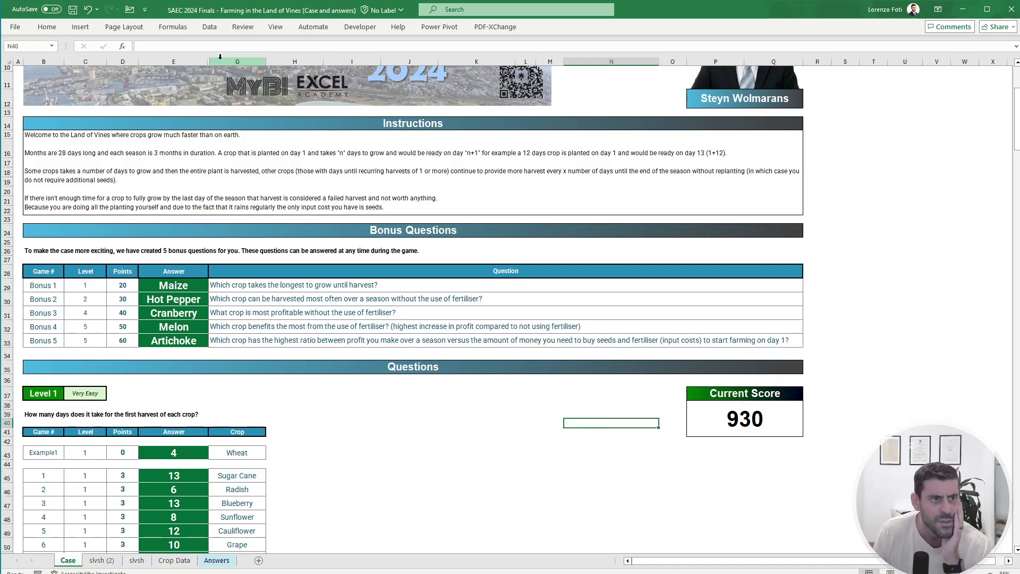
# Step: Unhide column F between the Answer and Crop columns on the Case sheet
pyautogui.moveTo(222, 62); pyautogui.dragTo(199, 61)
pyautogui.rightClick(199, 63)
pyautogui.click(229, 258)
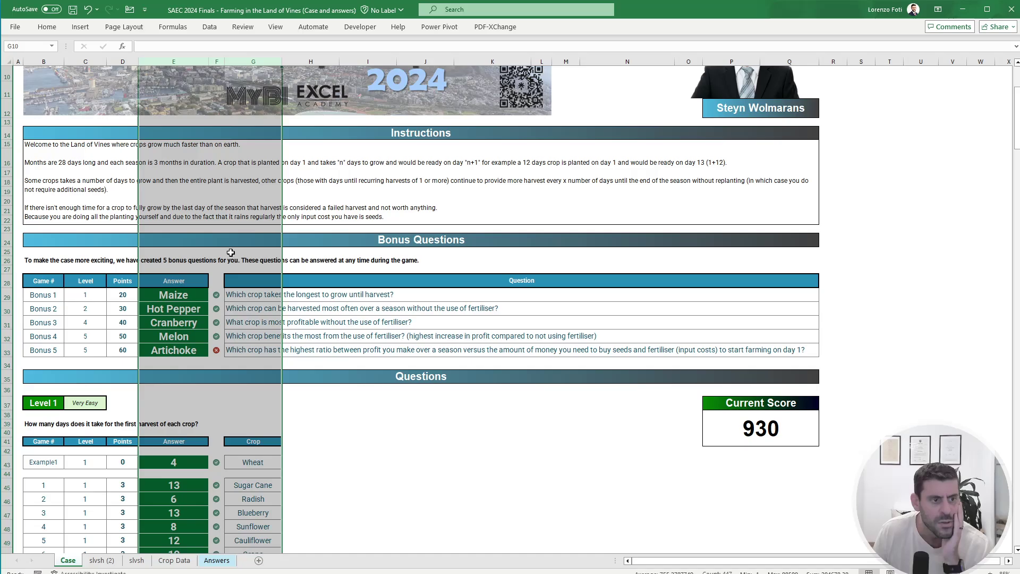
pyautogui.click(365, 423)
# Step: Review the correctness marks in column F for all levels and the bonus questions
pyautogui.scroll(-1, 294, 379)
pyautogui.scroll(-20, 293, 379)
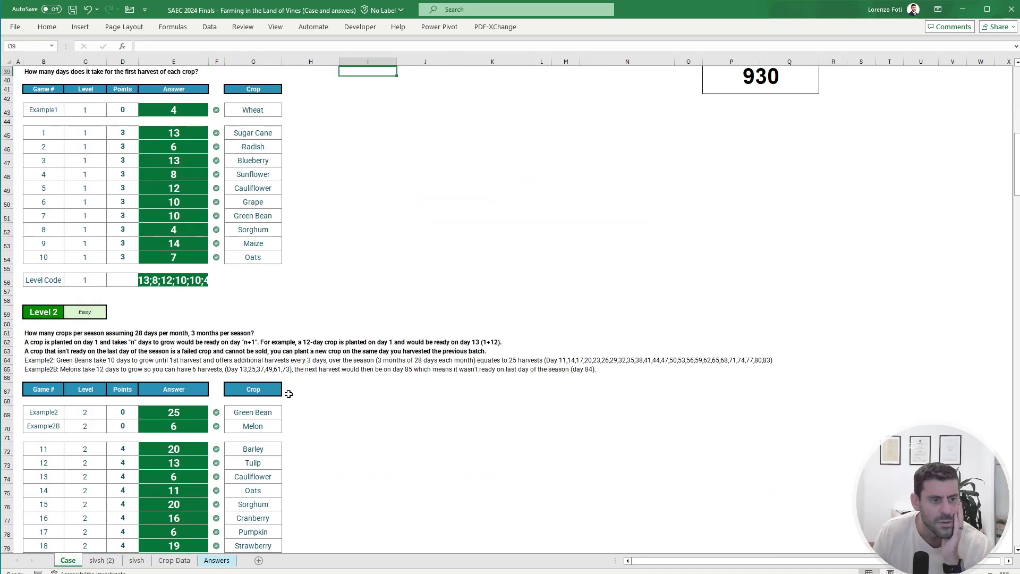
pyautogui.scroll(-20, 296, 383)
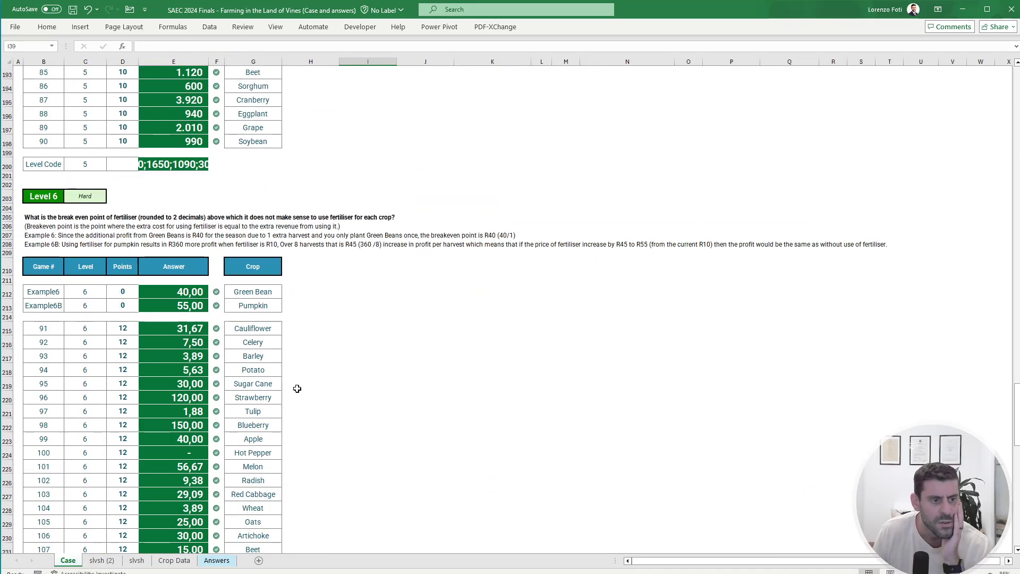
pyautogui.scroll(16, 295, 383)
pyautogui.click(495, 297)
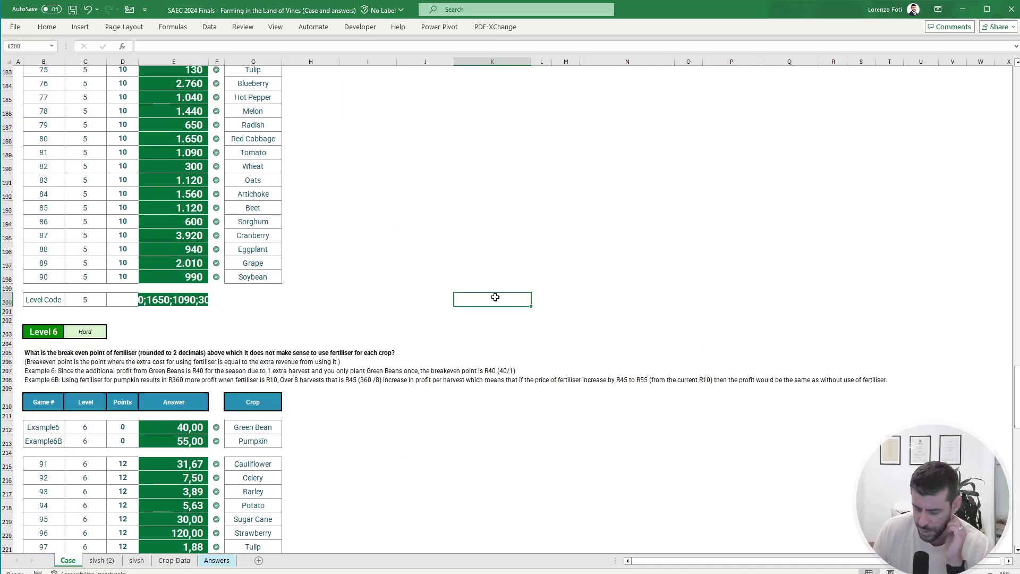
pyautogui.press('pageup')
pyautogui.press('pageup')
pyautogui.press('pageup')
pyautogui.press('pageup')
pyautogui.press('pageup')
pyautogui.scroll(-3, 590, 300)
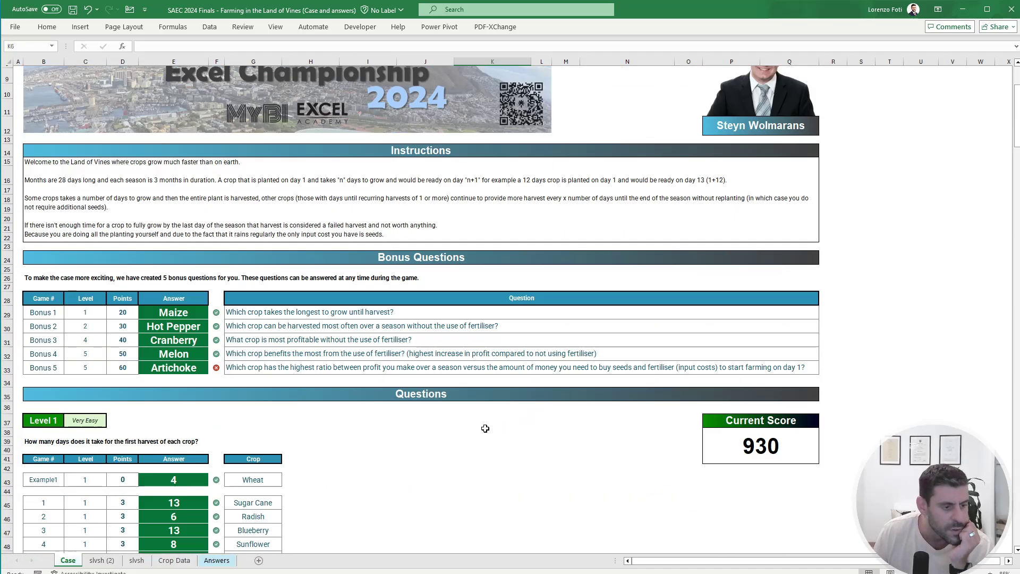
# Step: Look up the Bonus 5 solution on the Answers sheet and check Eggplant's ratio in M43 of slvsh (2)
pyautogui.moveTo(183, 368); pyautogui.dragTo(236, 373)
pyautogui.click(216, 561)
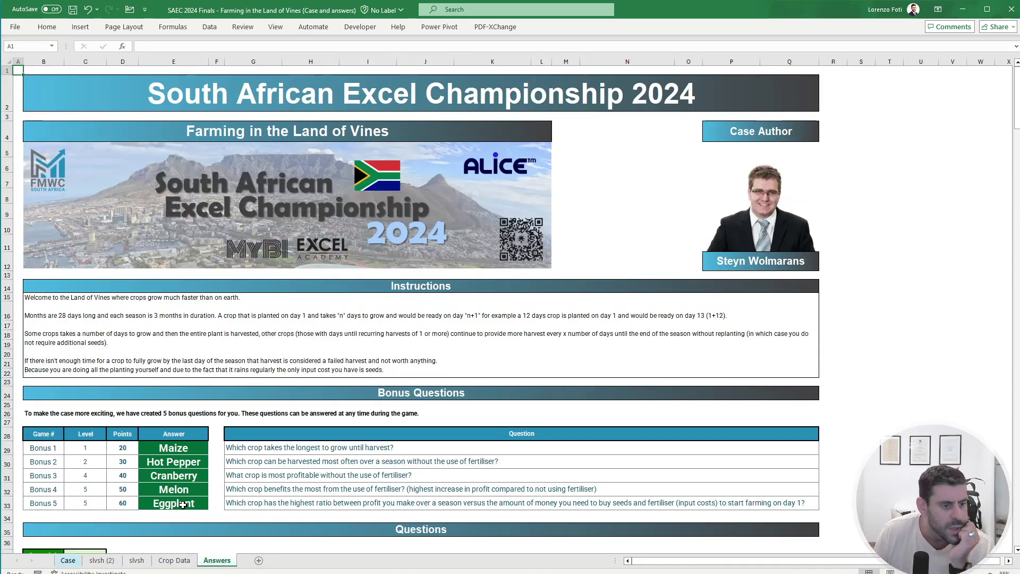
pyautogui.click(114, 562)
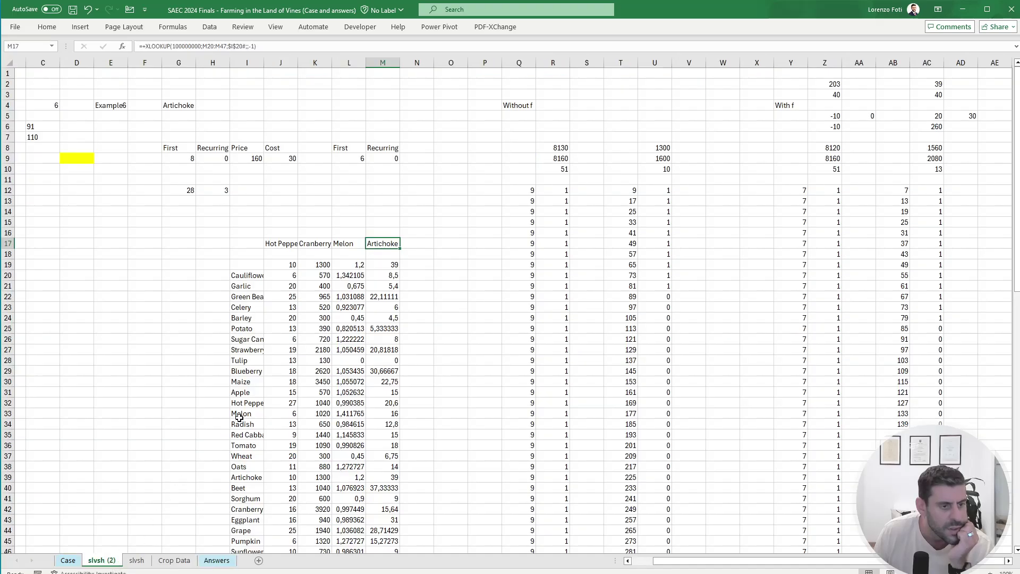
pyautogui.scroll(-3, 238, 417)
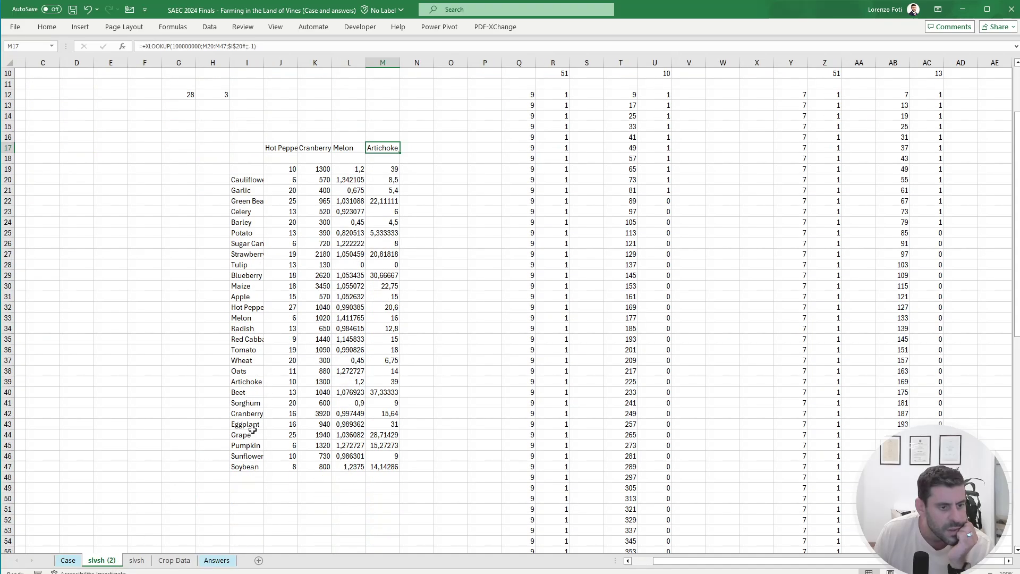
pyautogui.moveTo(249, 425); pyautogui.dragTo(393, 424)
pyautogui.click(393, 424)
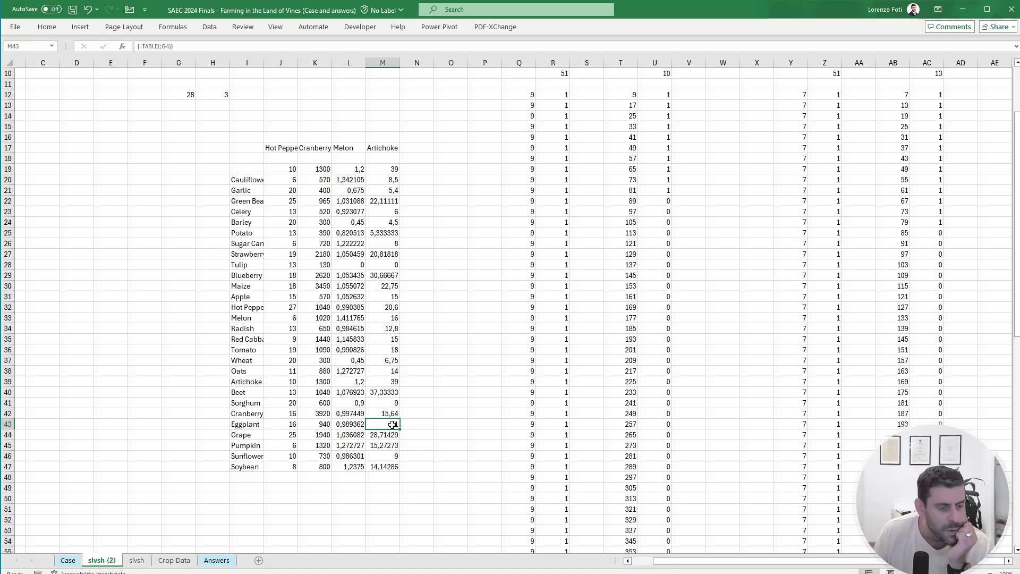
# Step: Reread the Bonus 5 question on Case and check the with-fertiliser formulas in Z2, Z9 and Z10 of slvsh (2)
pyautogui.click(69, 561)
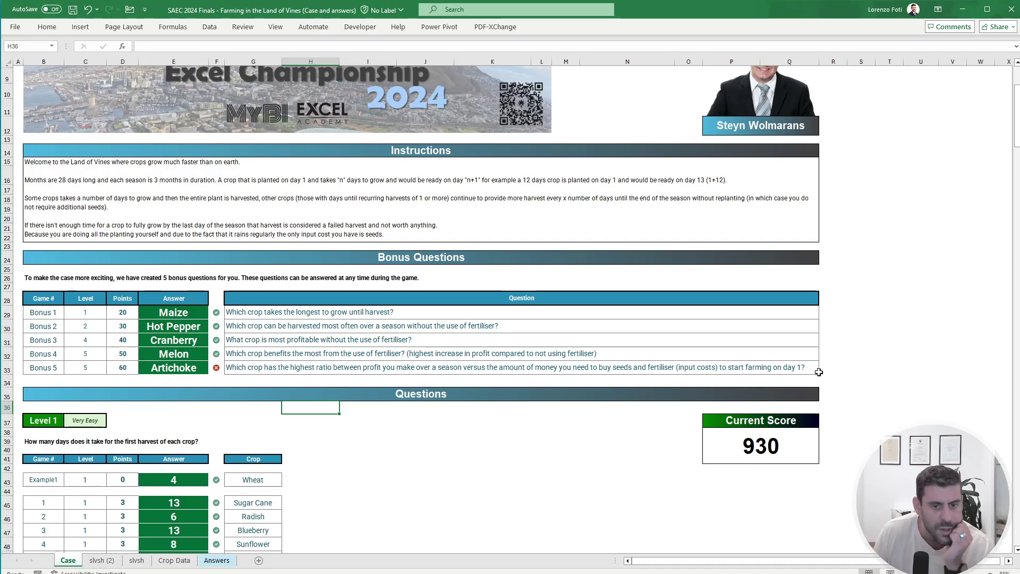
pyautogui.click(101, 560)
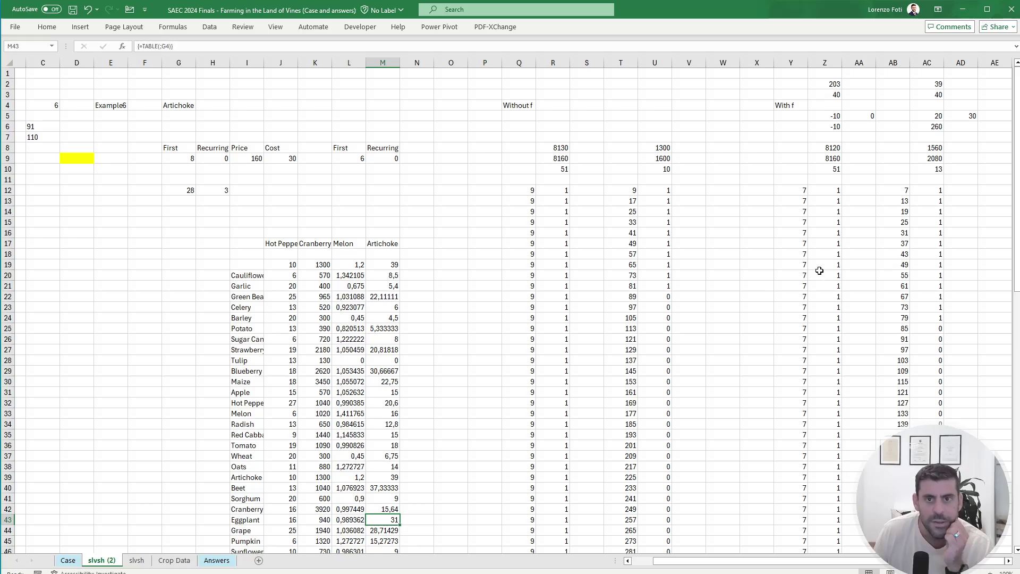
pyautogui.click(831, 83)
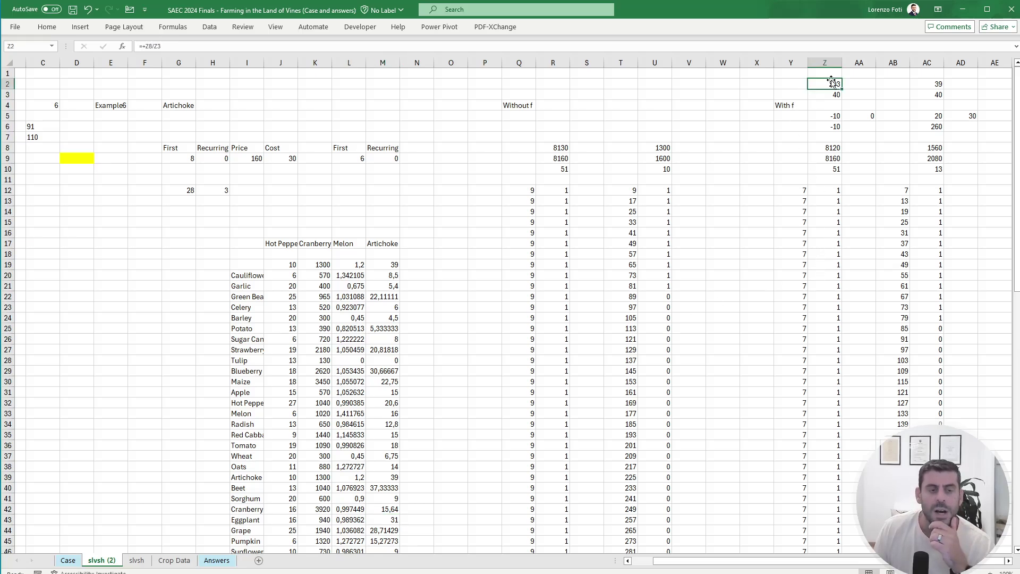
pyautogui.click(828, 159)
pyautogui.moveTo(828, 163); pyautogui.dragTo(830, 168)
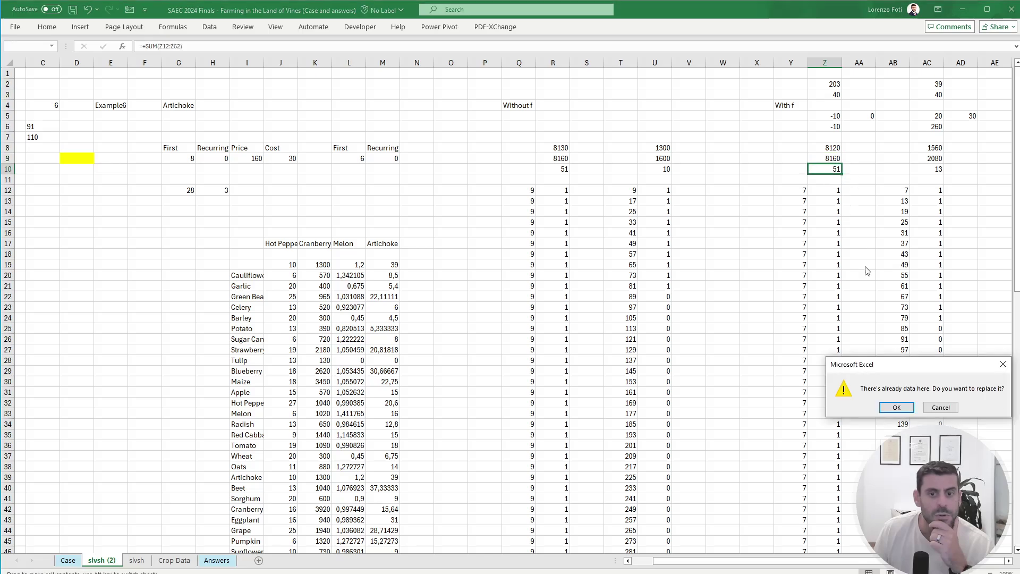
pyautogui.click(941, 408)
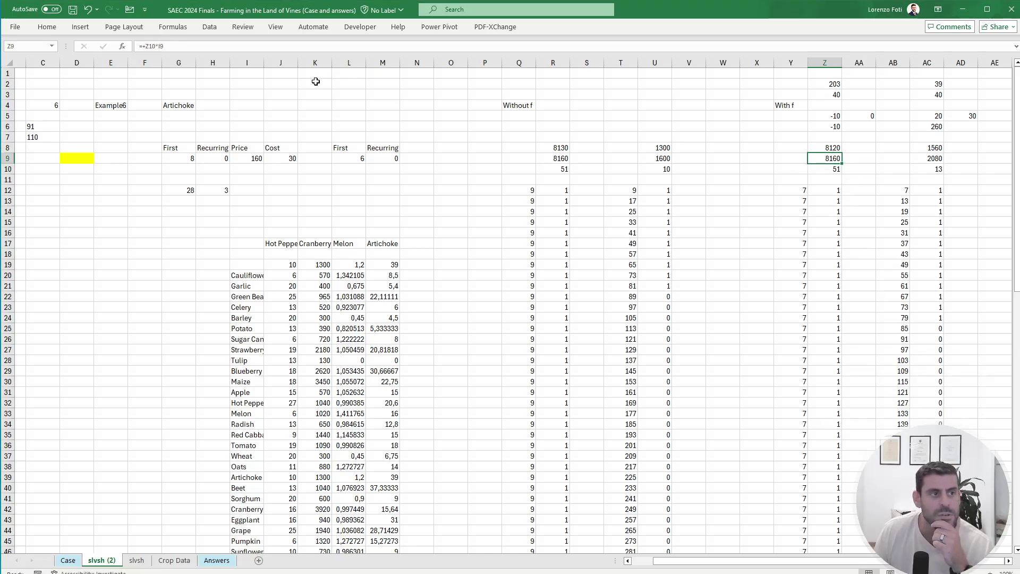
# Step: Inspect the with-fertiliser revenue, profit and ratio formulas in Z9, Z8, Z2, AC8 and AC2 of slvsh (2)
pyautogui.click(211, 46)
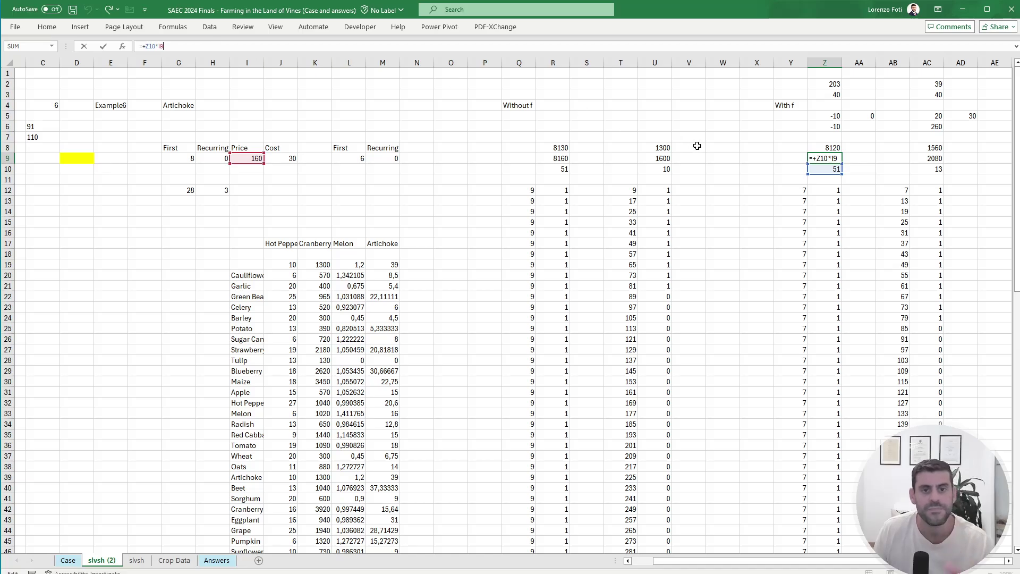
pyautogui.click(835, 149)
pyautogui.click(172, 46)
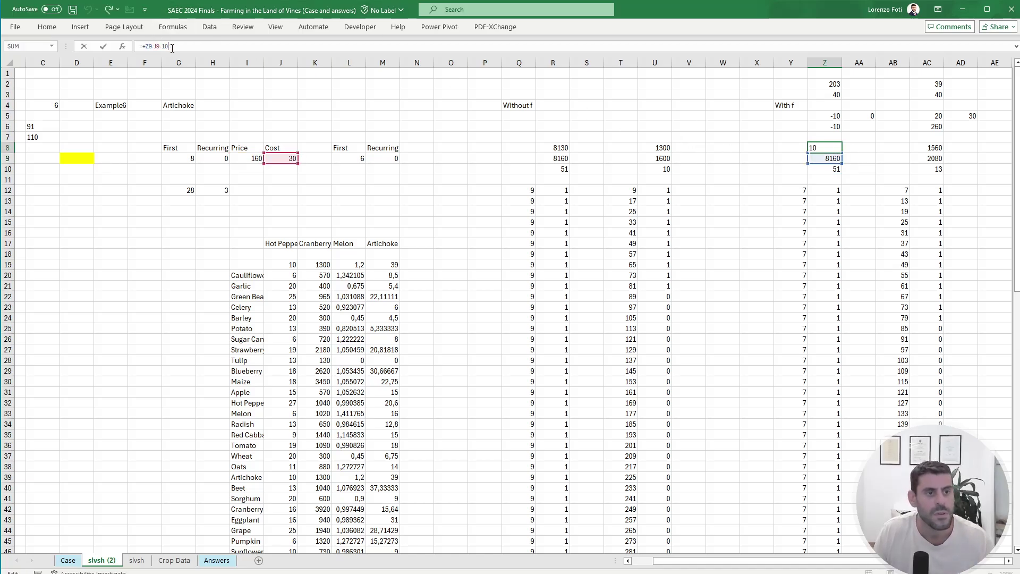
pyautogui.press('Escape')
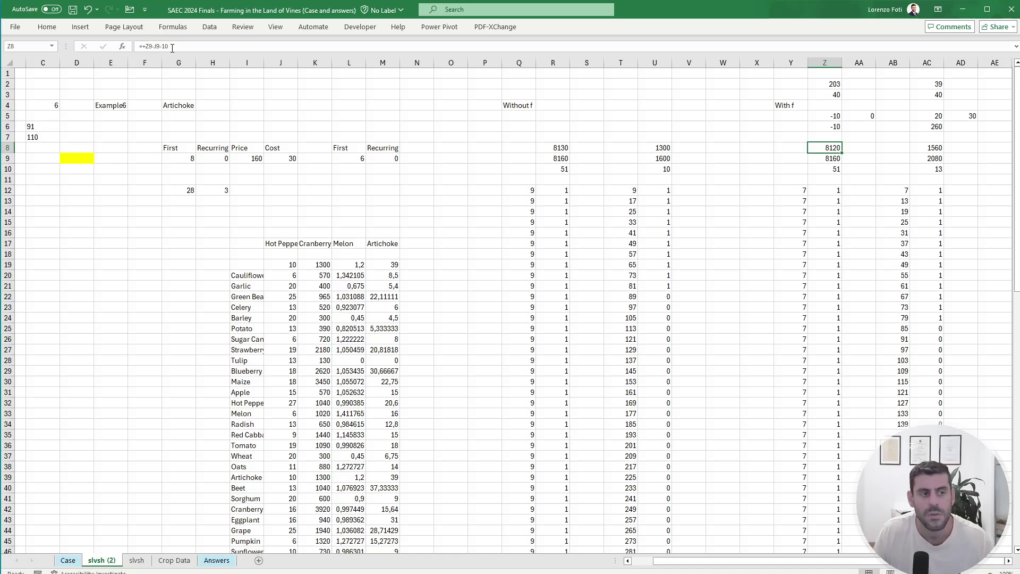
pyautogui.click(183, 45)
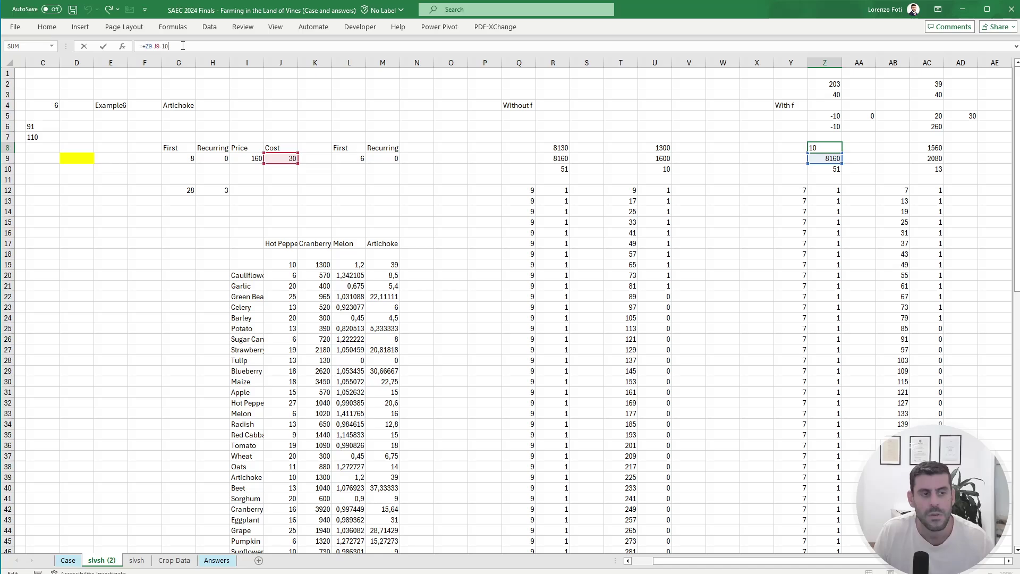
pyautogui.press('Escape')
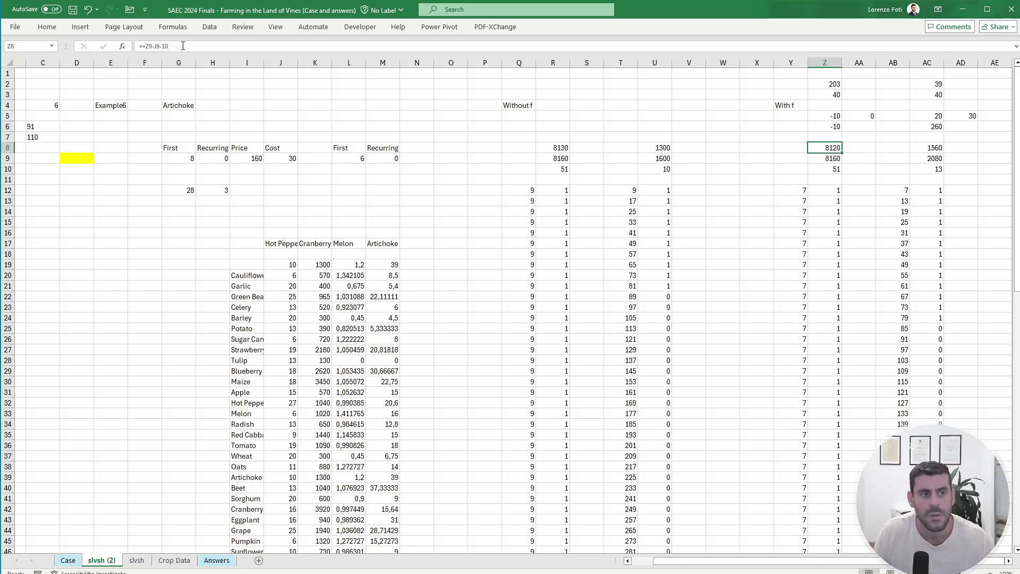
pyautogui.click(828, 84)
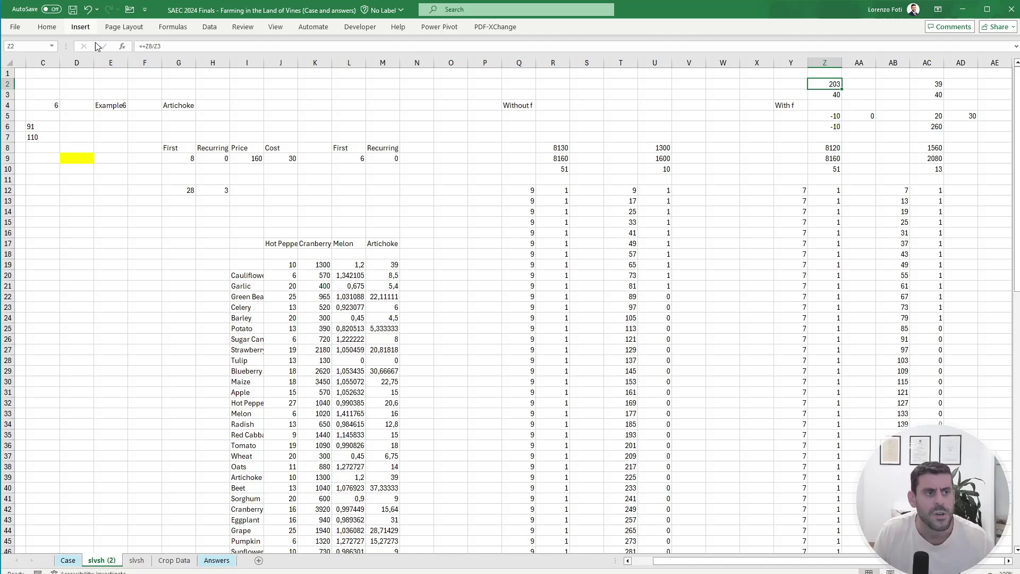
pyautogui.click(927, 148)
pyautogui.click(192, 46)
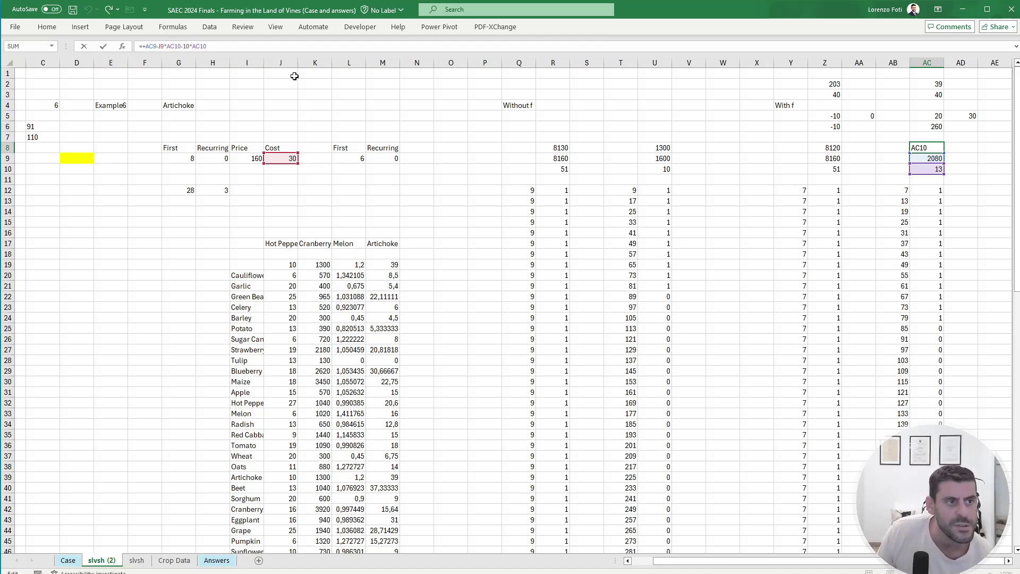
pyautogui.press('Return')
pyautogui.click(938, 84)
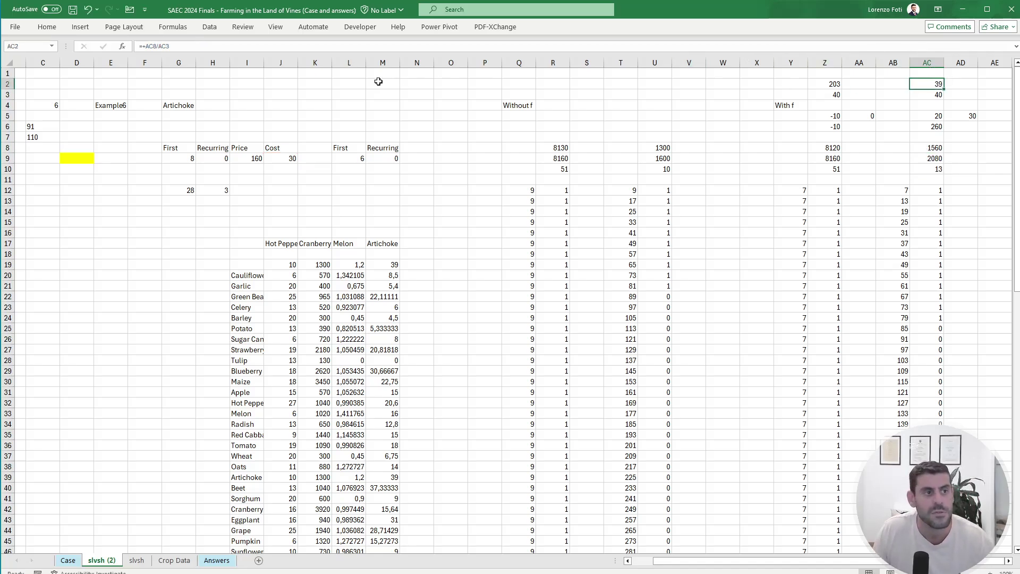
# Step: Change the input cost formula in AC3 of slvsh (2) to =10*AC10+$J$9*AC10 and recalculate the workbook
pyautogui.click(945, 92)
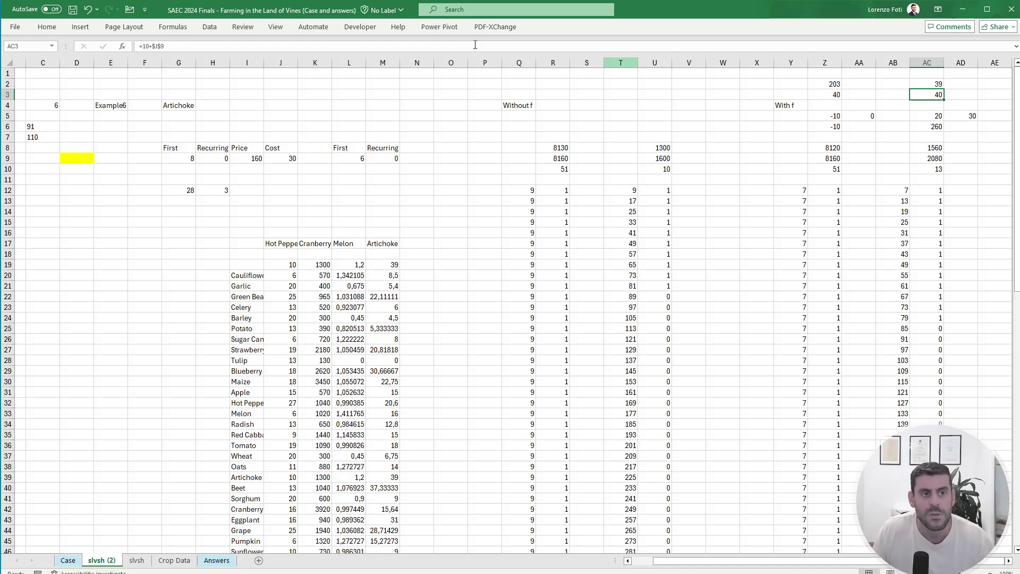
pyautogui.click(147, 46)
pyautogui.write('*')
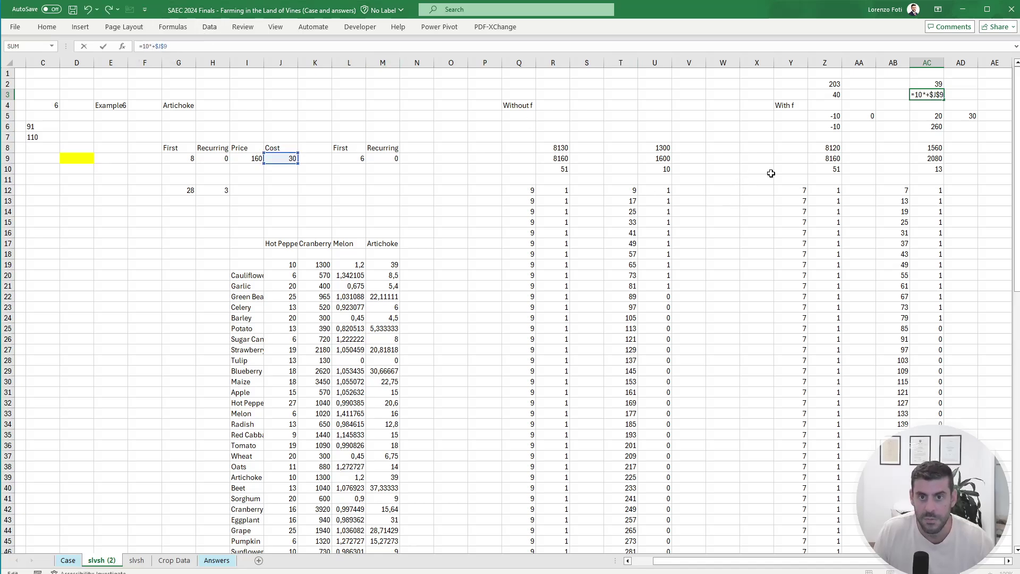
pyautogui.click(936, 169)
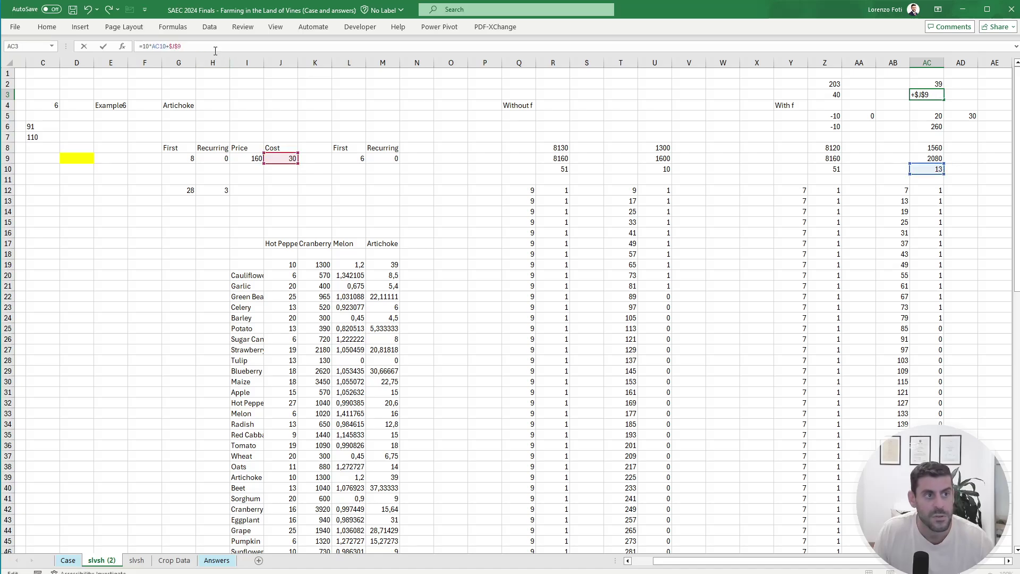
pyautogui.click(934, 169)
pyautogui.press('Return')
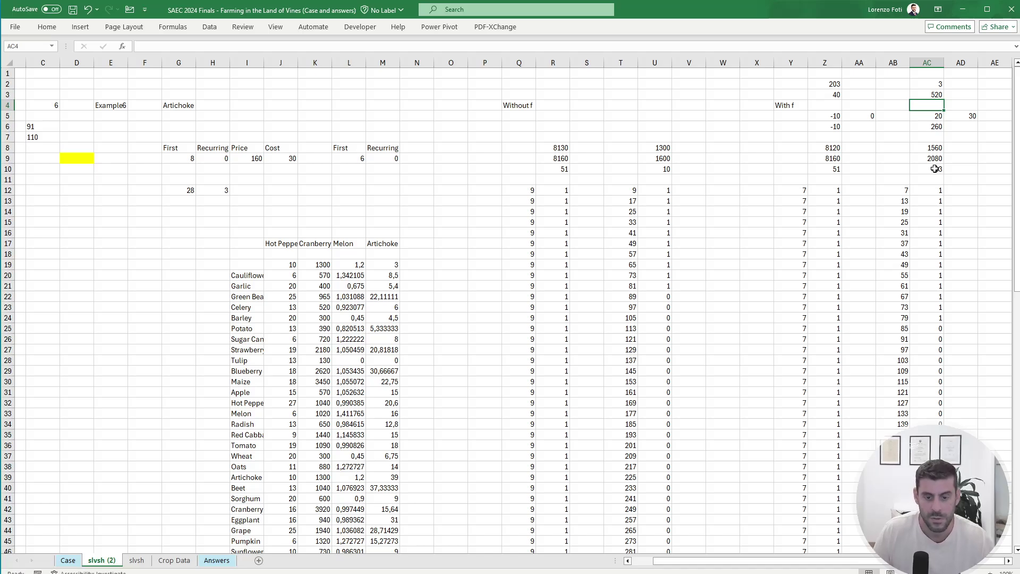
pyautogui.hotkey('alt', 'm')
pyautogui.press('b')
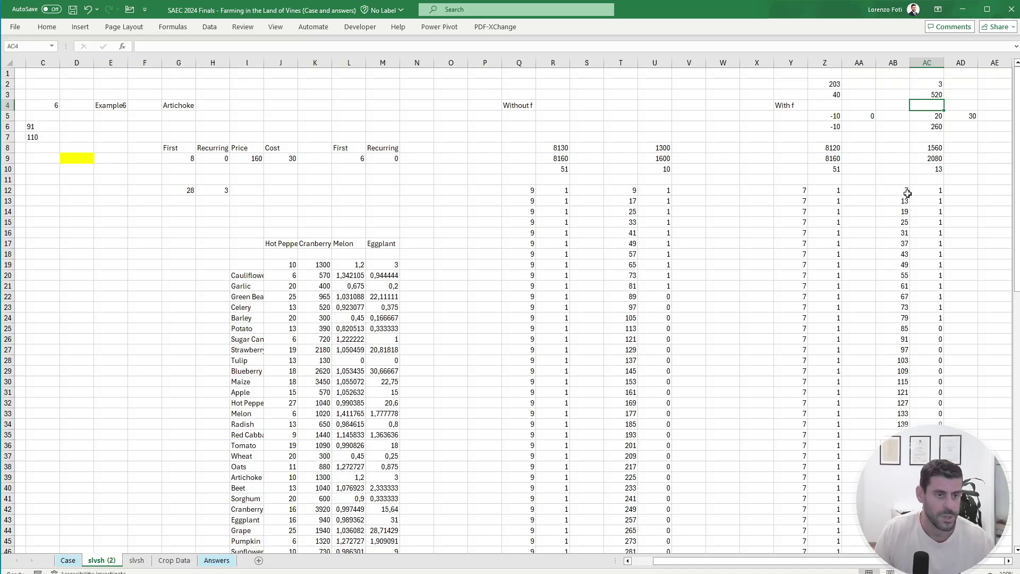
# Step: Copy Eggplant from M17 of slvsh (2) and paste it as a value into the Bonus 5 answer on Case
pyautogui.click(387, 248)
pyautogui.hotkey('ctrl', 'c')
pyautogui.click(67, 560)
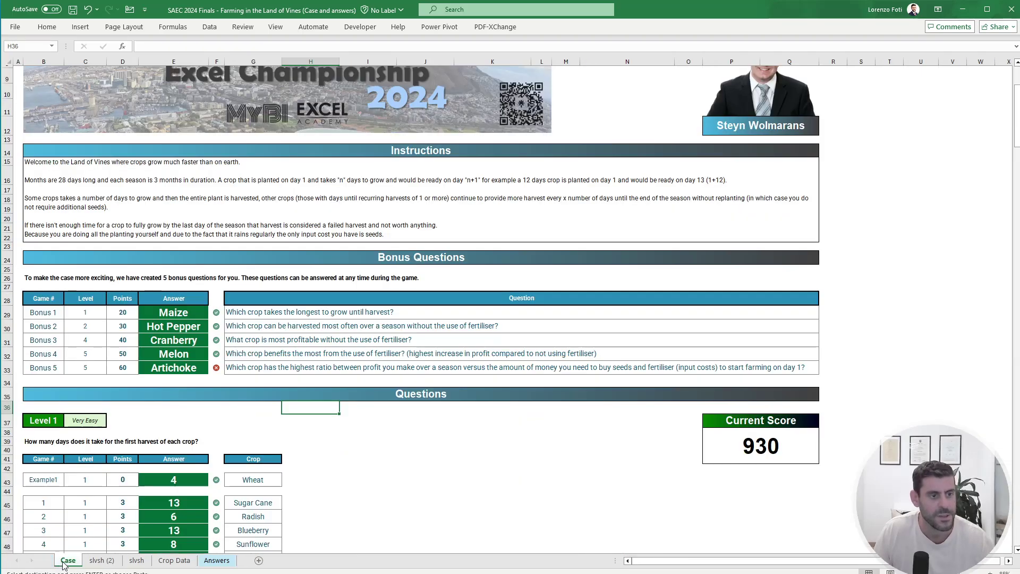
pyautogui.rightClick(175, 366)
pyautogui.click(217, 435)
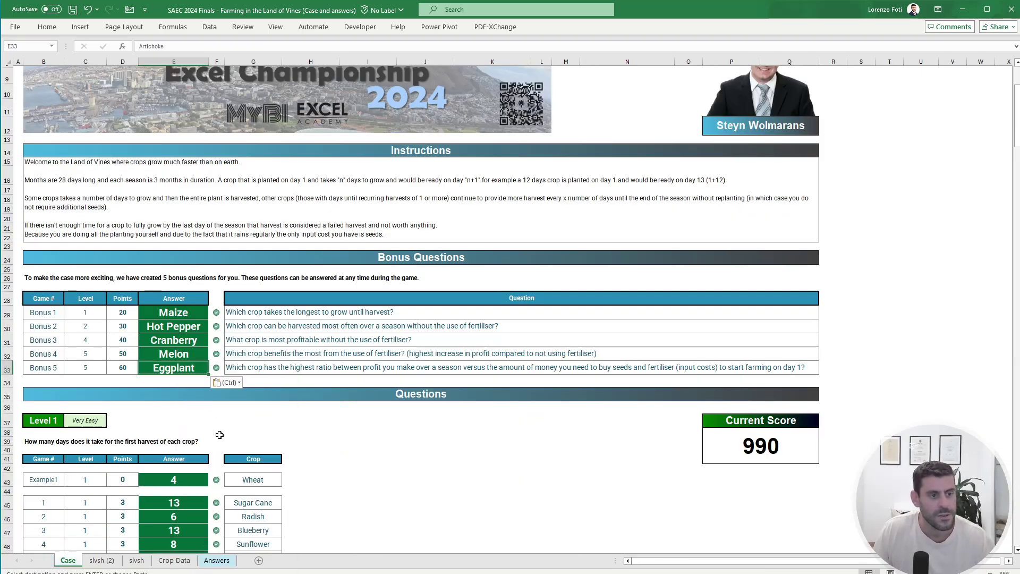
pyautogui.click(231, 368)
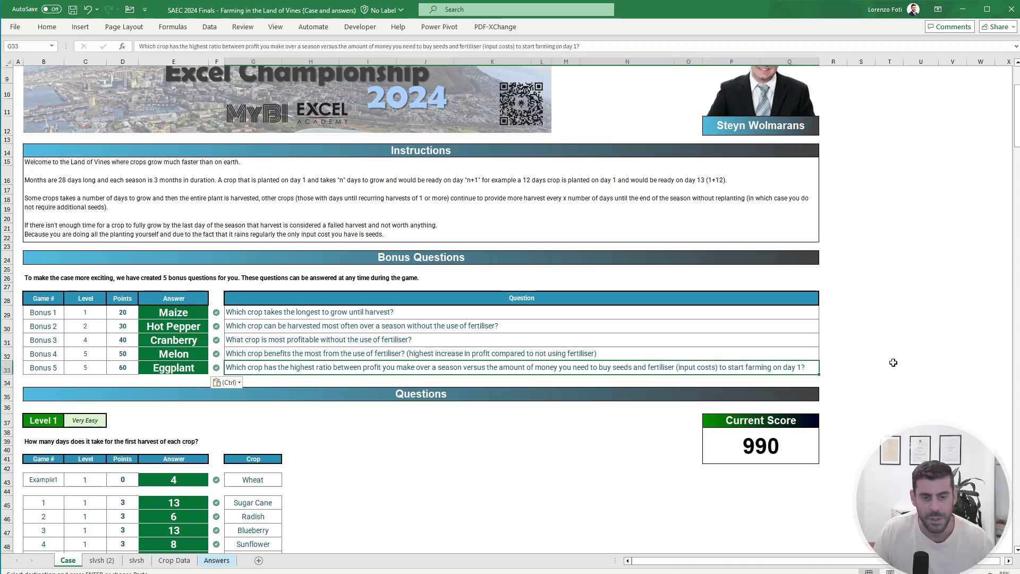
pyautogui.click(863, 368)
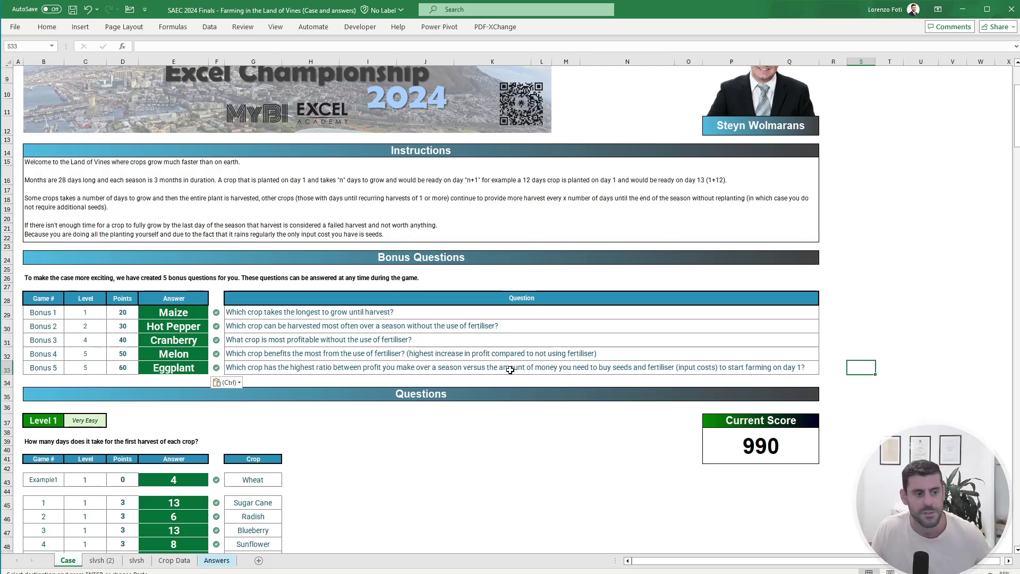
# Step: Read the Level 7 question on Case and check the seed cost and selling price columns on Crop Data
pyautogui.scroll(-10, 503, 372)
pyautogui.scroll(-20, 466, 374)
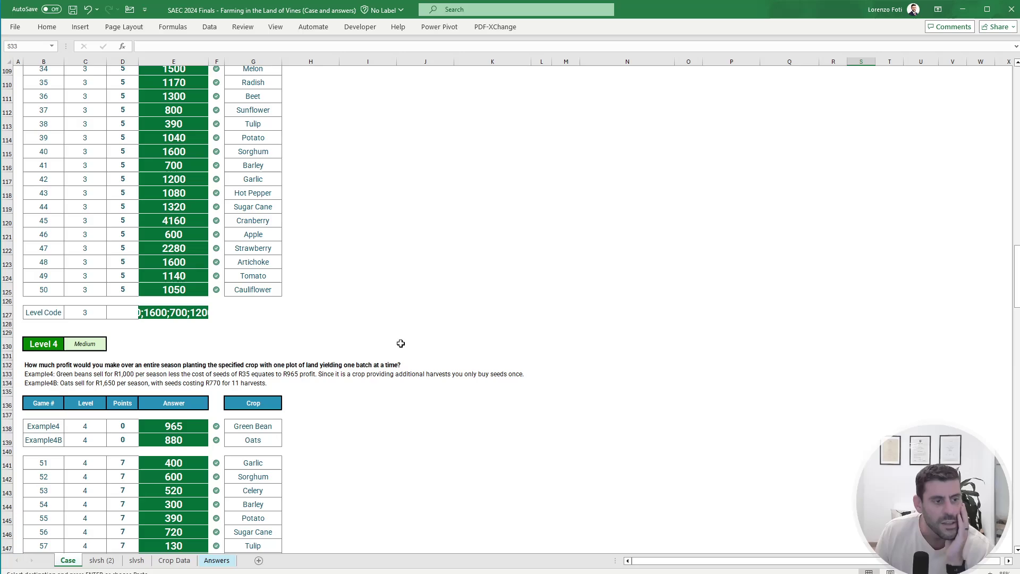
pyautogui.scroll(-19, 388, 335)
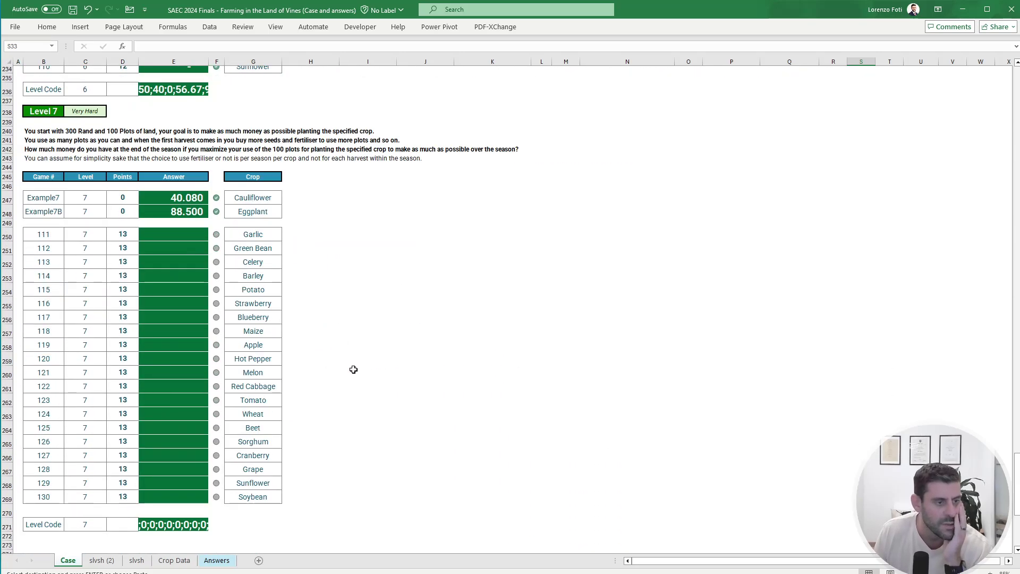
pyautogui.scroll(3, 353, 364)
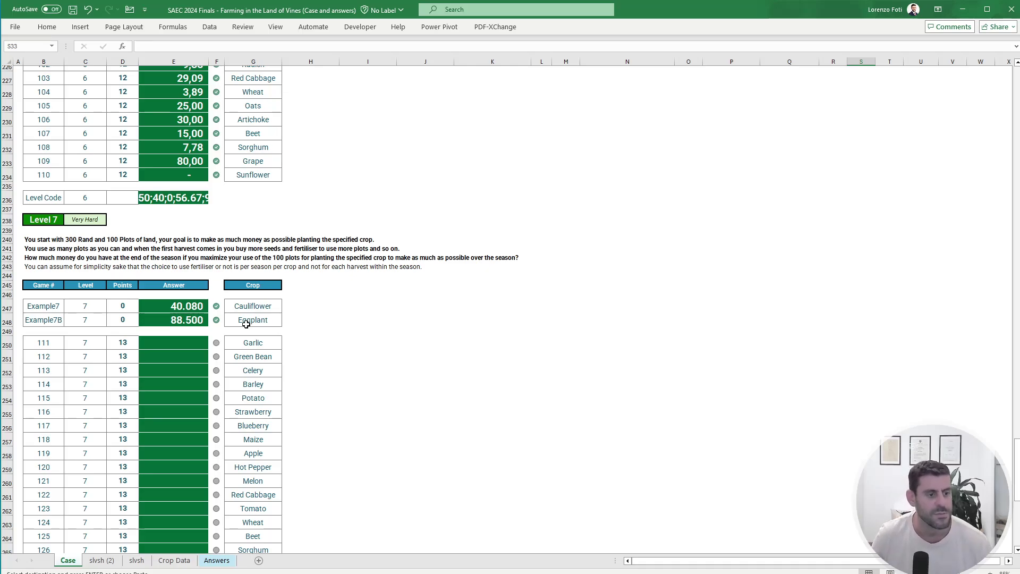
pyautogui.click(174, 560)
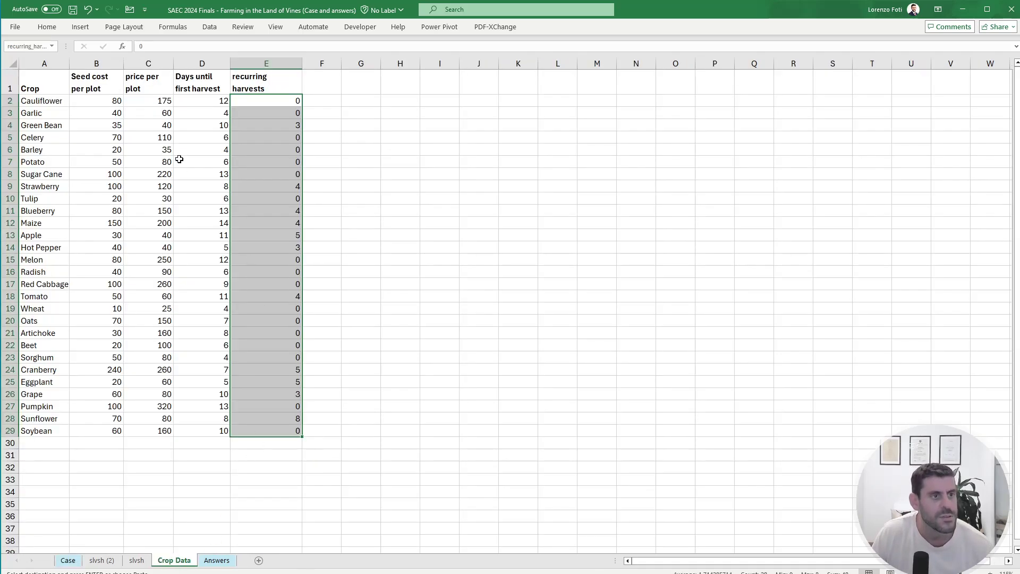
pyautogui.click(93, 80)
pyautogui.click(145, 78)
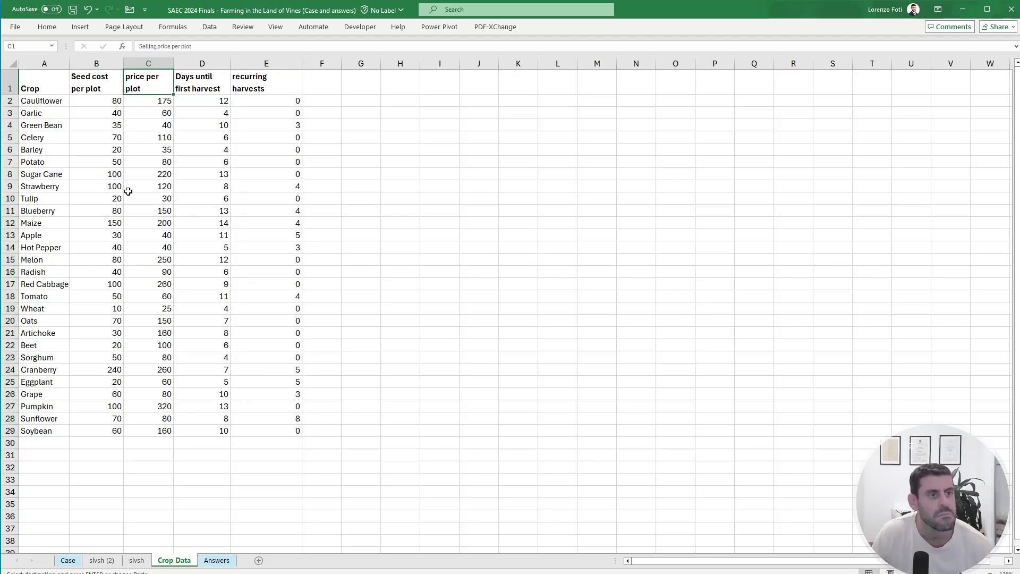
# Step: Reread the Level 4 profit examples on Case, followed by the Level 7 instructions and crop list
pyautogui.click(68, 559)
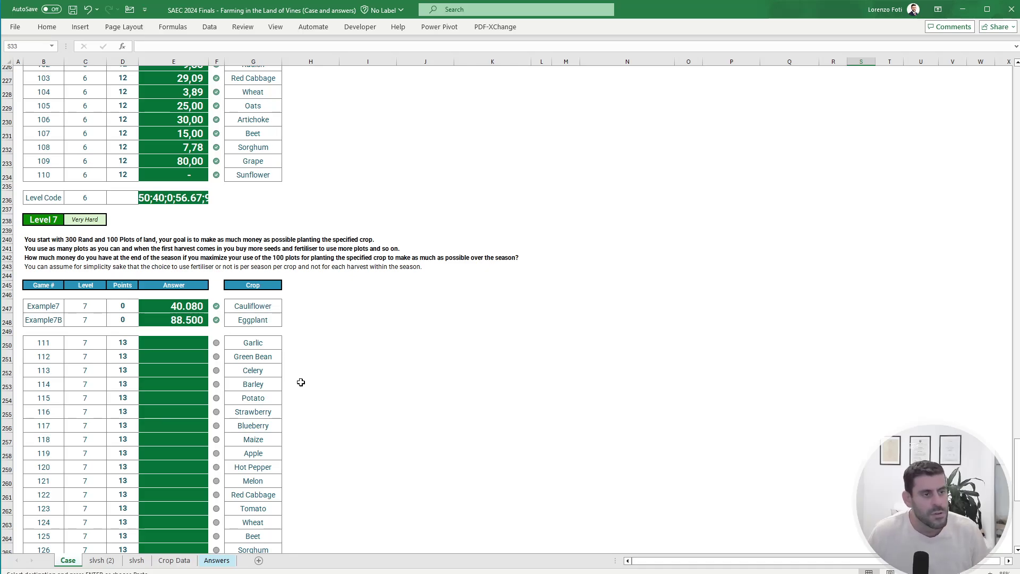
pyautogui.scroll(20, 300, 382)
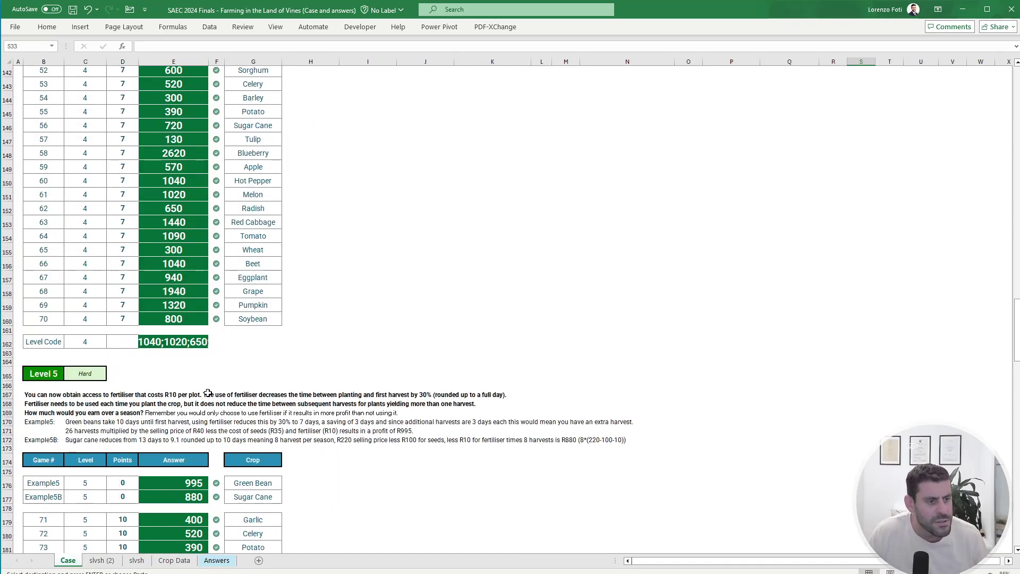
pyautogui.scroll(11, 207, 393)
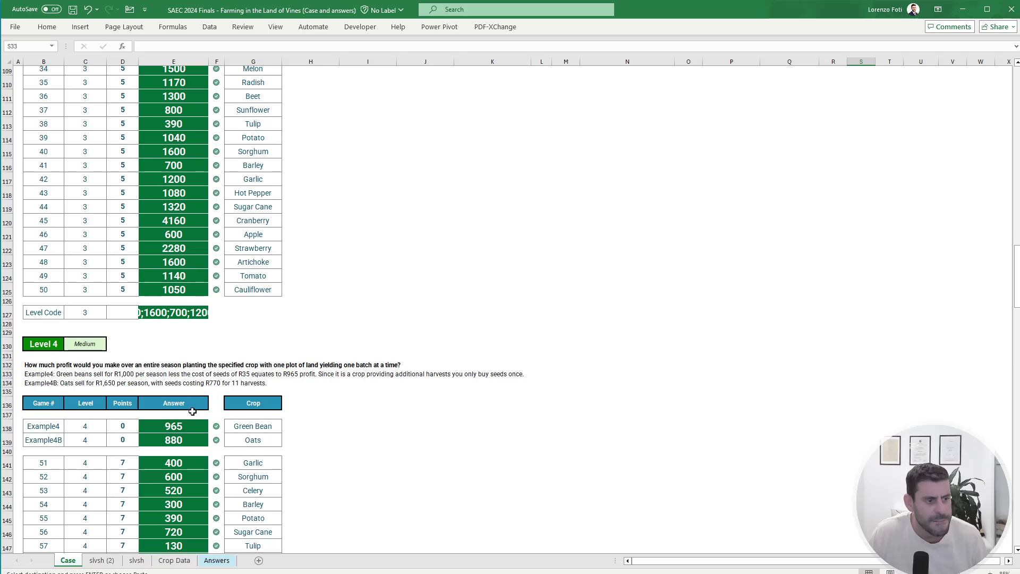
pyautogui.click(215, 374)
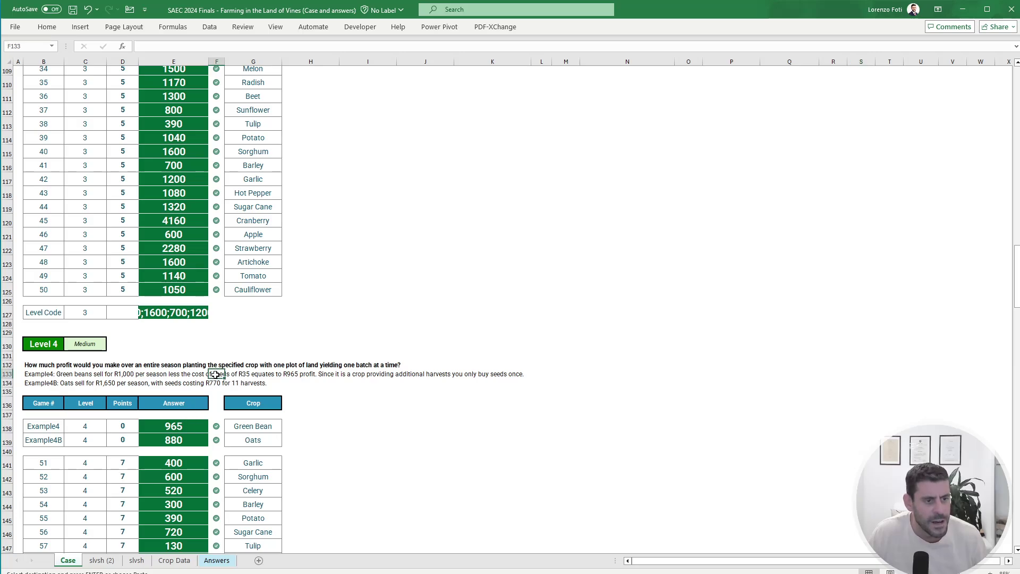
pyautogui.scroll(-20, 174, 475)
pyautogui.scroll(-14, 174, 474)
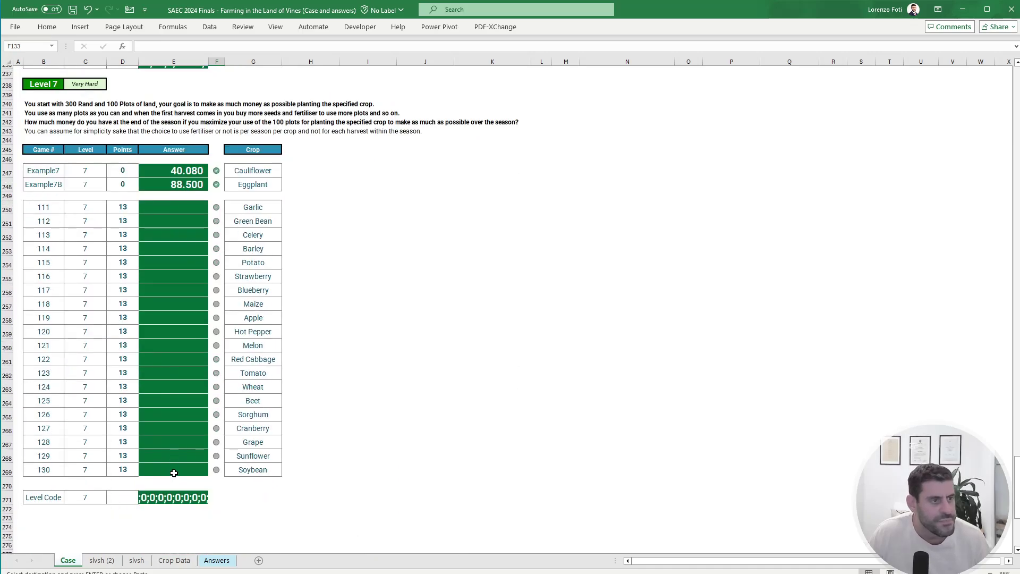
pyautogui.scroll(4, 167, 336)
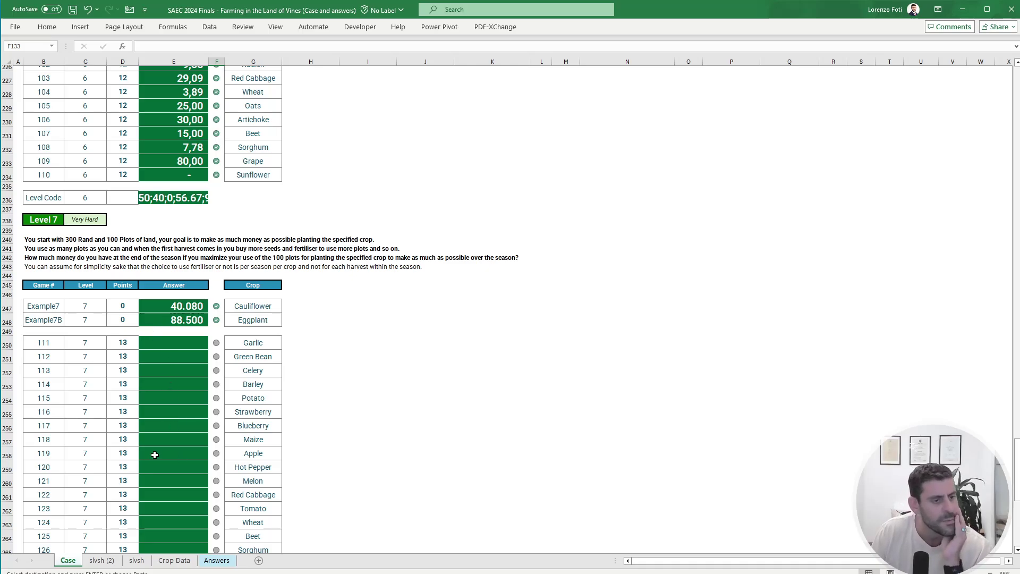
# Step: Change the game reference in E4 of the slvsh sheet to Example7
pyautogui.click(101, 560)
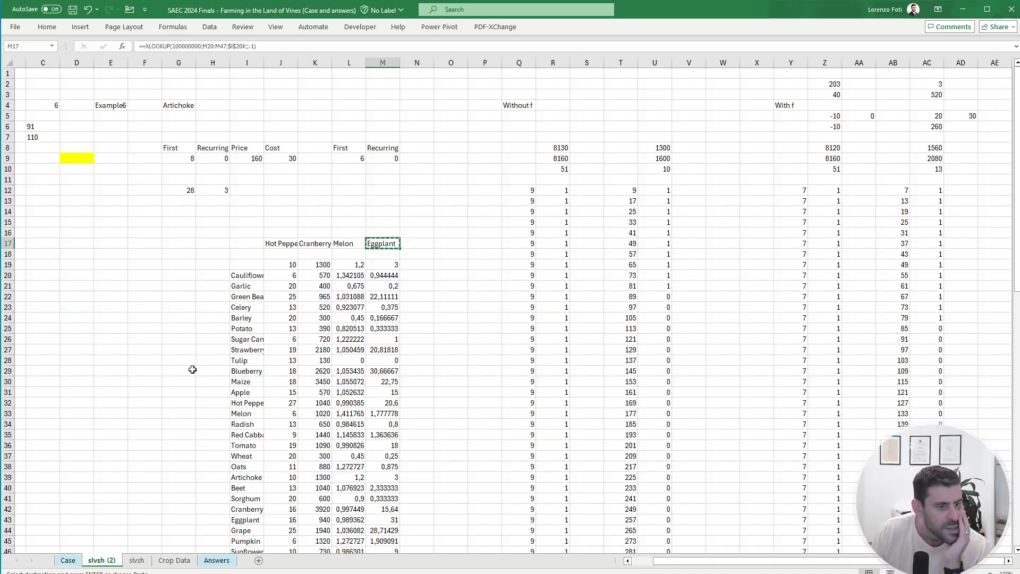
pyautogui.click(136, 560)
pyautogui.click(180, 104)
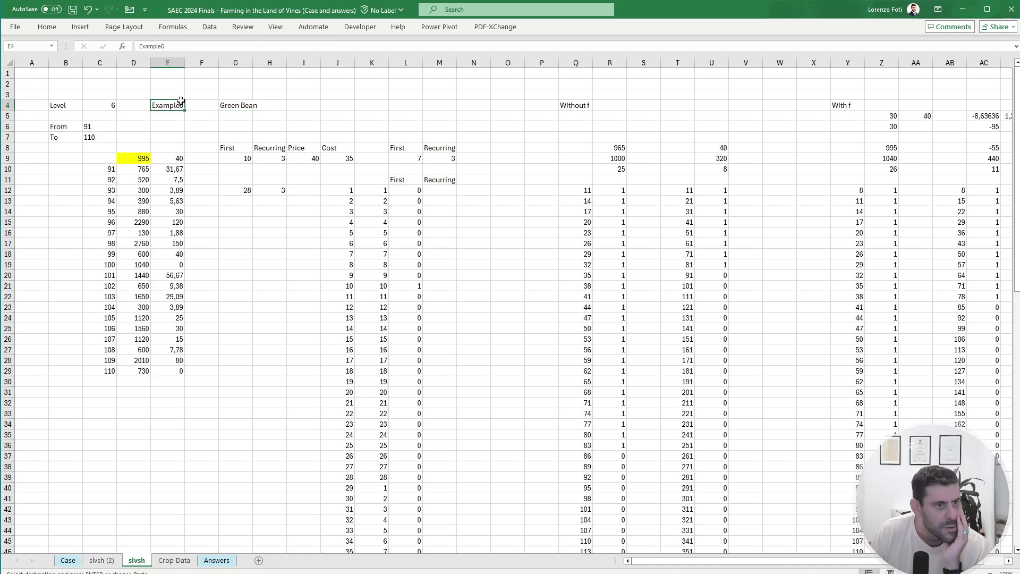
pyautogui.click(190, 46)
pyautogui.press('BackSpace')
pyautogui.write('7')
pyautogui.press('Return')
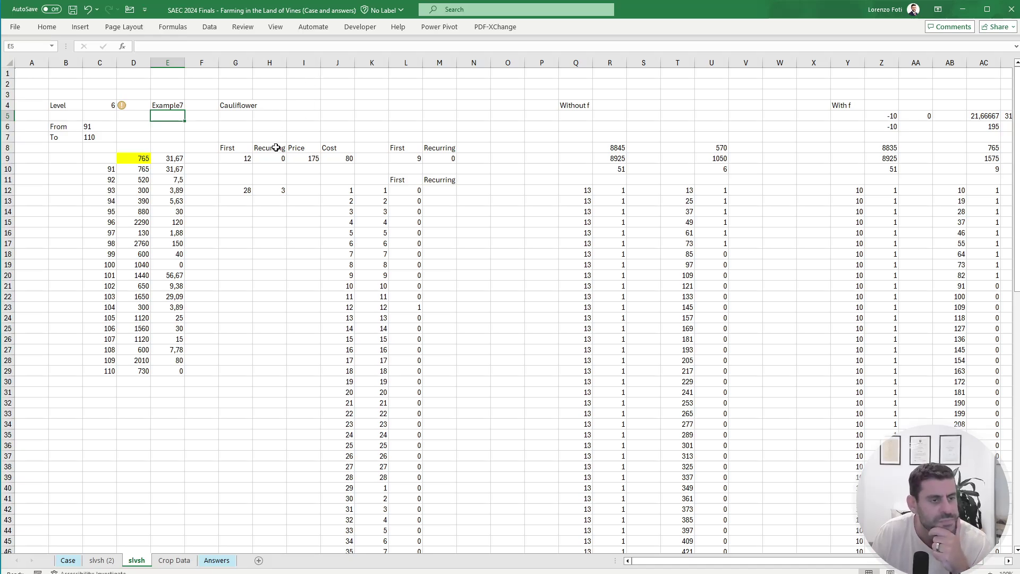
# Step: Check Cauliflower's price, seed cost and with-fertiliser profit formulas in I9, J9 and AC8 of slvsh
pyautogui.click(310, 159)
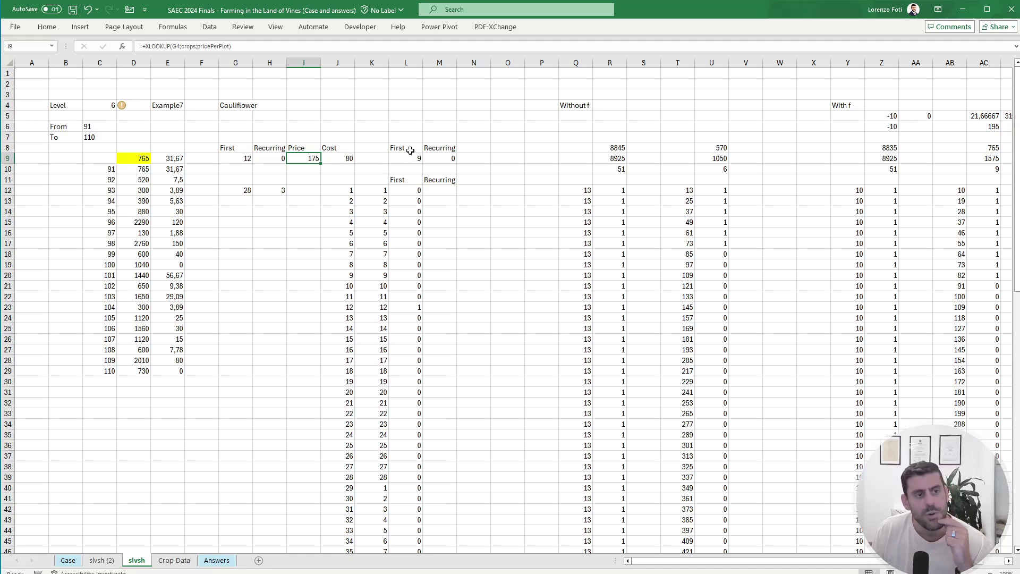
pyautogui.click(338, 158)
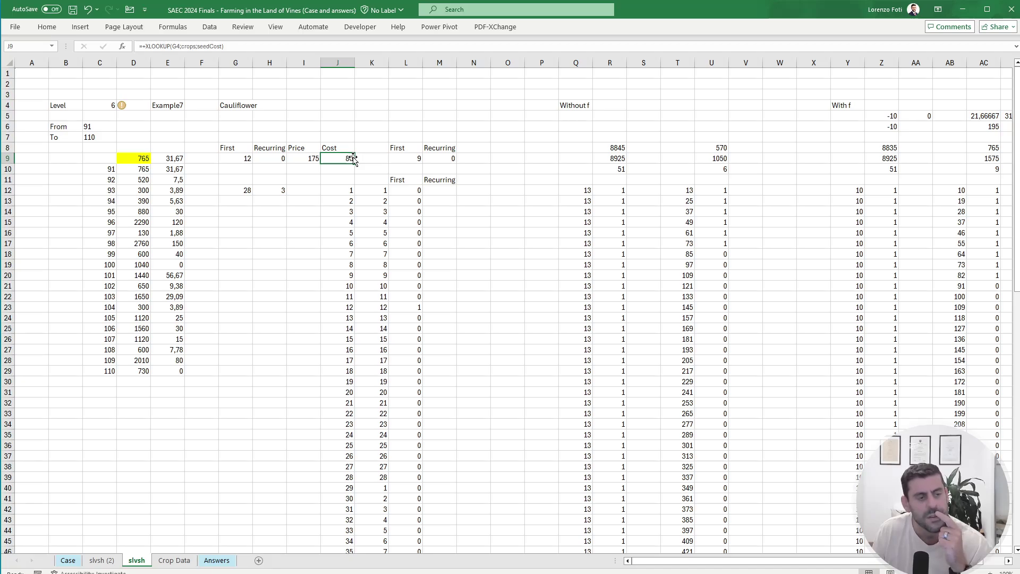
pyautogui.click(345, 115)
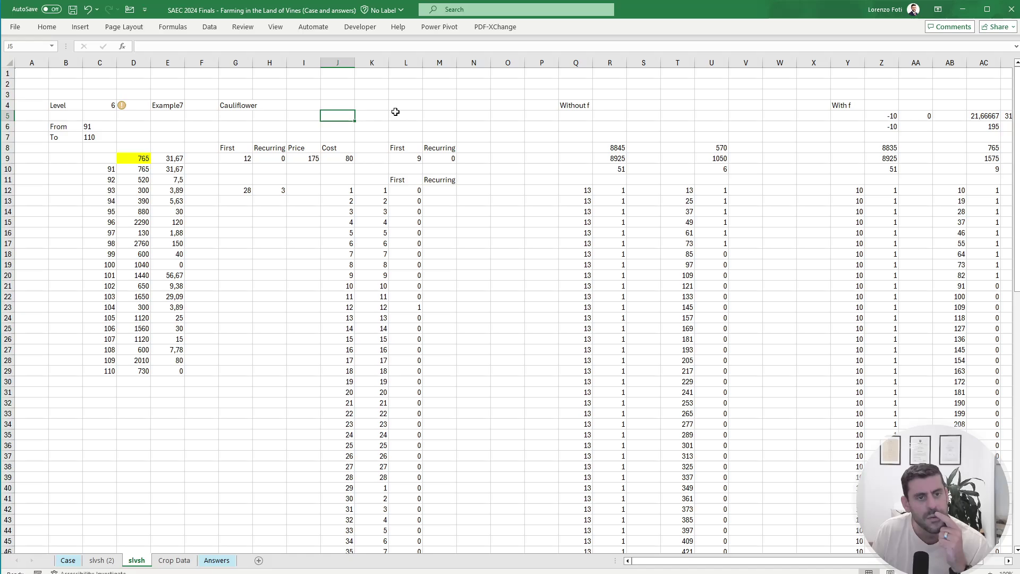
pyautogui.click(991, 148)
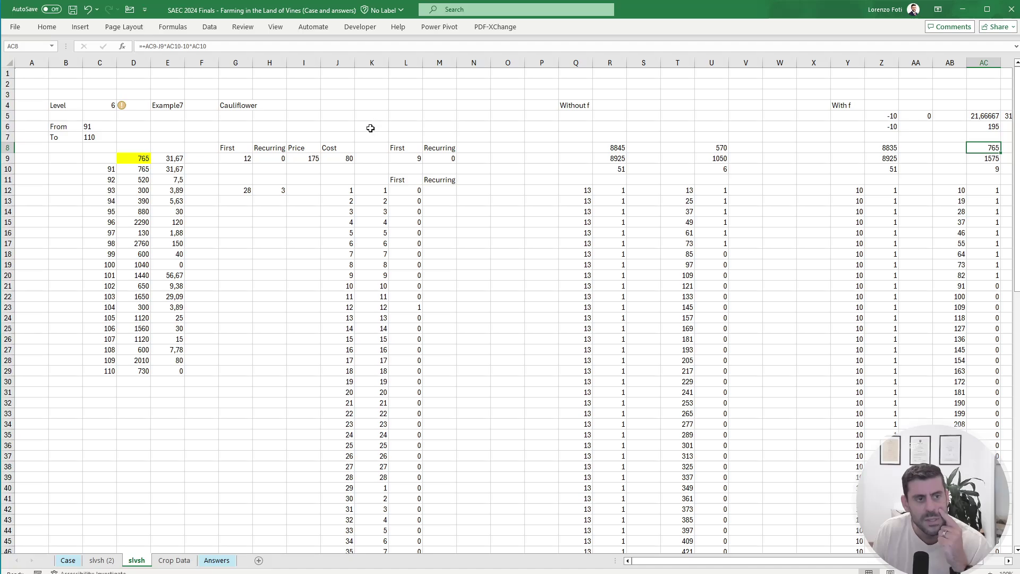
pyautogui.click(348, 125)
pyautogui.write('+')
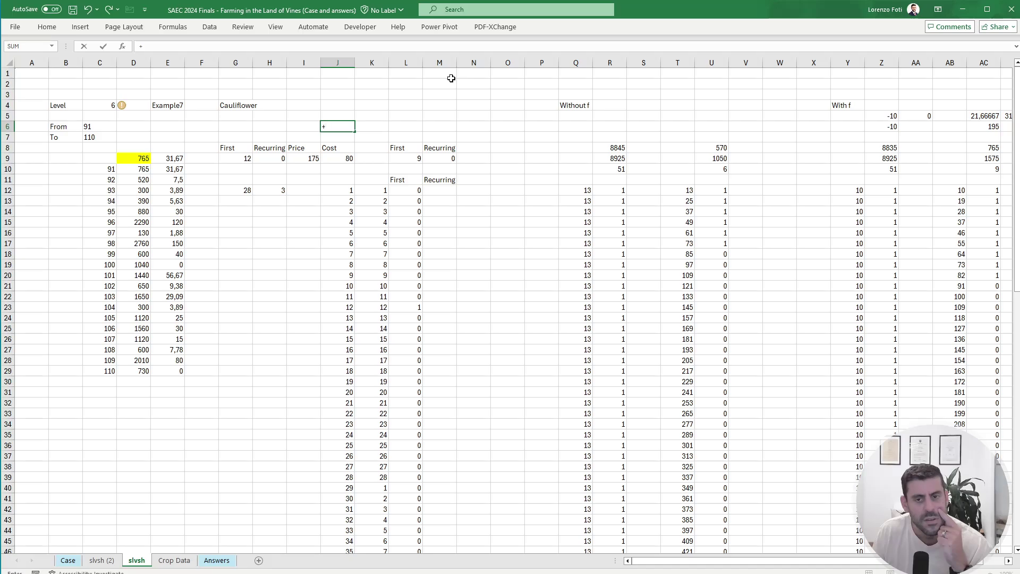
pyautogui.press('Escape')
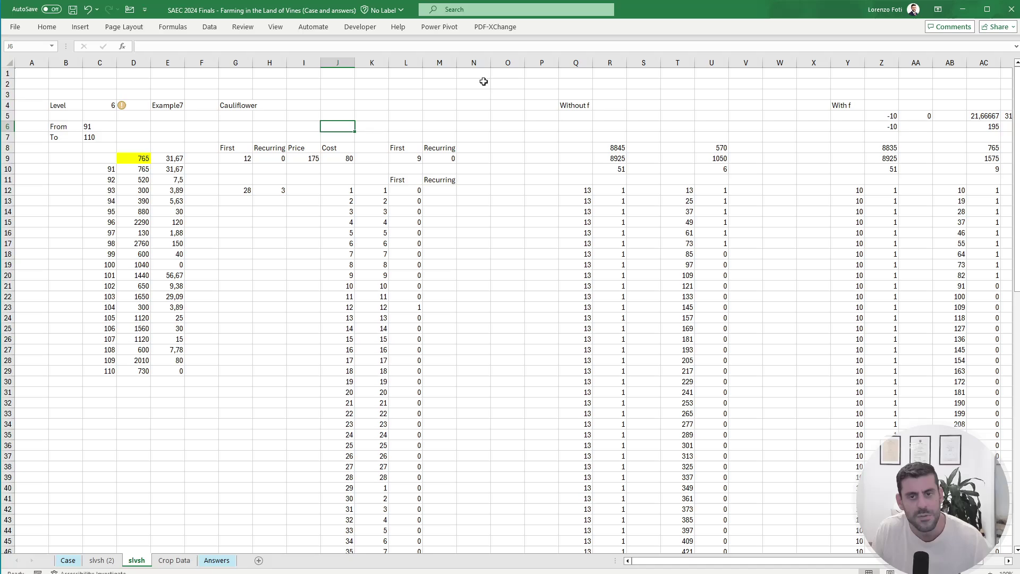
# Step: Inspect the with-fertiliser harvest days and flags in AB12:AC20, the harvest total in AC10 and the seed cost in J9
pyautogui.click(955, 193)
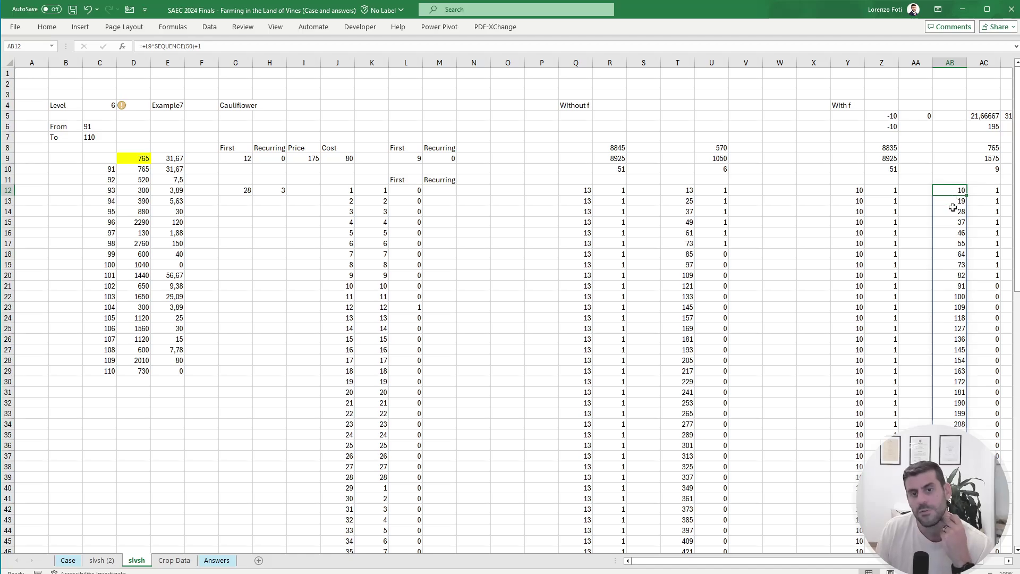
pyautogui.click(985, 170)
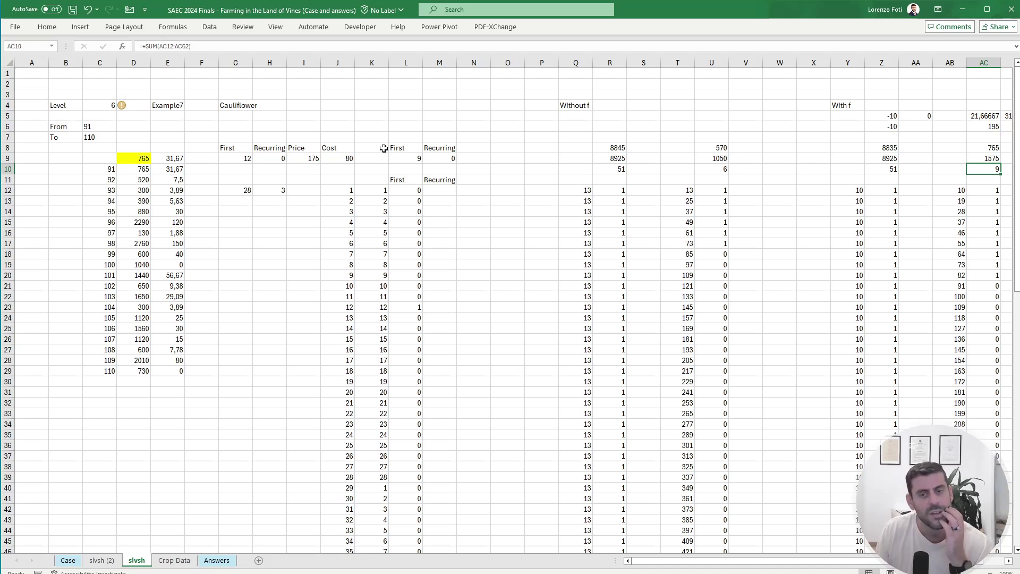
pyautogui.click(336, 126)
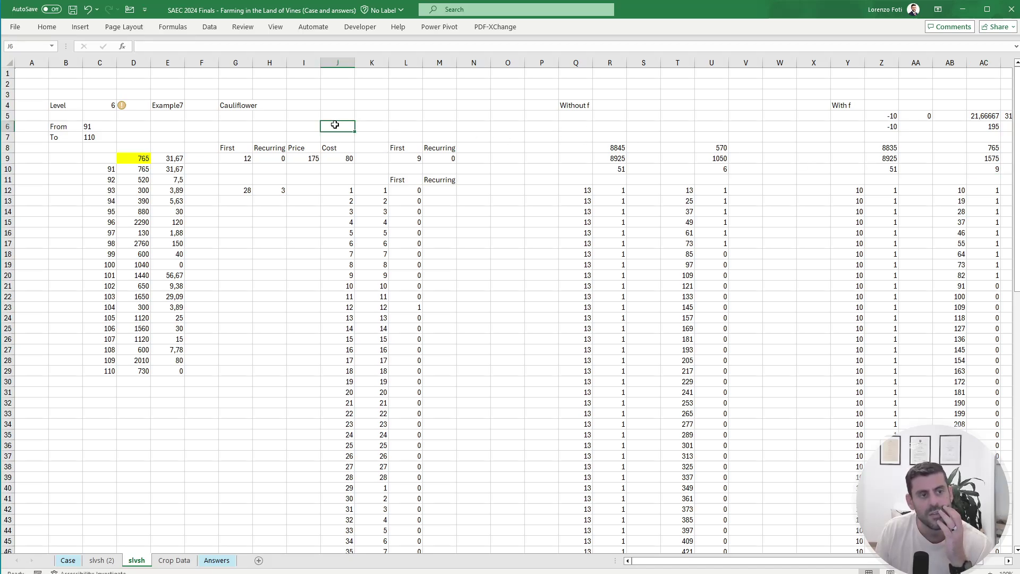
pyautogui.click(342, 158)
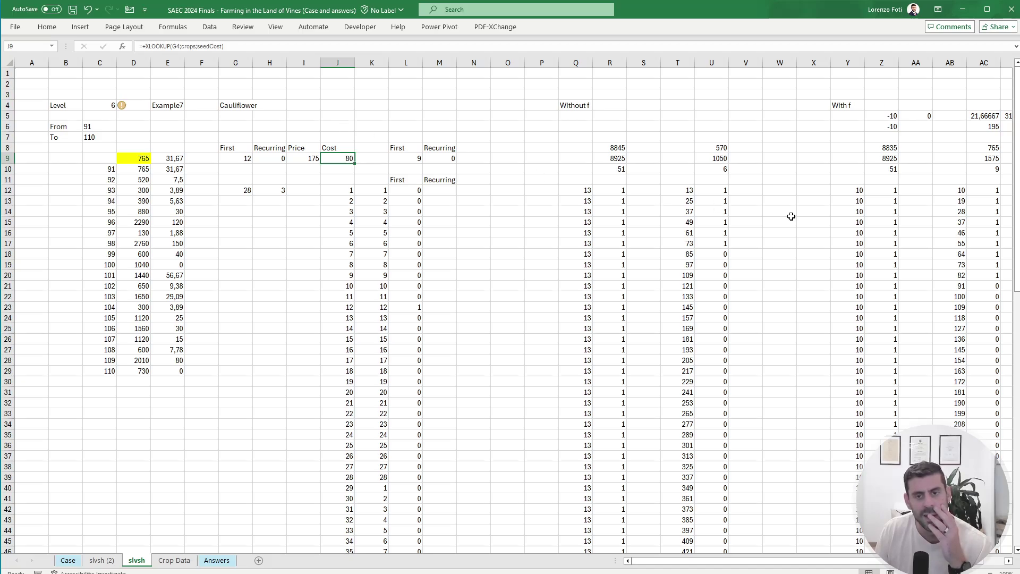
pyautogui.moveTo(996, 192); pyautogui.dragTo(995, 275)
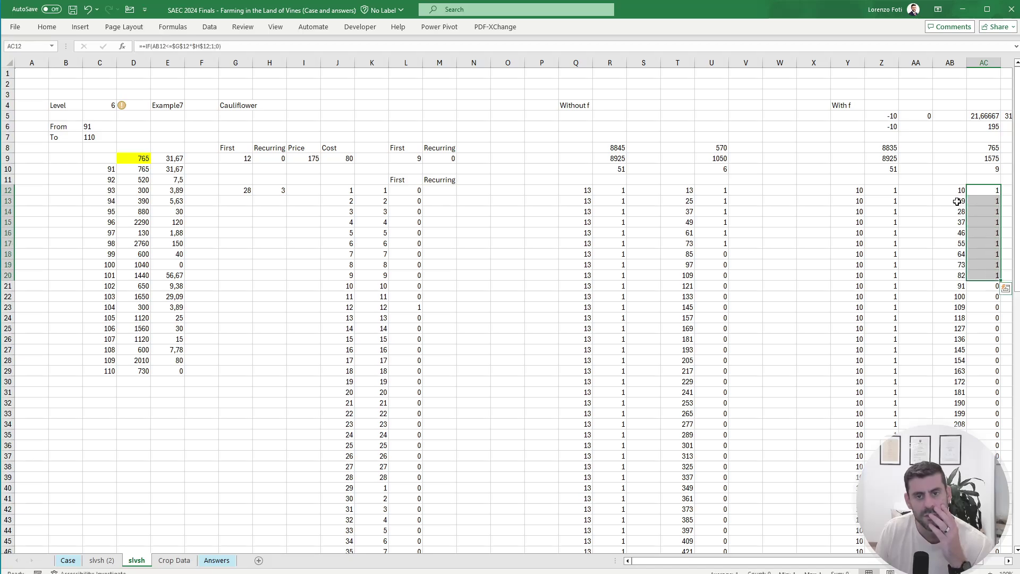
pyautogui.moveTo(951, 192); pyautogui.dragTo(987, 277)
pyautogui.click(334, 127)
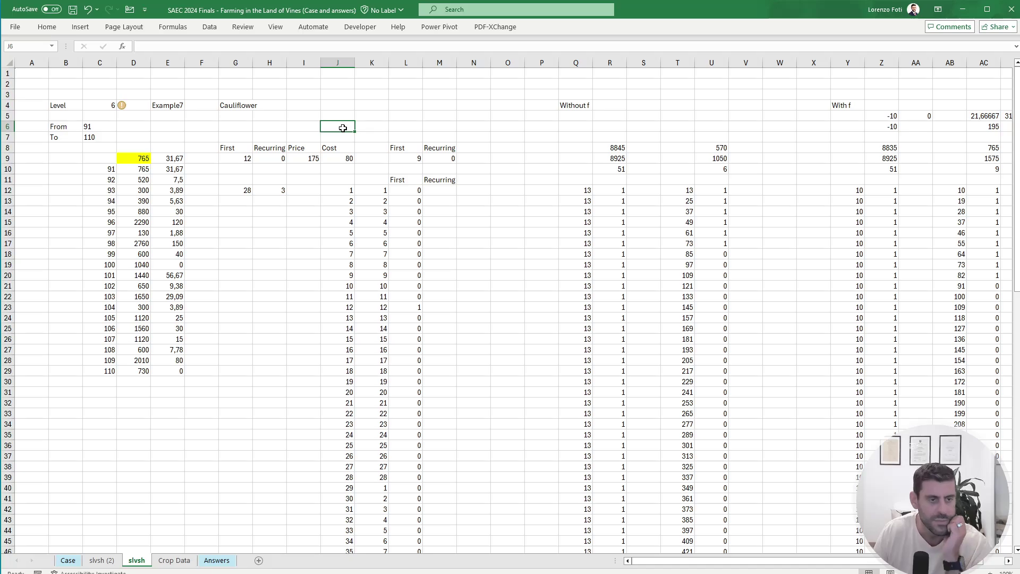
# Step: Examine the full season day sequence starting in J12 and reread the Level 7 instructions on Case
pyautogui.click(349, 188)
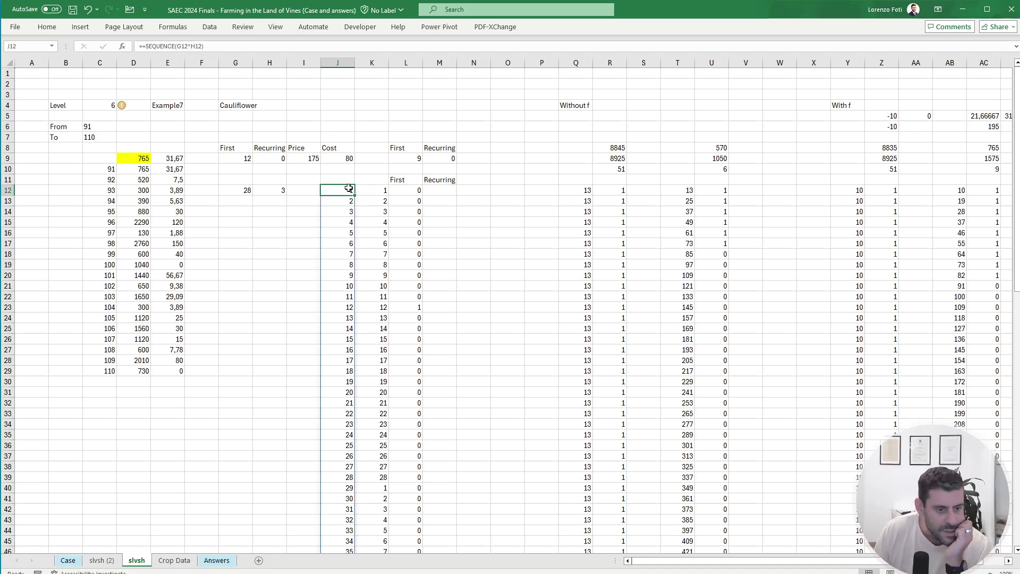
pyautogui.scroll(-20, 349, 325)
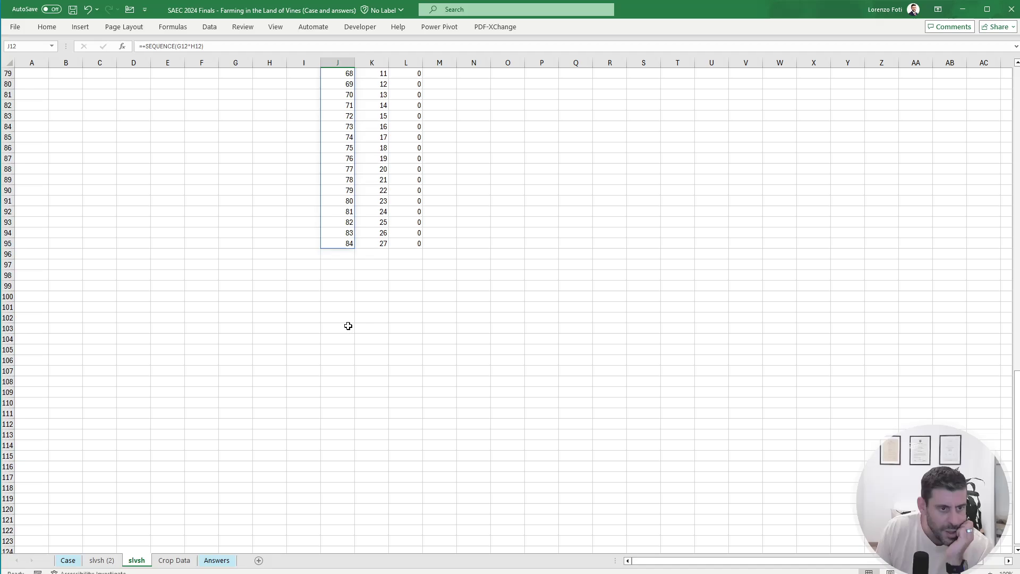
pyautogui.scroll(9, 350, 323)
pyautogui.scroll(17, 350, 324)
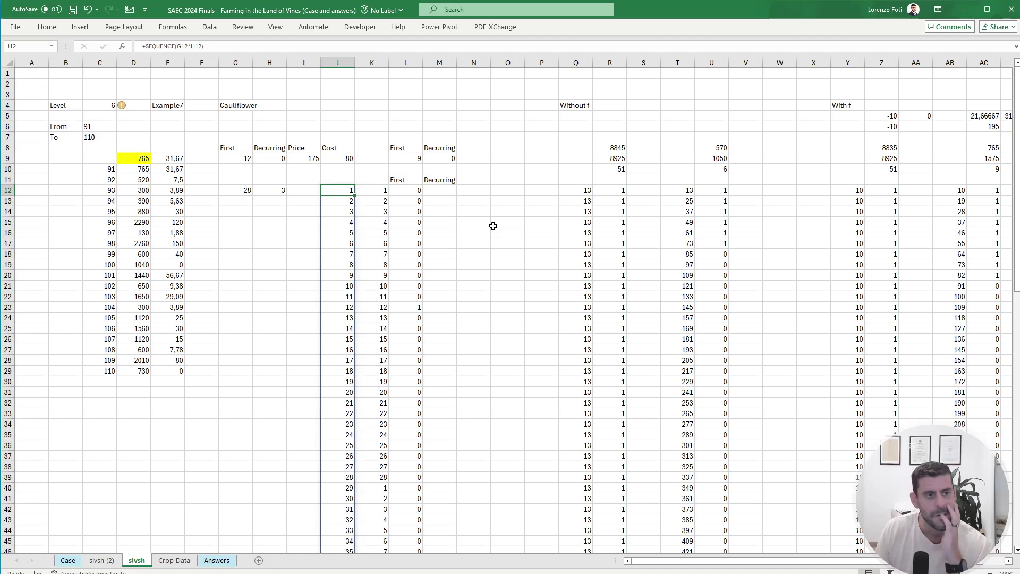
pyautogui.click(78, 563)
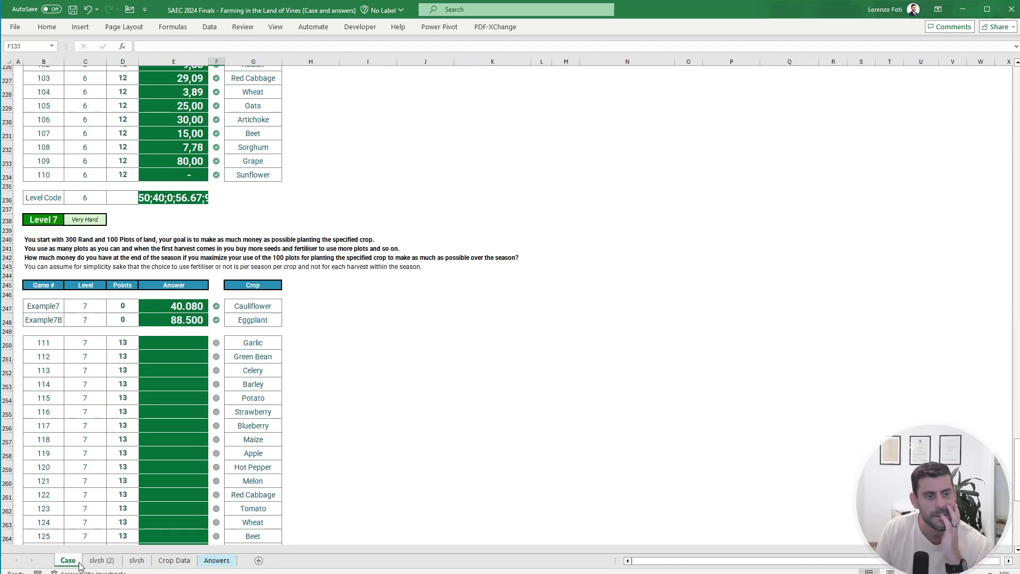
pyautogui.click(75, 217)
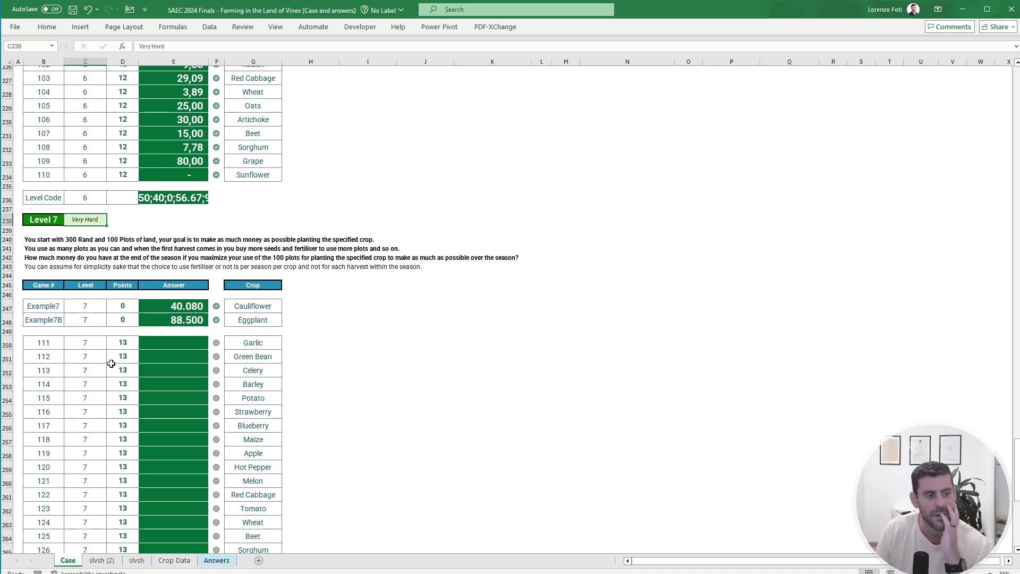
pyautogui.click(137, 561)
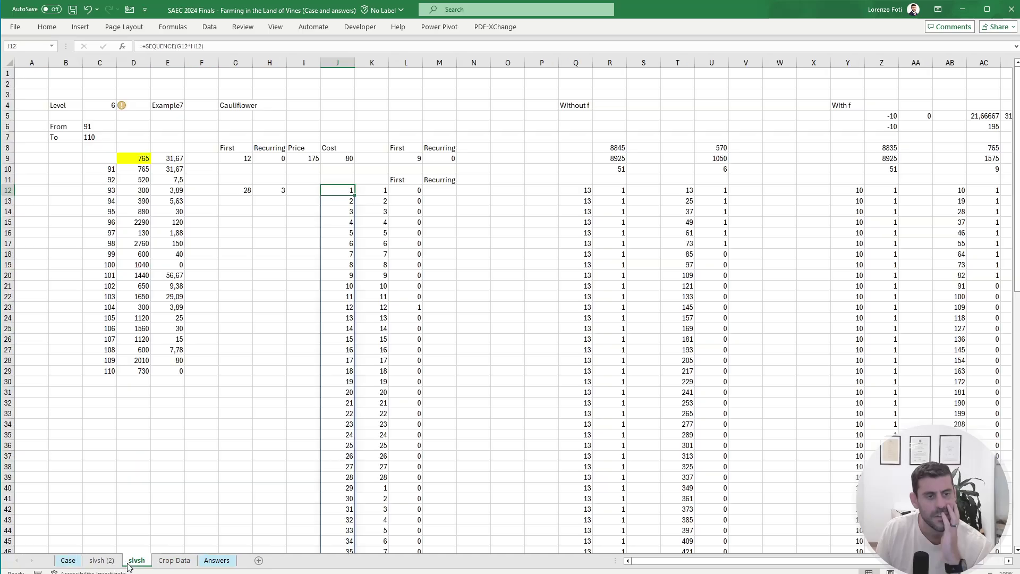
# Step: Review the day, month-day and first-harvest columns J to L and the price in I9, then consult Case and slvsh (2)
pyautogui.moveTo(348, 187); pyautogui.dragTo(346, 446)
pyautogui.moveTo(384, 188); pyautogui.dragTo(381, 387)
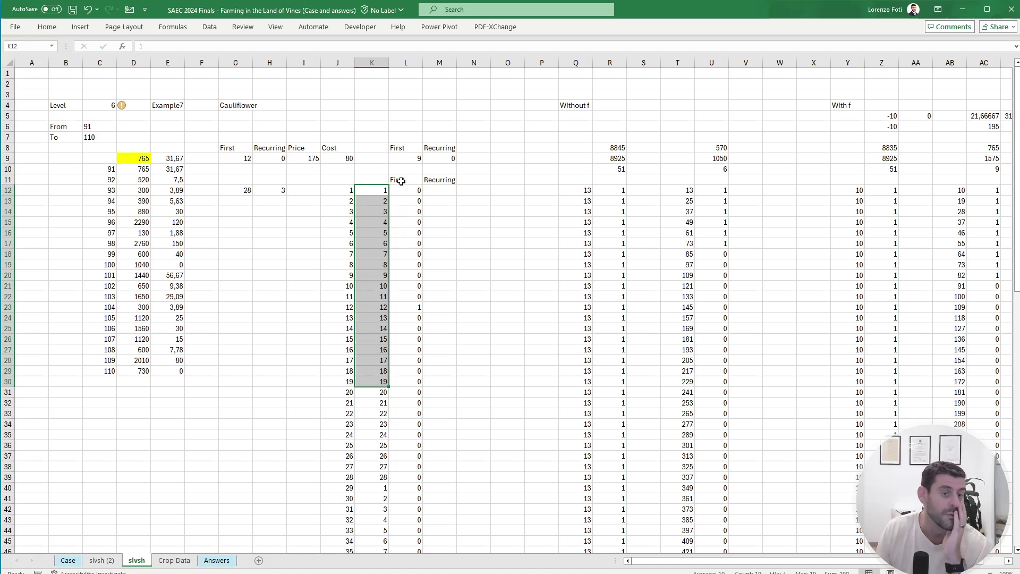
pyautogui.moveTo(401, 192); pyautogui.dragTo(416, 383)
pyautogui.moveTo(348, 278); pyautogui.dragTo(416, 297)
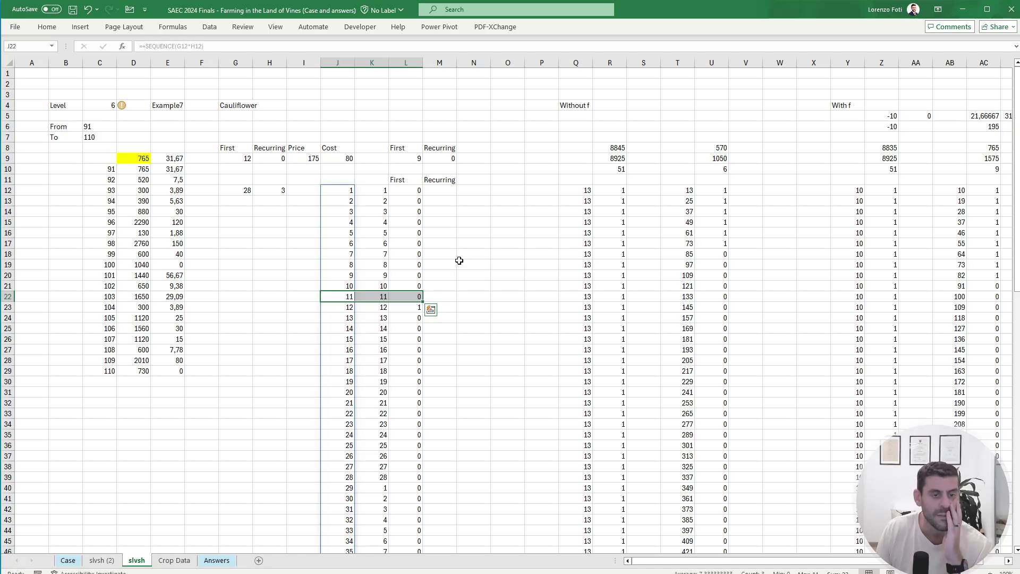
pyautogui.click(312, 156)
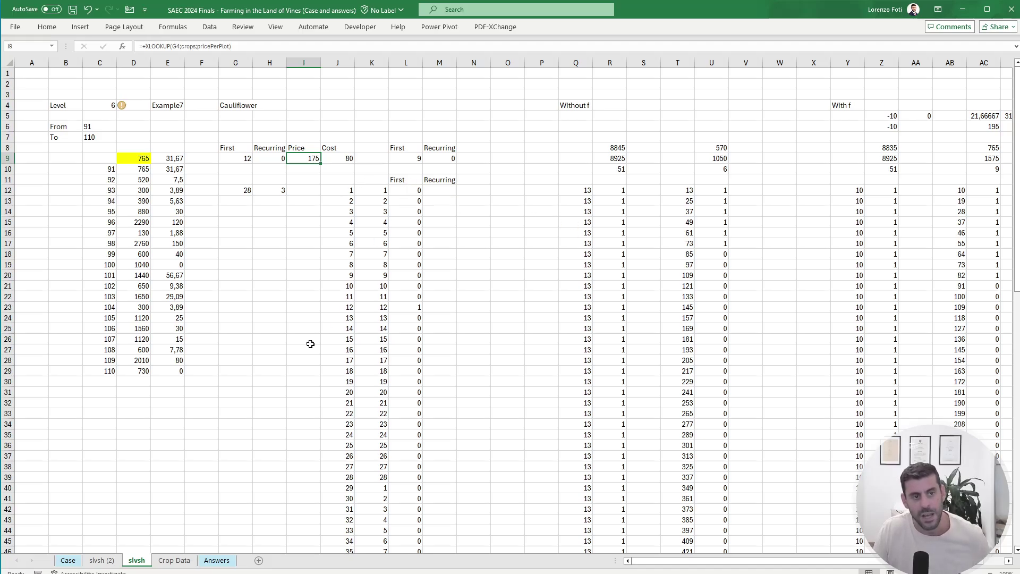
pyautogui.click(68, 560)
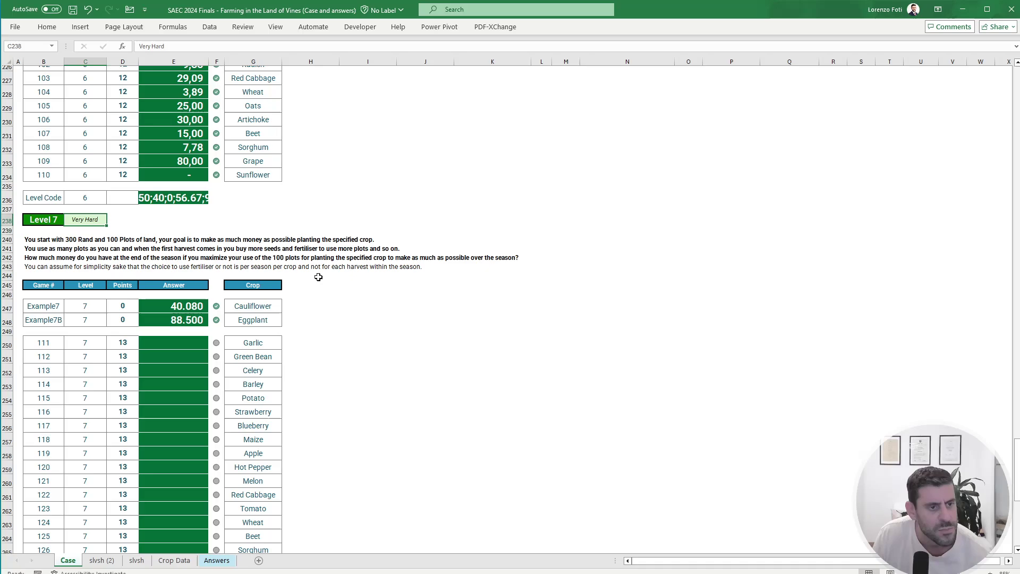
pyautogui.click(103, 560)
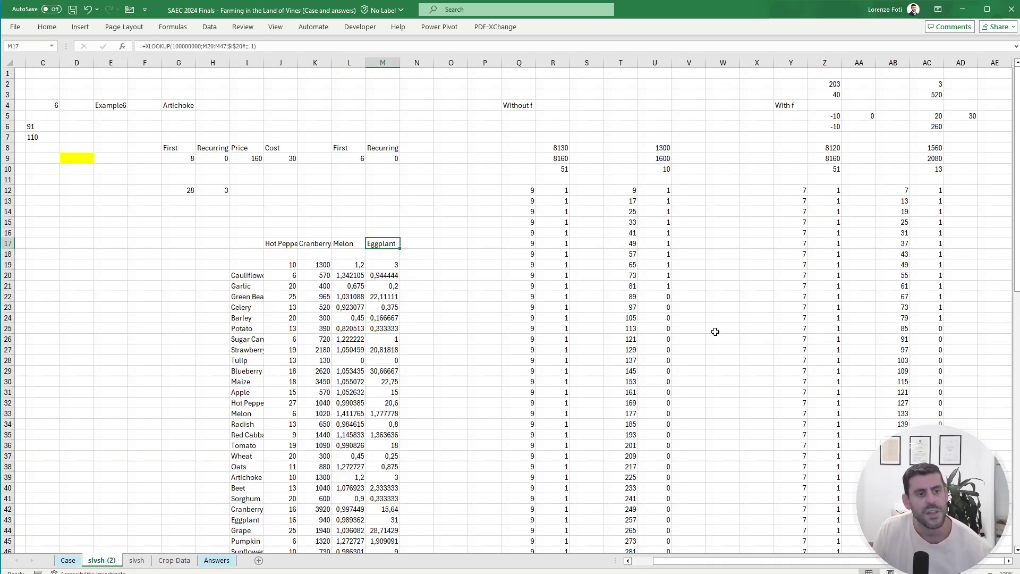
pyautogui.click(137, 560)
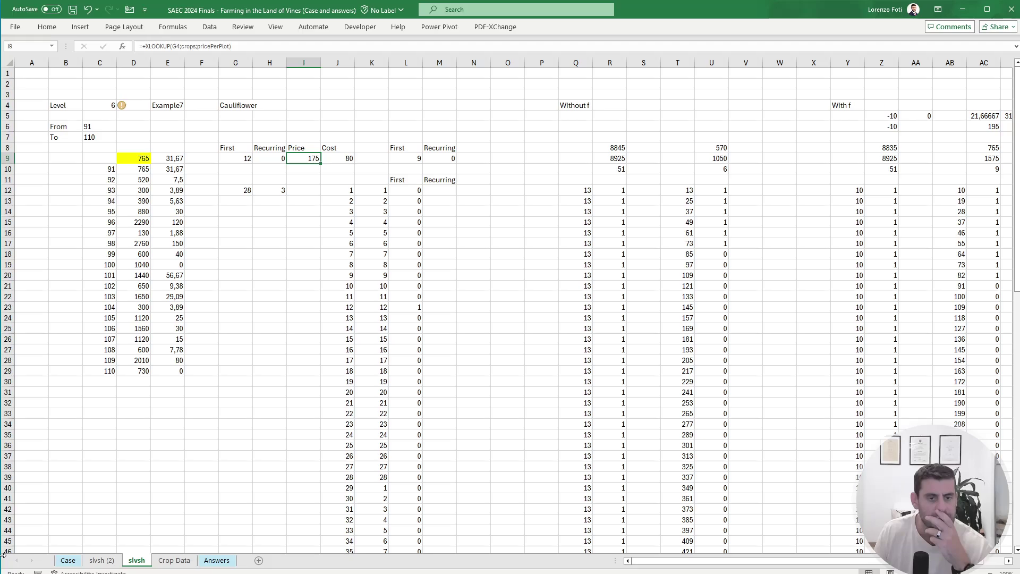
# Step: Check the without-fertiliser harvest-day formula behind Q12 and Q13 on slvsh
pyautogui.click(575, 193)
pyautogui.click(567, 201)
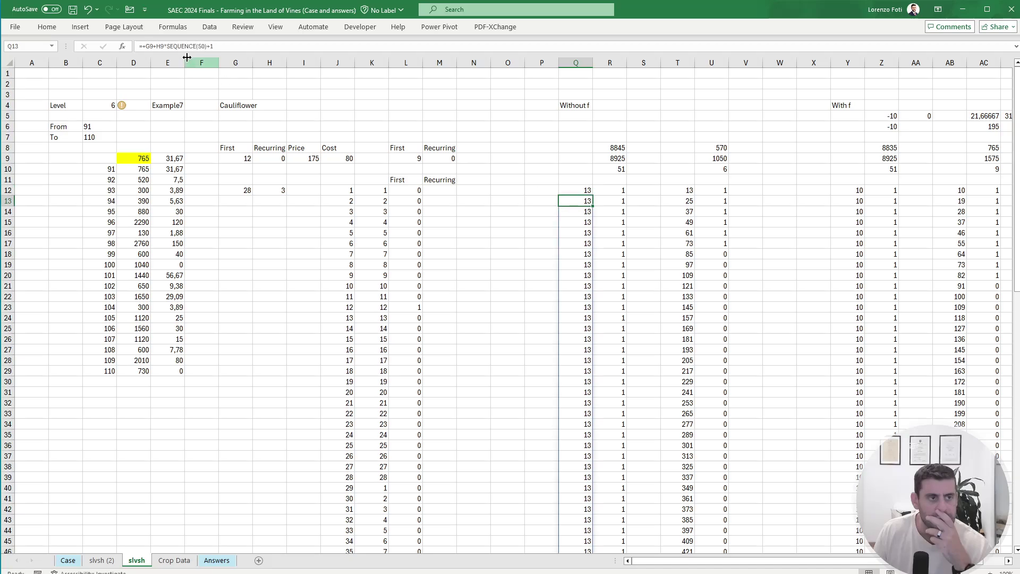
pyautogui.click(183, 46)
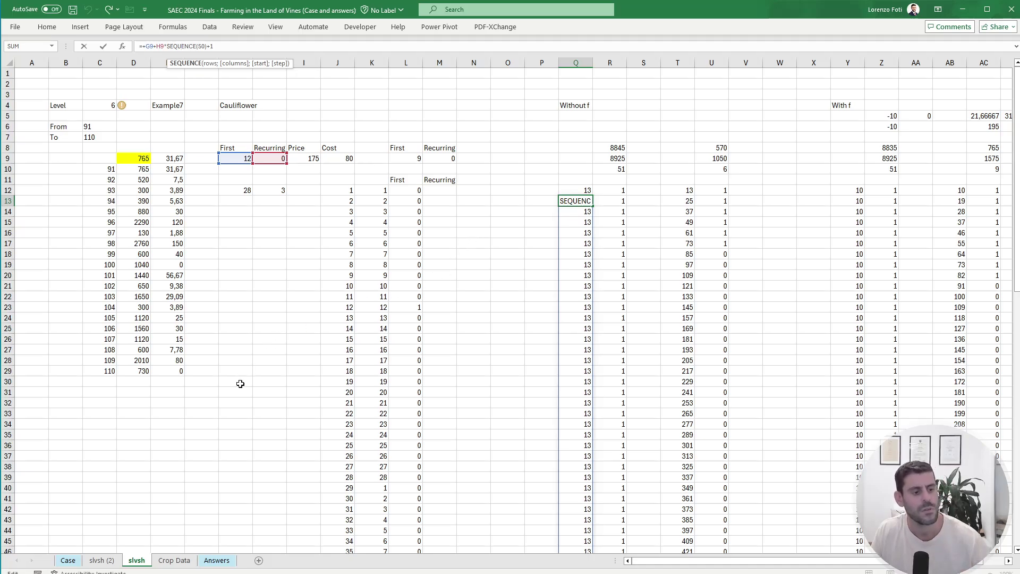
pyautogui.press('Escape')
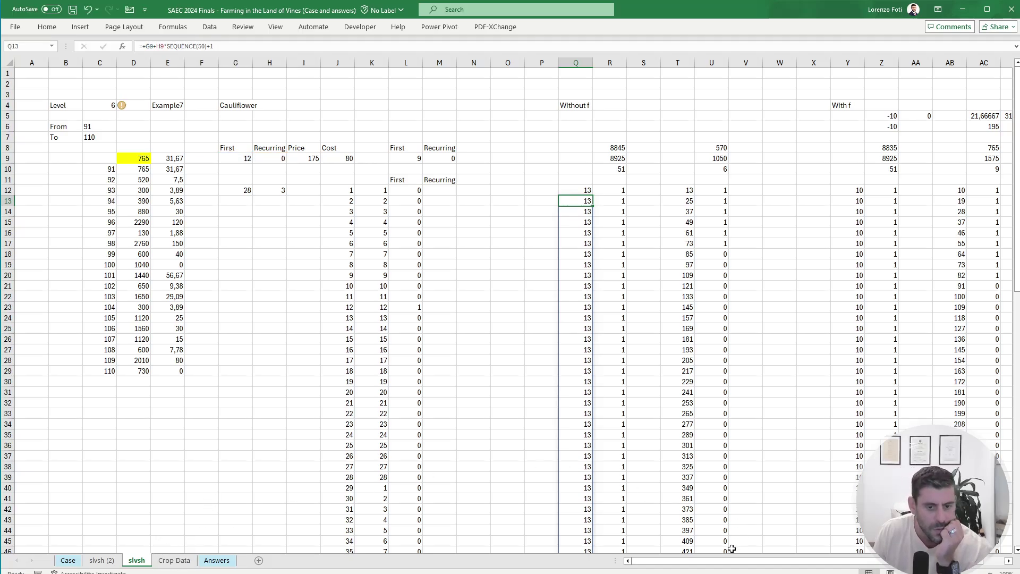
# Step: Enter a SEQUENCE(28) day list in AI12 of slvsh, in the empty area beyond the with-fertiliser block
pyautogui.moveTo(736, 561); pyautogui.dragTo(757, 561)
pyautogui.click(979, 189)
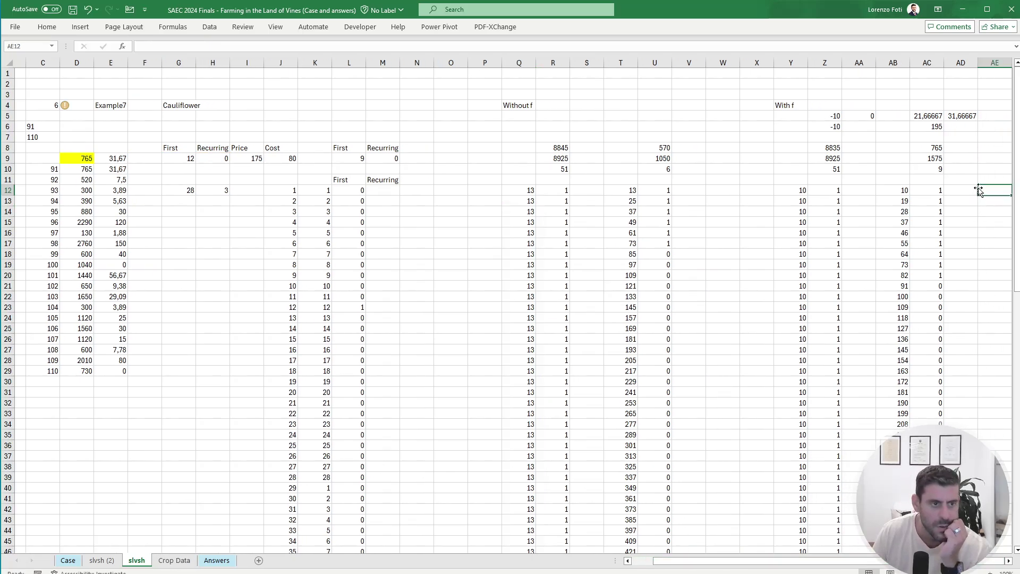
pyautogui.press('Right')
pyautogui.press('Right')
pyautogui.press('Right')
pyautogui.press('Right')
pyautogui.press('Right')
pyautogui.press('Right')
pyautogui.press('Right')
pyautogui.press('Right')
pyautogui.press('Left')
pyautogui.press('Left')
pyautogui.press('Left')
pyautogui.press('Left')
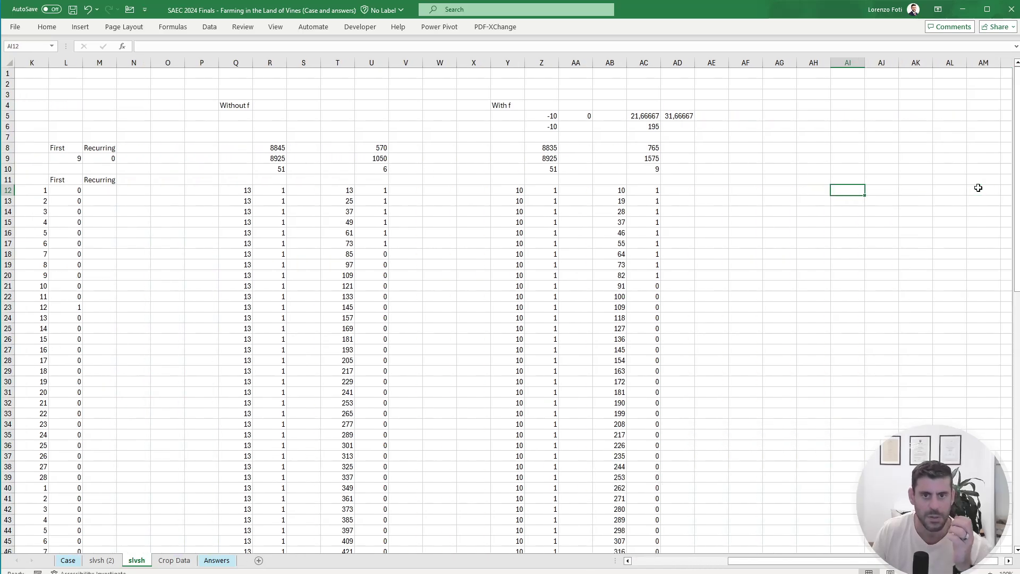
pyautogui.write('+')
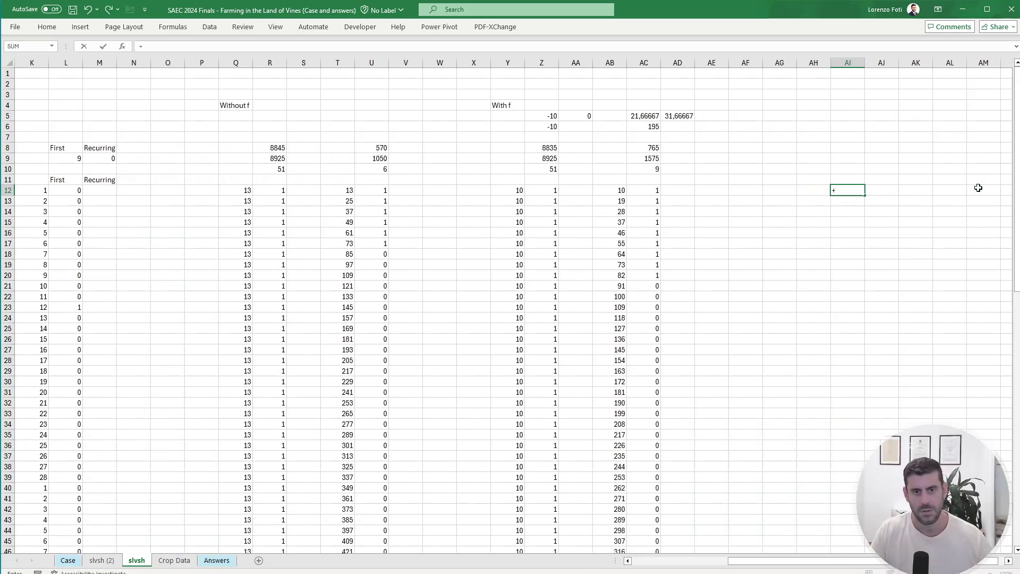
pyautogui.write('se')
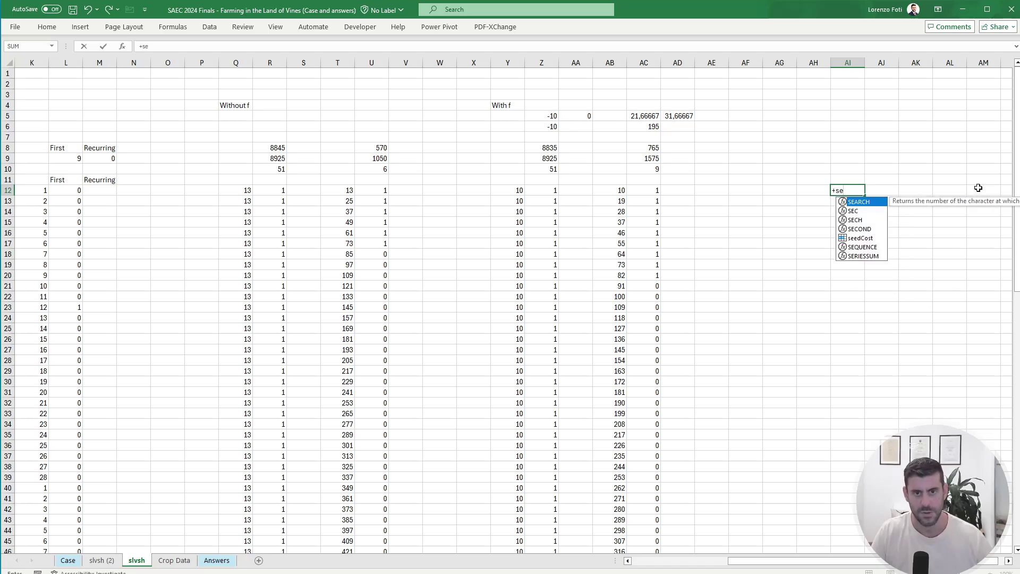
pyautogui.write('q')
pyautogui.press('Tab')
pyautogui.write('28')
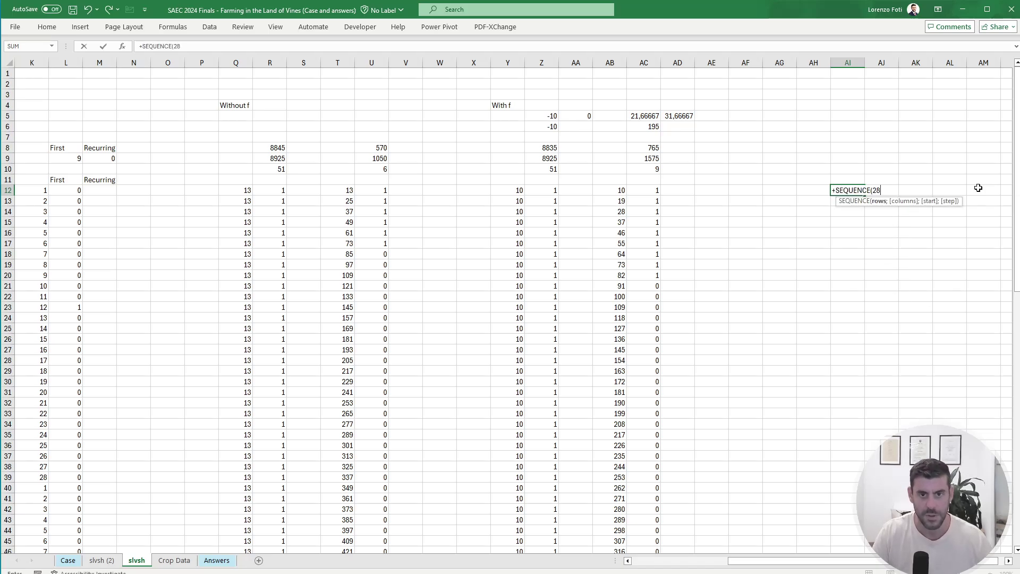
pyautogui.write('(')
pyautogui.press('BackSpace')
pyautogui.write(')')
pyautogui.press('Return')
# Step: Repeat the 28-day sequence from AI12 below itself in AI40 and AI68 to cover three months
pyautogui.press('Up')
pyautogui.hotkey('ctrl', 'c')
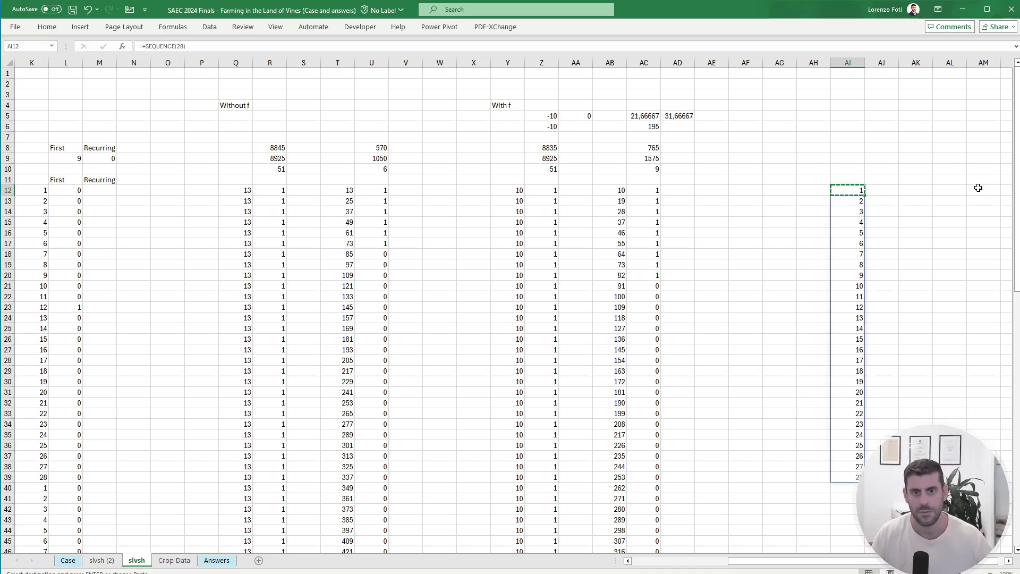
pyautogui.hotkey('ctrl', 'Down')
pyautogui.press('Down')
pyautogui.hotkey('ctrl', 'v')
pyautogui.hotkey('ctrl', 'Down')
pyautogui.press('Escape')
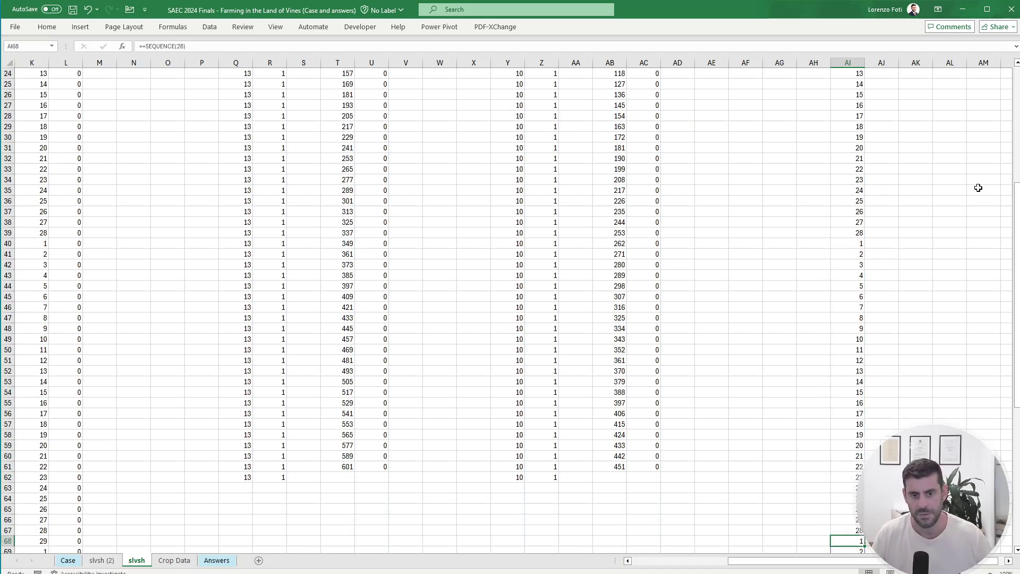
pyautogui.hotkey('ctrl', 'Up')
pyautogui.hotkey('ctrl', 'Up')
pyautogui.hotkey('ctrl', 'Down')
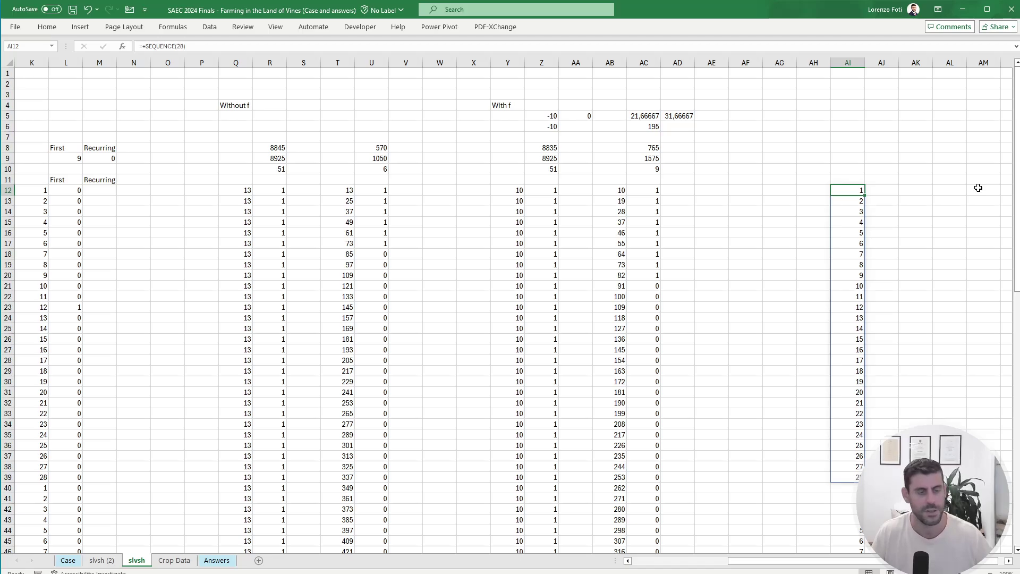
# Step: Copy the First heading and its harvest formula from L11:L12 into AJ11:AJ12, beside the new day list, and check the formula's references
pyautogui.press('Left')
pyautogui.press('Left')
pyautogui.press('Left')
pyautogui.press('Left')
pyautogui.press('Left')
pyautogui.press('Left')
pyautogui.press('Left')
pyautogui.press('Left')
pyautogui.press('Left')
pyautogui.press('Left')
pyautogui.press('Left')
pyautogui.press('Left')
pyautogui.press('Left')
pyautogui.press('Left')
pyautogui.press('Left')
pyautogui.press('Left')
pyautogui.press('Left')
pyautogui.press('Left')
pyautogui.press('Left')
pyautogui.press('Left')
pyautogui.press('Right')
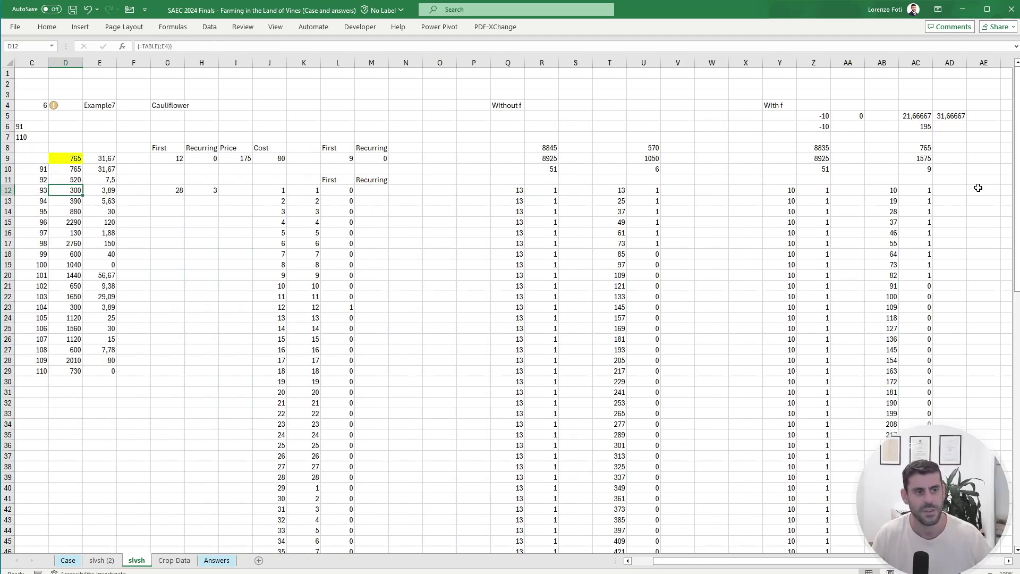
pyautogui.press('Right')
pyautogui.press('Right')
pyautogui.press('Right')
pyautogui.press('Right')
pyautogui.press('Right')
pyautogui.press('Right')
pyautogui.press('Right')
pyautogui.press('Right')
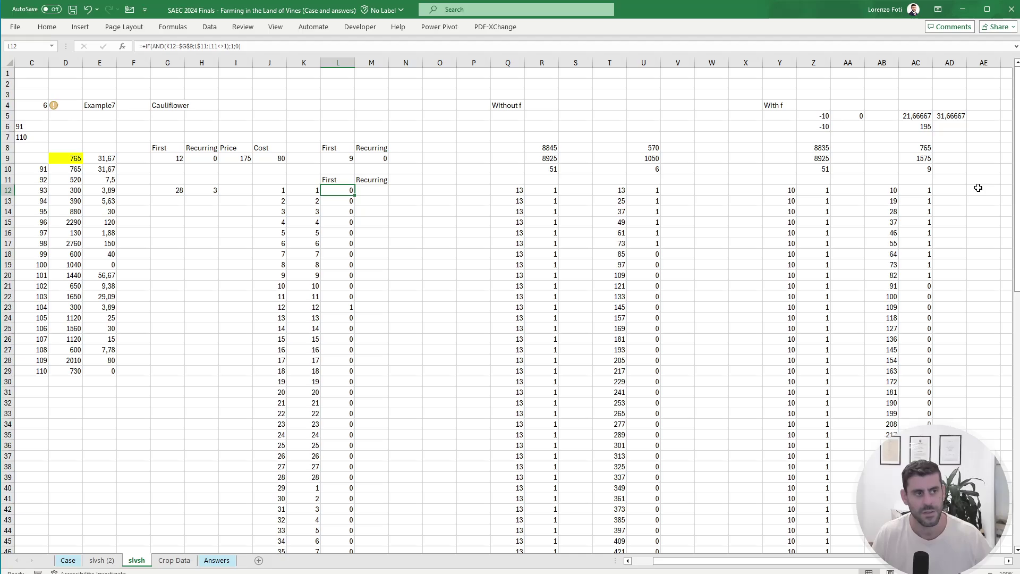
pyautogui.press('Up')
pyautogui.press('Down')
pyautogui.press('Up')
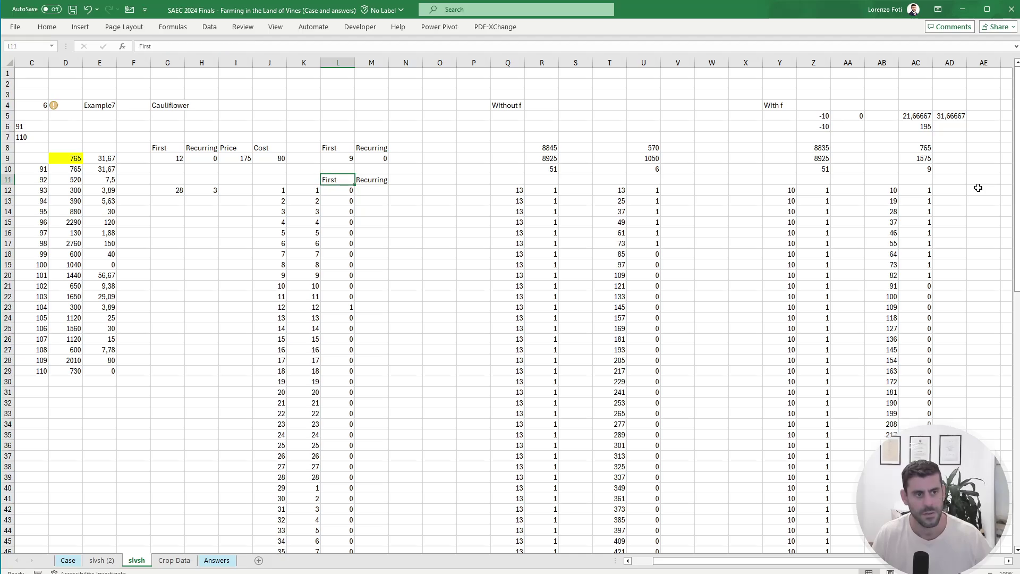
pyautogui.hotkey('shift', 'Down')
pyautogui.hotkey('ctrl', 'c')
pyautogui.press('Right')
pyautogui.press('Right')
pyautogui.press('Right')
pyautogui.press('Right')
pyautogui.press('Right')
pyautogui.press('Right')
pyautogui.press('Right')
pyautogui.press('Right')
pyautogui.press('Right')
pyautogui.press('Right')
pyautogui.press('Right')
pyautogui.press('Right')
pyautogui.press('Right')
pyautogui.press('Right')
pyautogui.press('Right')
pyautogui.press('Right')
pyautogui.press('Right')
pyautogui.press('Right')
pyautogui.press('Right')
pyautogui.press('Right')
pyautogui.press('Right')
pyautogui.press('Right')
pyautogui.press('Right')
pyautogui.press('Right')
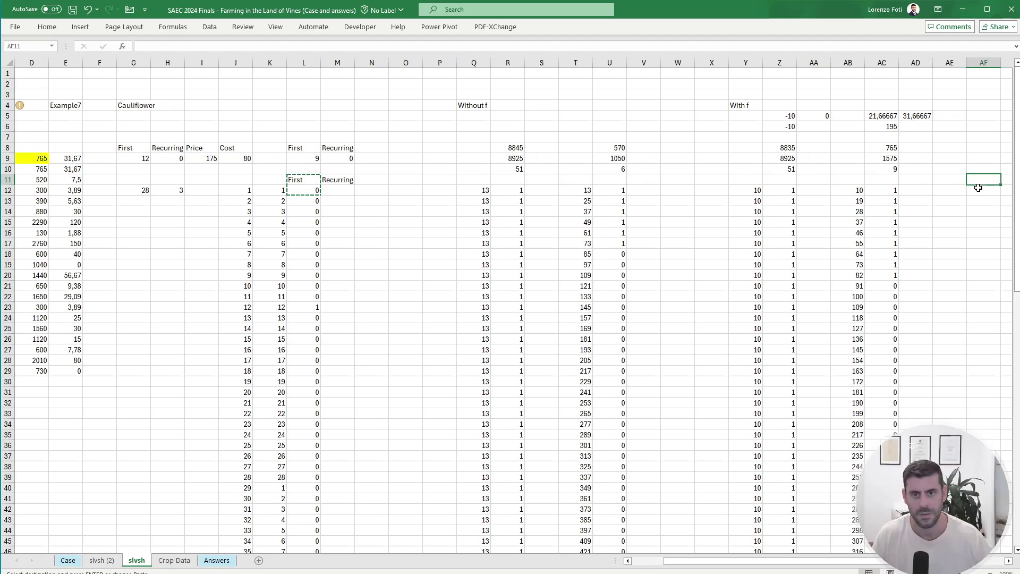
pyautogui.hotkey('ctrl', 'v')
pyautogui.press('Escape')
pyautogui.press('Down')
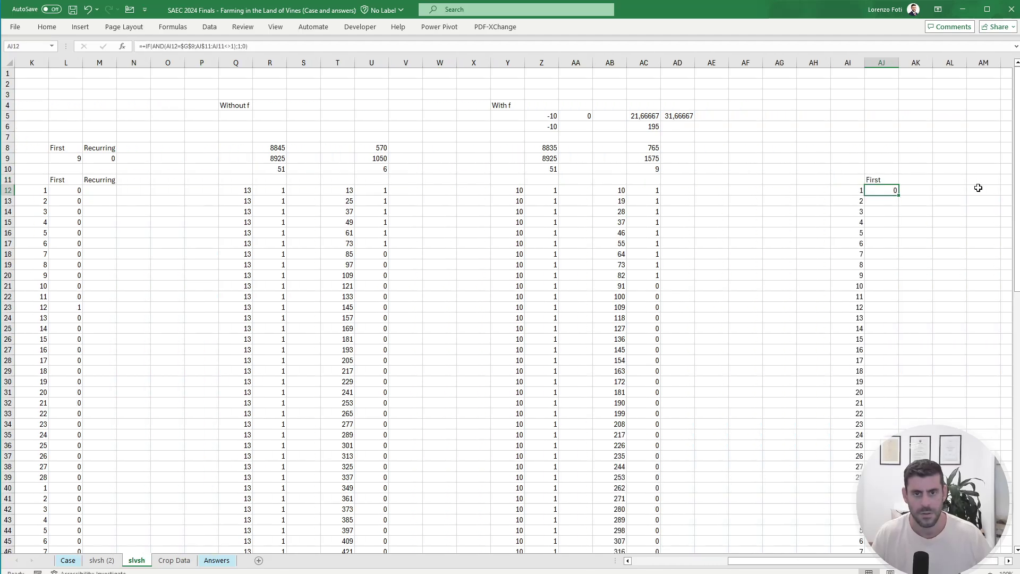
pyautogui.press('F2')
pyautogui.moveTo(885, 560)
pyautogui.mouseDown()
pyautogui.moveTo(789, 558)
pyautogui.moveTo(891, 555)
pyautogui.mouseUp()
pyautogui.press('Escape')
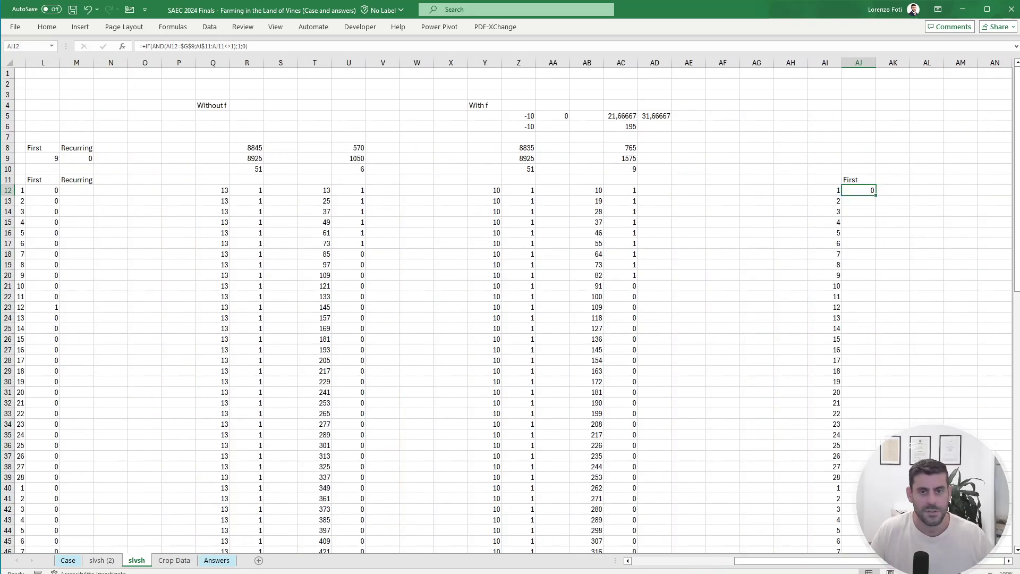
# Step: Fill the AJ12 first-harvest formula down to AJ95, alongside the whole three-month day list
pyautogui.hotkey('ctrl', 'c')
pyautogui.press('Left')
pyautogui.hotkey('ctrl', 'Down')
pyautogui.press('Right')
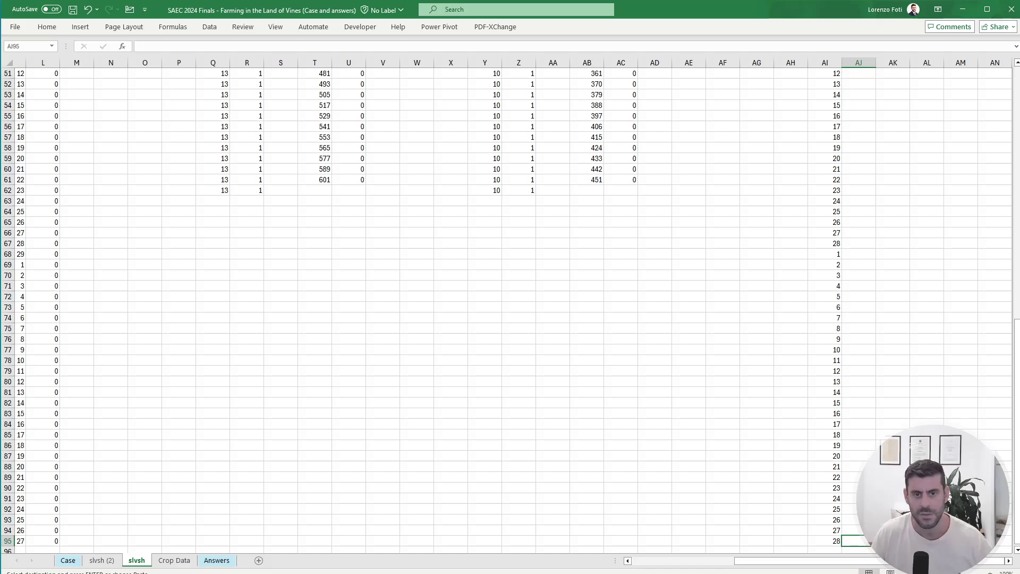
pyautogui.hotkey('ctrl', 'v')
pyautogui.hotkey('ctrl', 'Up')
pyautogui.press('Down')
pyautogui.press('Left')
pyautogui.hotkey('ctrl', 'Down')
pyautogui.press('Right')
pyautogui.hotkey('ctrl', 'shift', 'Up')
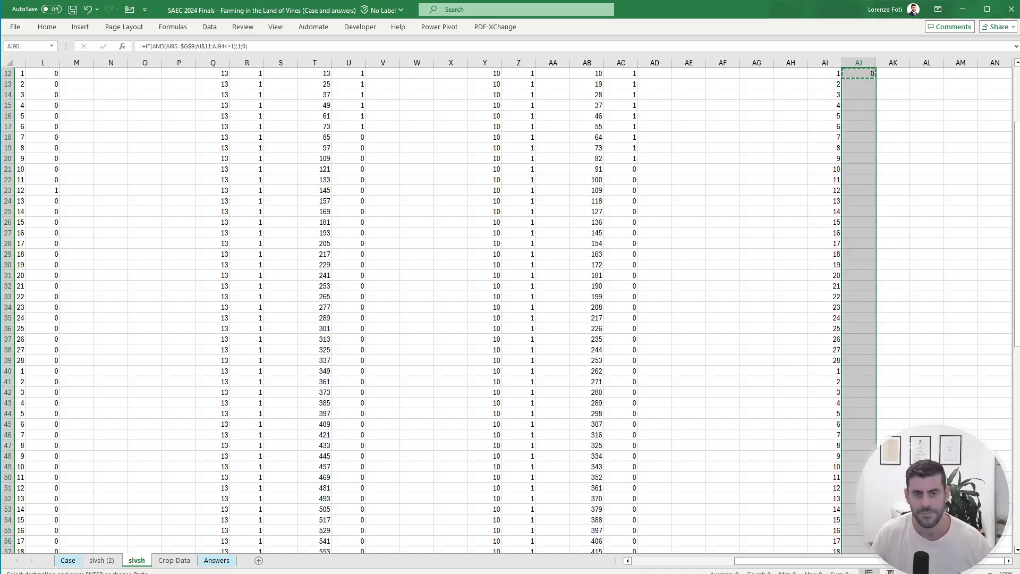
pyautogui.press('Return')
pyautogui.hotkey('ctrl', 'Up')
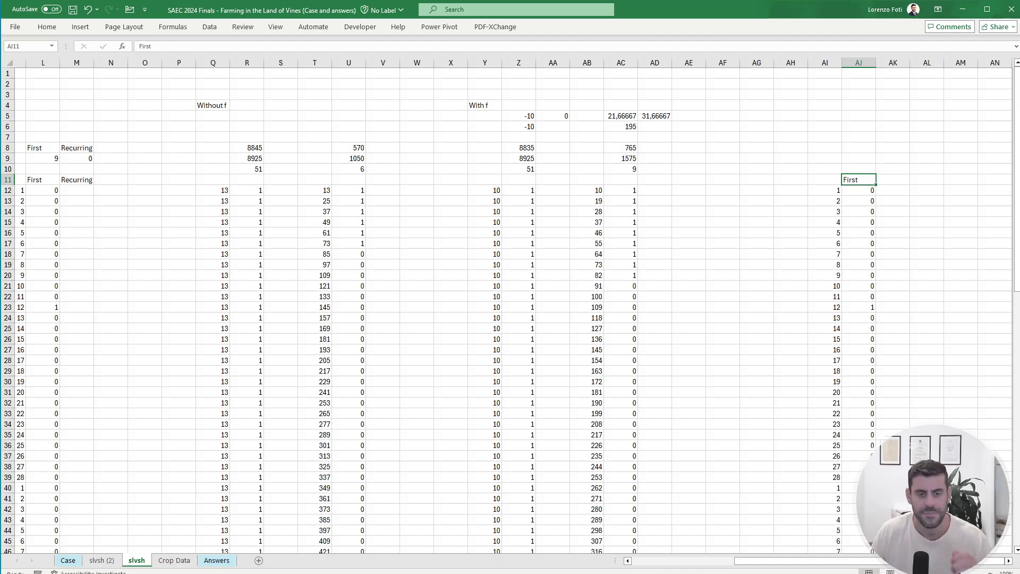
# Step: Change the day test in AJ12 so that AI12 is compared with $G$9+1
pyautogui.click(867, 192)
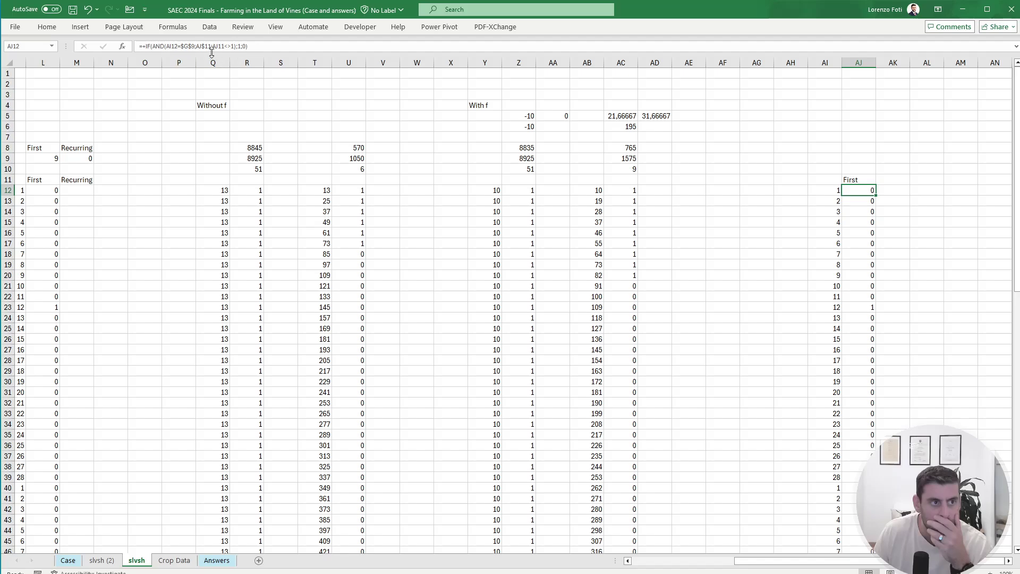
pyautogui.click(189, 47)
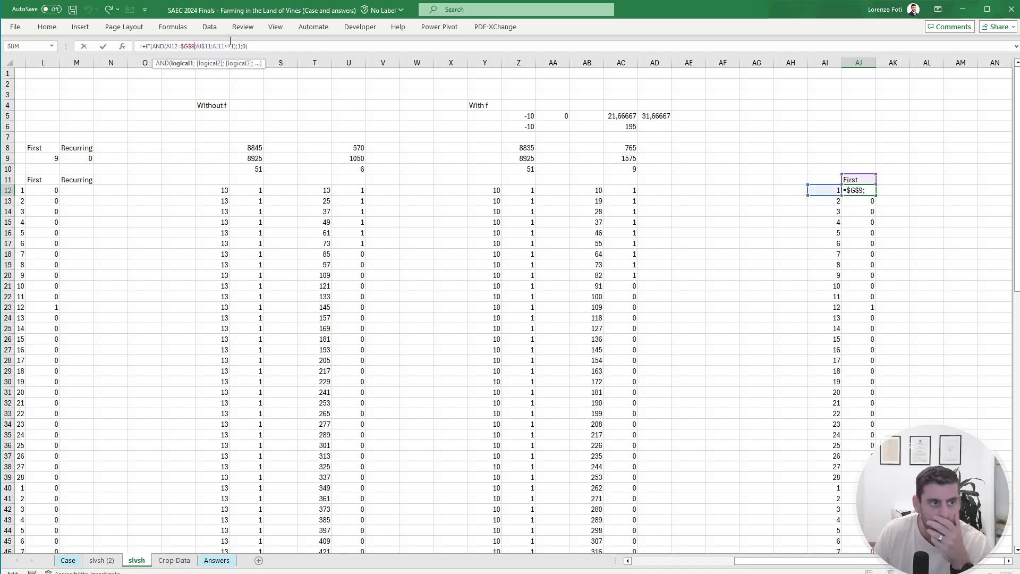
pyautogui.write('+1')
pyautogui.press('Return')
pyautogui.press('Up')
# Step: Copy the revised AJ12 formula over the rest of the First column, down to AJ95
pyautogui.hotkey('ctrl', 'c')
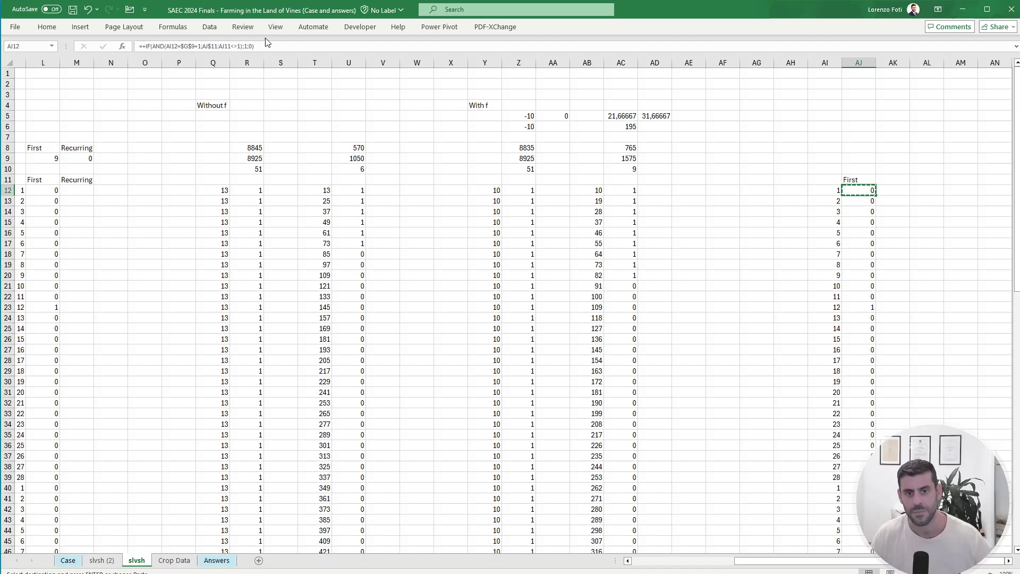
pyautogui.press('Down')
pyautogui.hotkey('ctrl', 'shift', 'Down')
pyautogui.hotkey('ctrl', 'v')
pyautogui.press('Up')
pyautogui.press('Escape')
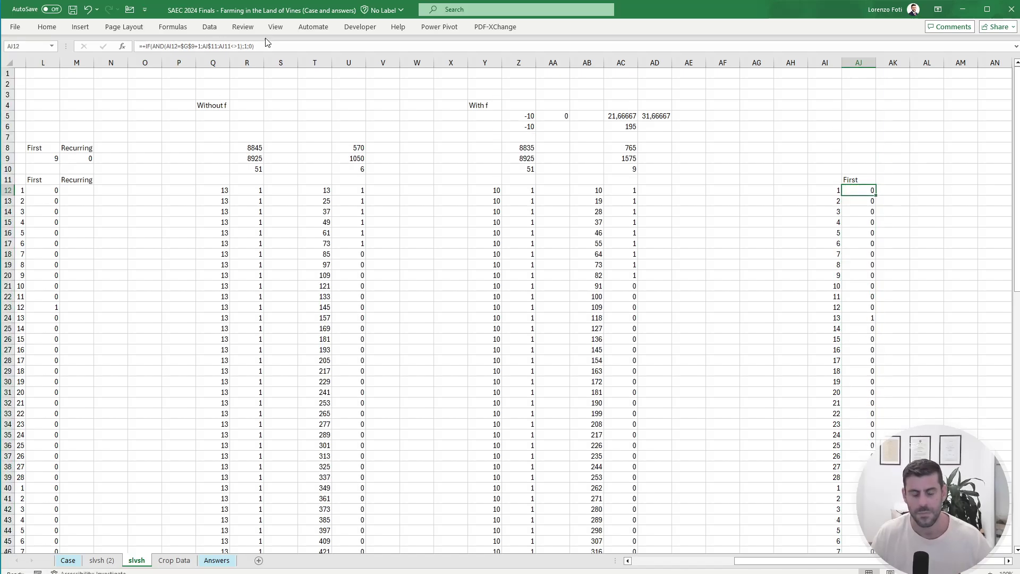
# Step: Review the AJ12 first-harvest formula against the Cauliflower inputs in row 9 and the existing harvest blocks
pyautogui.moveTo(795, 560)
pyautogui.mouseDown()
pyautogui.moveTo(752, 563)
pyautogui.moveTo(806, 553)
pyautogui.mouseUp()
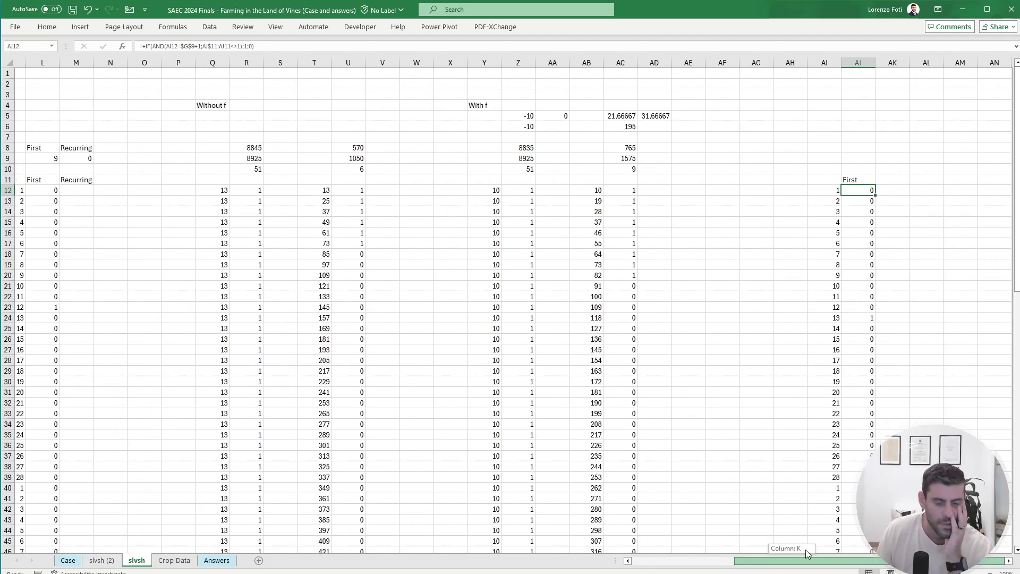
pyautogui.moveTo(805, 549); pyautogui.dragTo(805, 549)
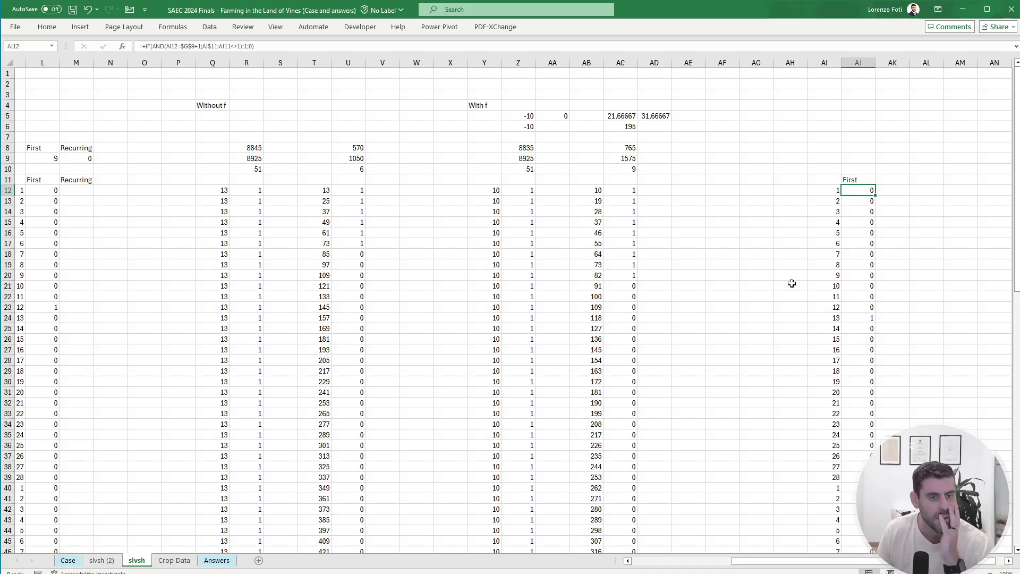
pyautogui.moveTo(774, 561); pyautogui.dragTo(675, 564)
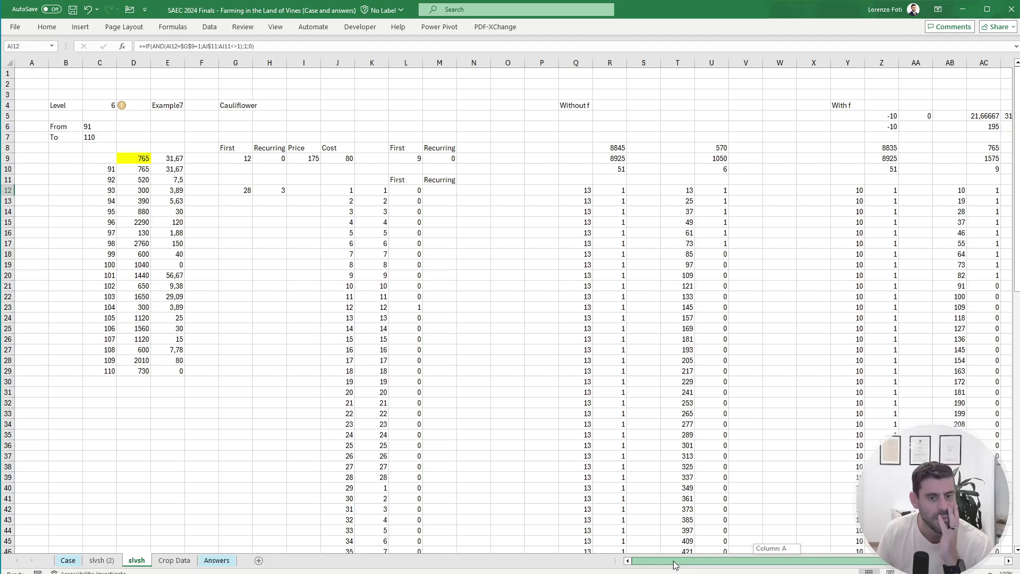
pyautogui.moveTo(674, 564); pyautogui.dragTo(763, 562)
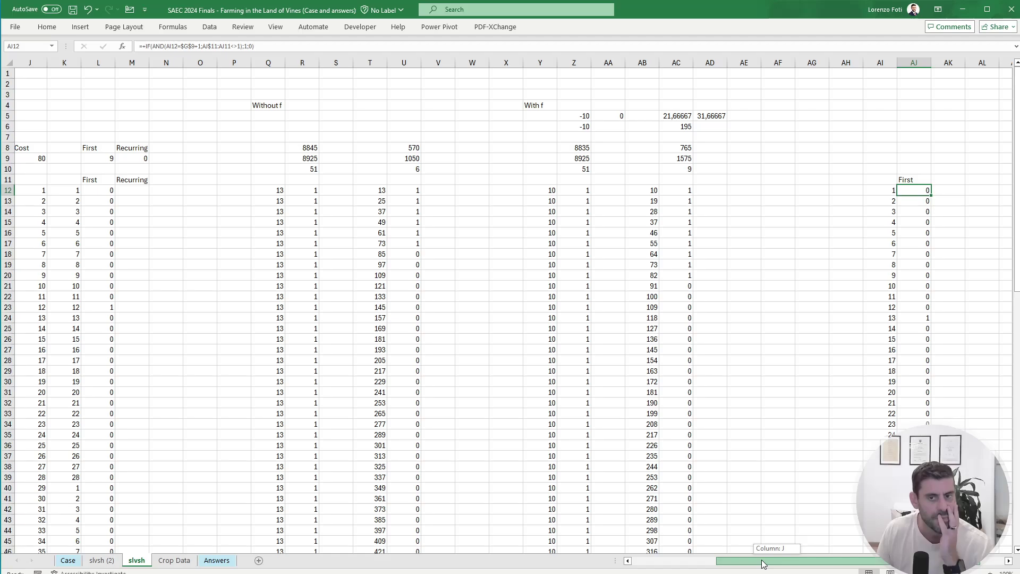
pyautogui.moveTo(763, 564); pyautogui.dragTo(763, 564)
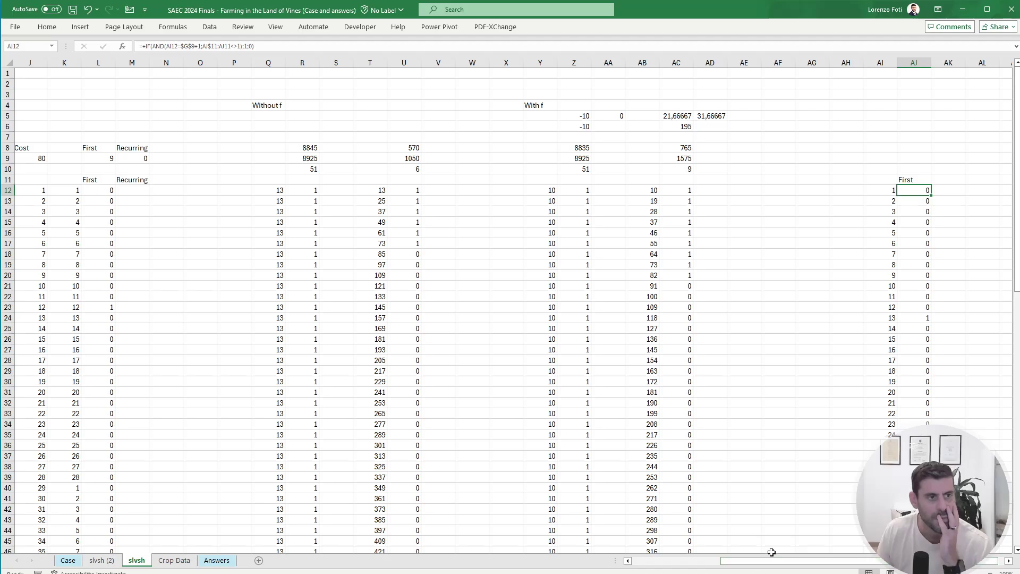
pyautogui.click(947, 192)
pyautogui.click(911, 190)
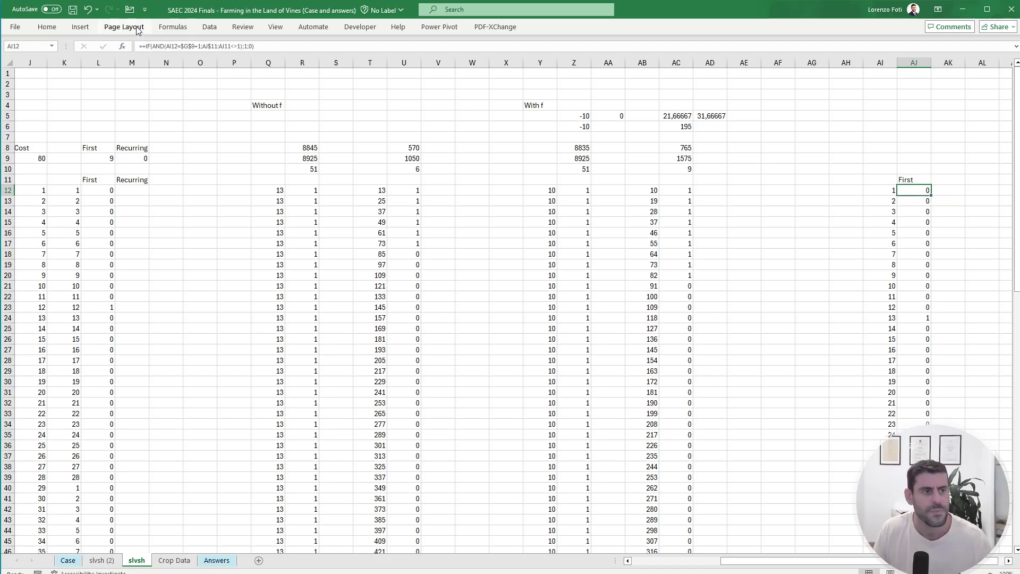
pyautogui.click(150, 47)
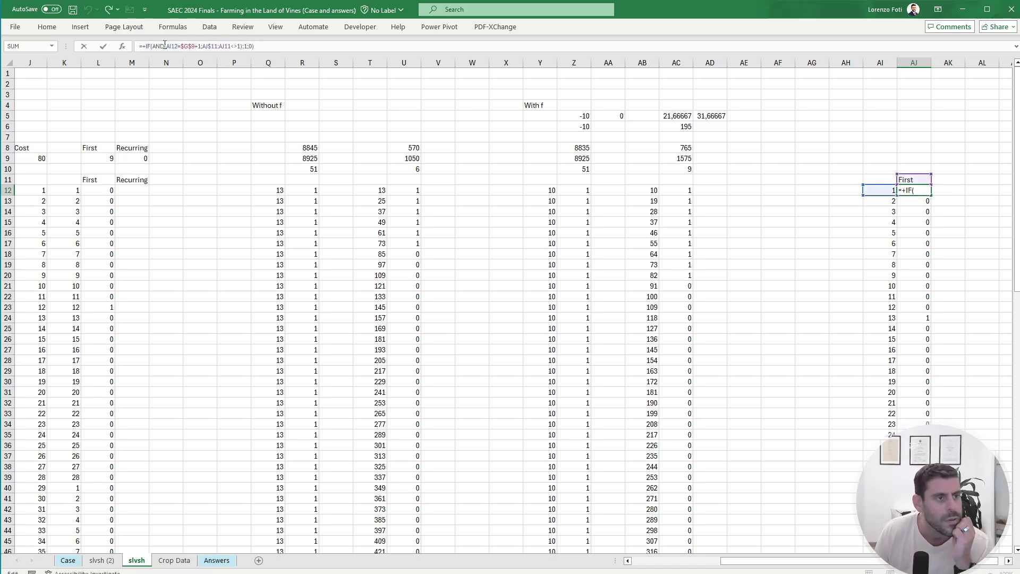
pyautogui.moveTo(754, 561); pyautogui.dragTo(653, 558)
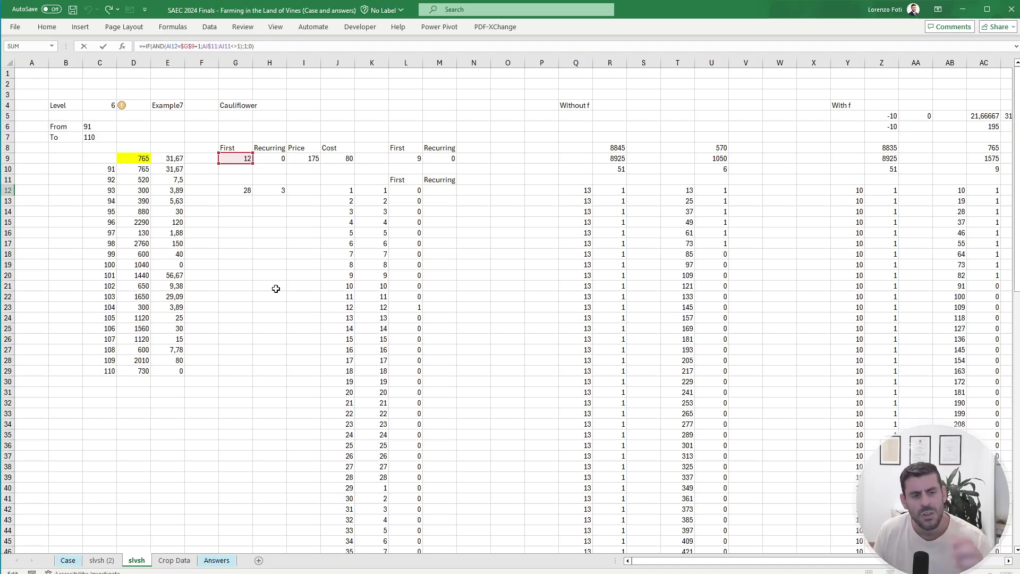
pyautogui.hotkey('ctrl', 'Return')
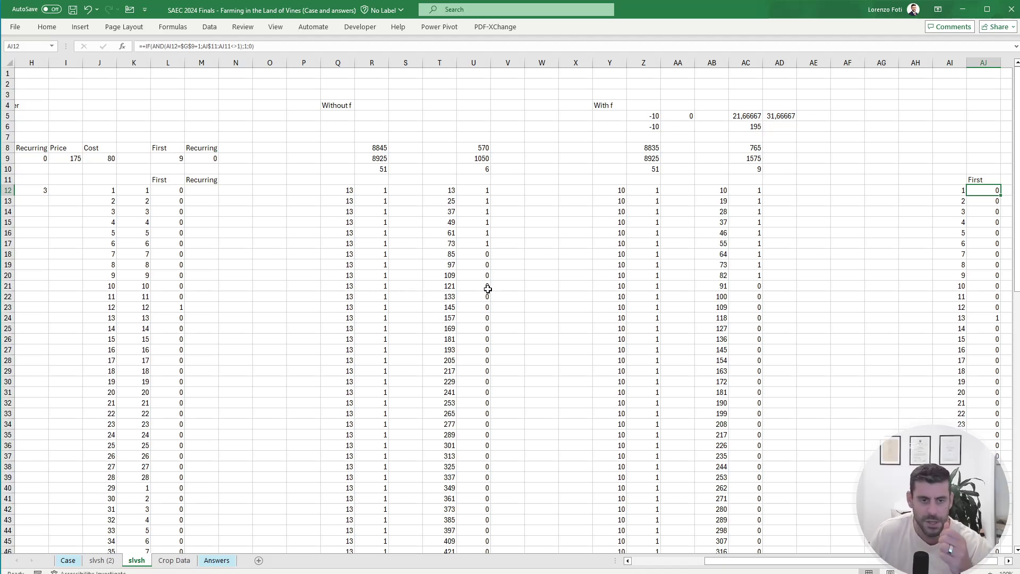
# Step: Reread the Instructions on the Case sheet about month length, season length and when a planted crop is ready
pyautogui.click(67, 560)
pyautogui.scroll(5, 190, 436)
pyautogui.scroll(20, 189, 437)
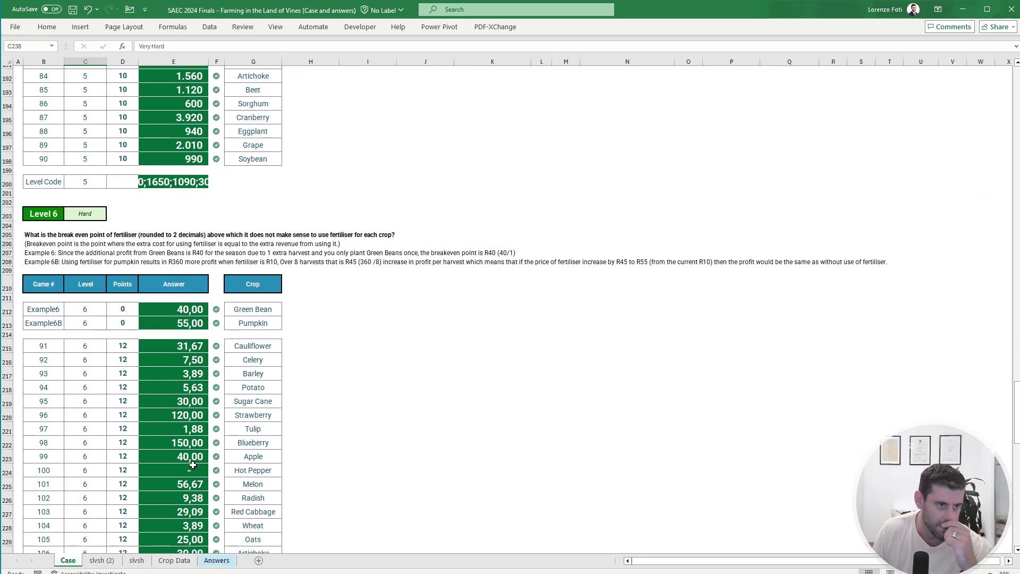
pyautogui.scroll(20, 183, 483)
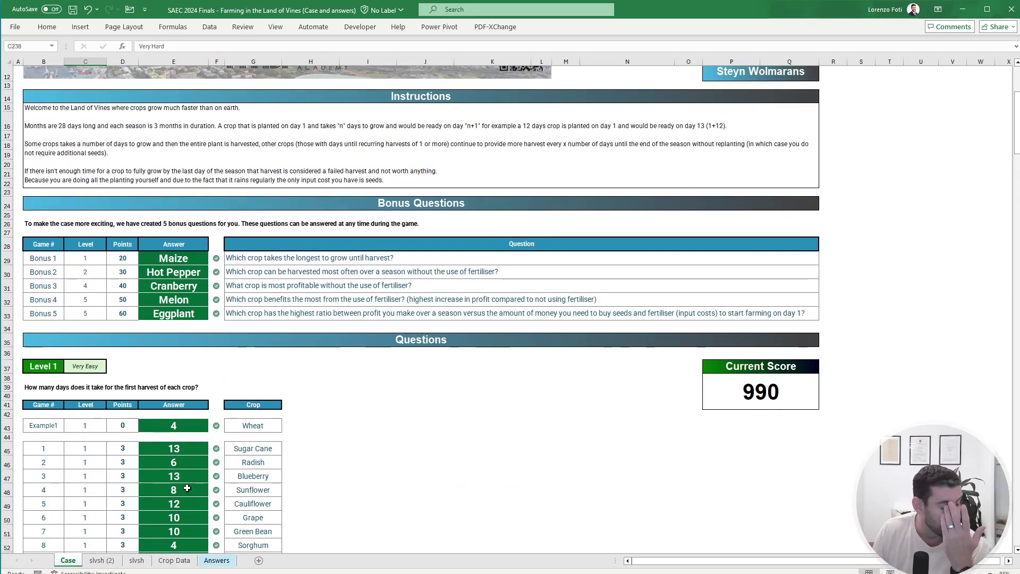
pyautogui.click(890, 328)
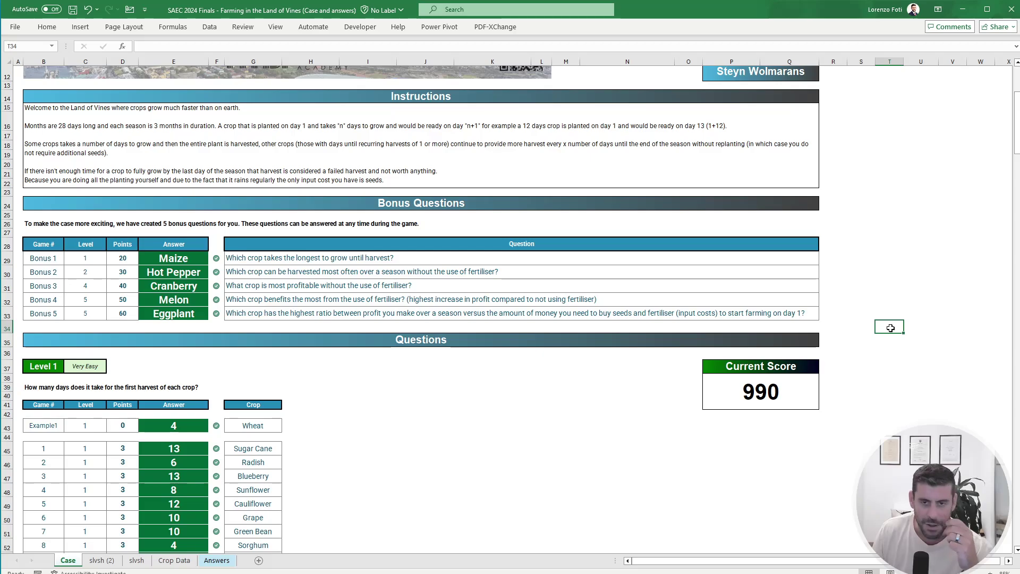
pyautogui.scroll(4, 882, 331)
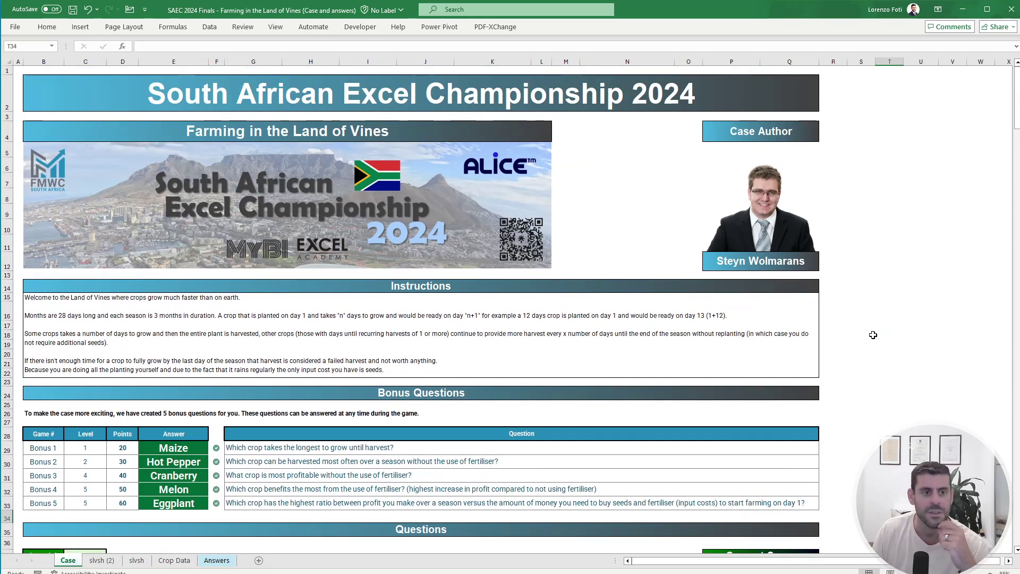